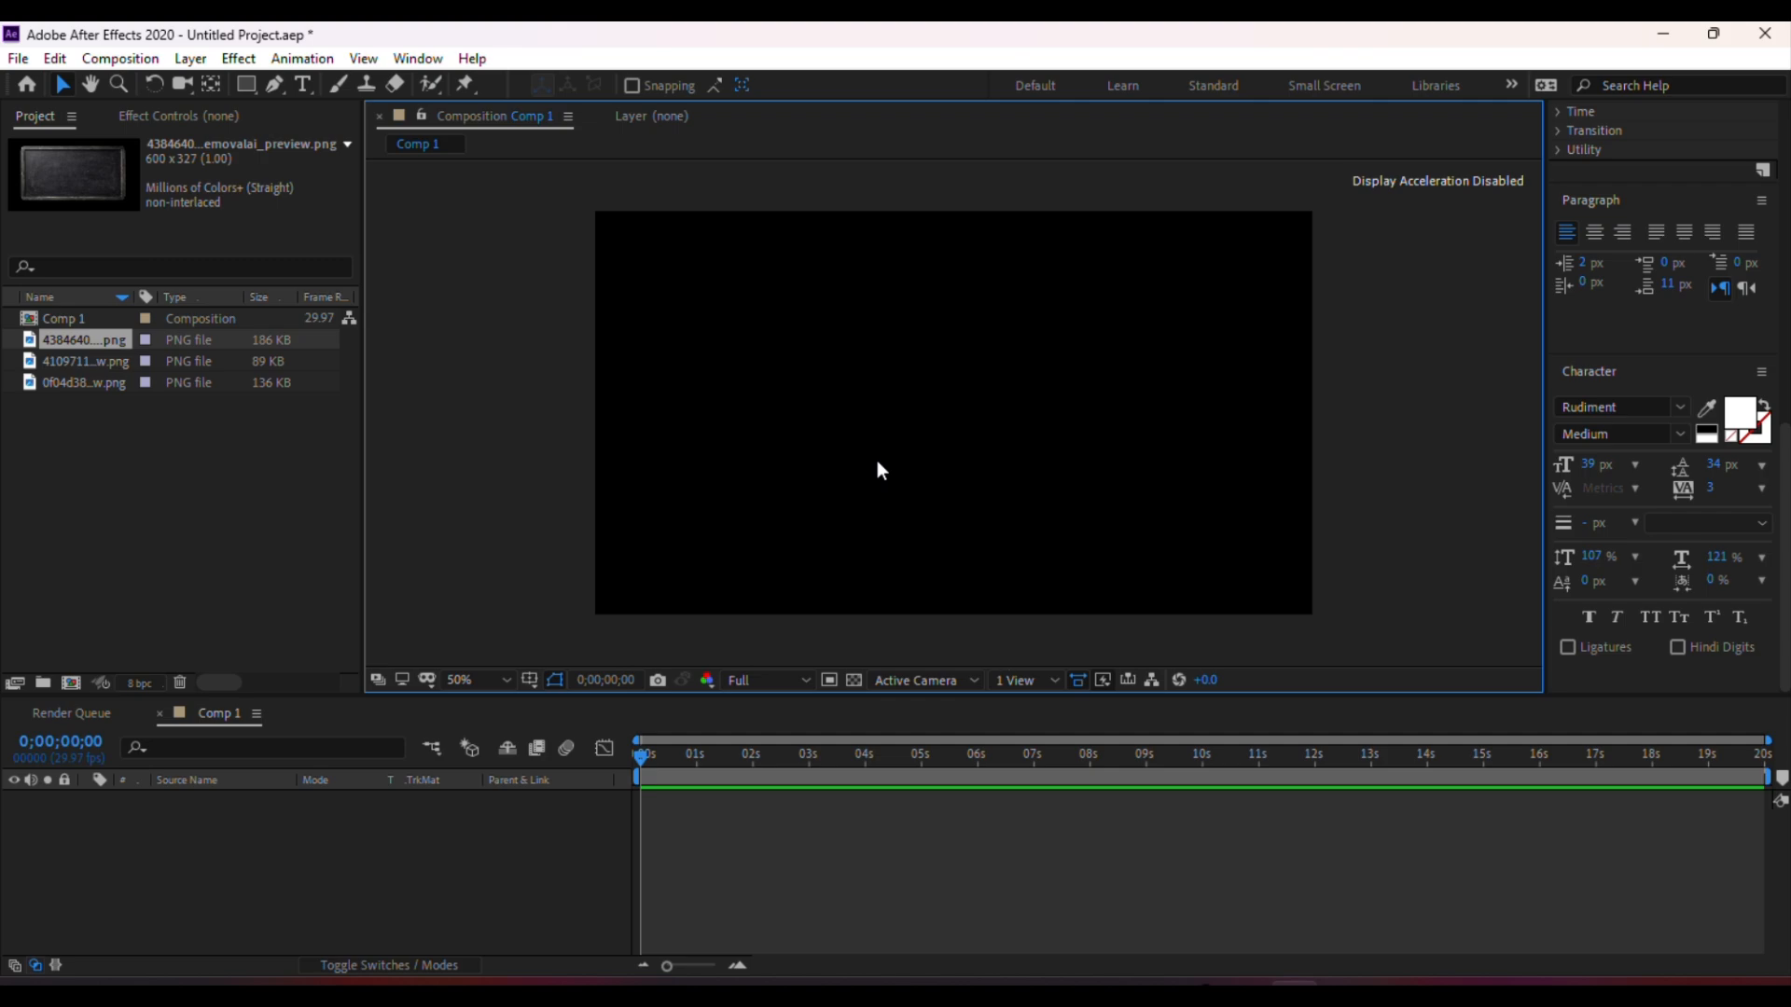
Add the chalkboard PNG image from the project to the composition as a new layer
key("ctrl+k")
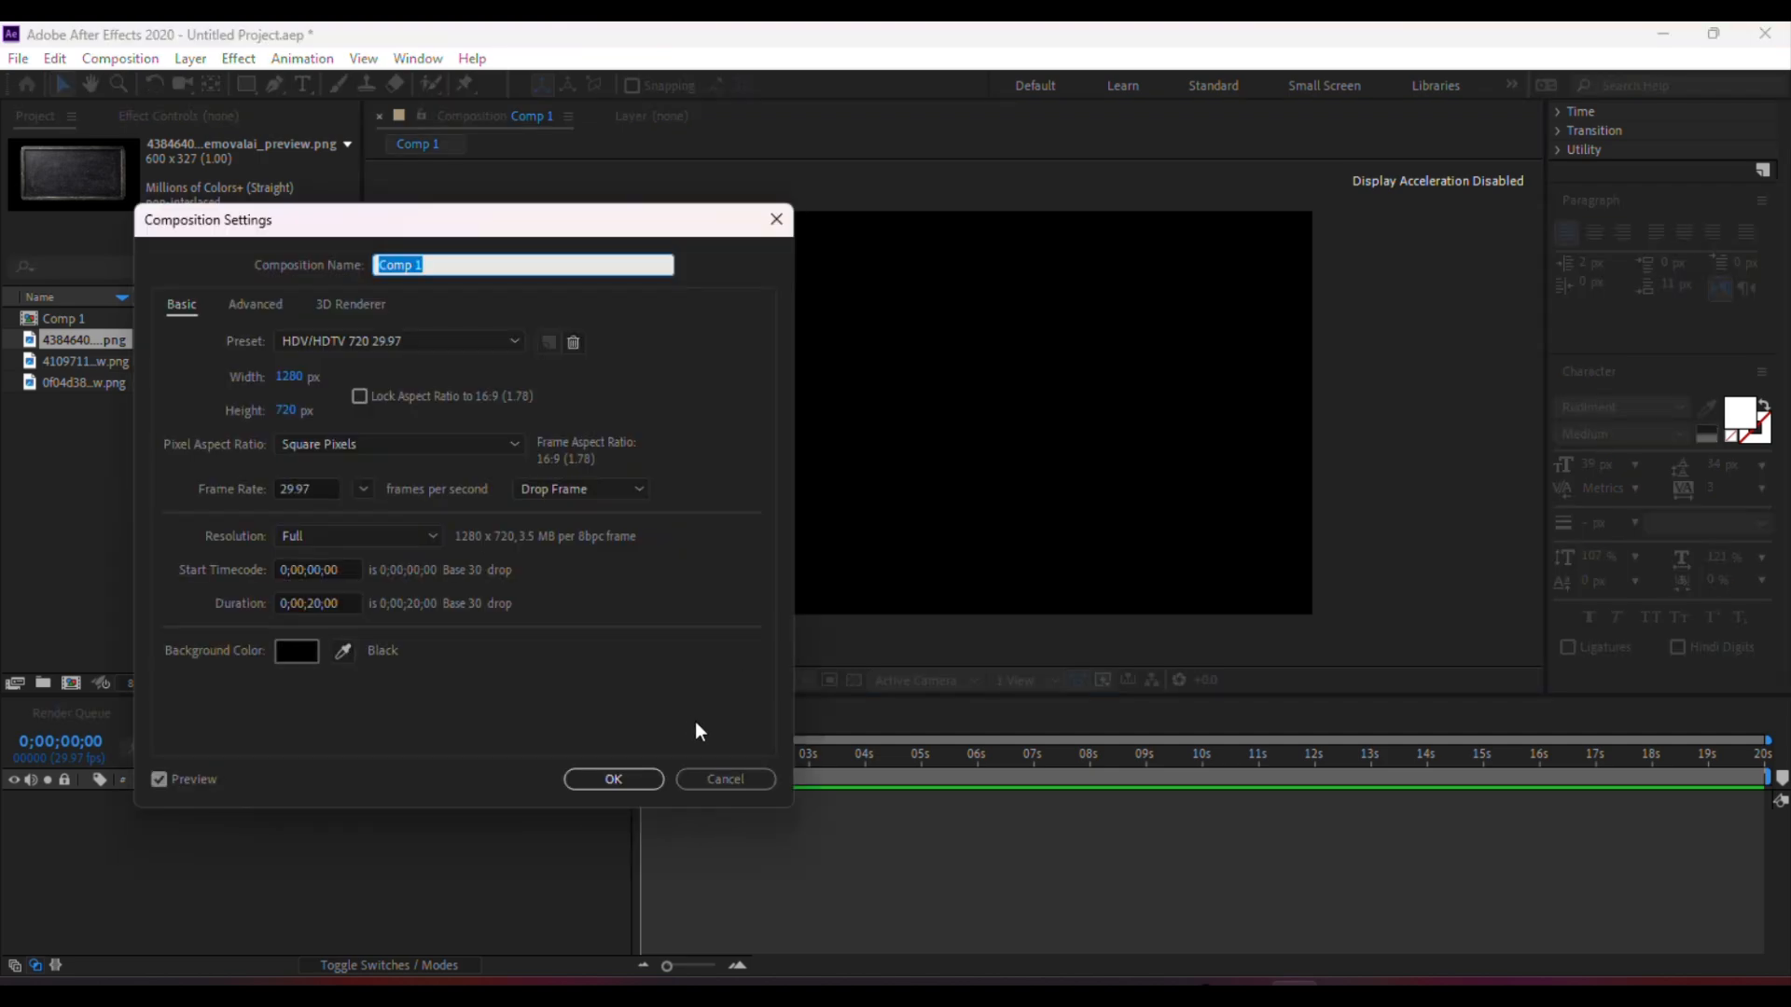
left_click(720, 778)
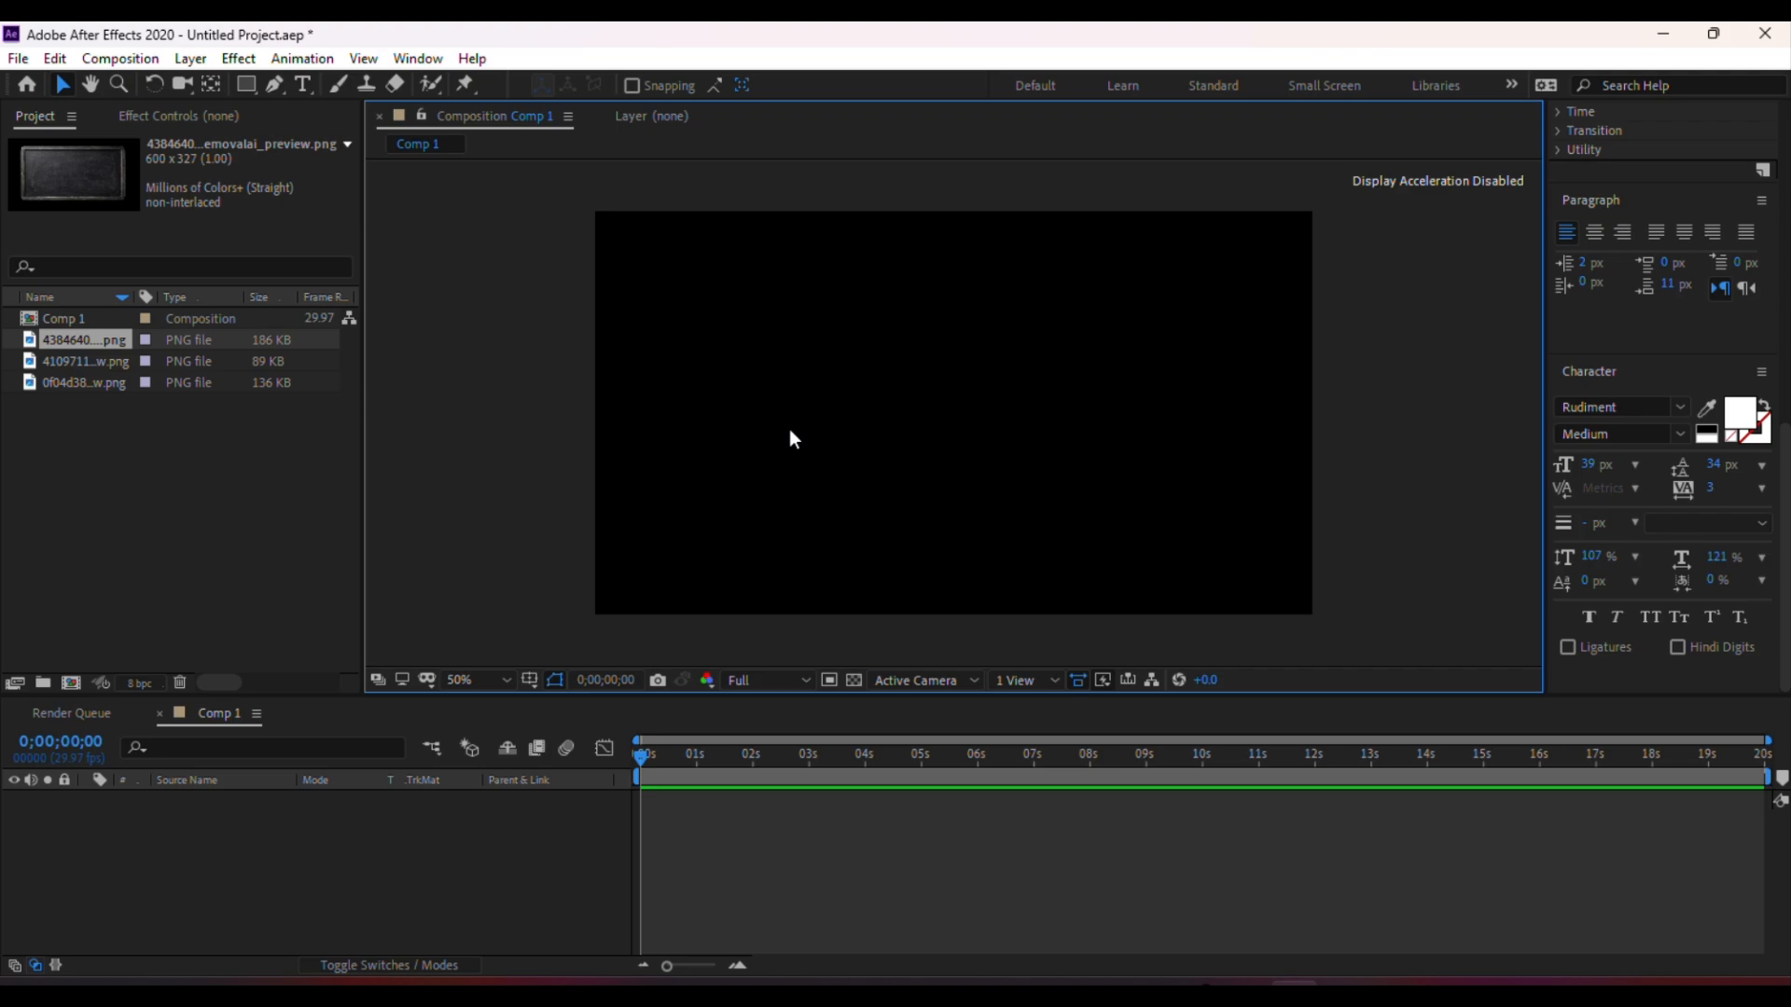
left_click(153, 526)
left_click(92, 341)
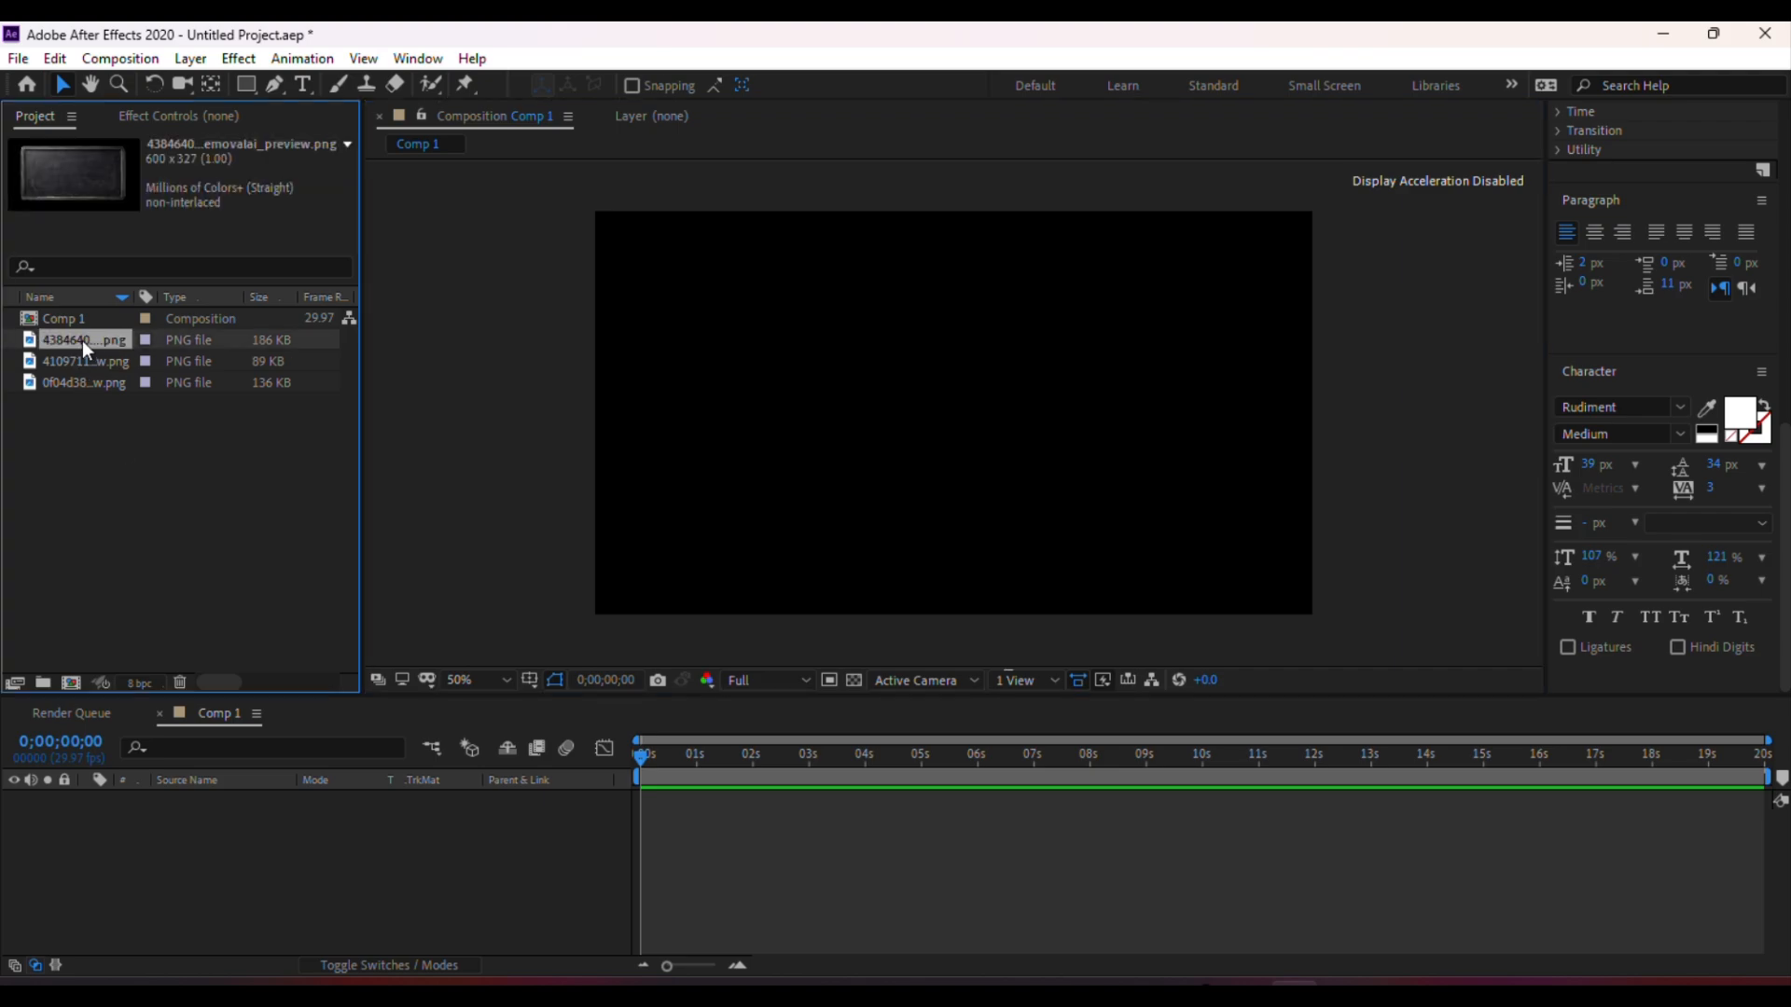
left_click_drag(82, 340, 938, 411)
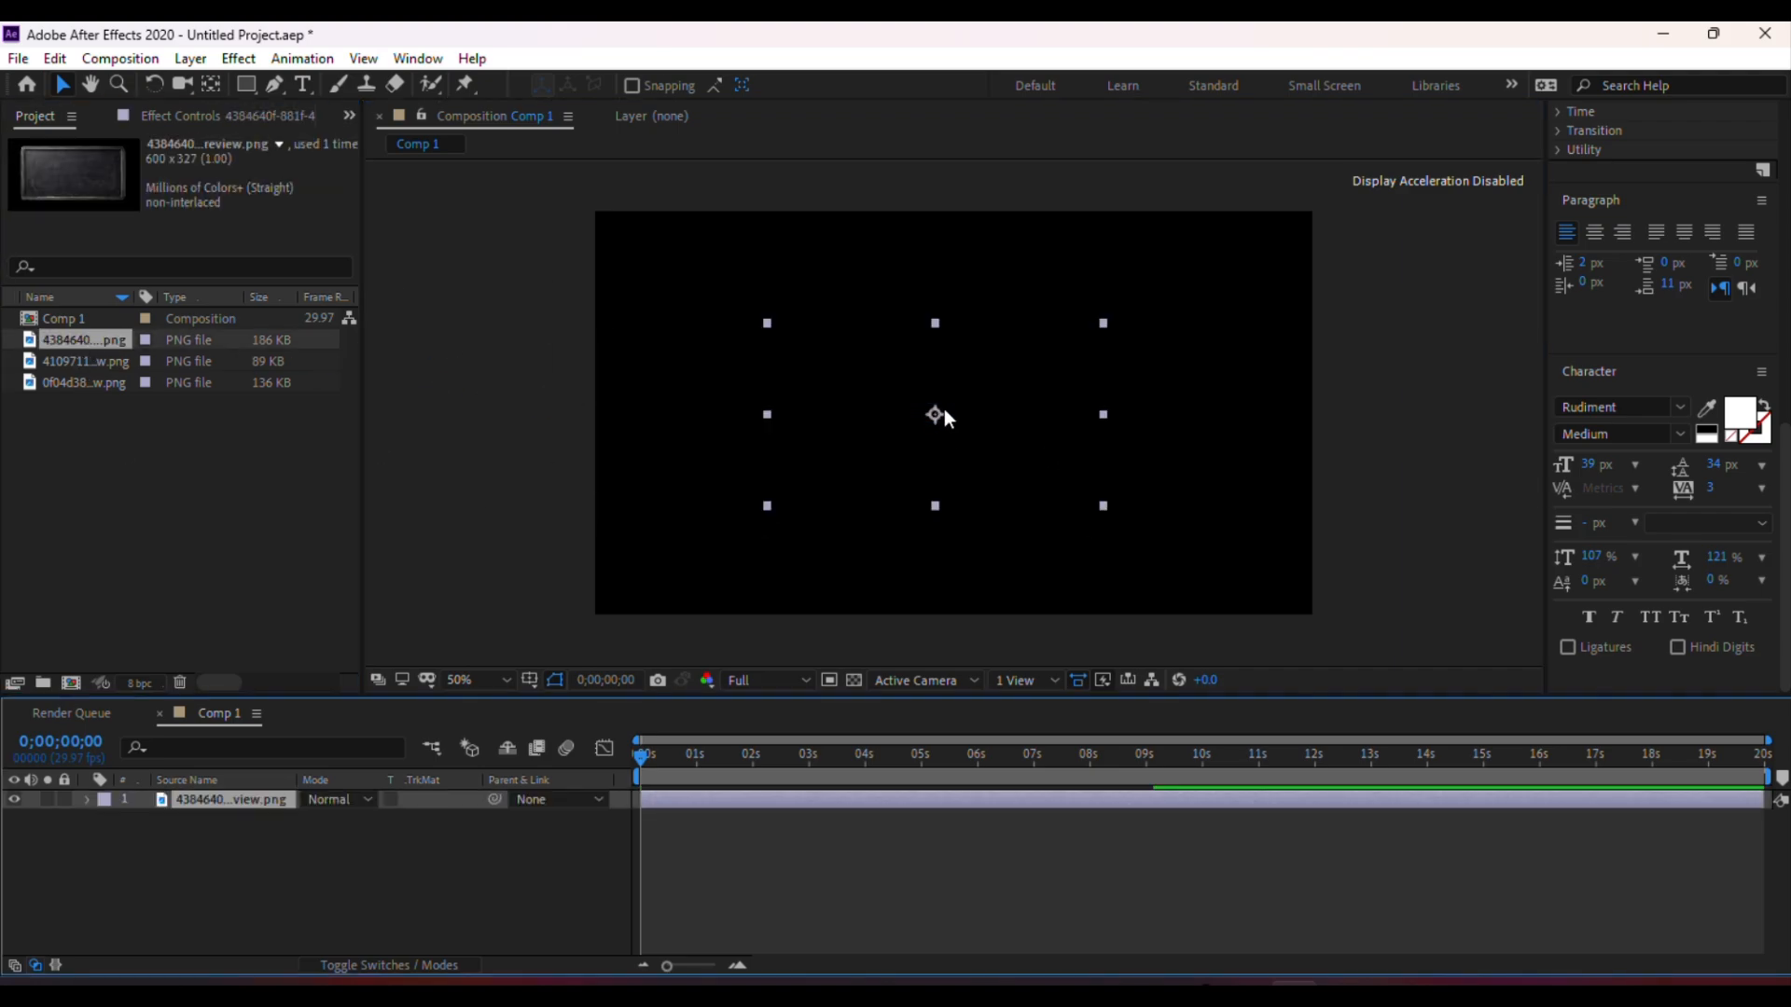
Scale the chalkboard layer up to about 267% and shift it slightly to center it in the frame
key("s")
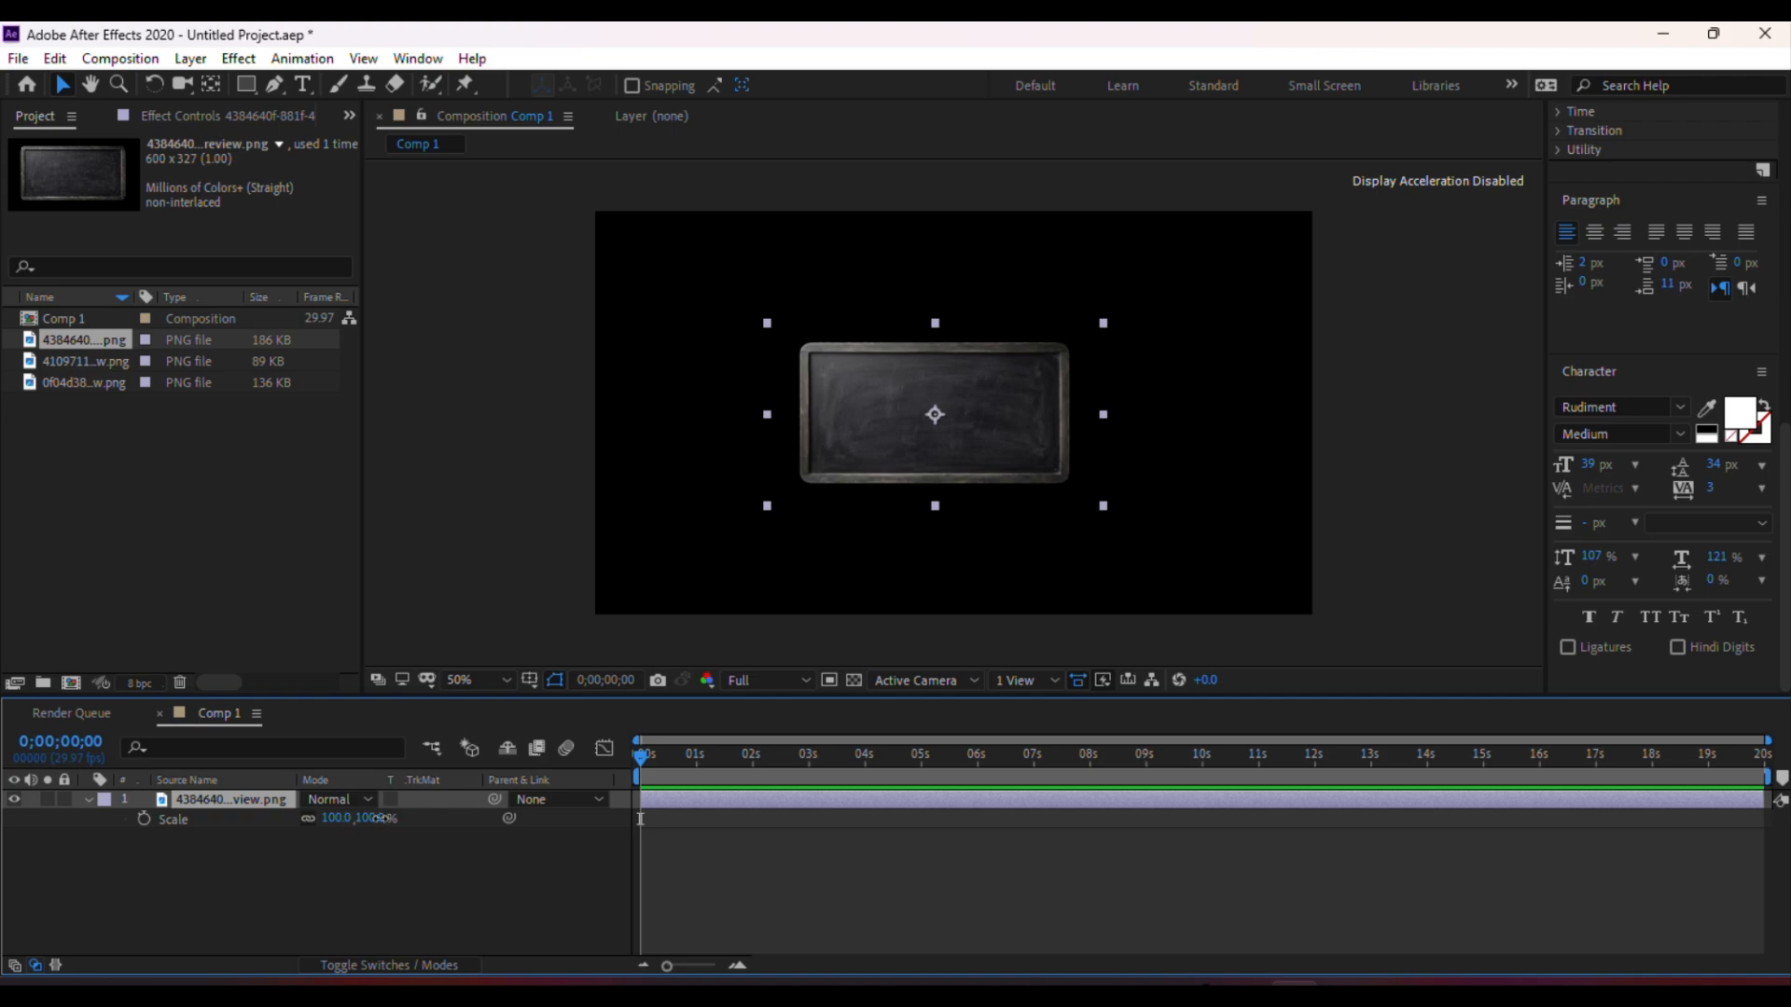
left_click_drag(377, 818, 597, 842)
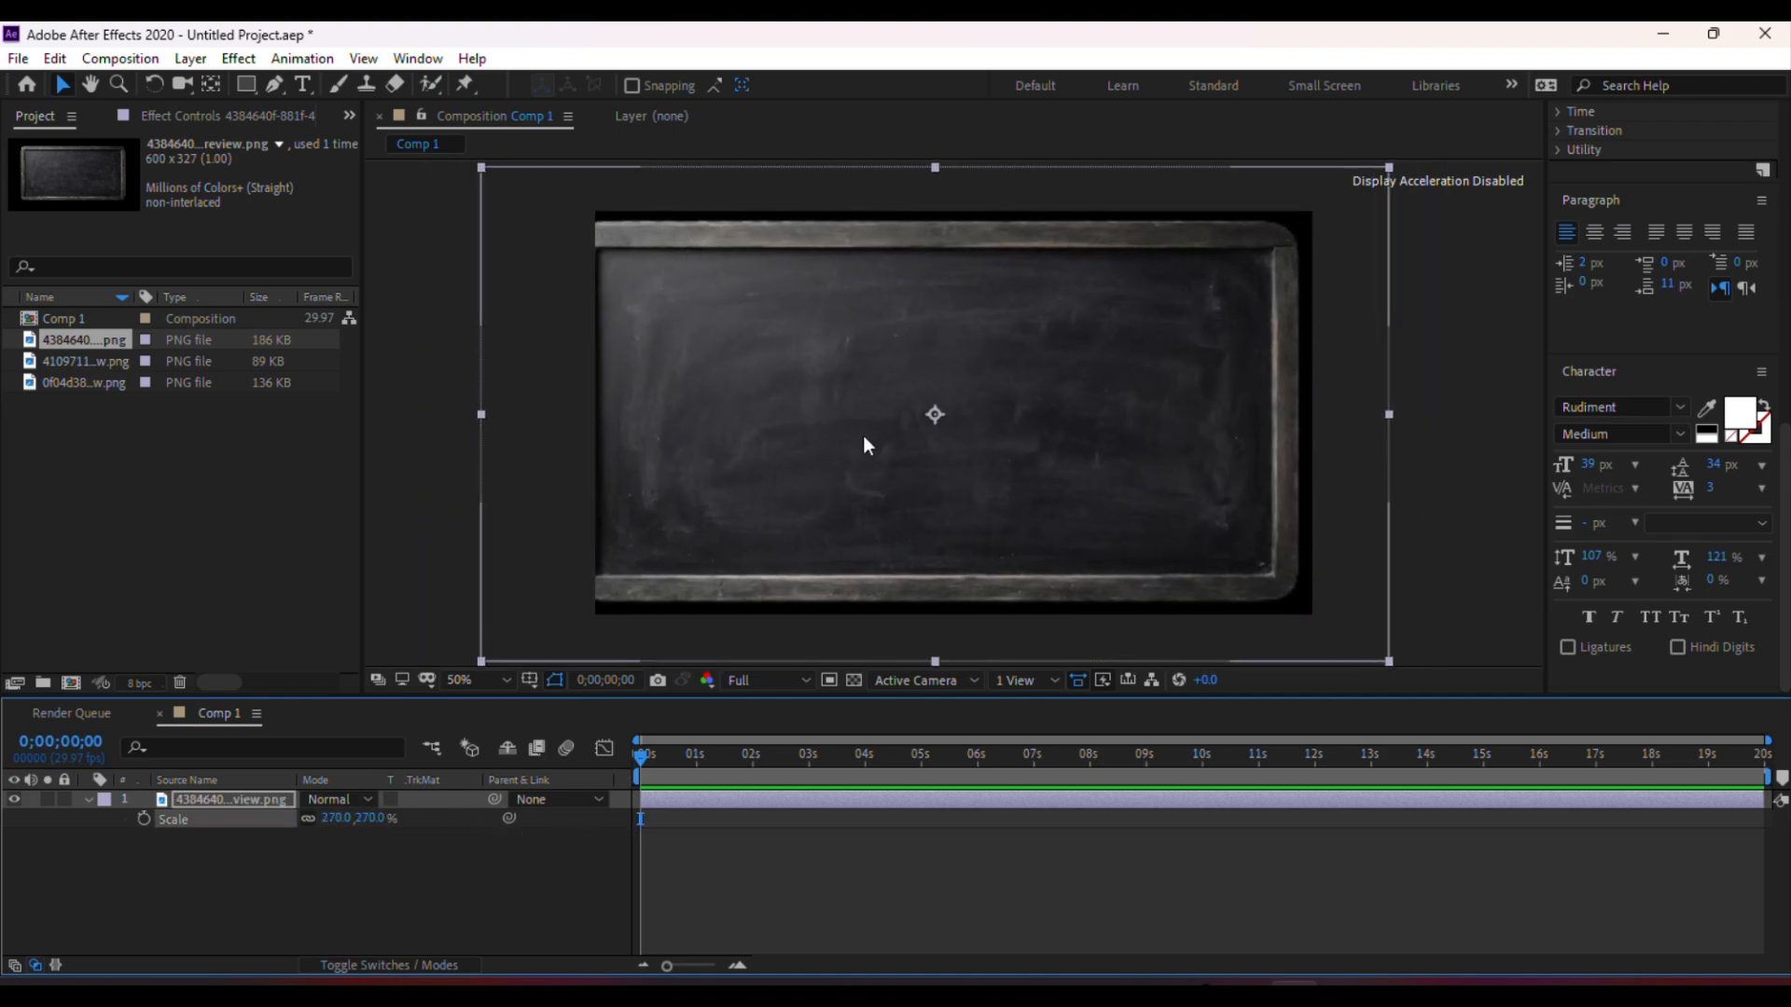
left_click_drag(938, 414, 962, 419)
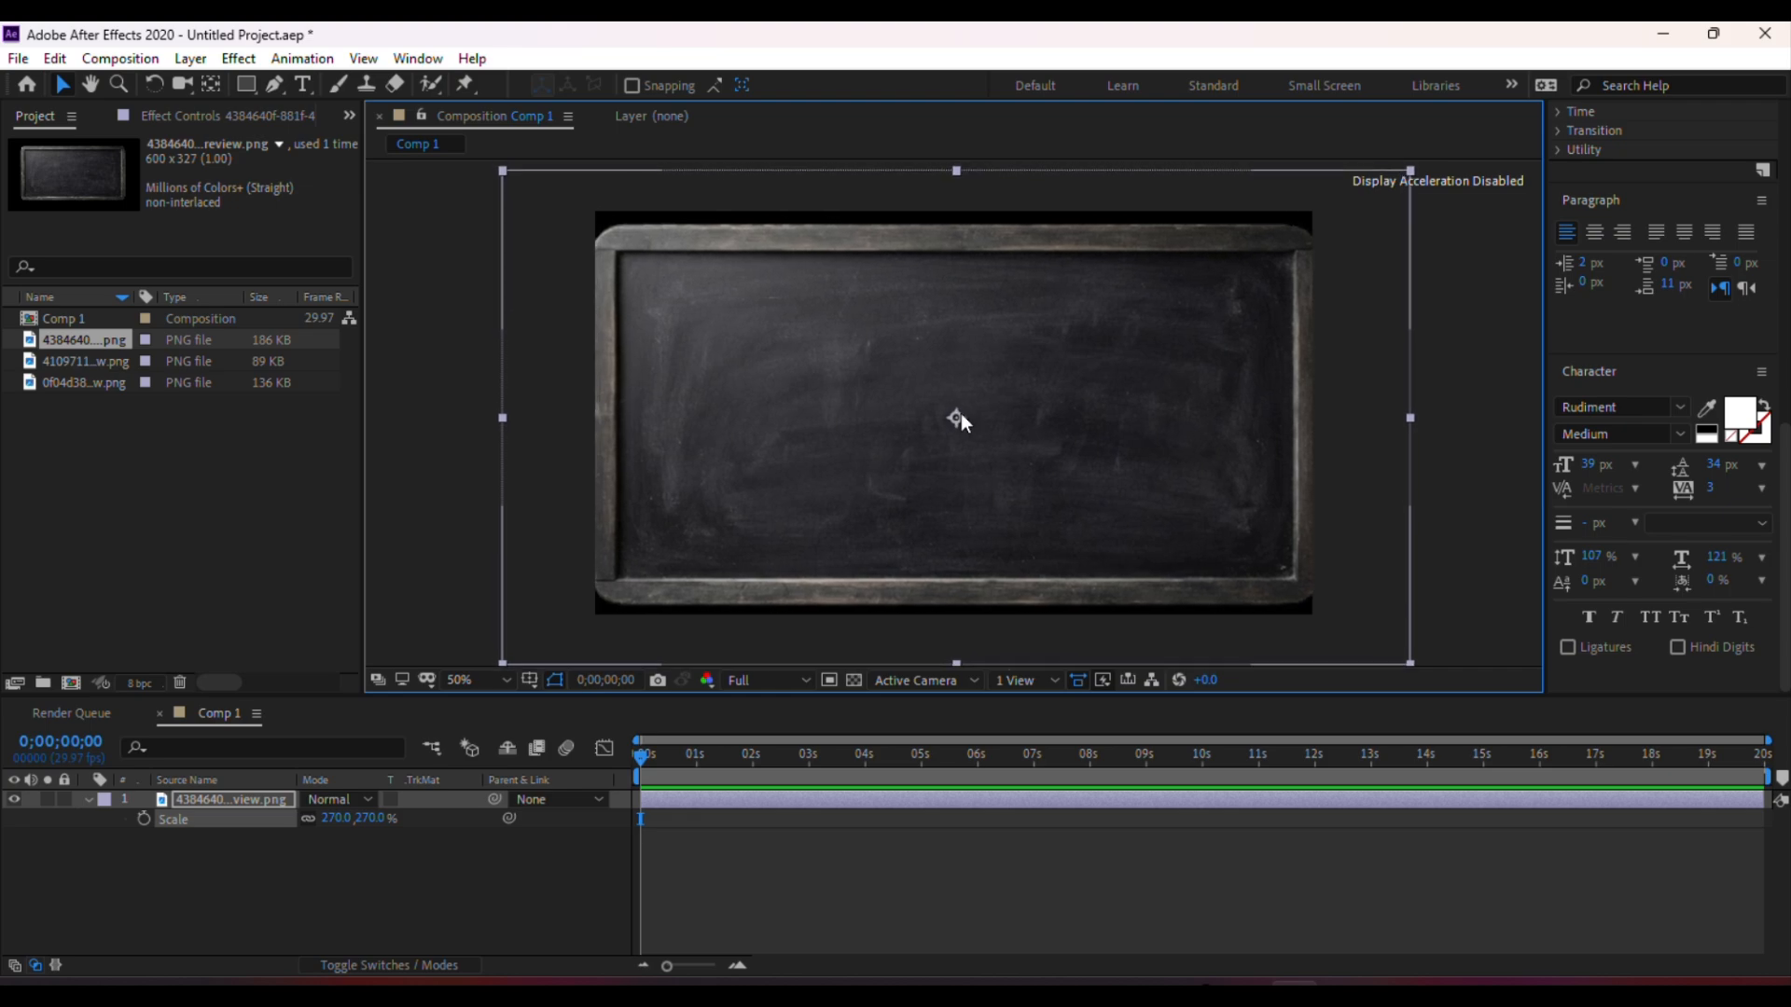
left_click_drag(376, 817, 372, 817)
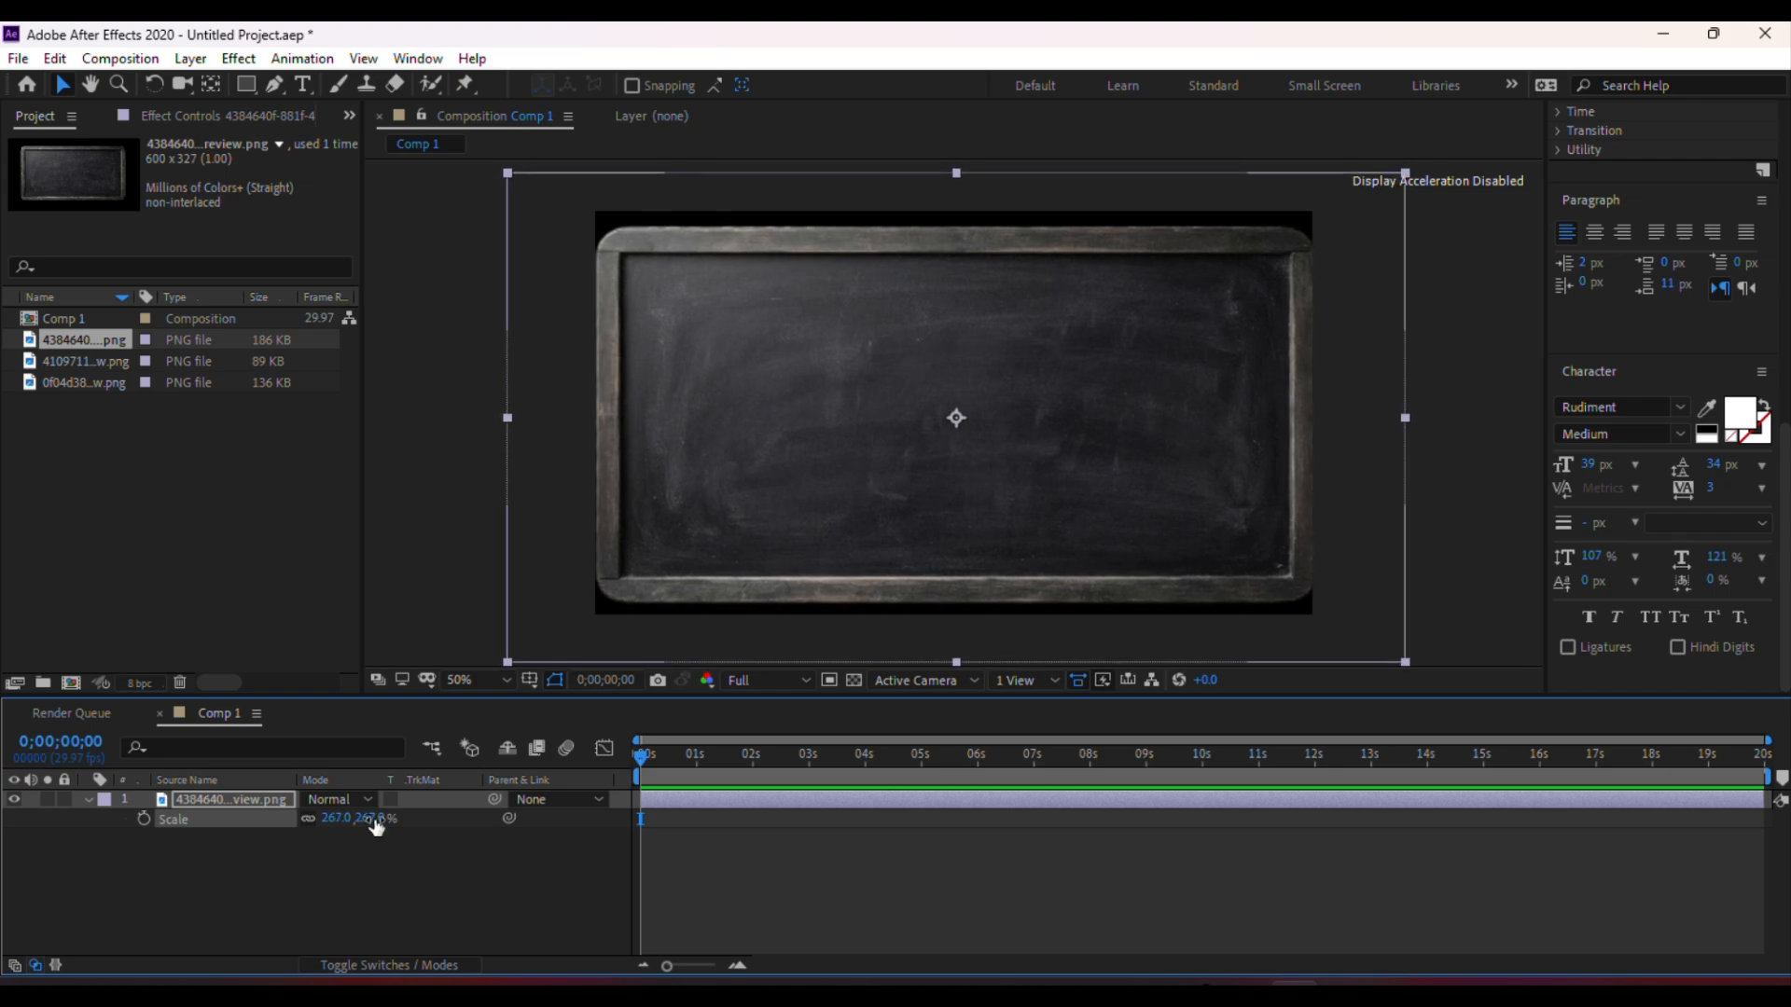
Stretch the chalkboard to about 271 by 291.5% scale so it covers the whole frame
left_click_drag(953, 169, 953, 153)
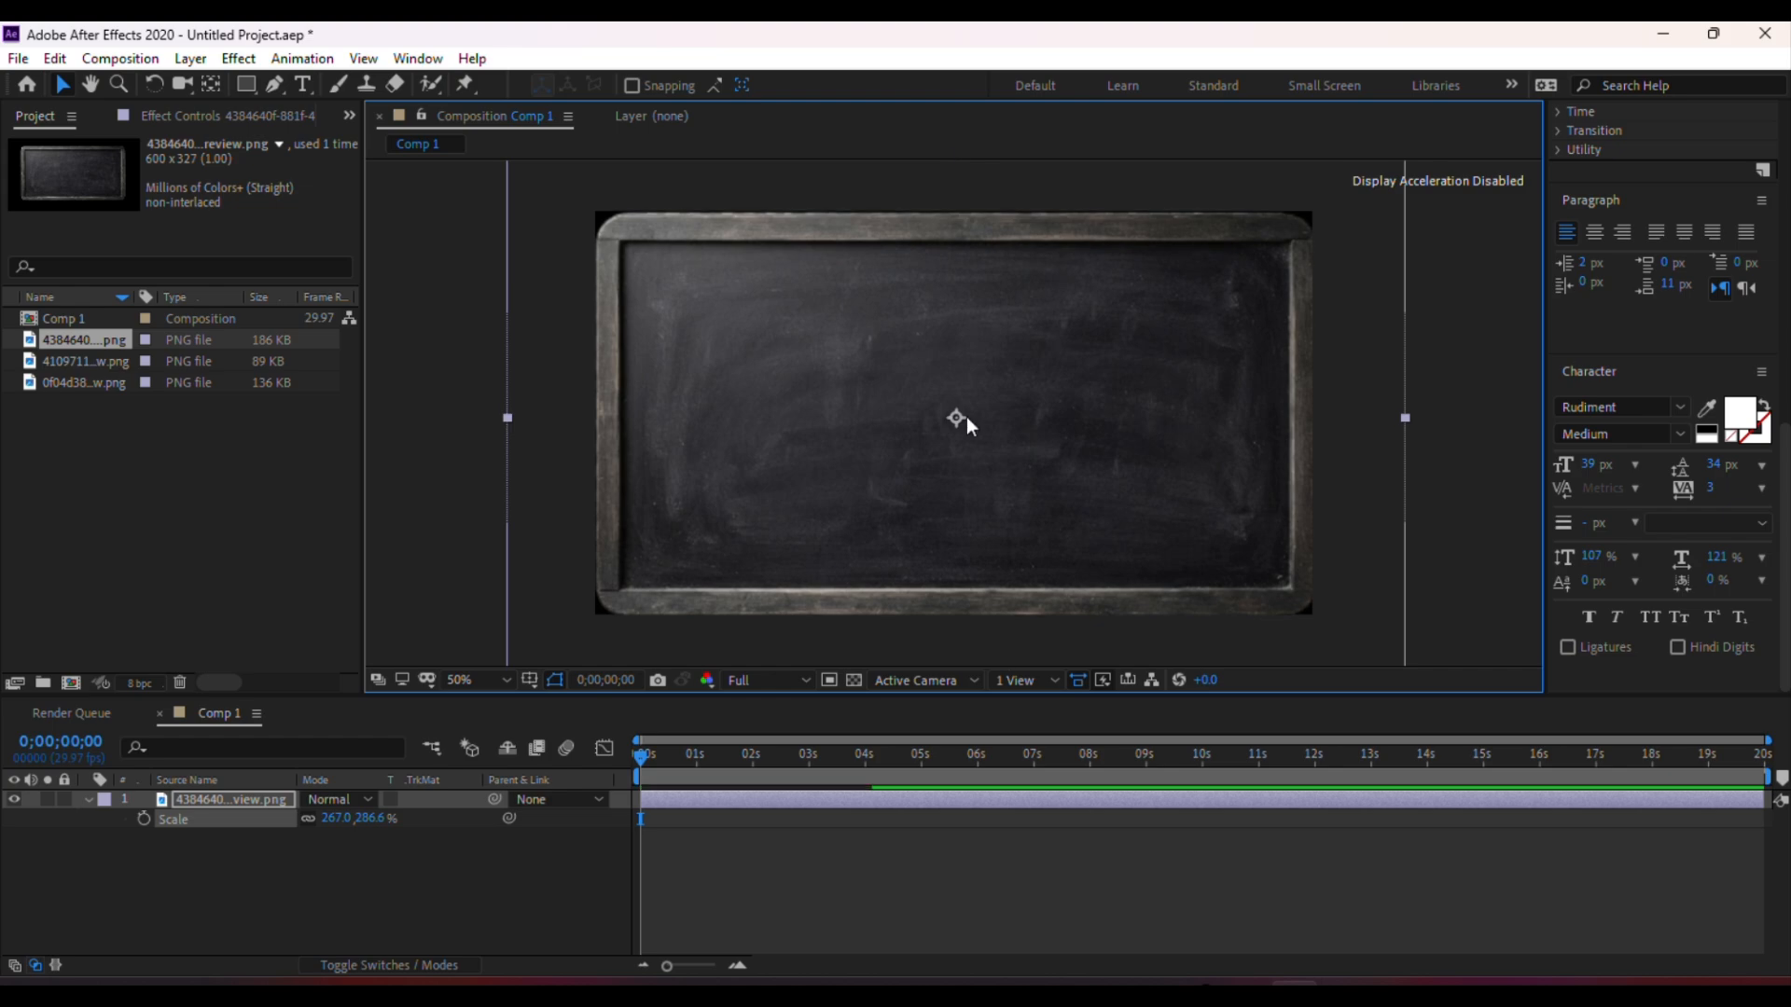
scroll(967, 417, "down", 2)
left_click_drag(1183, 550, 1187, 553)
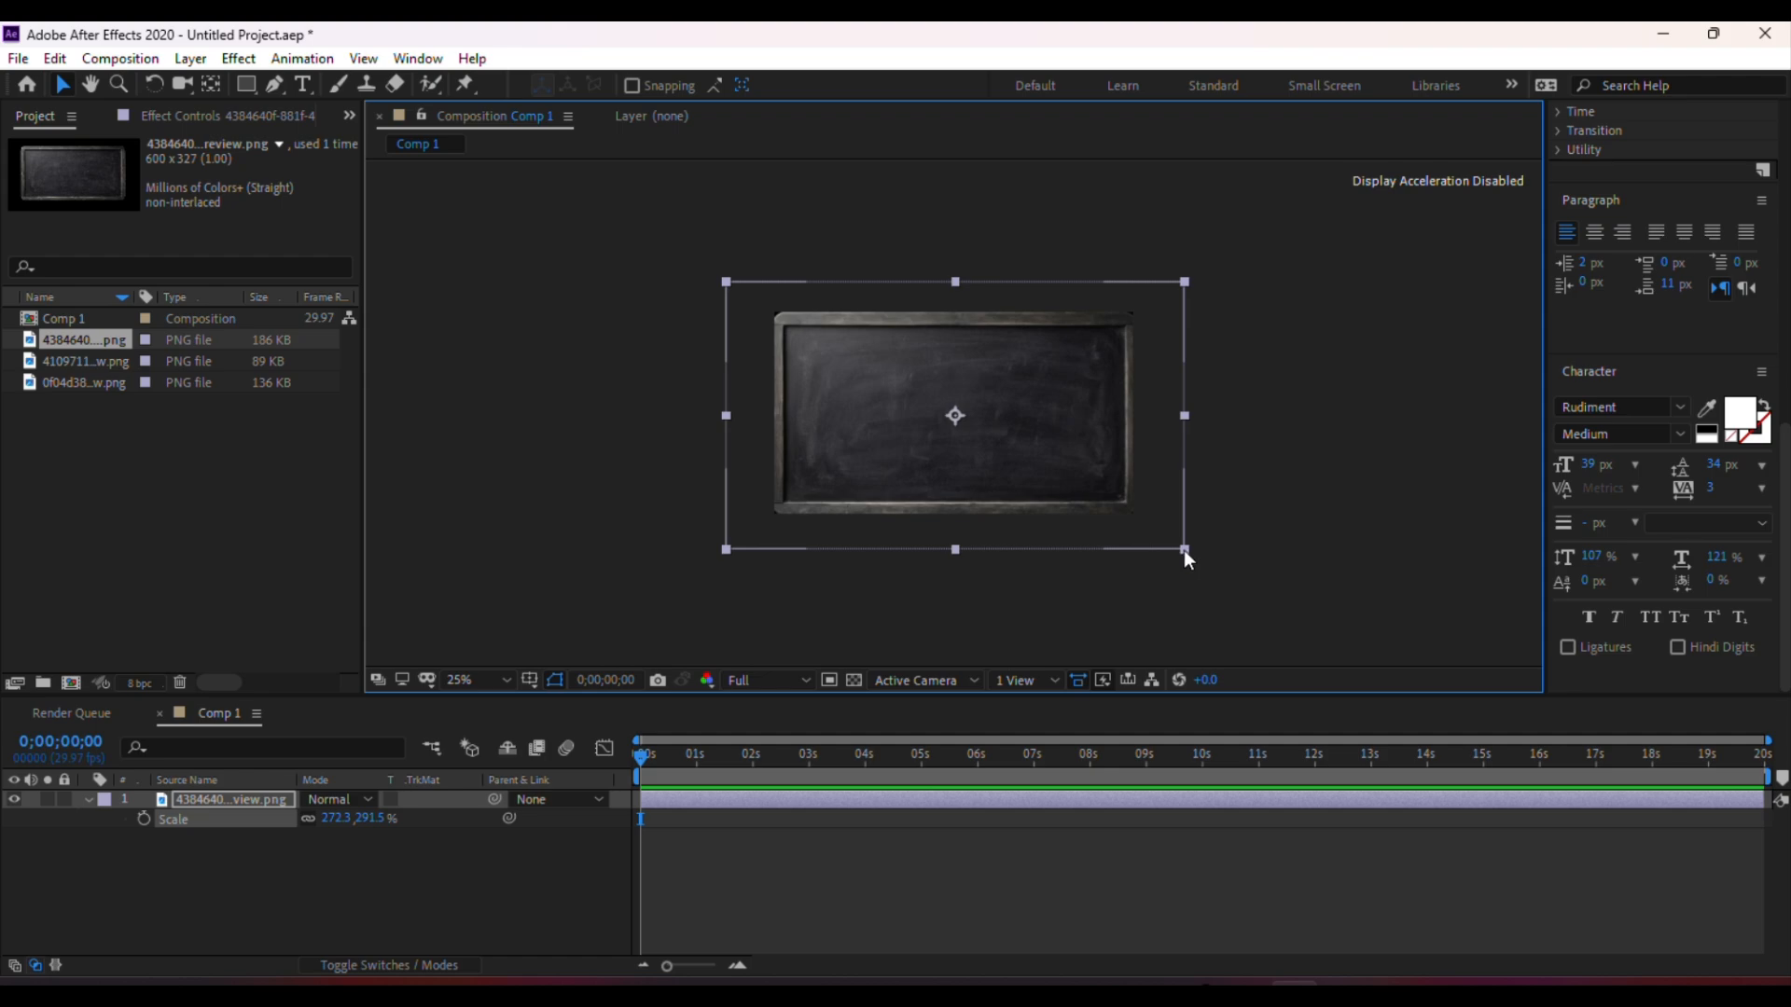
left_click(1238, 330)
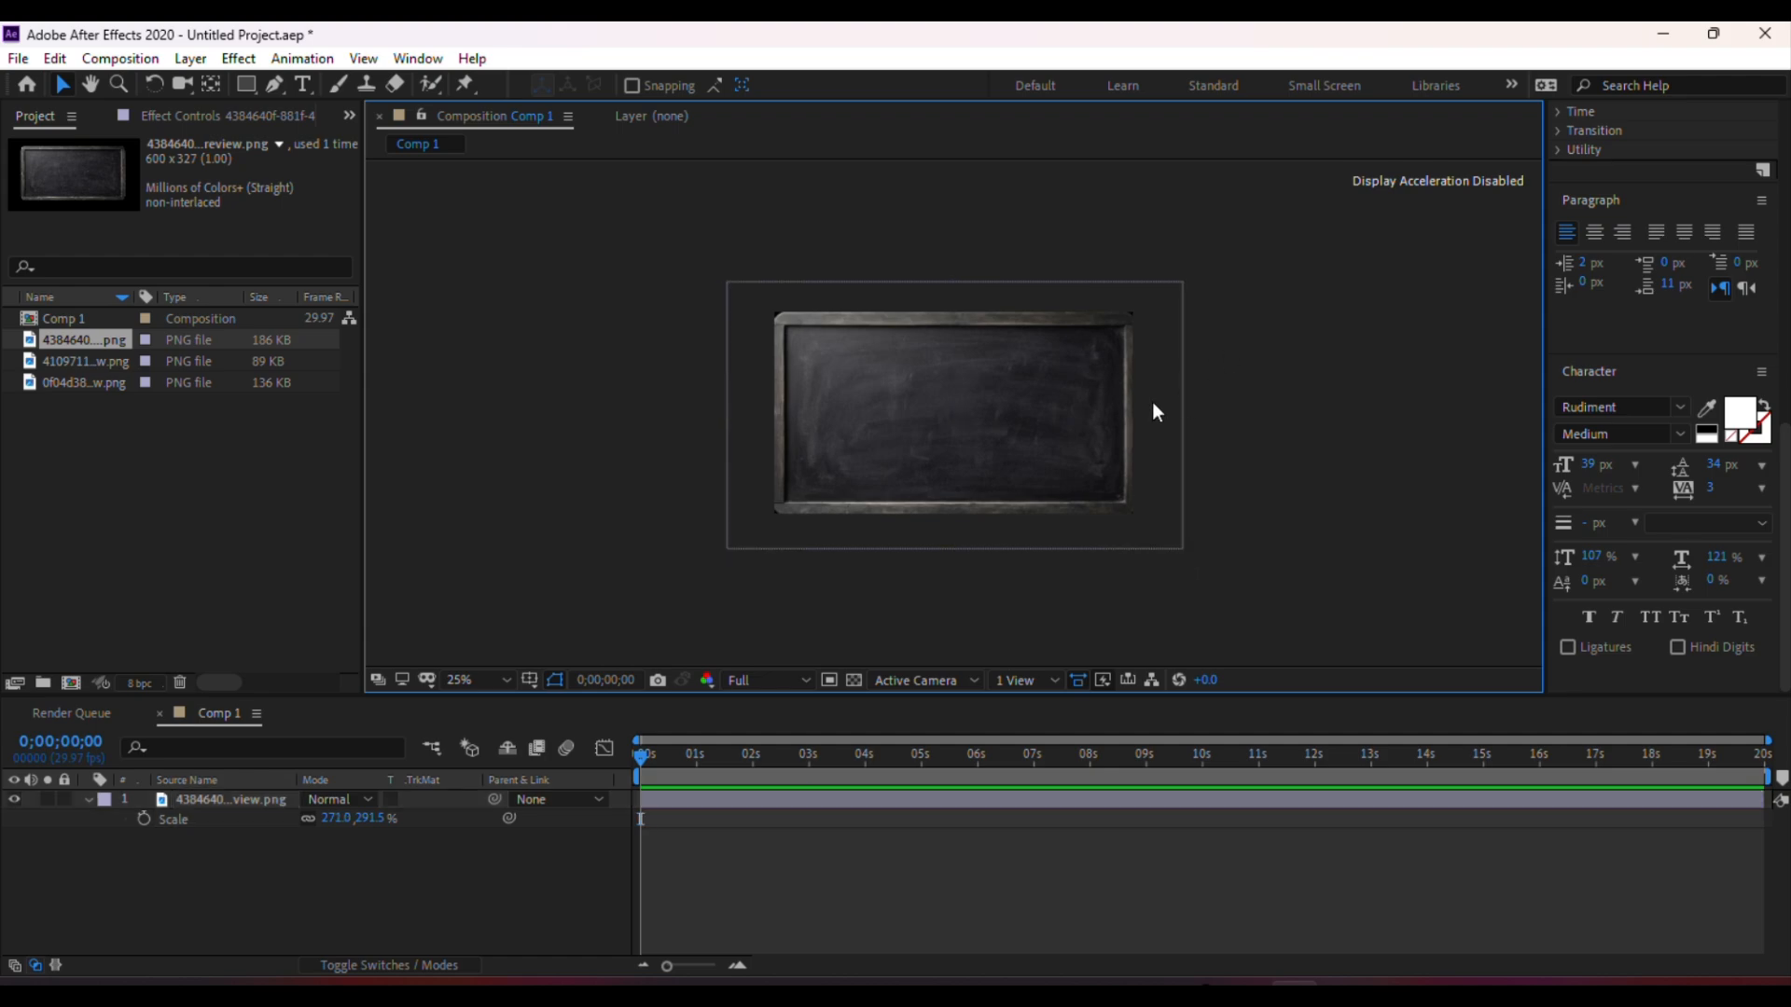
scroll(1082, 409, "up", 2)
scroll(1081, 408, "down", 2)
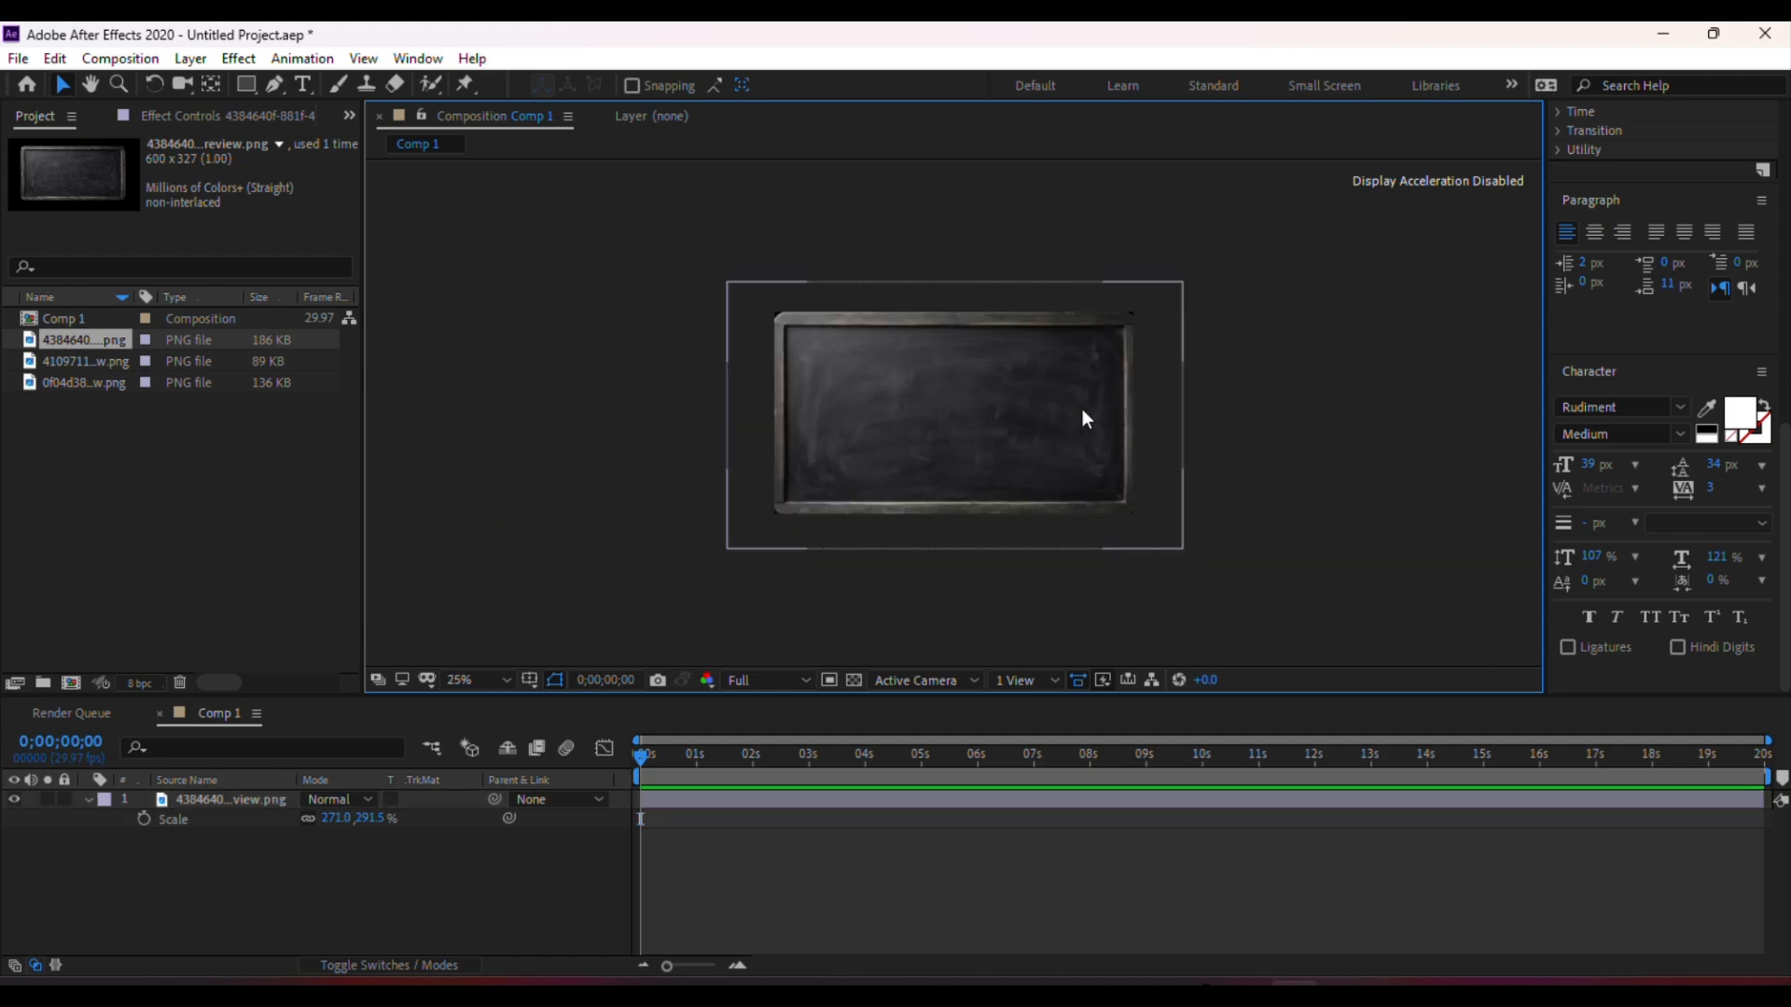
scroll(1081, 408, "up", 2)
left_click(1364, 355)
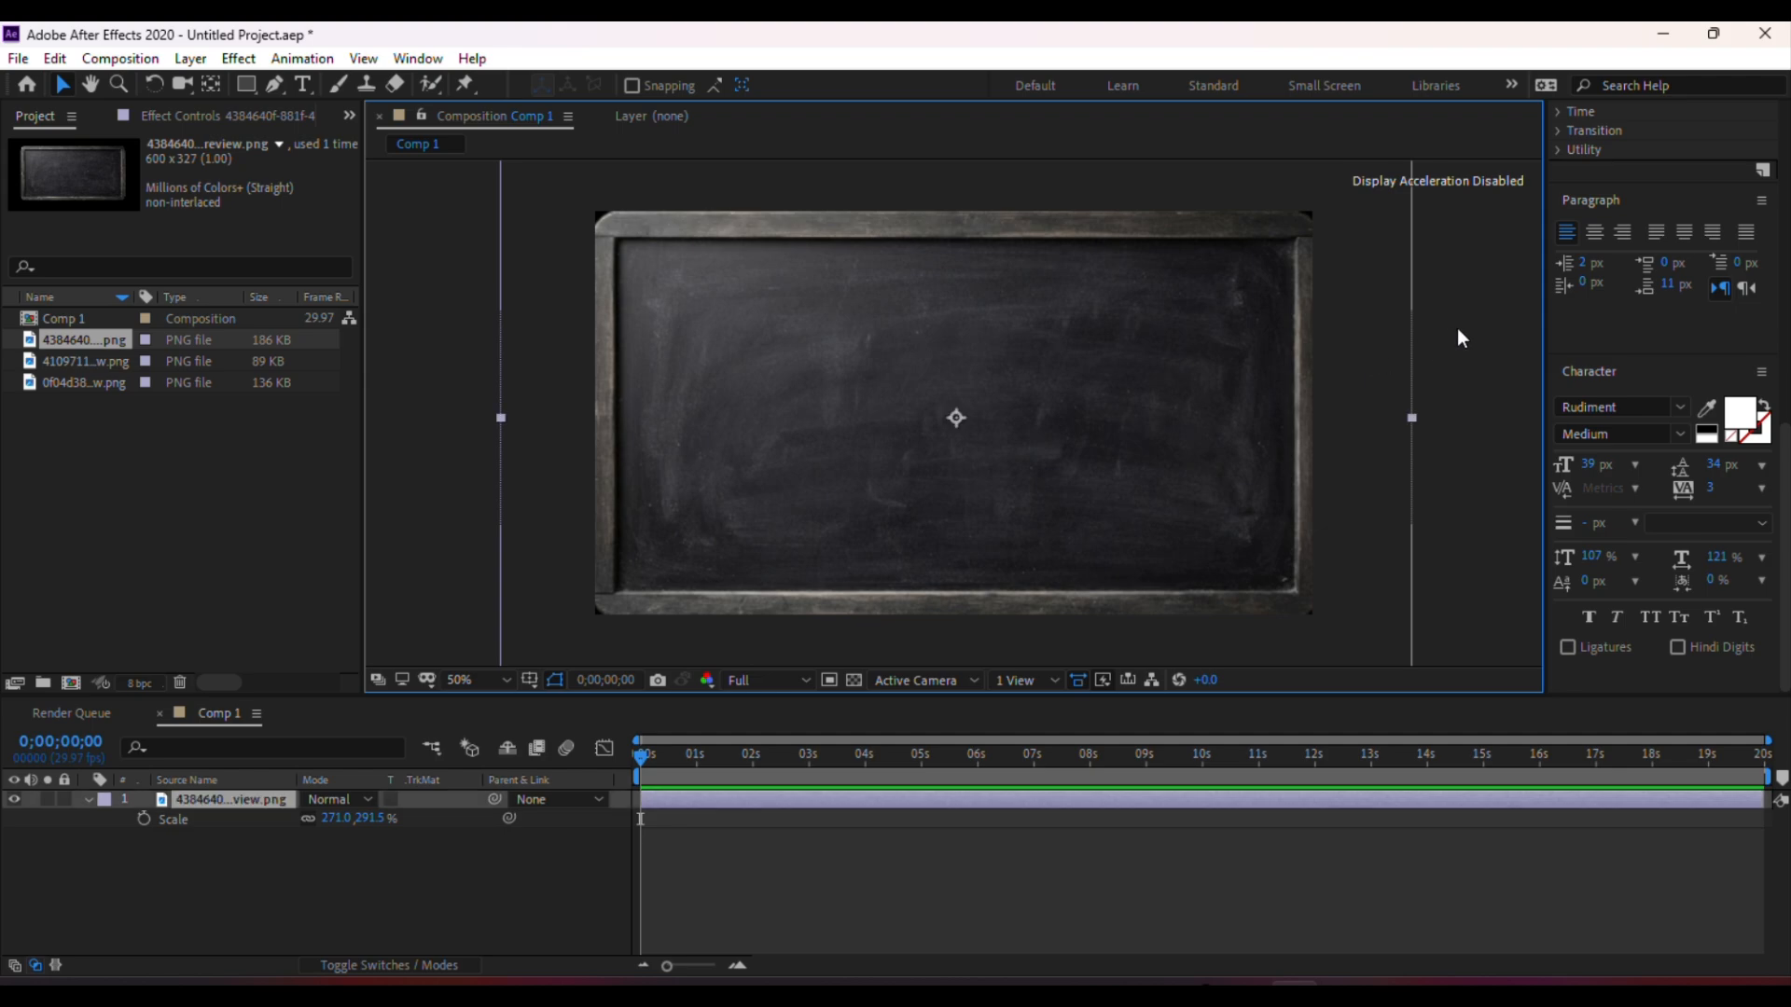
left_click(1457, 329)
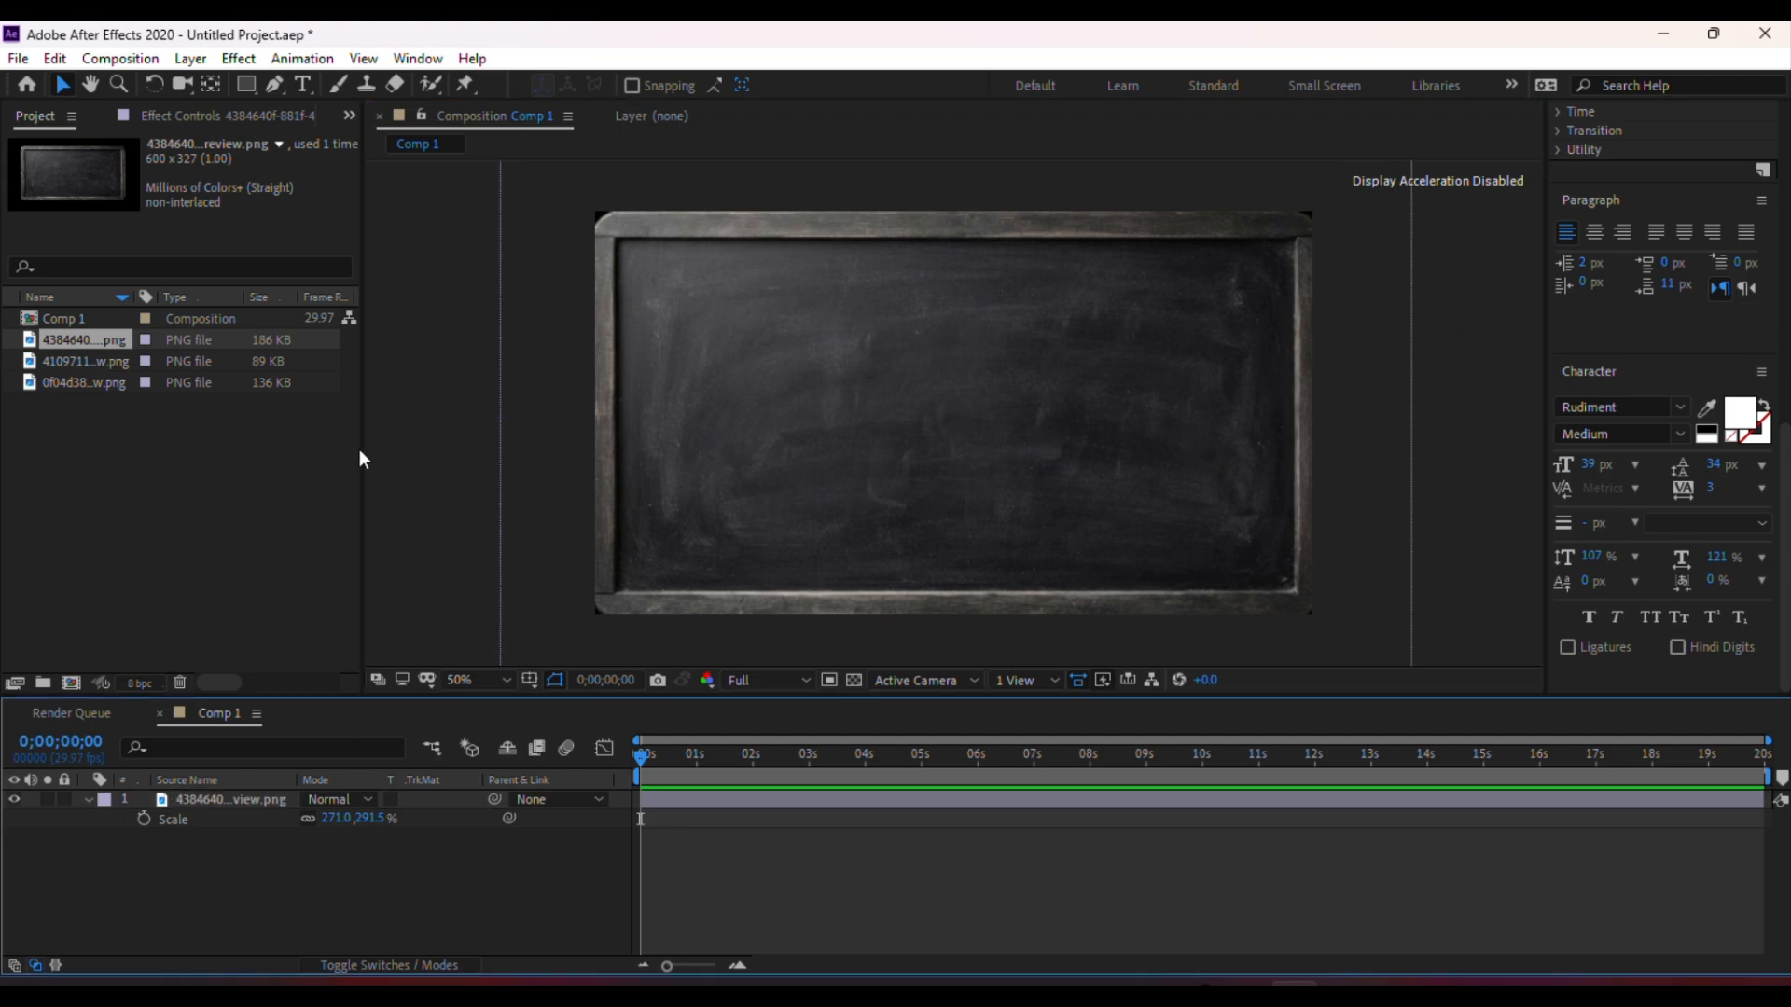
Create a text layer reading "pen" in the middle of the chalkboard
left_click(304, 82)
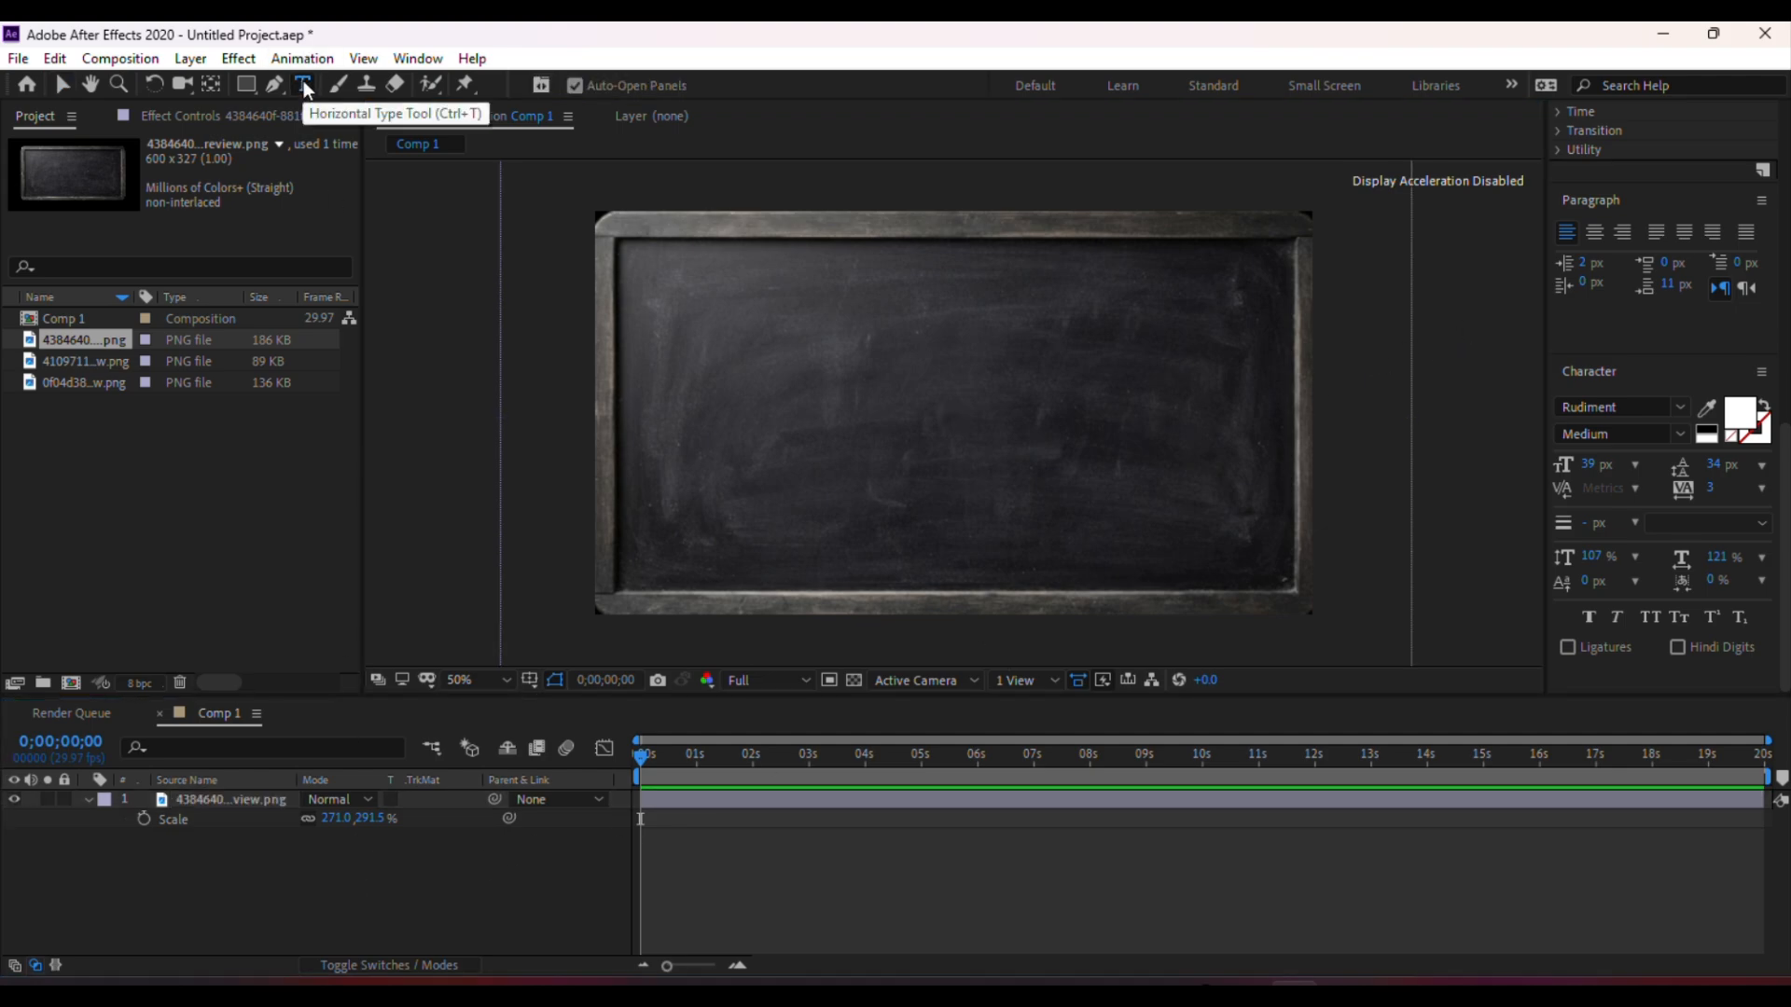
left_click(853, 418)
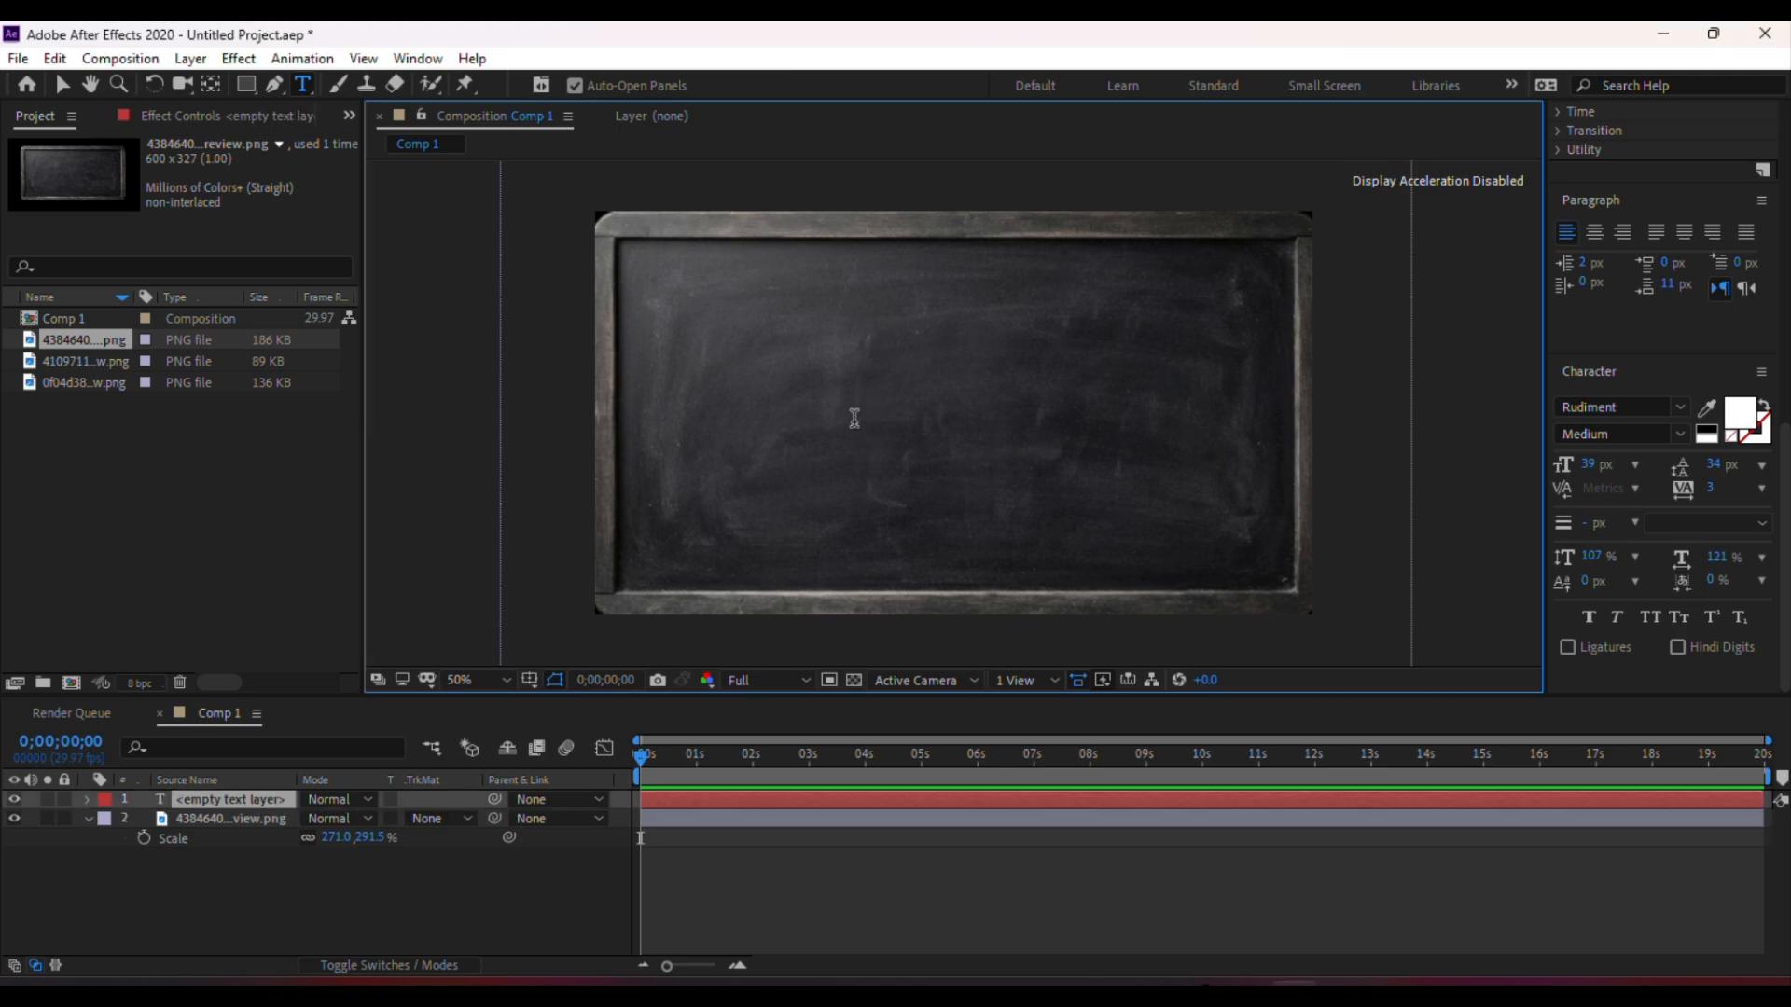
type("pen")
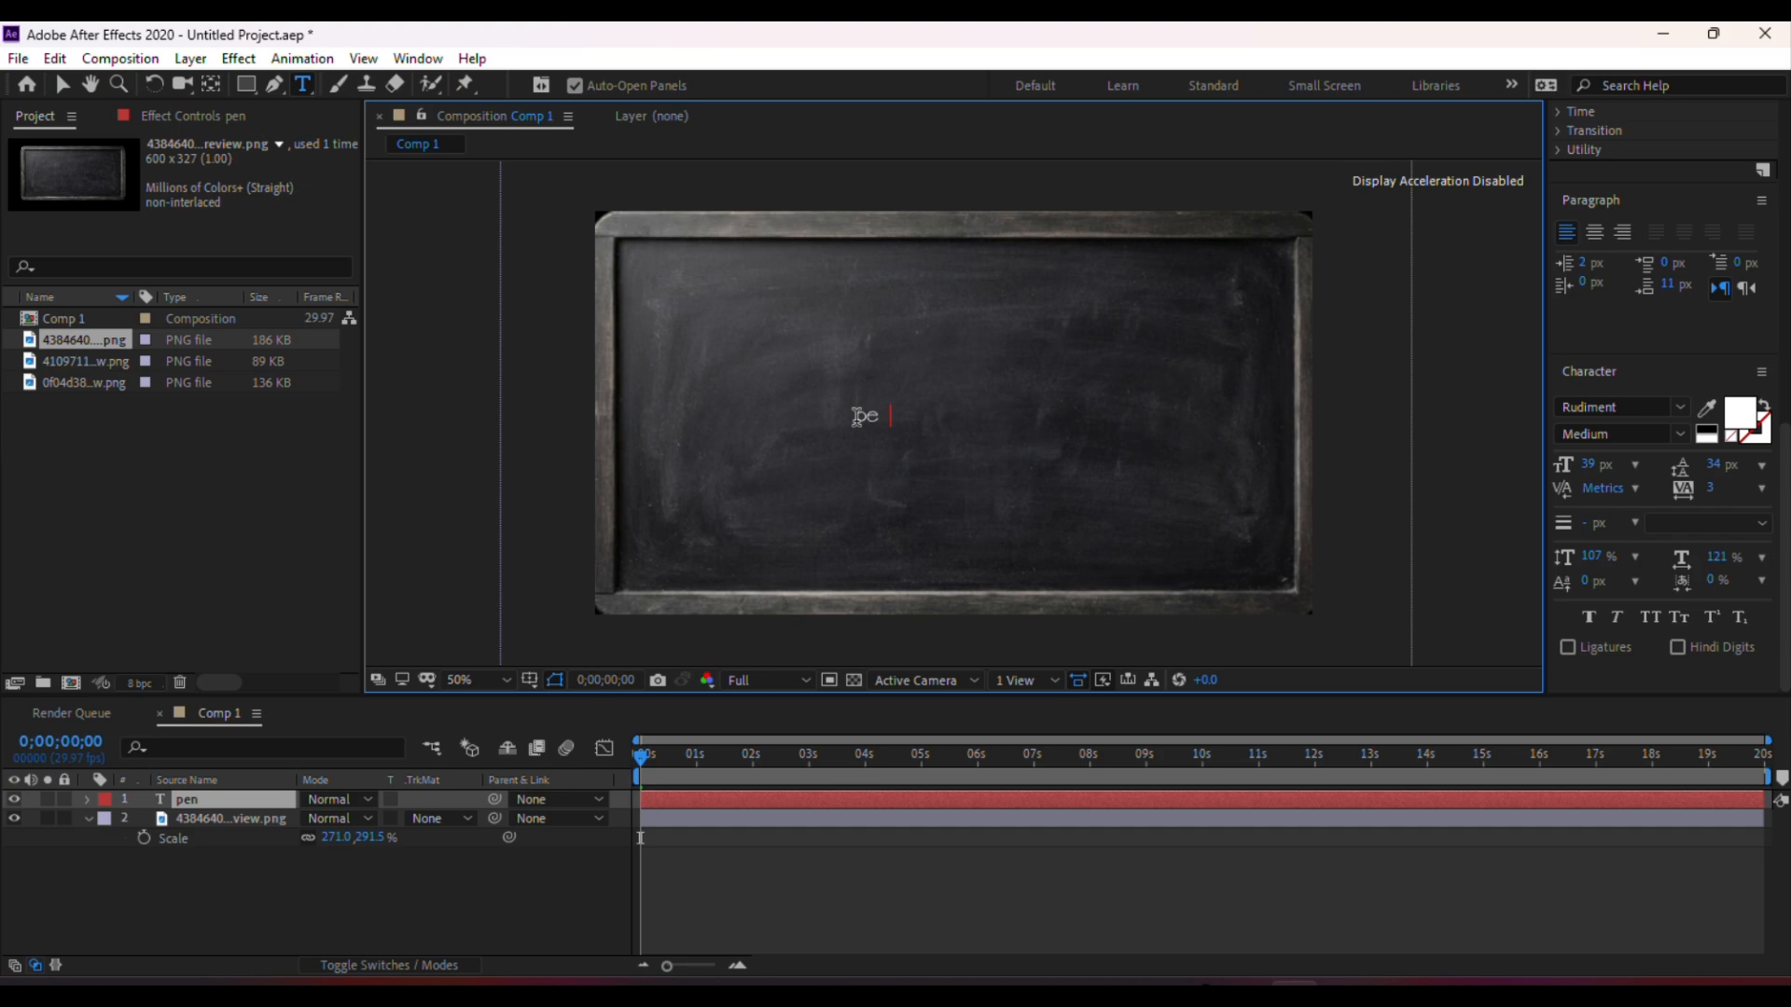
left_click(277, 888)
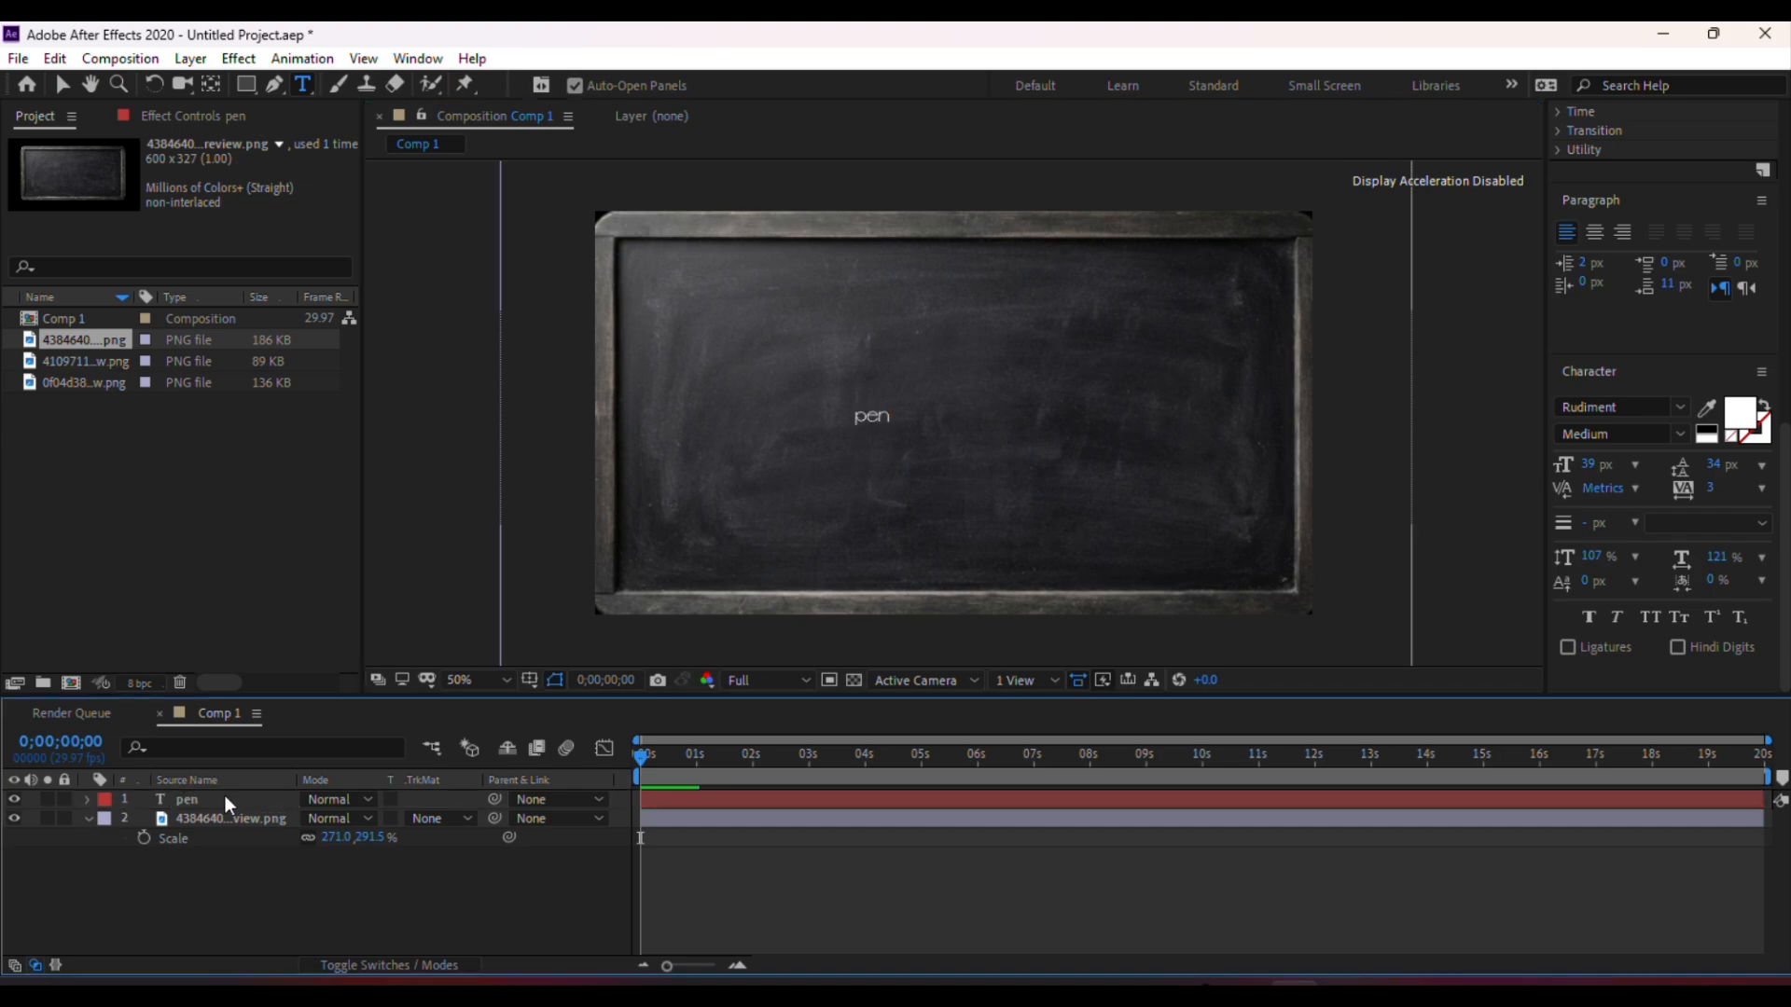
Scale the pen text layer up to 690%
left_click(216, 798)
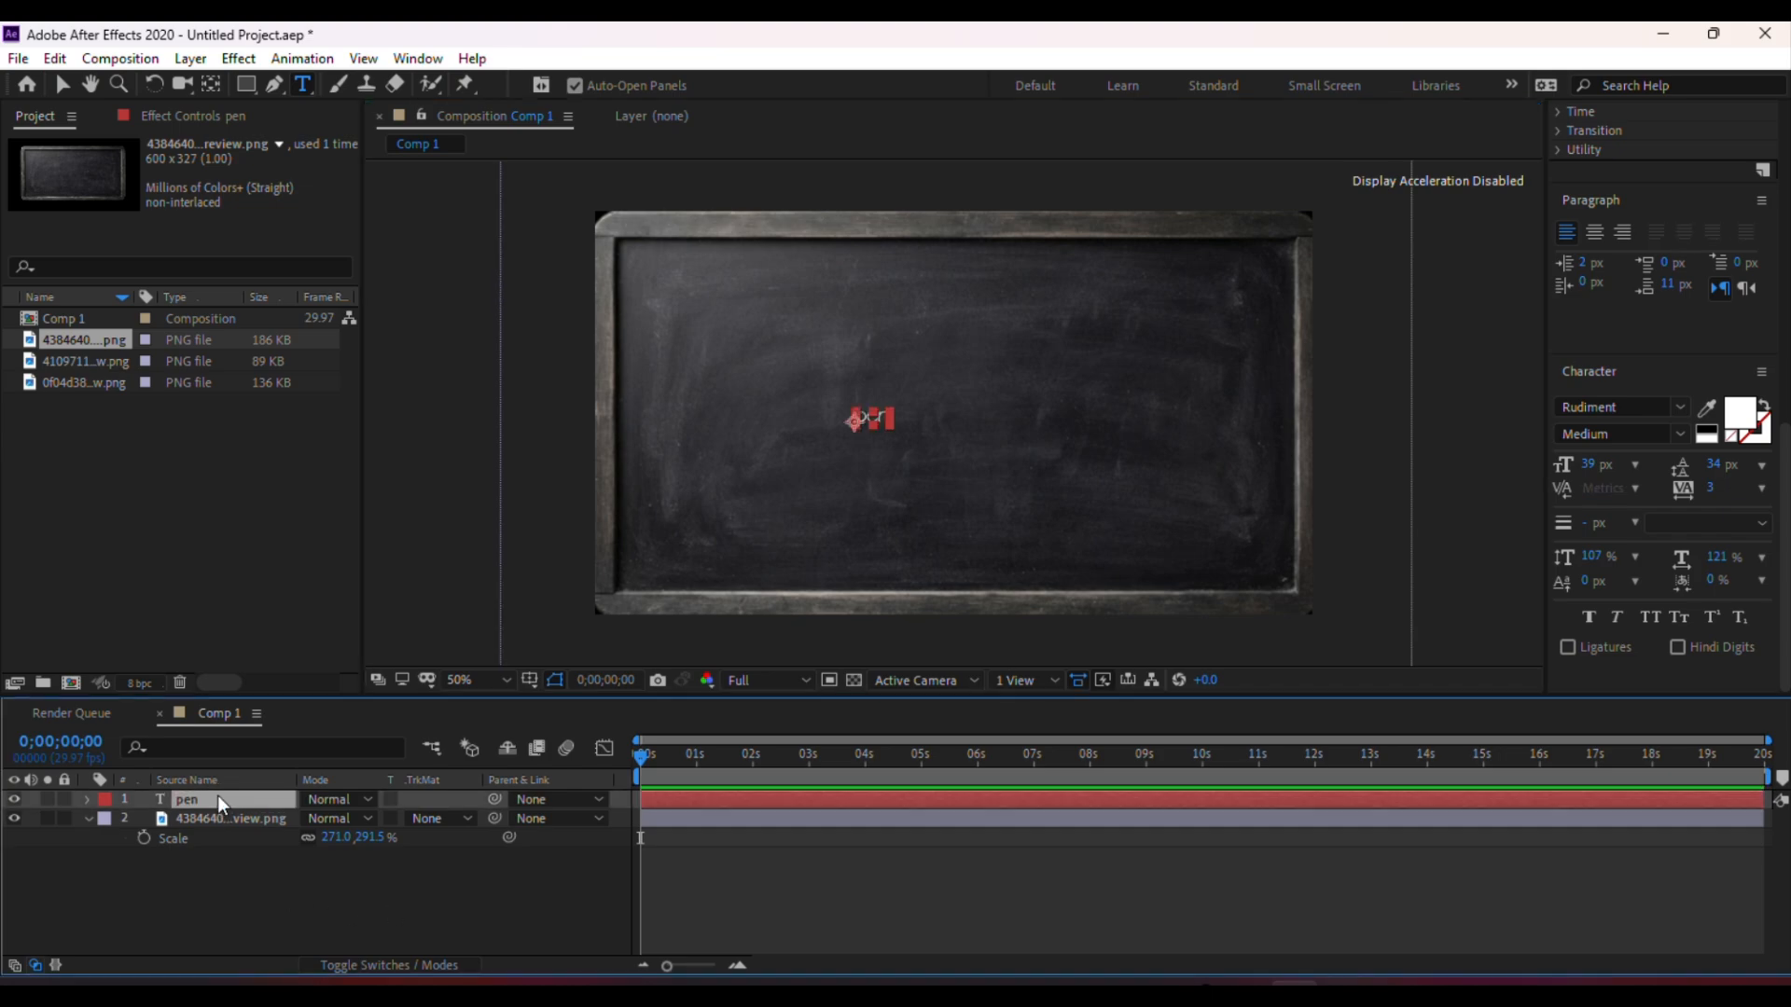
key("s")
left_click_drag(360, 818, 992, 762)
Set the composition preview resolution to Third
left_click(752, 674)
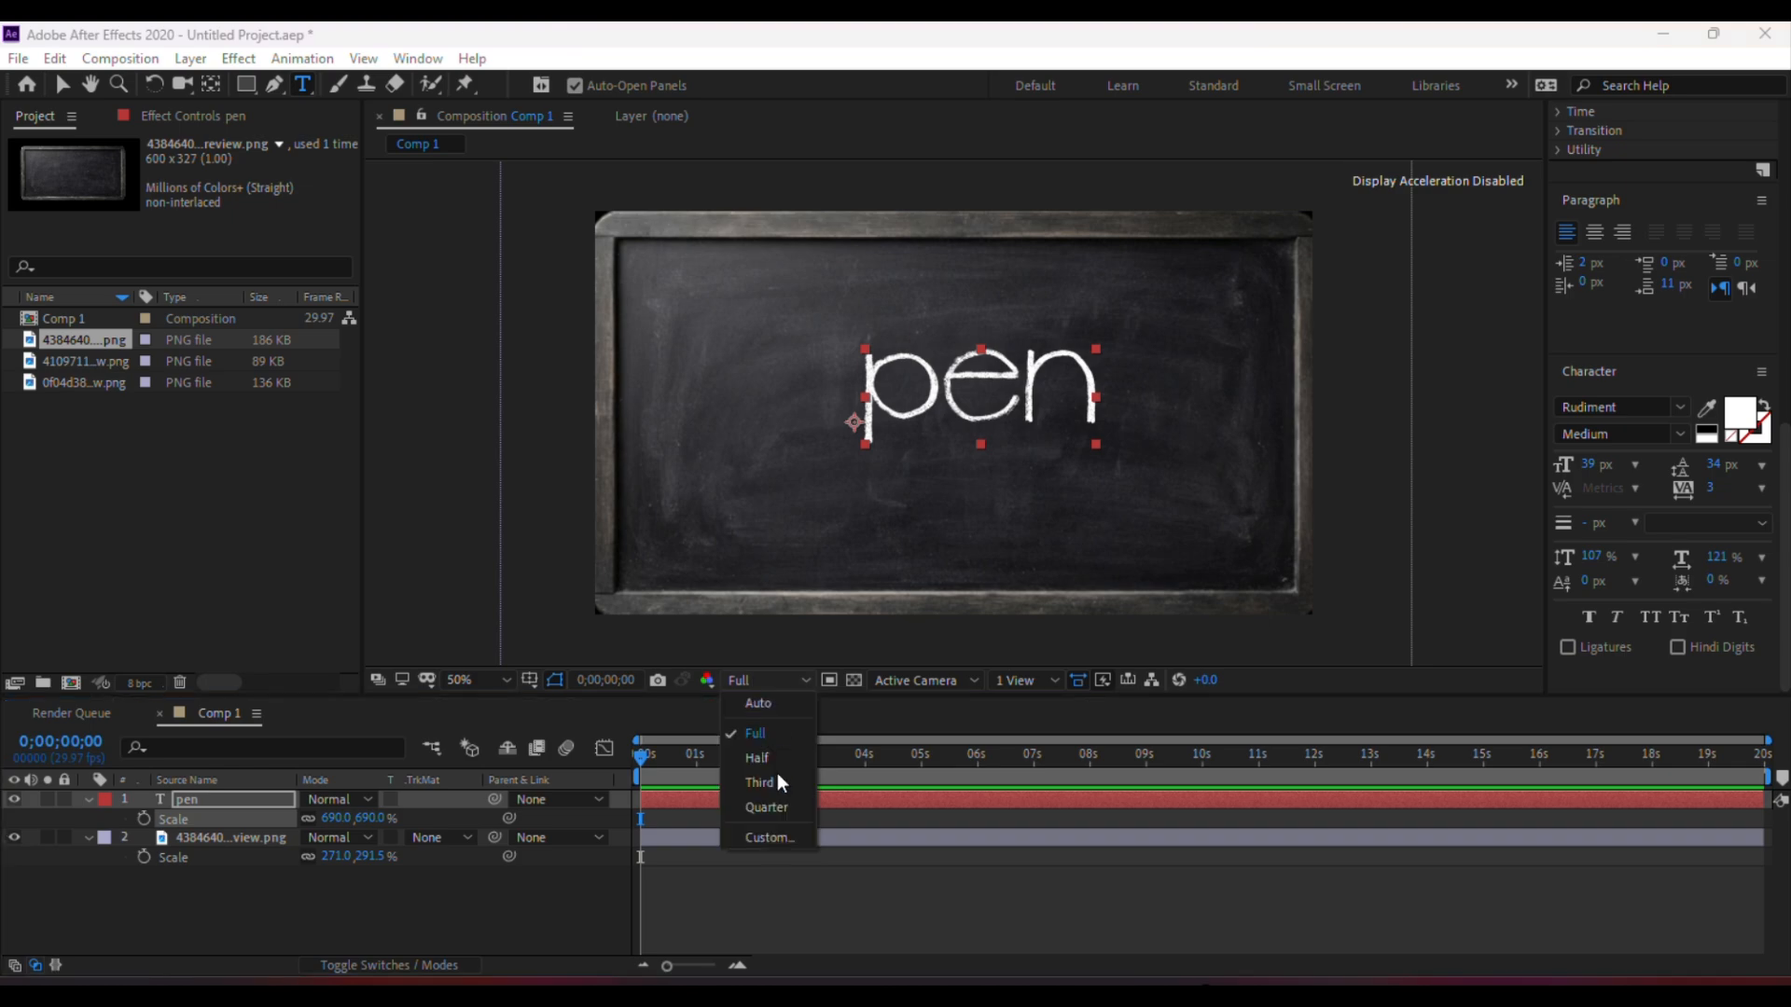
left_click(776, 780)
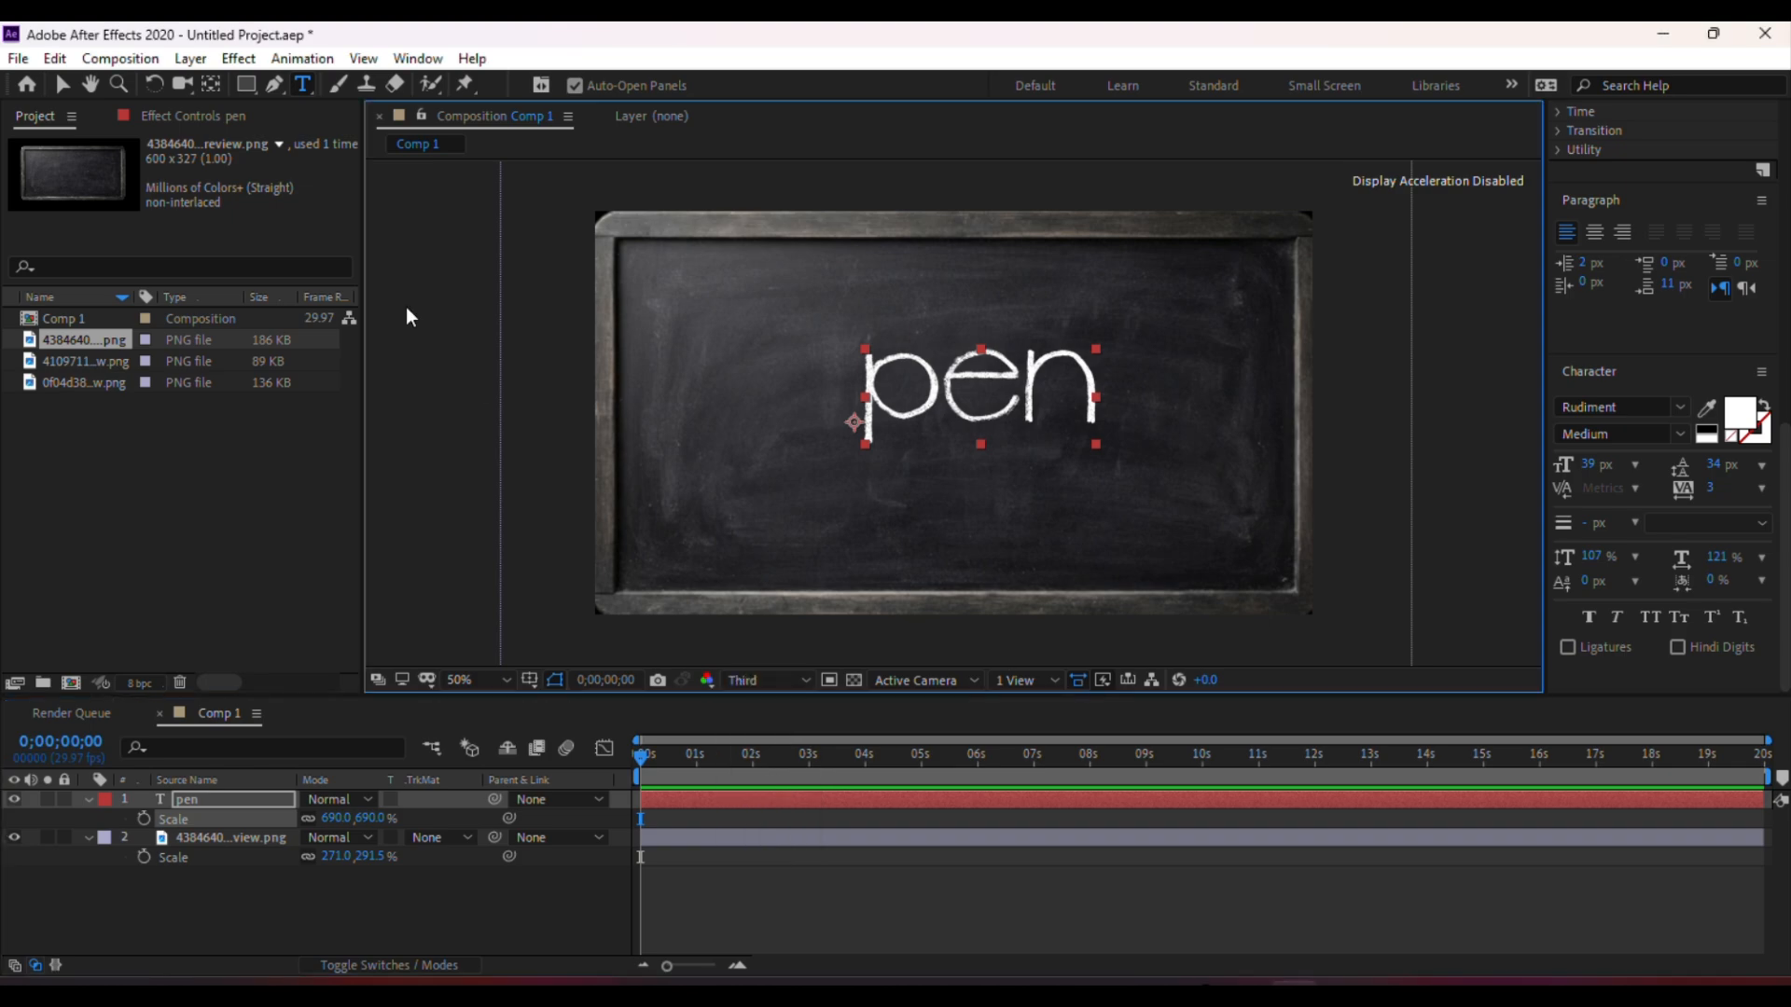
Use the Pan Behind tool to move the chalkboard layer's anchor point below the text
left_click(209, 83)
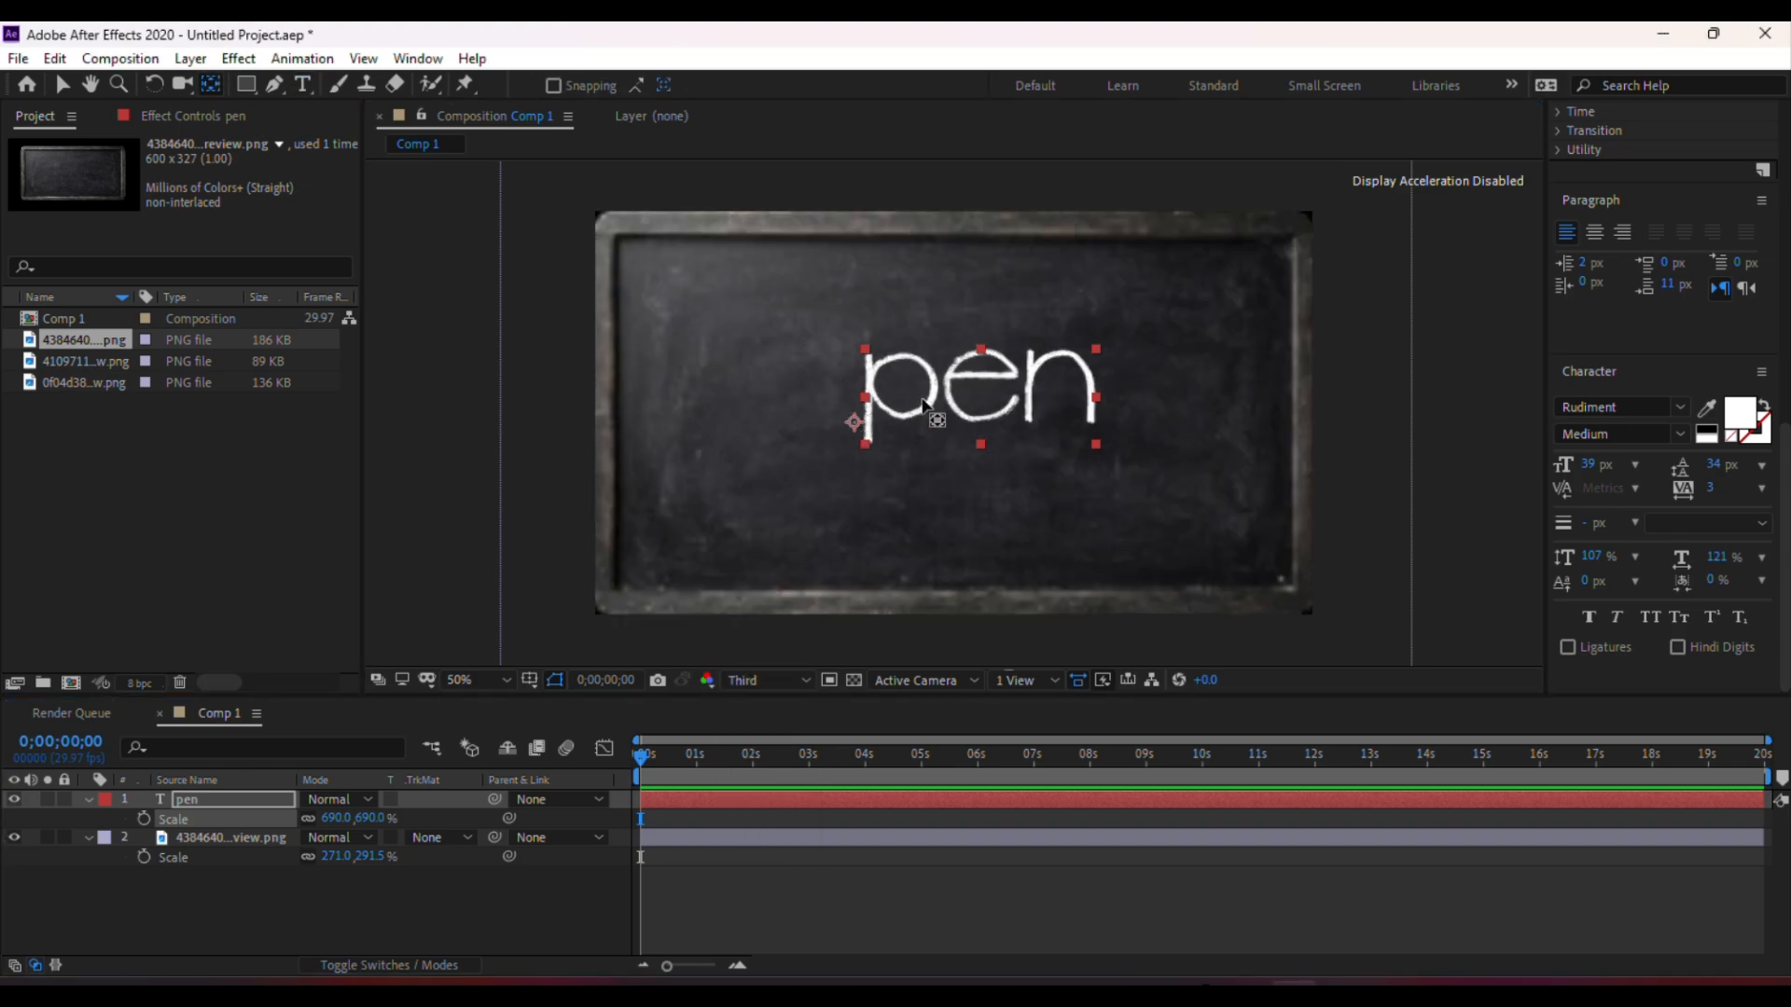
left_click(962, 386)
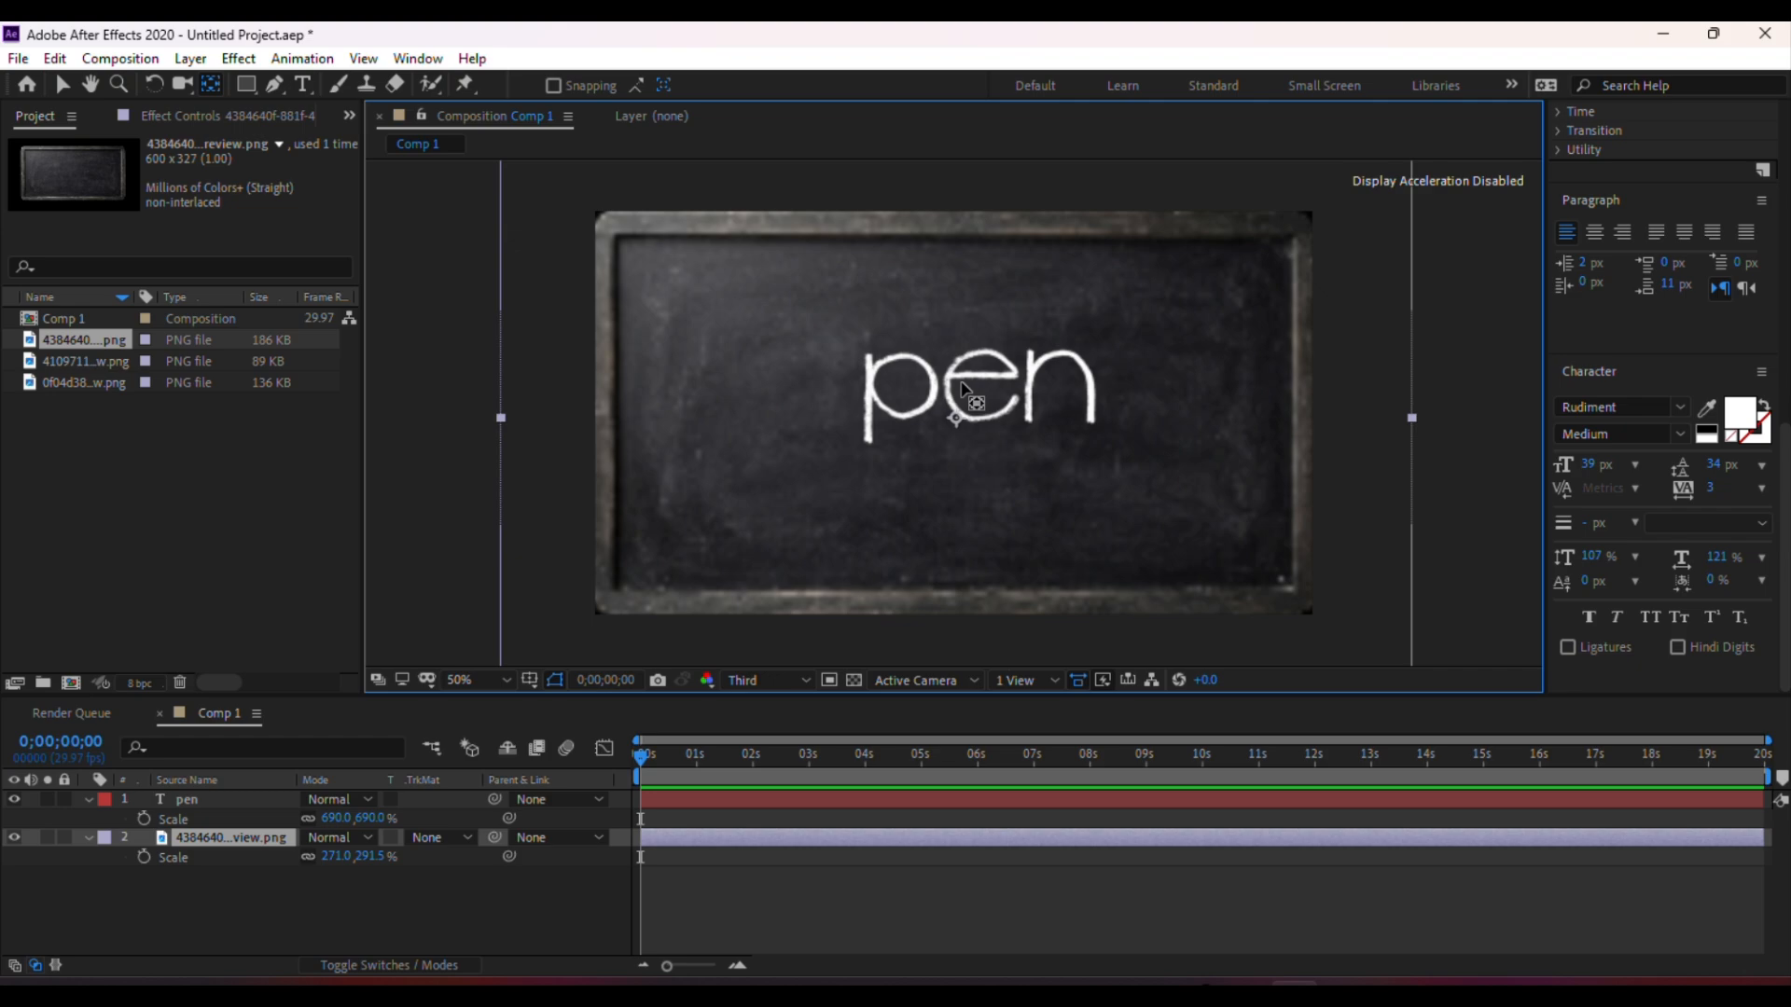
left_click_drag(956, 418, 935, 501)
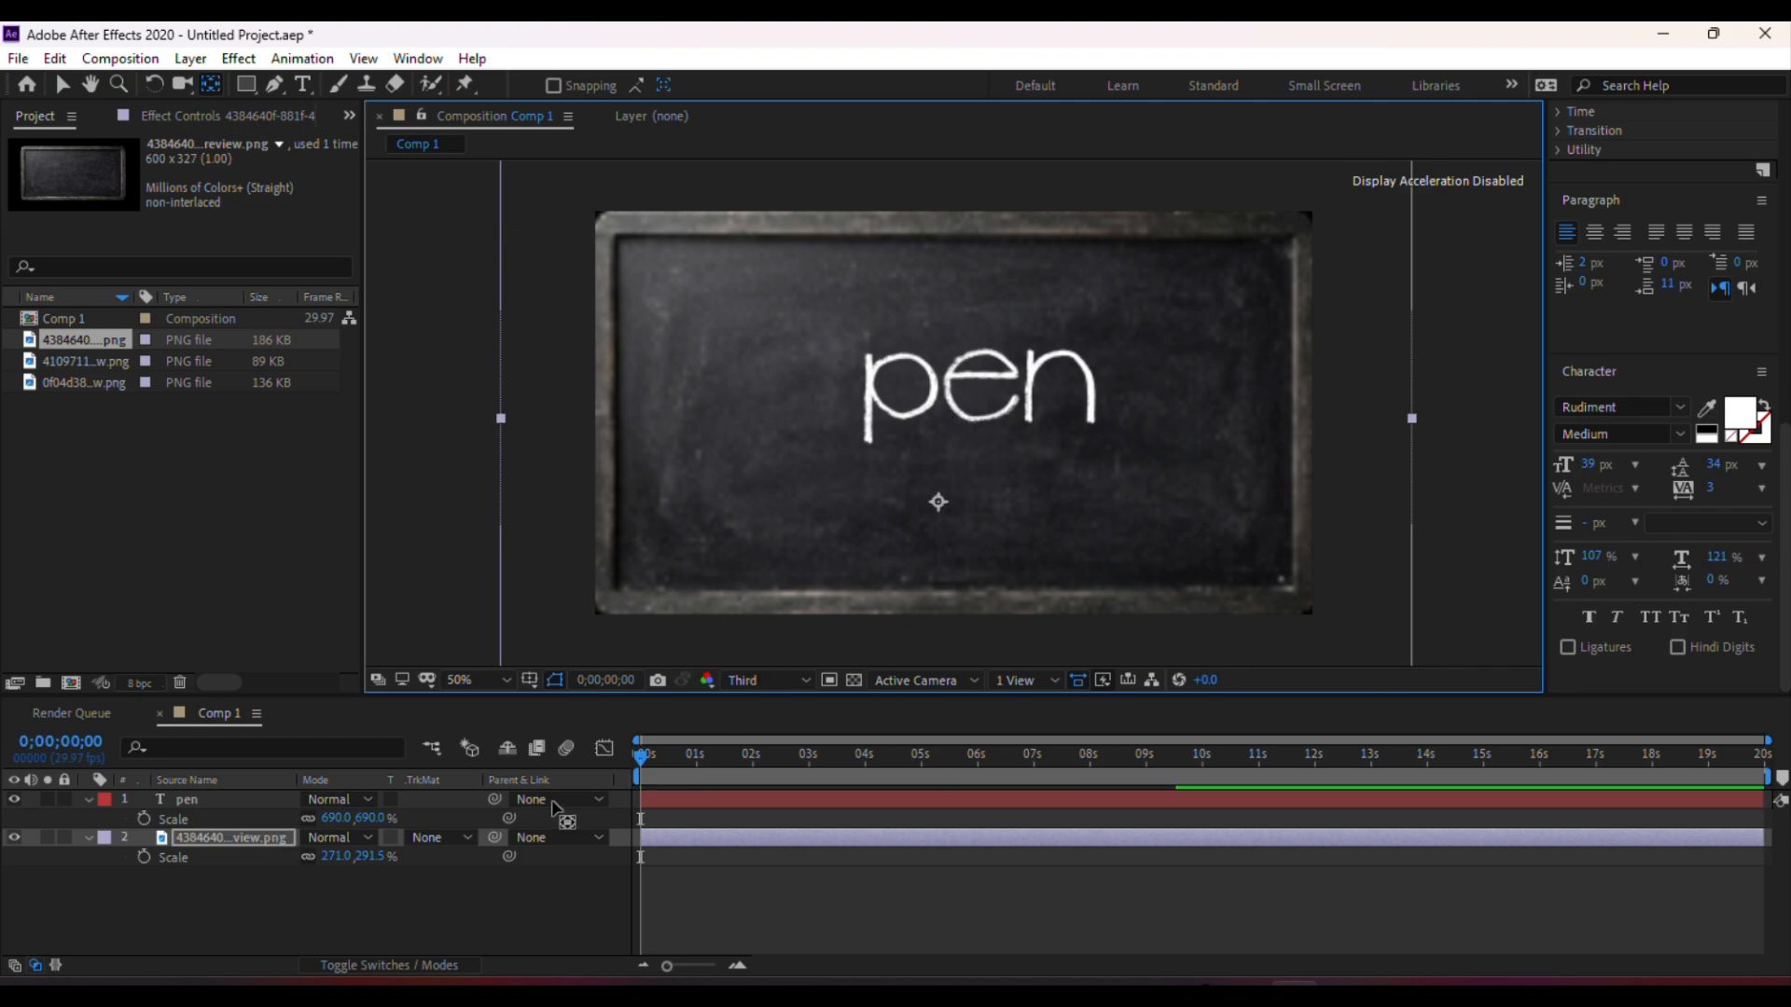
Set the composition preview resolution to Half
left_click(742, 679)
left_click(768, 758)
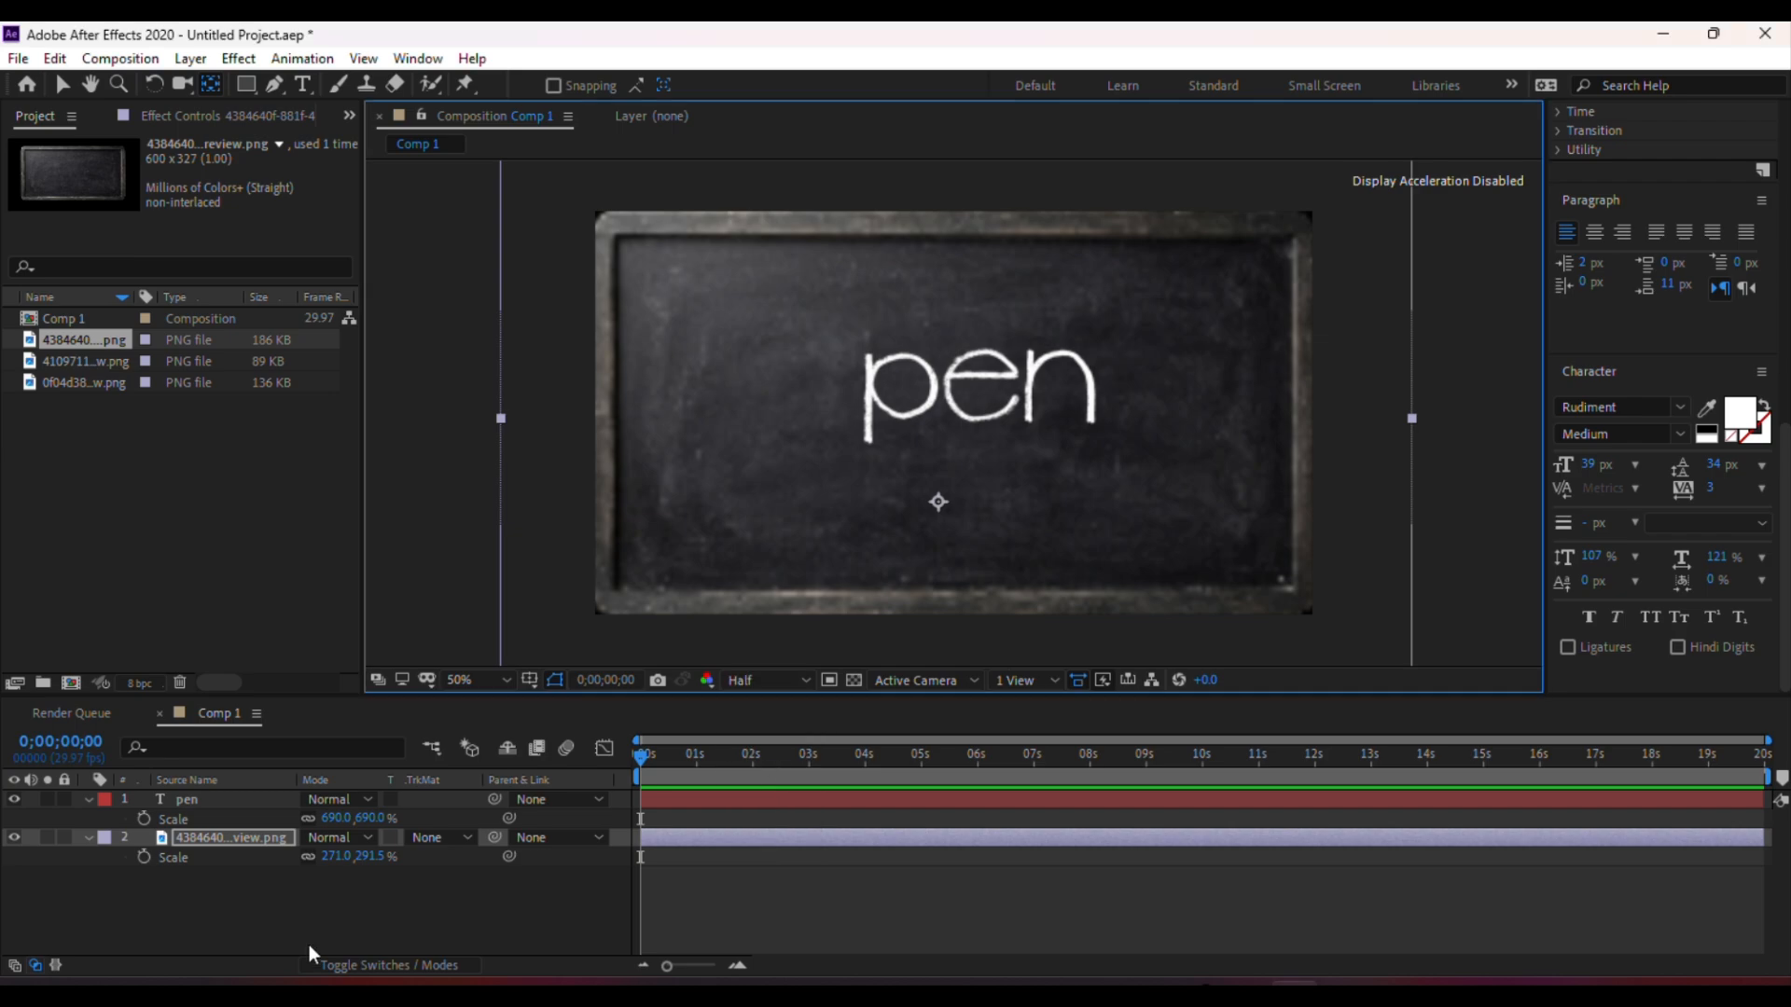
left_click(295, 908)
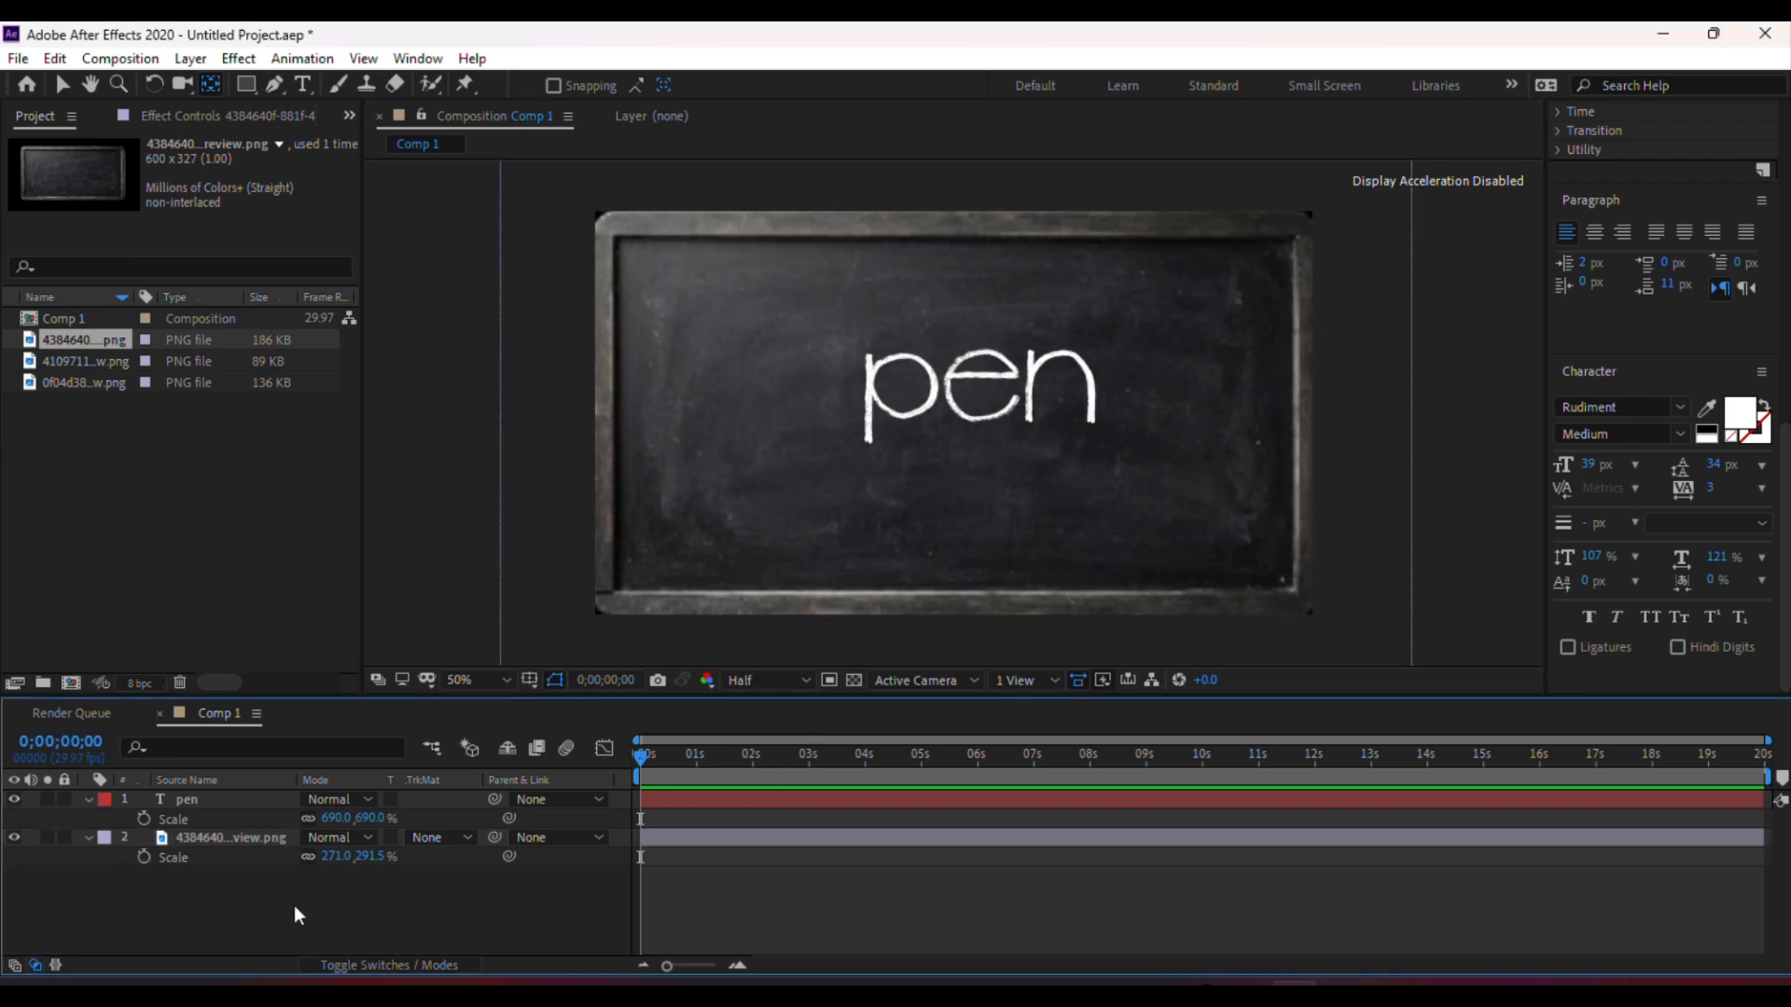
Move the pen text layer's anchor point to the center of the word
left_click(250, 804)
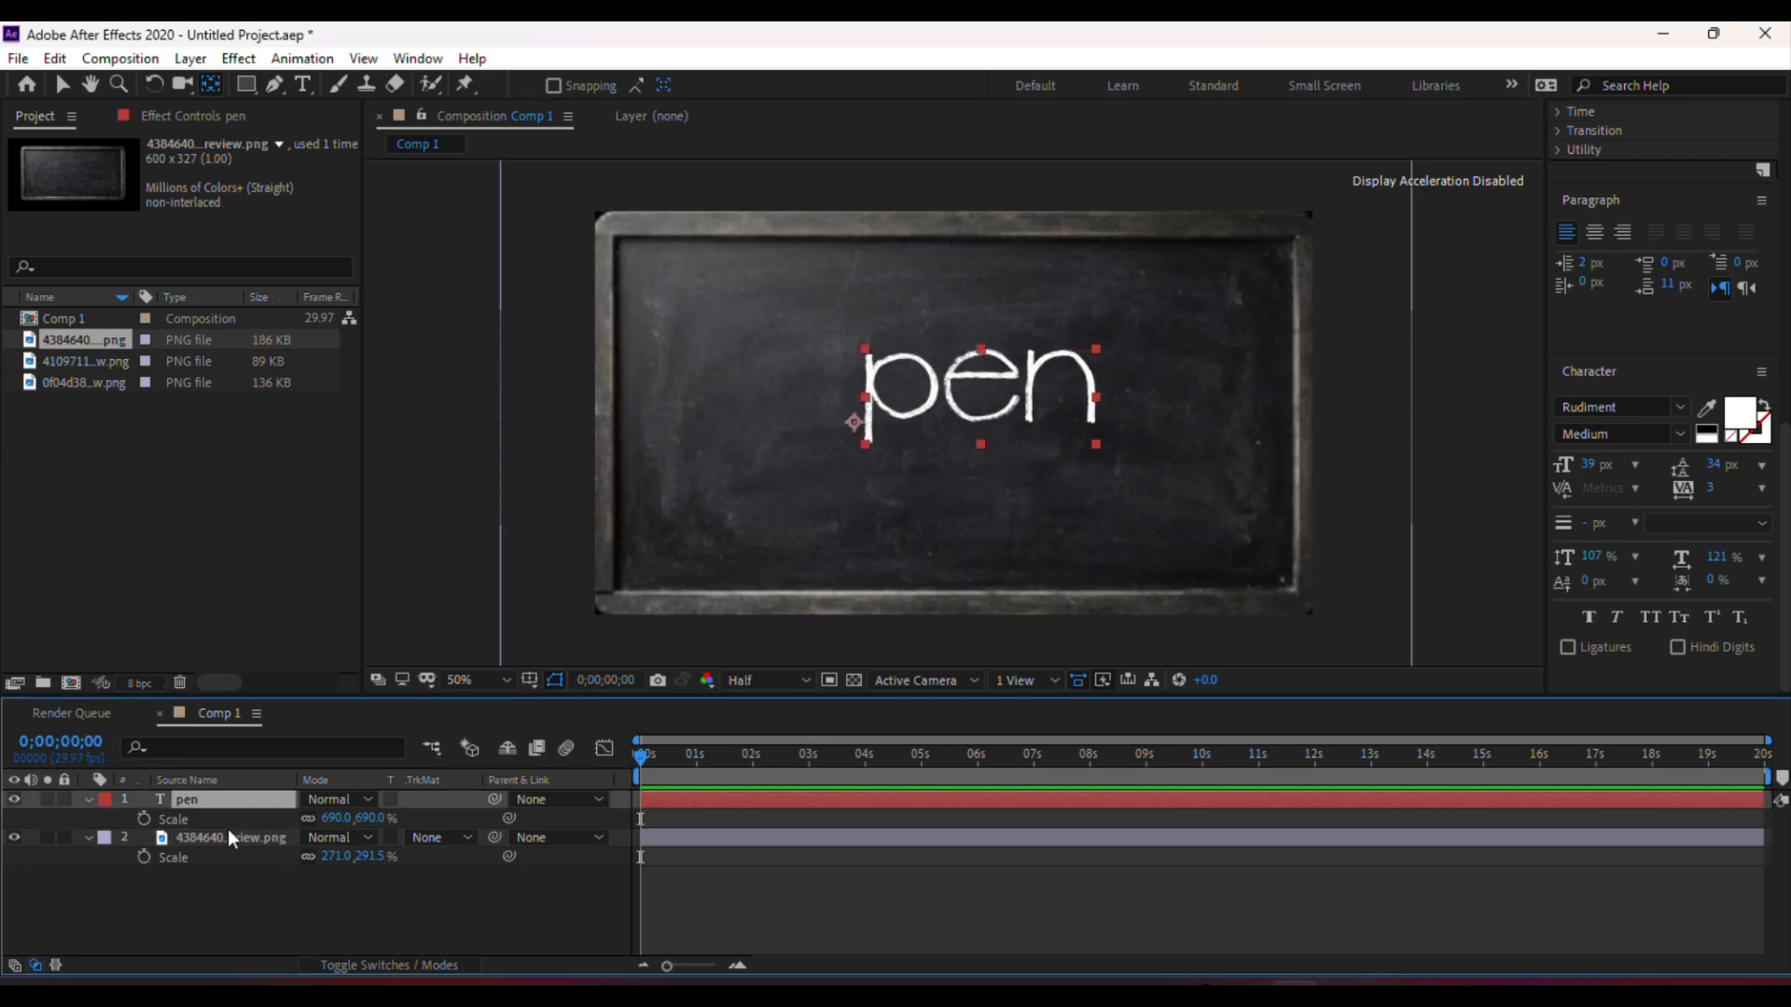
left_click(228, 830)
left_click(238, 798)
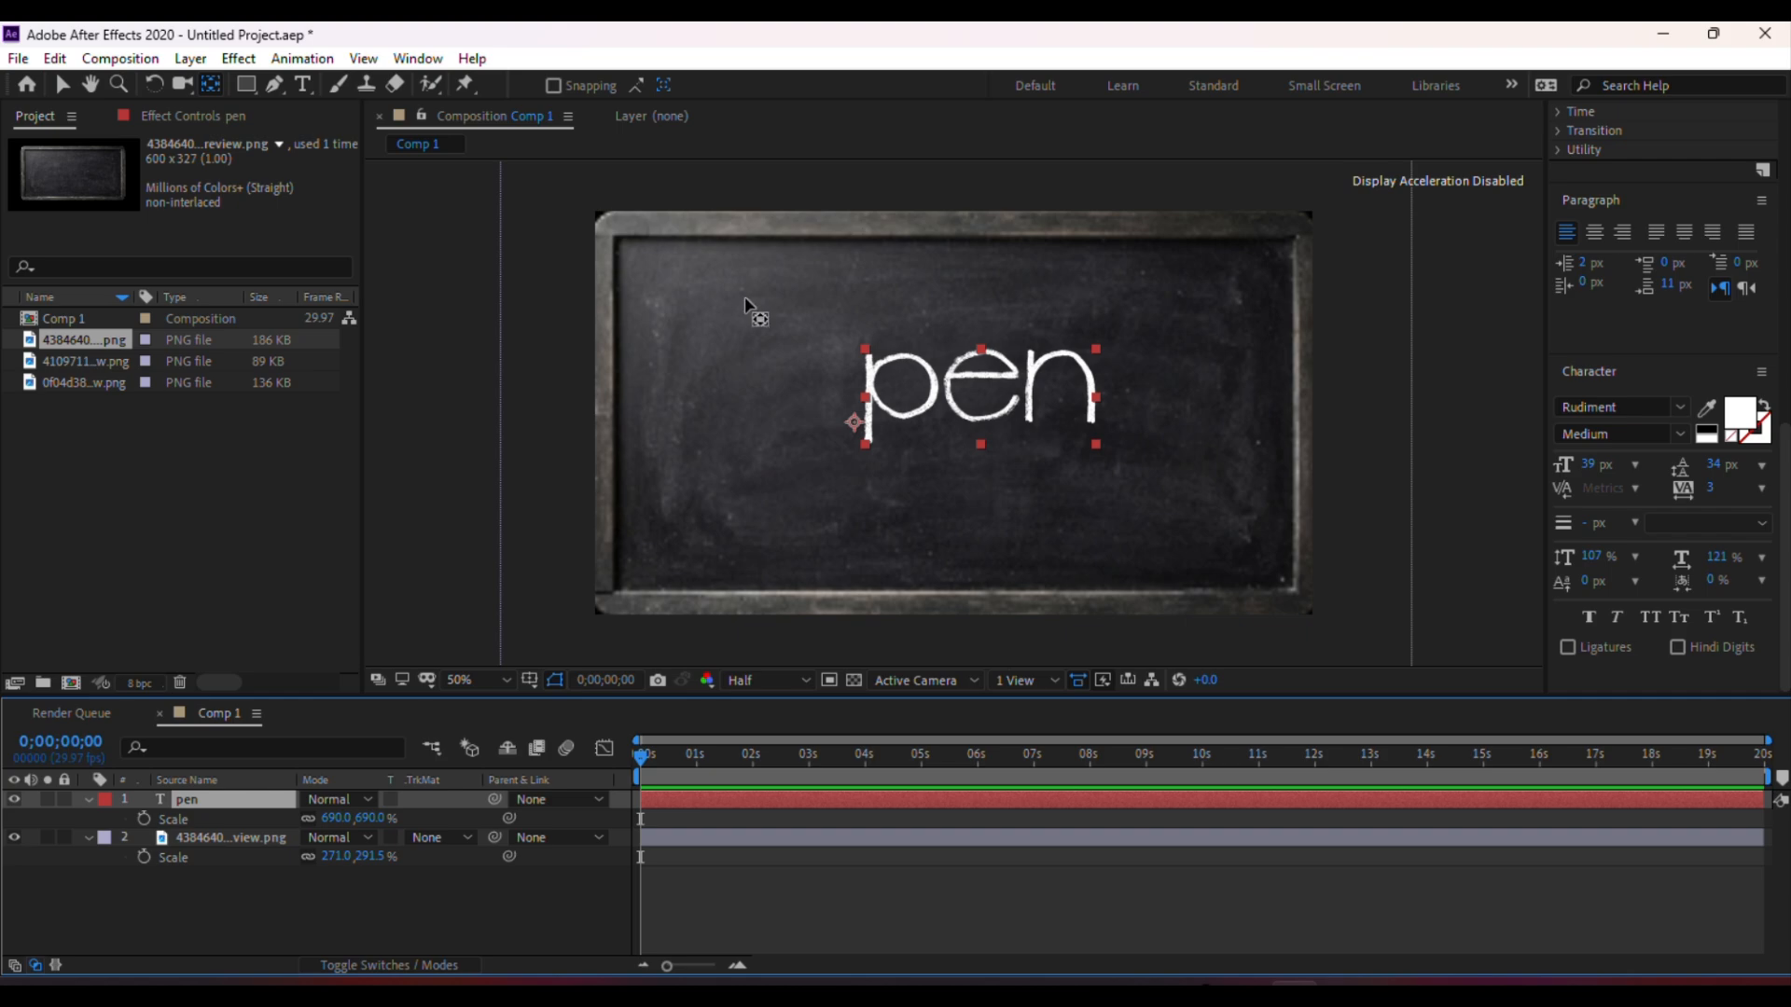
left_click(918, 411)
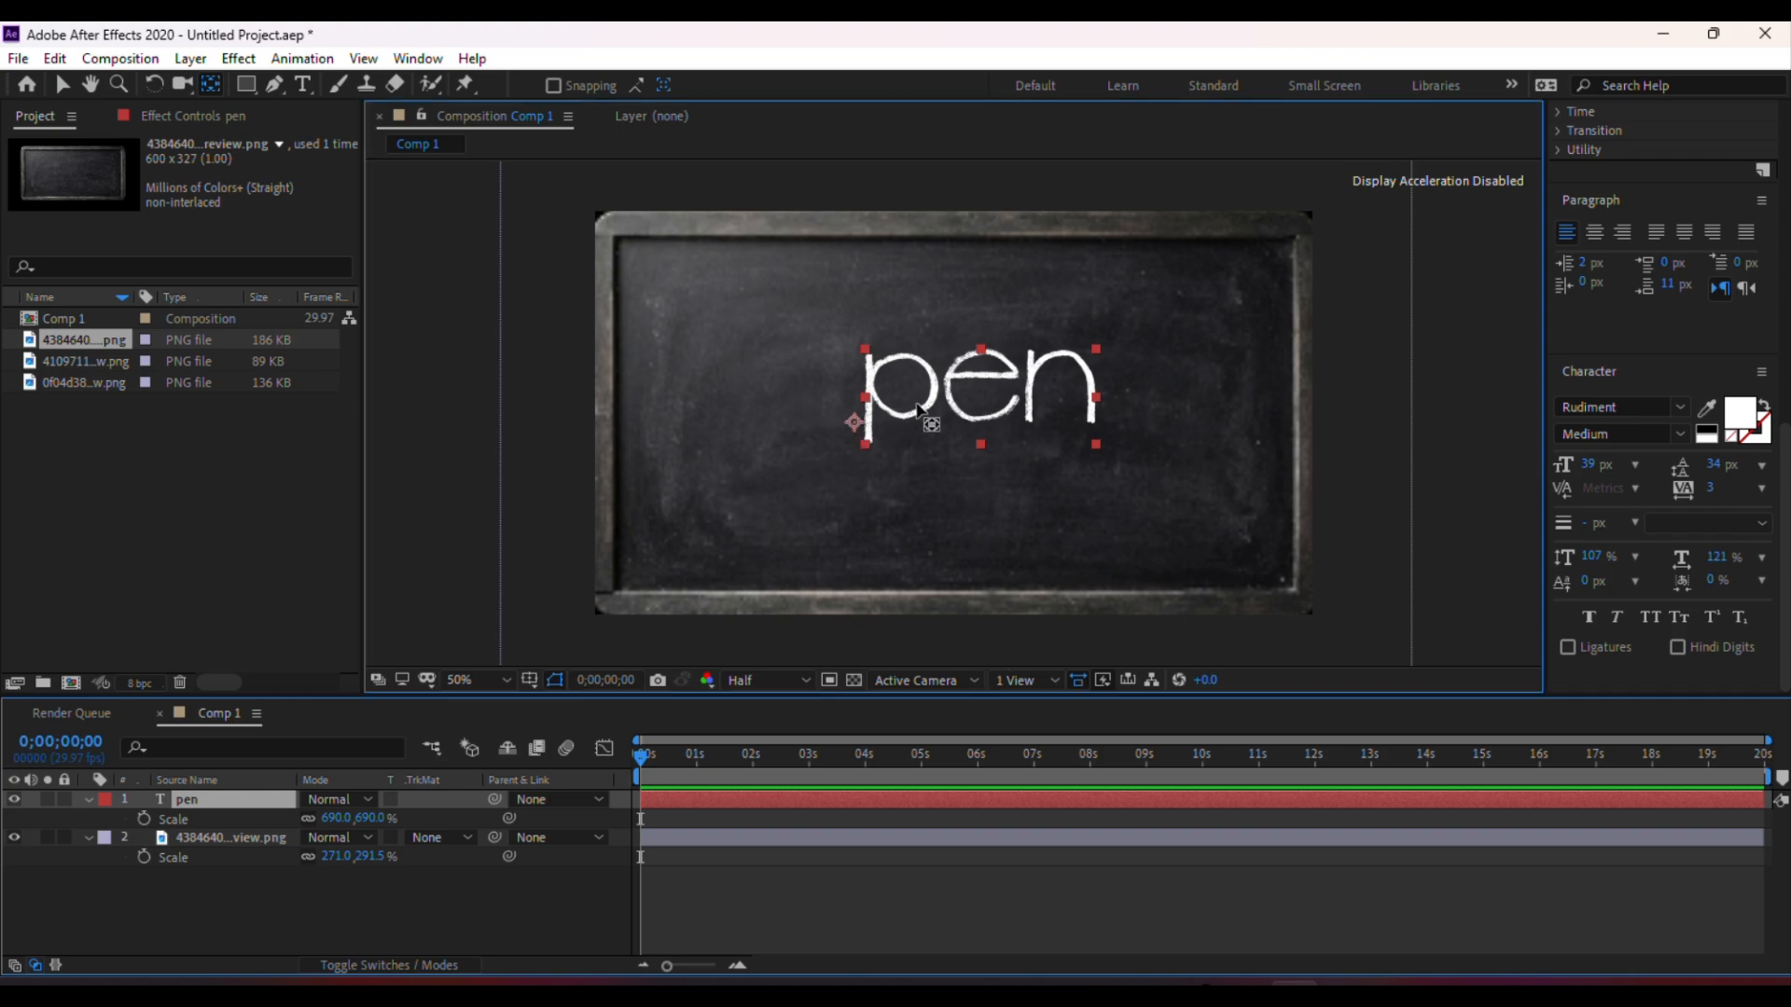
left_click_drag(919, 410, 965, 408)
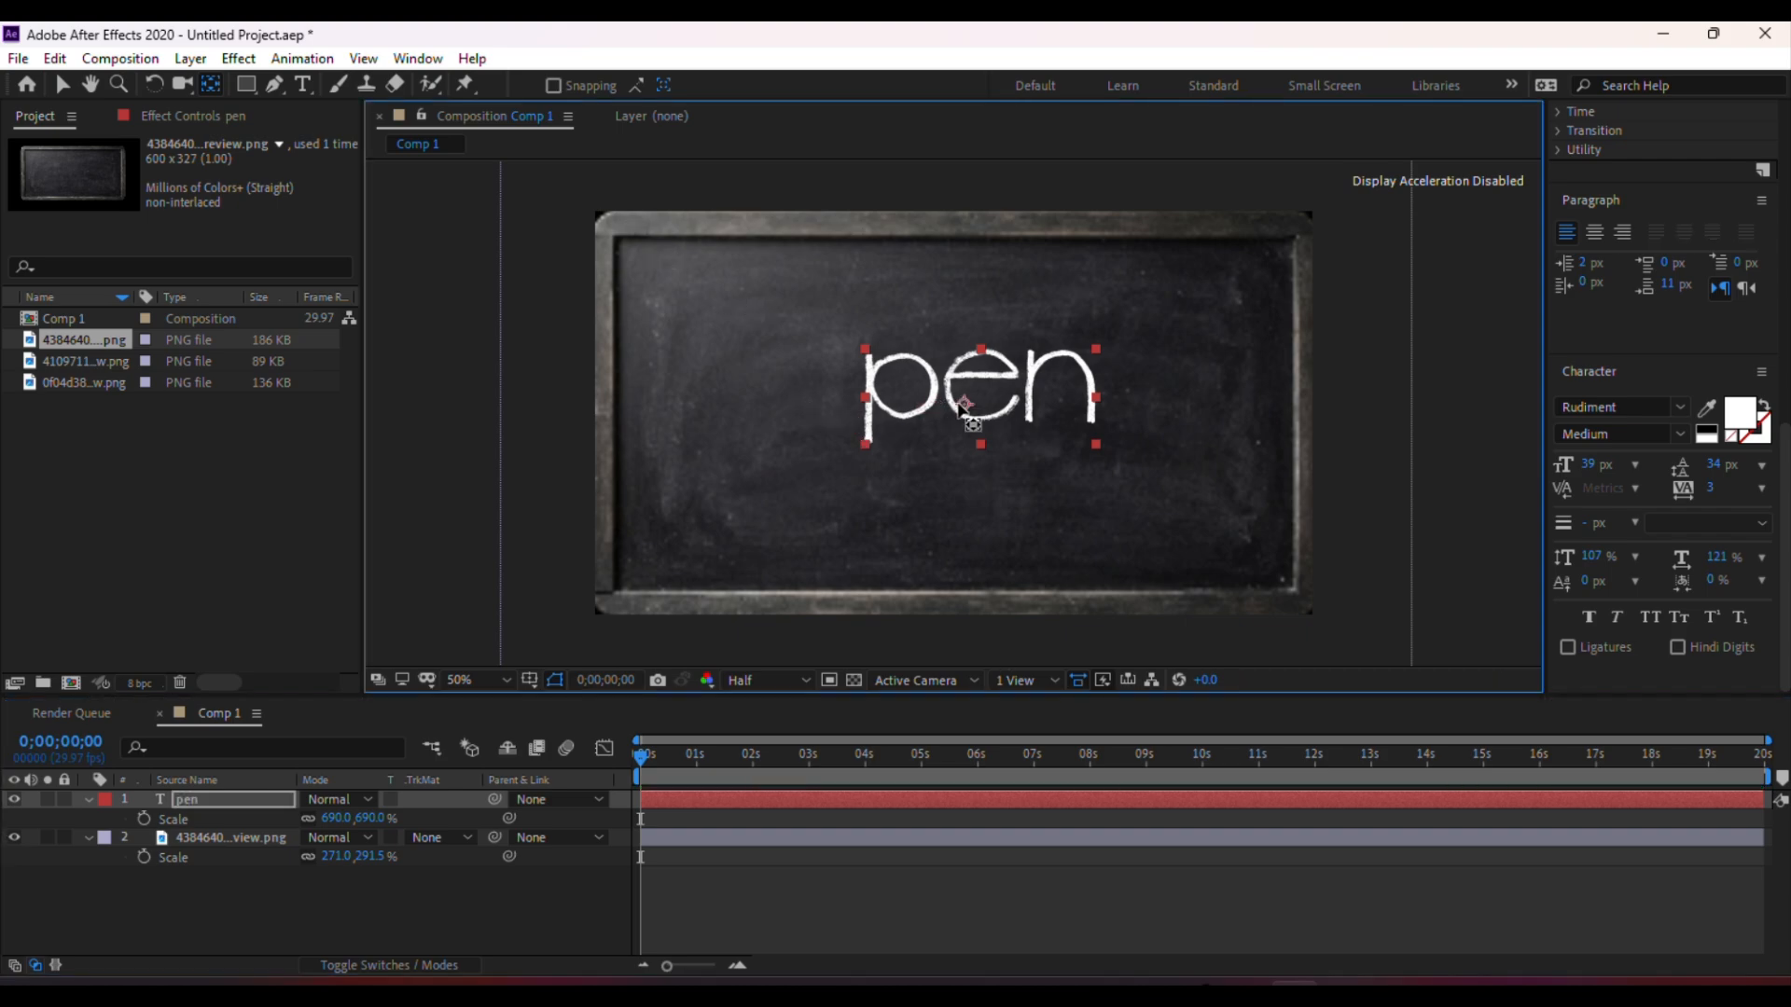
Scale the pen text layer up to 906%
left_click(334, 917)
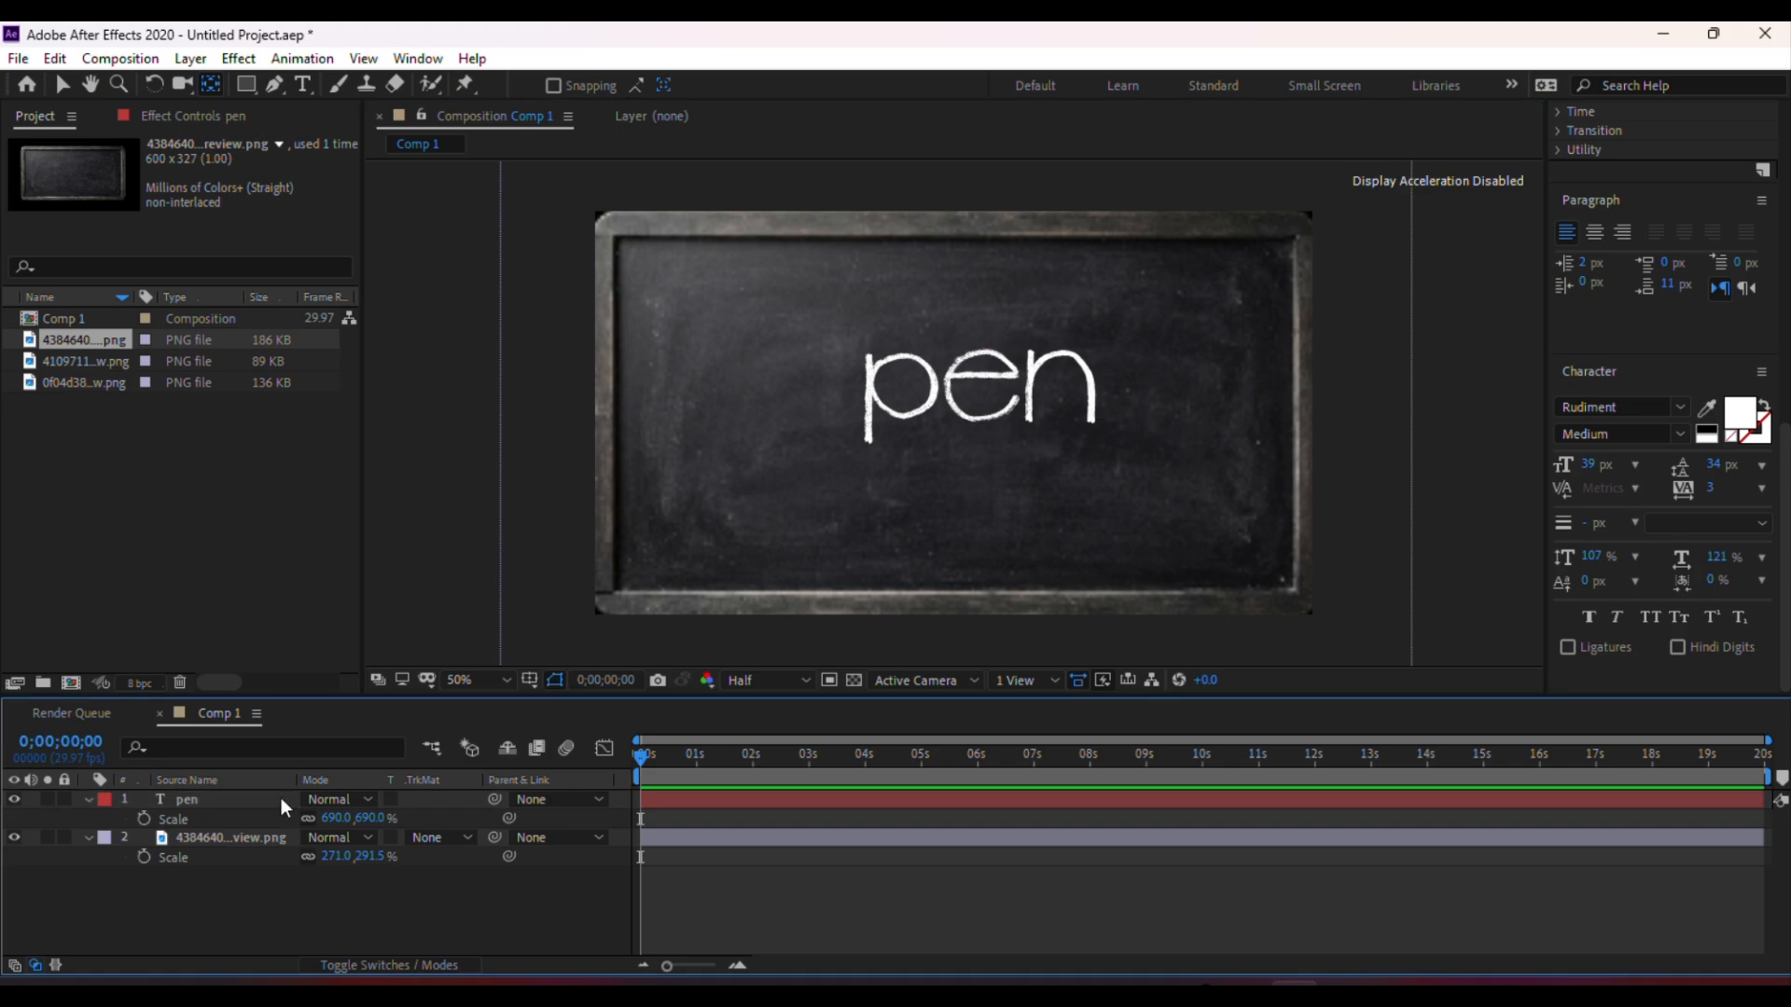
left_click(235, 817)
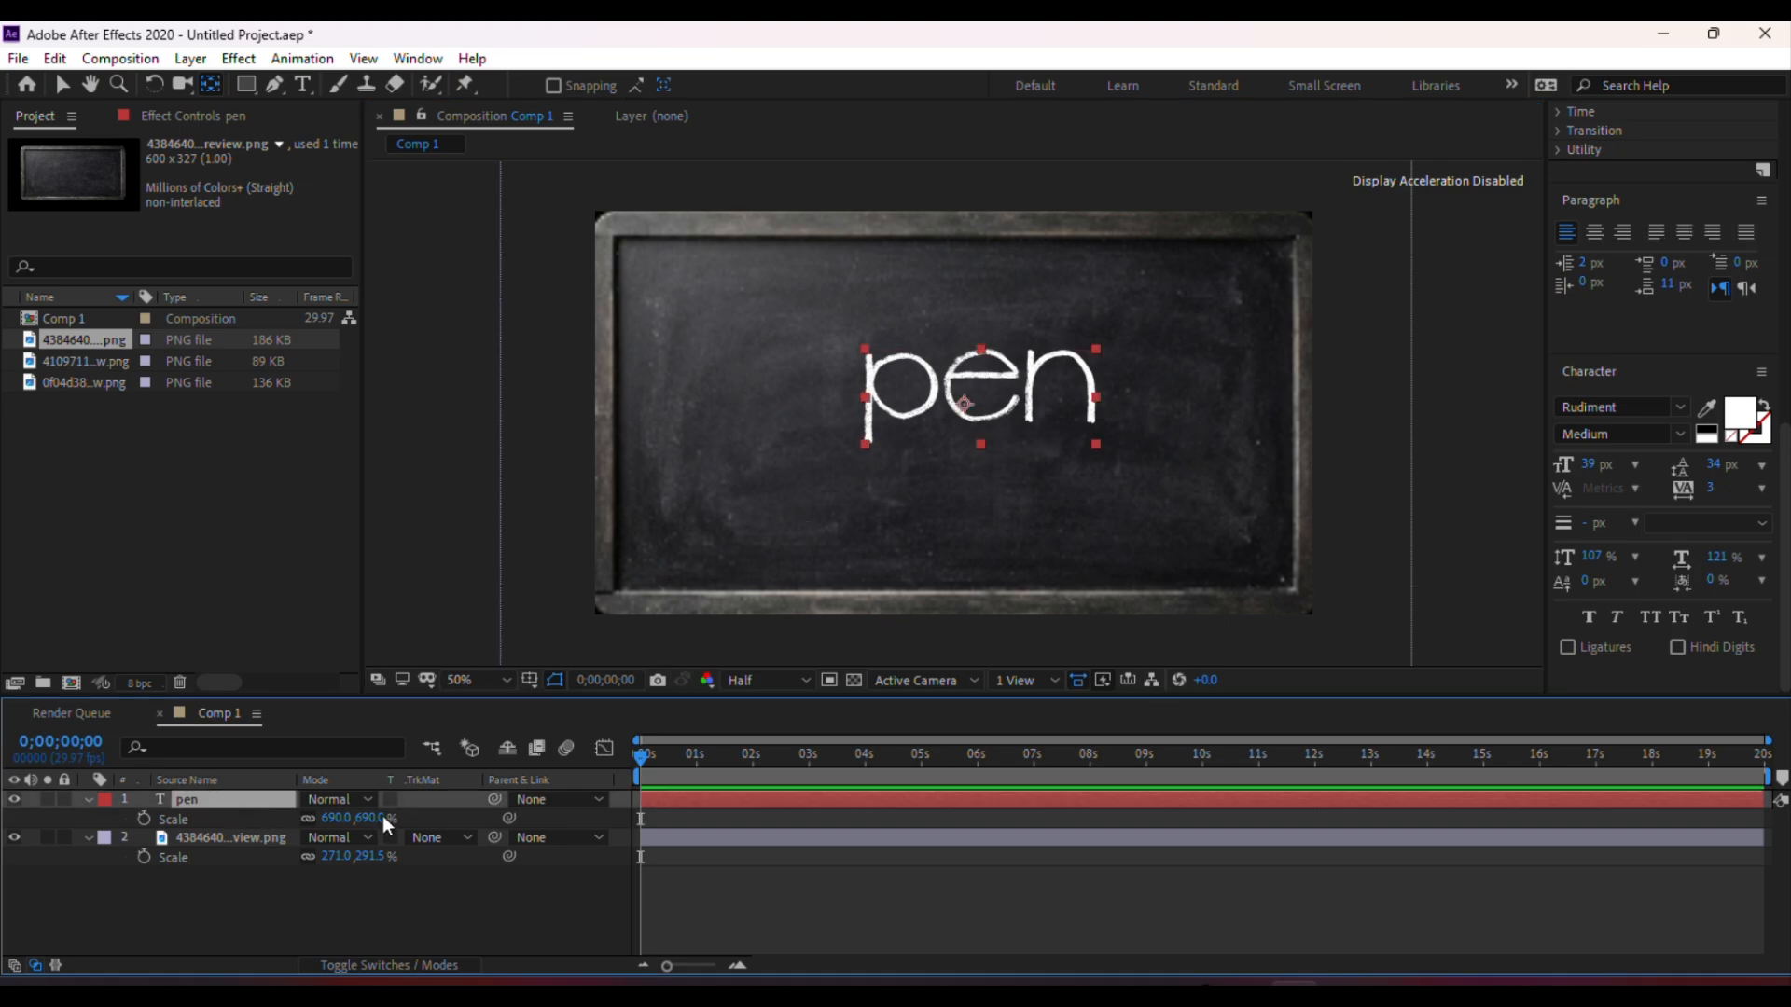
left_click_drag(337, 818, 591, 801)
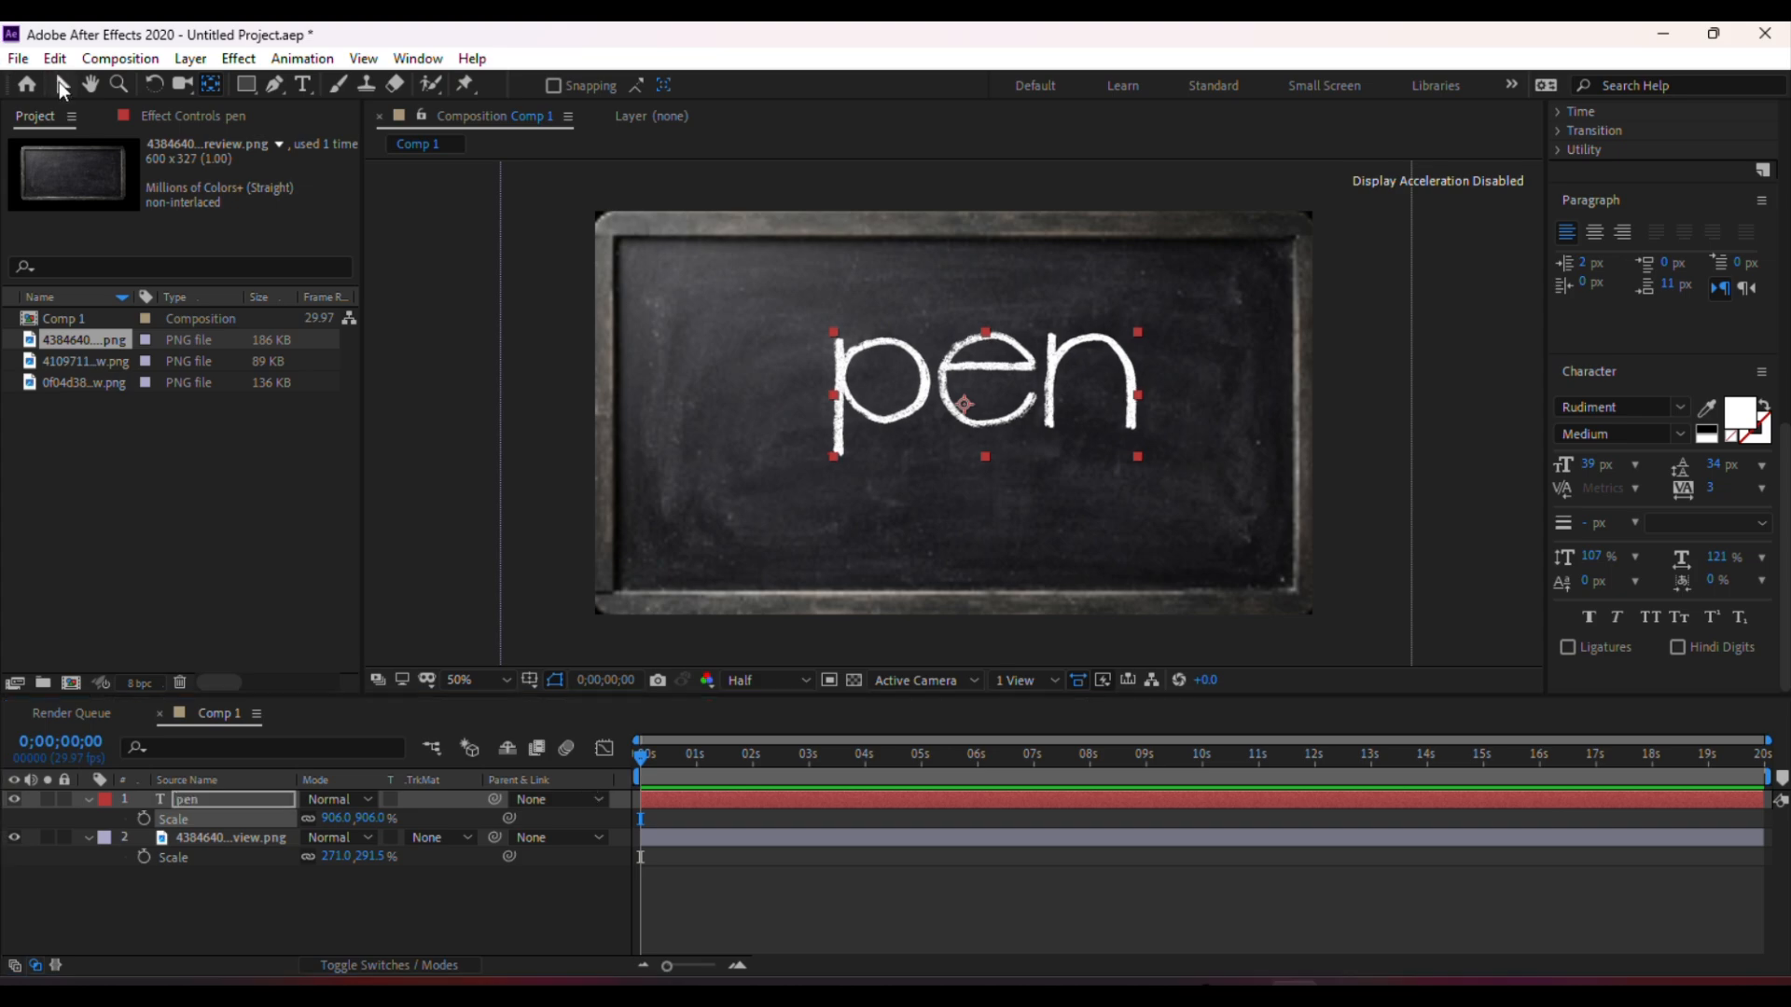
Move the pen text slightly left to center it on the chalkboard
key("v")
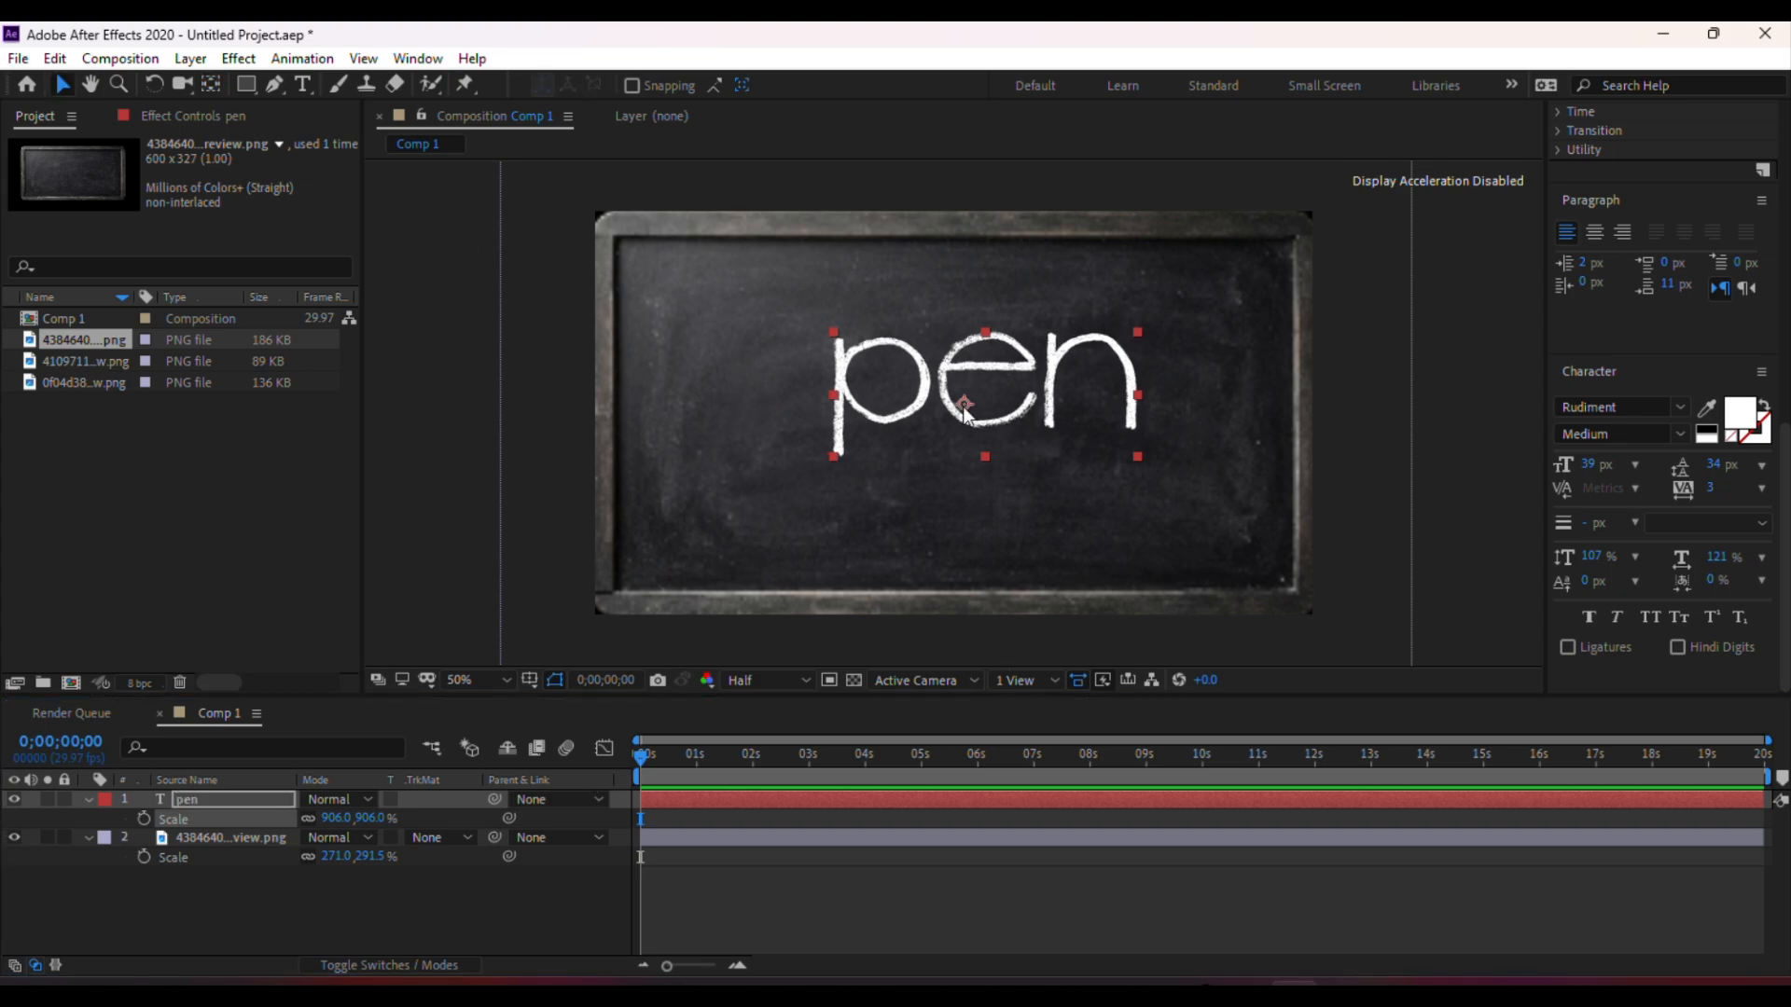
left_click_drag(966, 411, 940, 412)
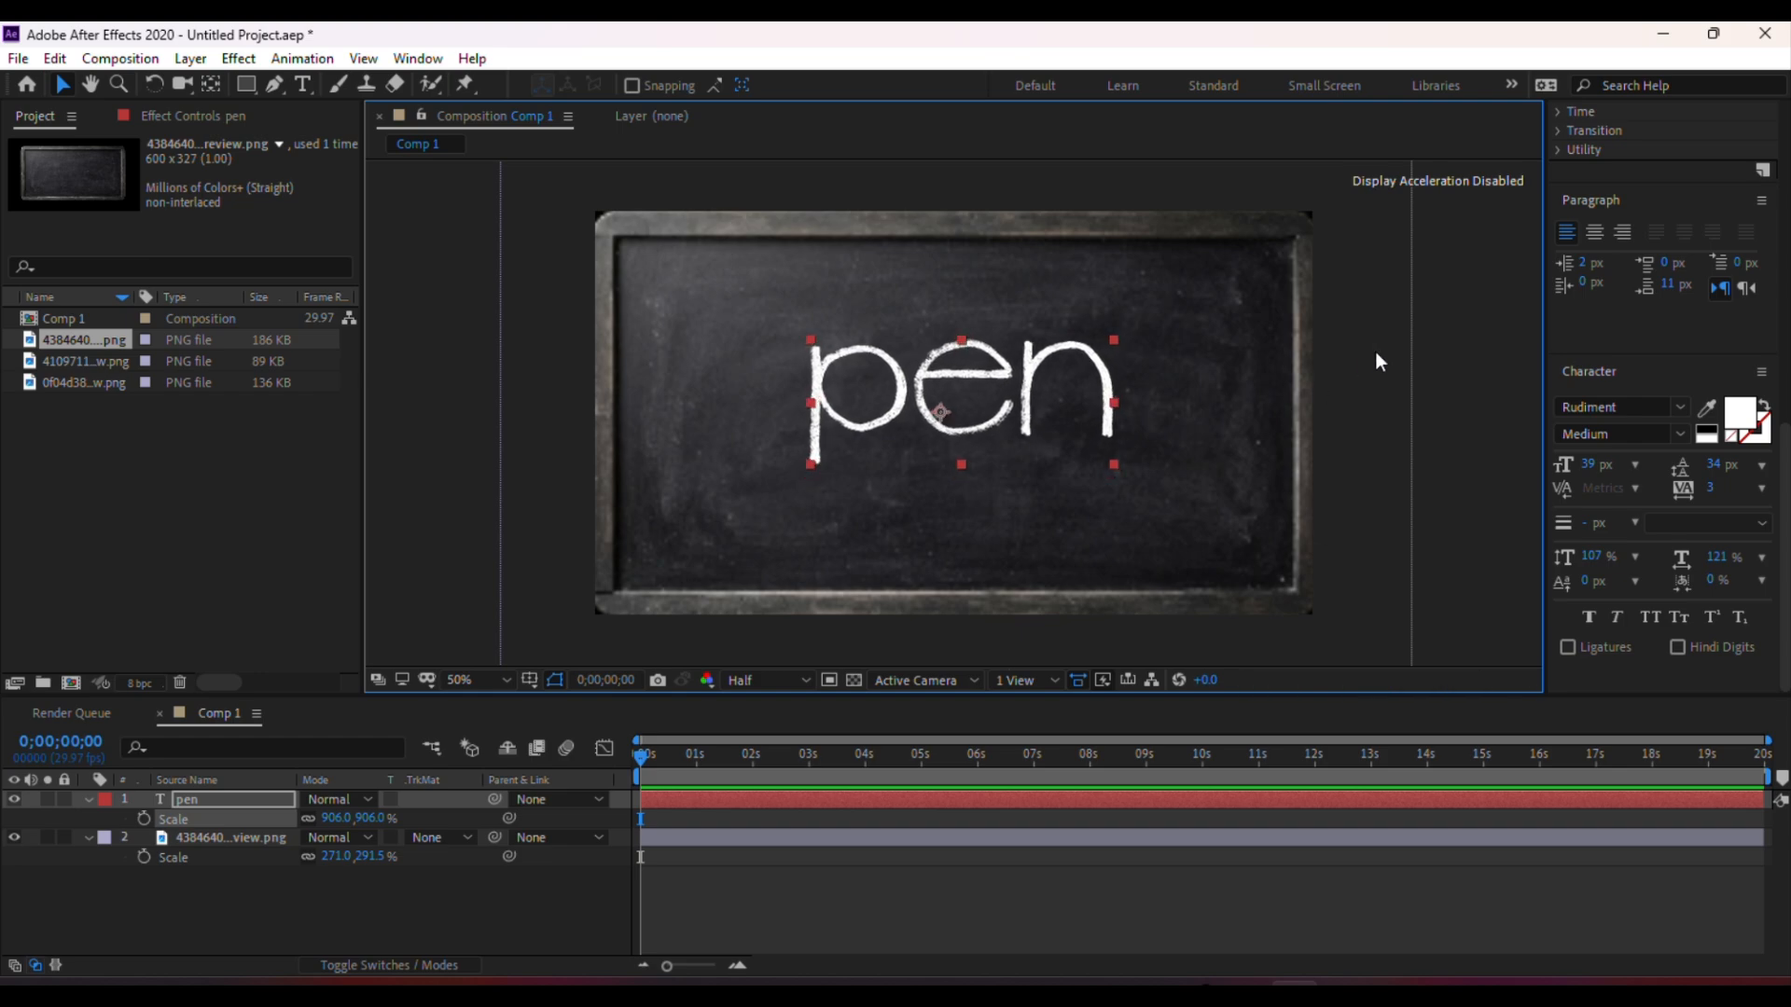
left_click(1441, 331)
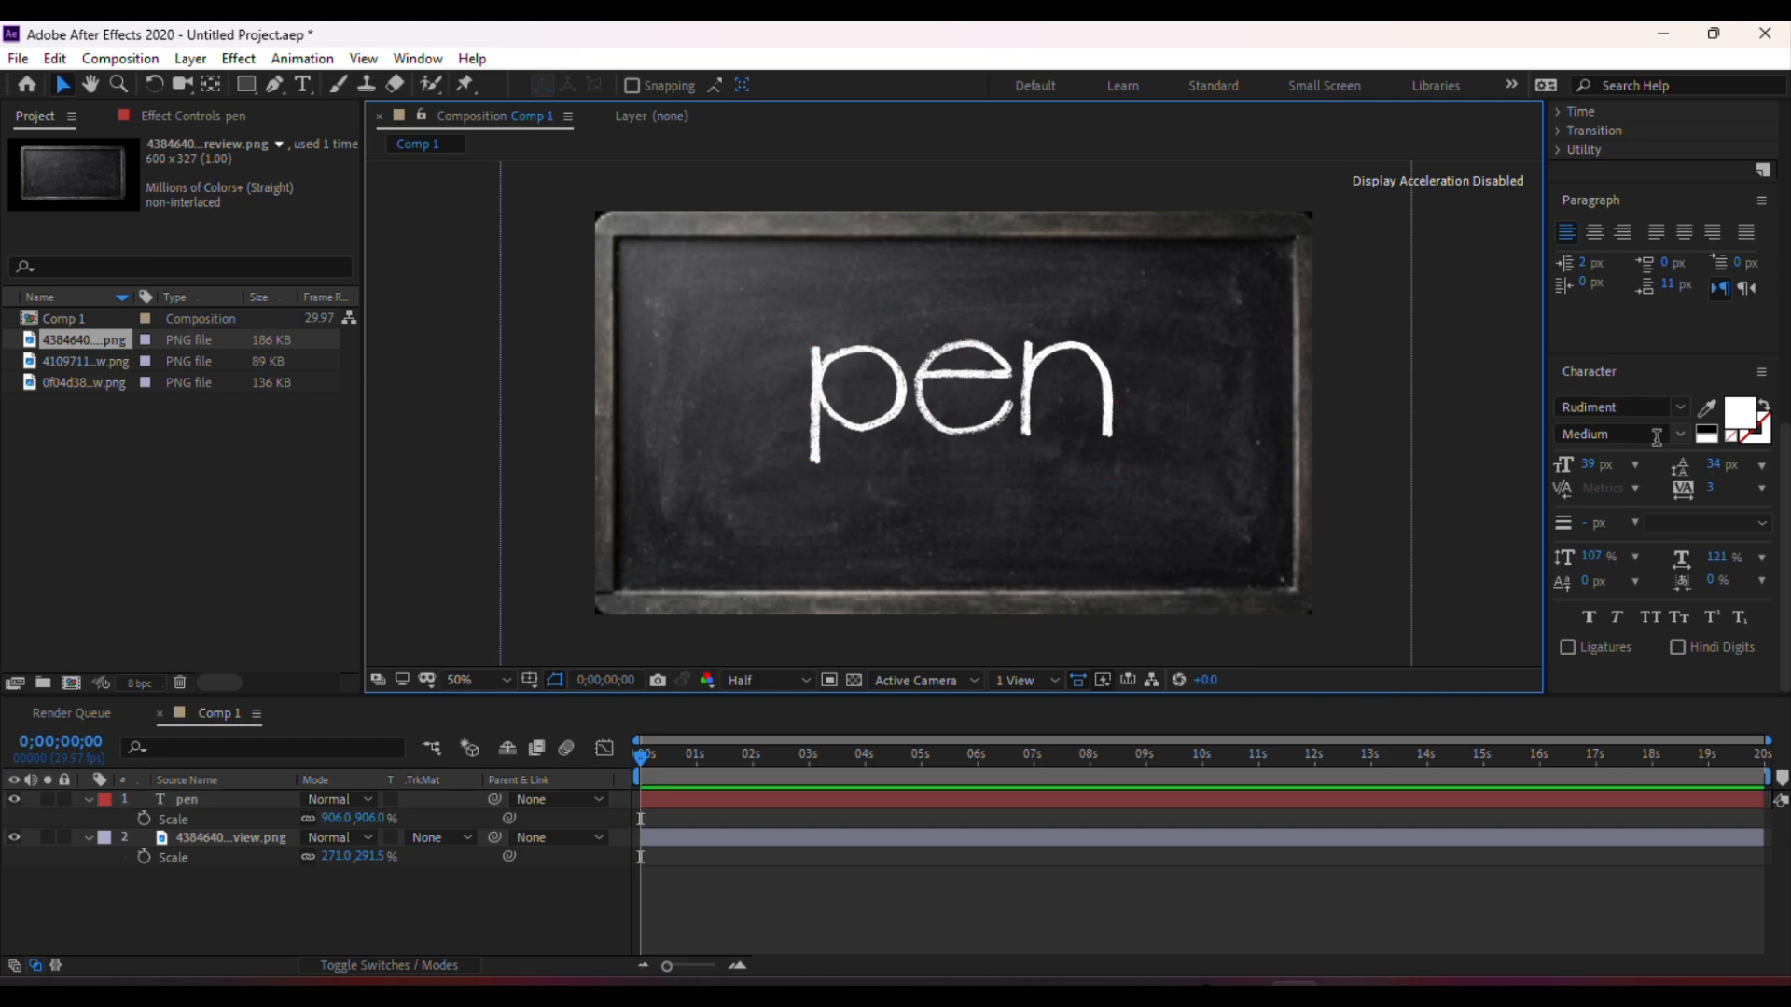
left_click(1629, 405)
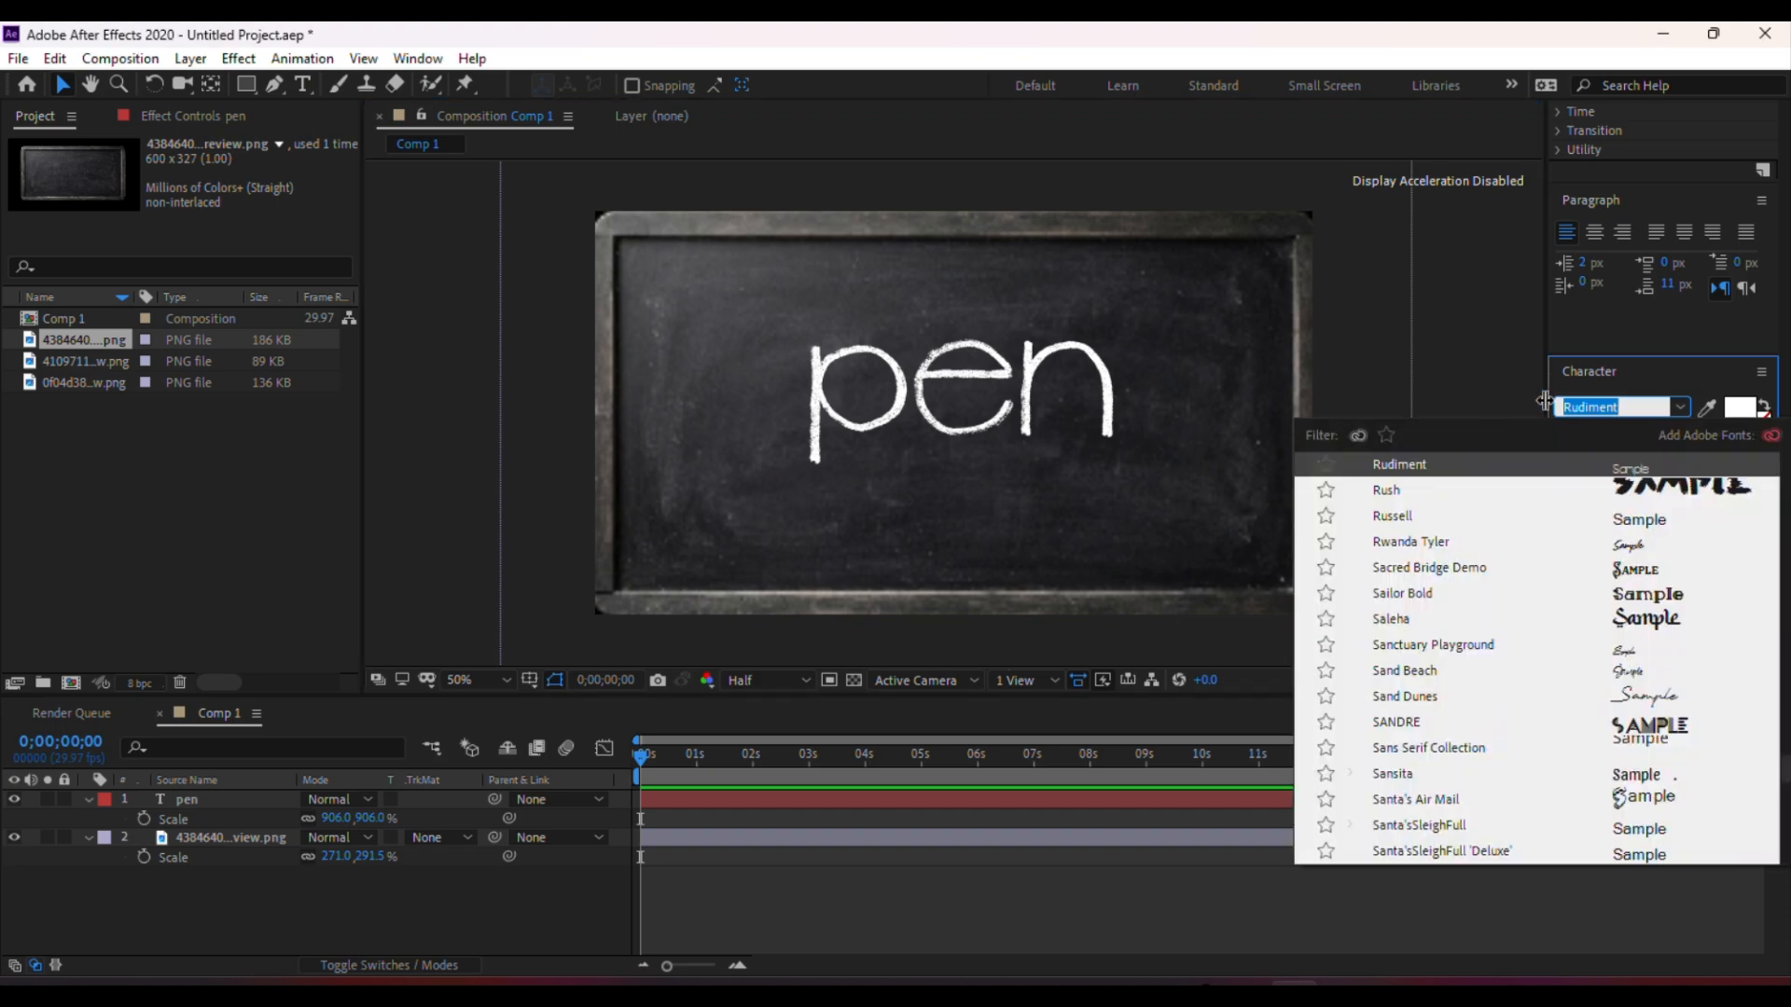
left_click(1492, 321)
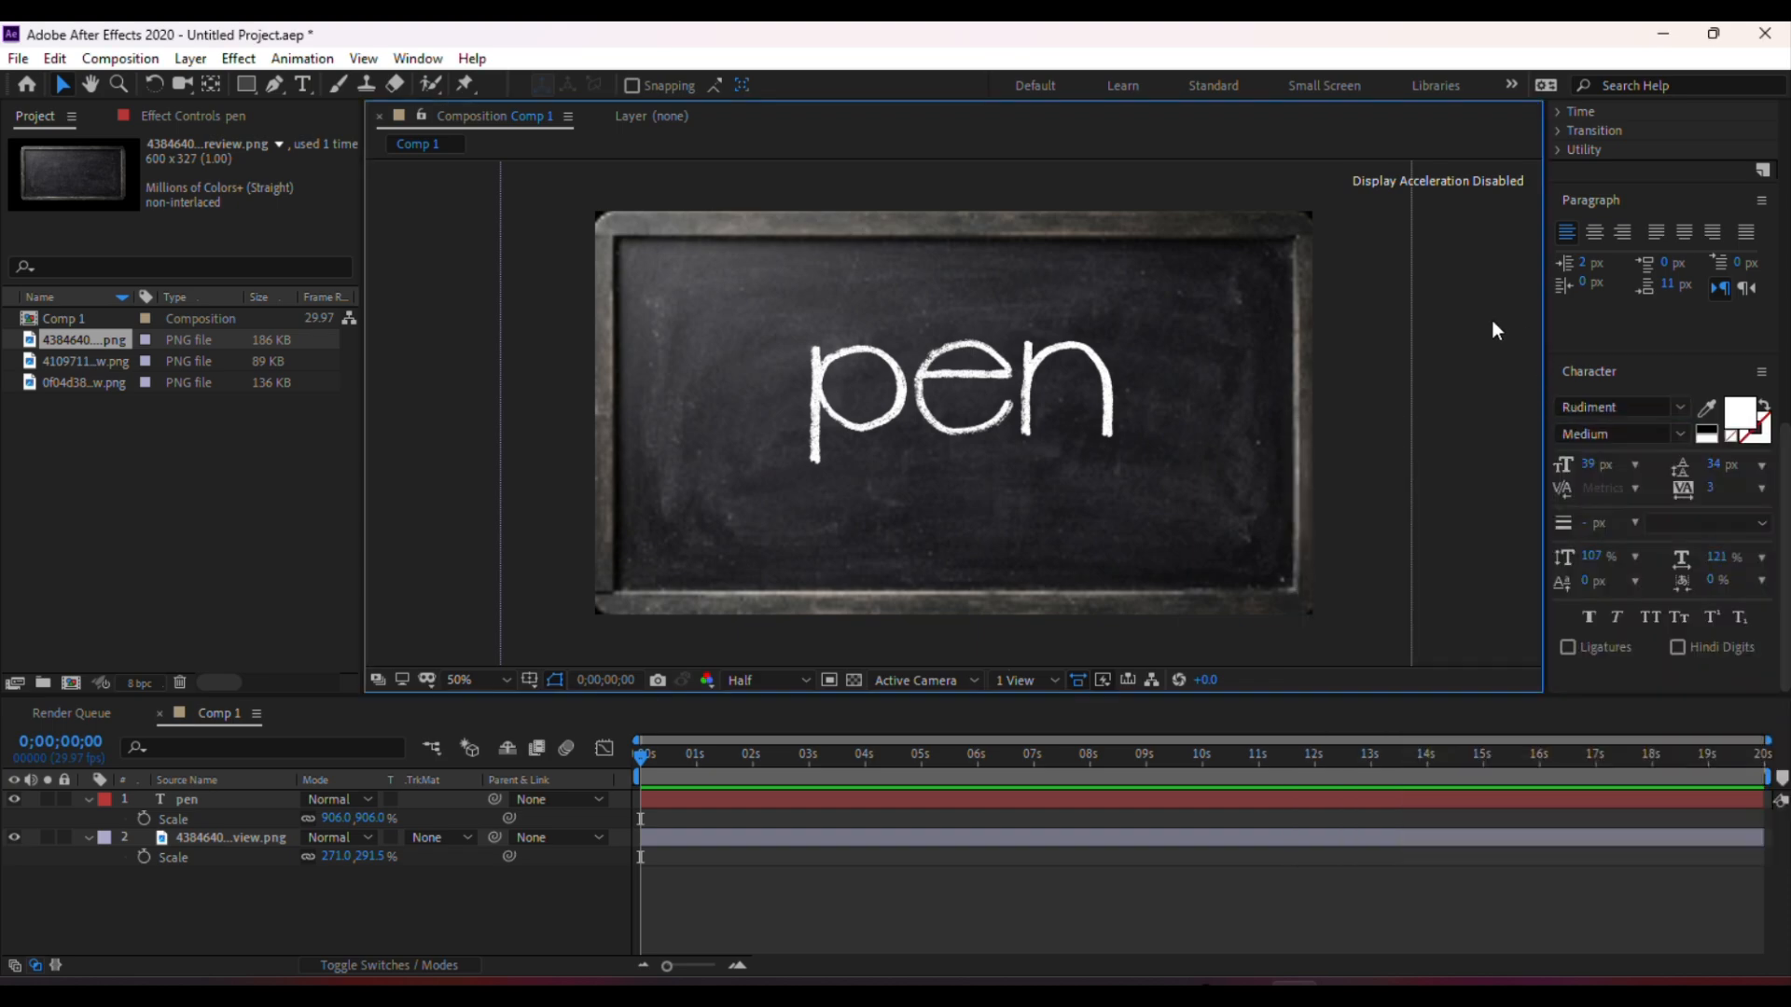
left_click(999, 416)
left_click(1493, 356)
With the pen layer selected, trace the letters of the word with a Pen tool mask path from the bottom of the p stem to the end of the n
left_click(215, 802)
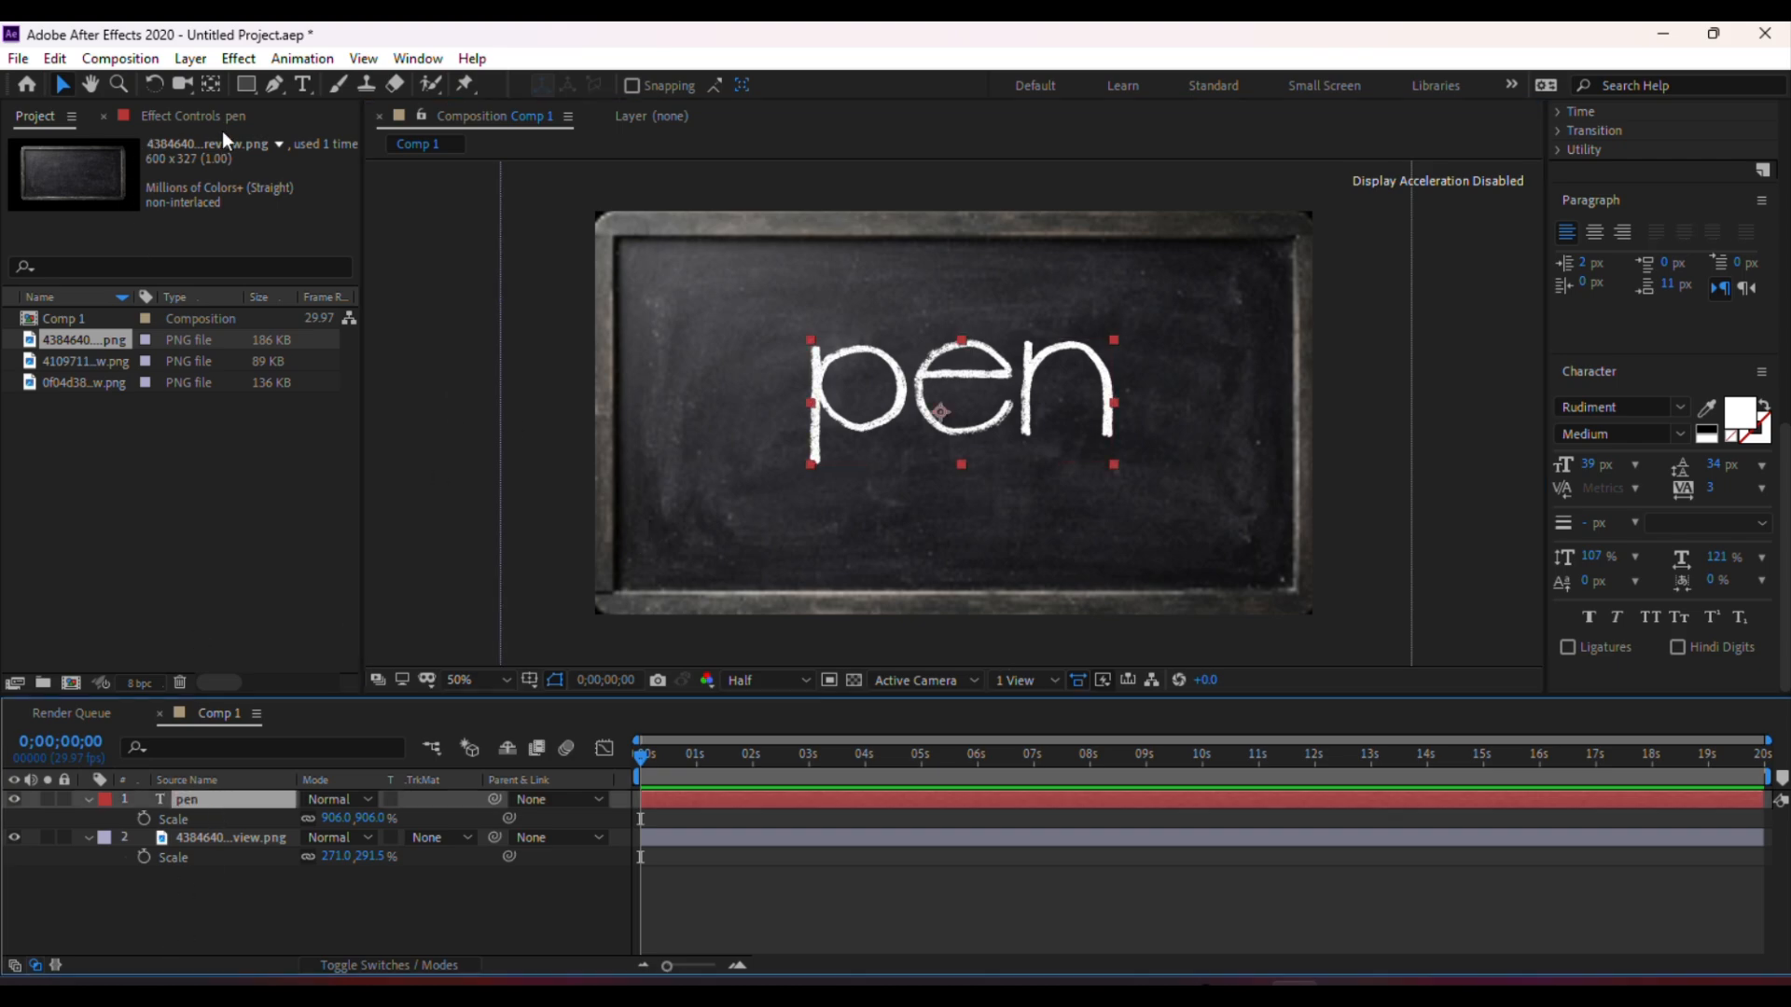
left_click(275, 86)
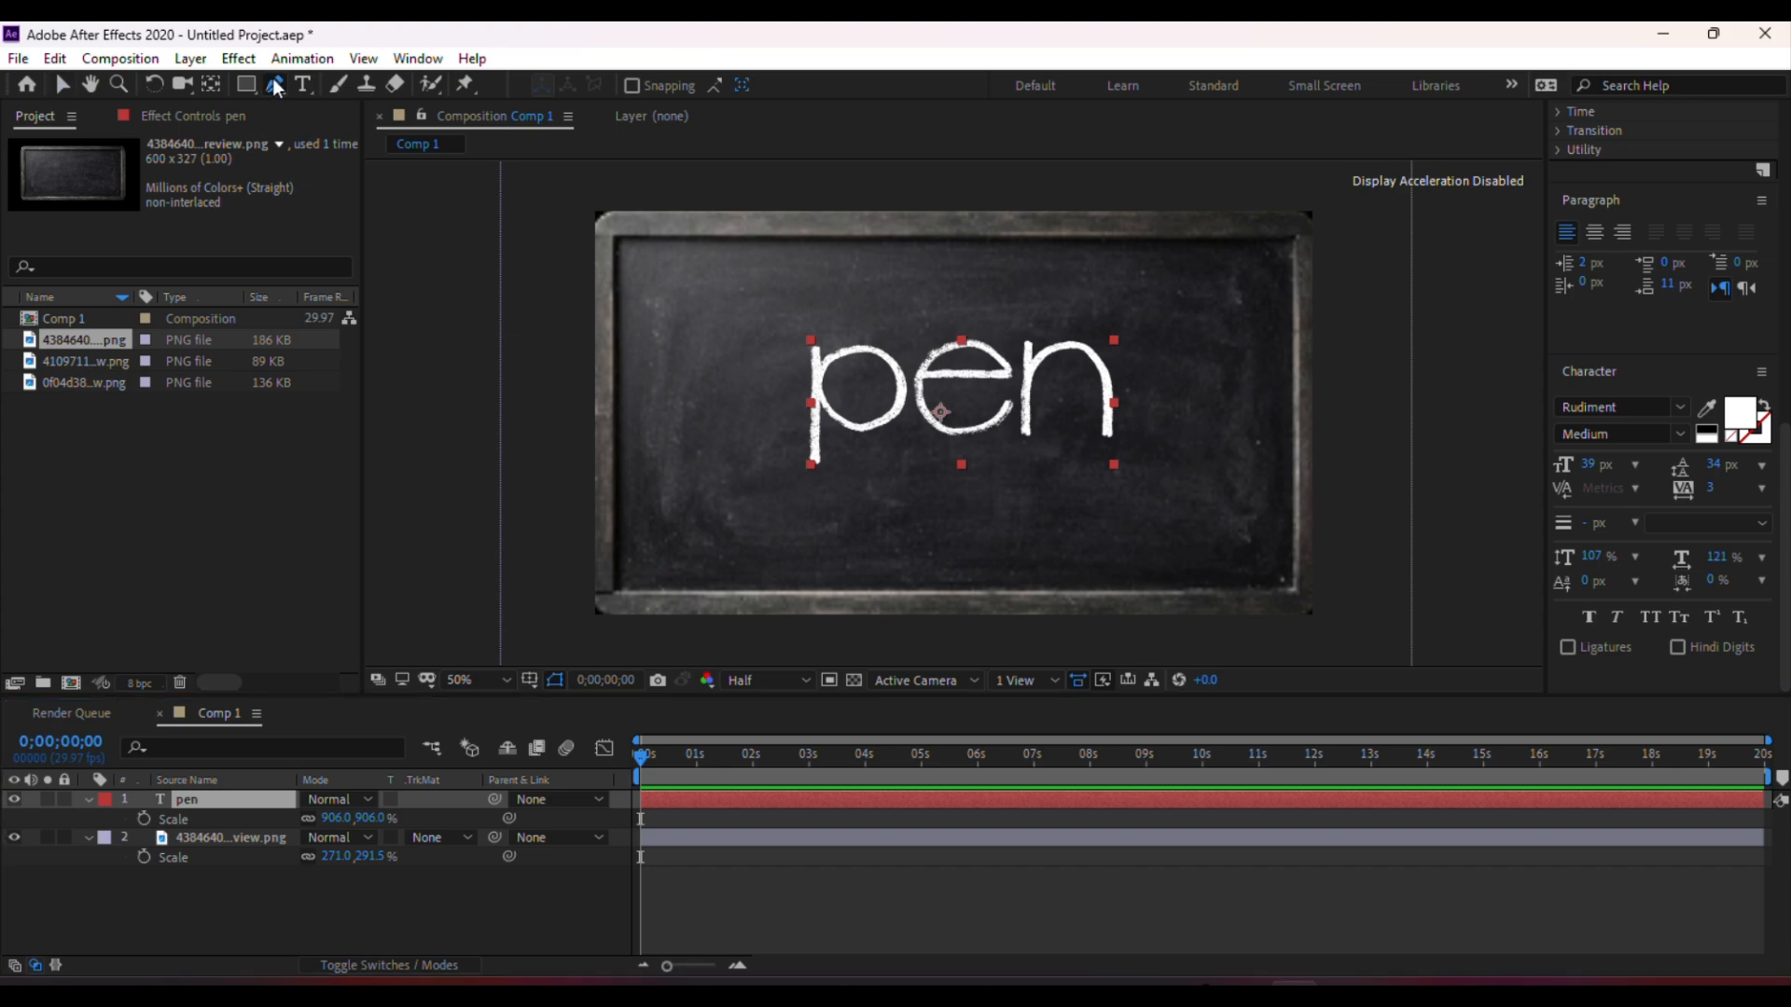
key("period")
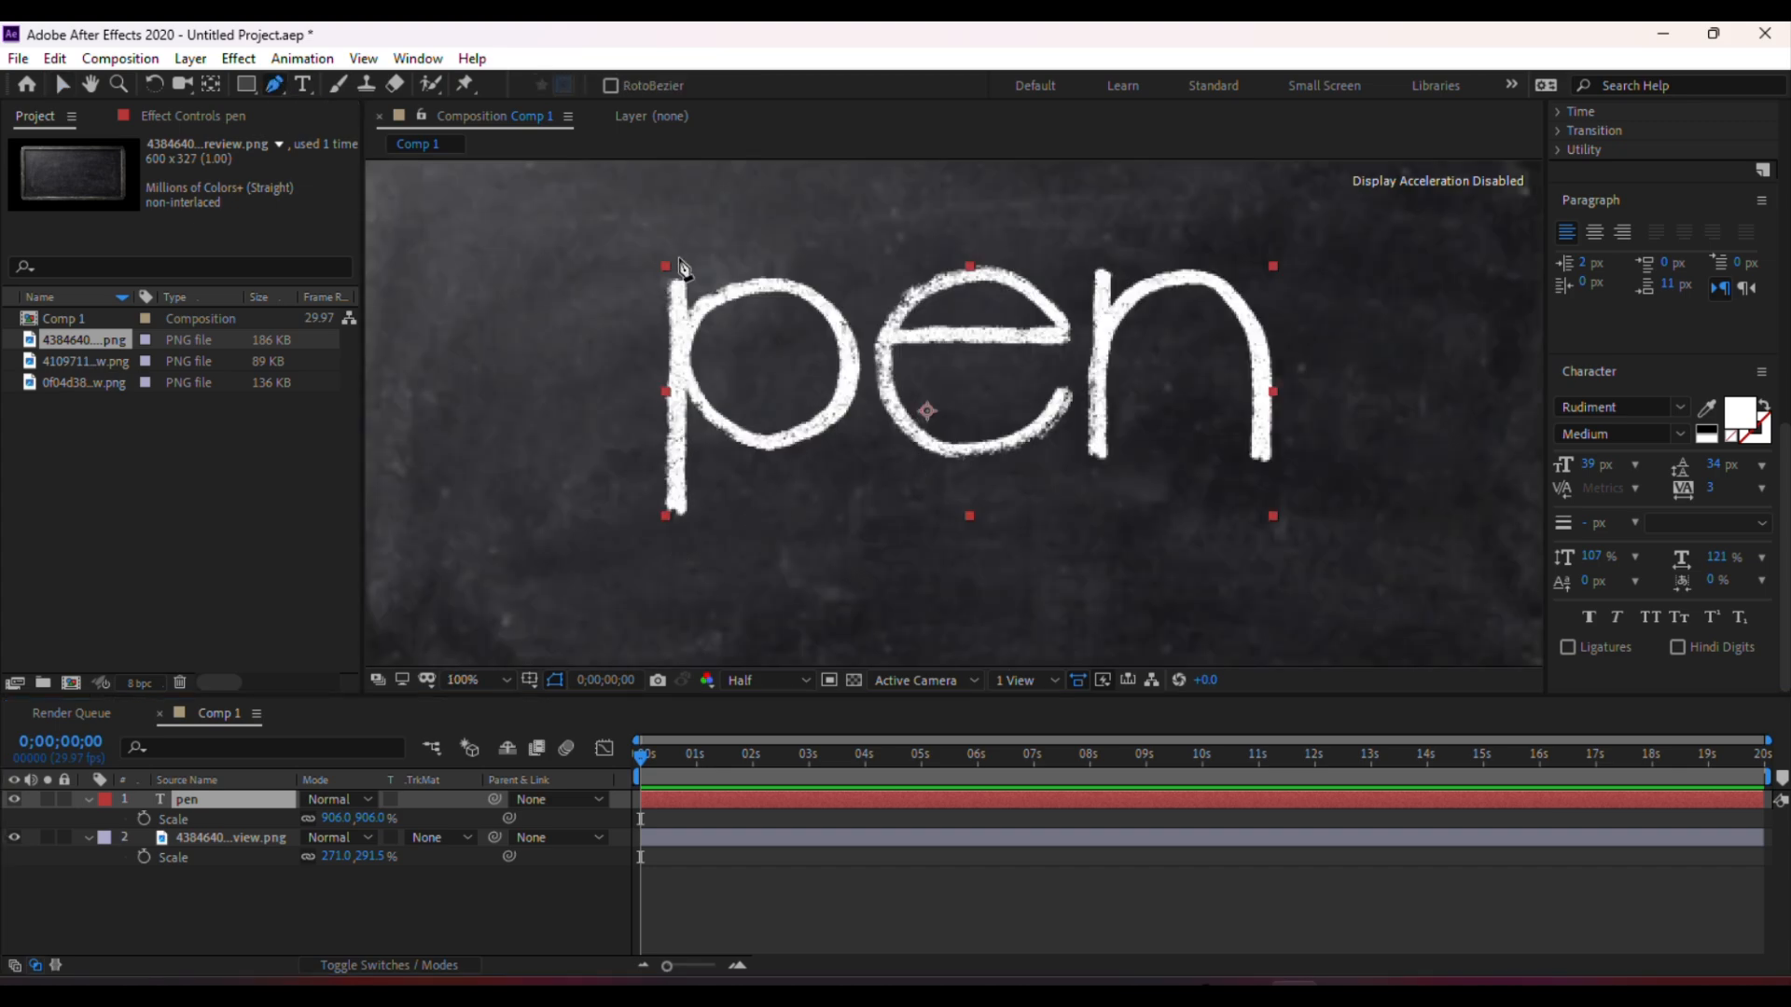
left_click(673, 523)
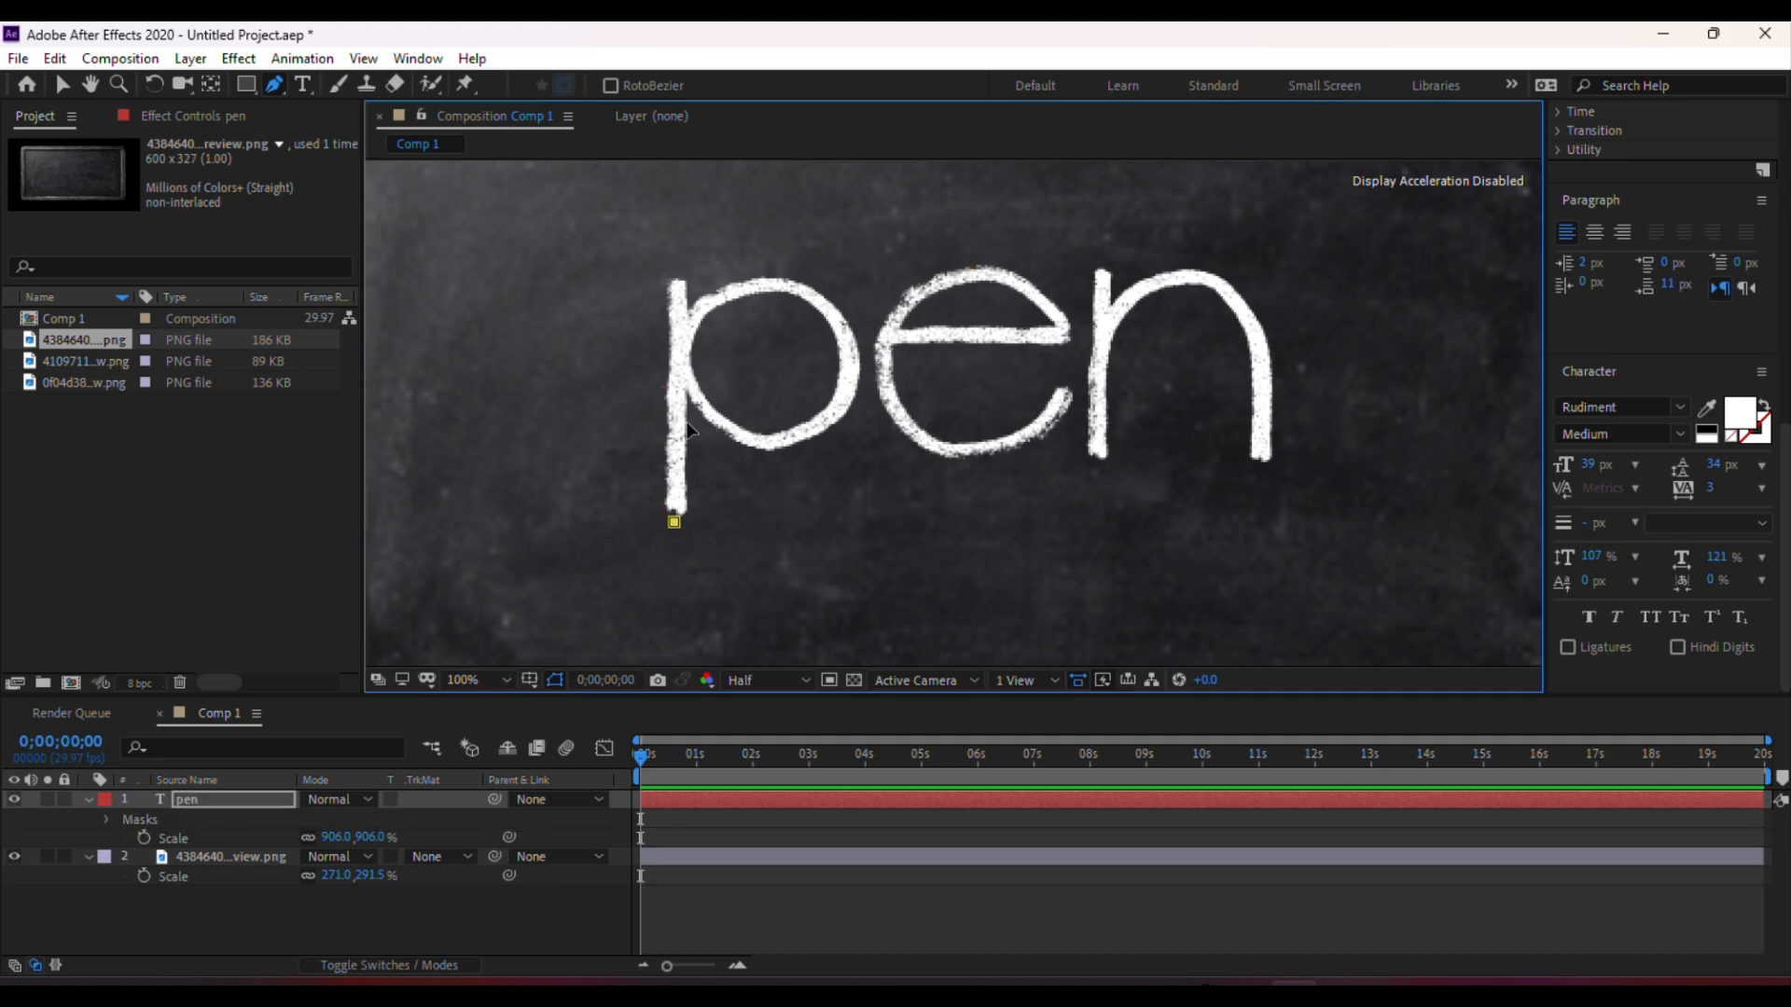
left_click(675, 284)
mouse_move(698, 313)
left_mouse_down()
mouse_move(717, 292)
mouse_move(817, 300)
mouse_move(850, 373)
mouse_move(804, 447)
mouse_move(730, 431)
mouse_move(685, 358)
mouse_move(697, 309)
left_mouse_up()
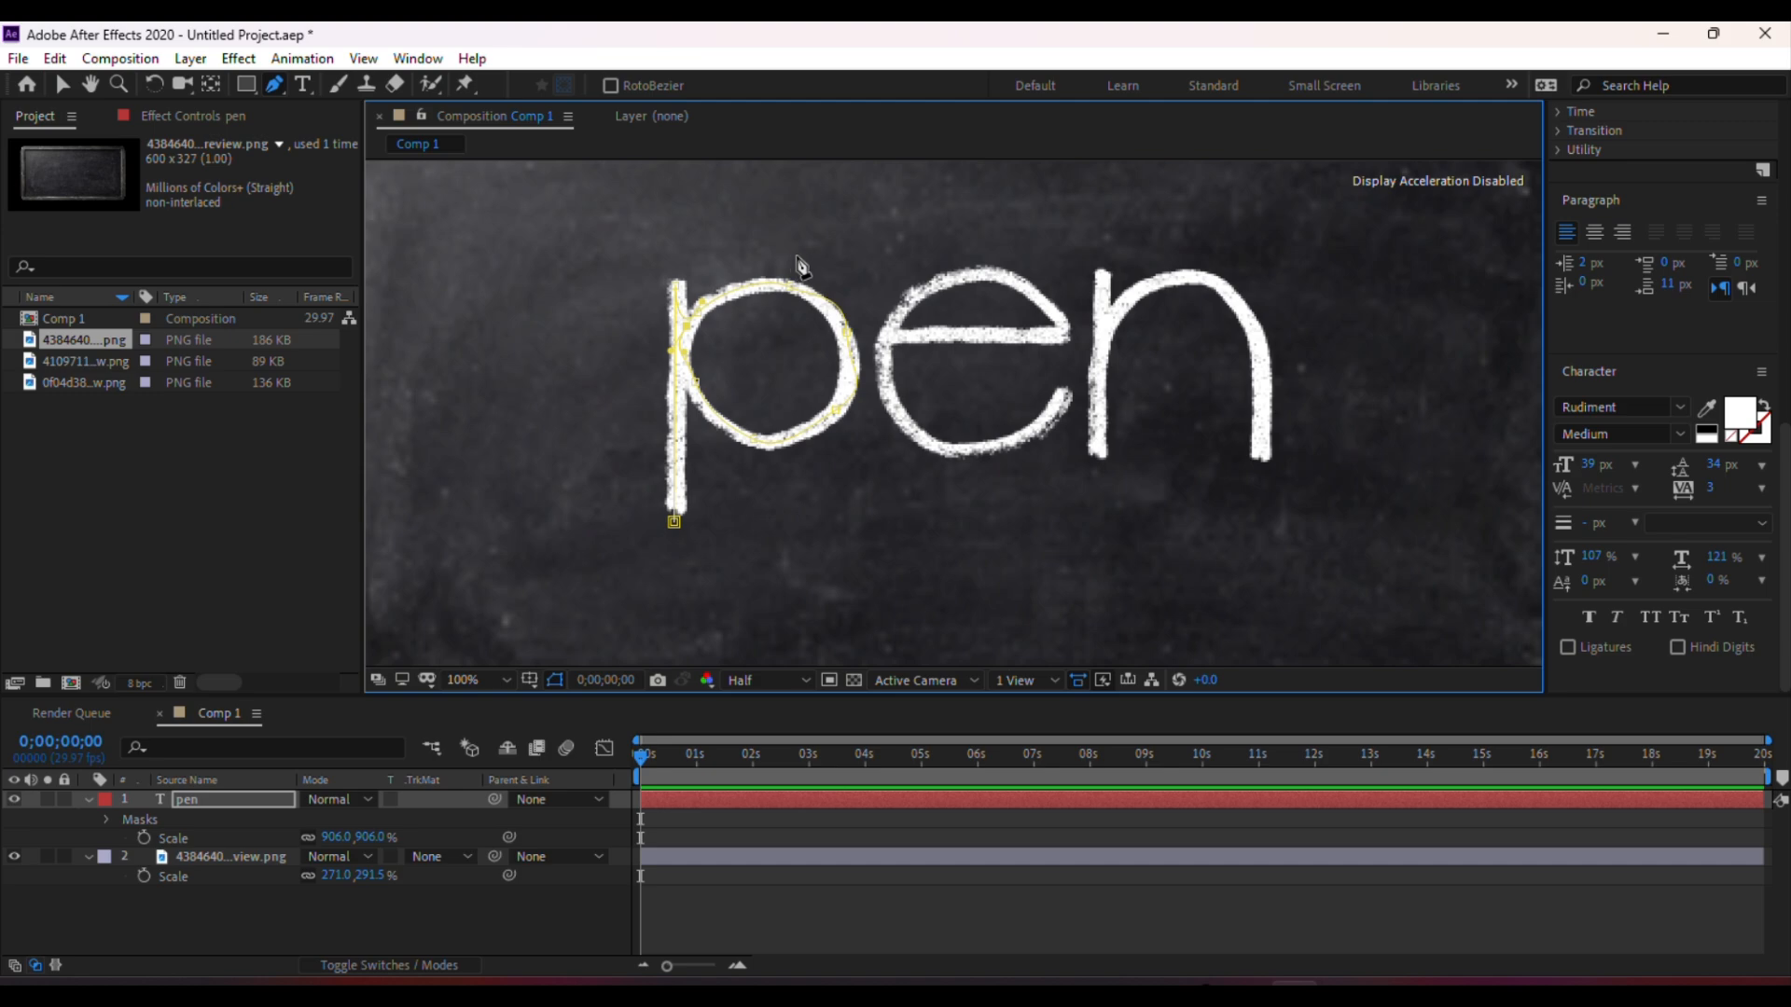
left_click_drag(799, 253, 853, 269)
left_click_drag(886, 332, 905, 346)
left_click_drag(1012, 334, 970, 459)
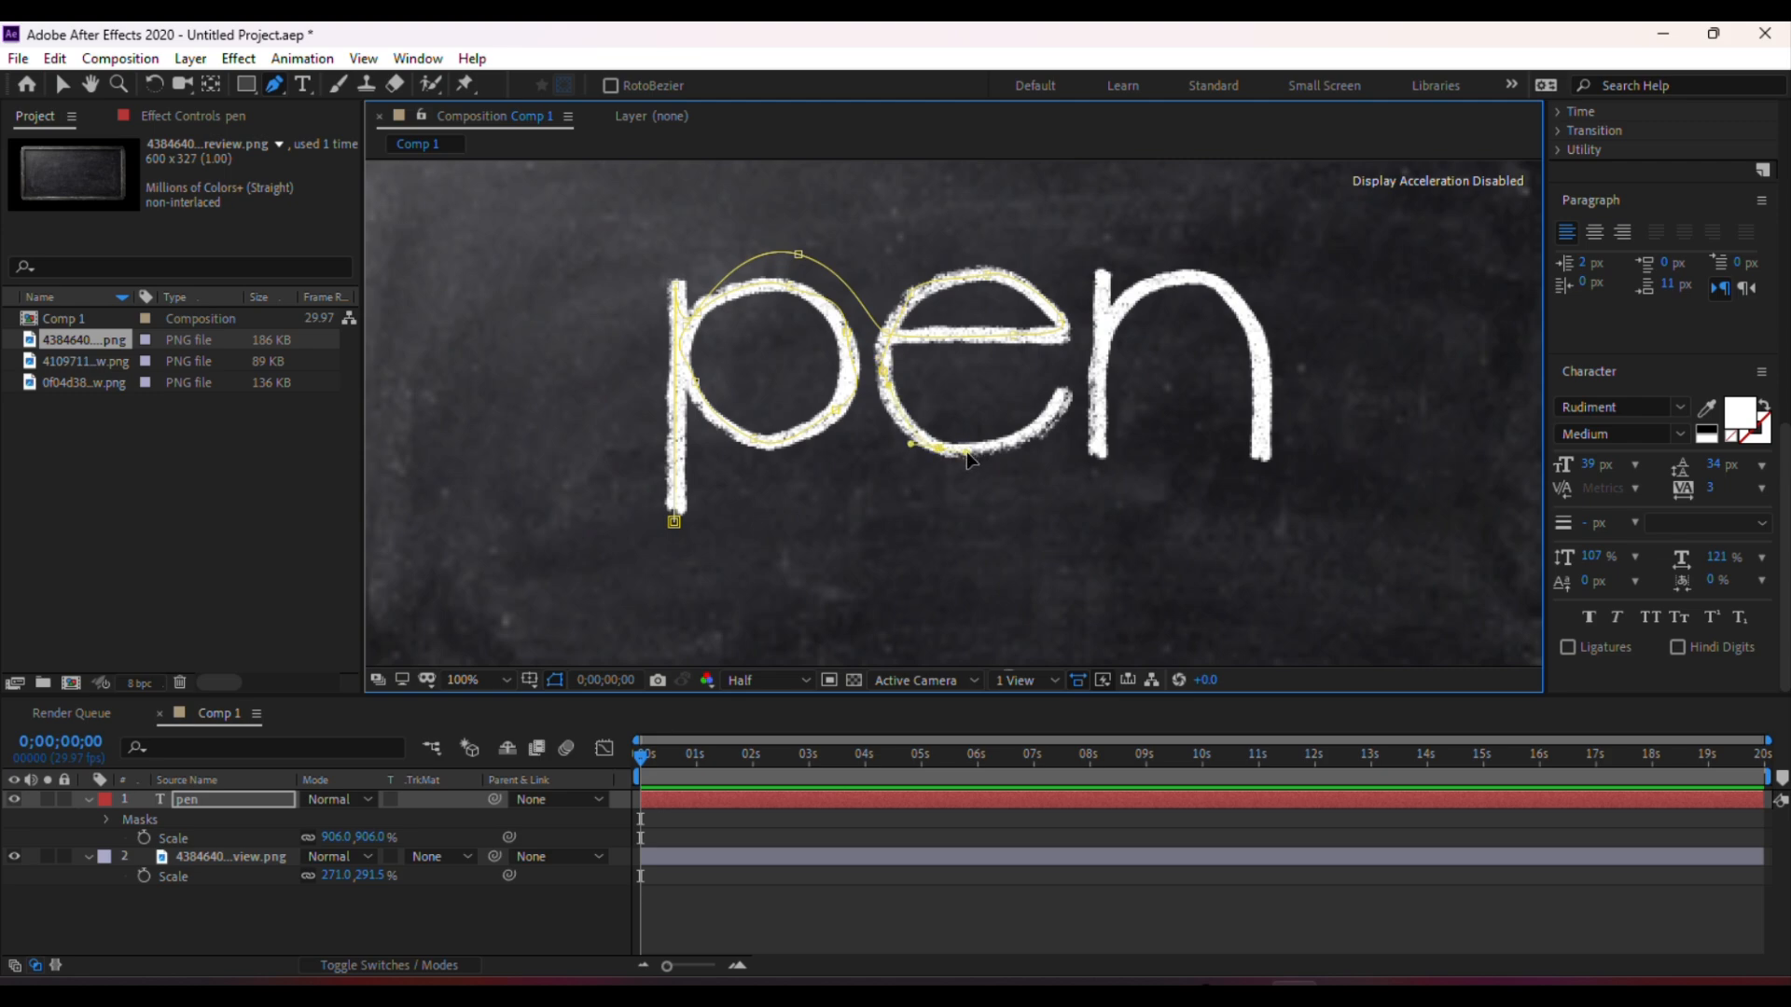
left_click_drag(1052, 415, 1068, 385)
left_click_drag(1060, 435, 1099, 480)
mouse_move(1103, 330)
left_mouse_down()
mouse_move(1106, 297)
mouse_move(1199, 272)
mouse_move(1255, 348)
left_mouse_up()
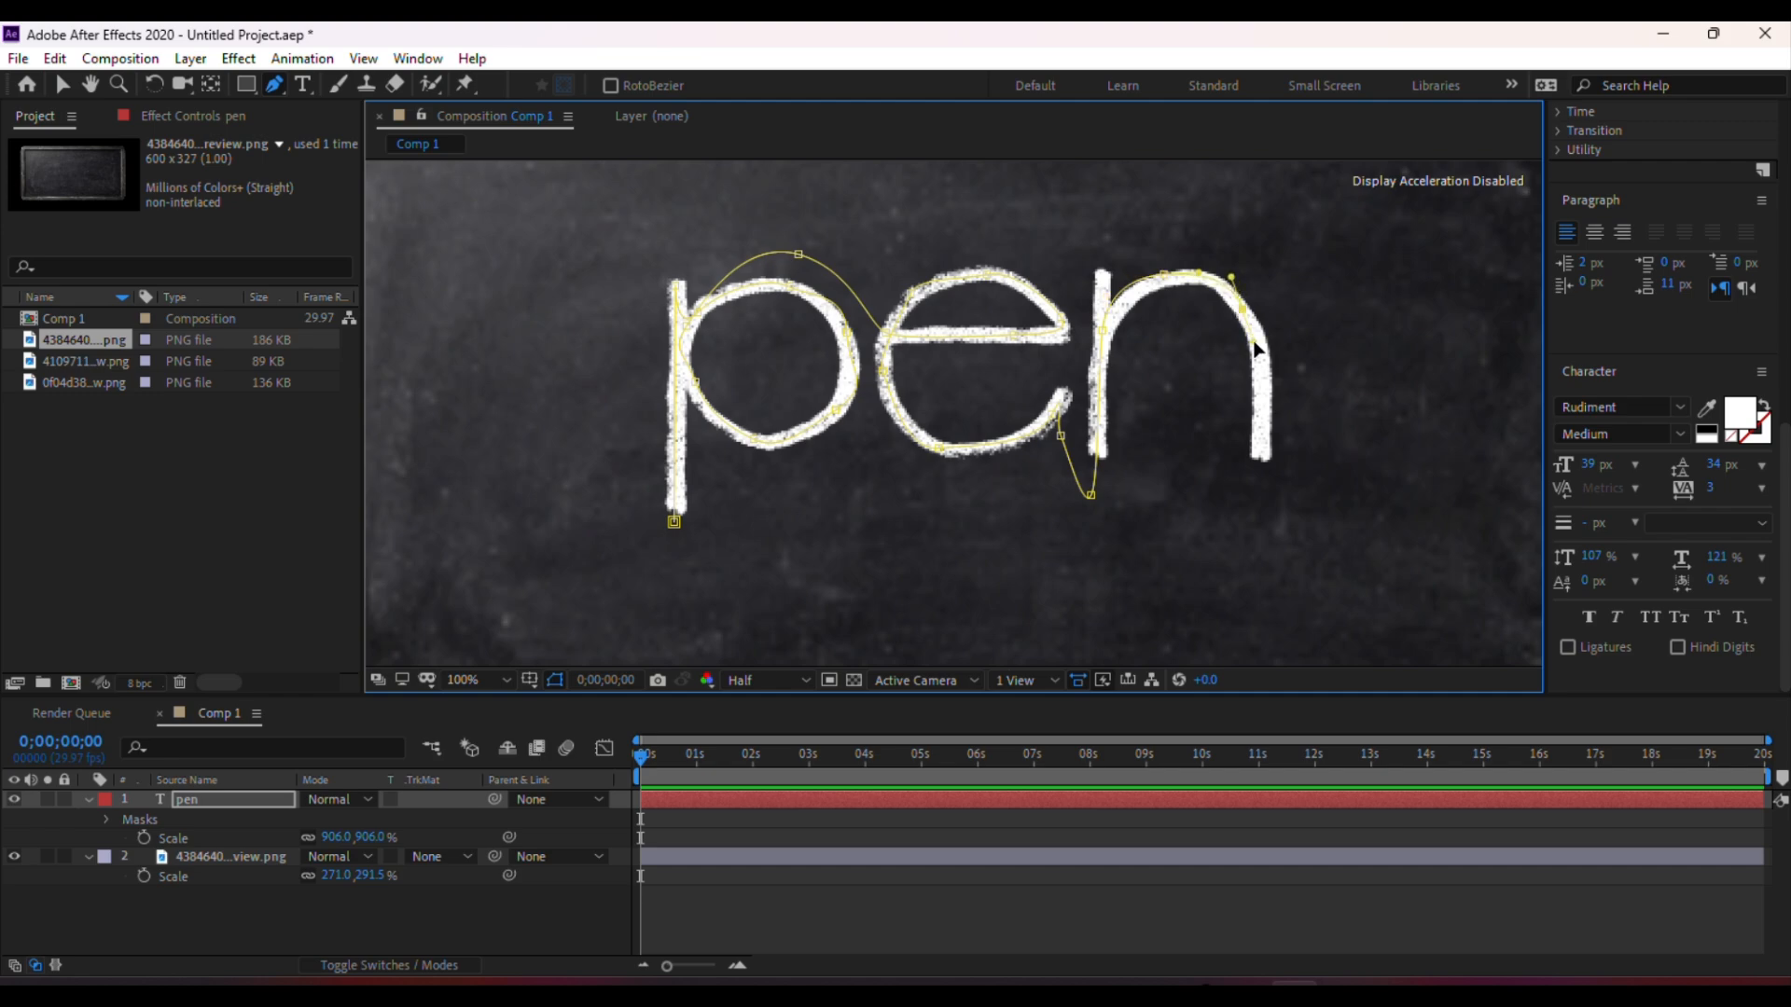
left_click_drag(1260, 437, 1259, 460)
Apply the Stroke effect to the pen layer and set its Paint Style to Reveal Original Image
left_click(243, 58)
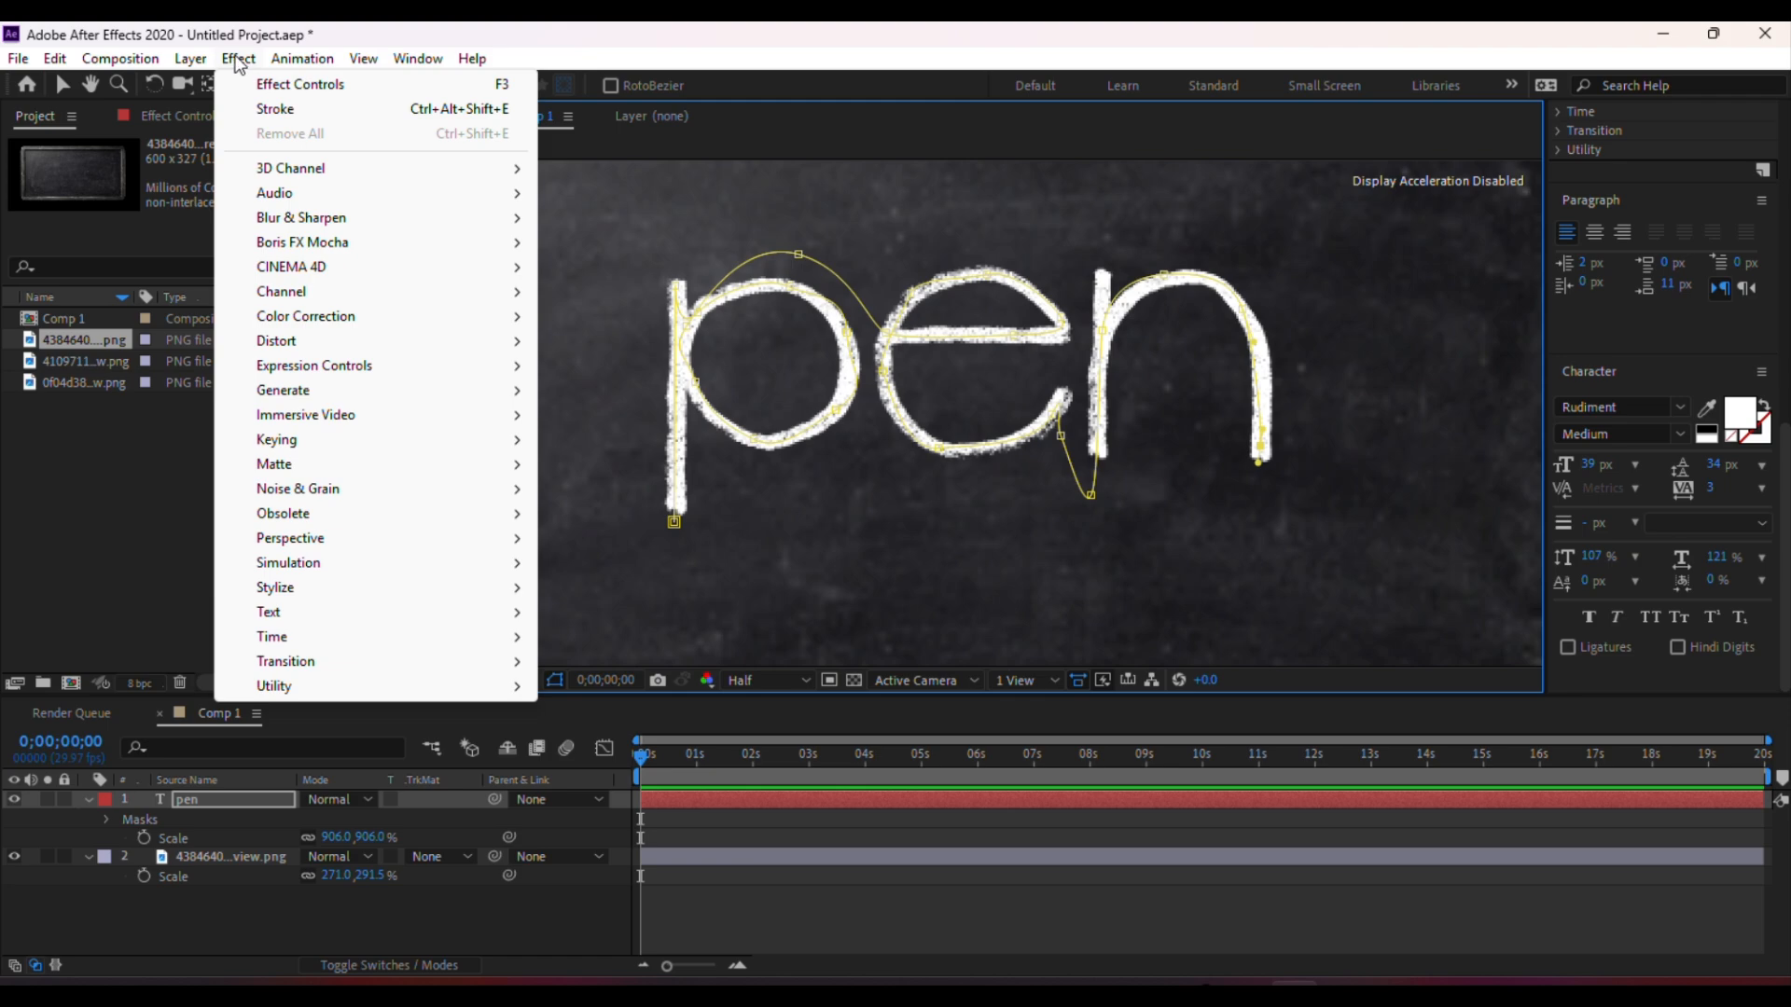
mouse_move(307, 397)
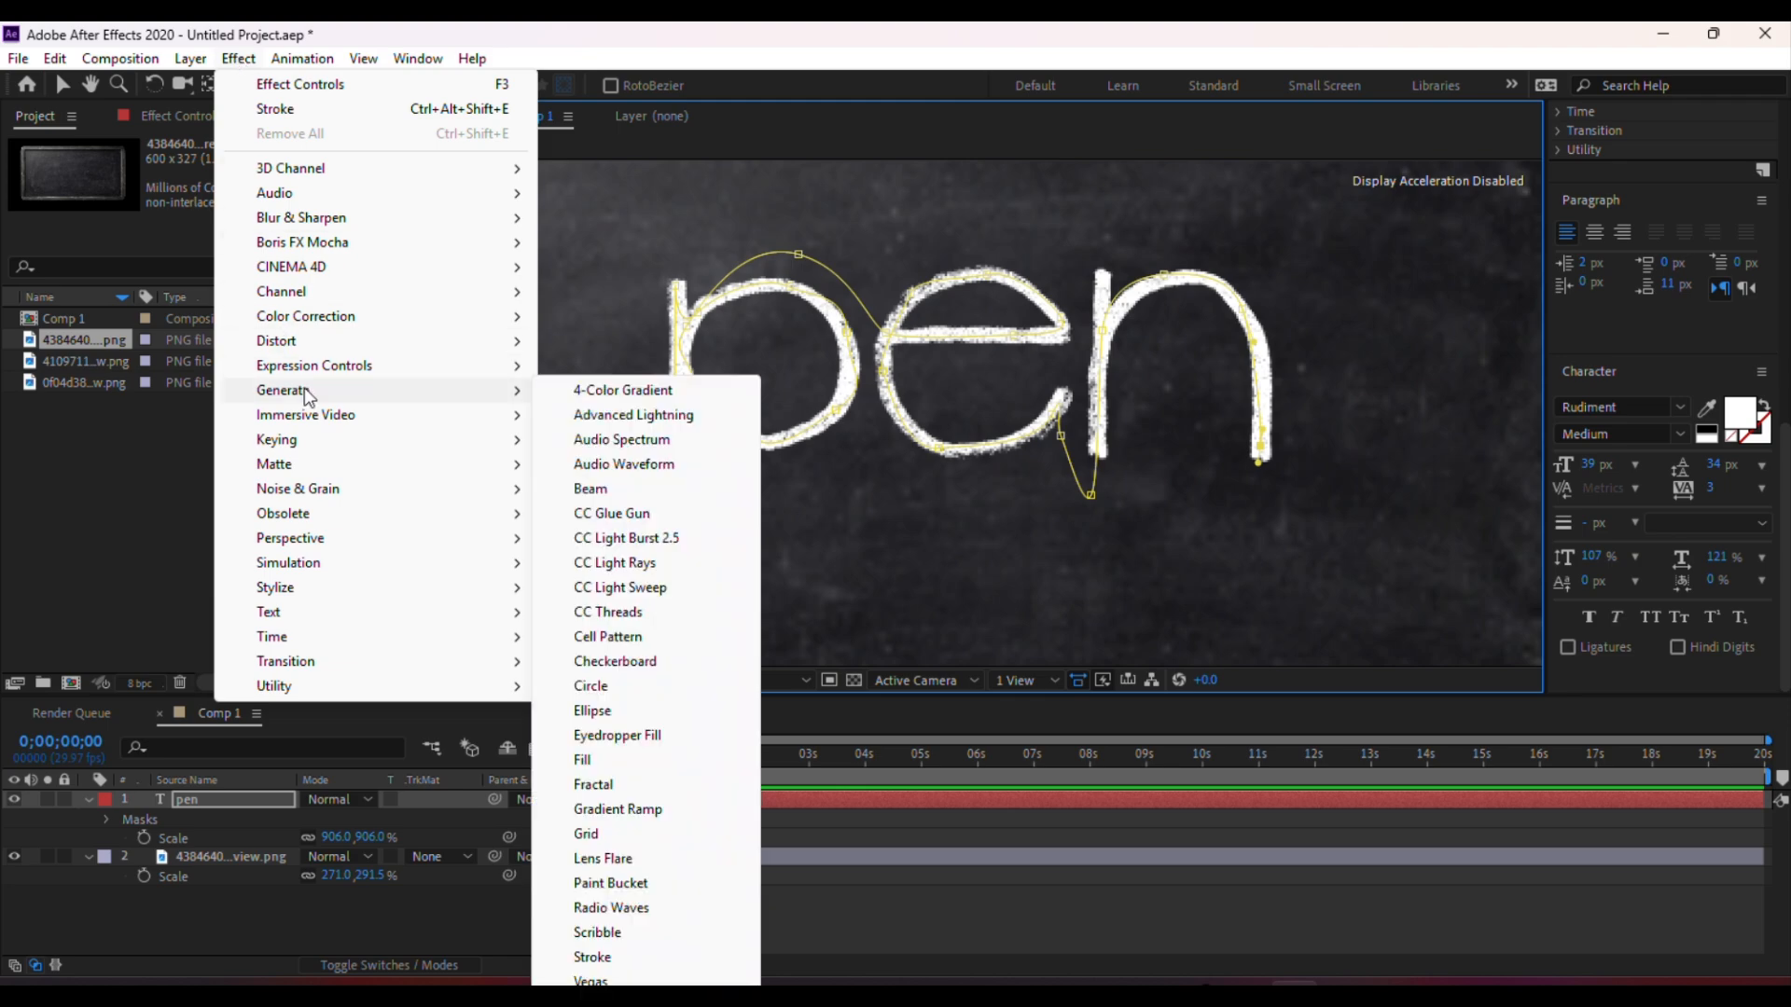
left_click(594, 957)
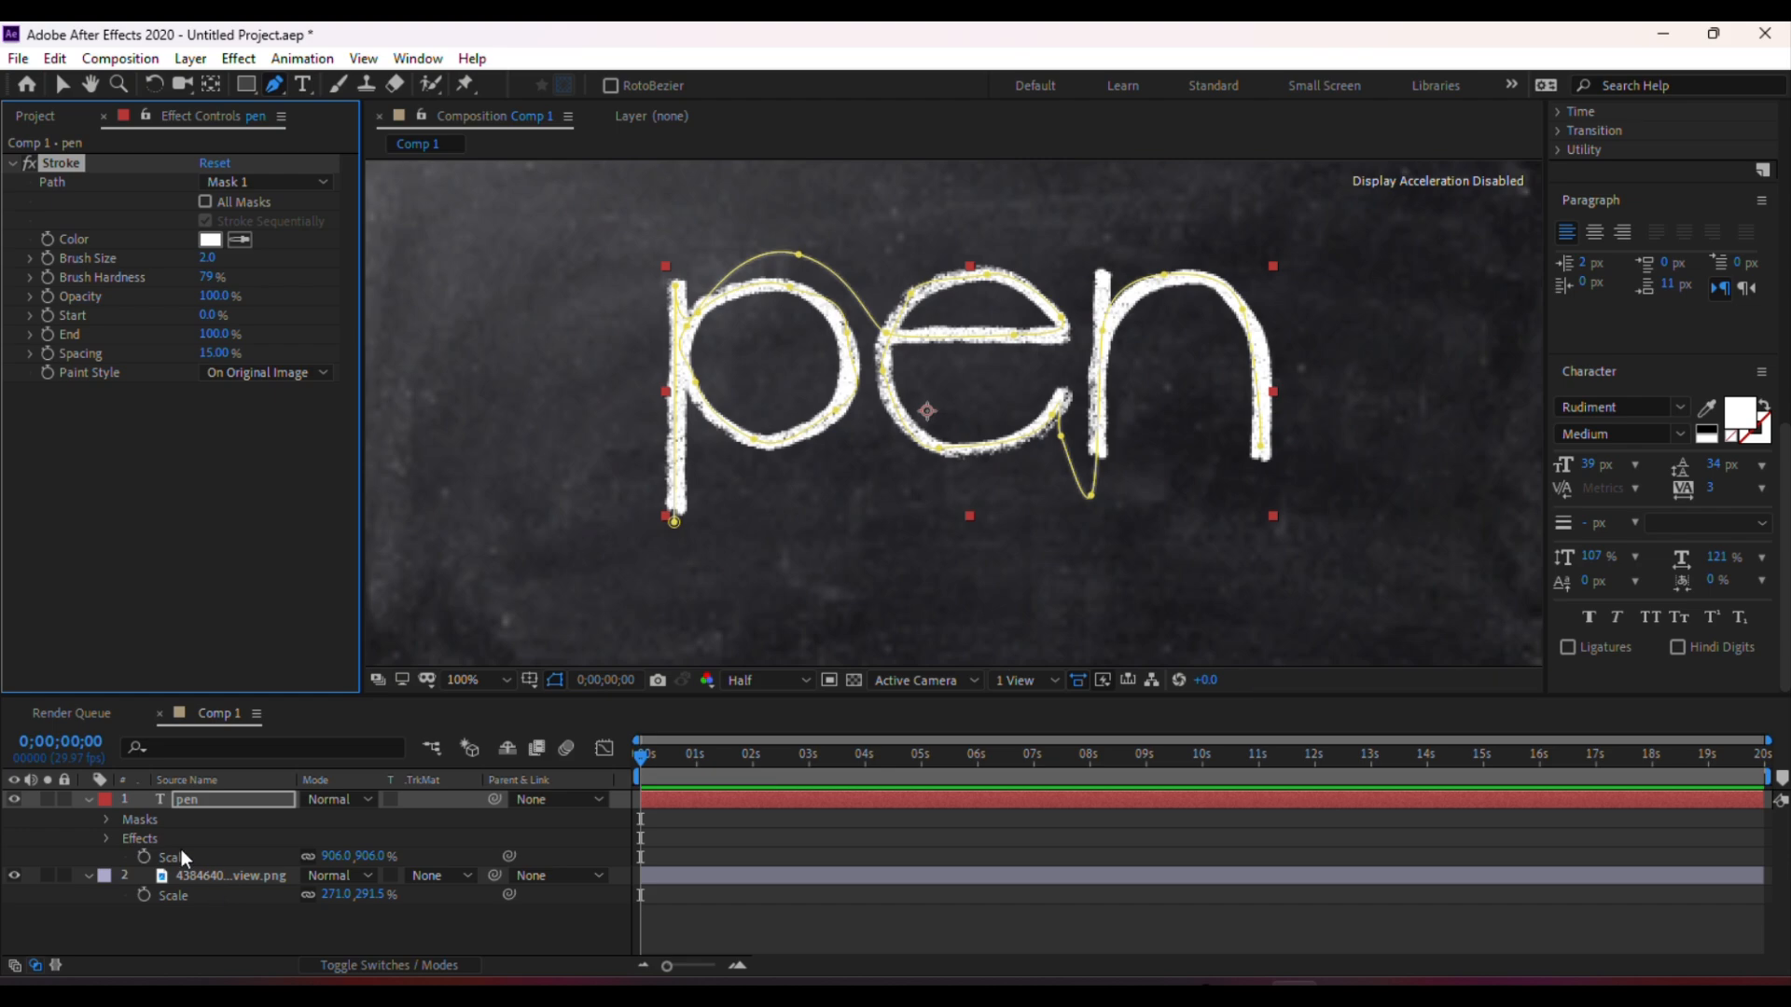
key("v")
left_click(106, 838)
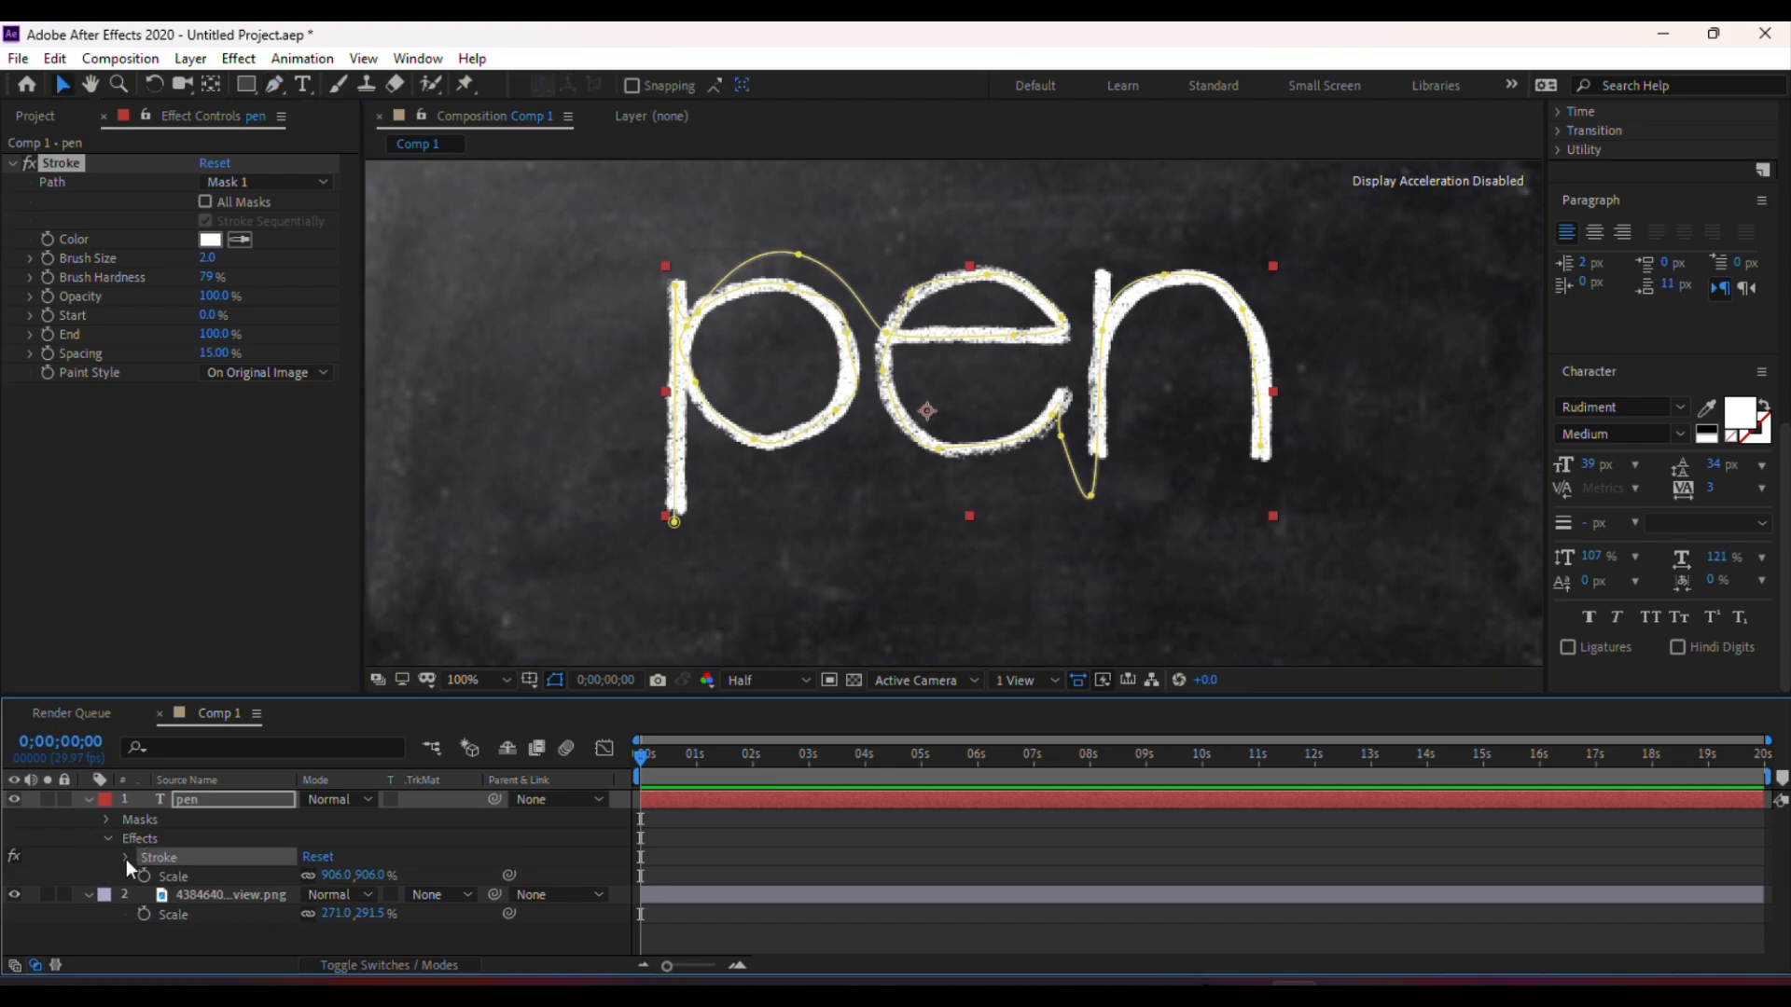
left_click(126, 857)
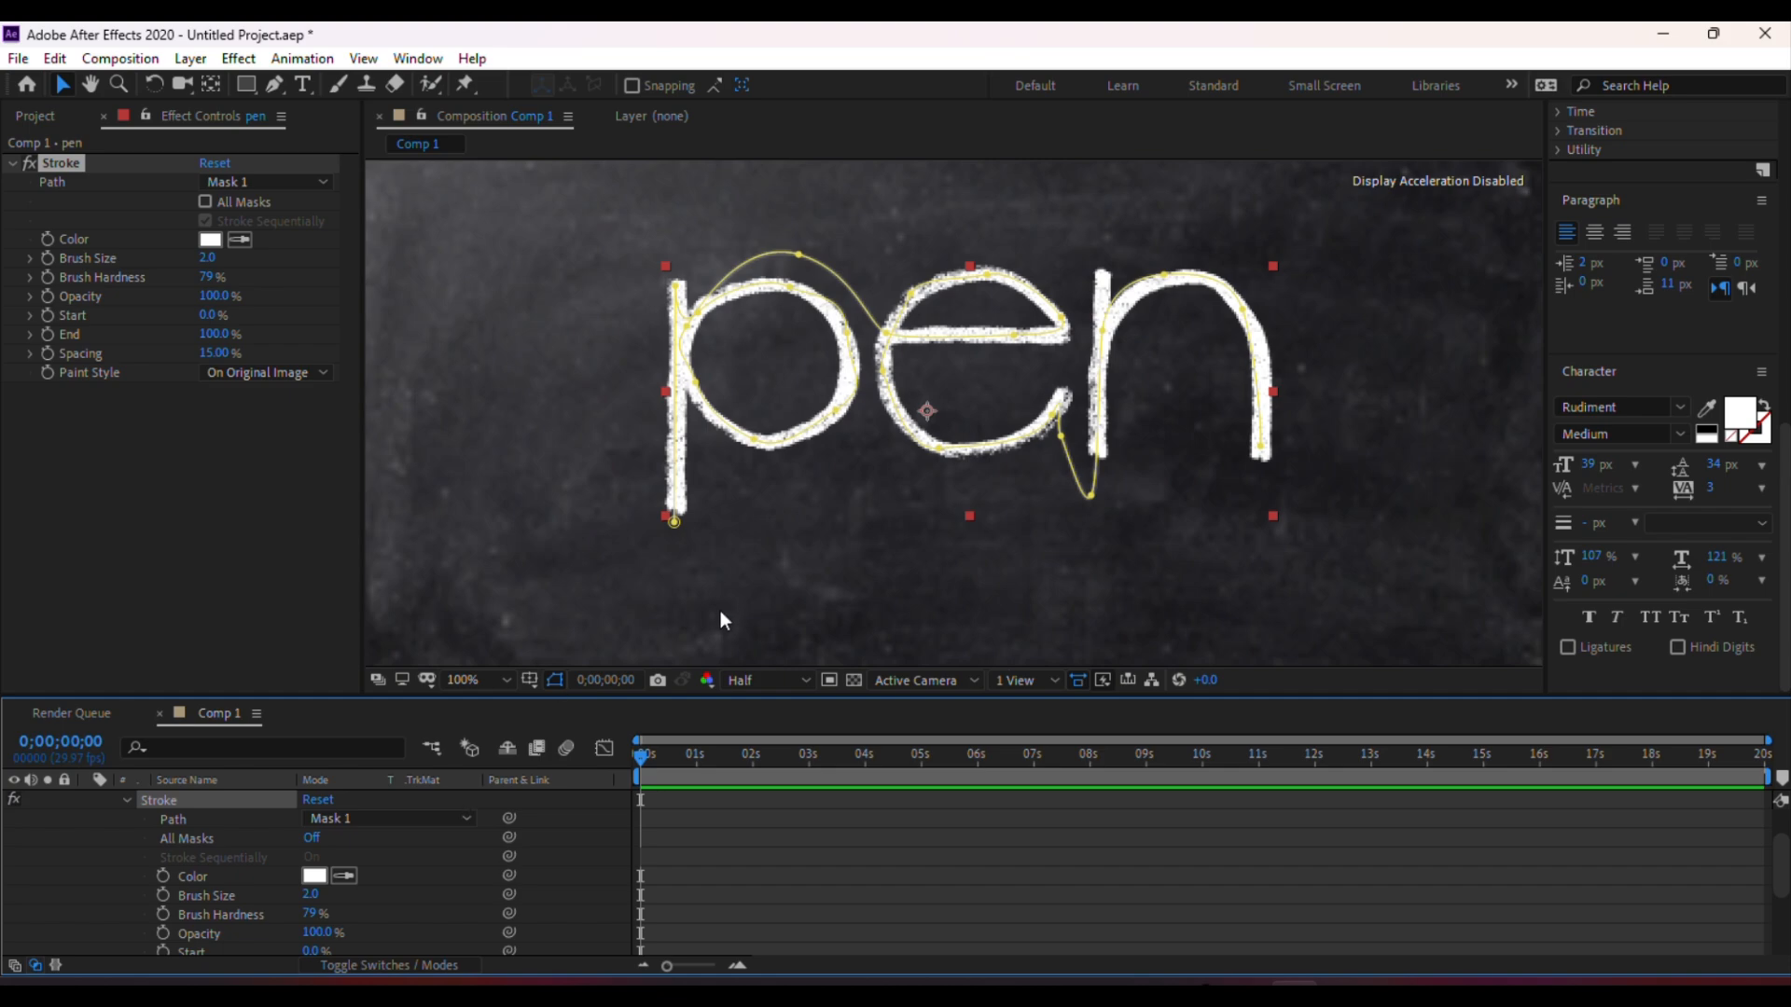
scroll(237, 880, "down", 3)
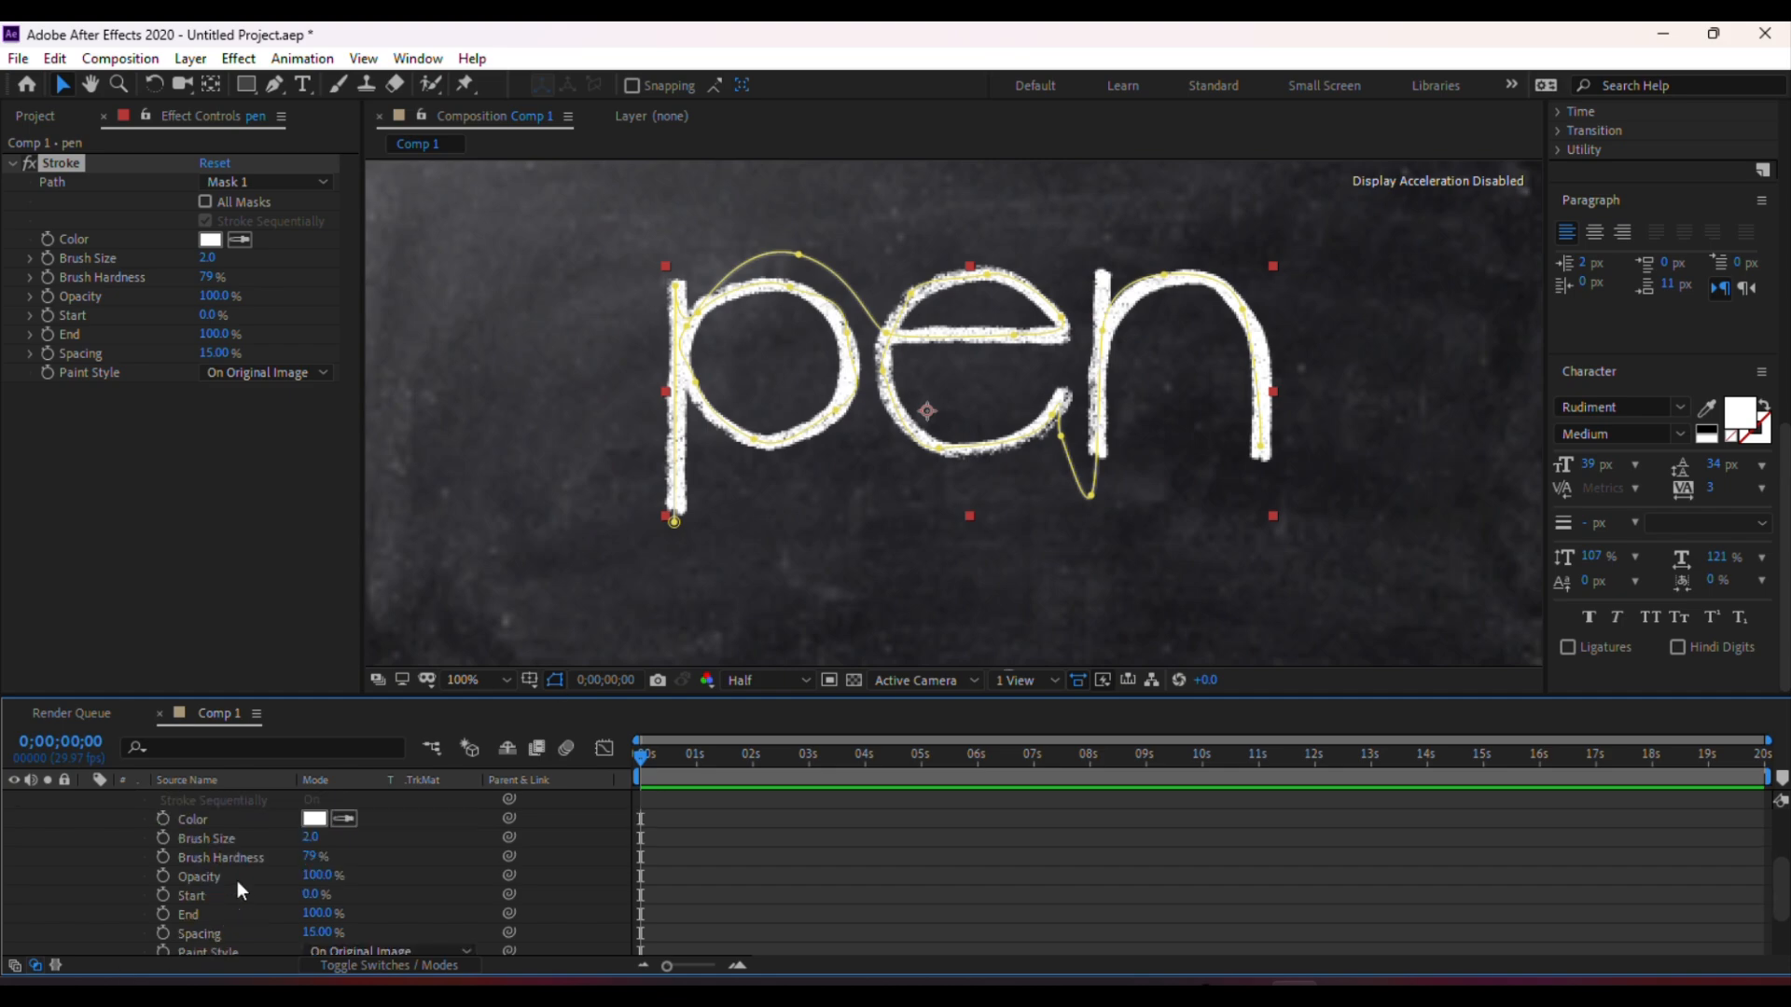
left_click(362, 897)
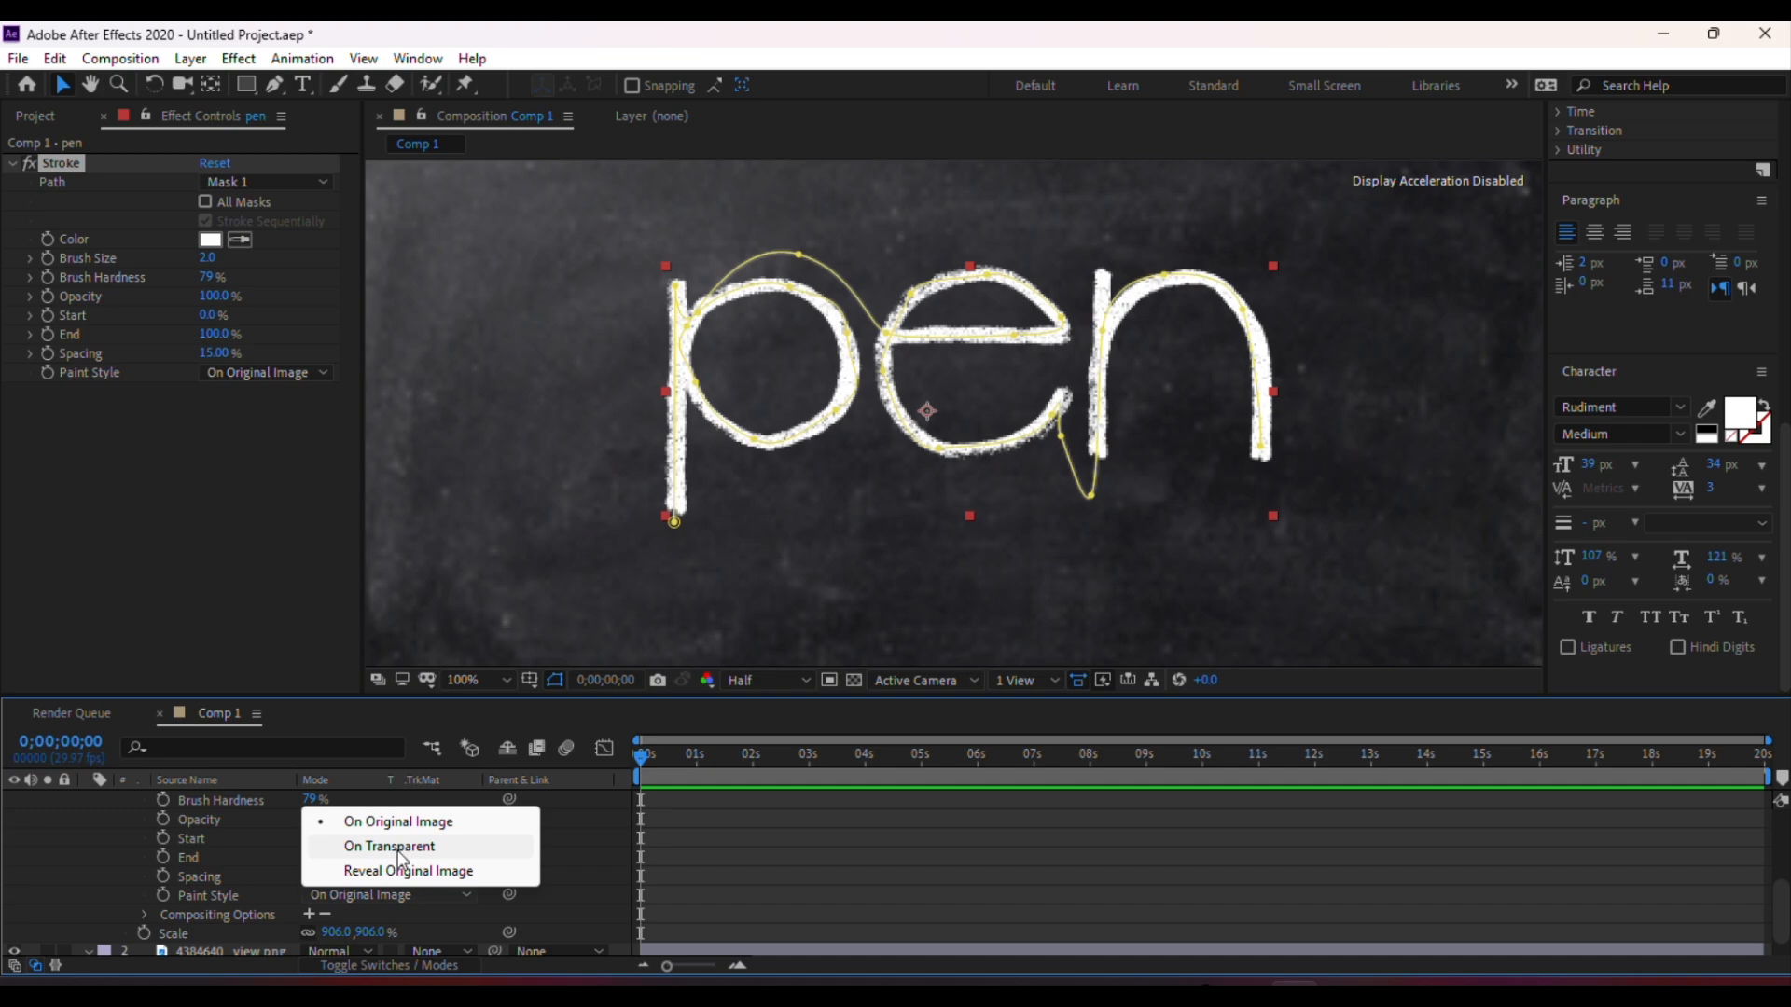
left_click(420, 872)
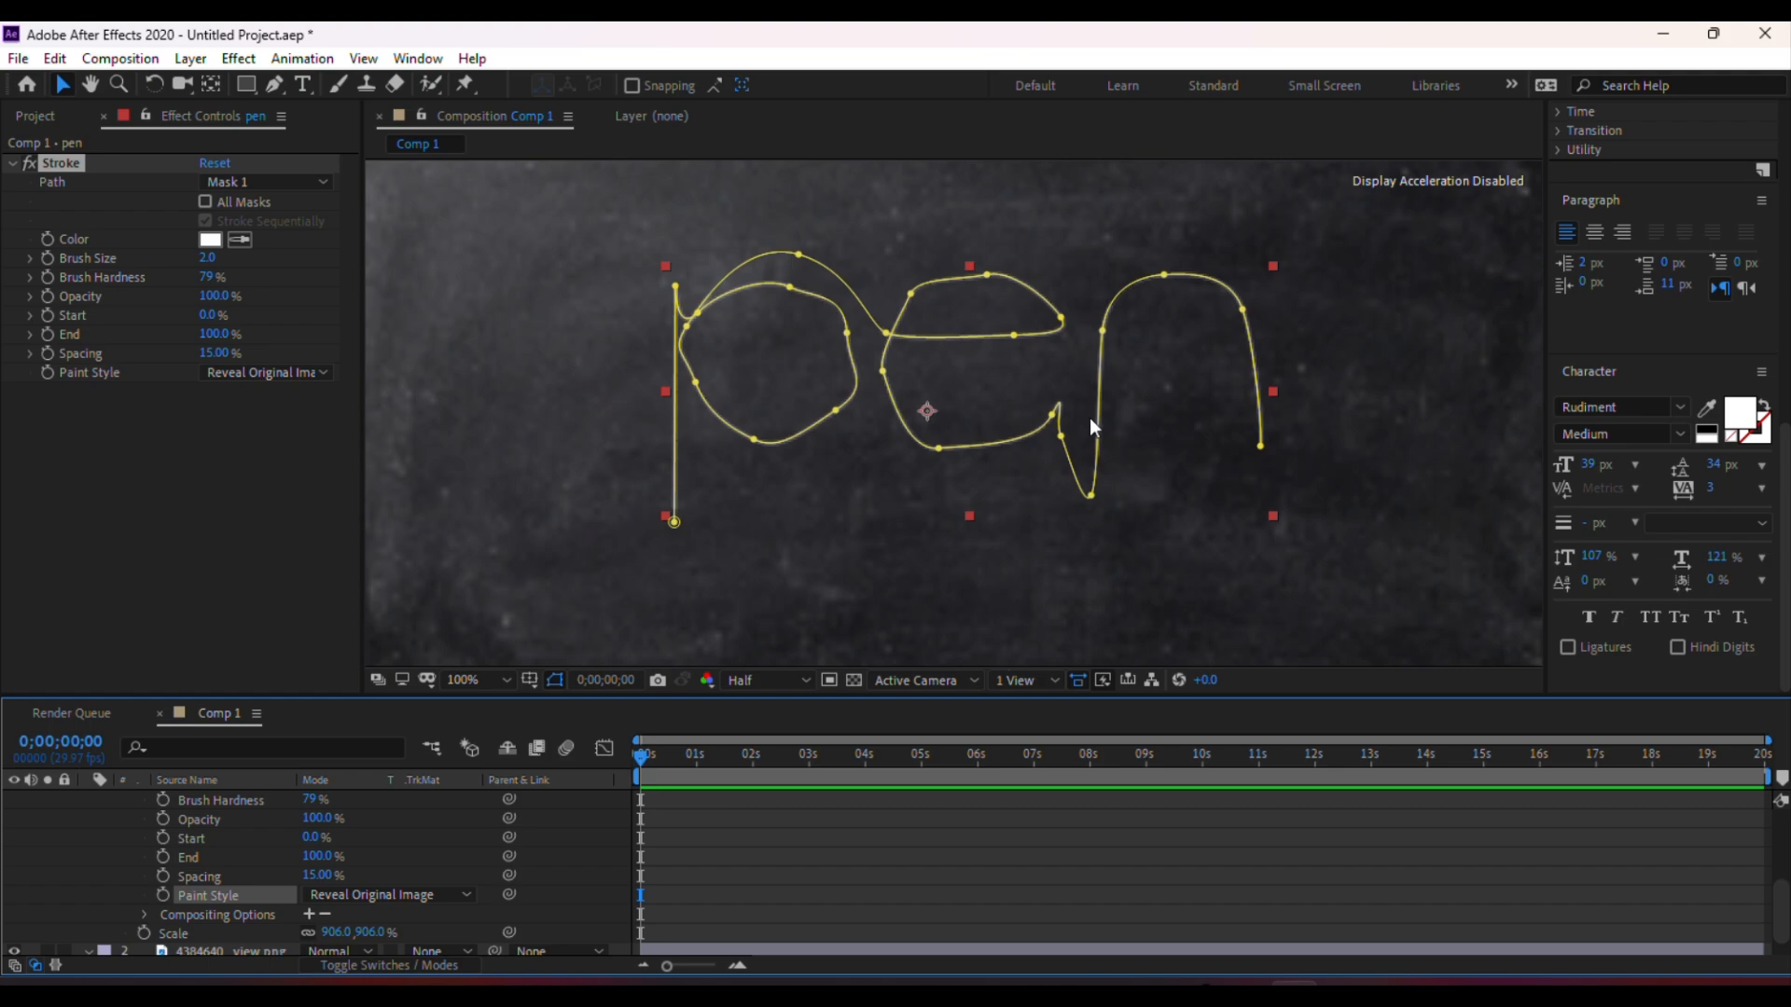
Set the Stroke brush size to 6.5 so the stroke covers the chalk letters
key("comma")
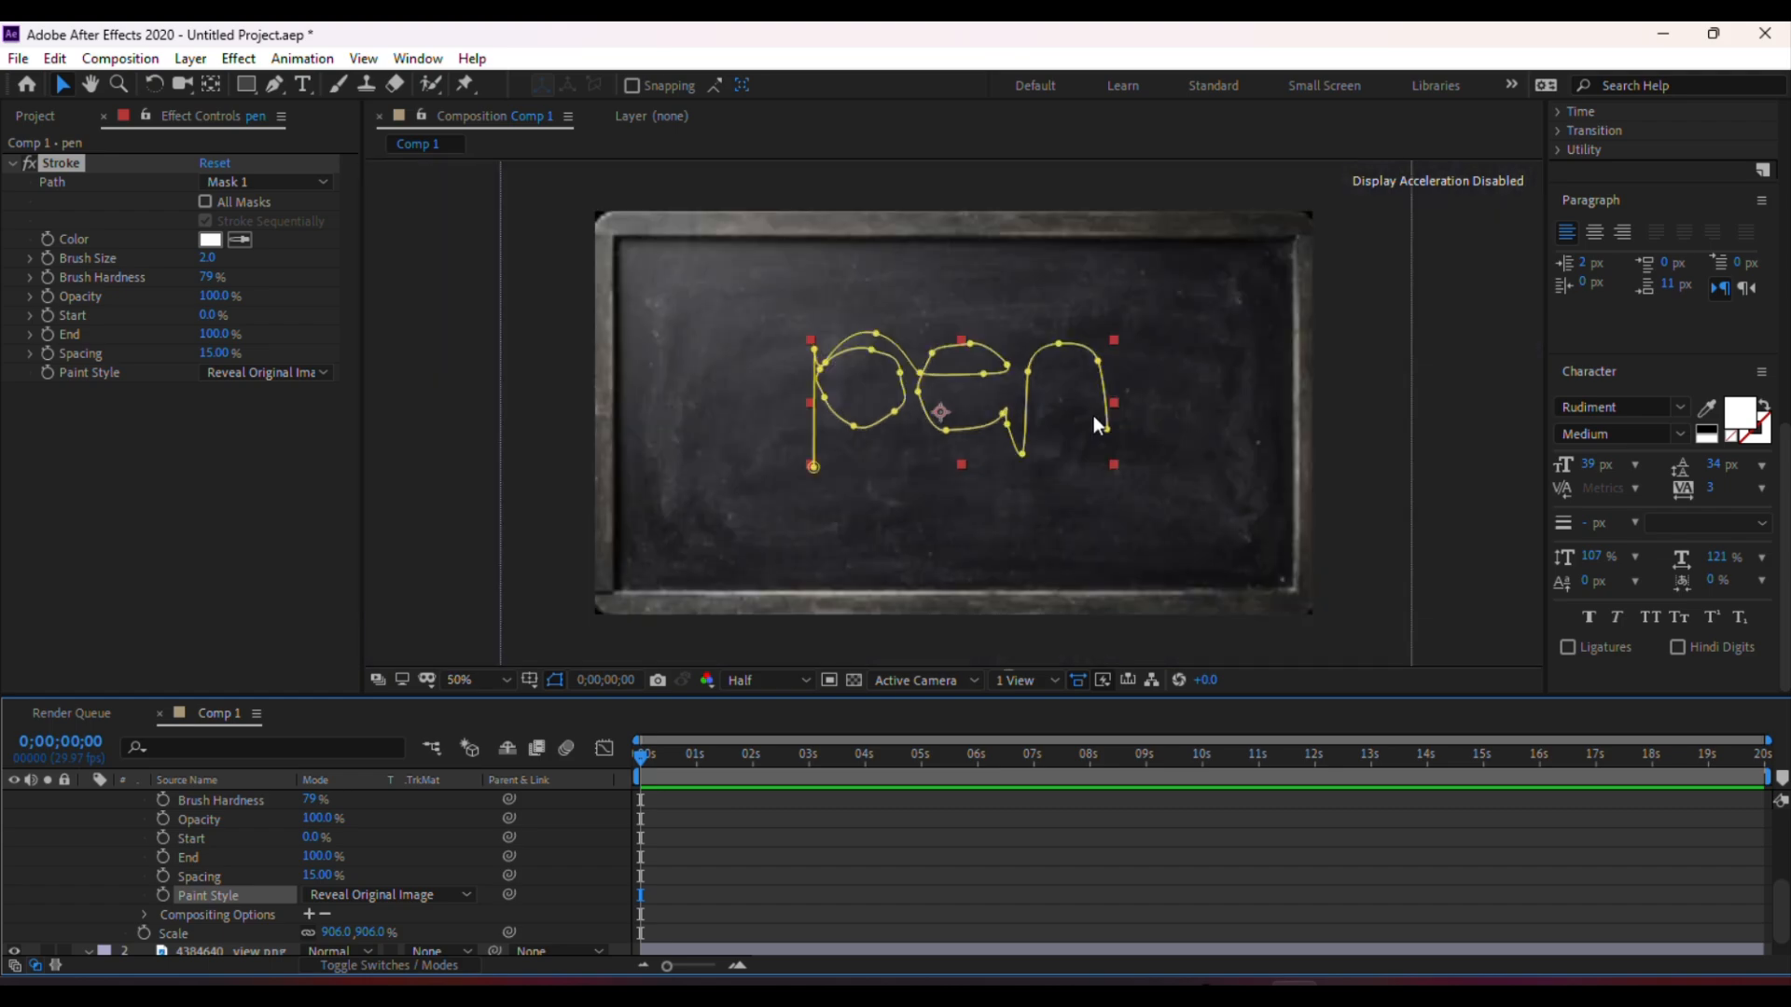
key("period")
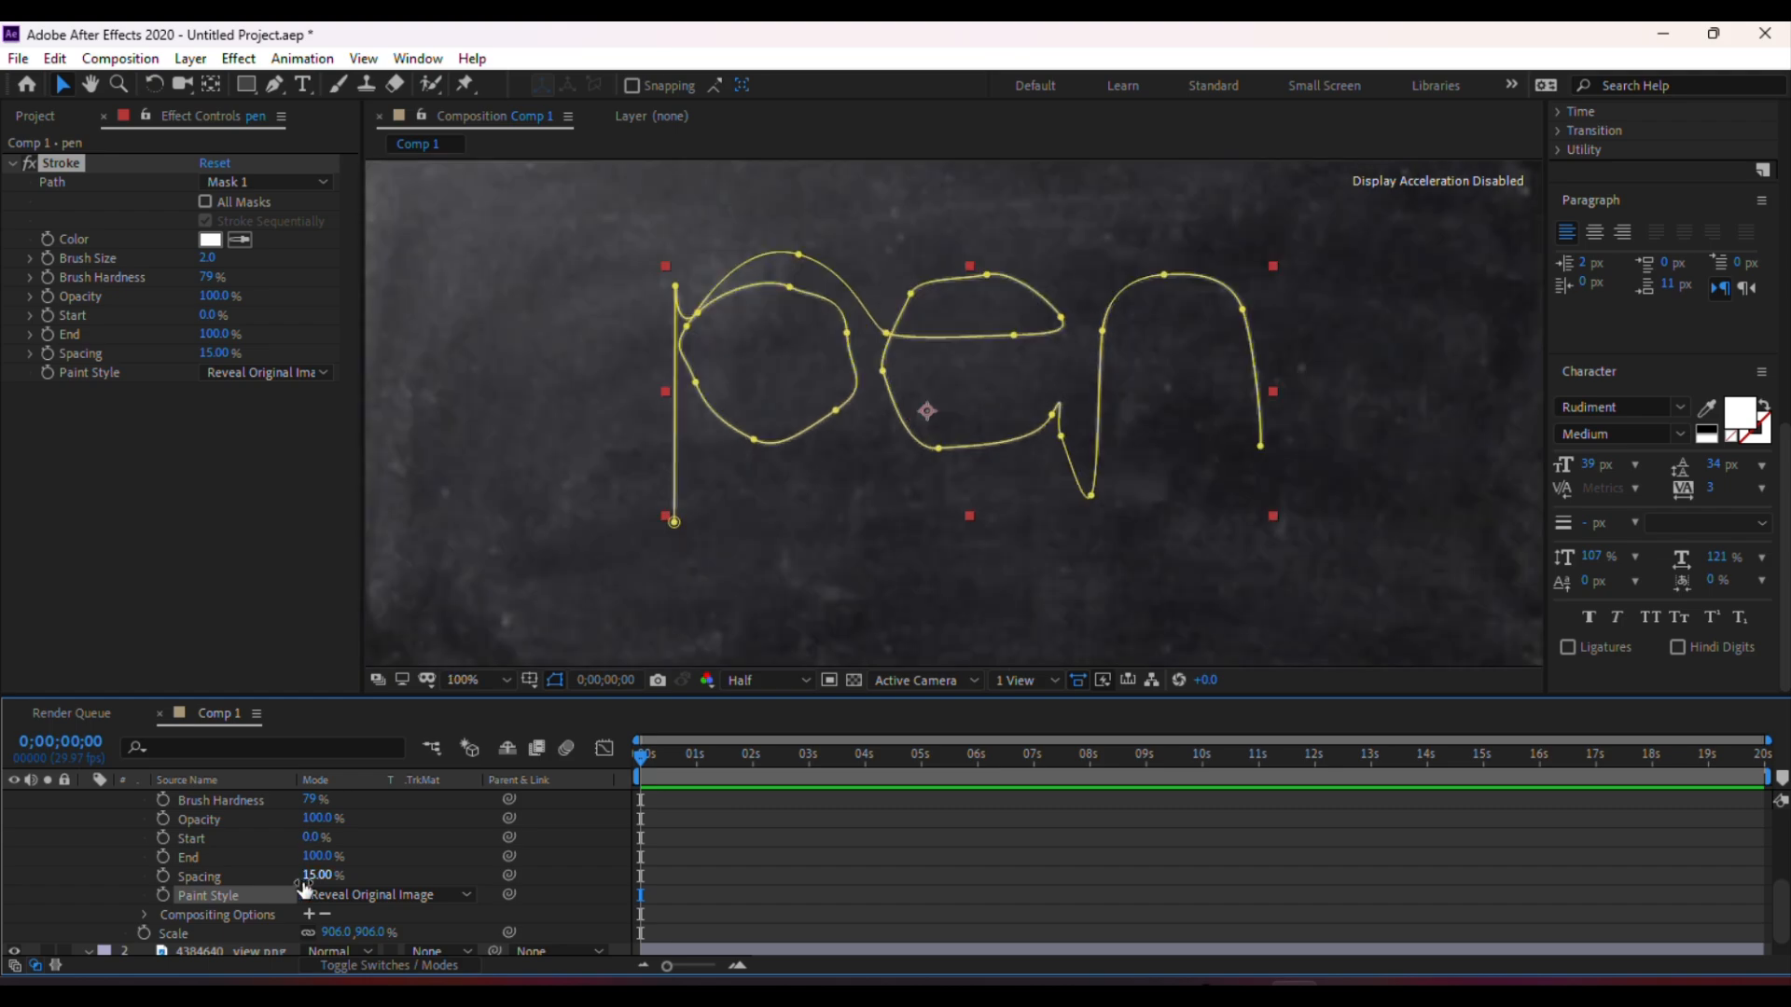
scroll(306, 847, "up", 2)
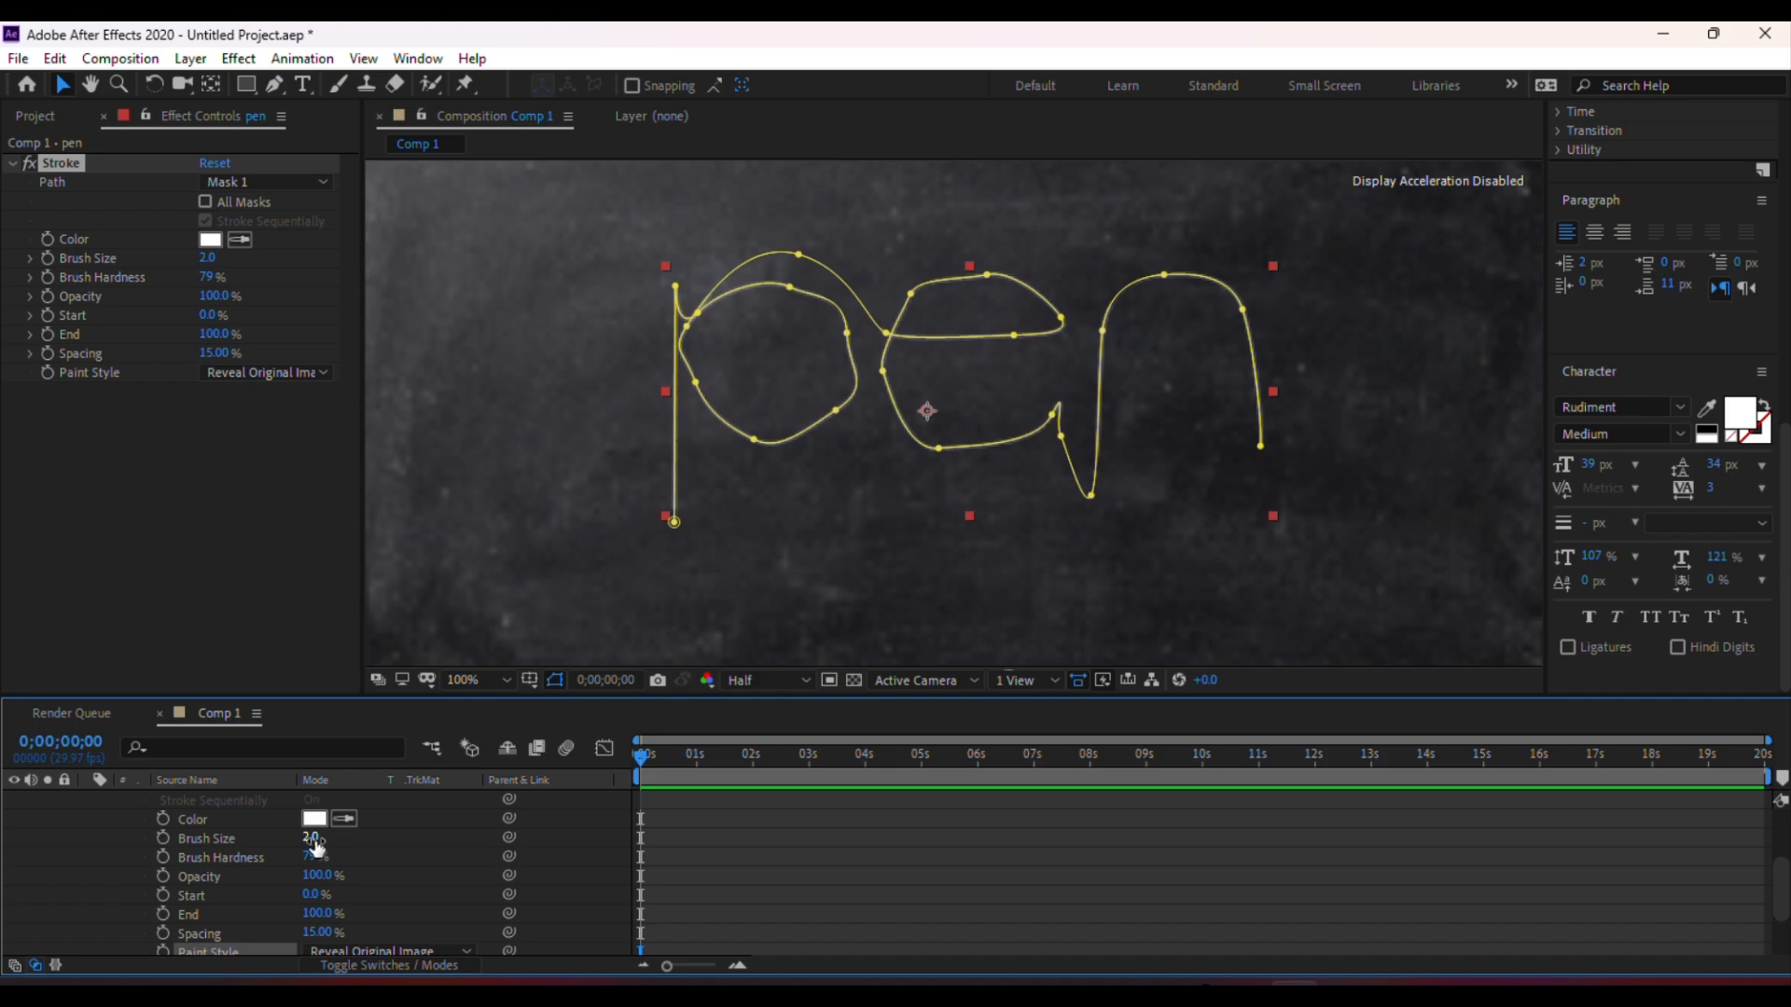
left_click_drag(310, 838, 360, 838)
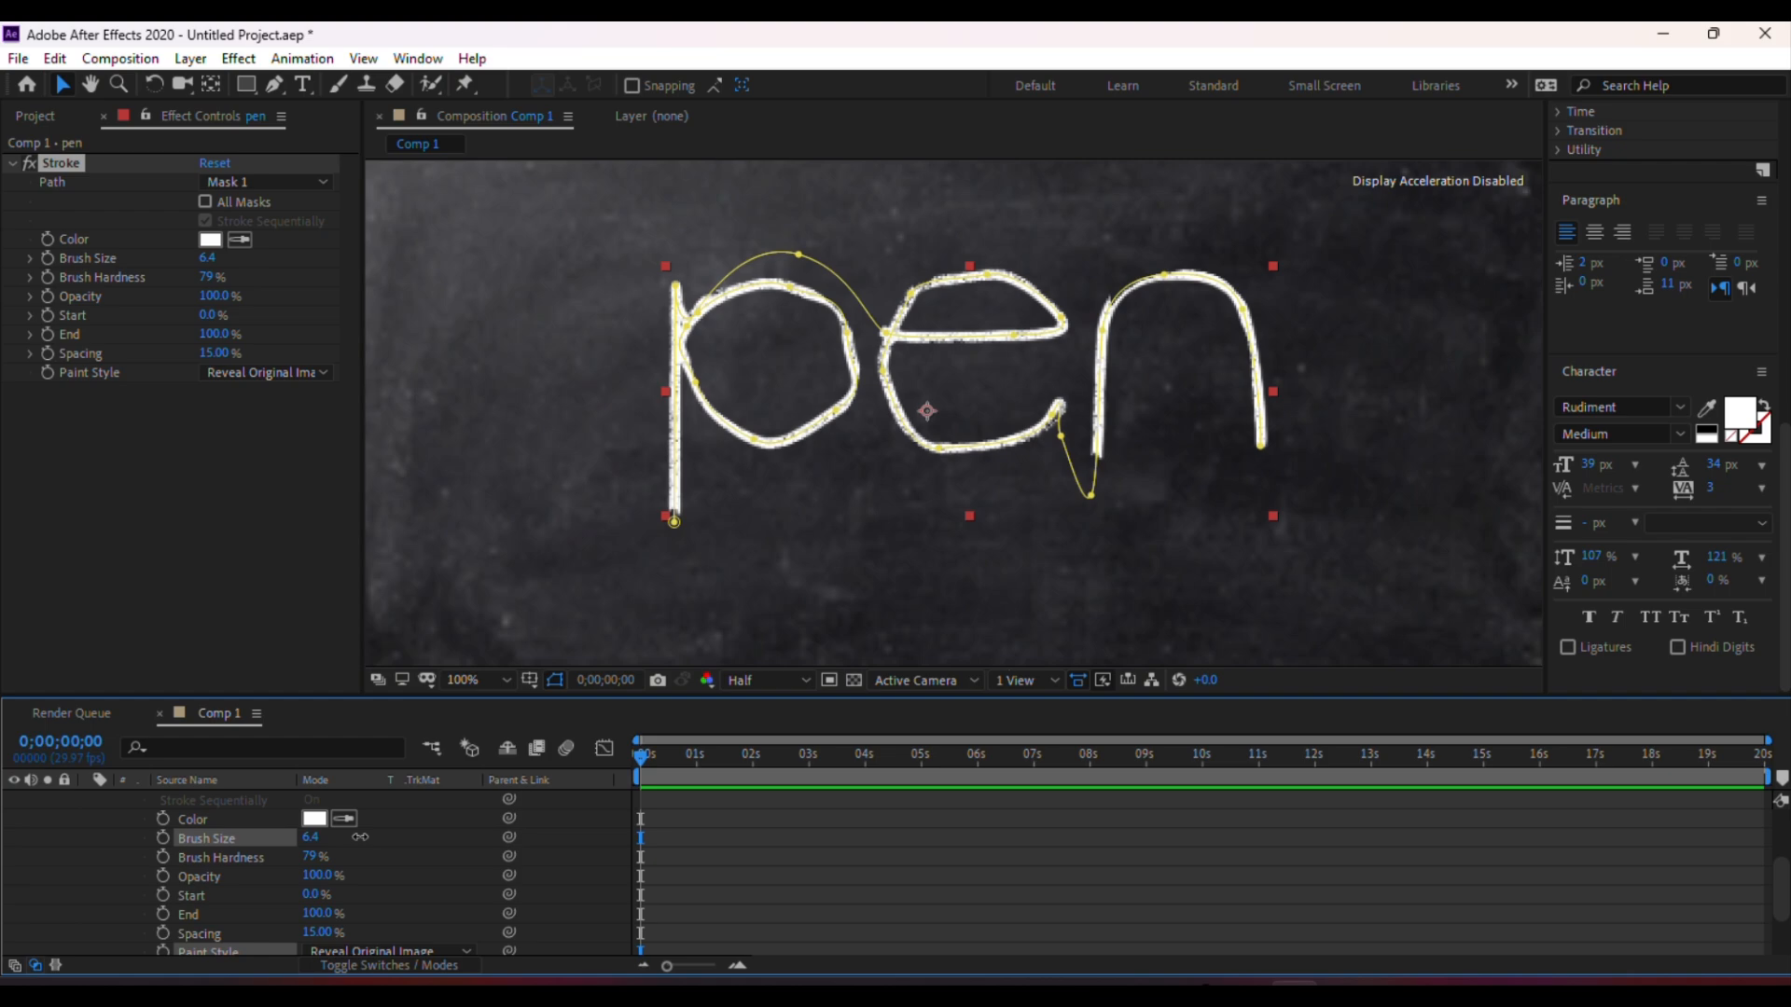
left_click_drag(359, 838, 361, 837)
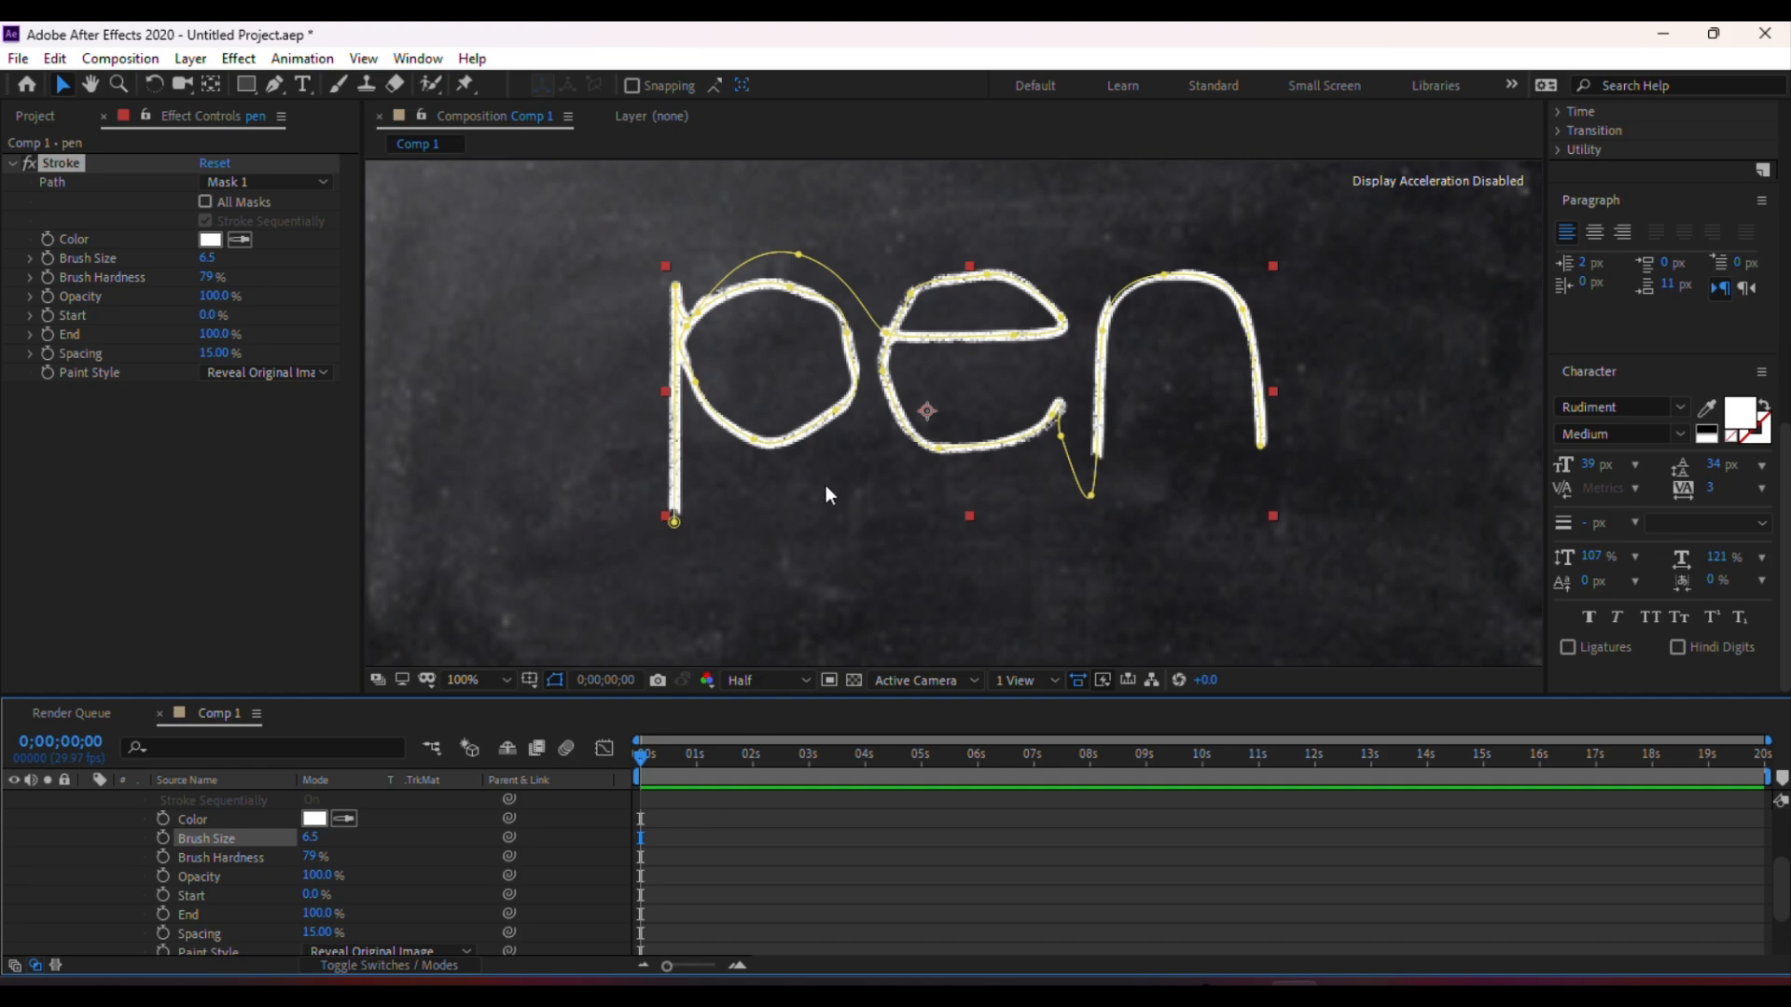
At 0;00;00;08, set the Stroke Start to 100% and enable its stopwatch to add a keyframe
scroll(825, 485, "up", 1)
scroll(825, 485, "down", 1)
left_click_drag(312, 894, 454, 890)
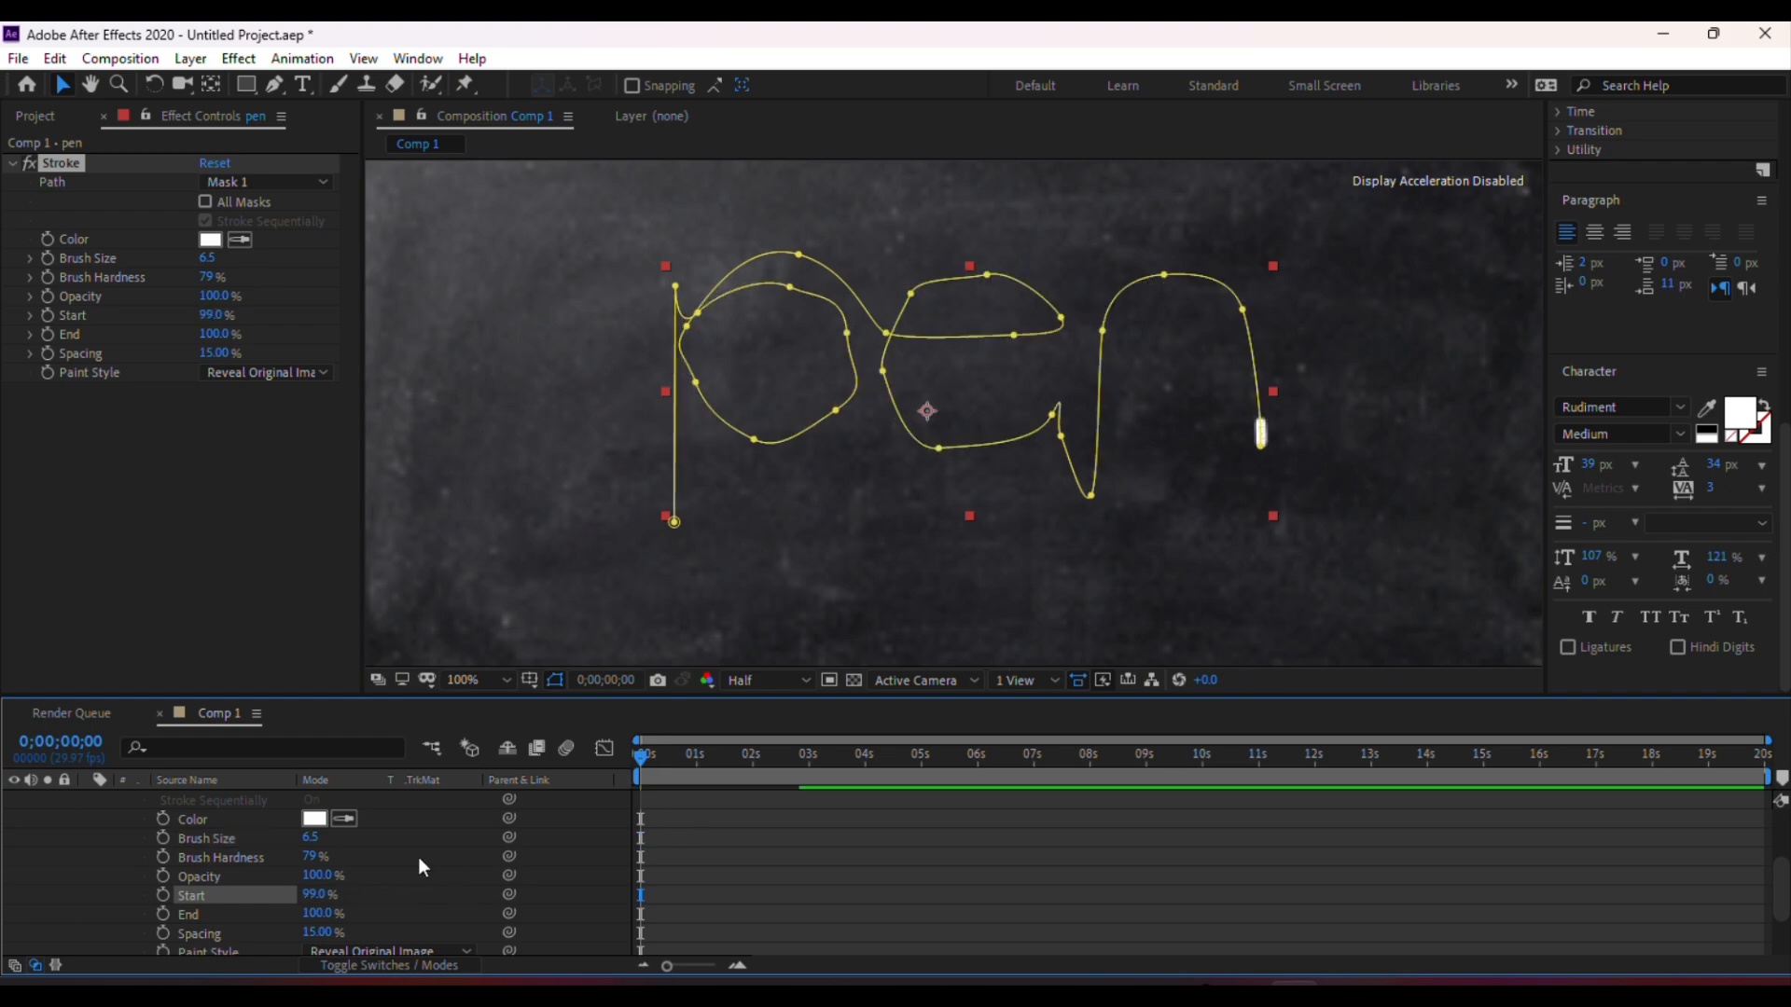
left_click_drag(646, 751, 656, 757)
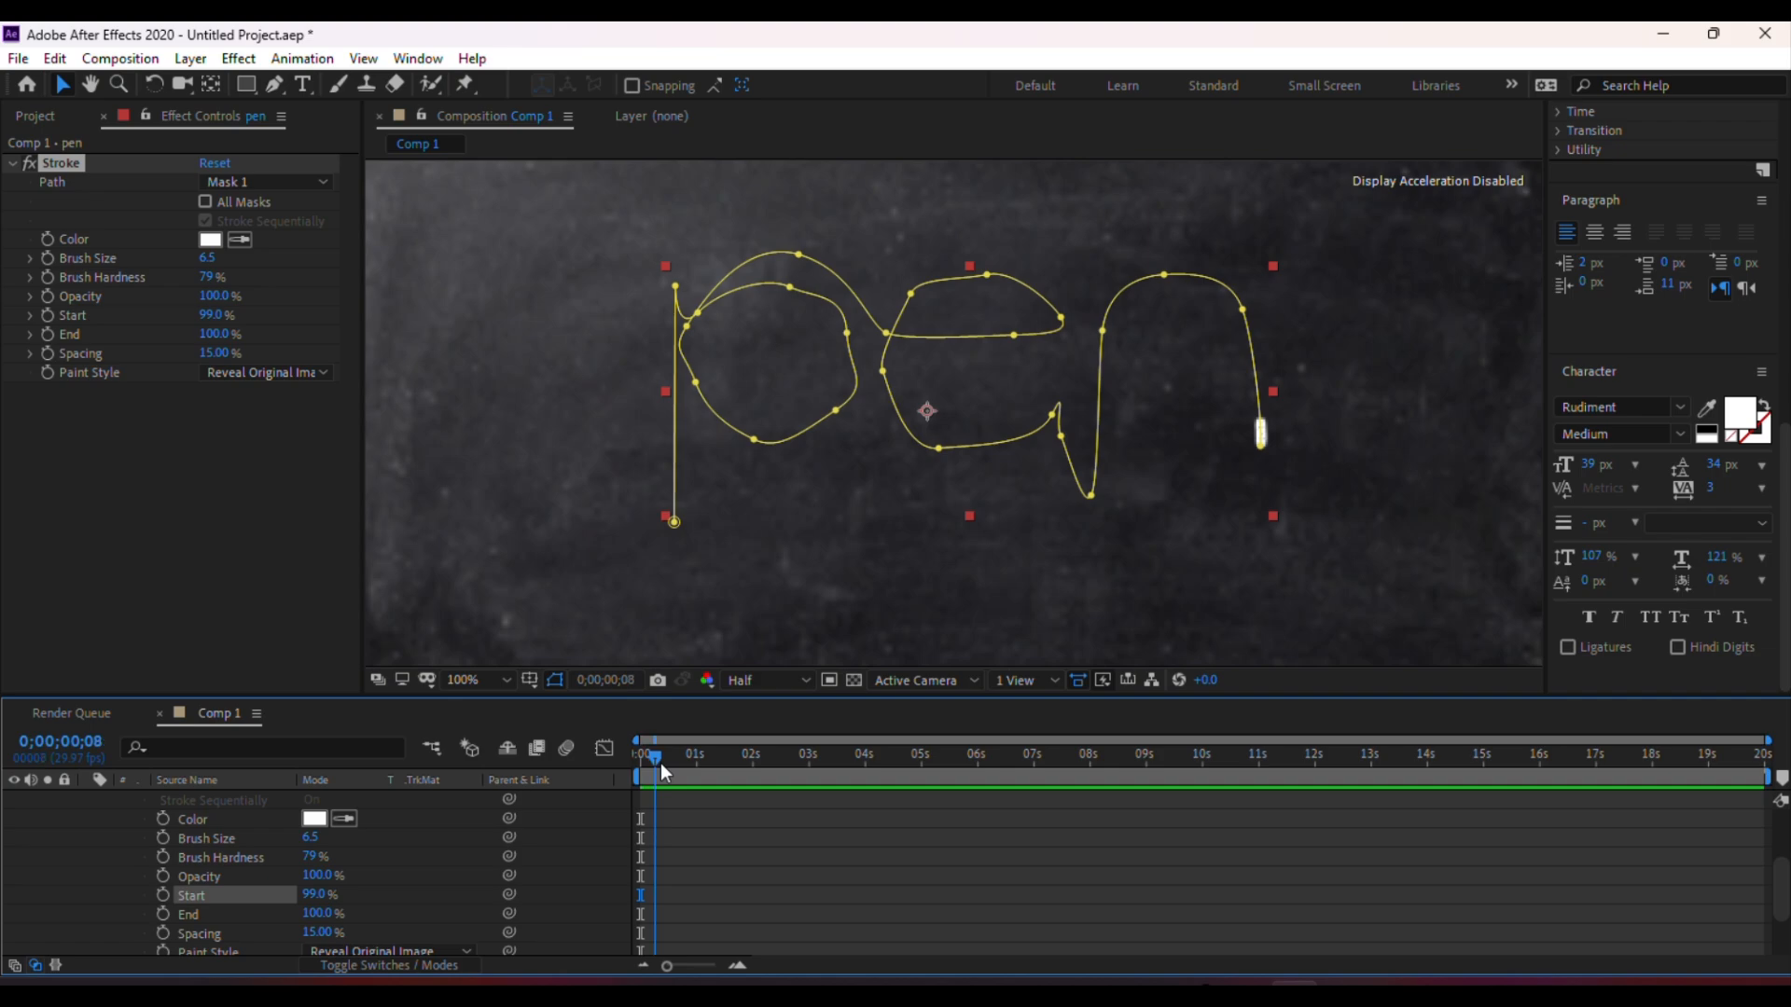
left_click_drag(322, 902, 335, 894)
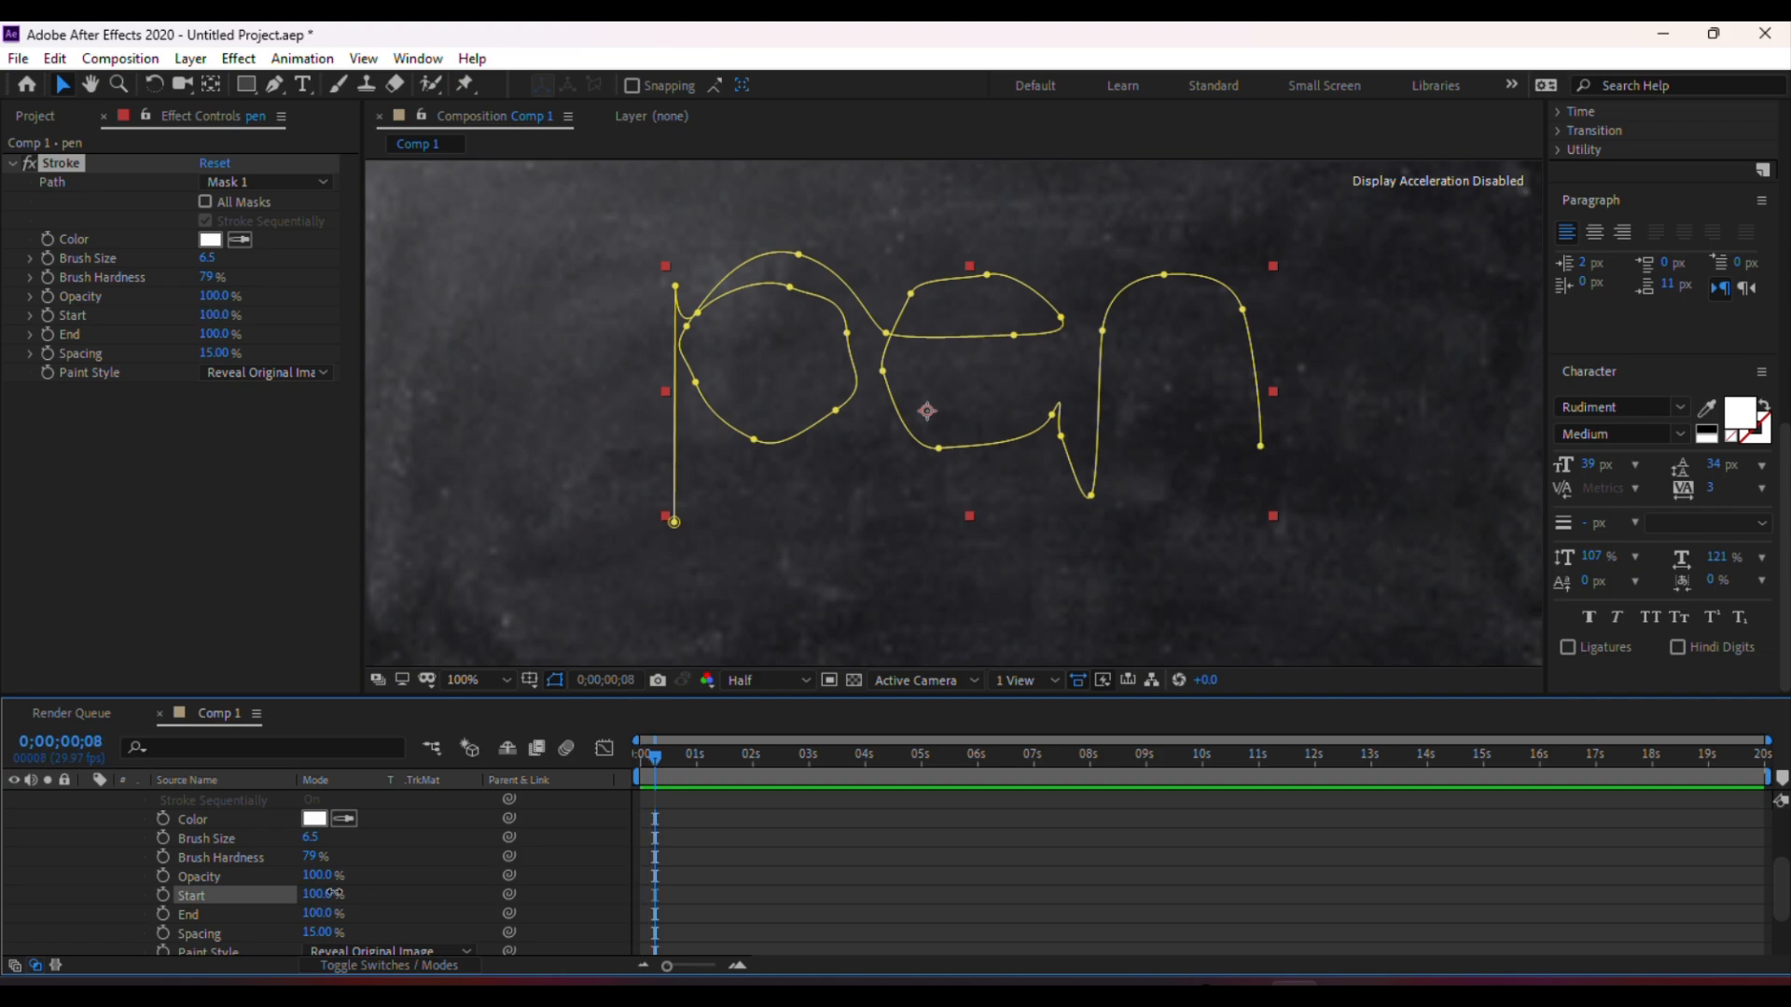
left_click(165, 893)
Keyframe the Stroke Start at 80% at 0;00;01;16 and hold it with another keyframe at 0;00;02;12
left_click_drag(653, 756, 726, 780)
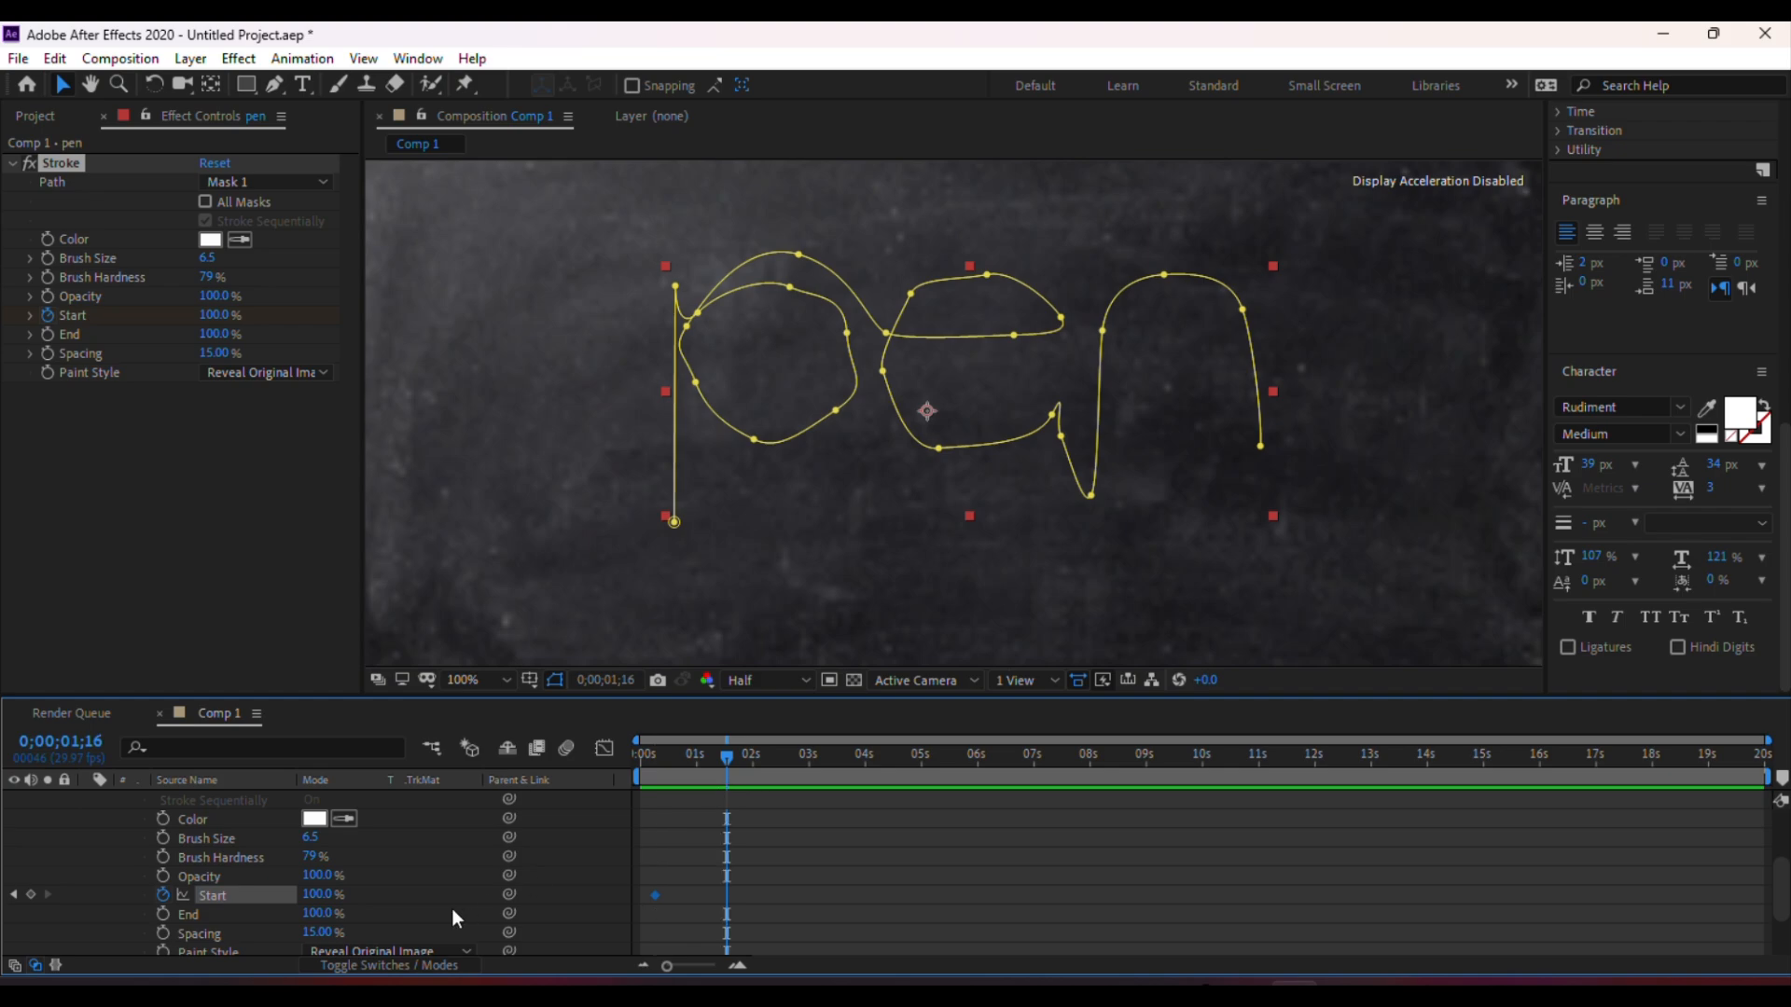
left_click_drag(321, 895, 303, 899)
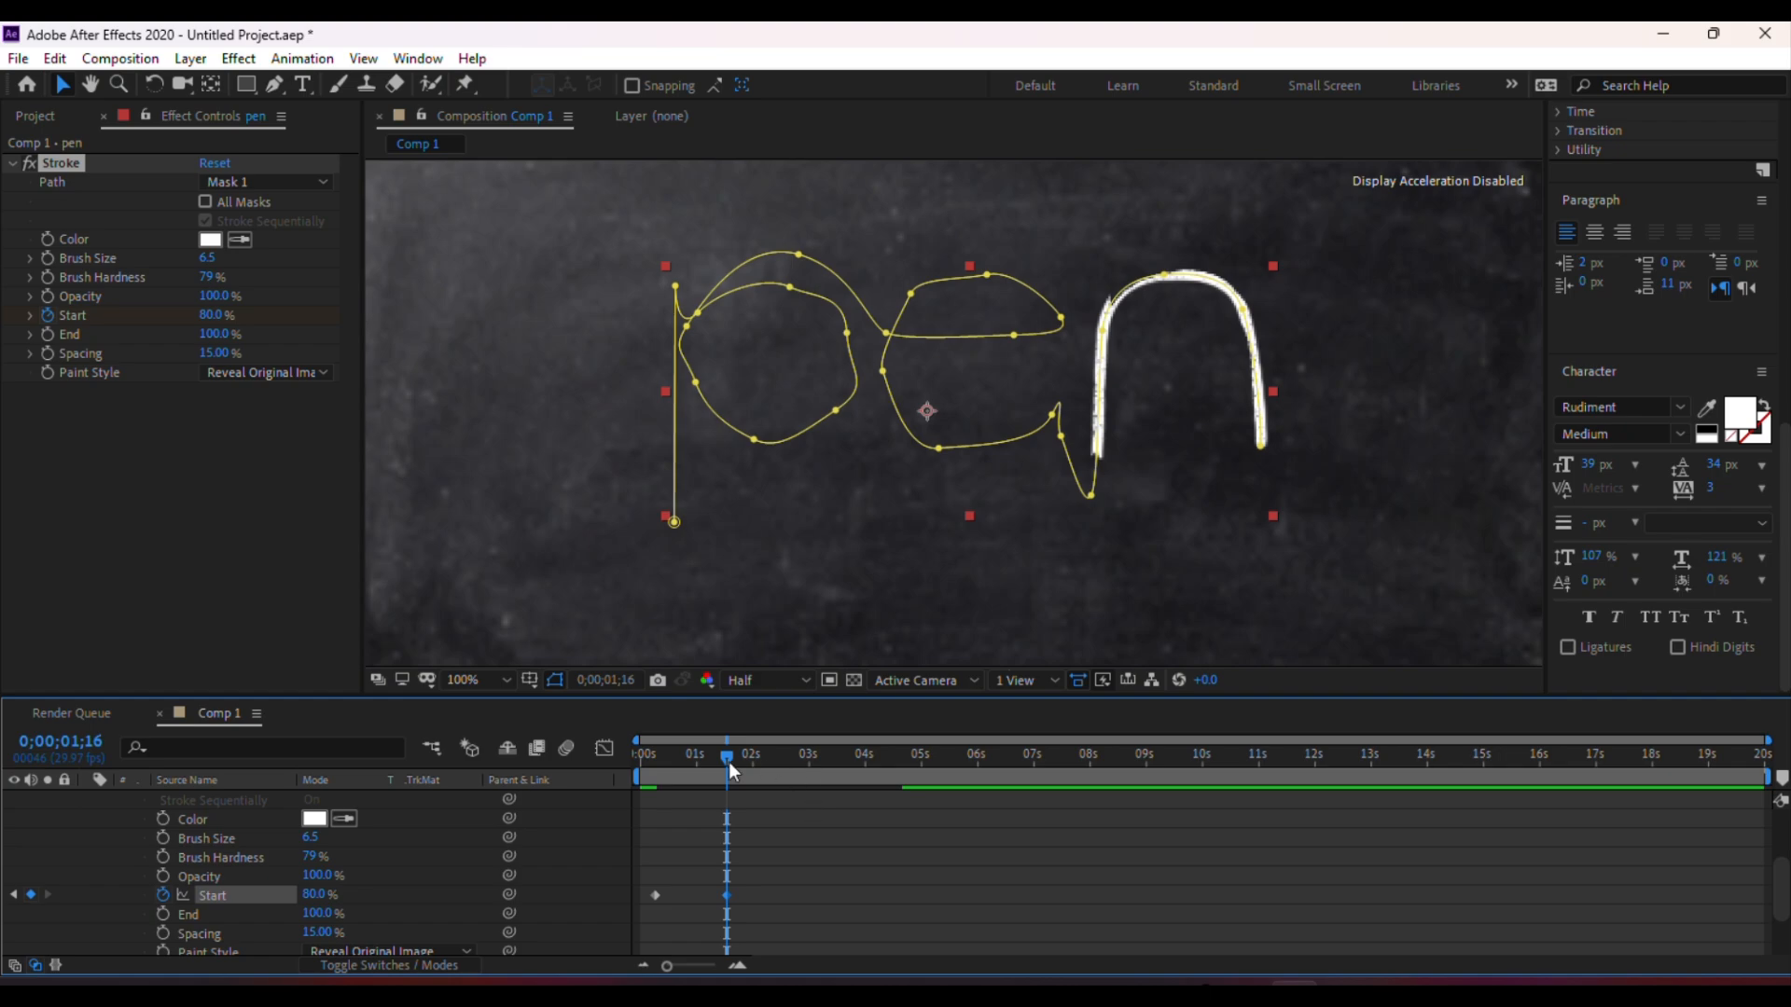
left_click_drag(737, 767, 772, 783)
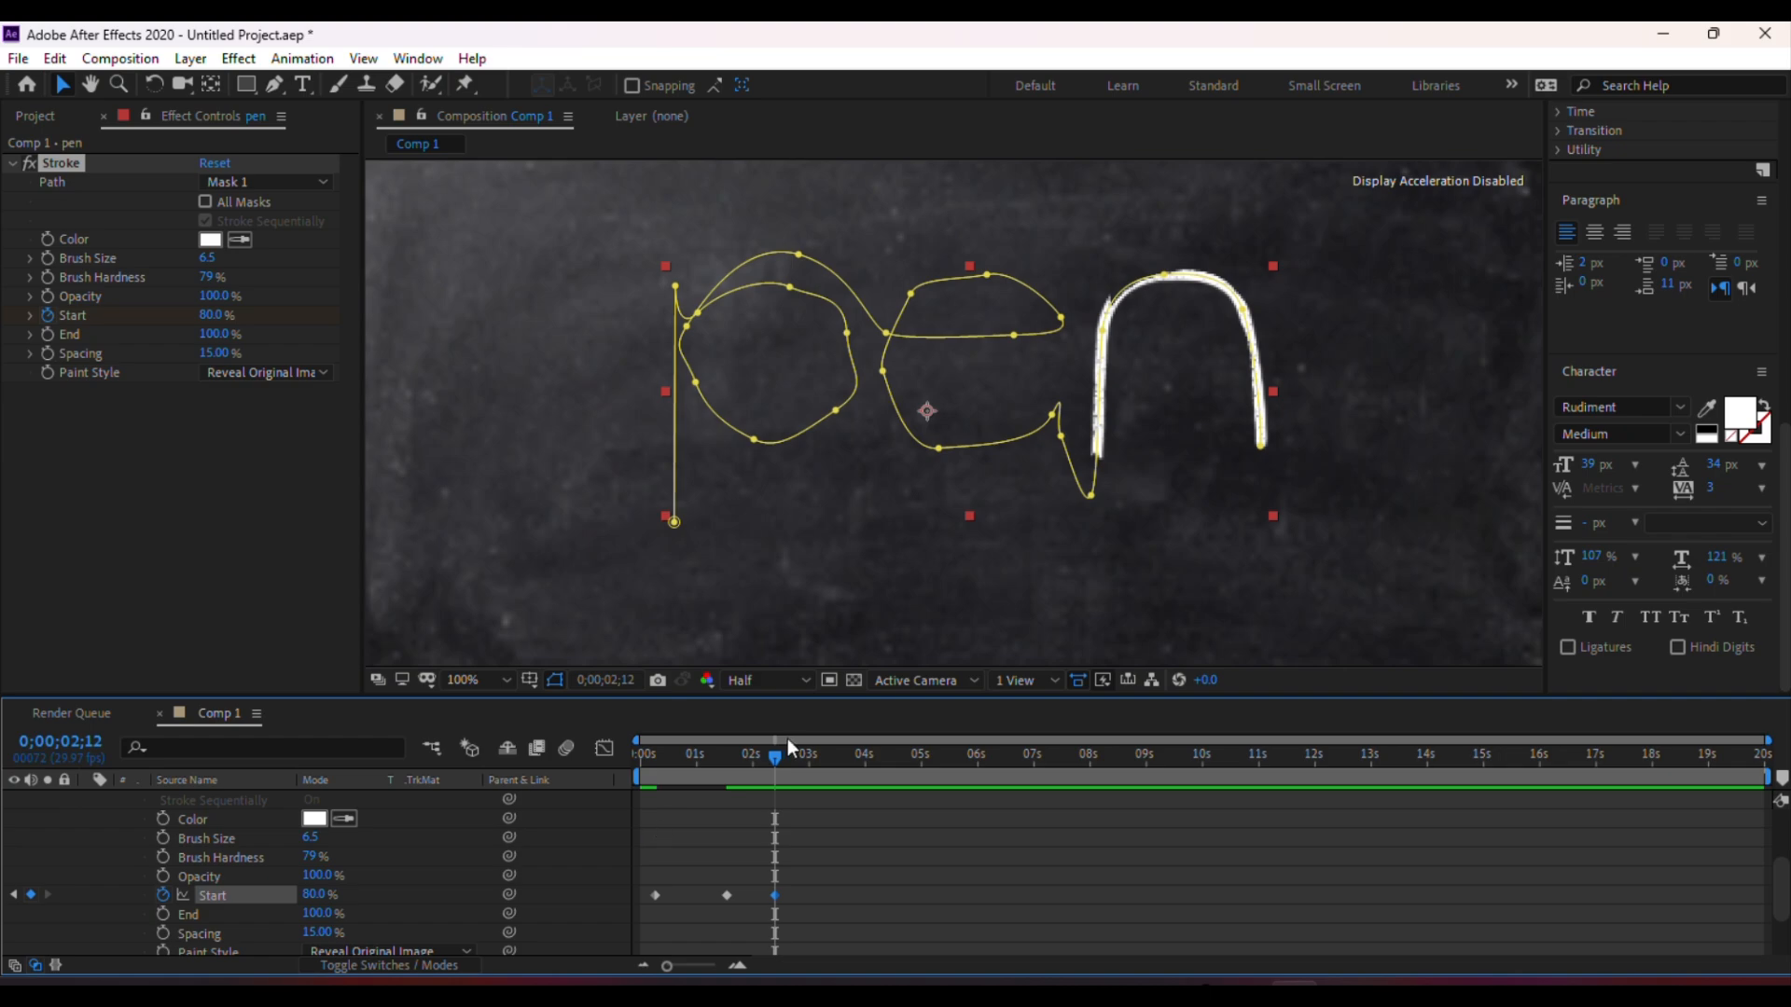
At 0;00;03;21, set the Stroke Start to 38% to reveal the e
left_click_drag(772, 754, 849, 779)
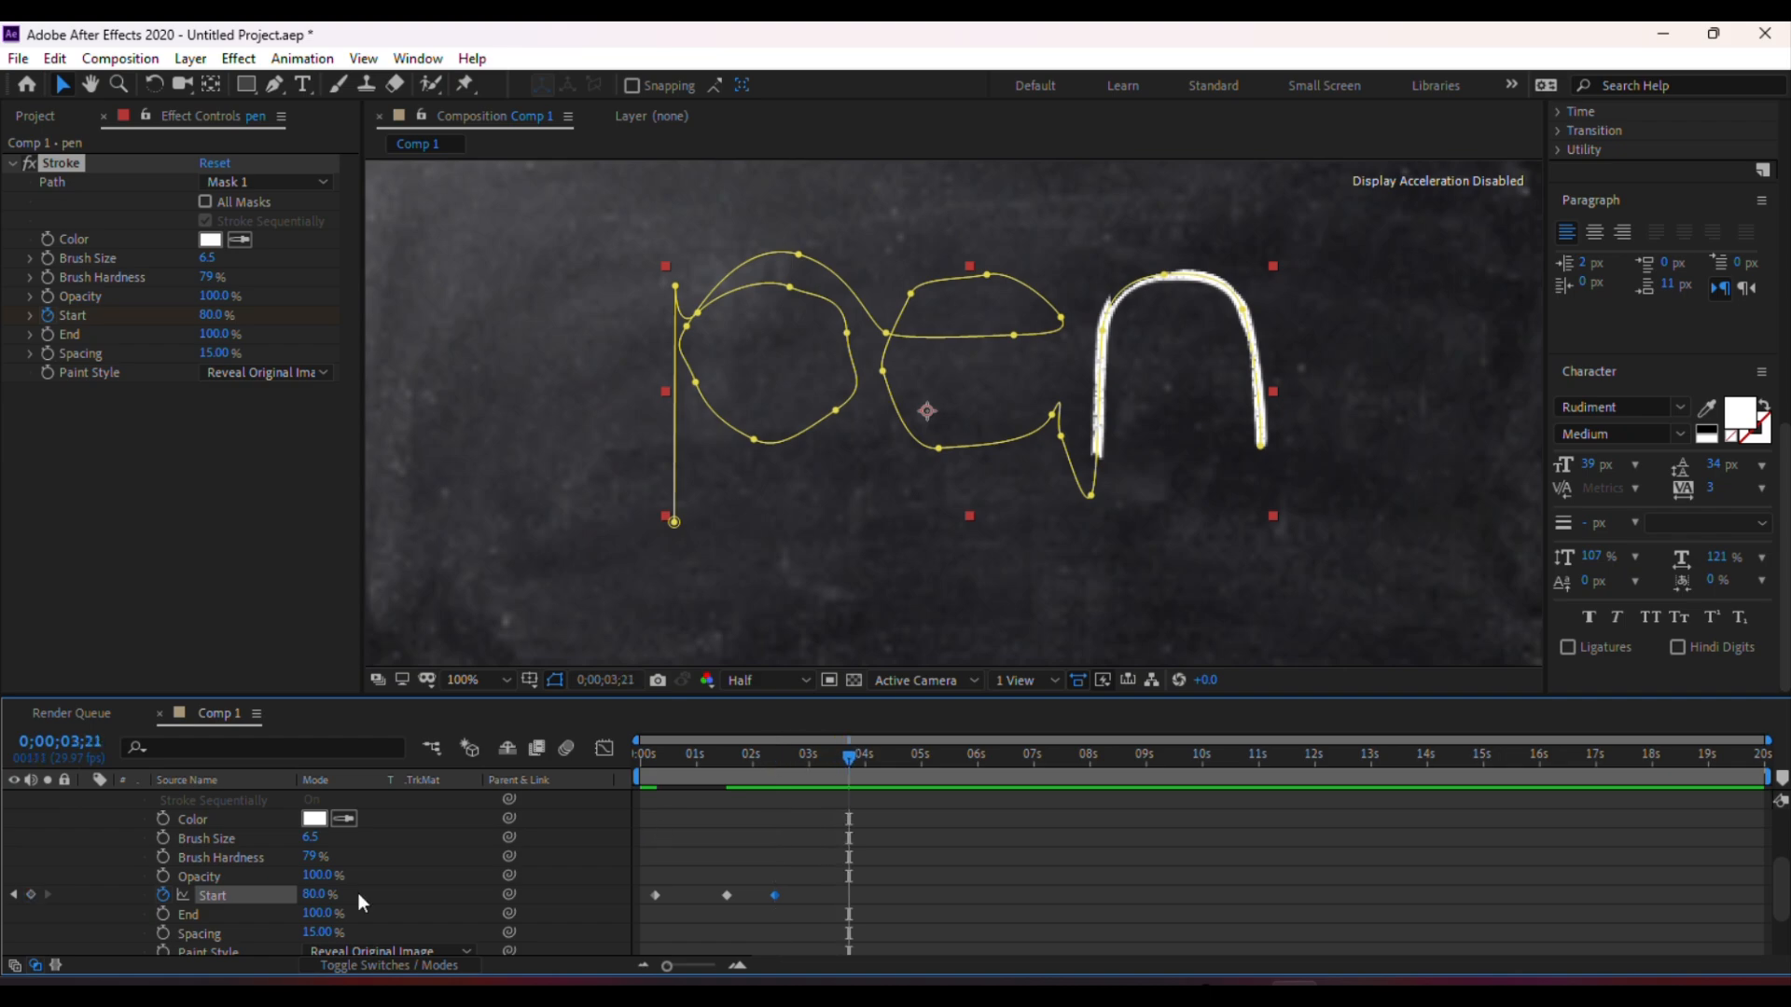
left_click_drag(315, 899, 261, 892)
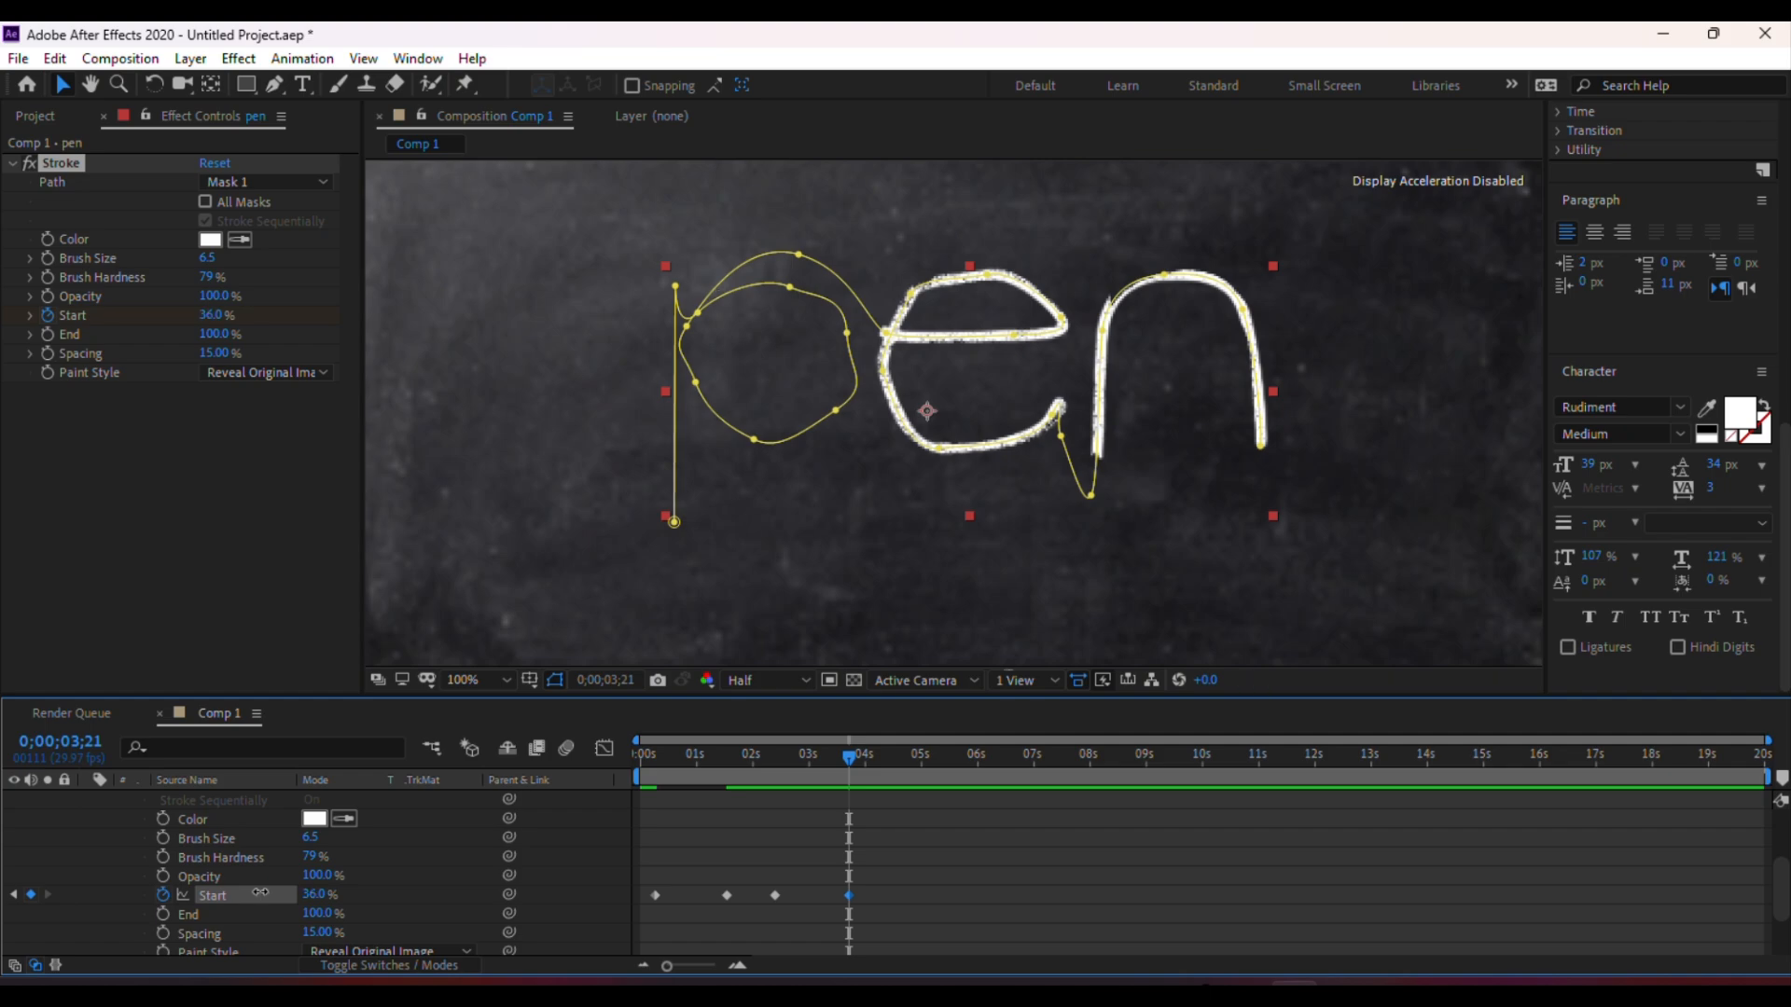
left_click_drag(261, 893, 265, 894)
Add a holding Start keyframe at 0;00;04;21, then lower the Stroke Start at a later frame
left_click_drag(849, 758, 905, 787)
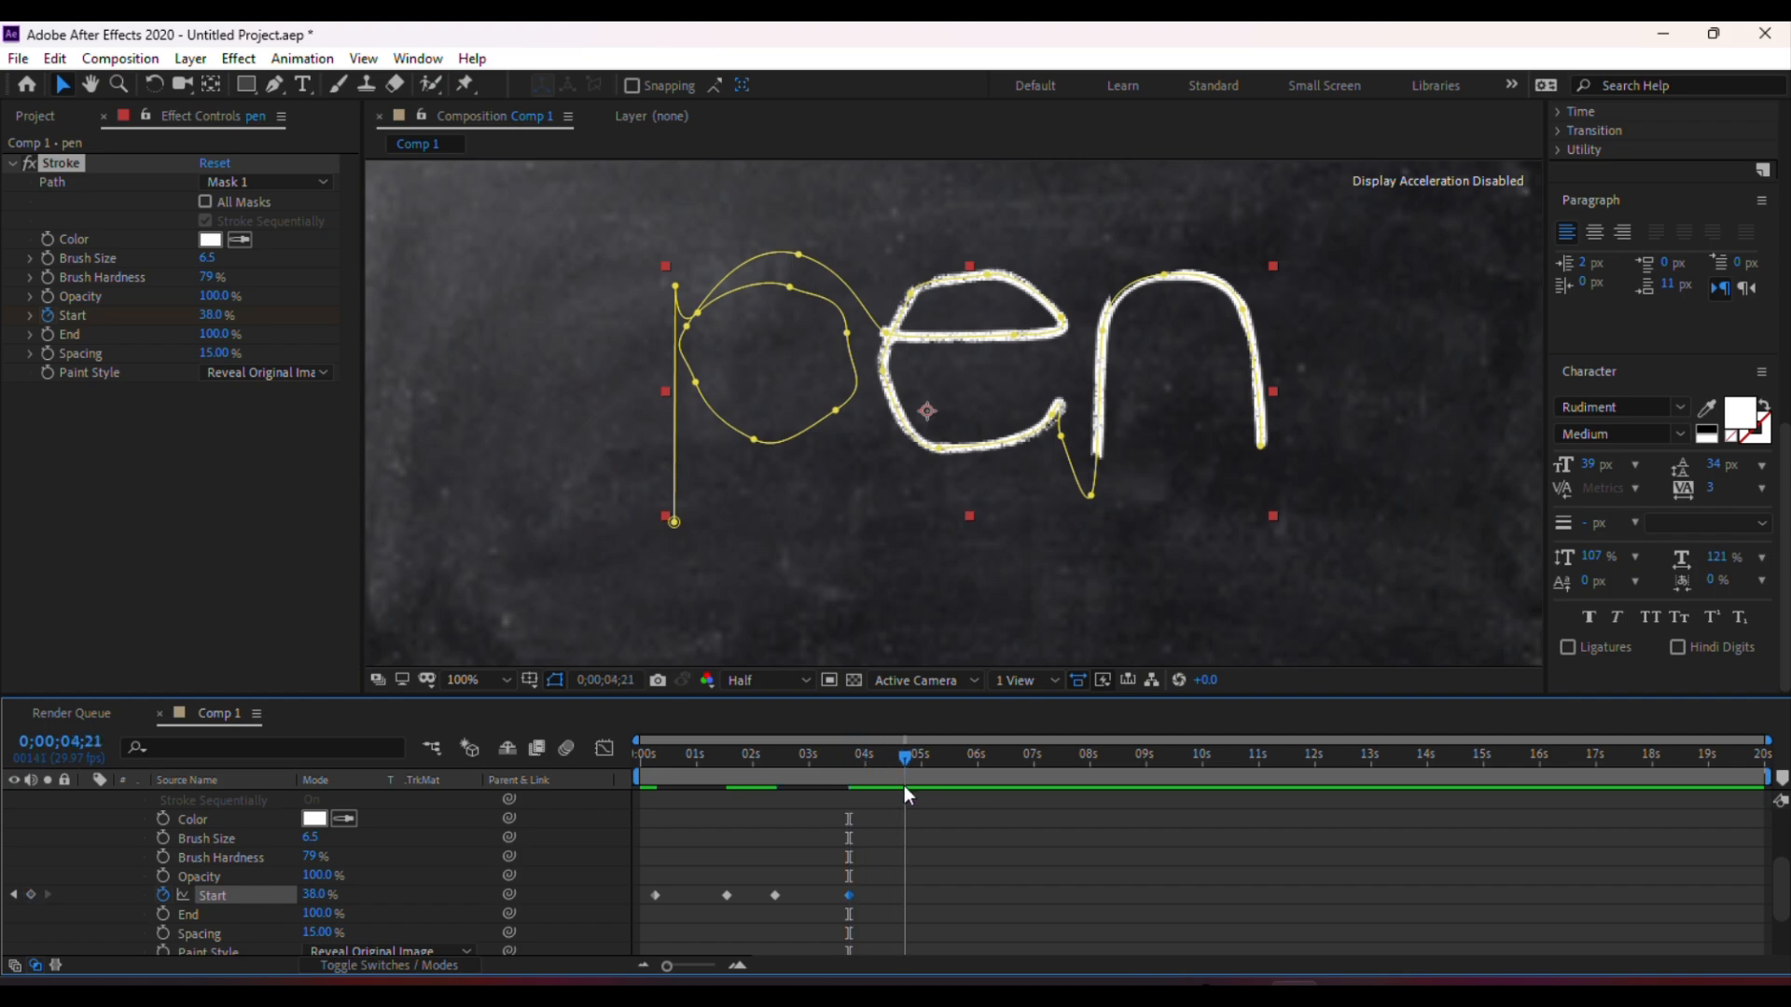
left_click(31, 893)
left_click_drag(909, 758, 1003, 781)
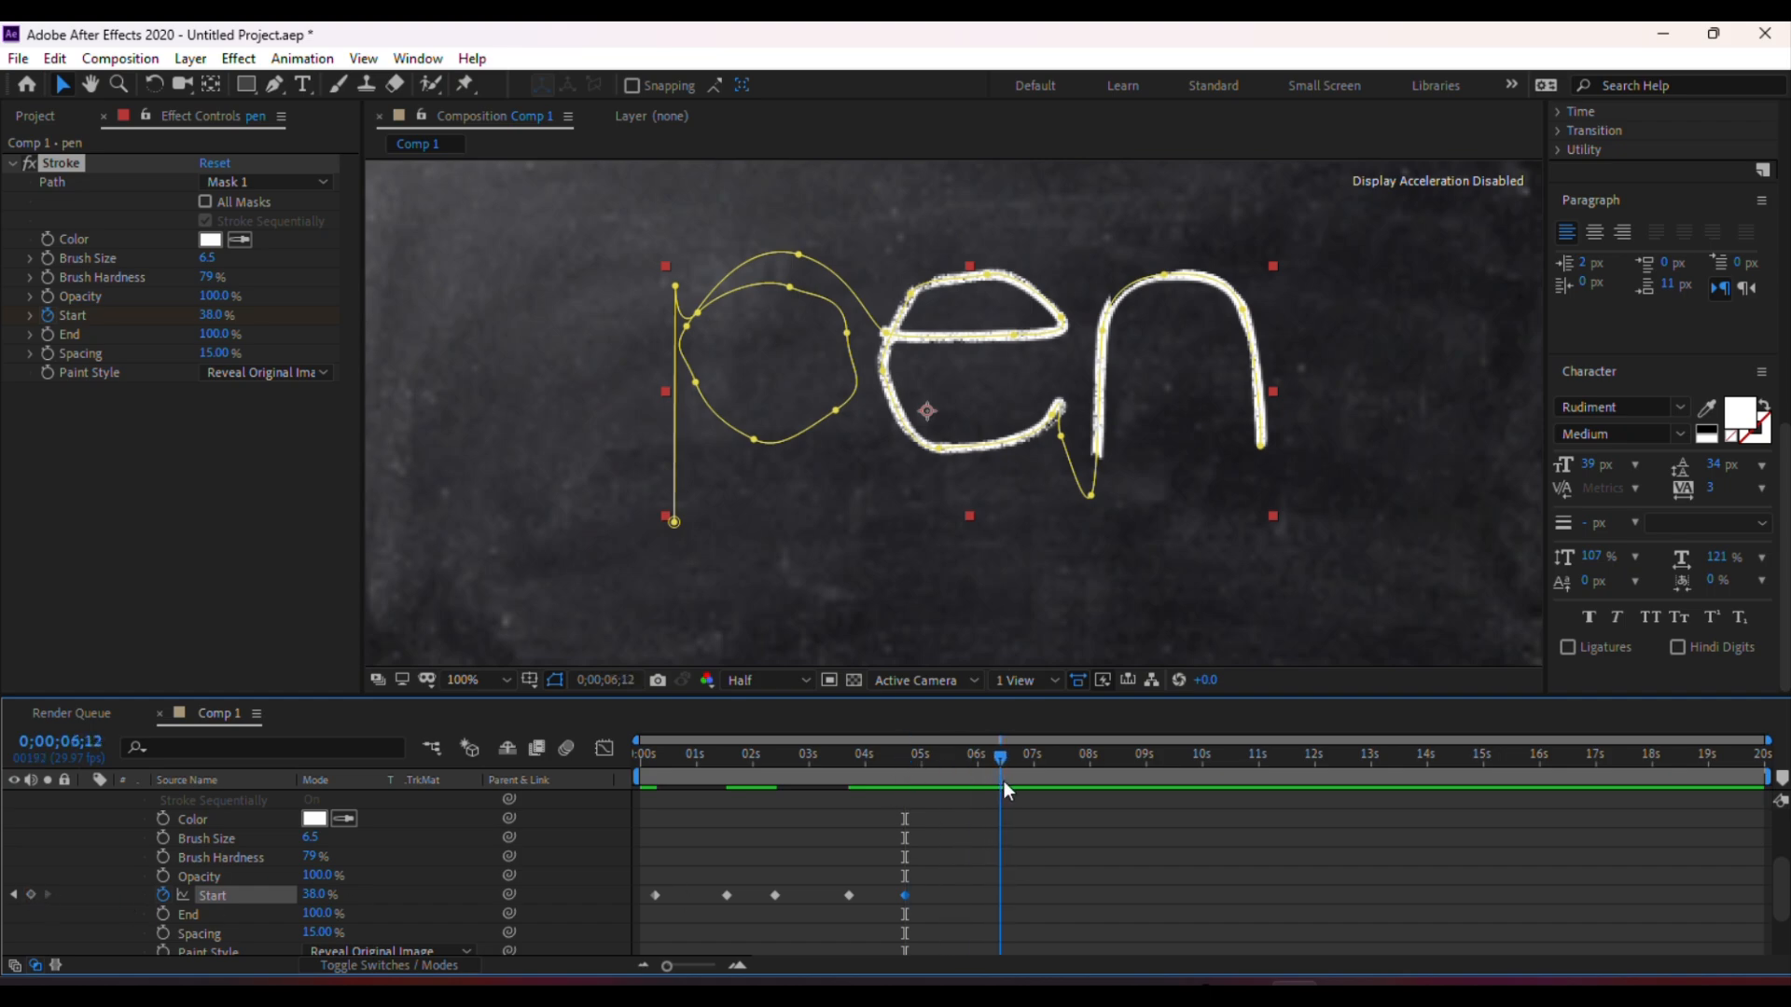
left_click_drag(320, 903, 276, 902)
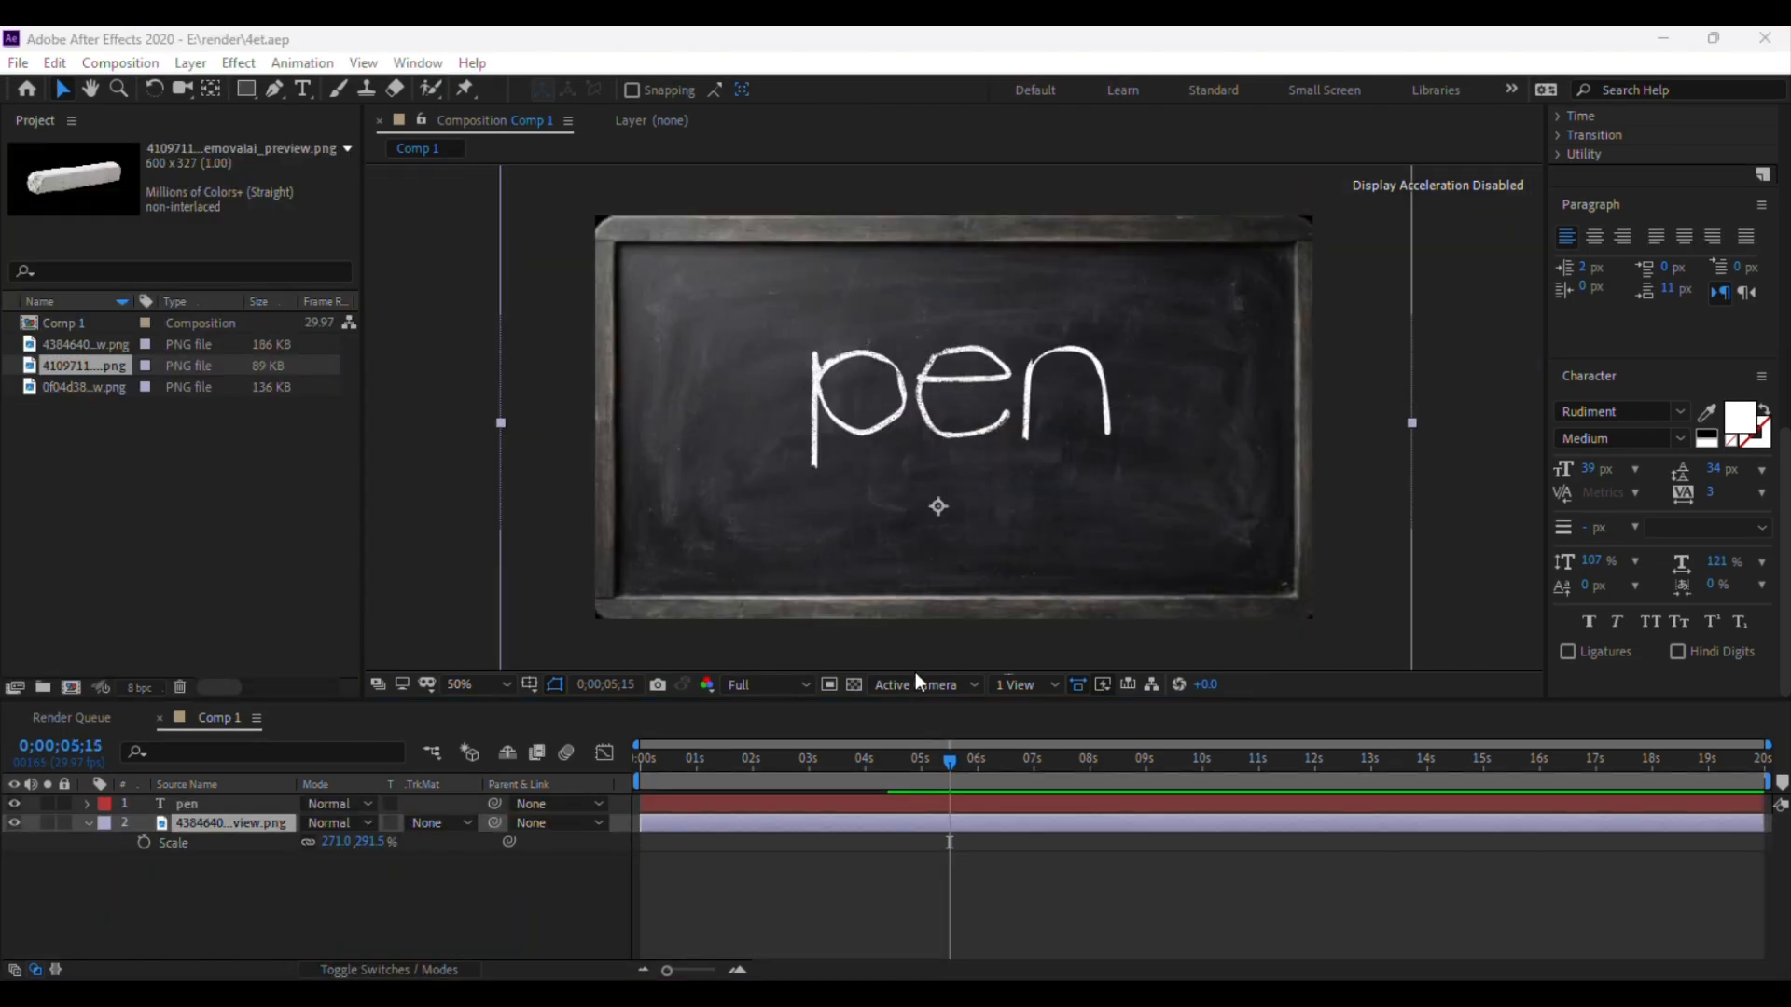
left_click(753, 685)
left_click(759, 786)
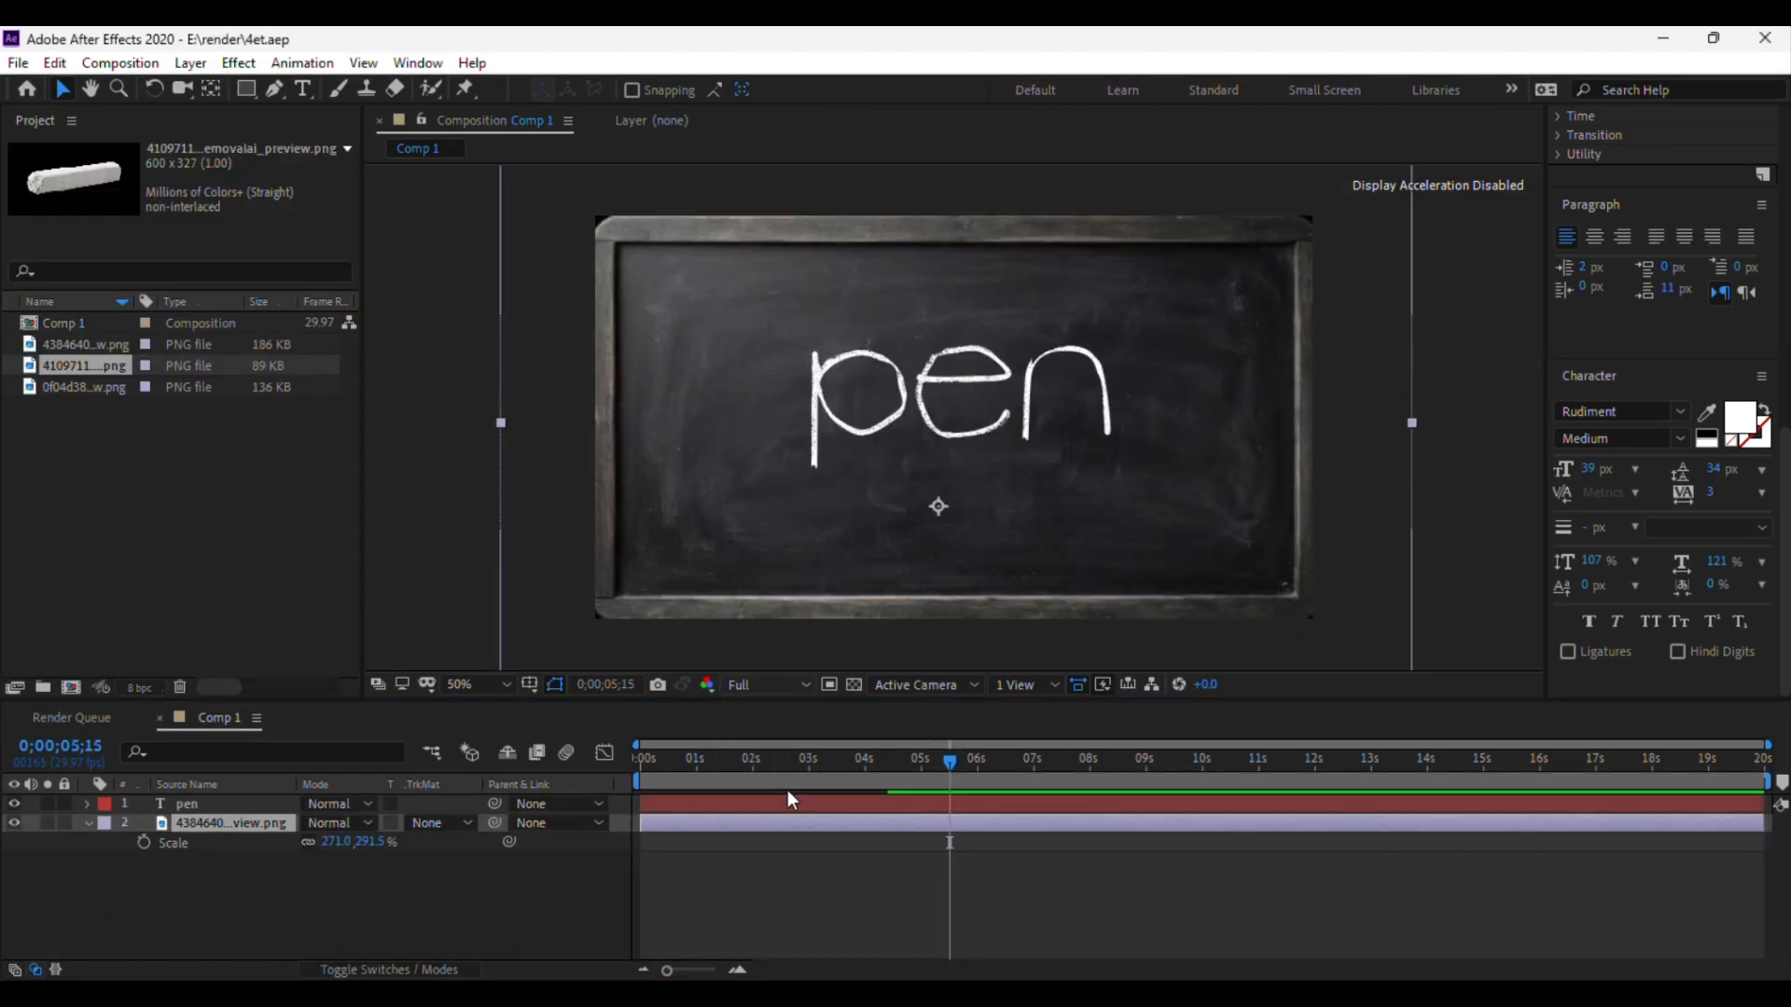
At 0;00;00;09, add the chalk image to the composition as the top layer
key("period")
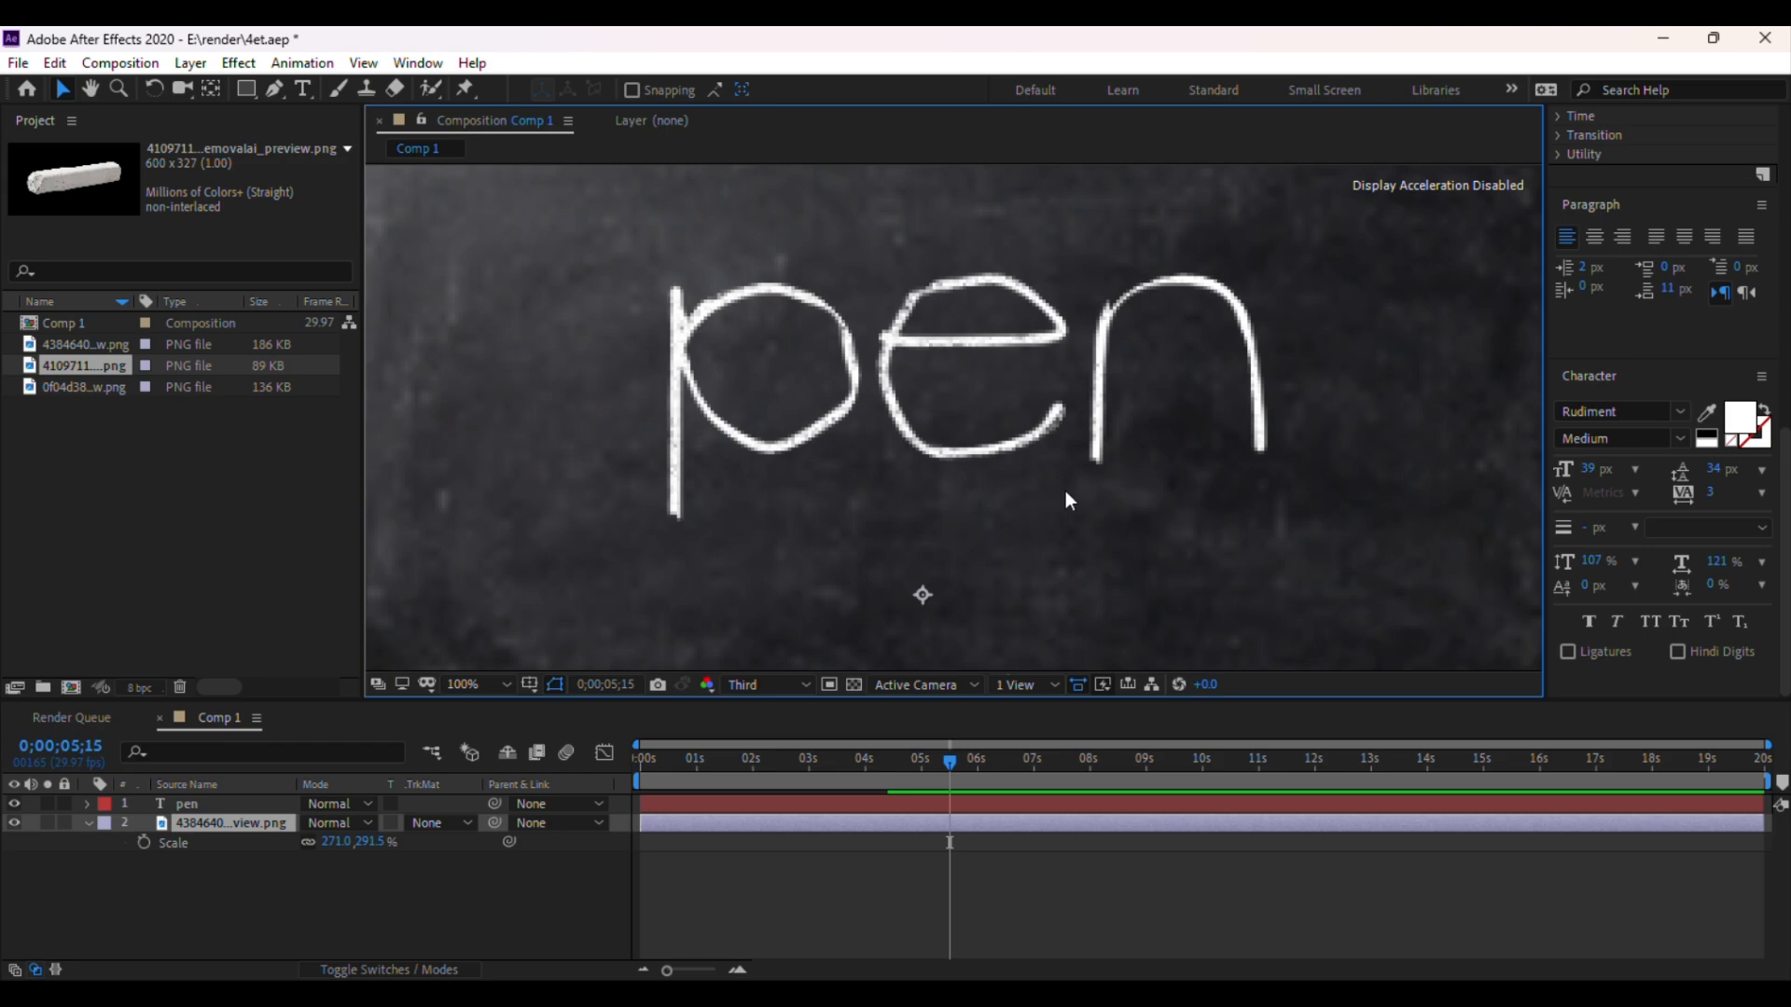
mouse_move(949, 765)
left_mouse_down()
mouse_move(647, 791)
mouse_move(674, 791)
mouse_move(663, 802)
left_mouse_up()
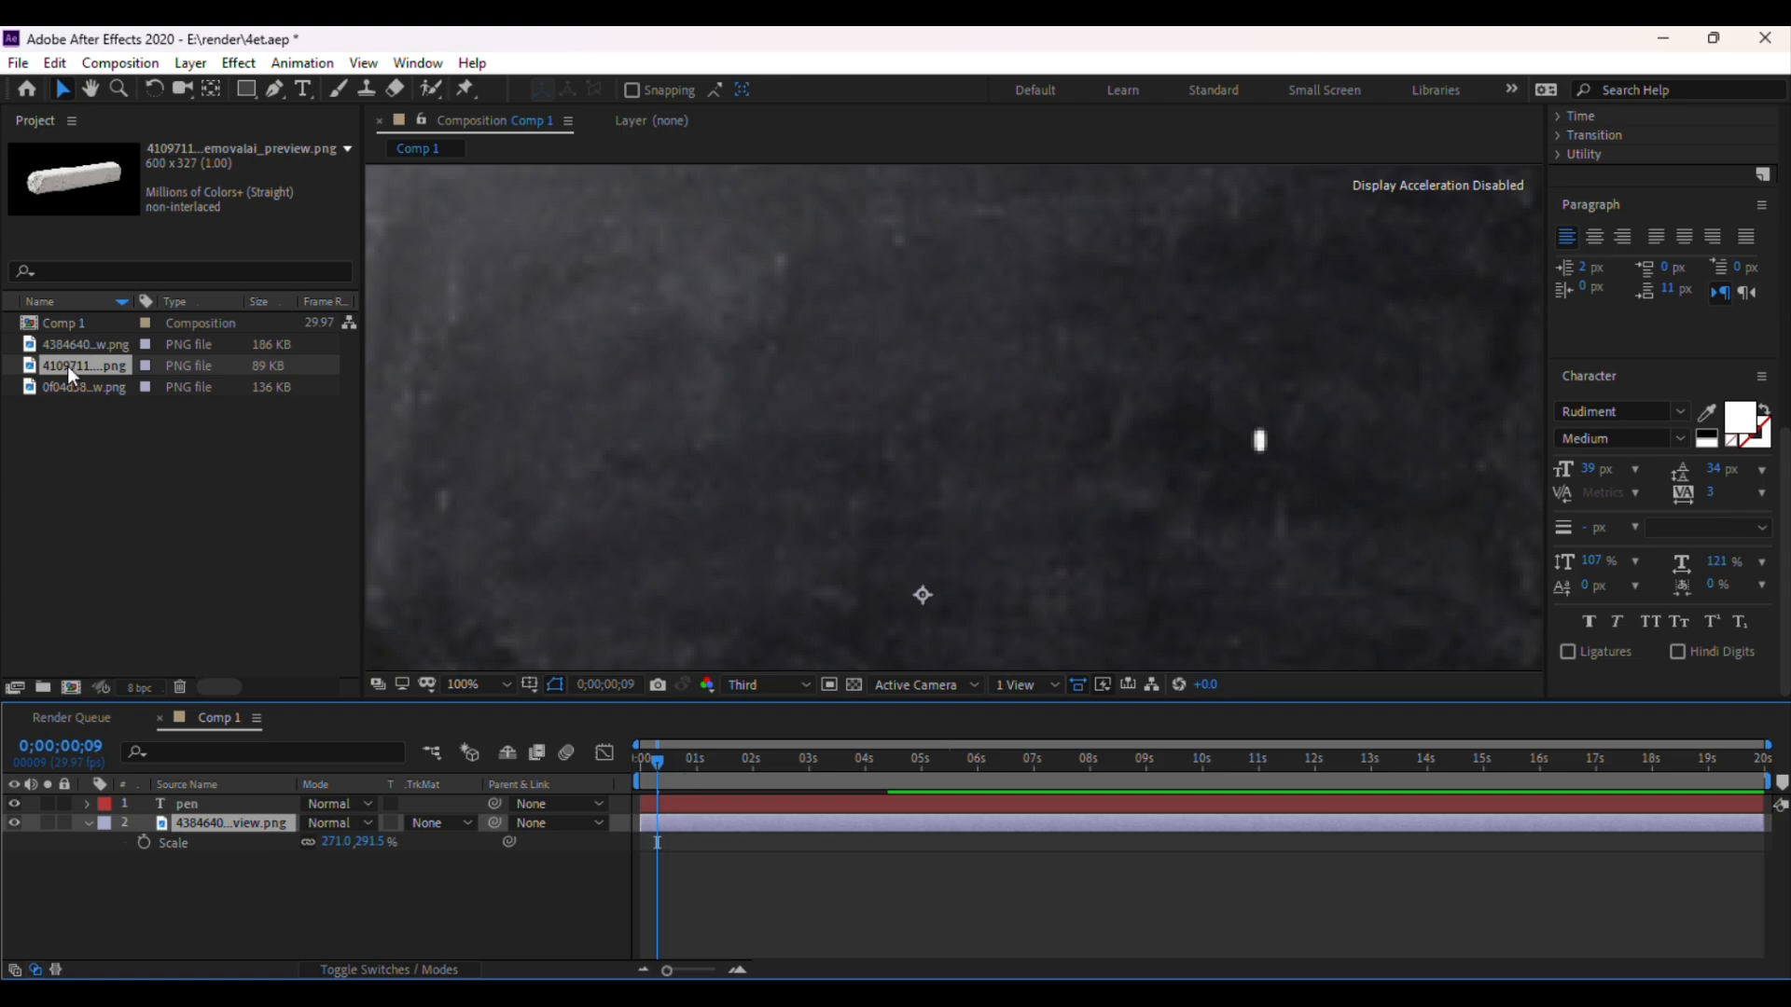
left_click_drag(67, 366, 1315, 442)
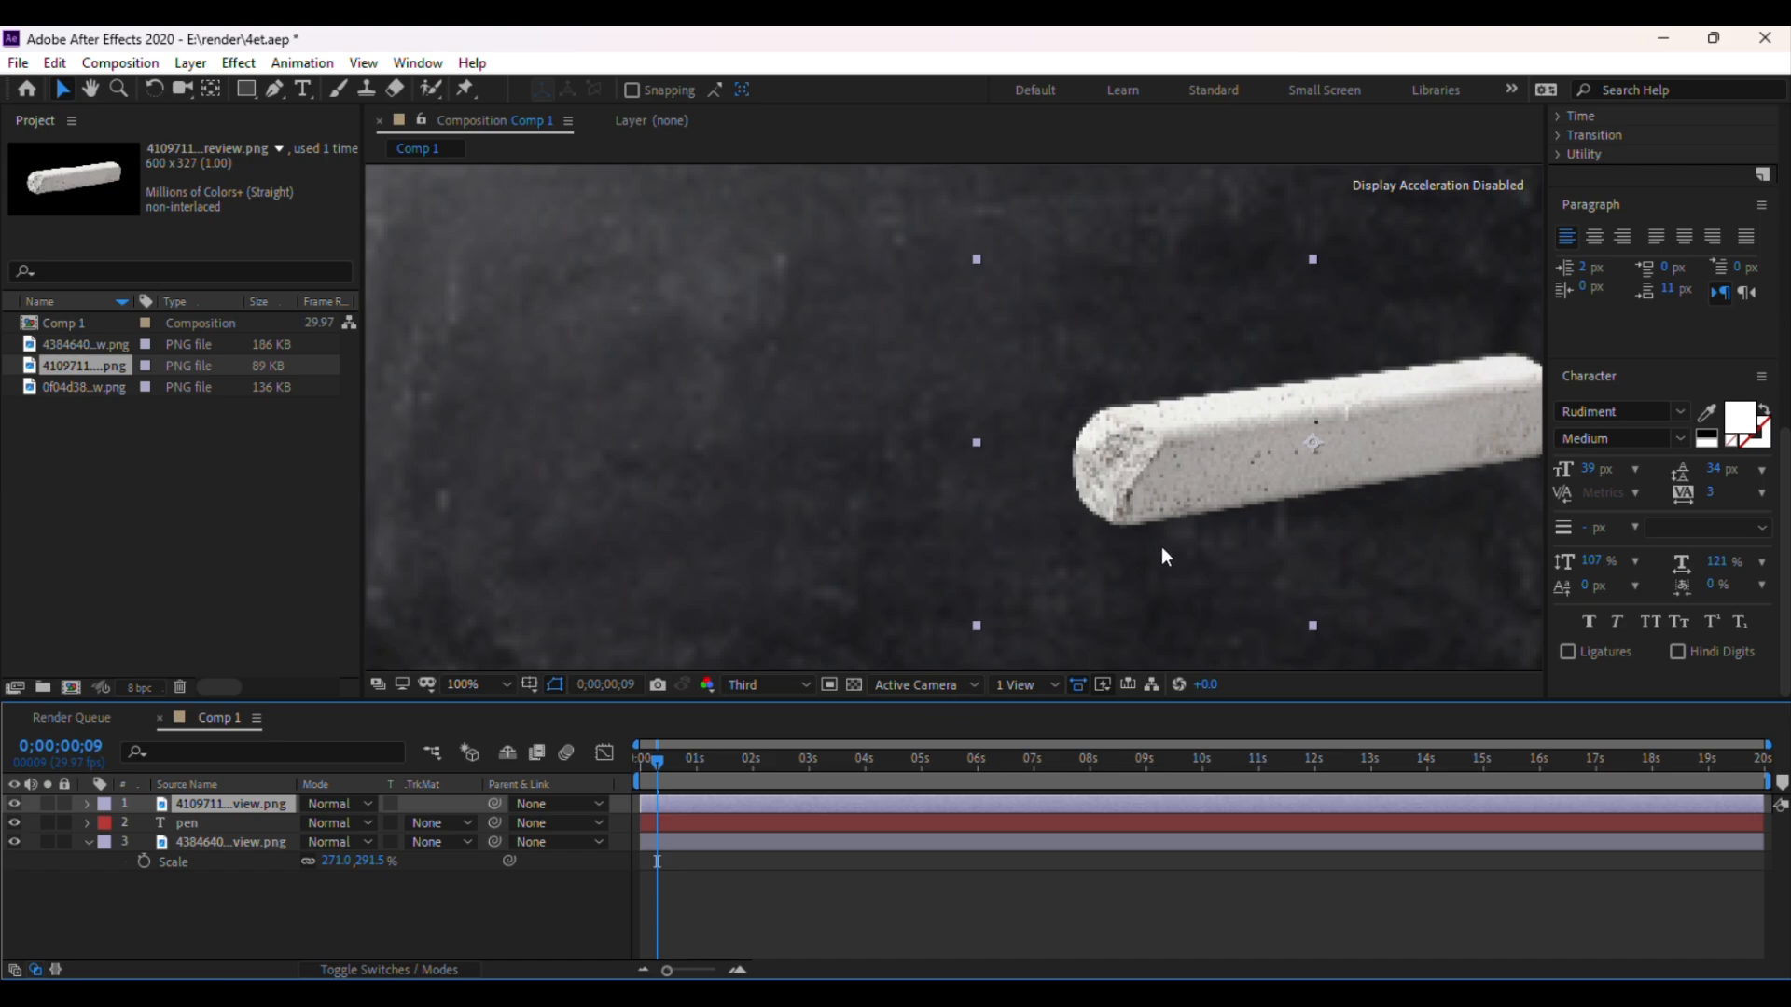
Flip the chalk layer horizontally and set the preview resolution to Half
left_click_drag(1317, 440, 1216, 535)
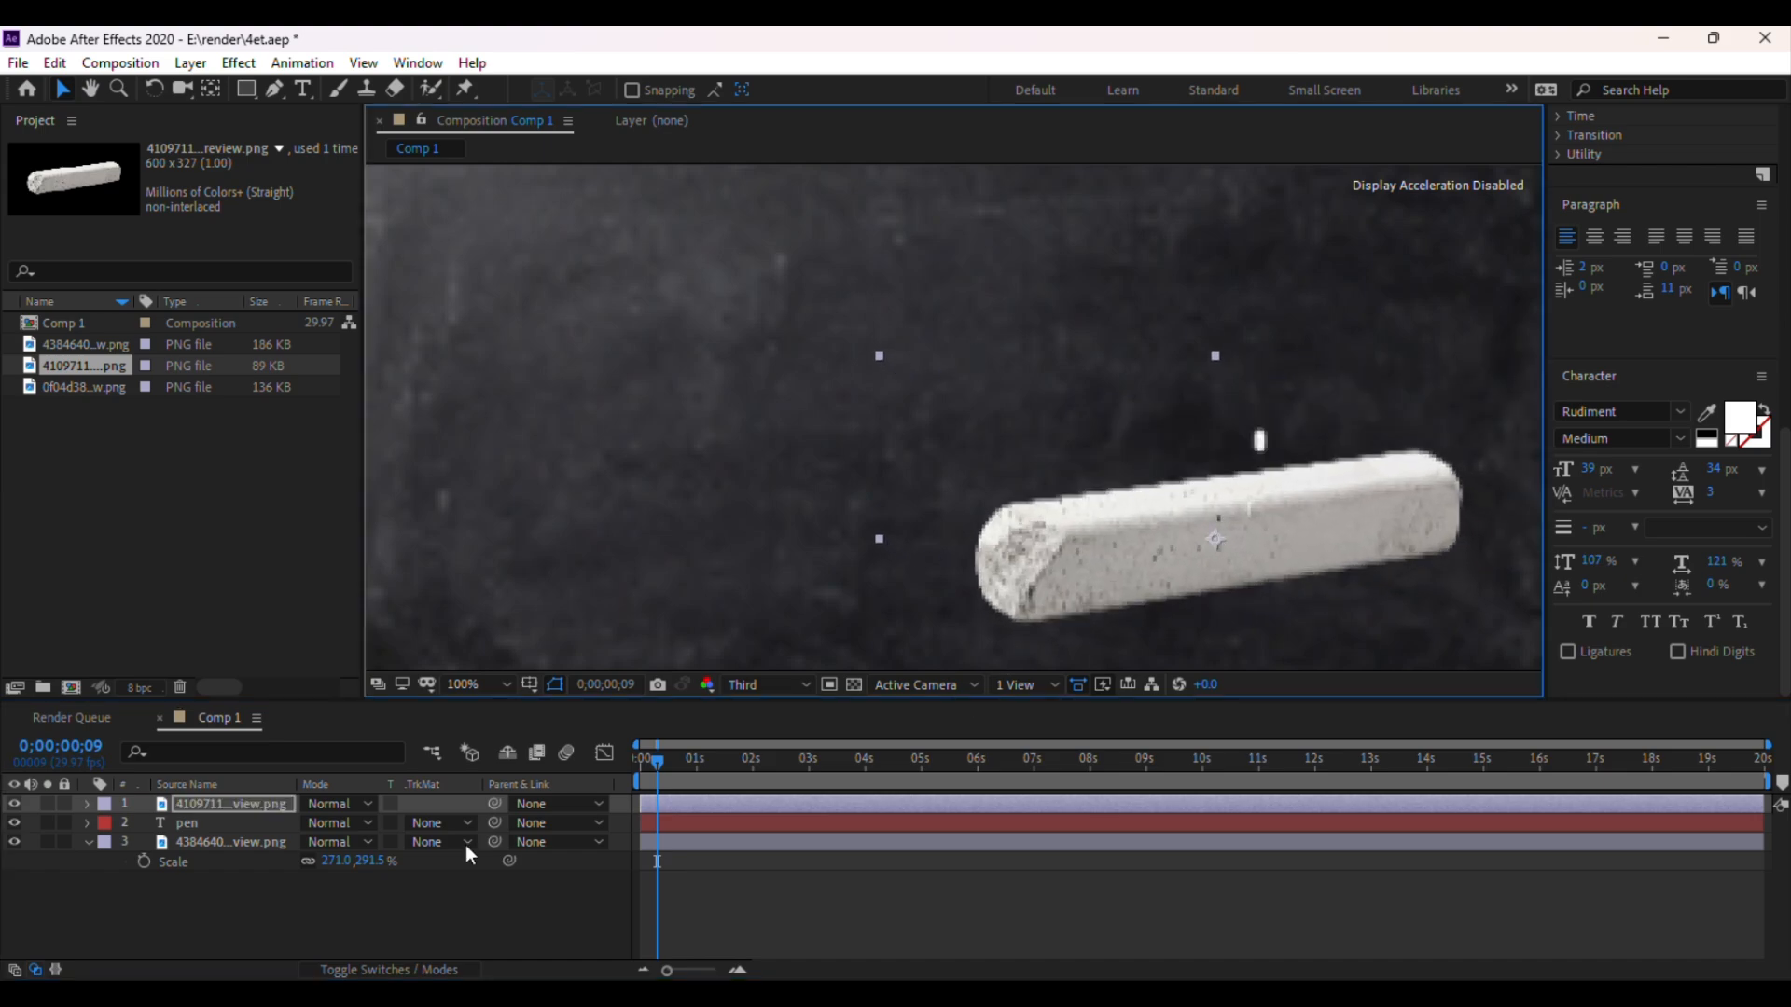
right_click(227, 800)
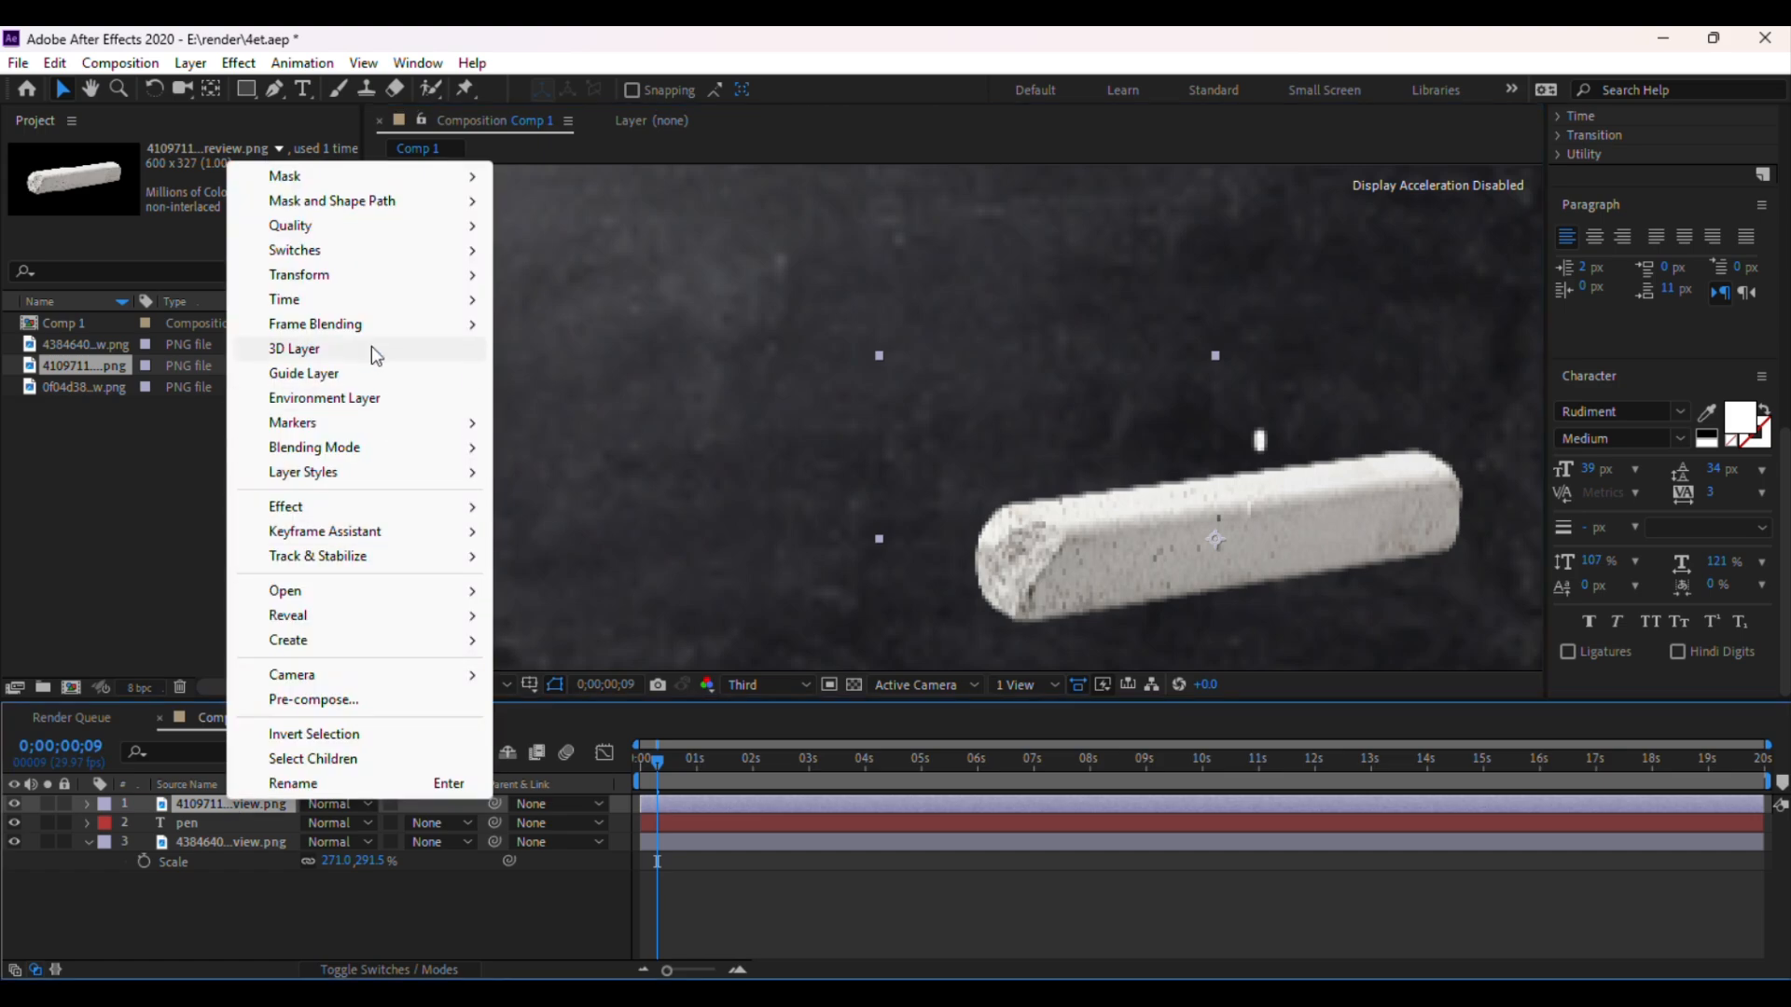
mouse_move(382, 274)
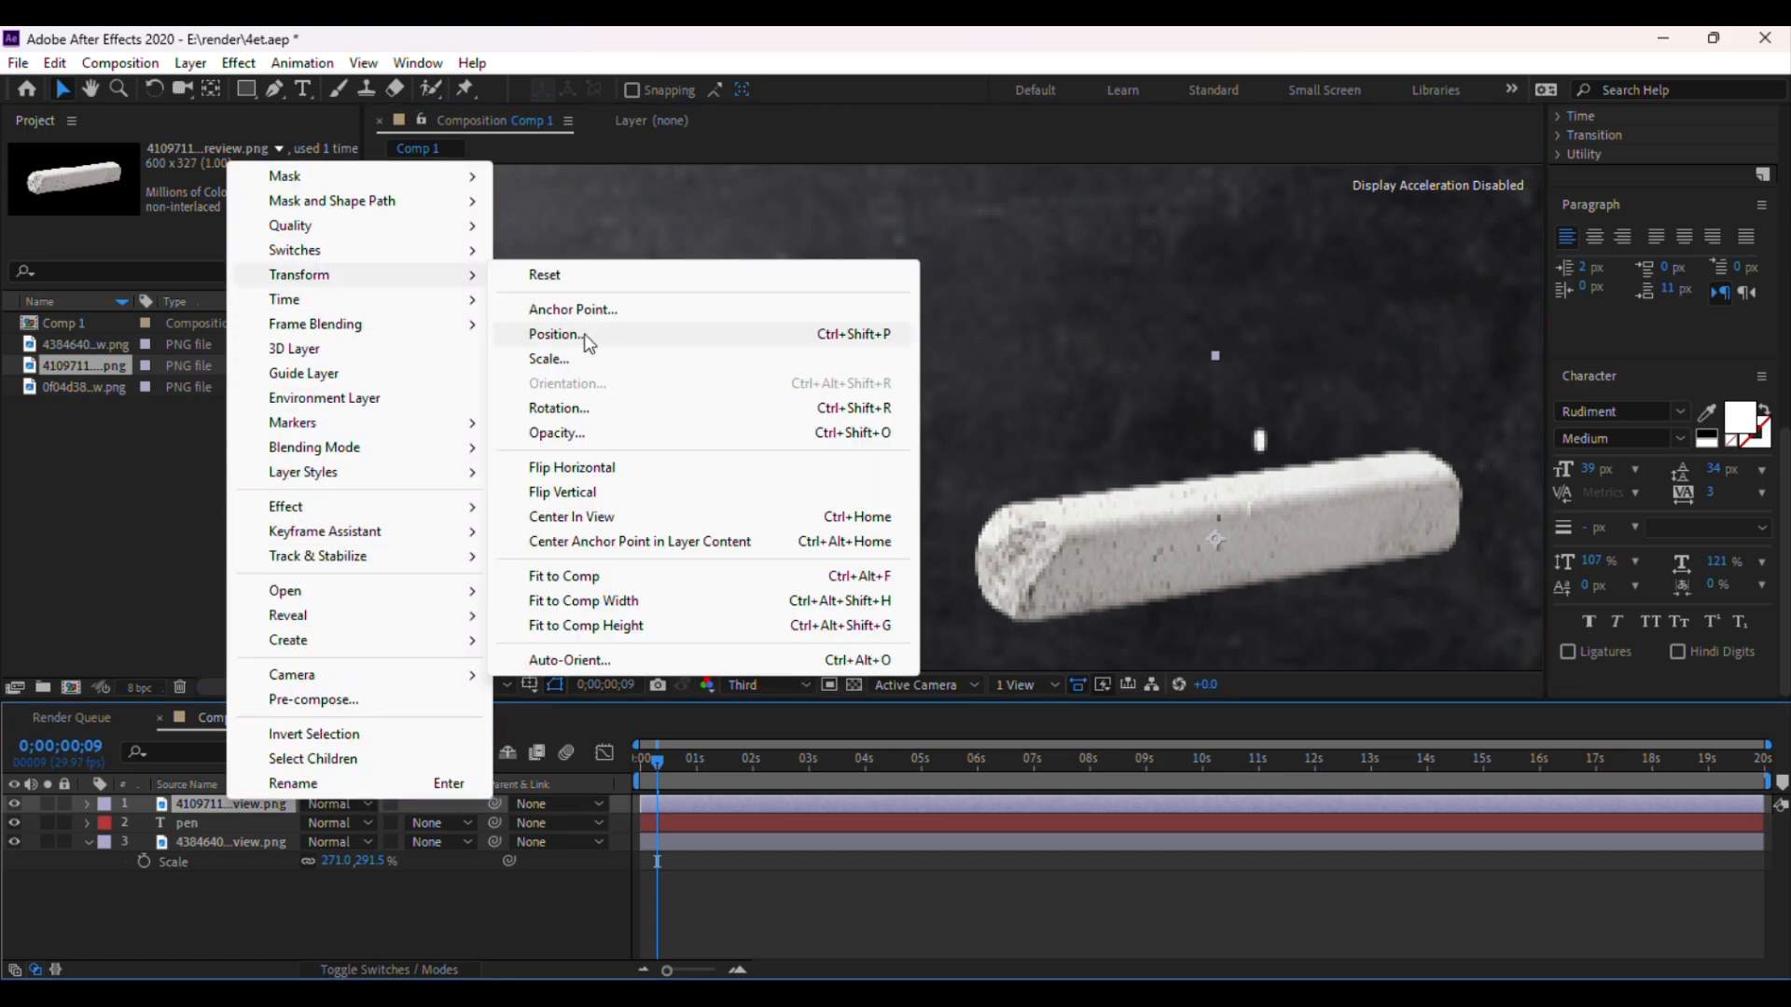
left_click(623, 471)
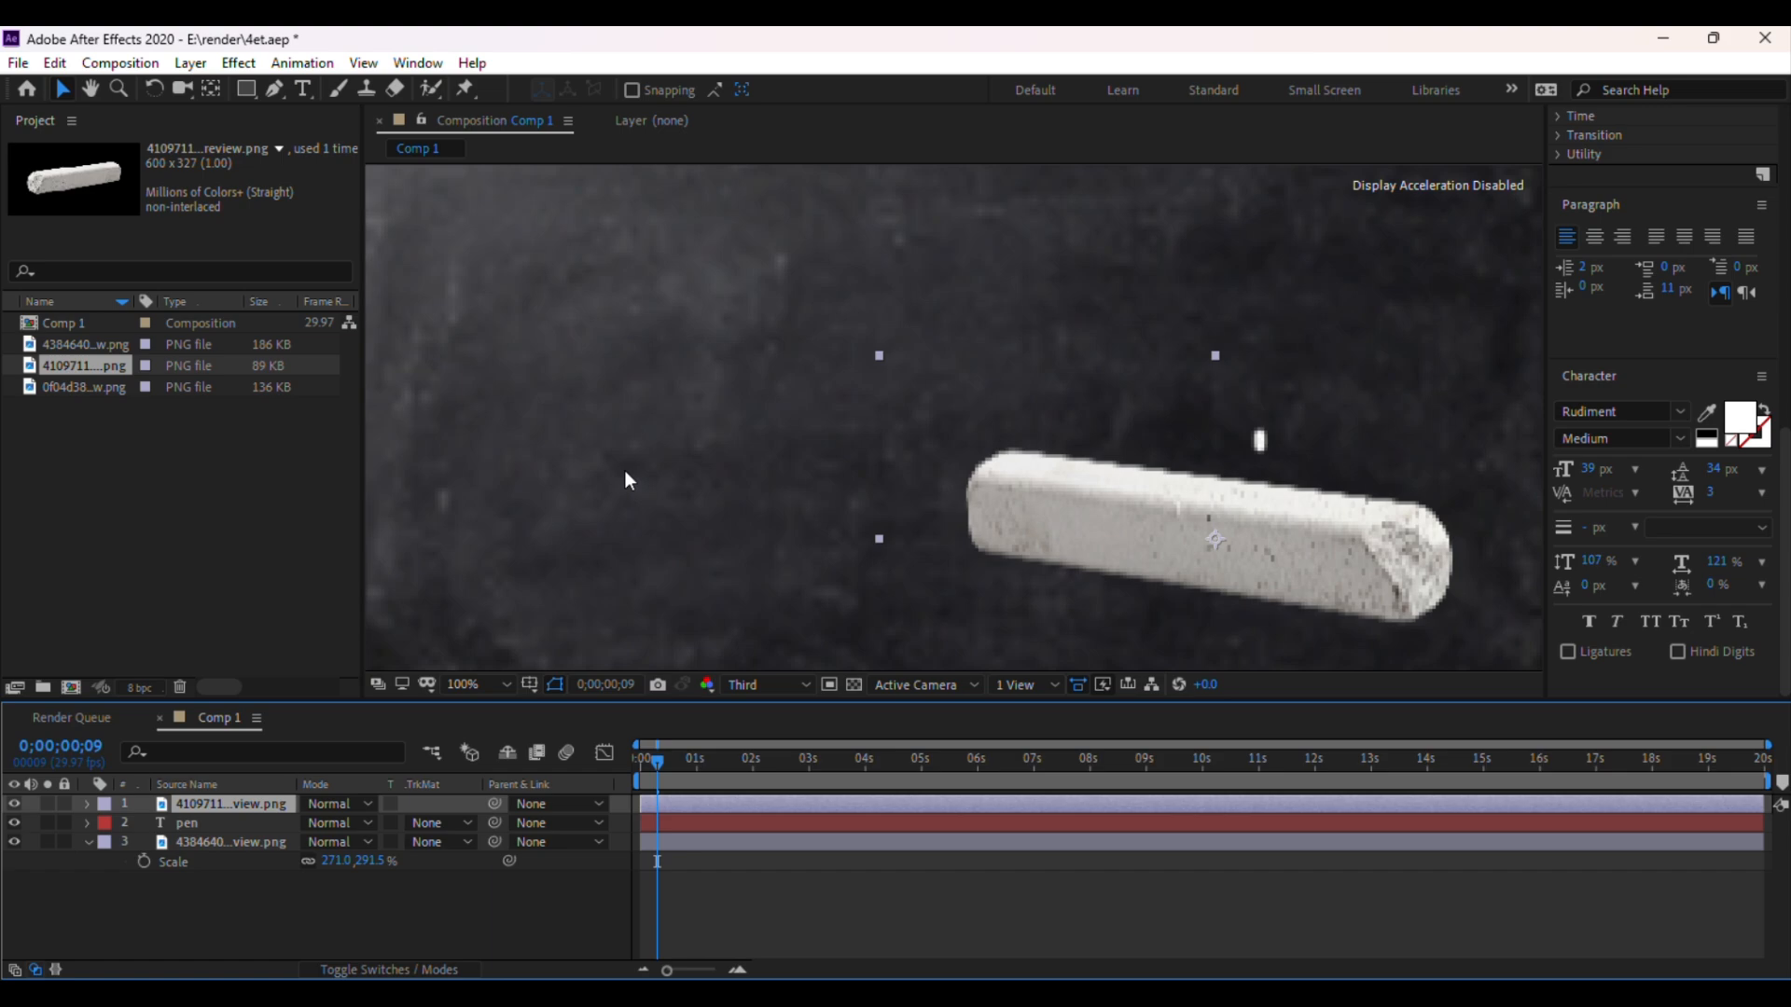
left_click(756, 684)
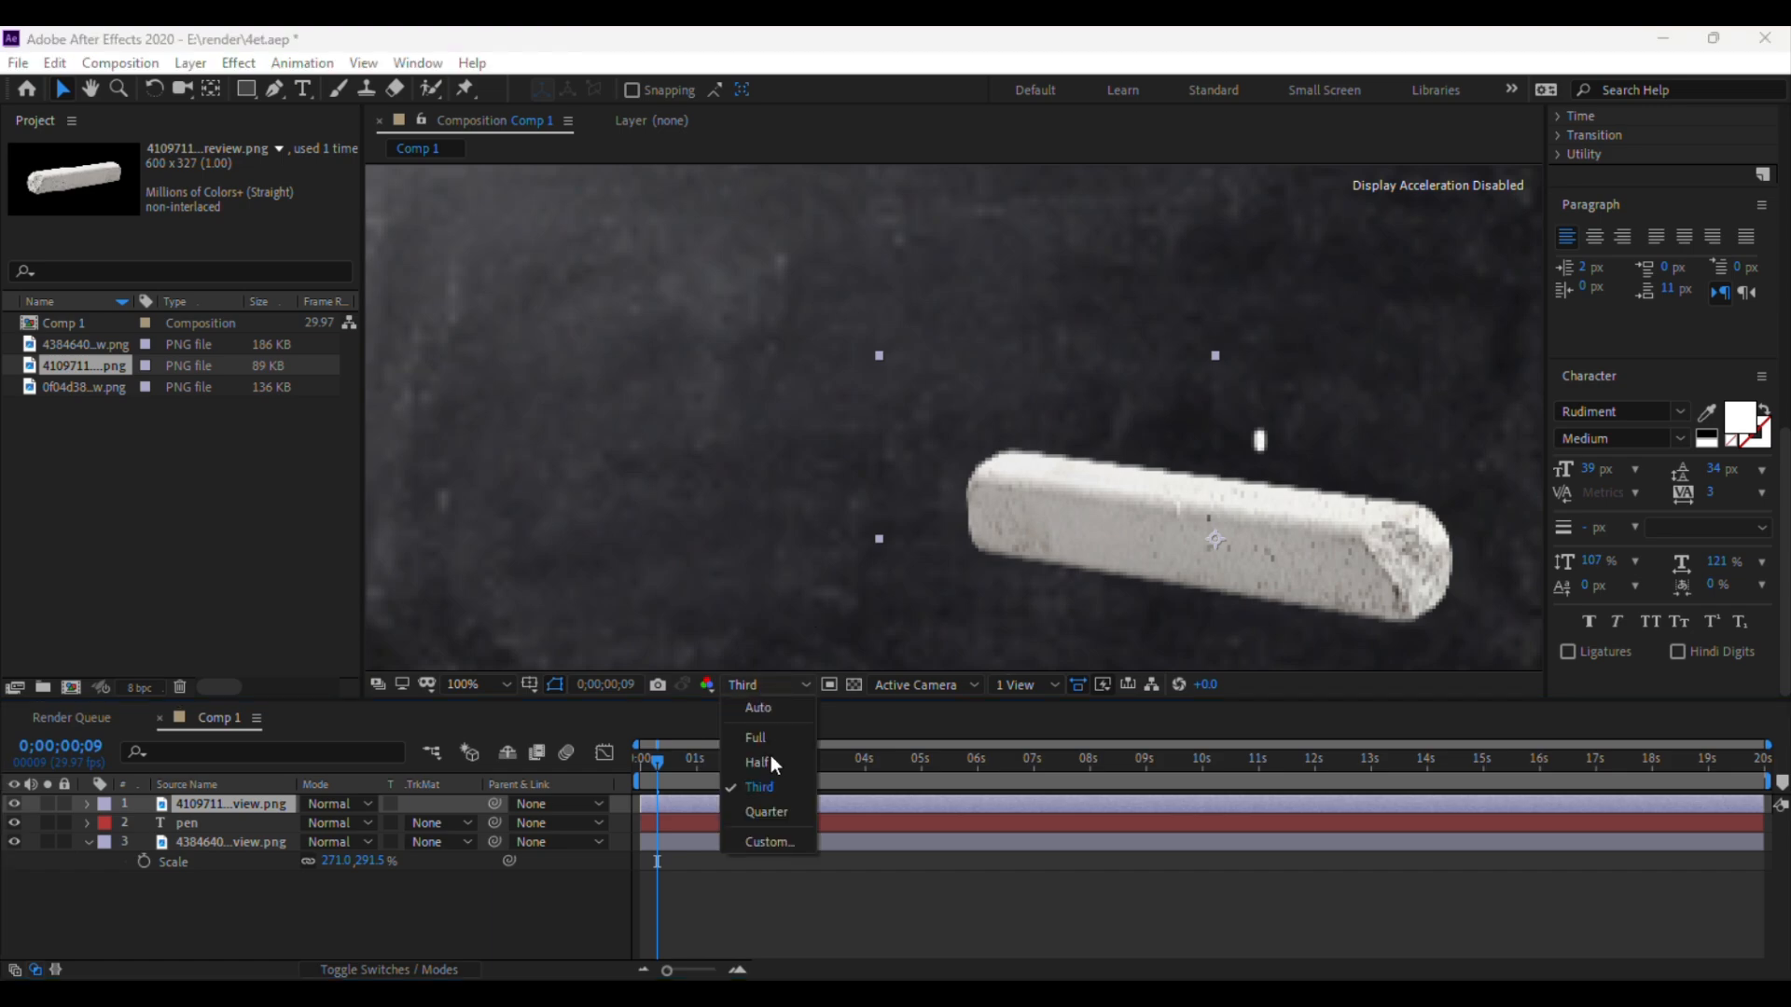
left_click(763, 761)
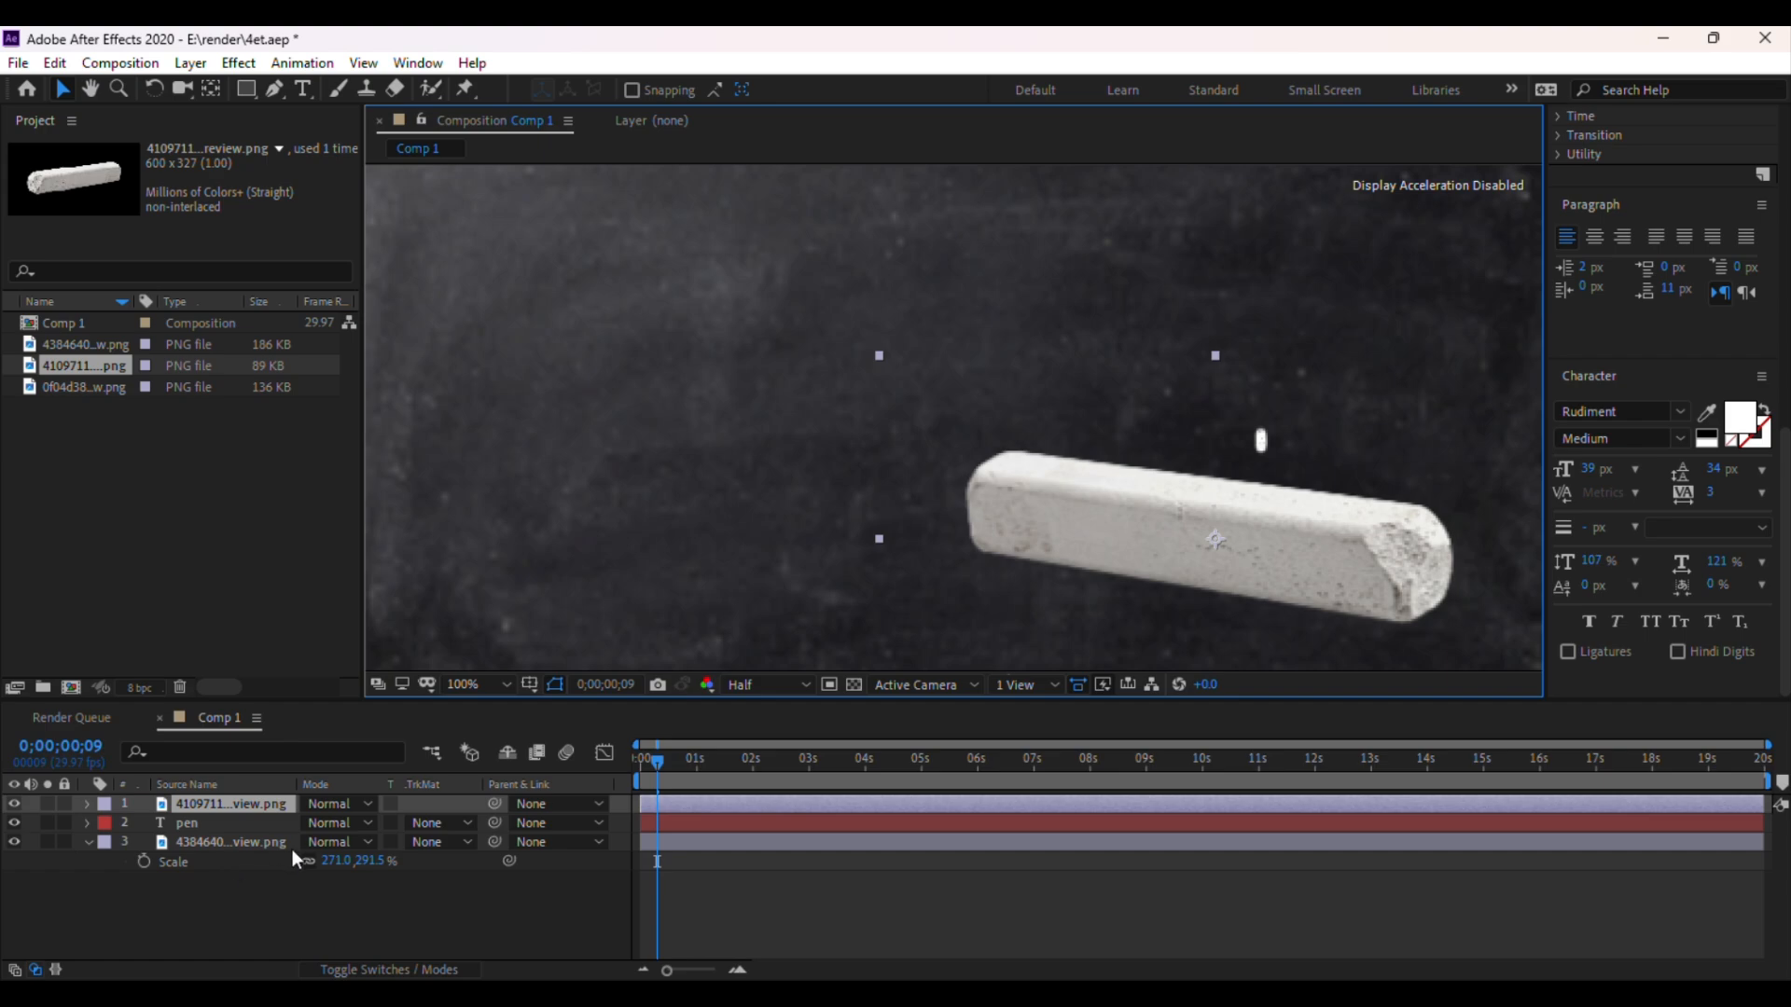
Scale the chalk layer down to 38% and move it onto the blackboard's right side
key("s")
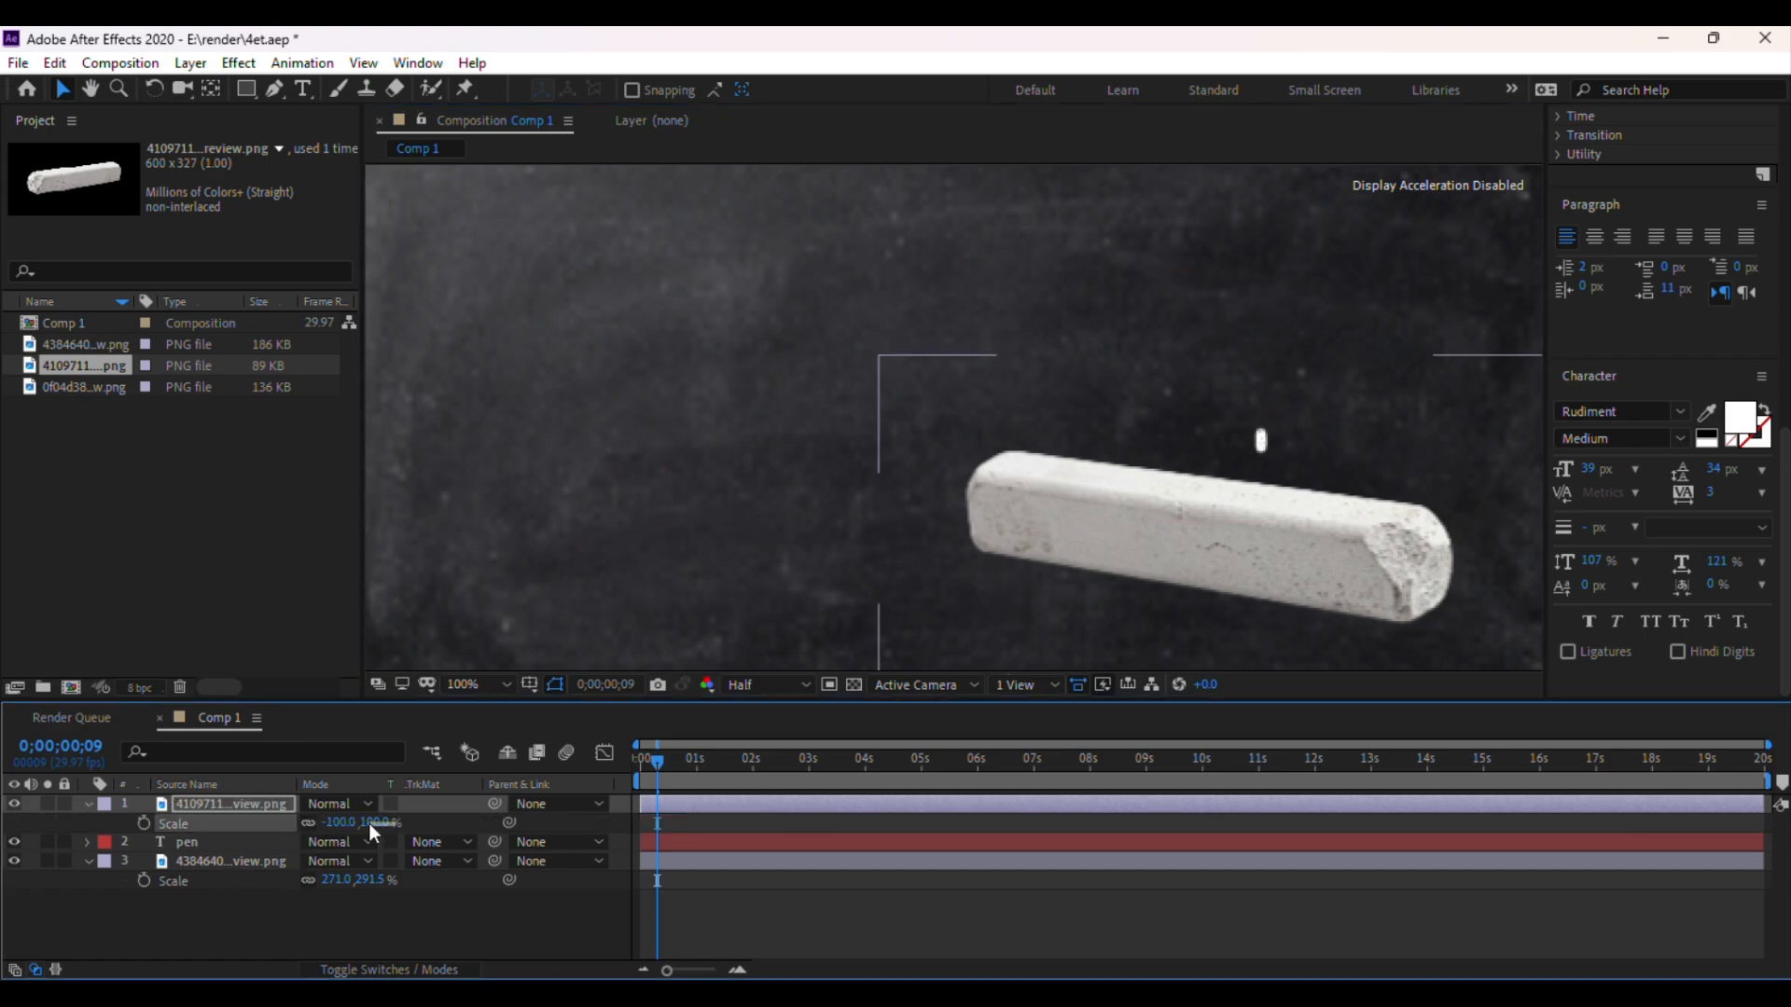
left_click_drag(369, 824, 310, 824)
left_click_drag(1217, 542, 1348, 483)
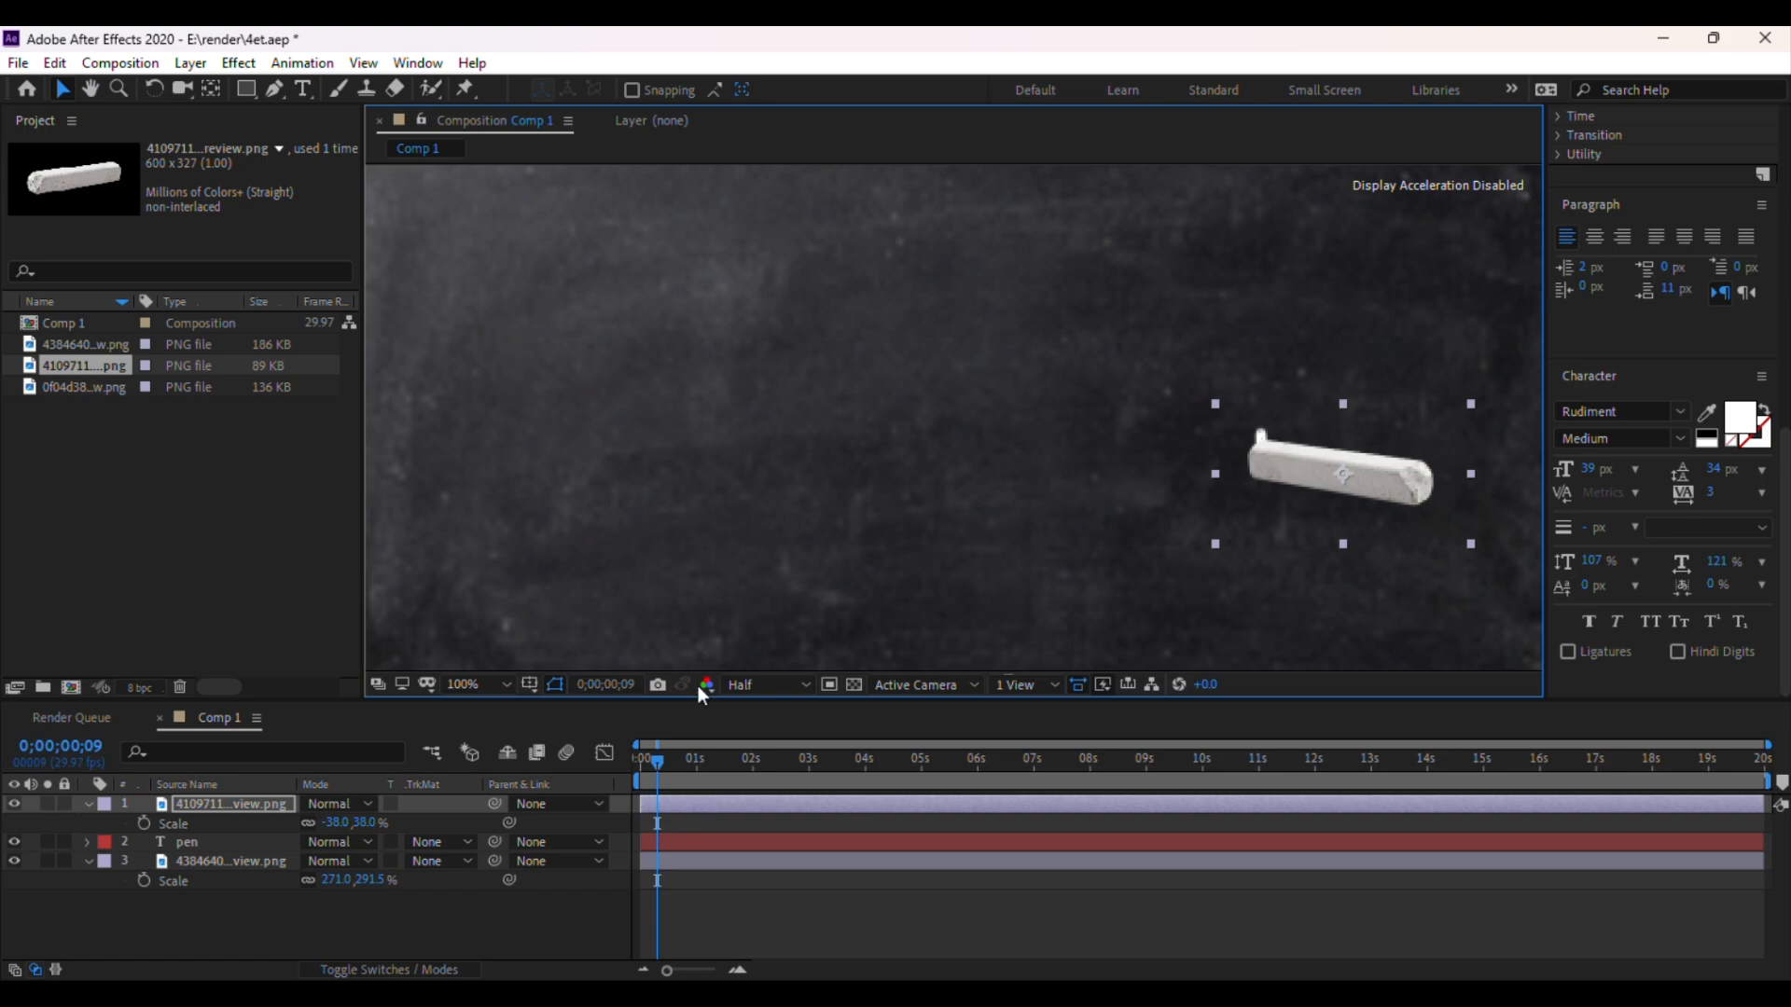
key("comma")
key("comma")
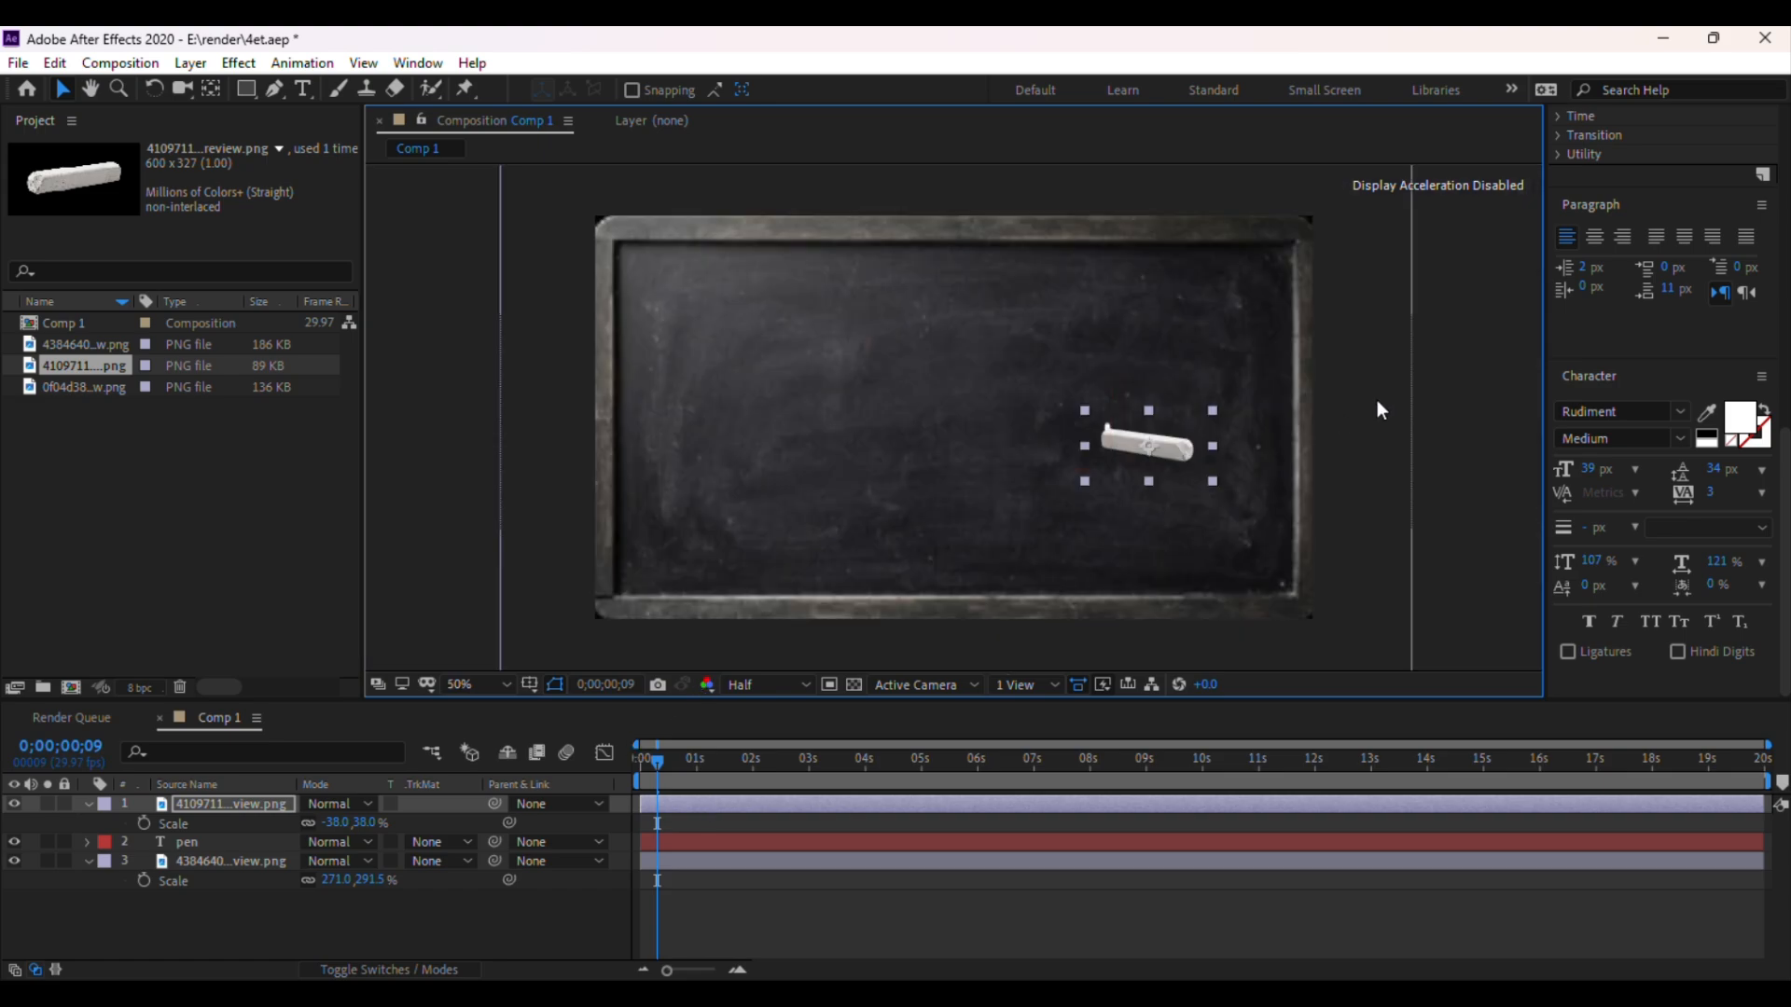
Reduce the chalk layer's scale to 31% and nudge its position slightly
left_click(1262, 411)
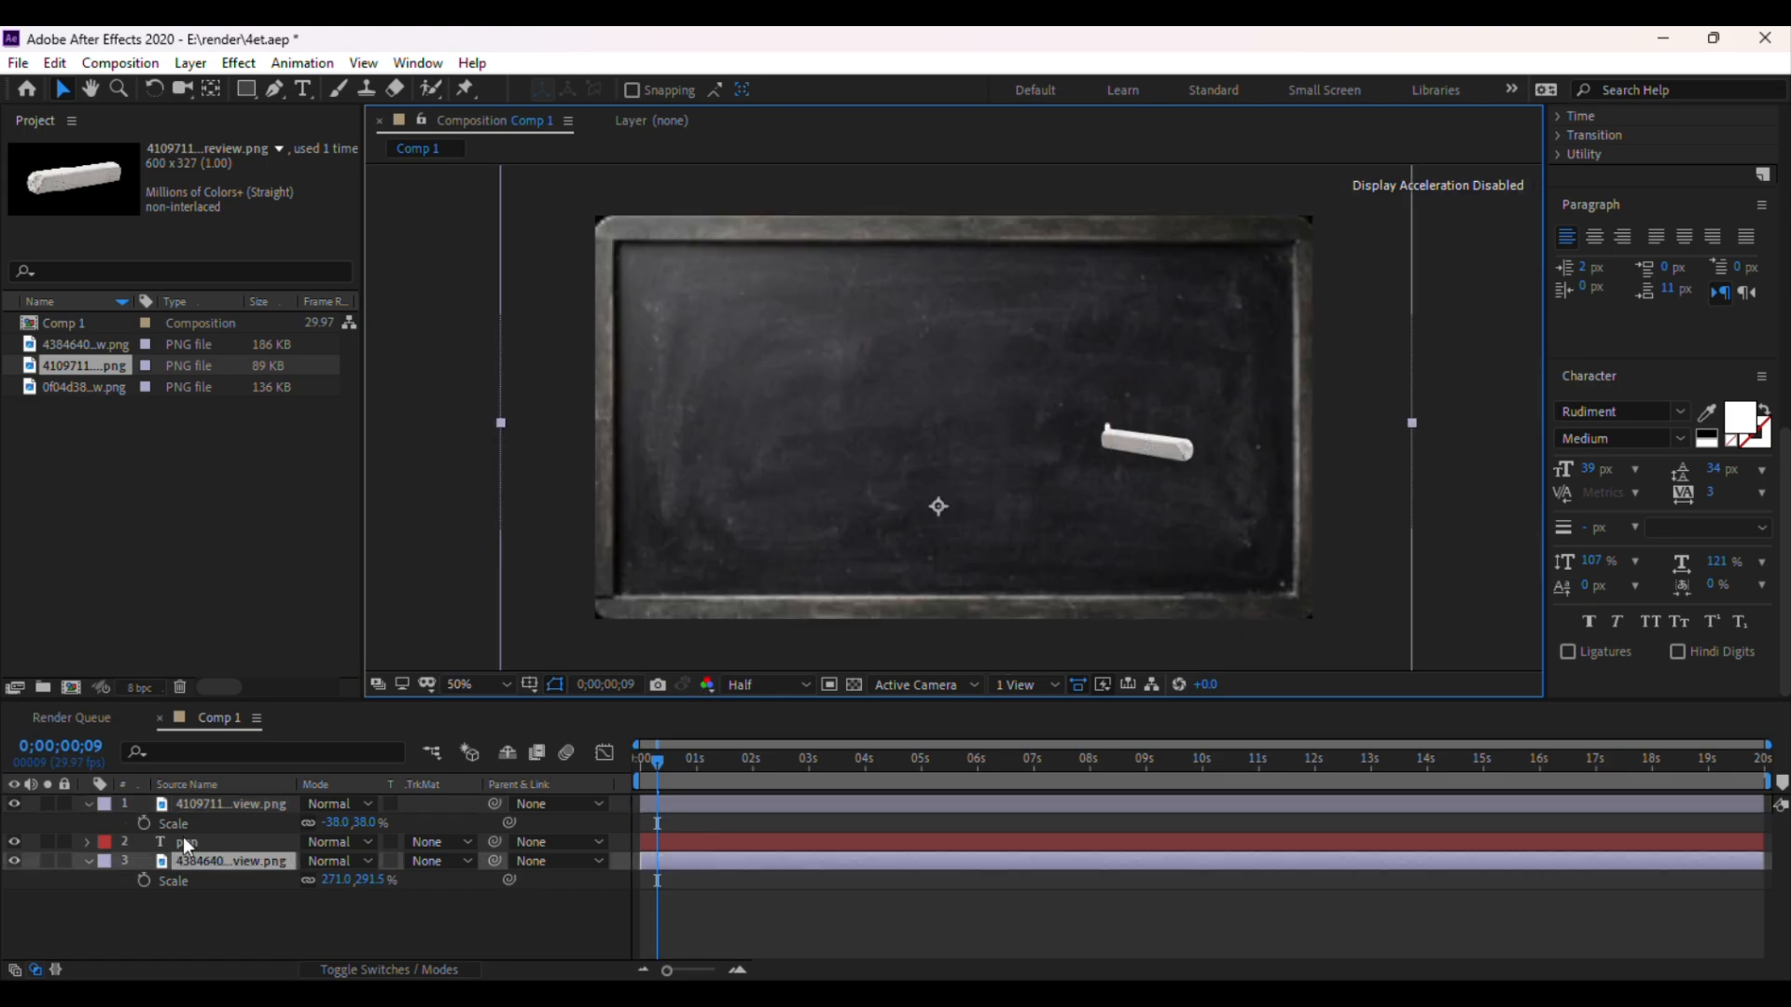
left_click(215, 807)
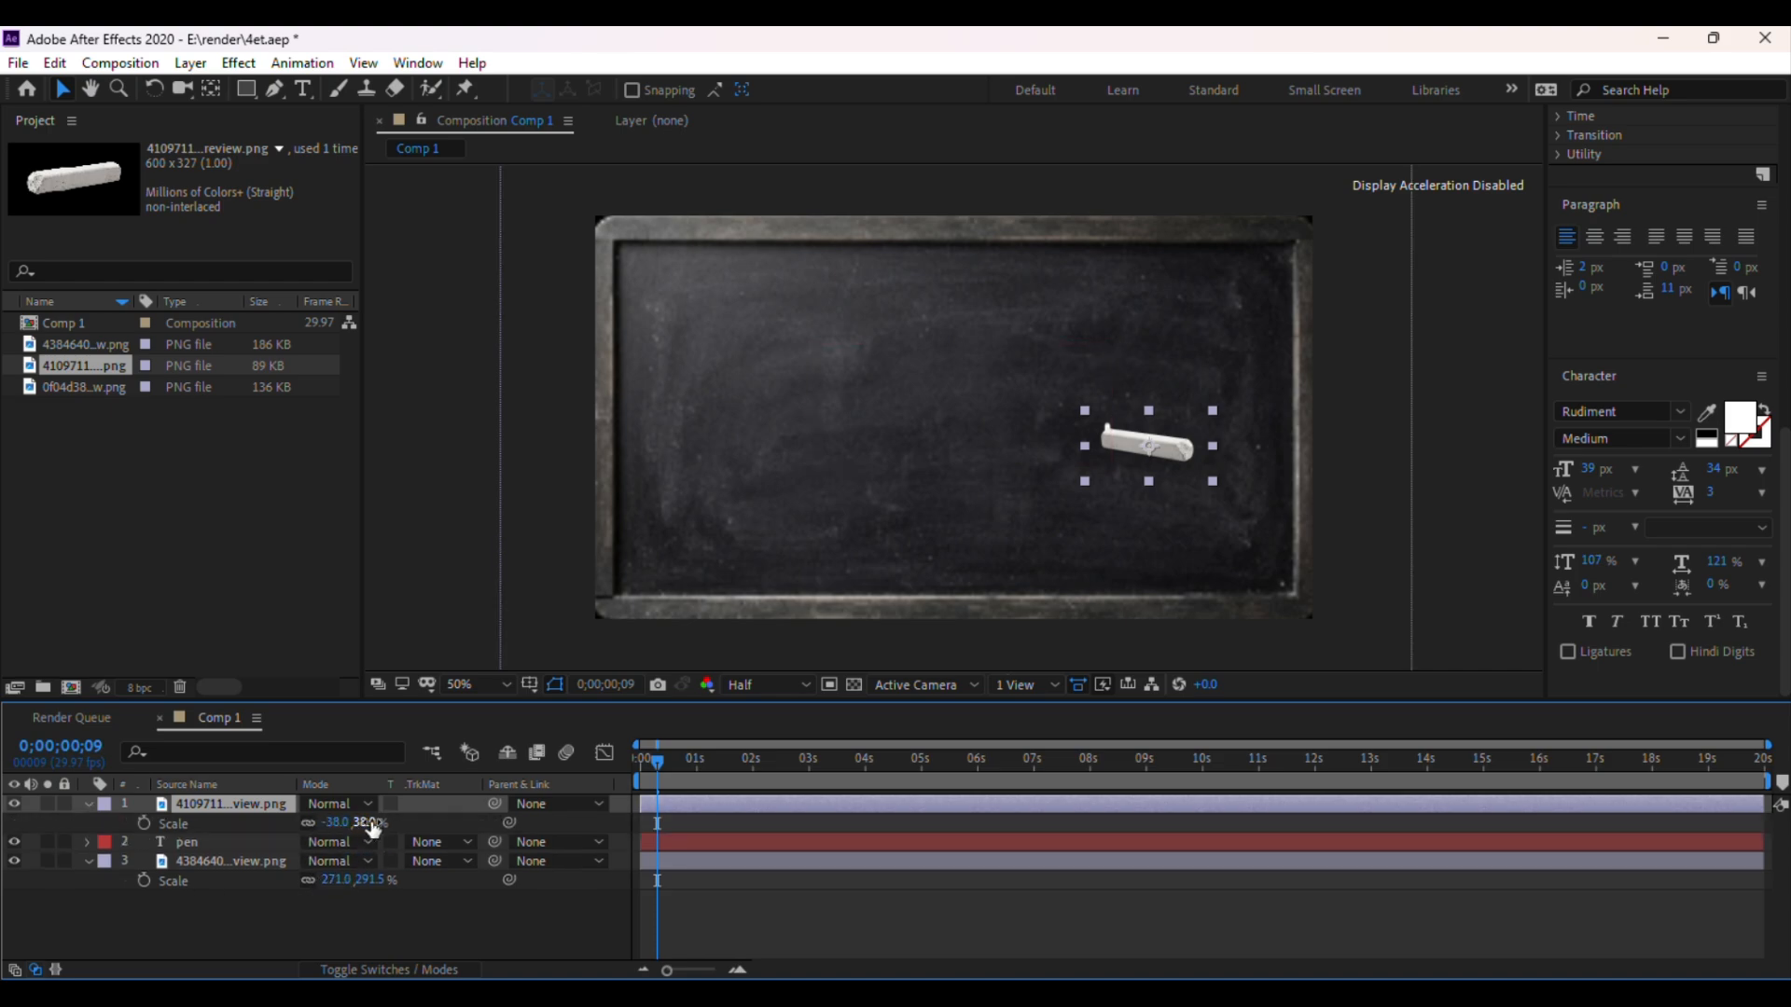
left_click_drag(371, 827, 369, 824)
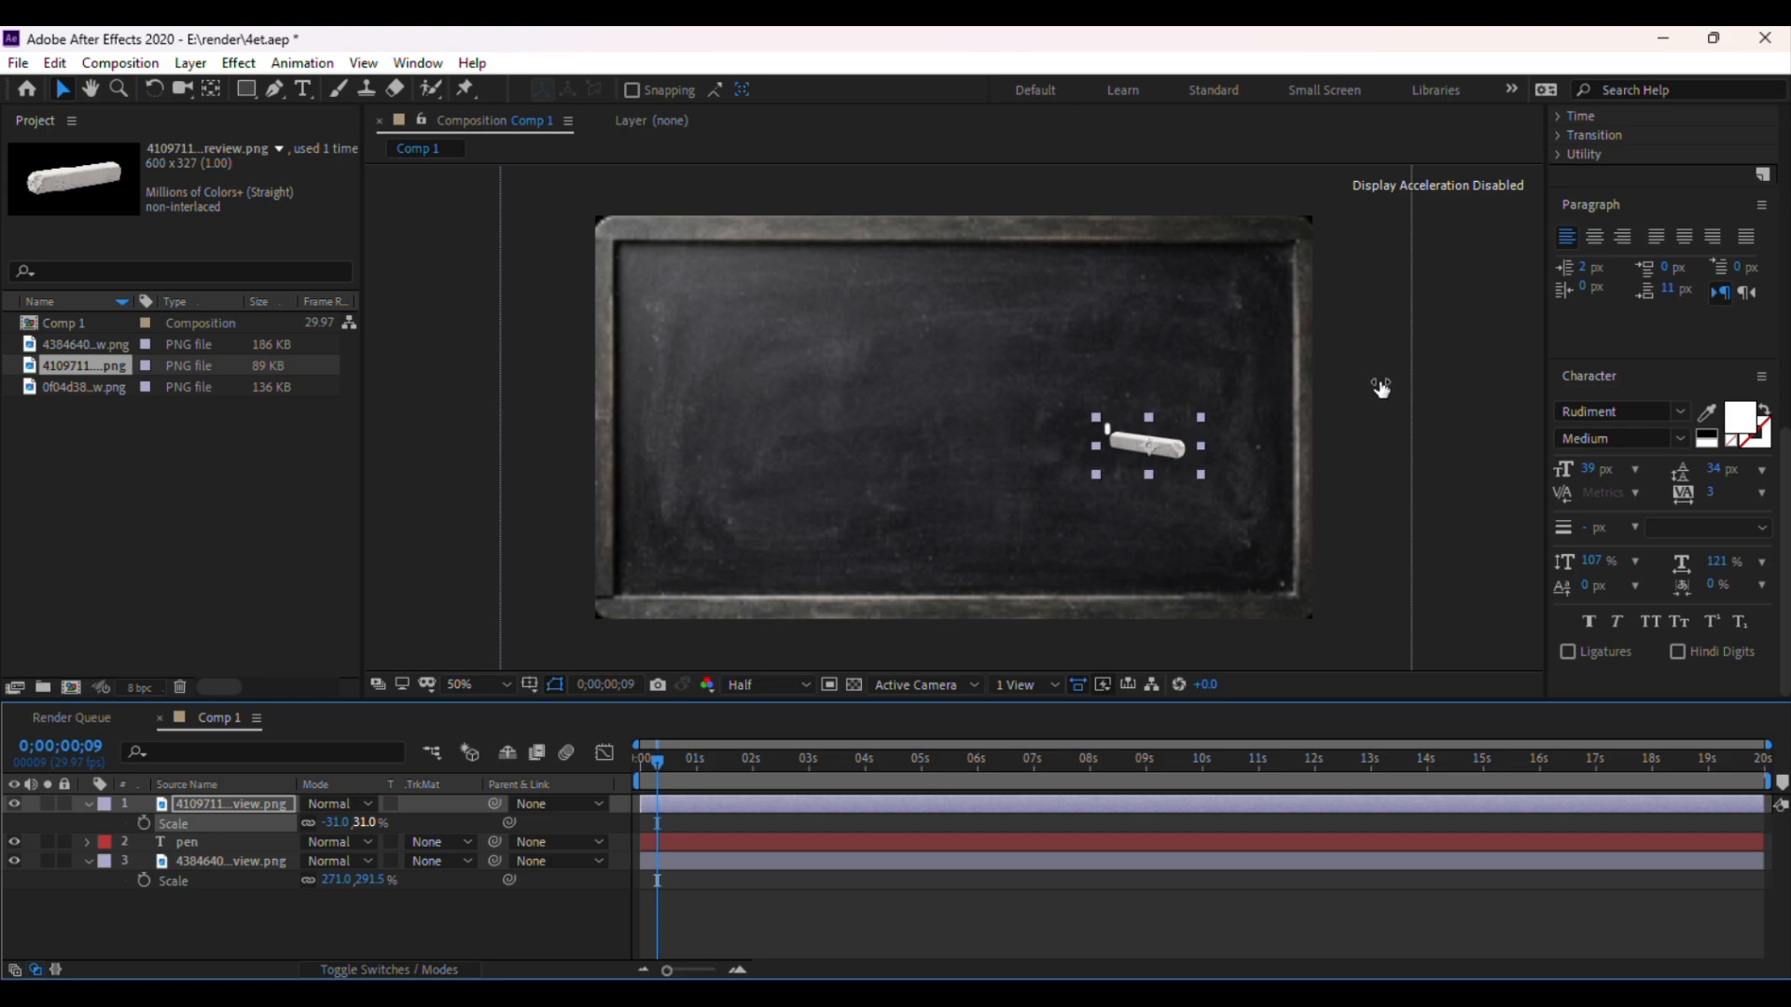
left_click(1195, 480)
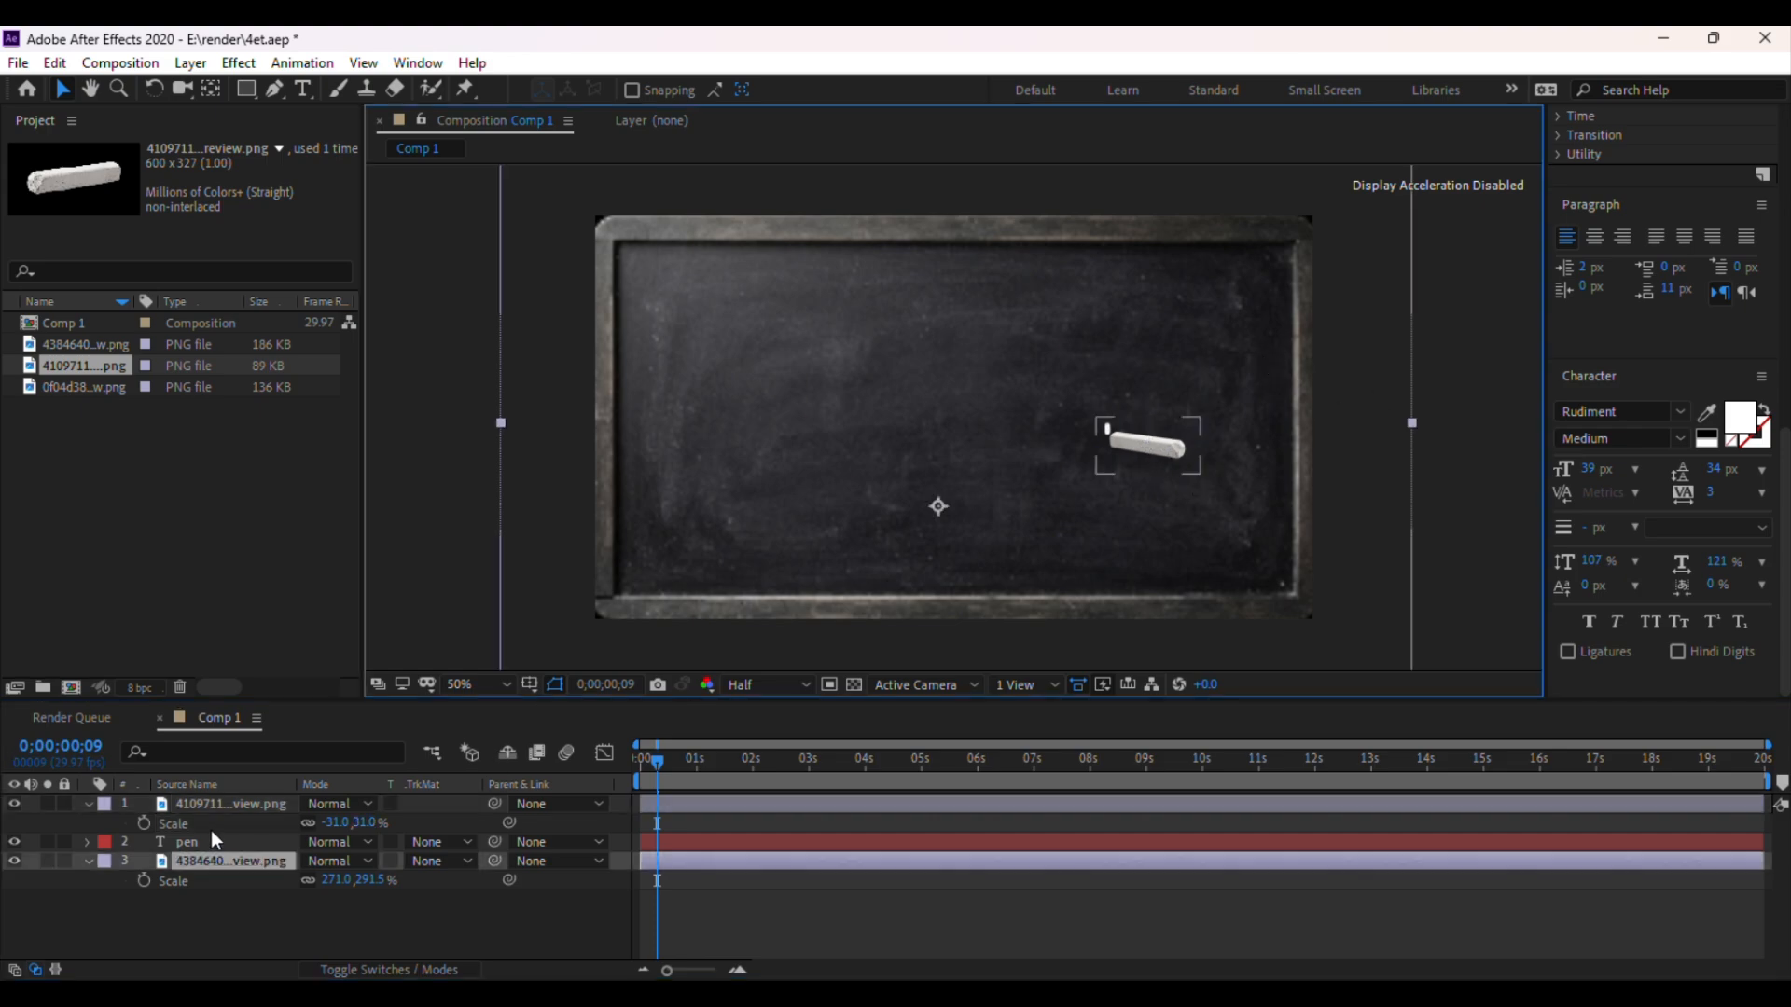
left_click(221, 807)
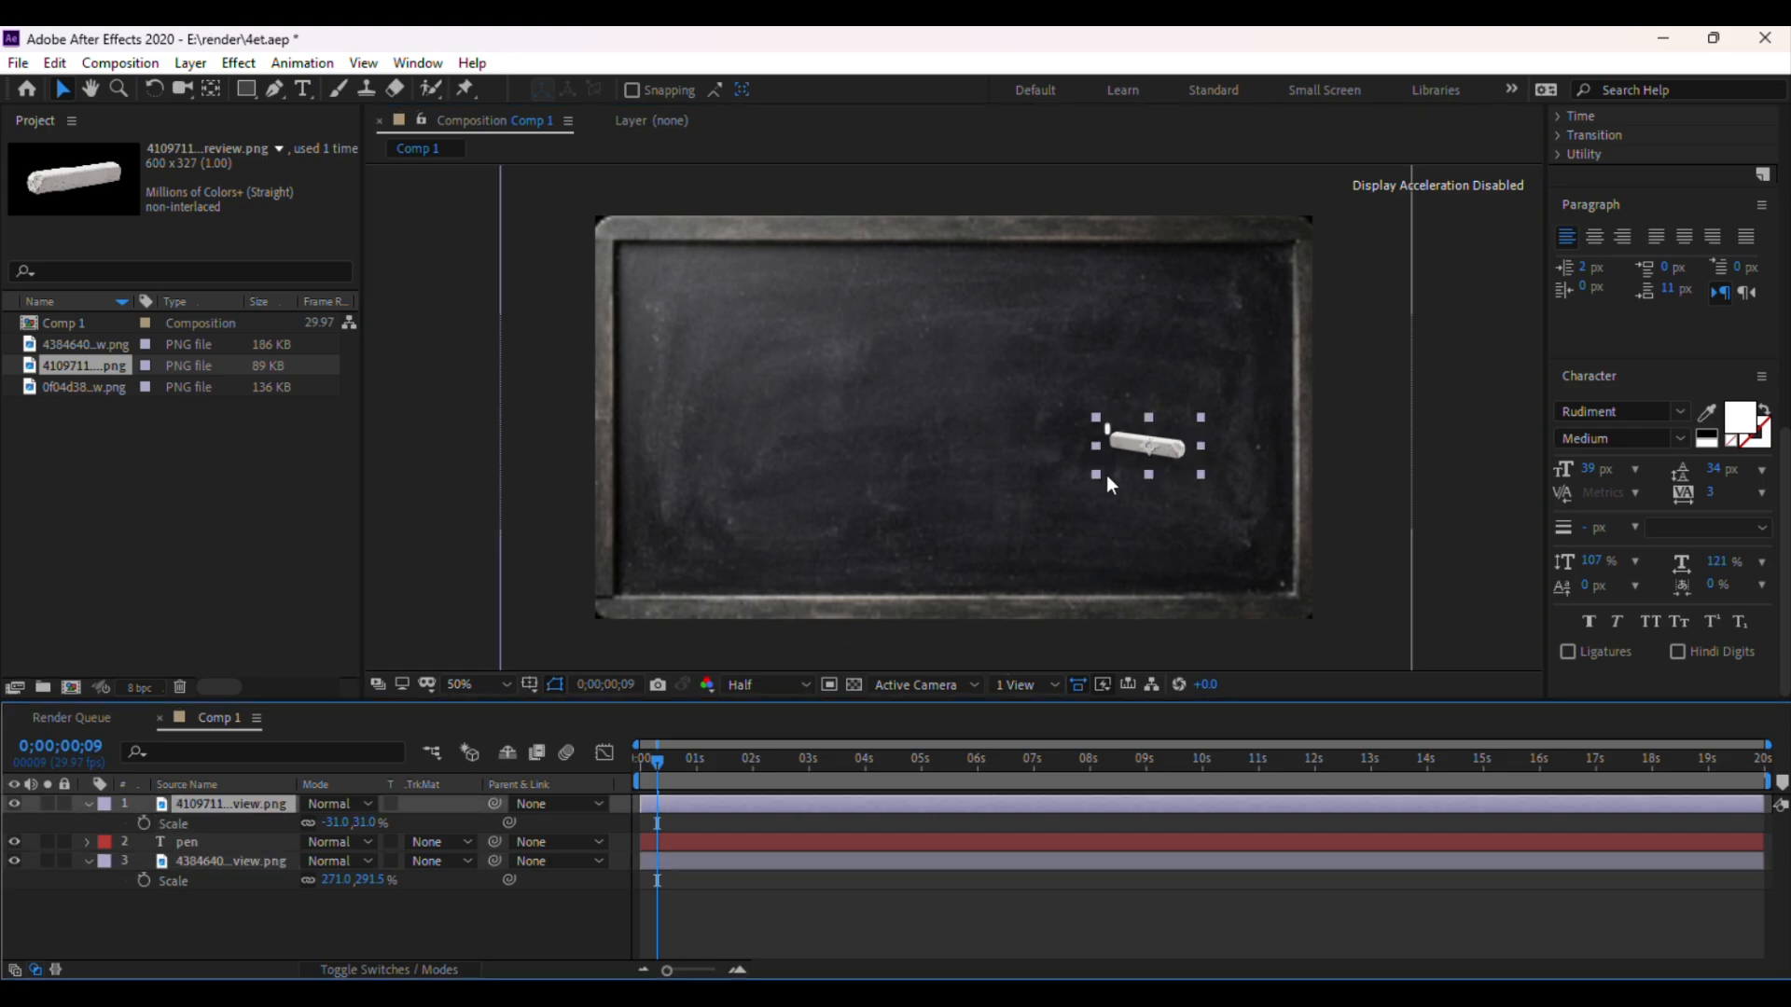
left_click_drag(1150, 448, 1148, 451)
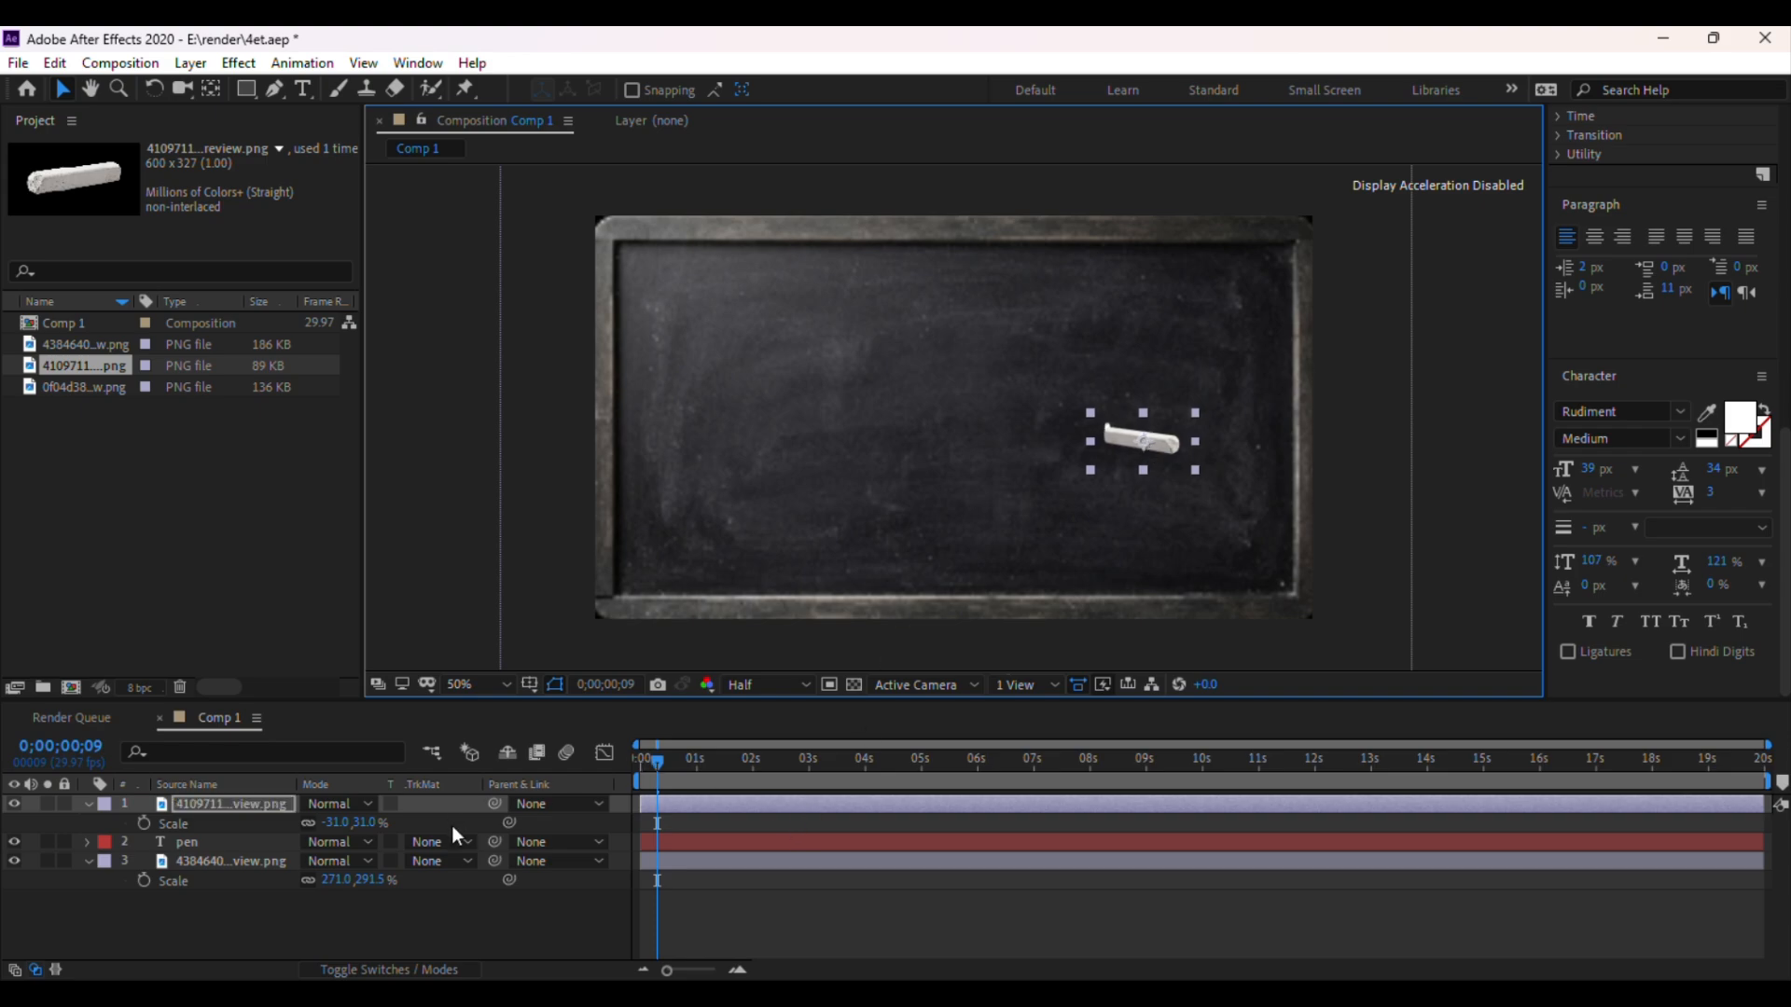
Keyframe the chalk's Position at 0;00;00;09, then move the chalk up along the p stroke at 0;00;00;11
key("p")
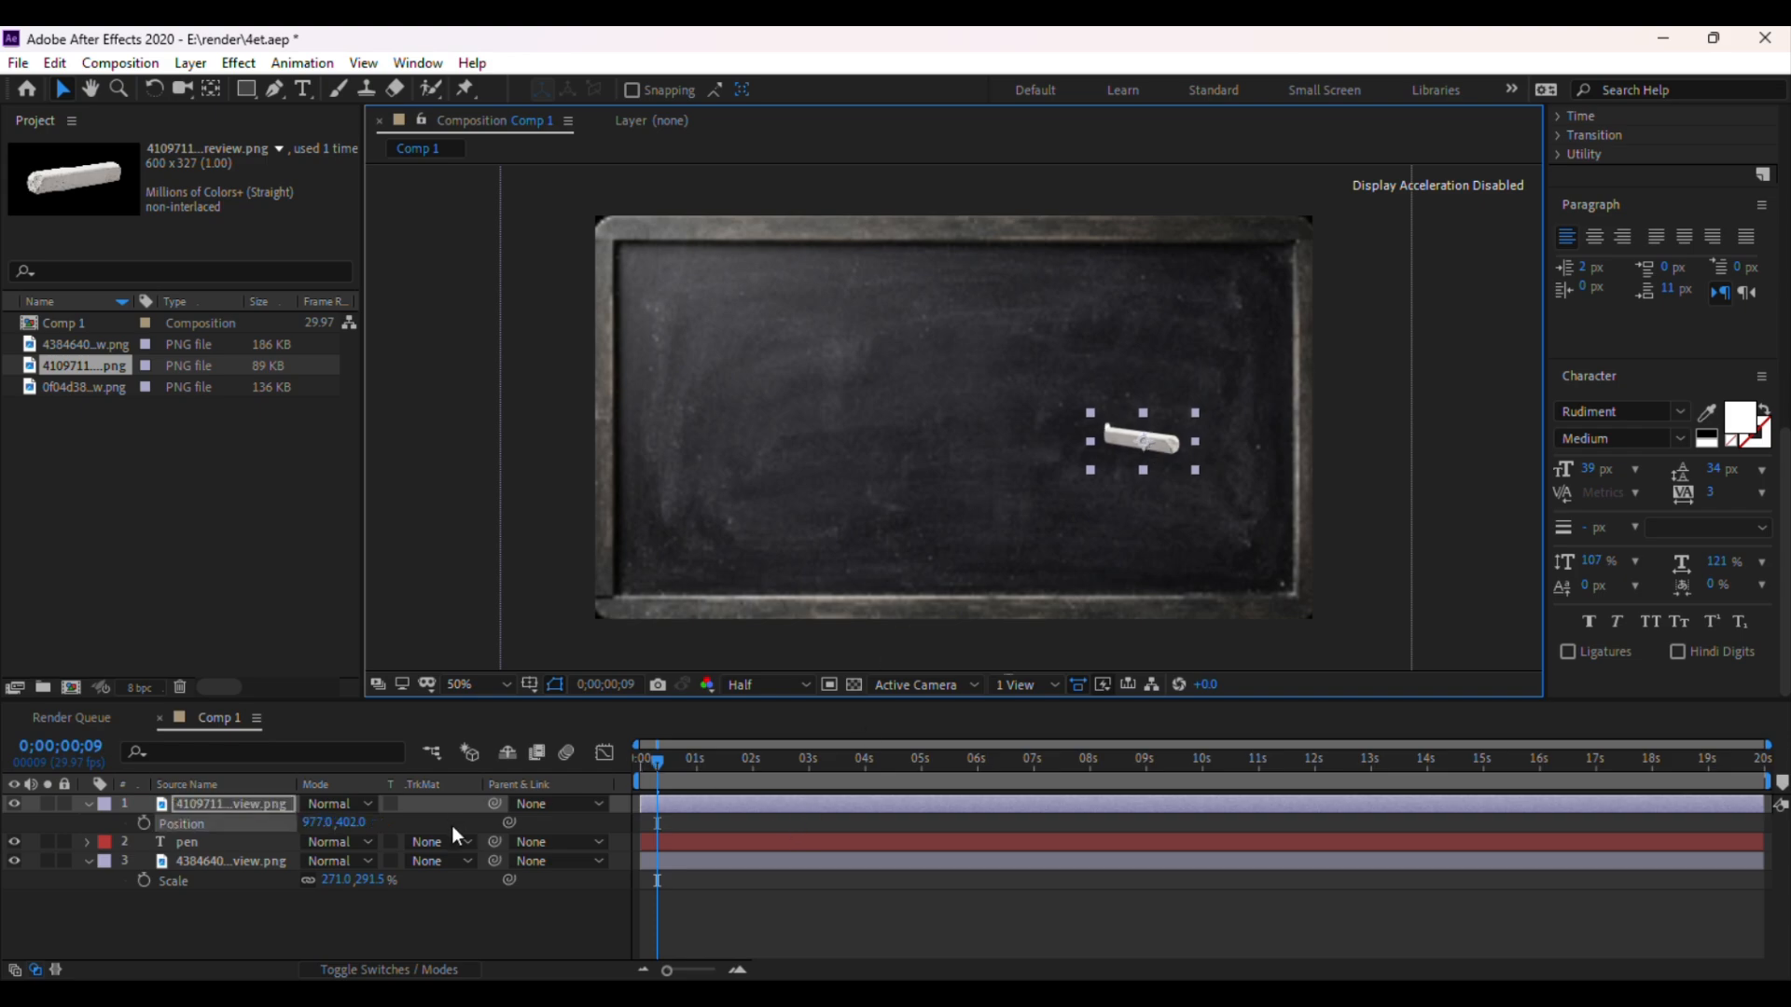
left_click(143, 822)
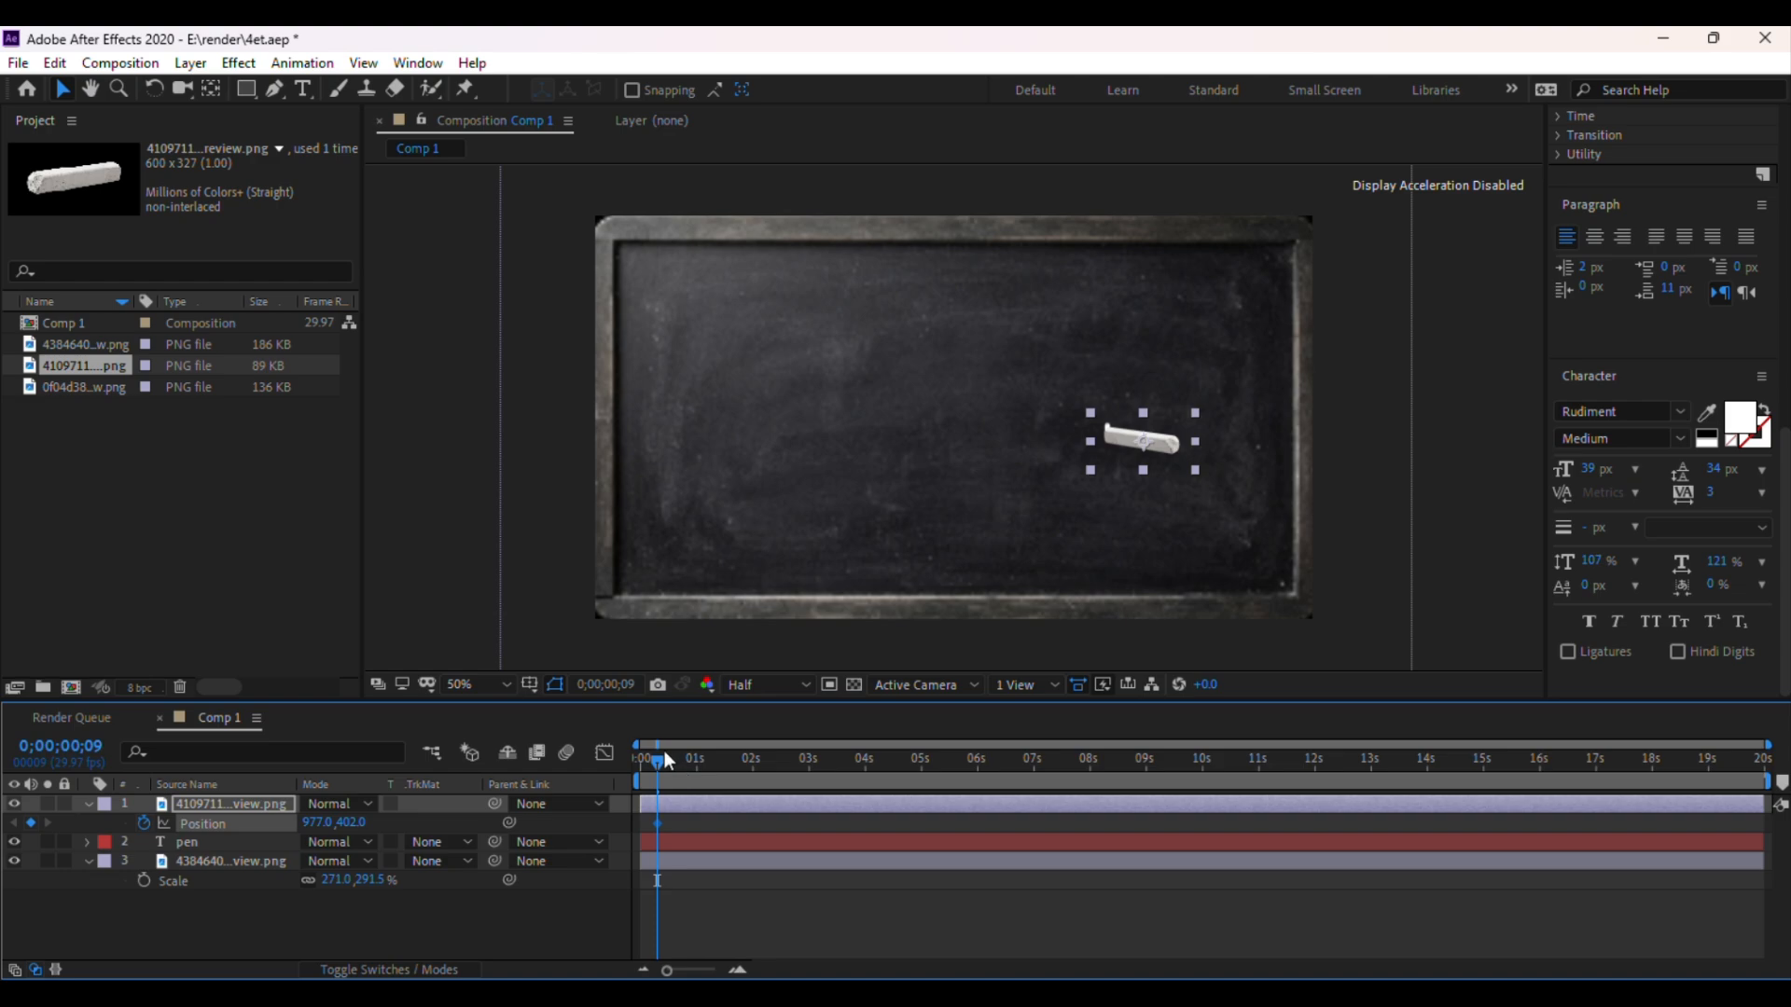
left_click_drag(657, 762, 660, 763)
left_click_drag(1134, 437, 1130, 415)
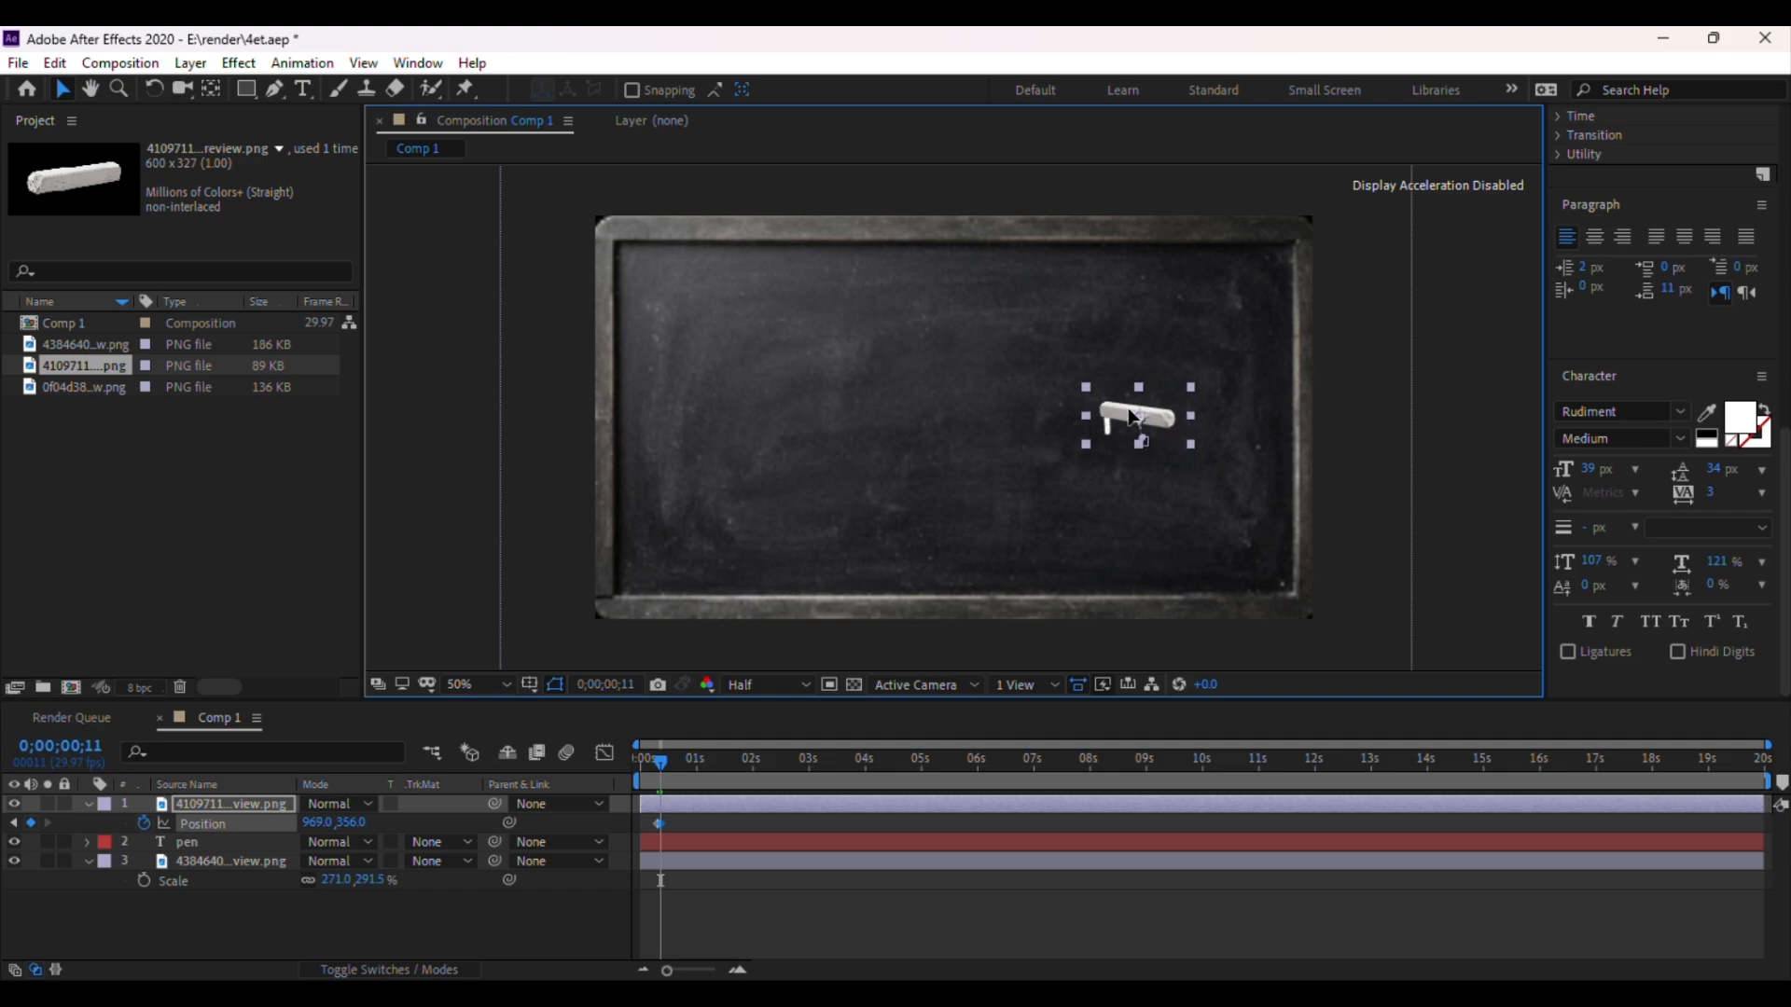
Keep moving the chalk tip along the p stroke at 0;00;00;13, 0;00;00;16 and 0;00;00;19 to add Position keyframes
key("period")
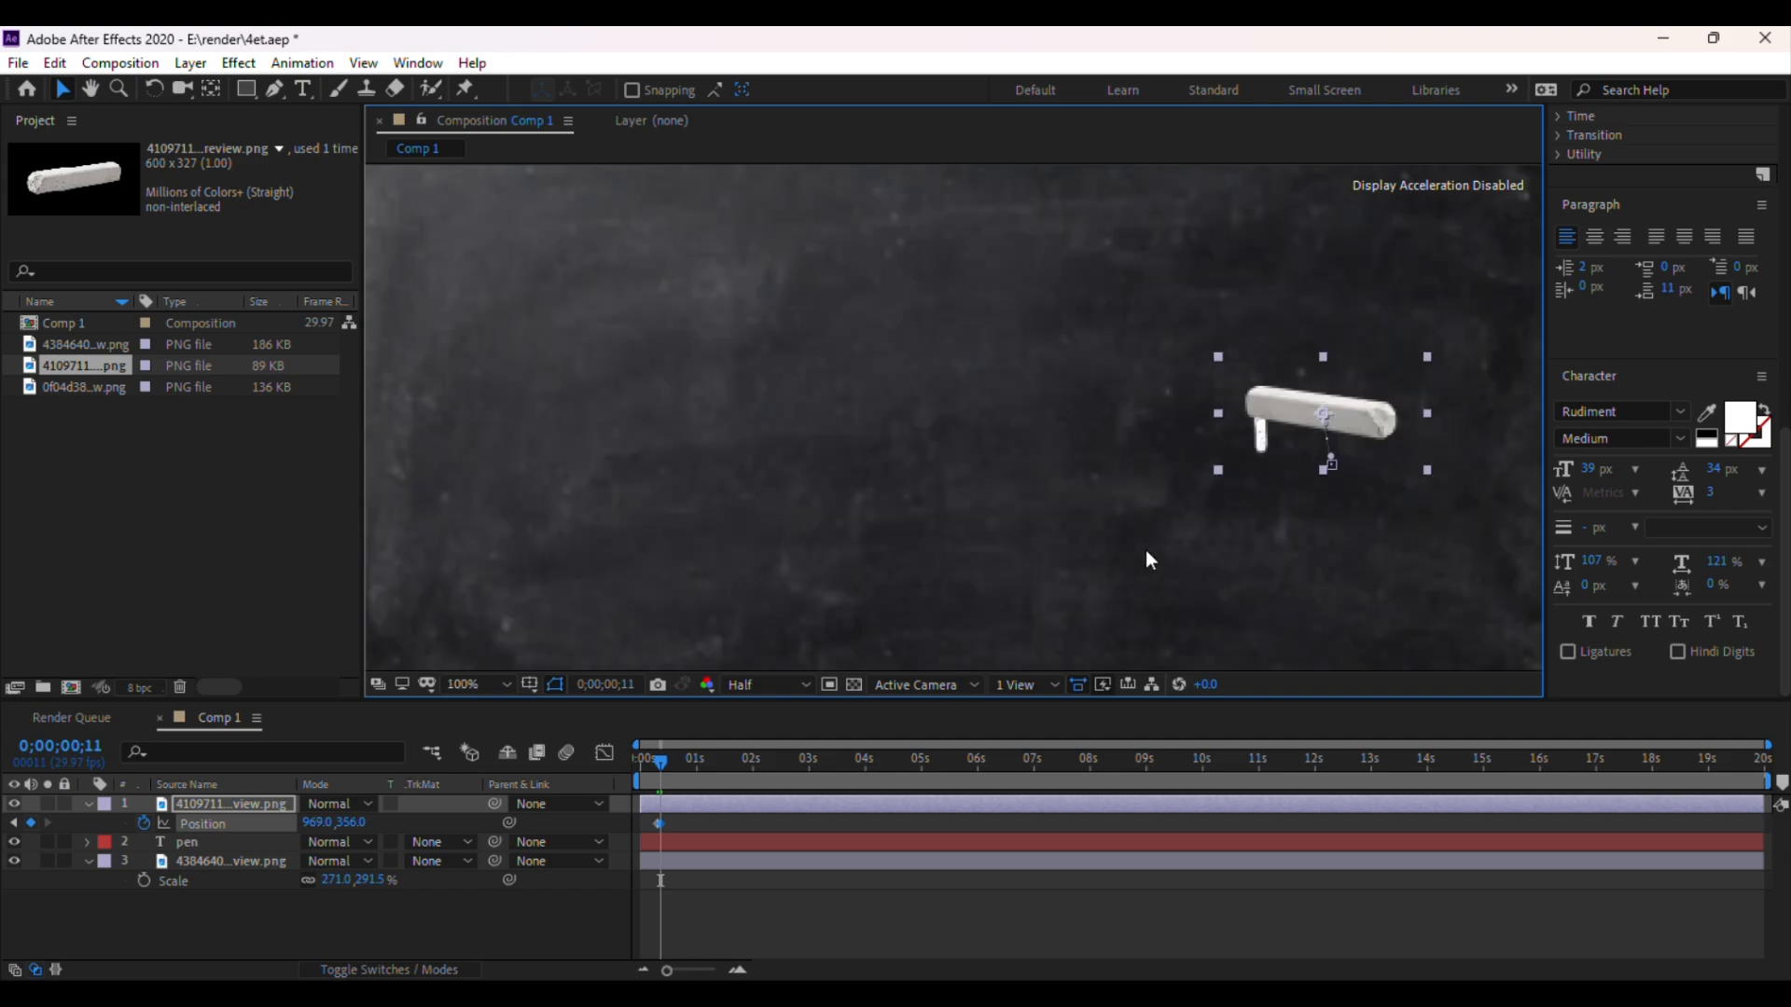
left_click_drag(1139, 512, 988, 551)
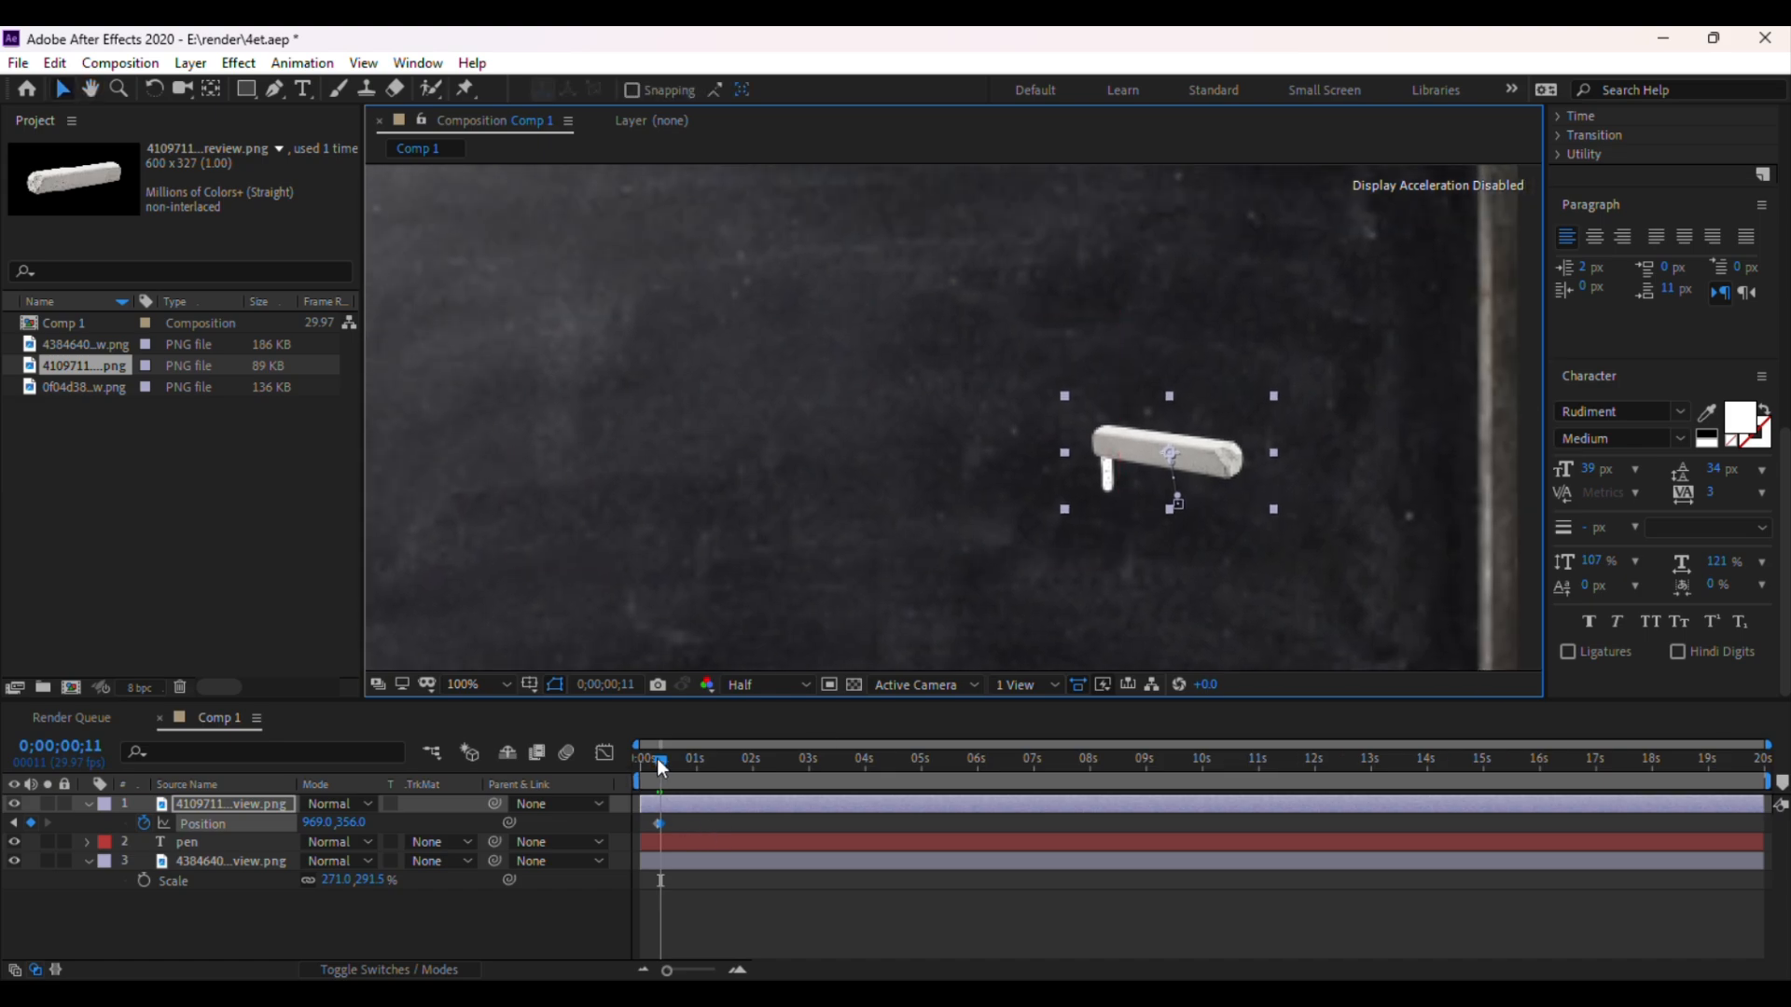
left_click_drag(661, 763, 664, 760)
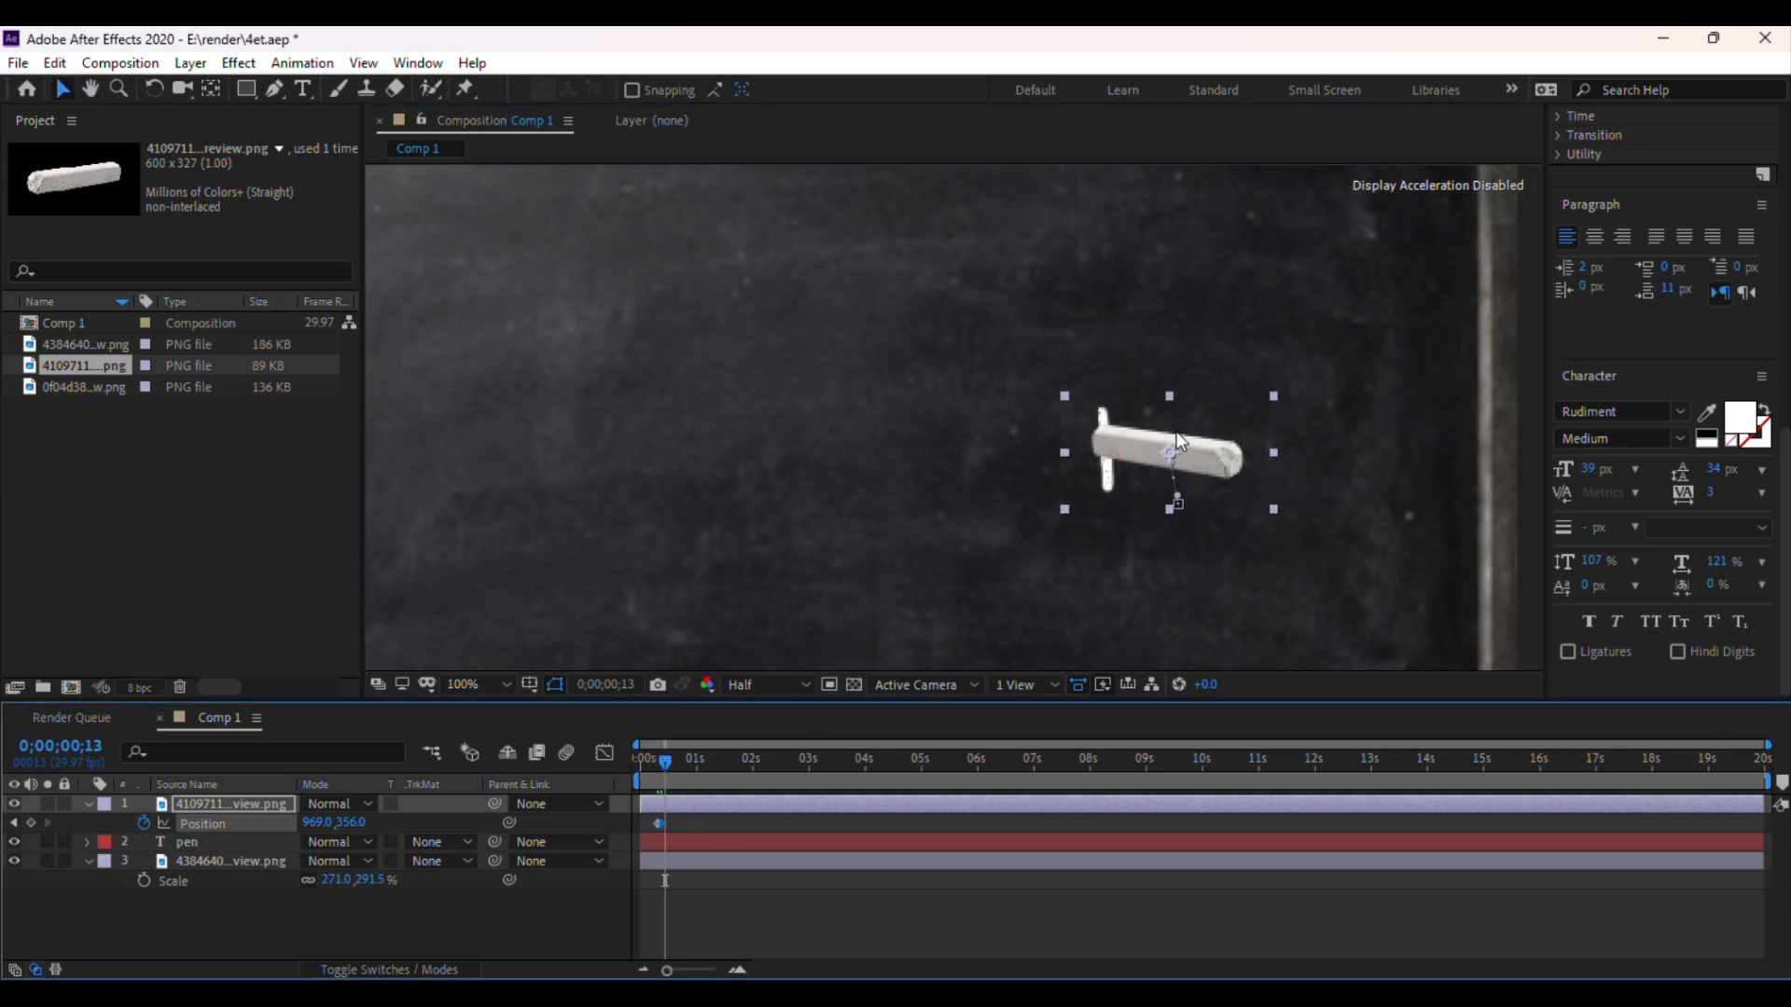
left_click_drag(1168, 450, 1166, 419)
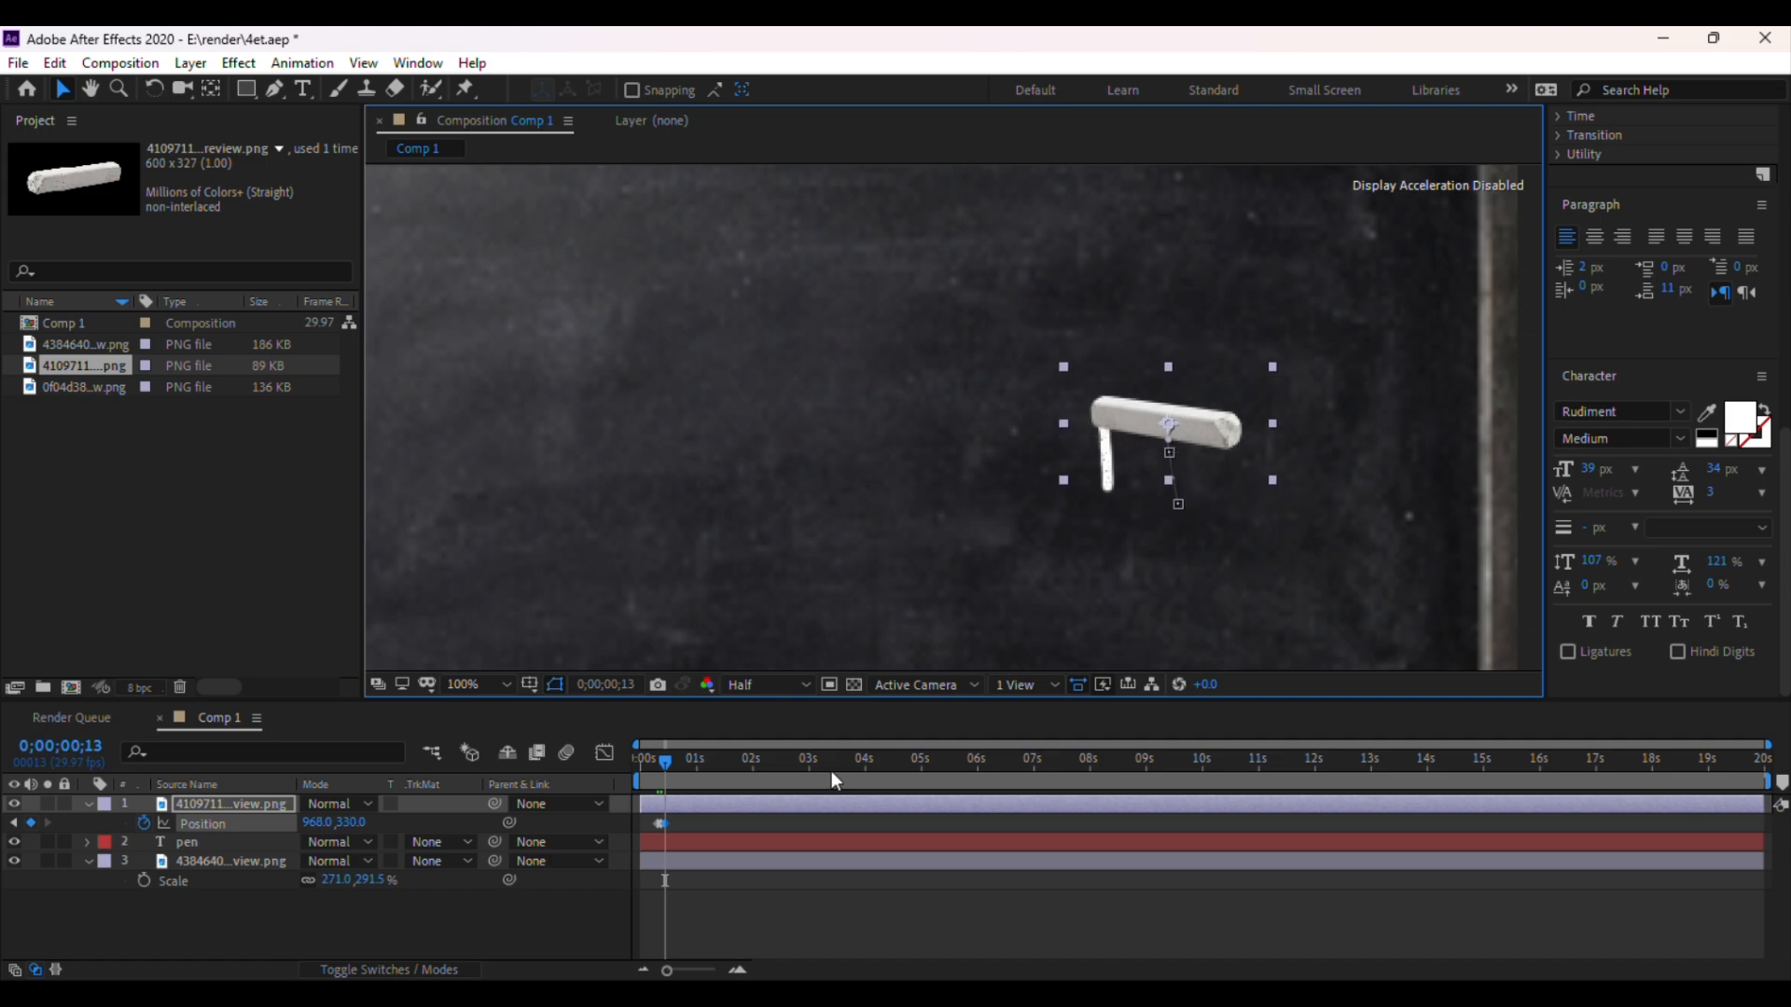
left_click_drag(661, 761, 670, 758)
left_click_drag(1149, 414, 1140, 373)
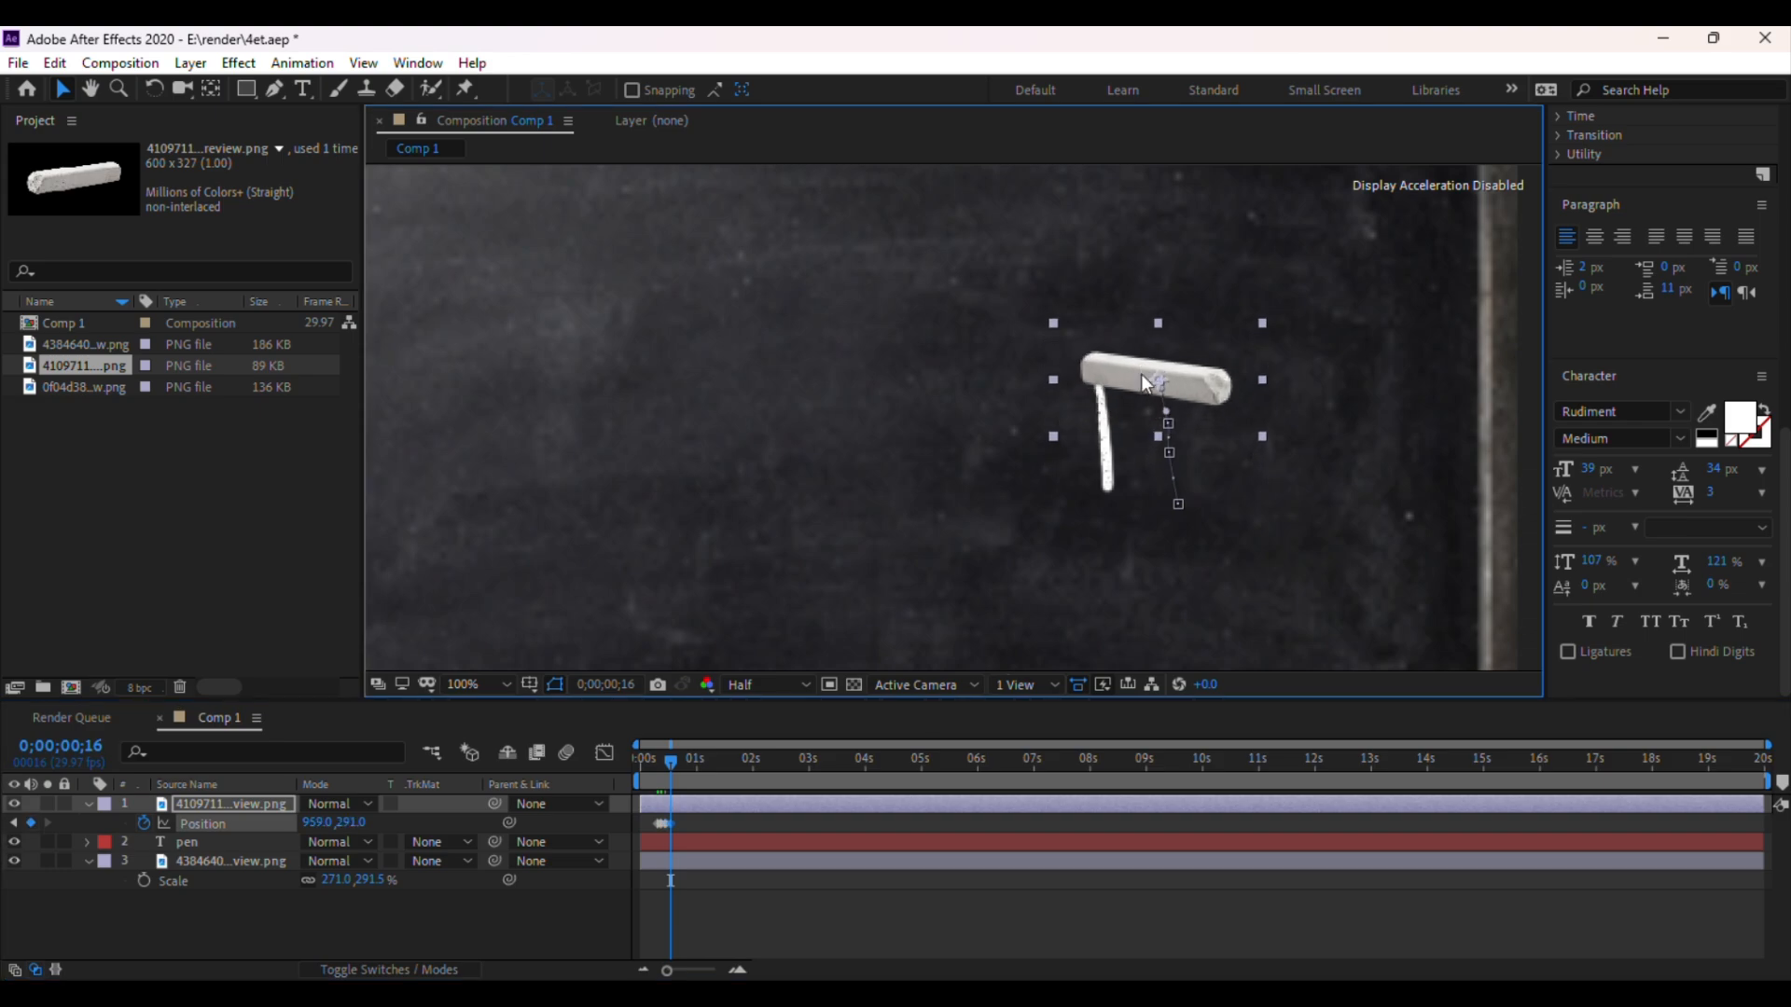
left_click_drag(671, 763, 676, 759)
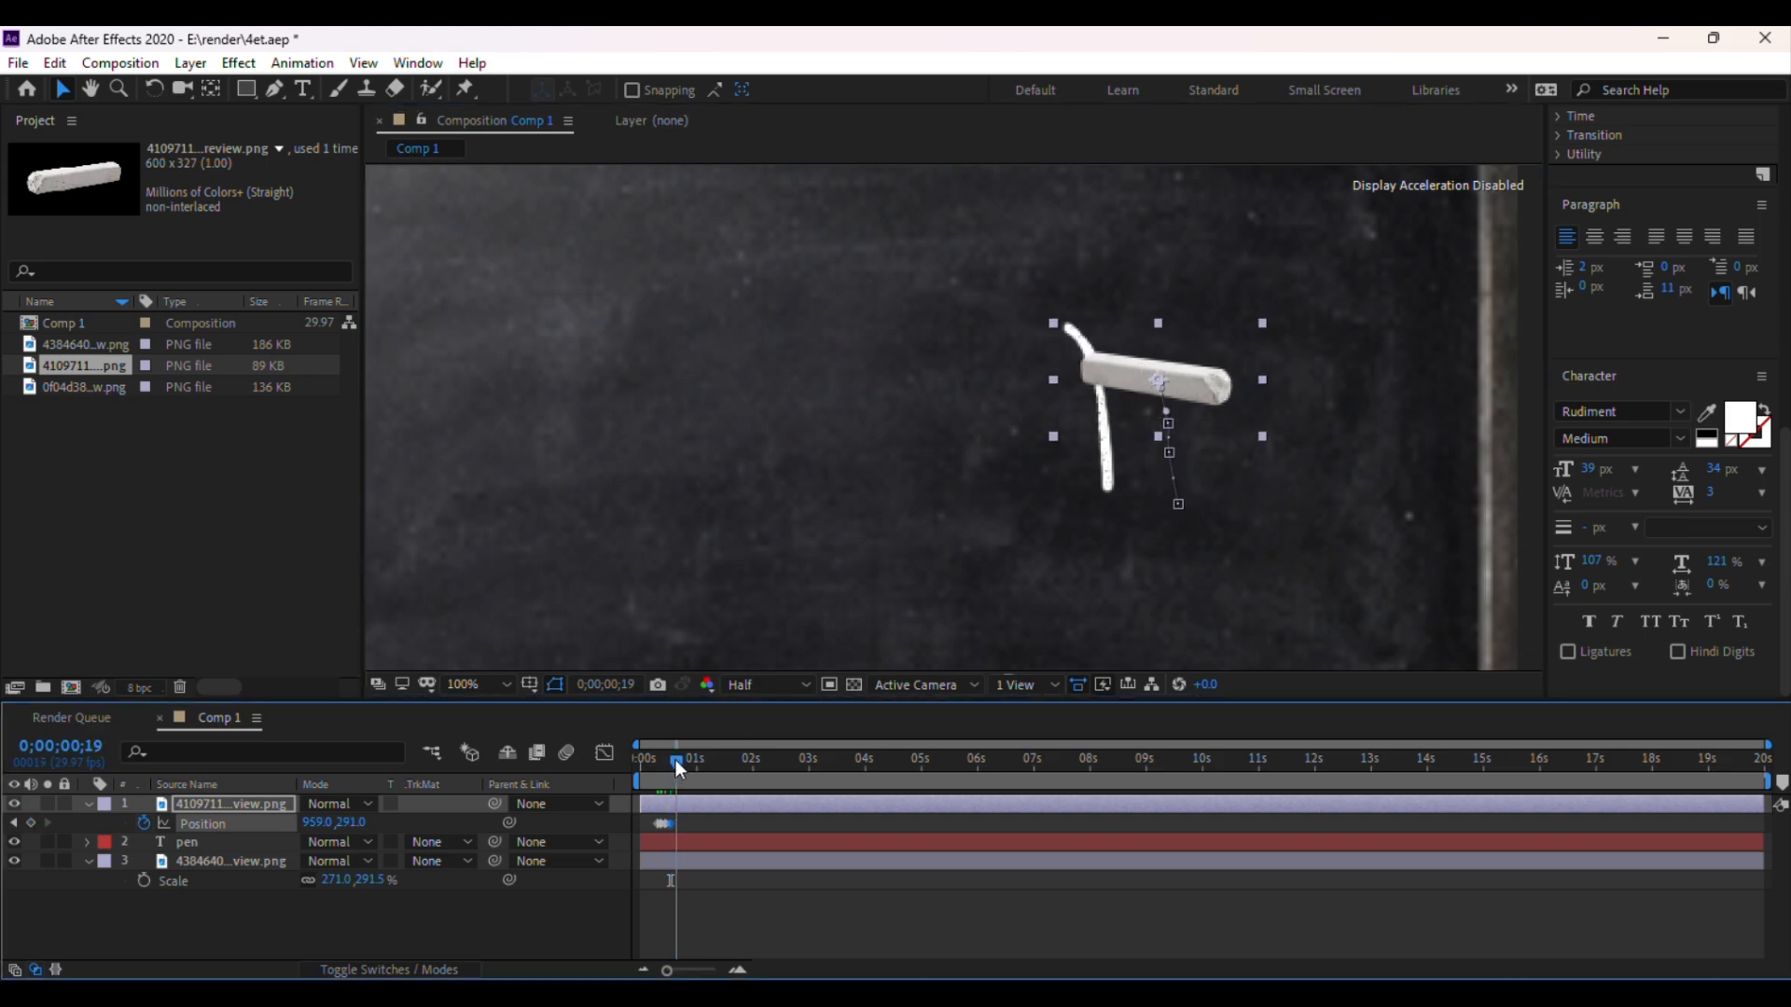
left_click_drag(1133, 366, 1111, 337)
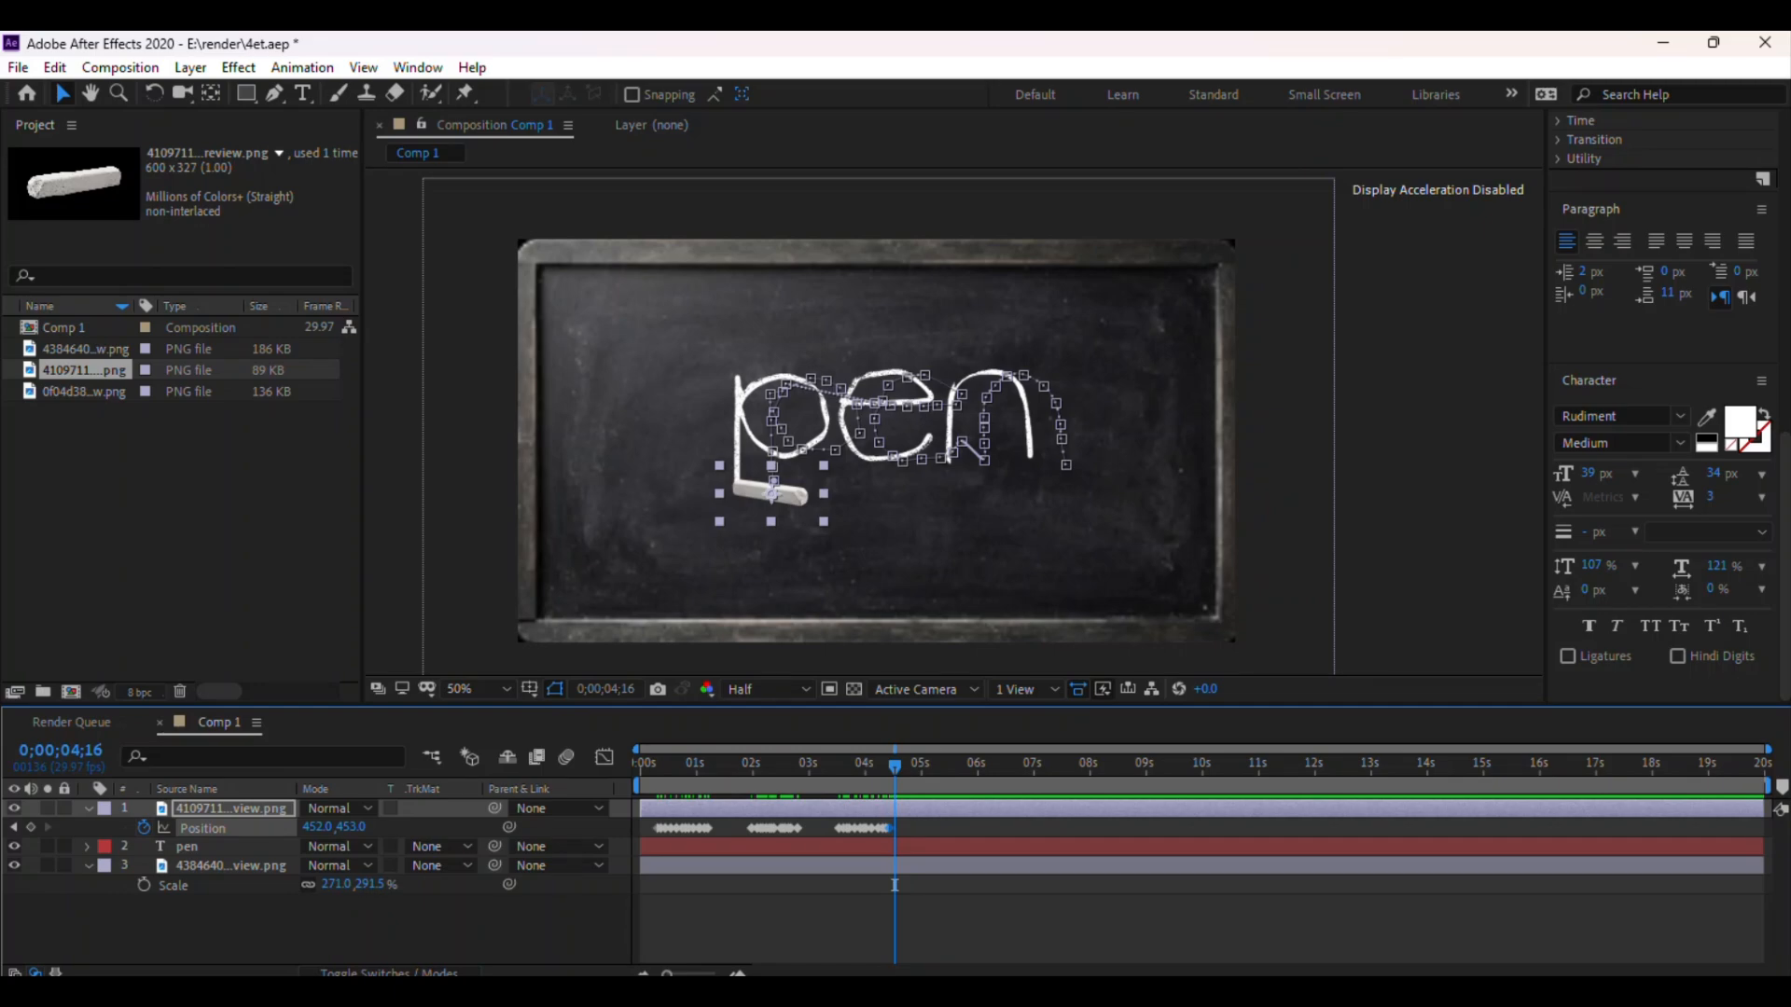
Set the preview resolution to Quarter and save the project
left_click(1403, 418)
key("ctrl+s")
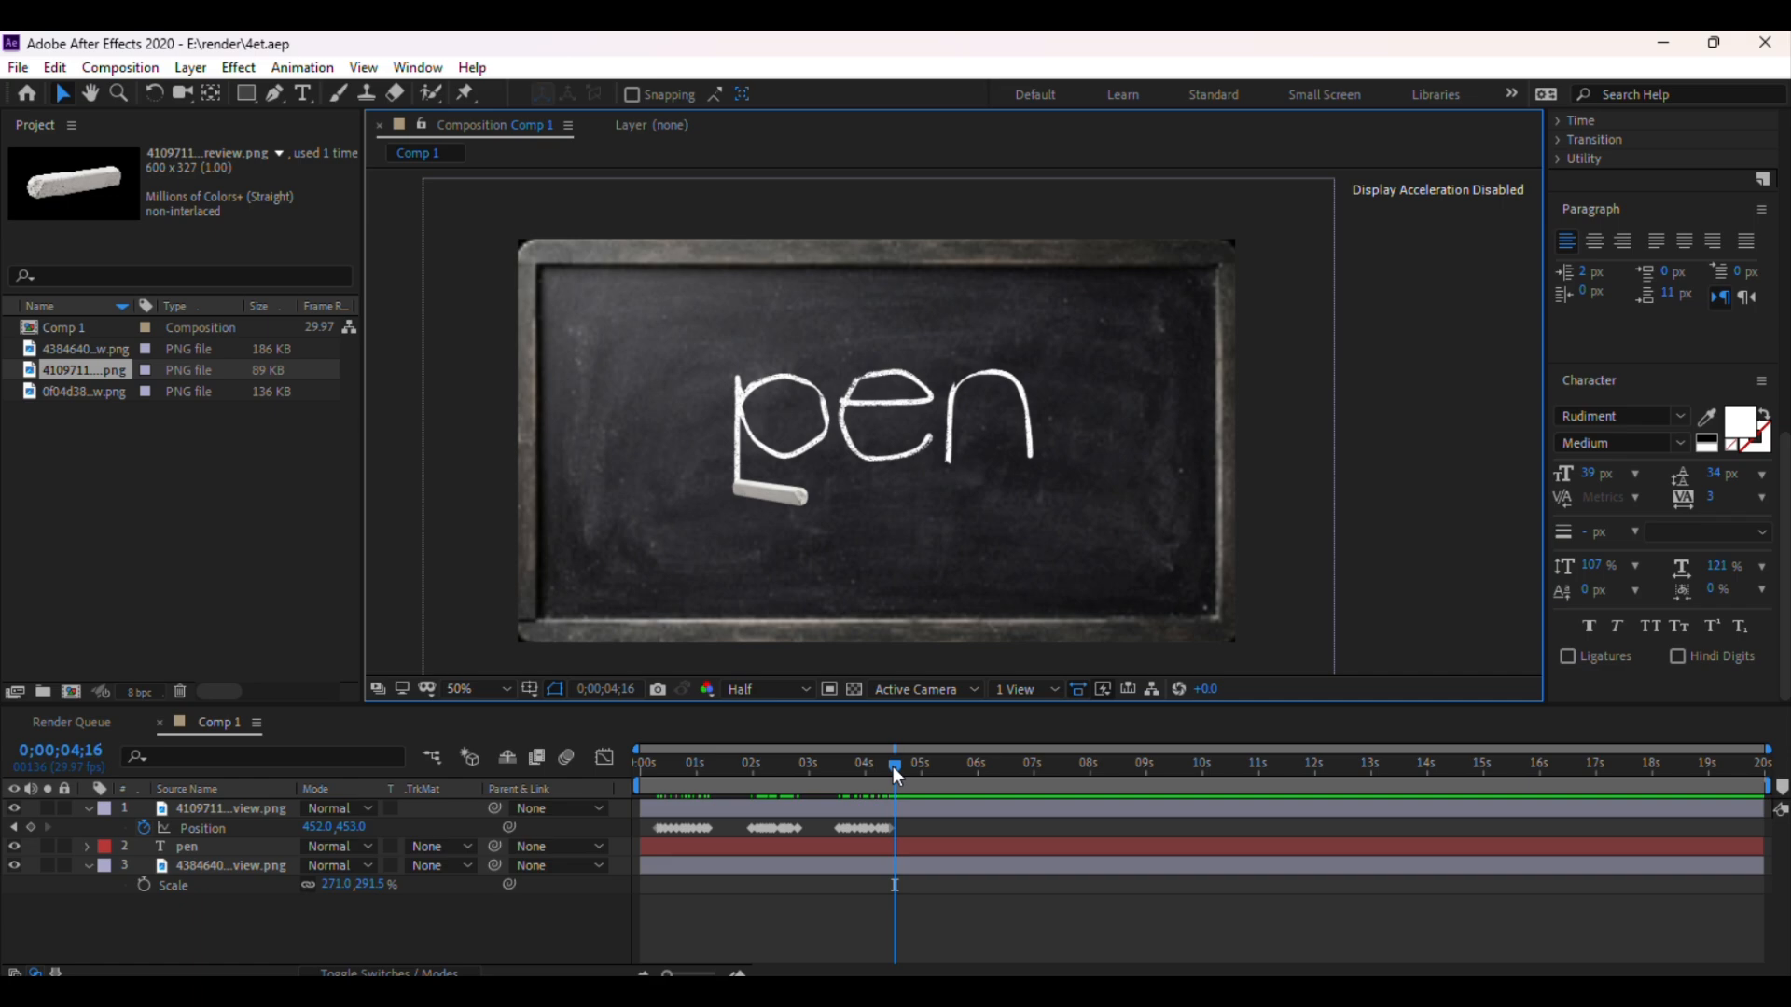
mouse_move(893, 767)
left_mouse_down()
mouse_move(739, 768)
mouse_move(631, 716)
left_mouse_up()
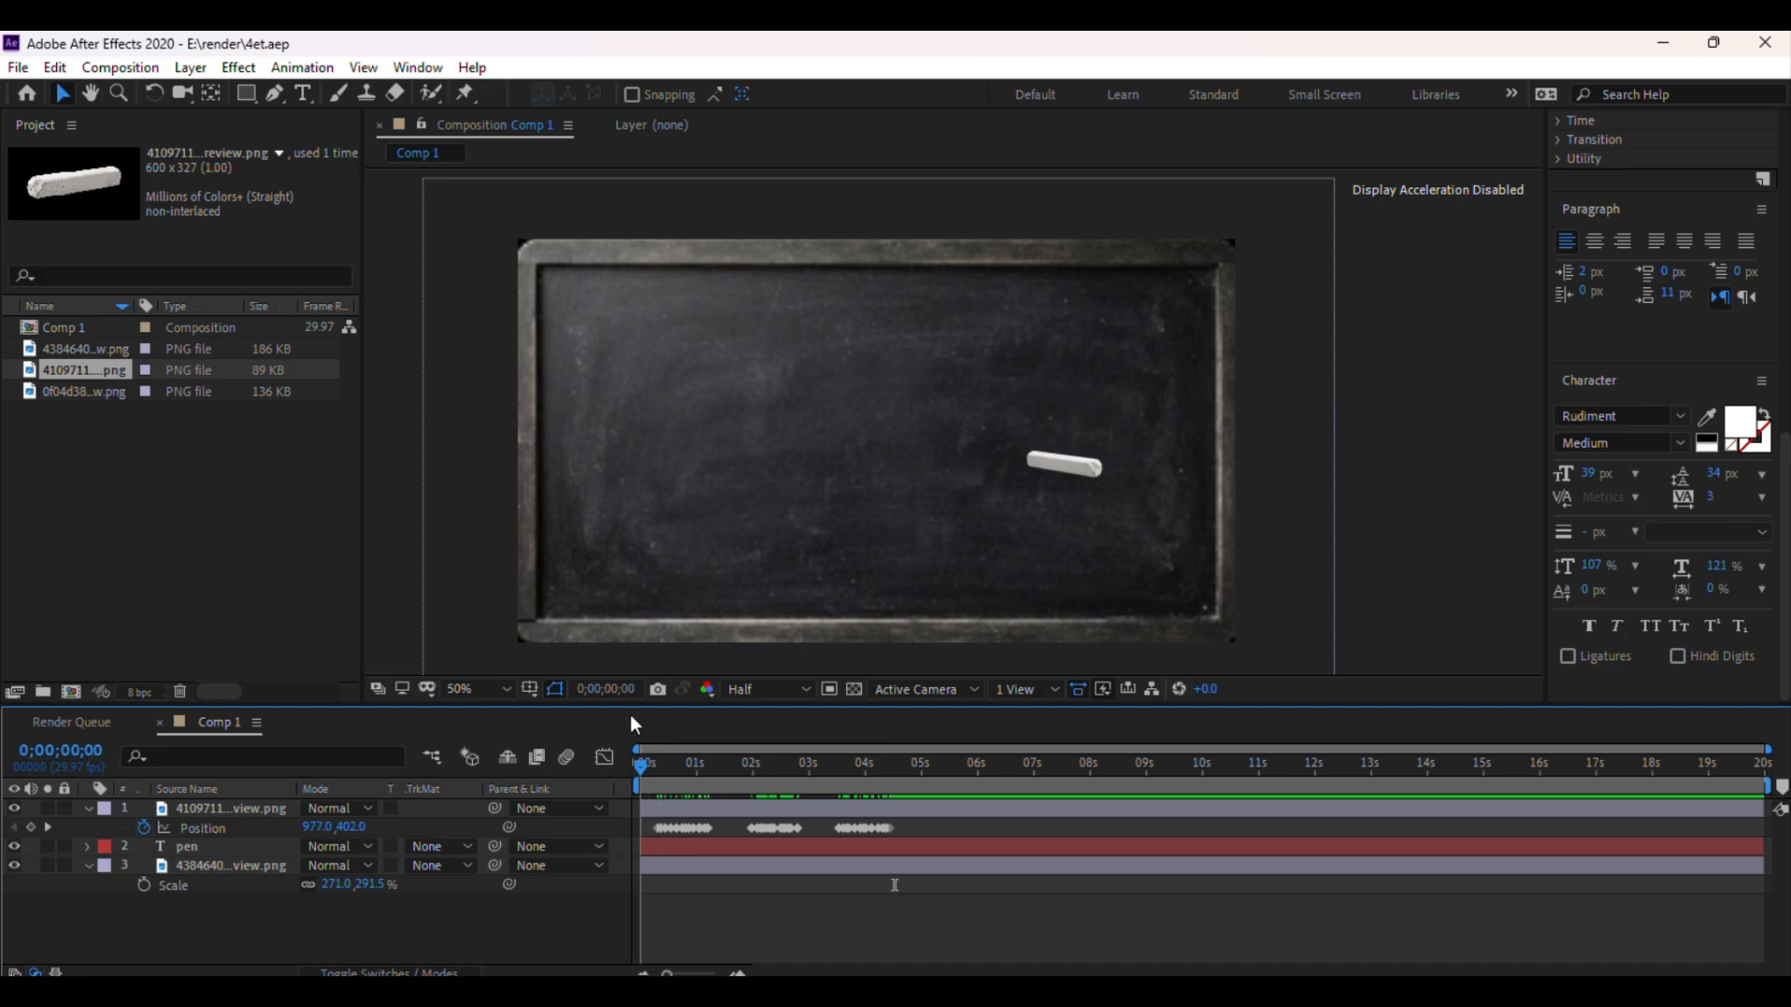
left_click(748, 687)
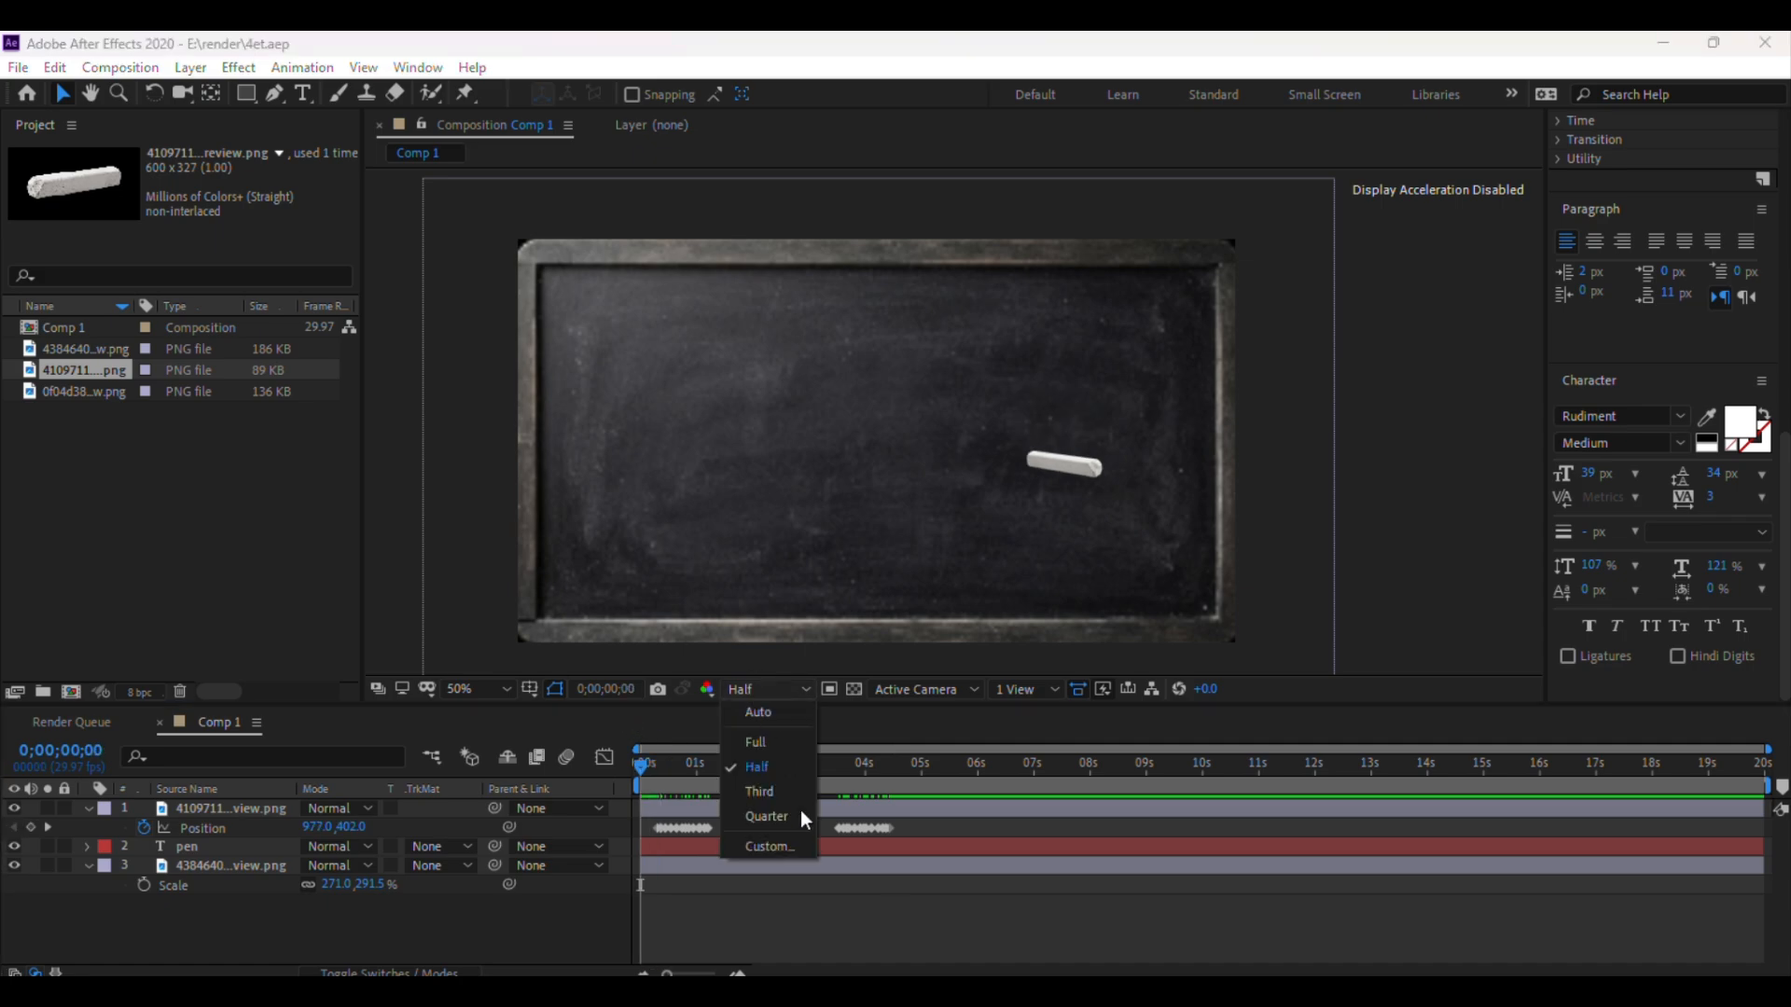
left_click(799, 816)
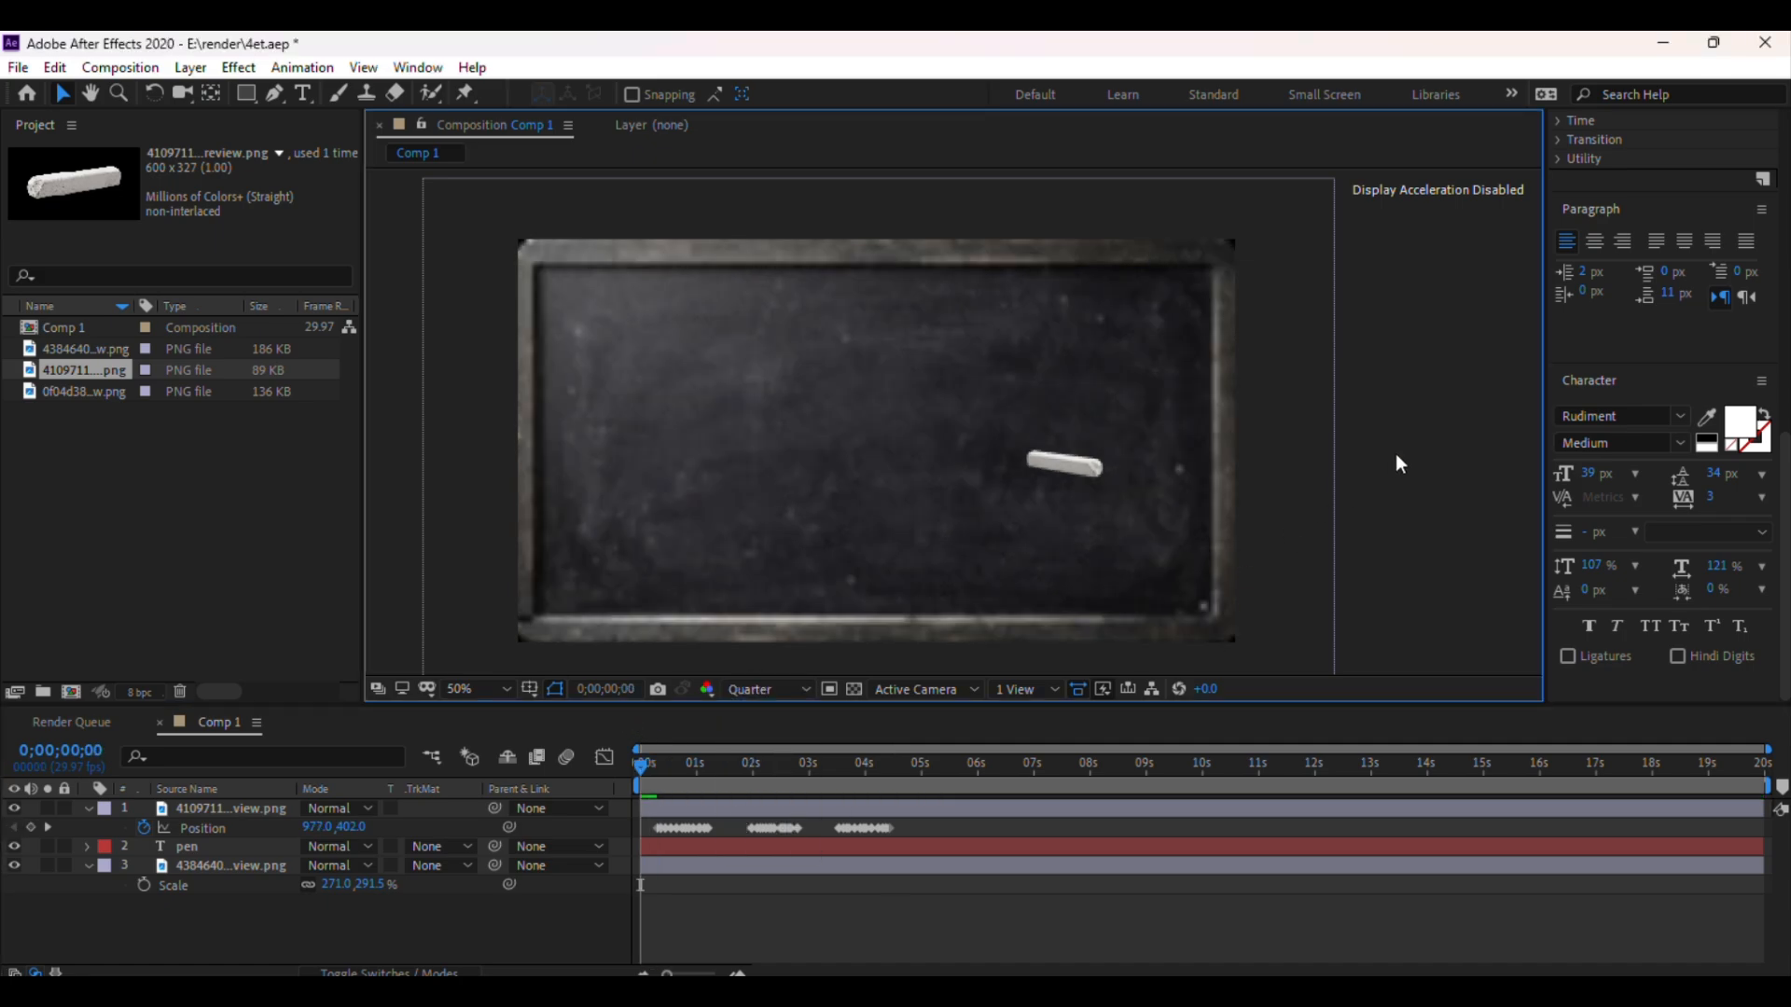
key("ctrl+s")
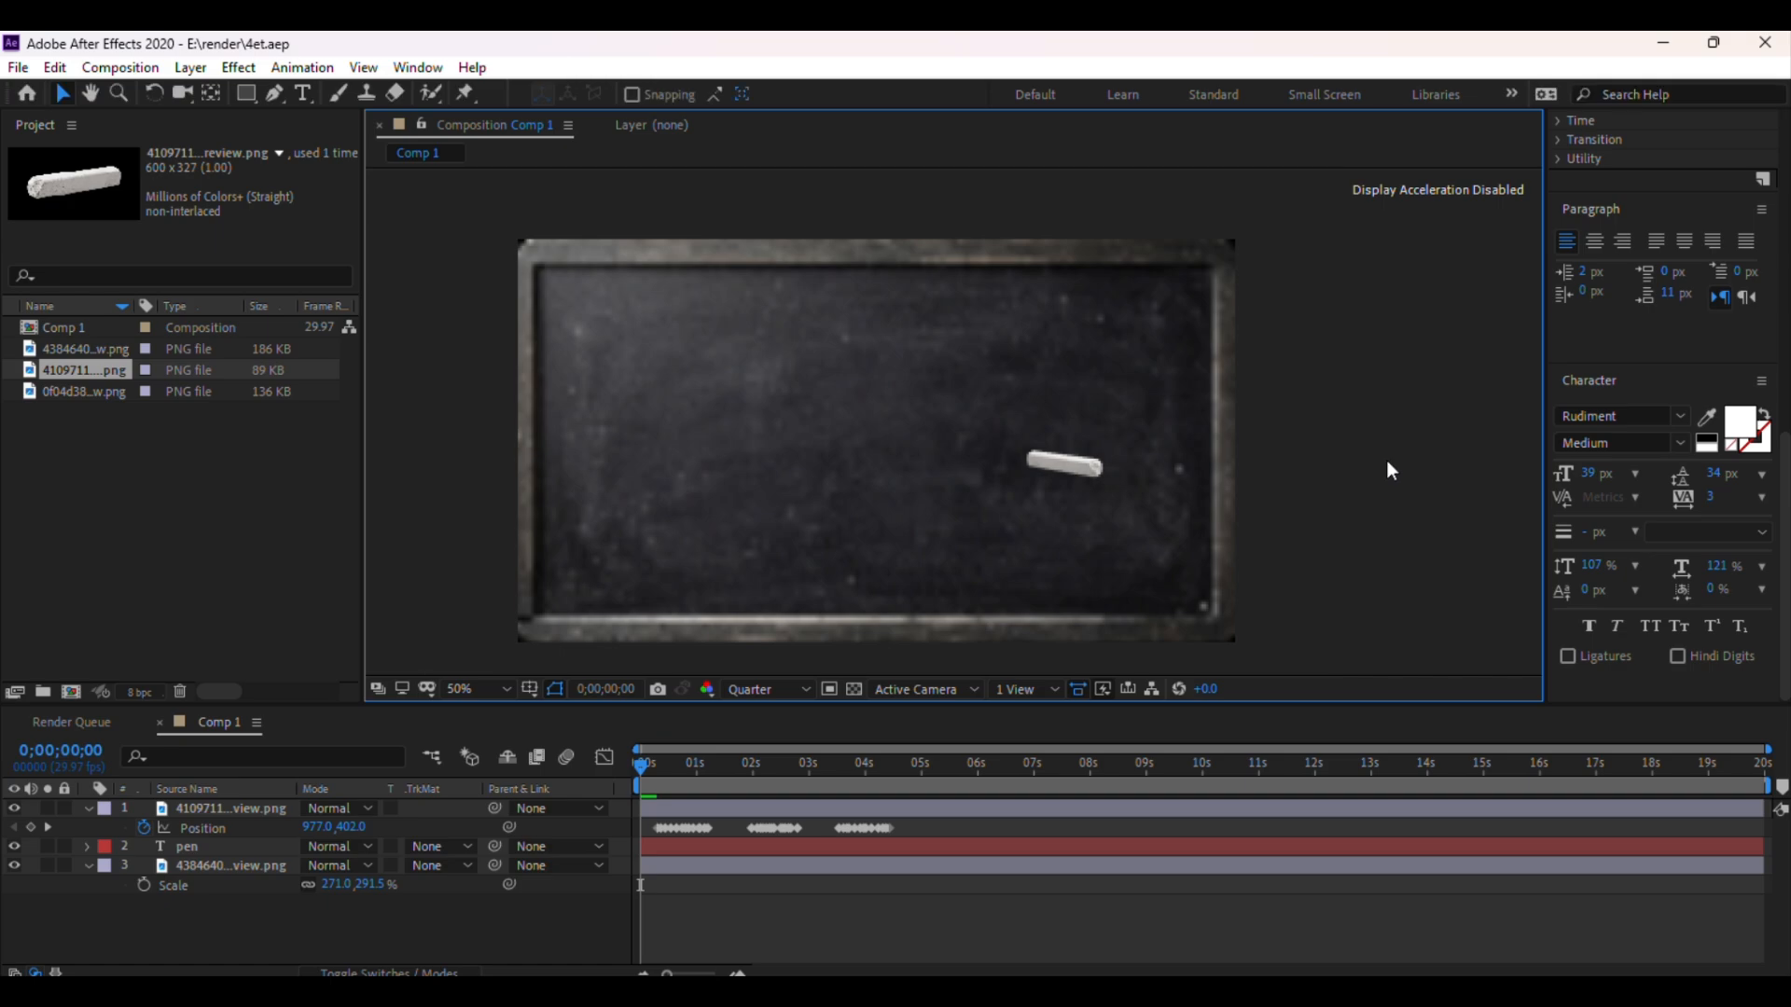
Preview the chalk-writing animation from the start
key("space")
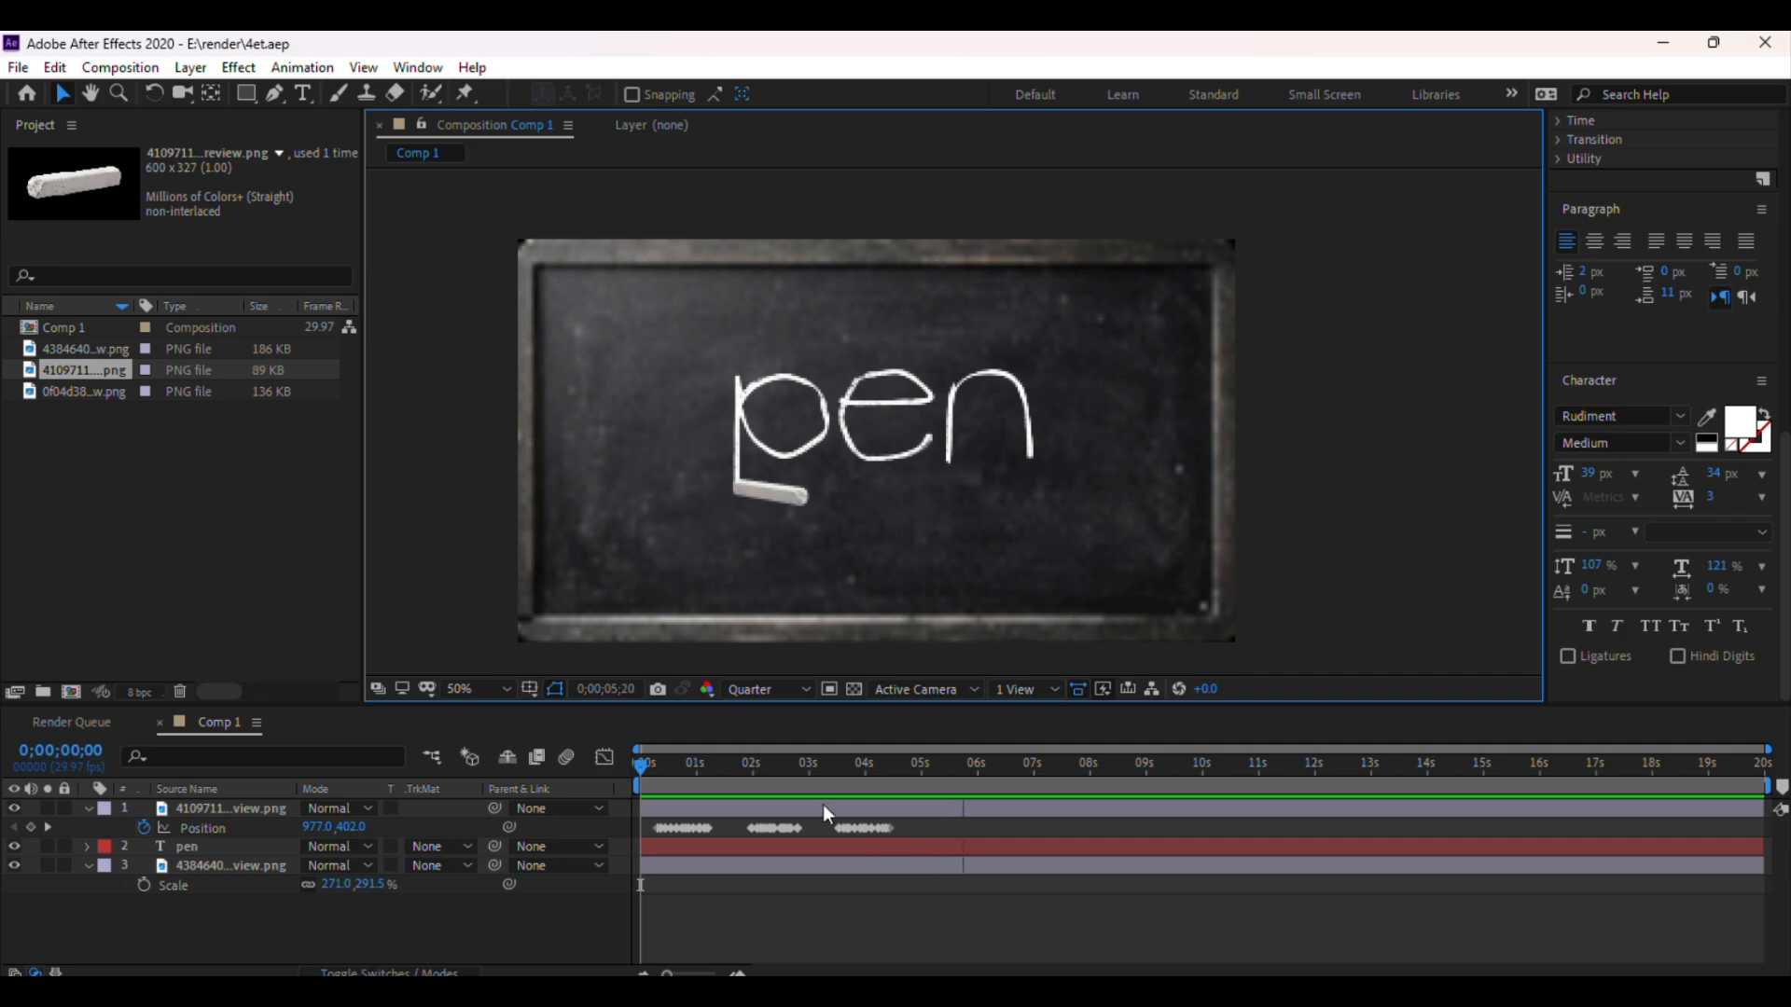
left_click_drag(642, 768, 708, 774)
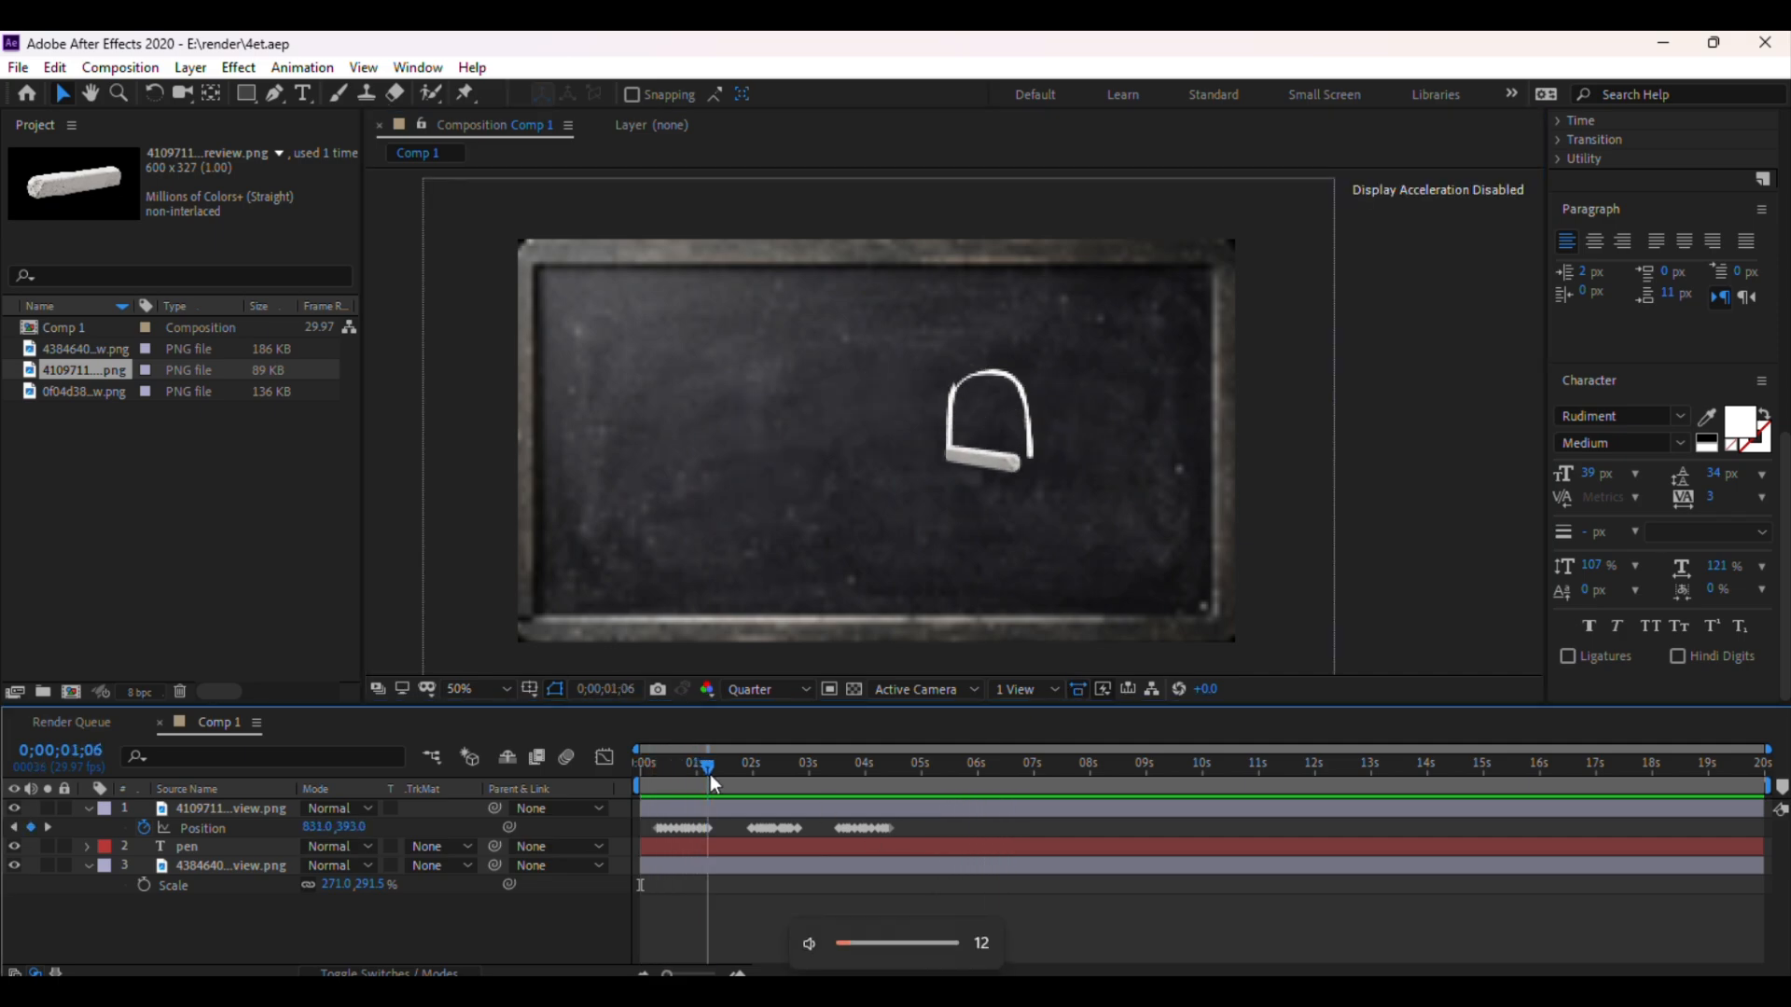
Set the preview resolution to Half and select the chalk image layer
left_click(774, 687)
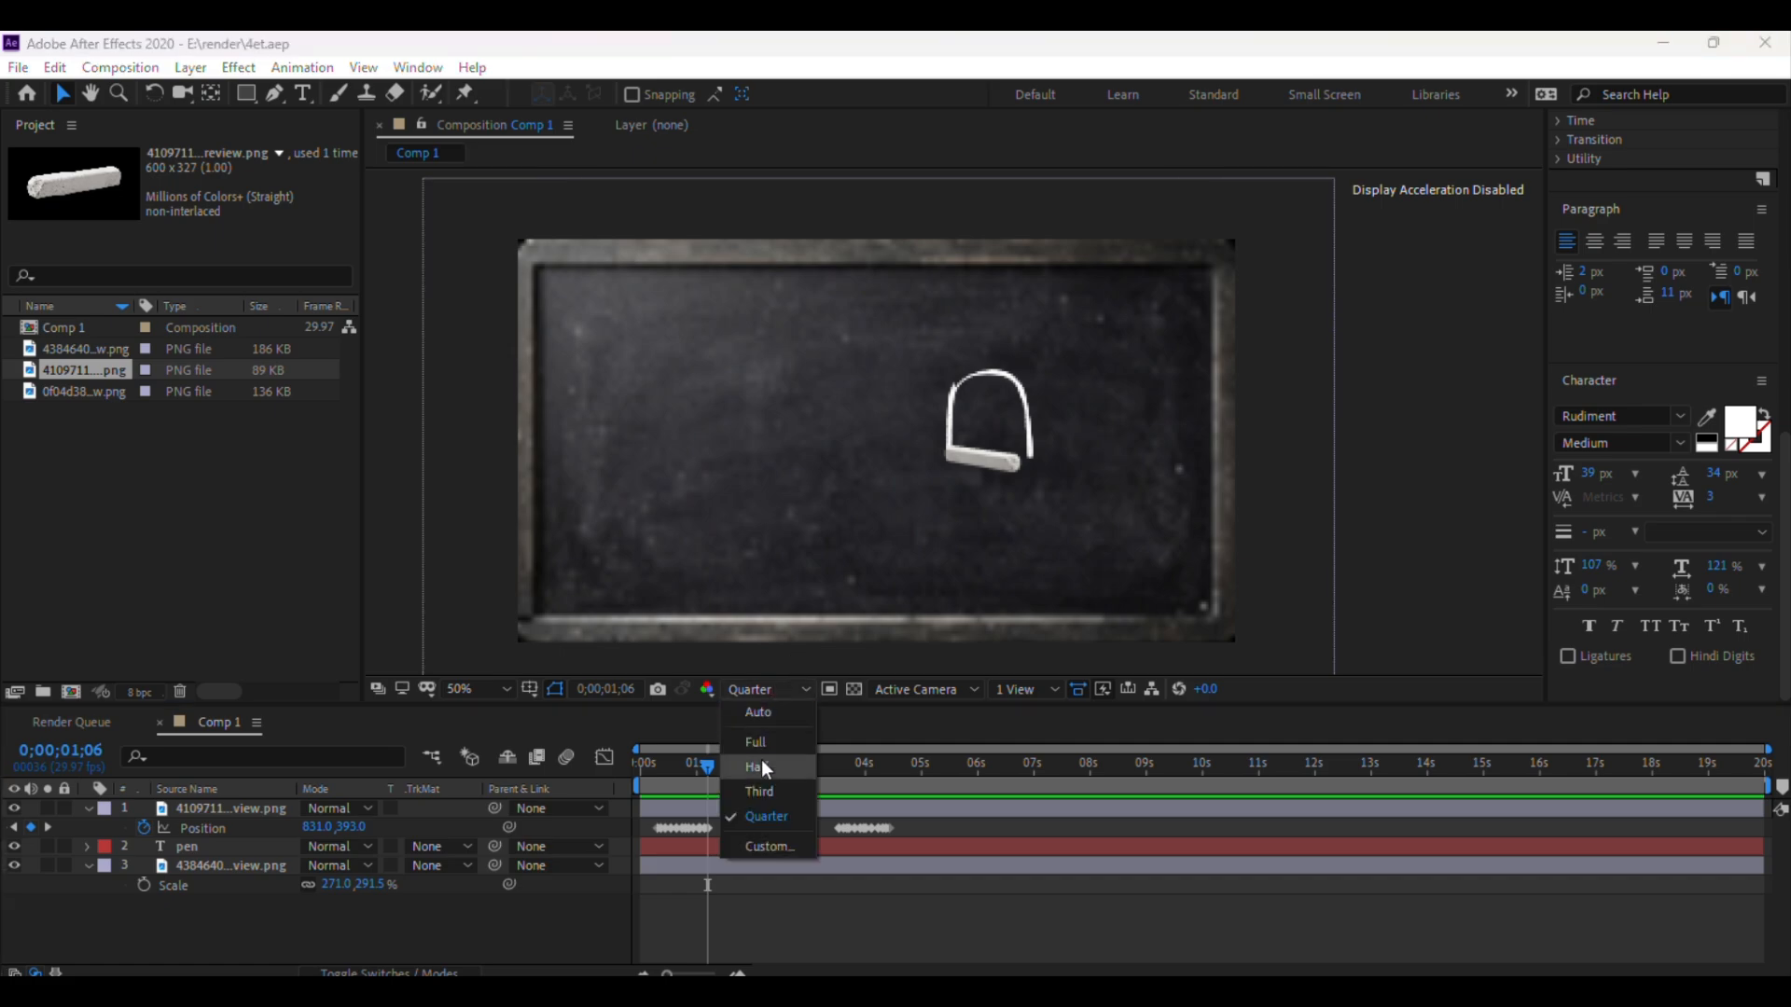
left_click(761, 763)
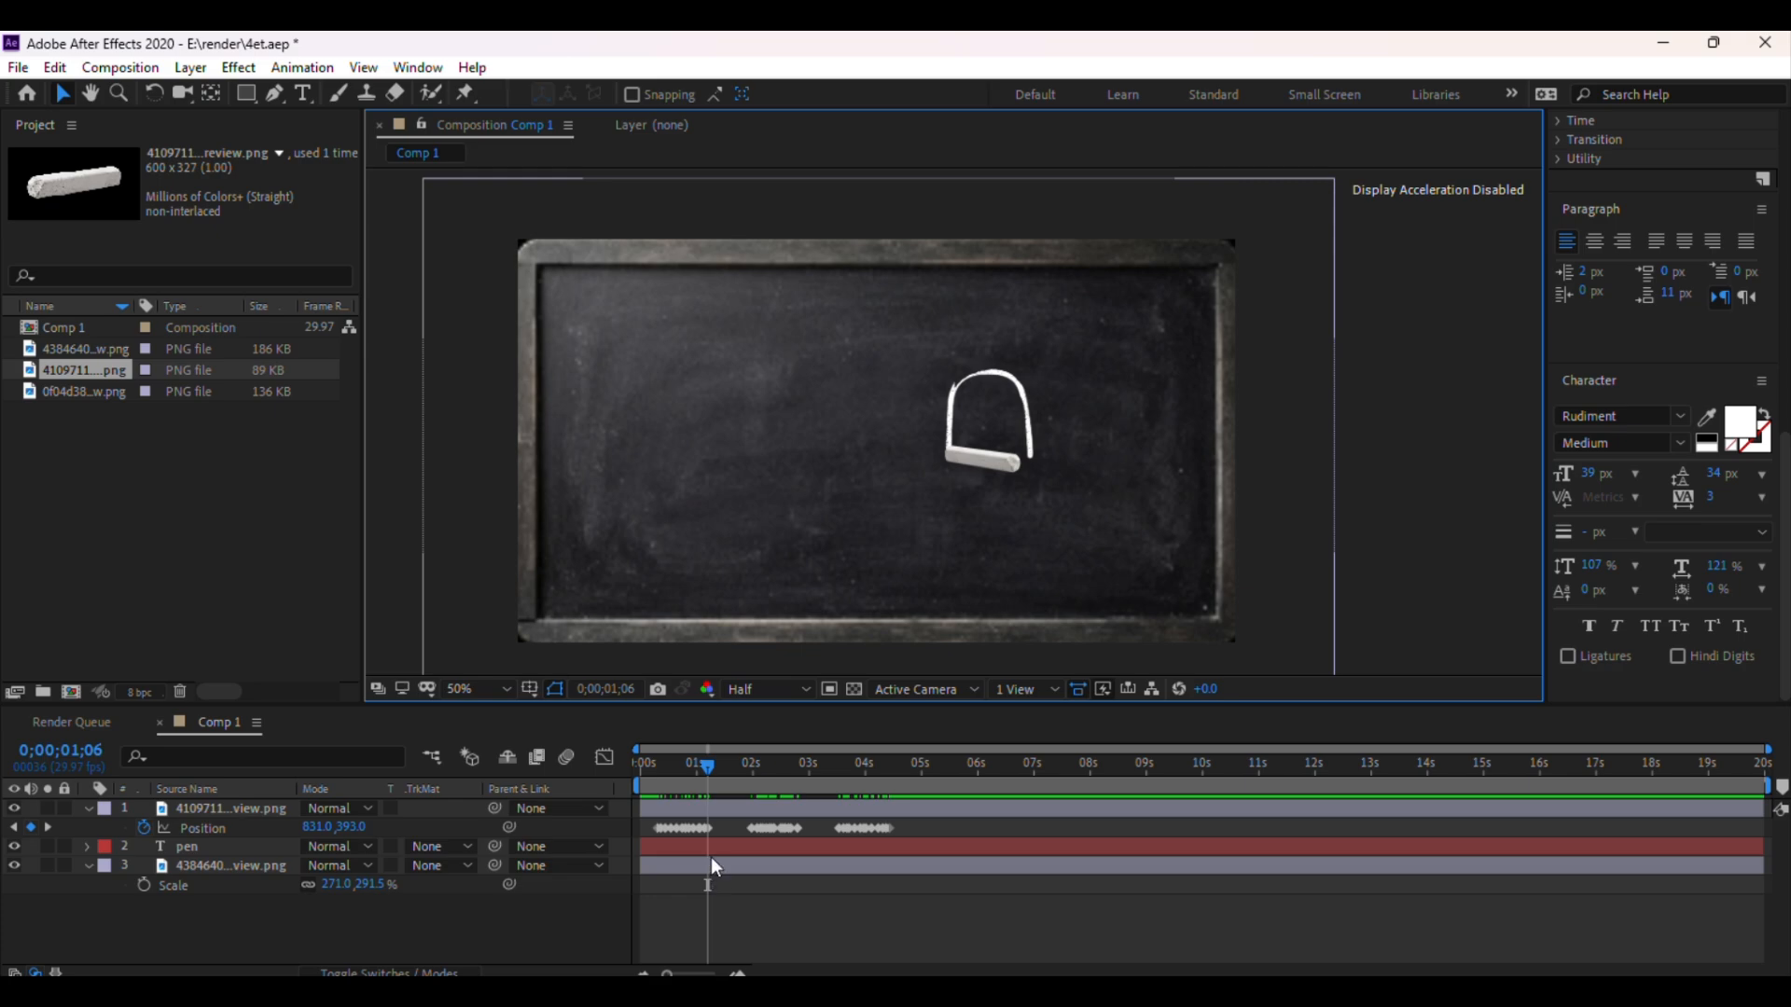
left_click(709, 808)
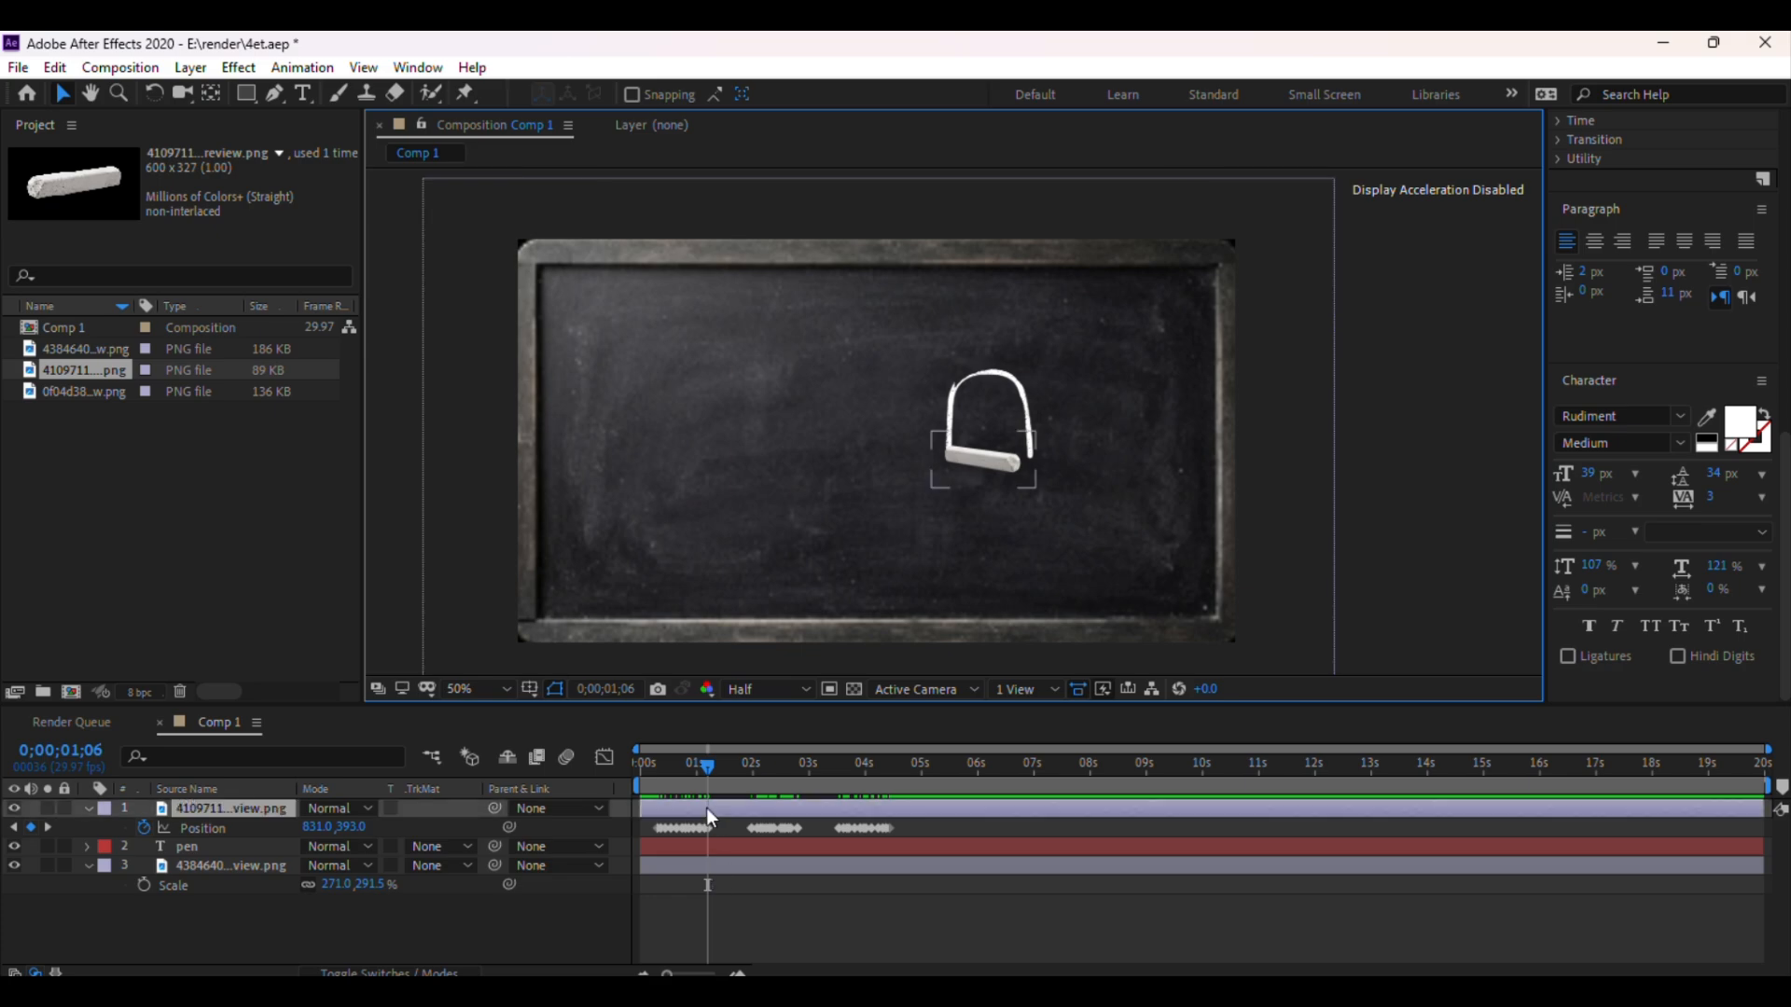
left_click(707, 808)
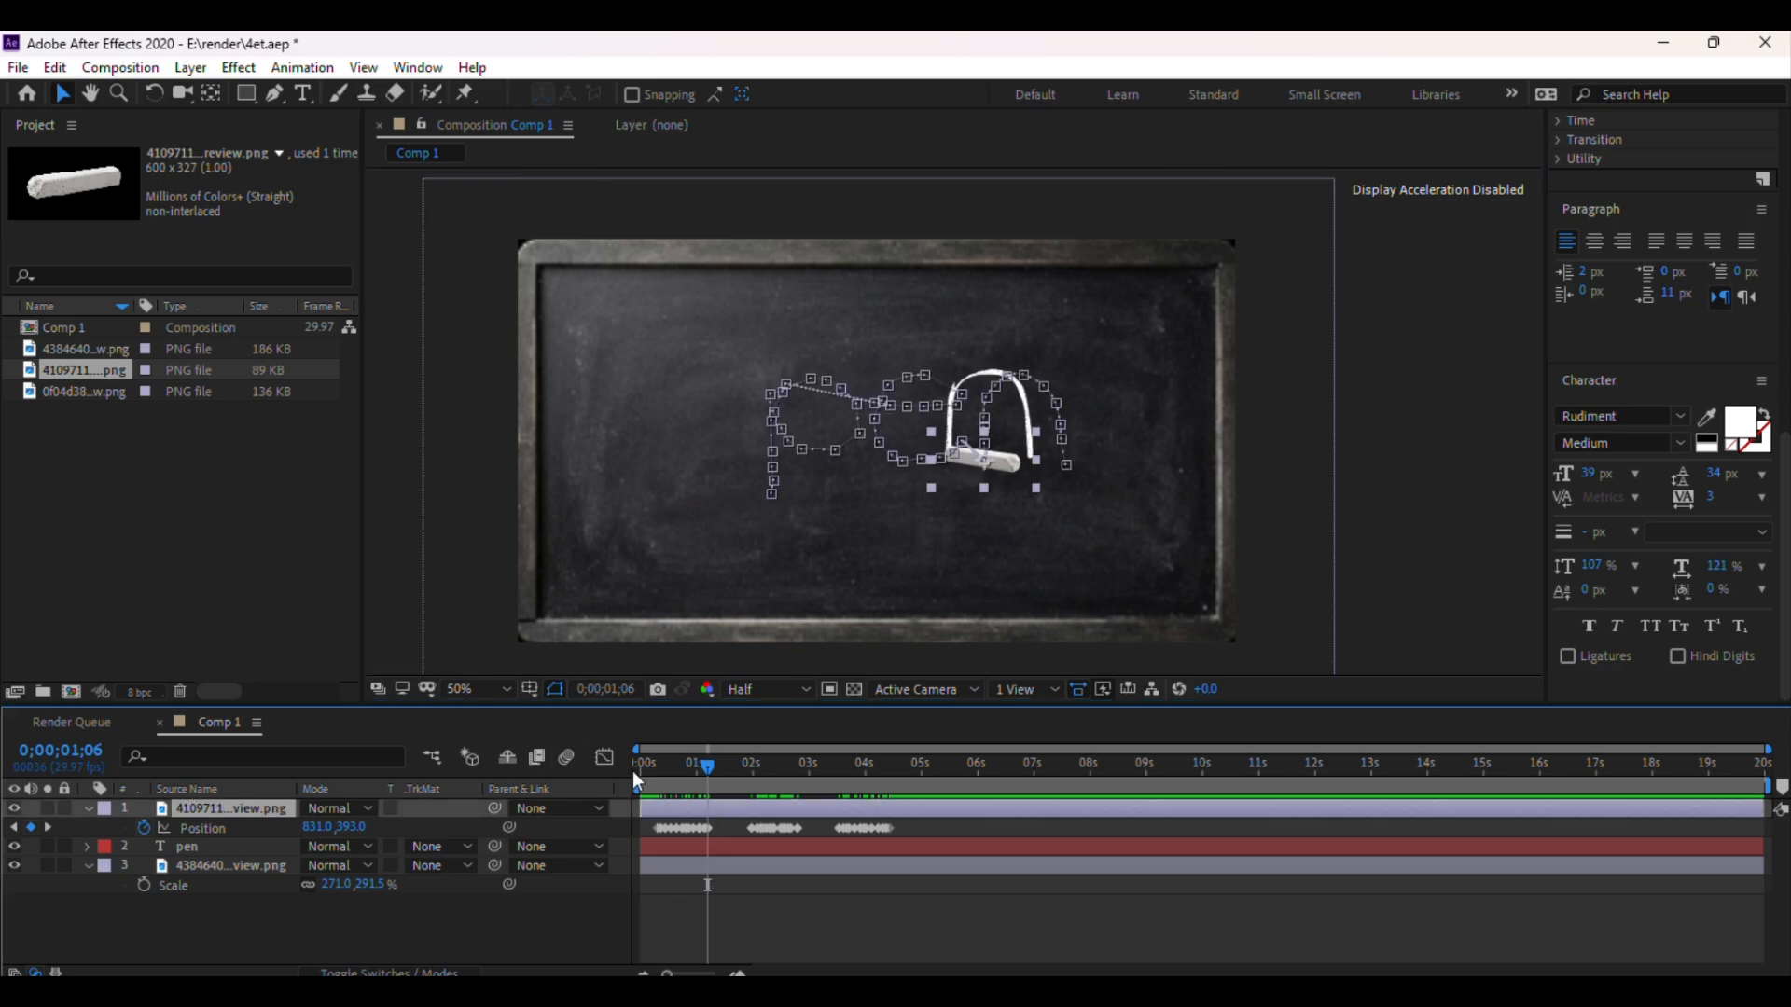
Reveal the chalk layer's Rotation property, jump to the end of the writing, and save the project
key("r")
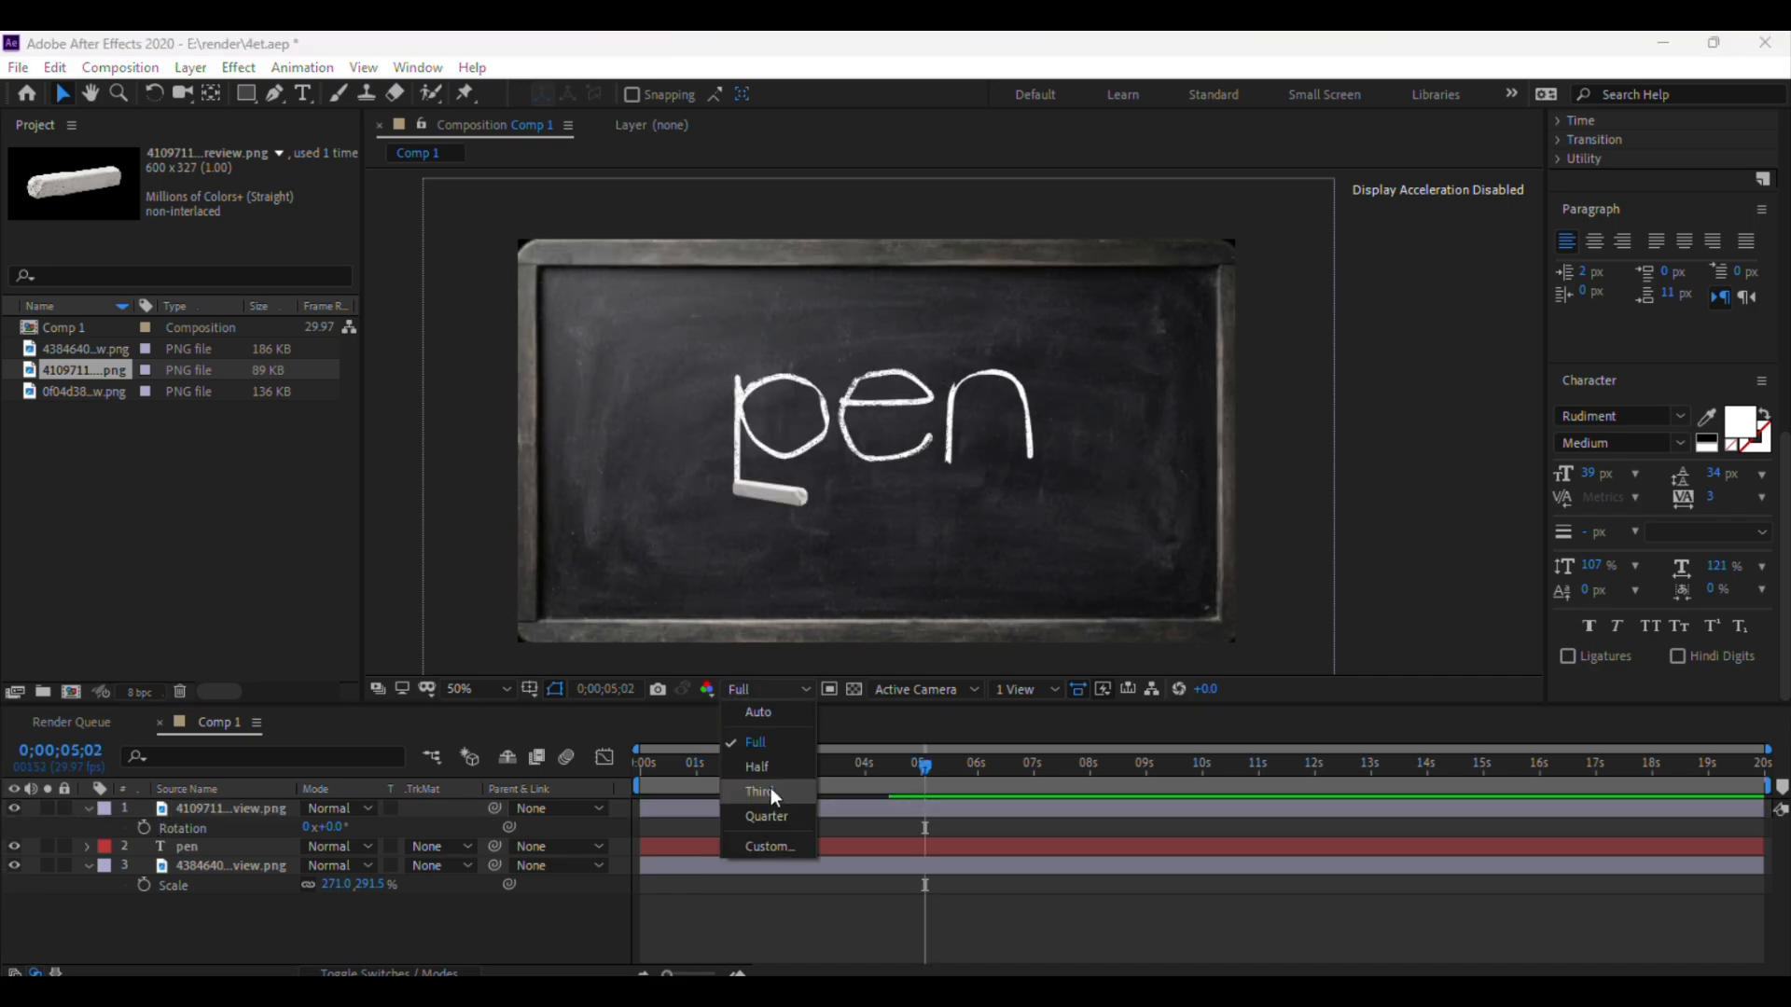
left_click(775, 772)
left_click(1436, 541)
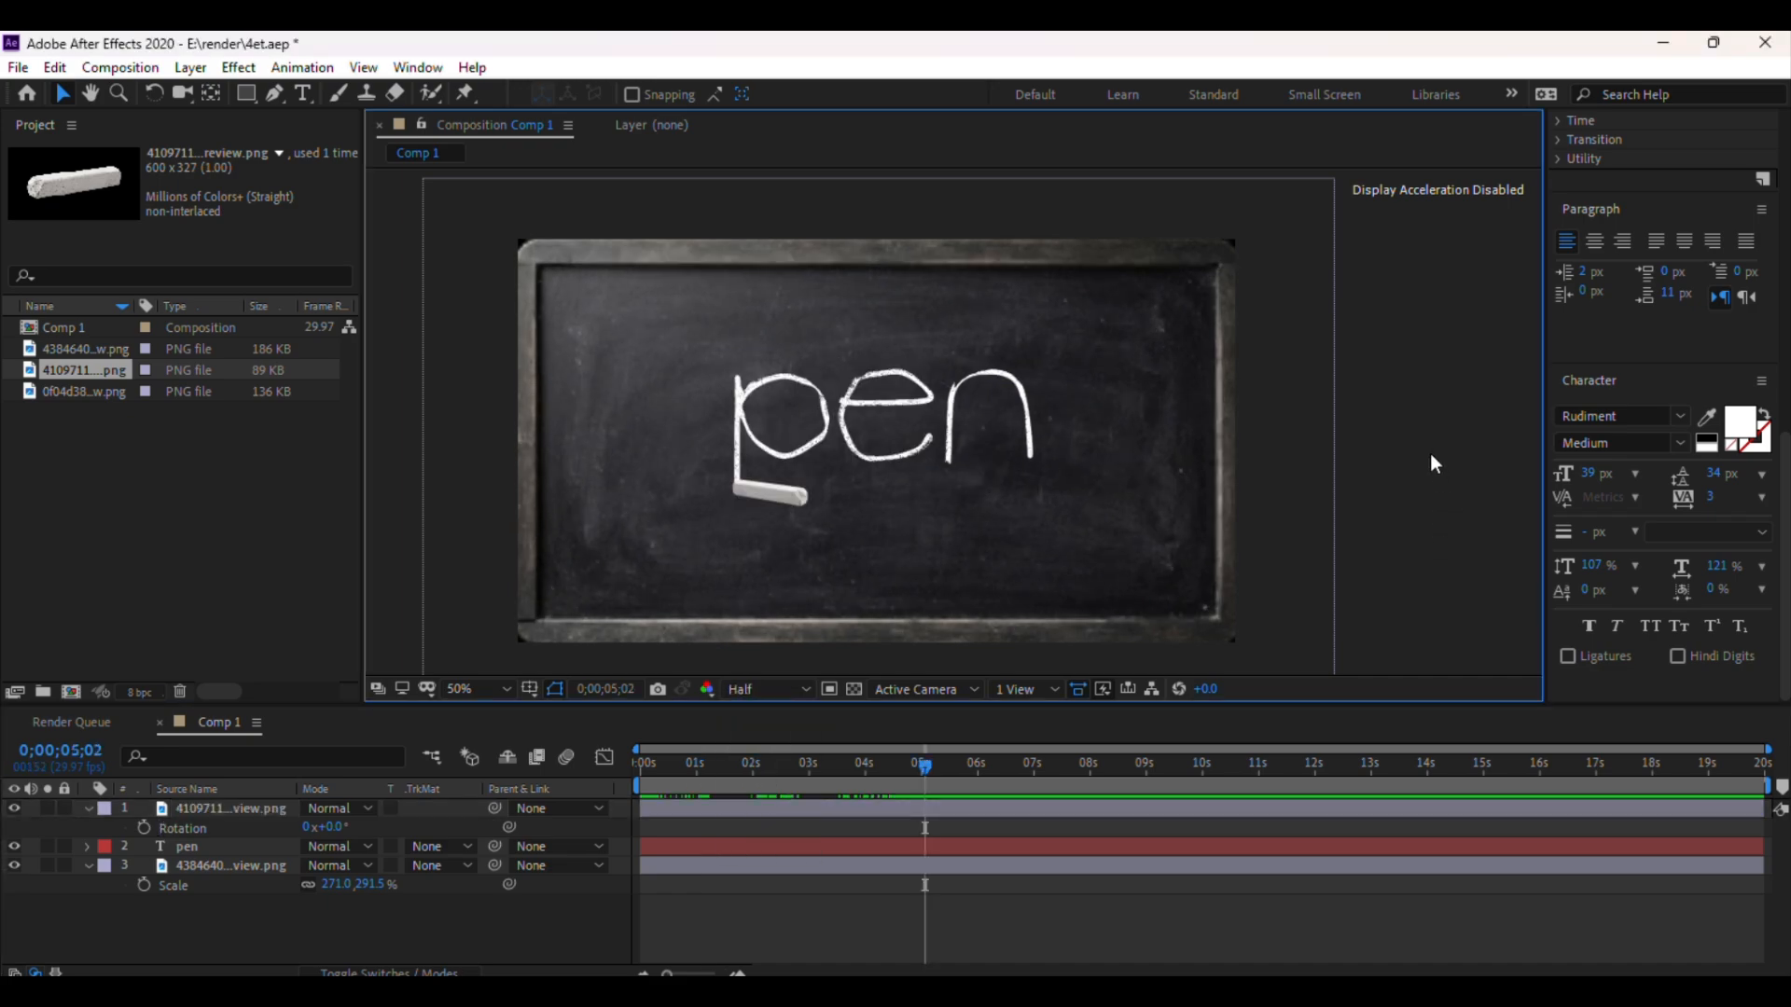
key("ctrl+s")
Toggle the chalk layer's visibility off and on to compare the writing with and without it
left_click(927, 810)
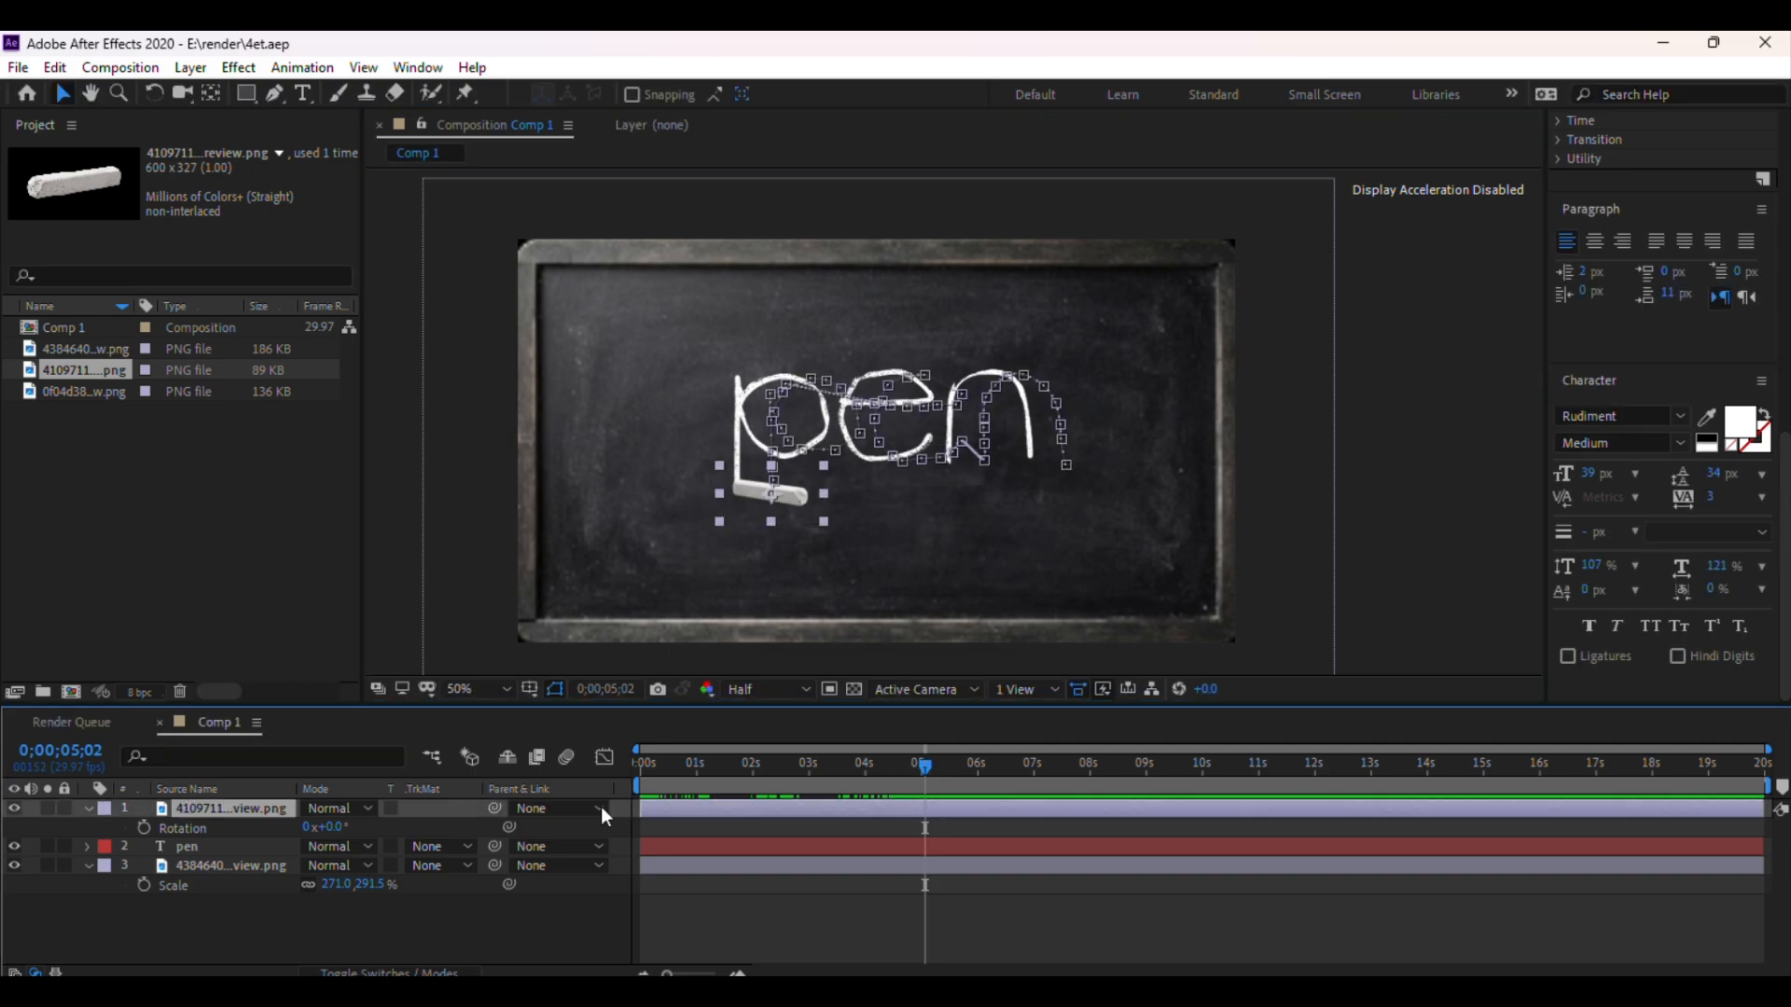
left_click(17, 807)
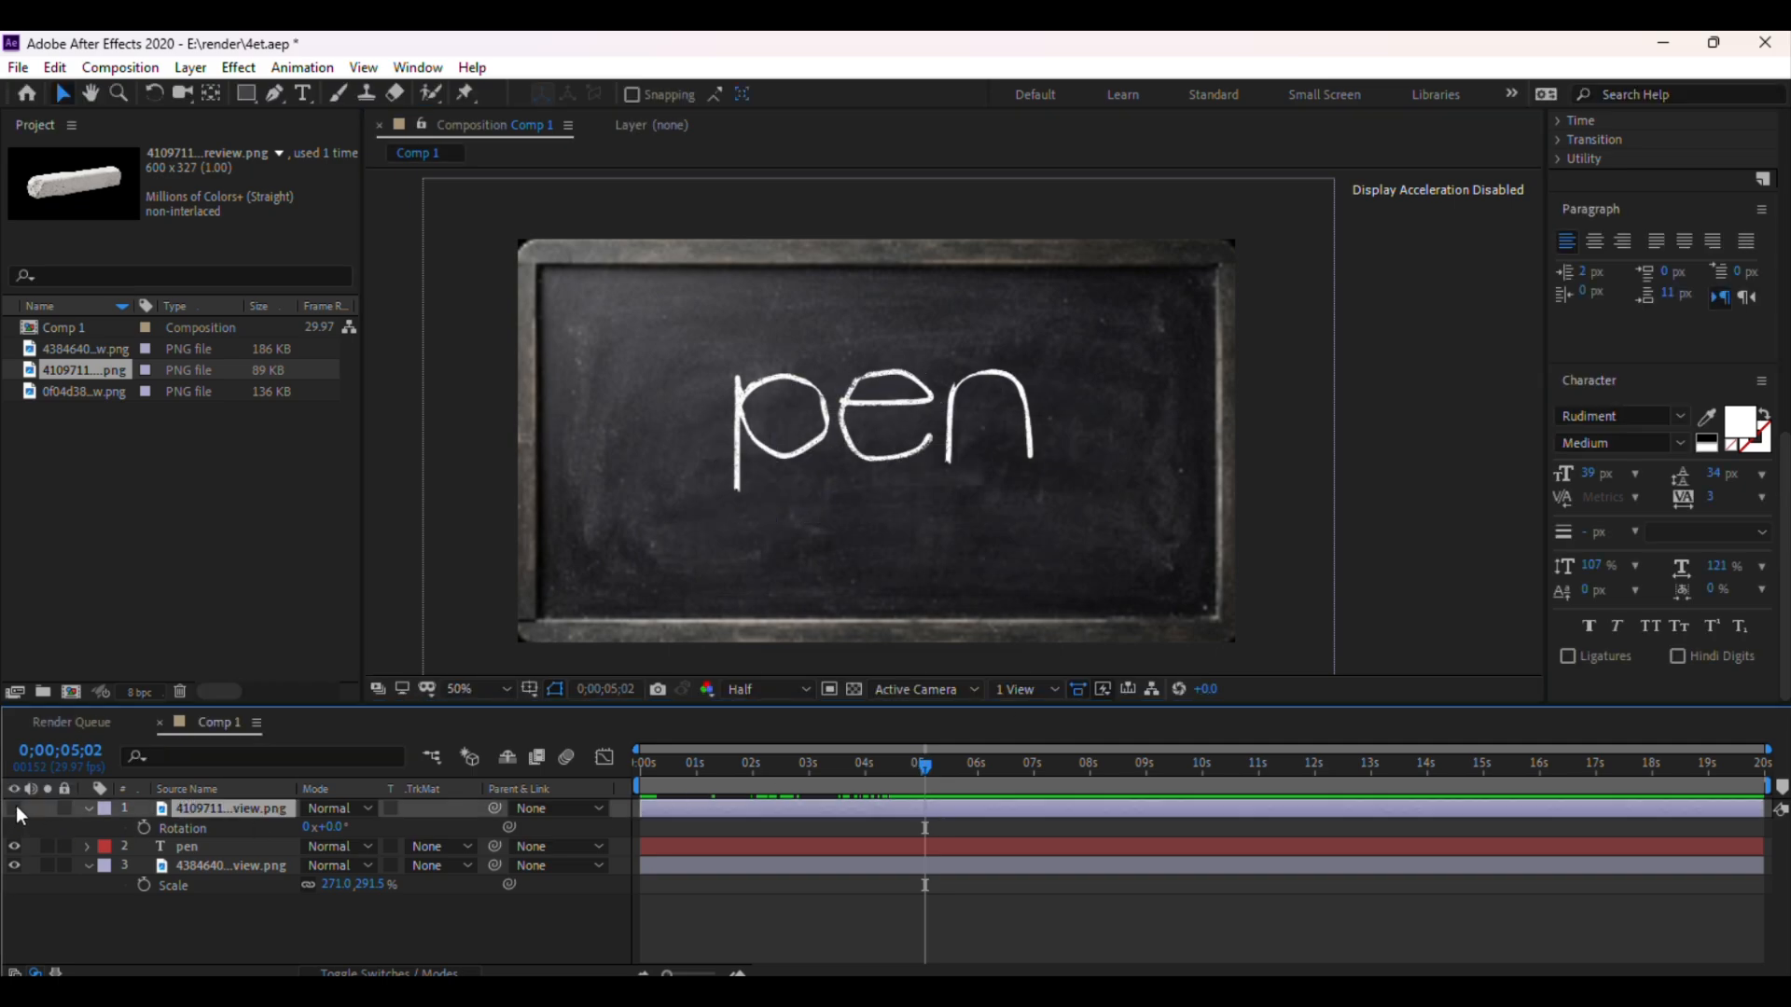
left_click(19, 808)
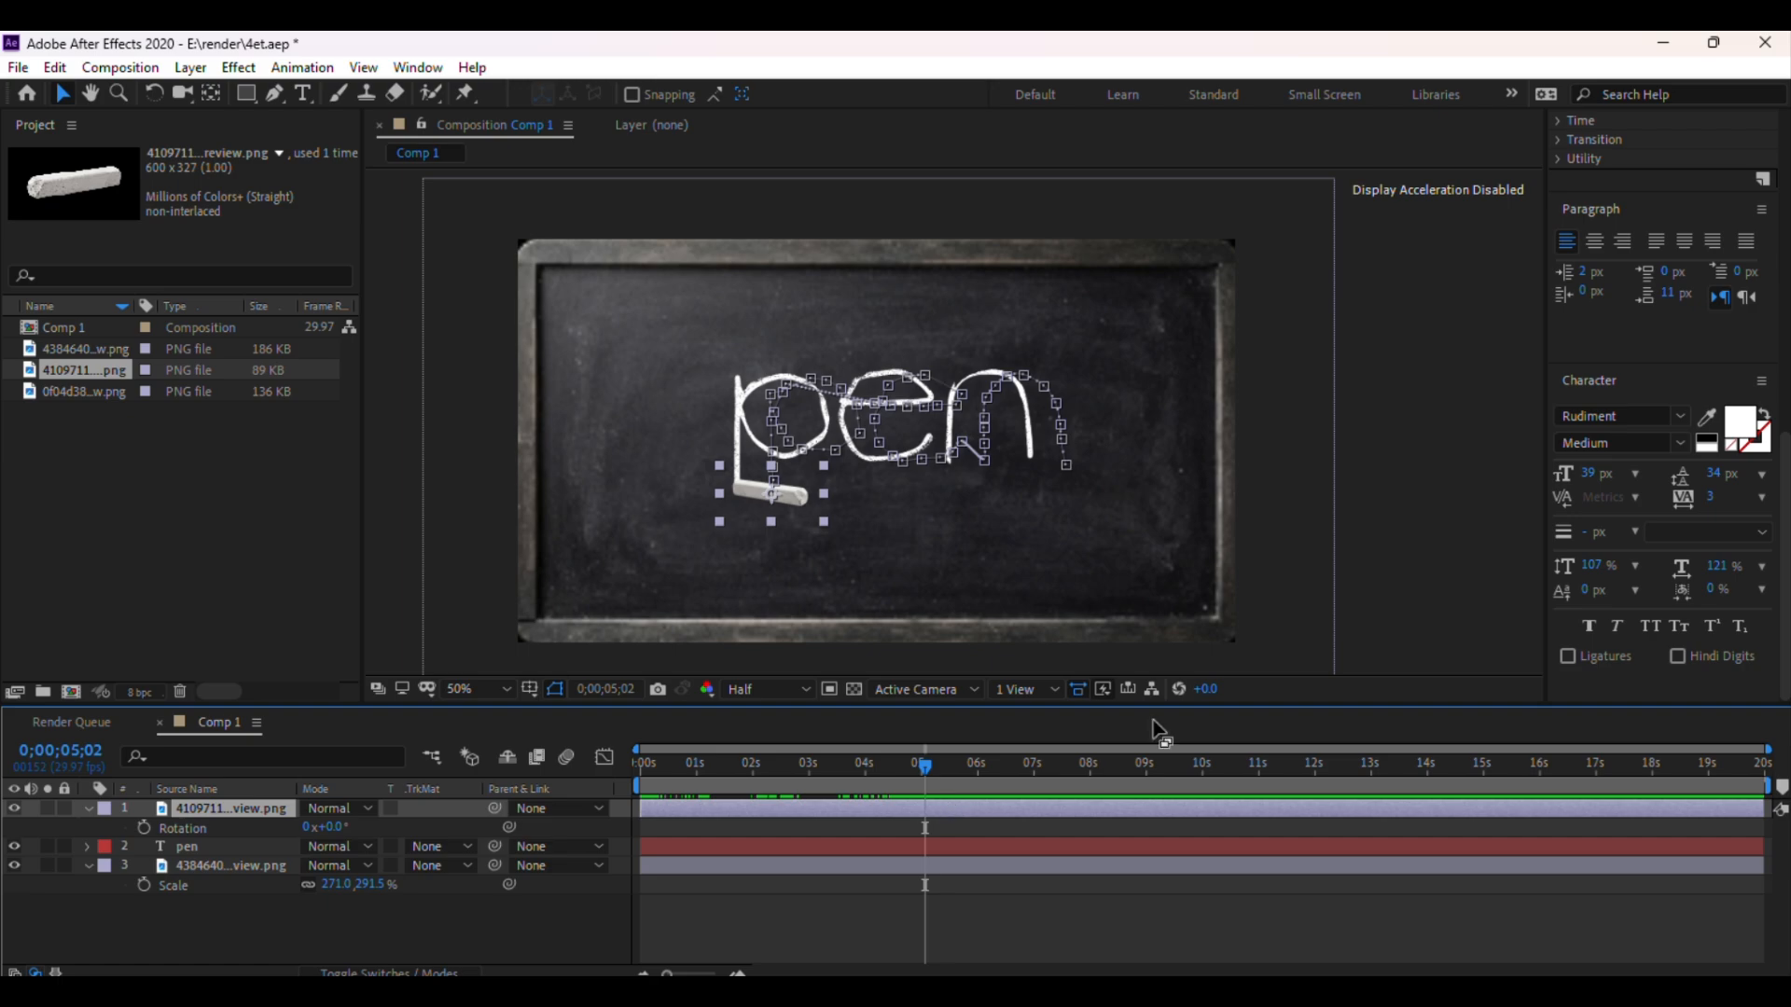
left_click(1447, 444)
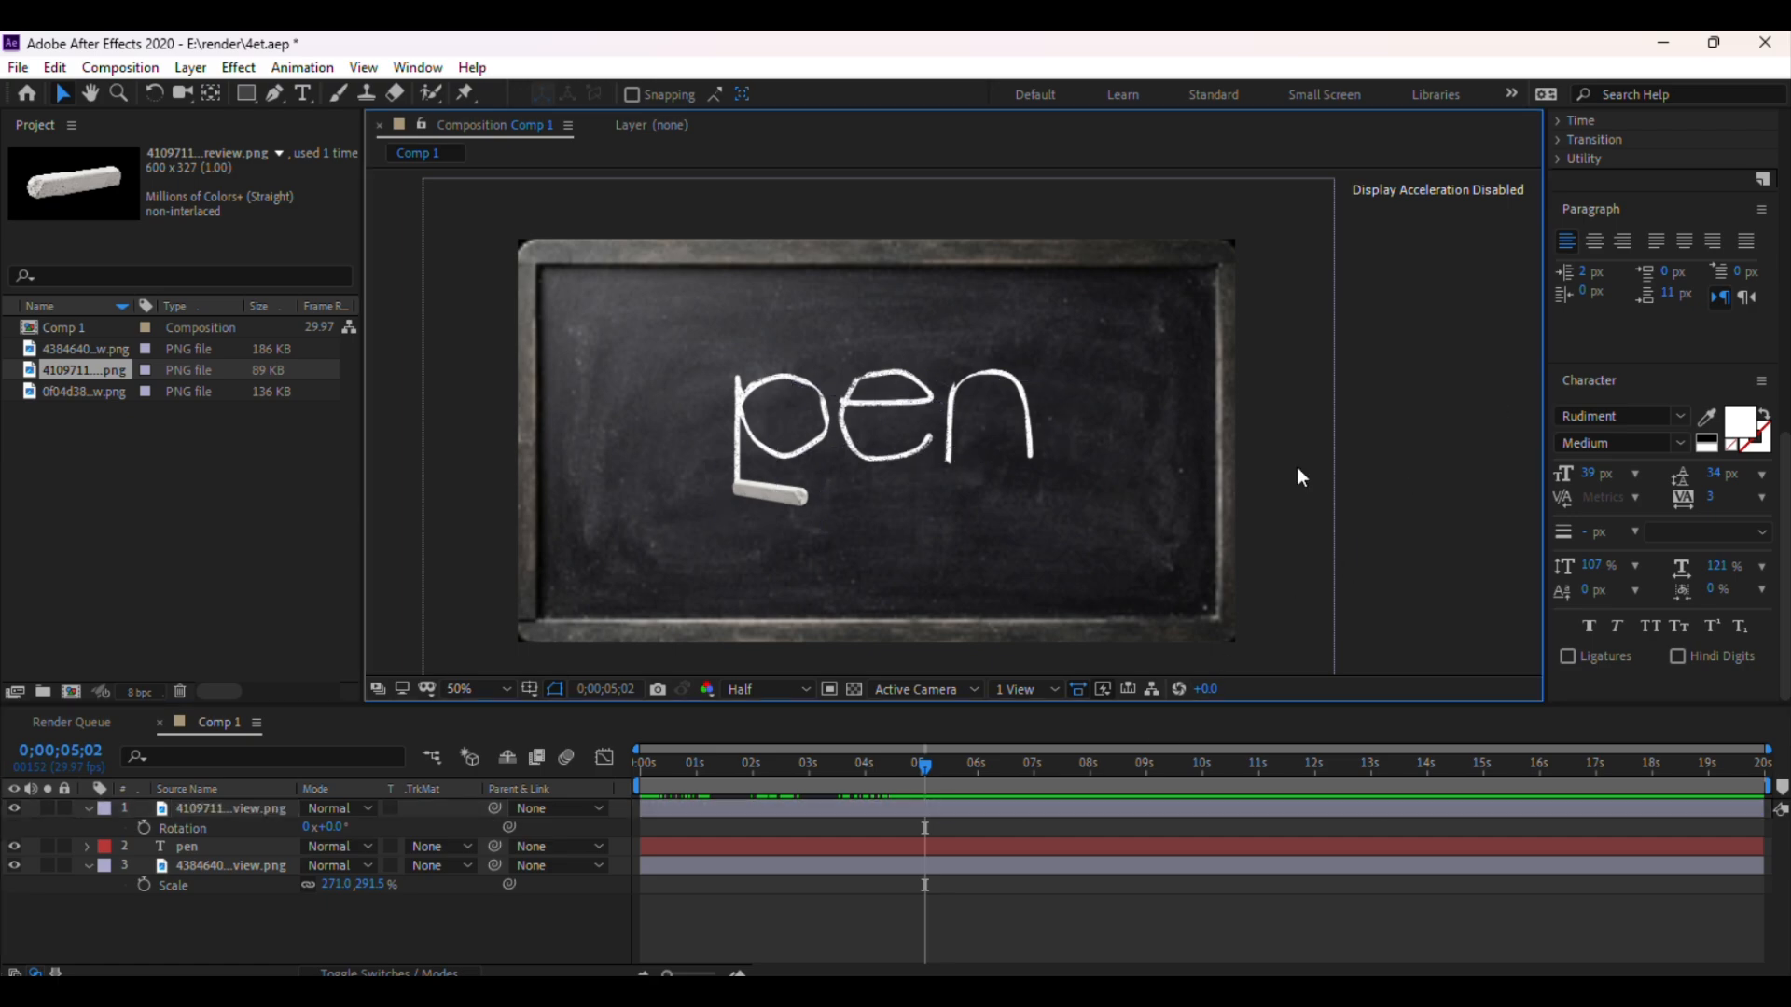
scroll(1321, 430, "up", 2)
scroll(1417, 420, "down", 4)
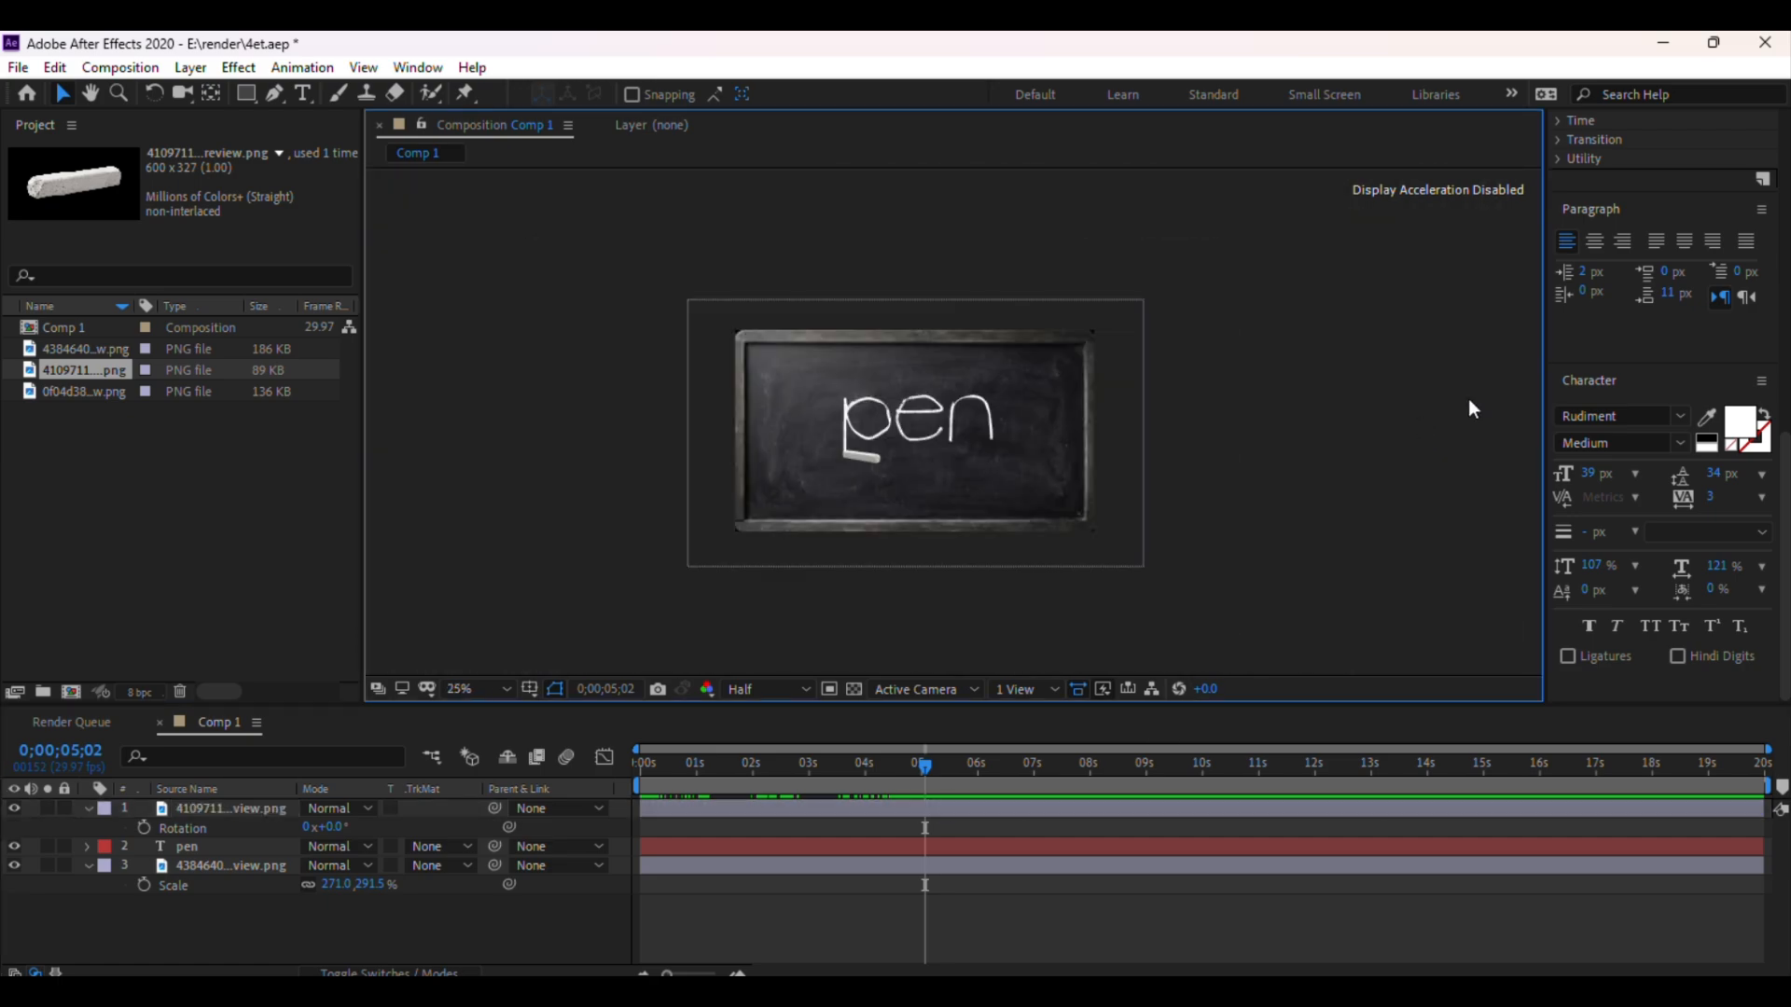
scroll(1332, 428, "up", 2)
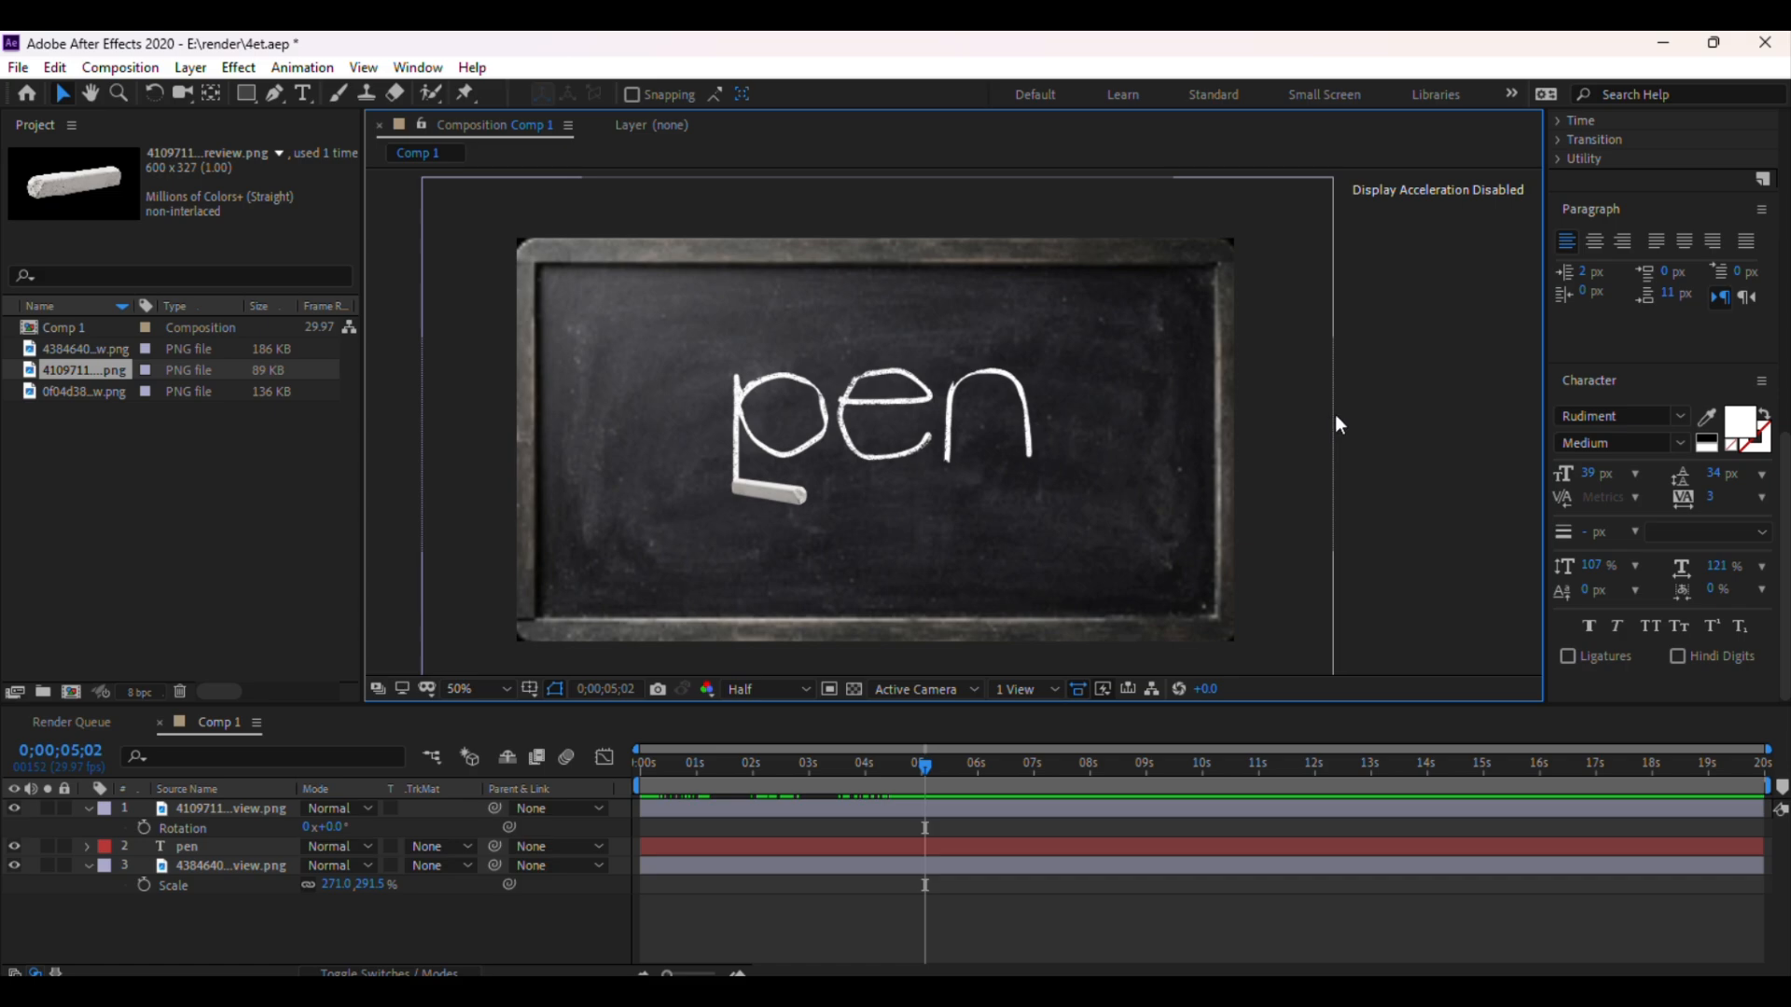
scroll(1640, 403, "up", 6)
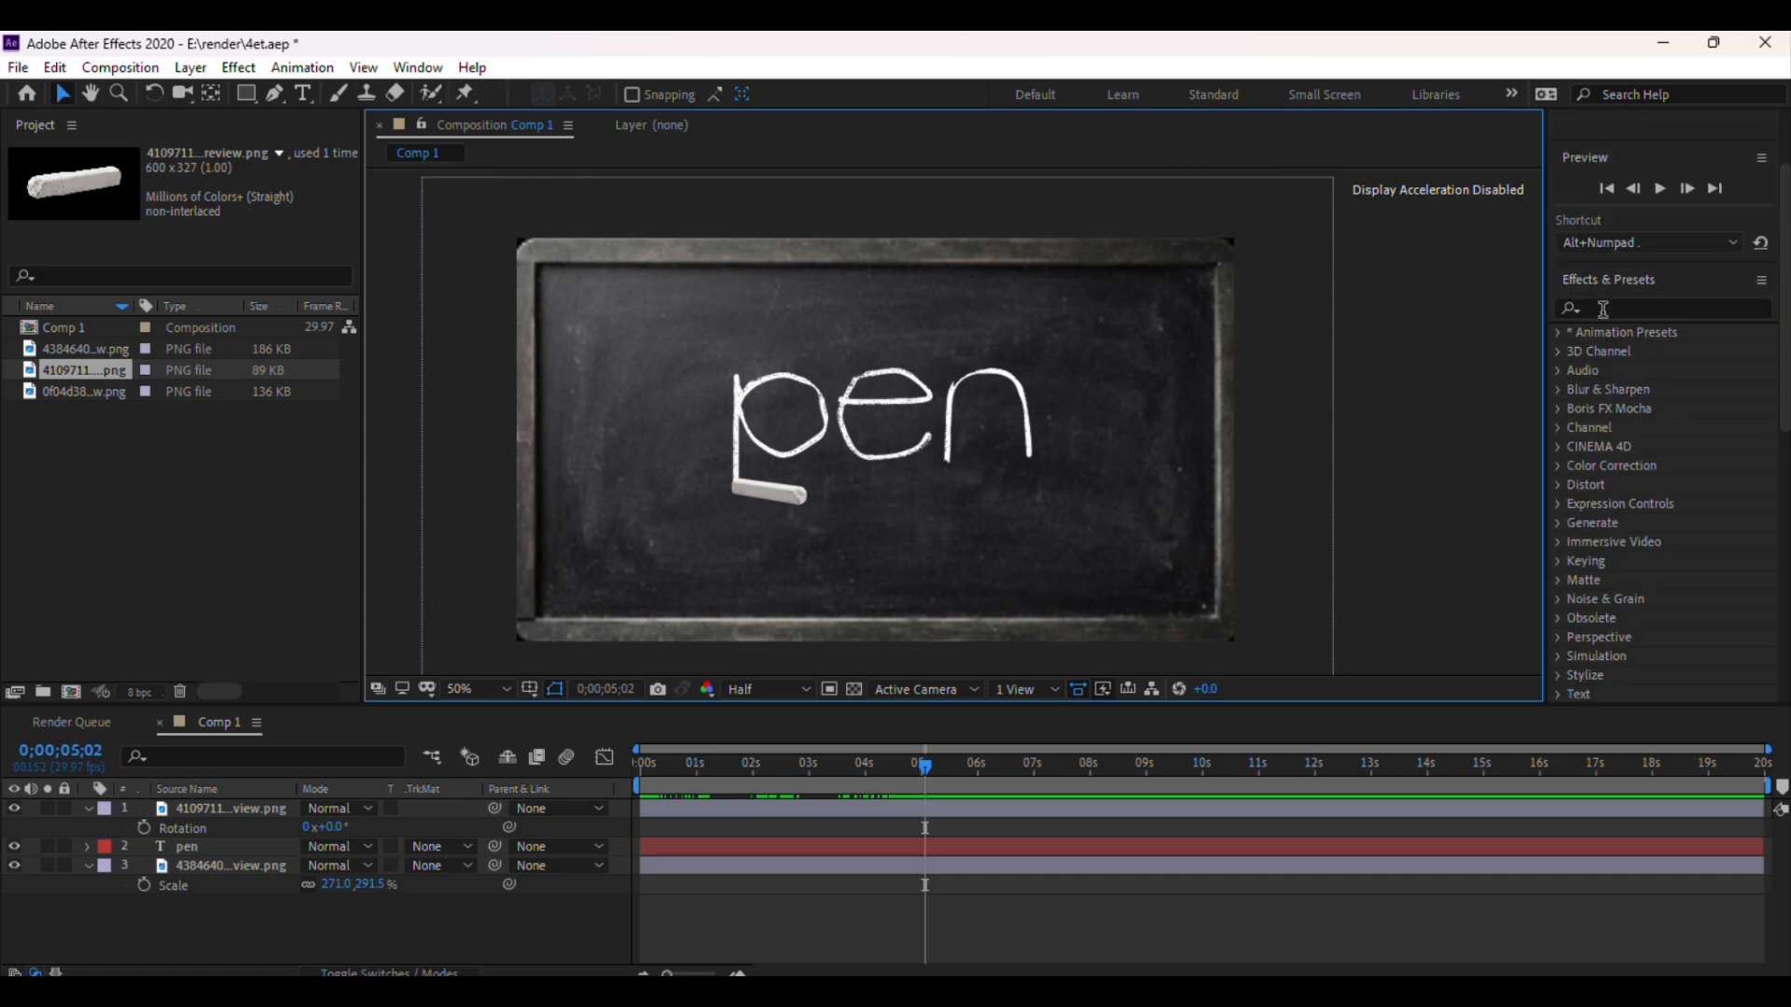
Search the effects for "drop s" and apply Drop Shadow to the chalk image layer
left_click(1602, 308)
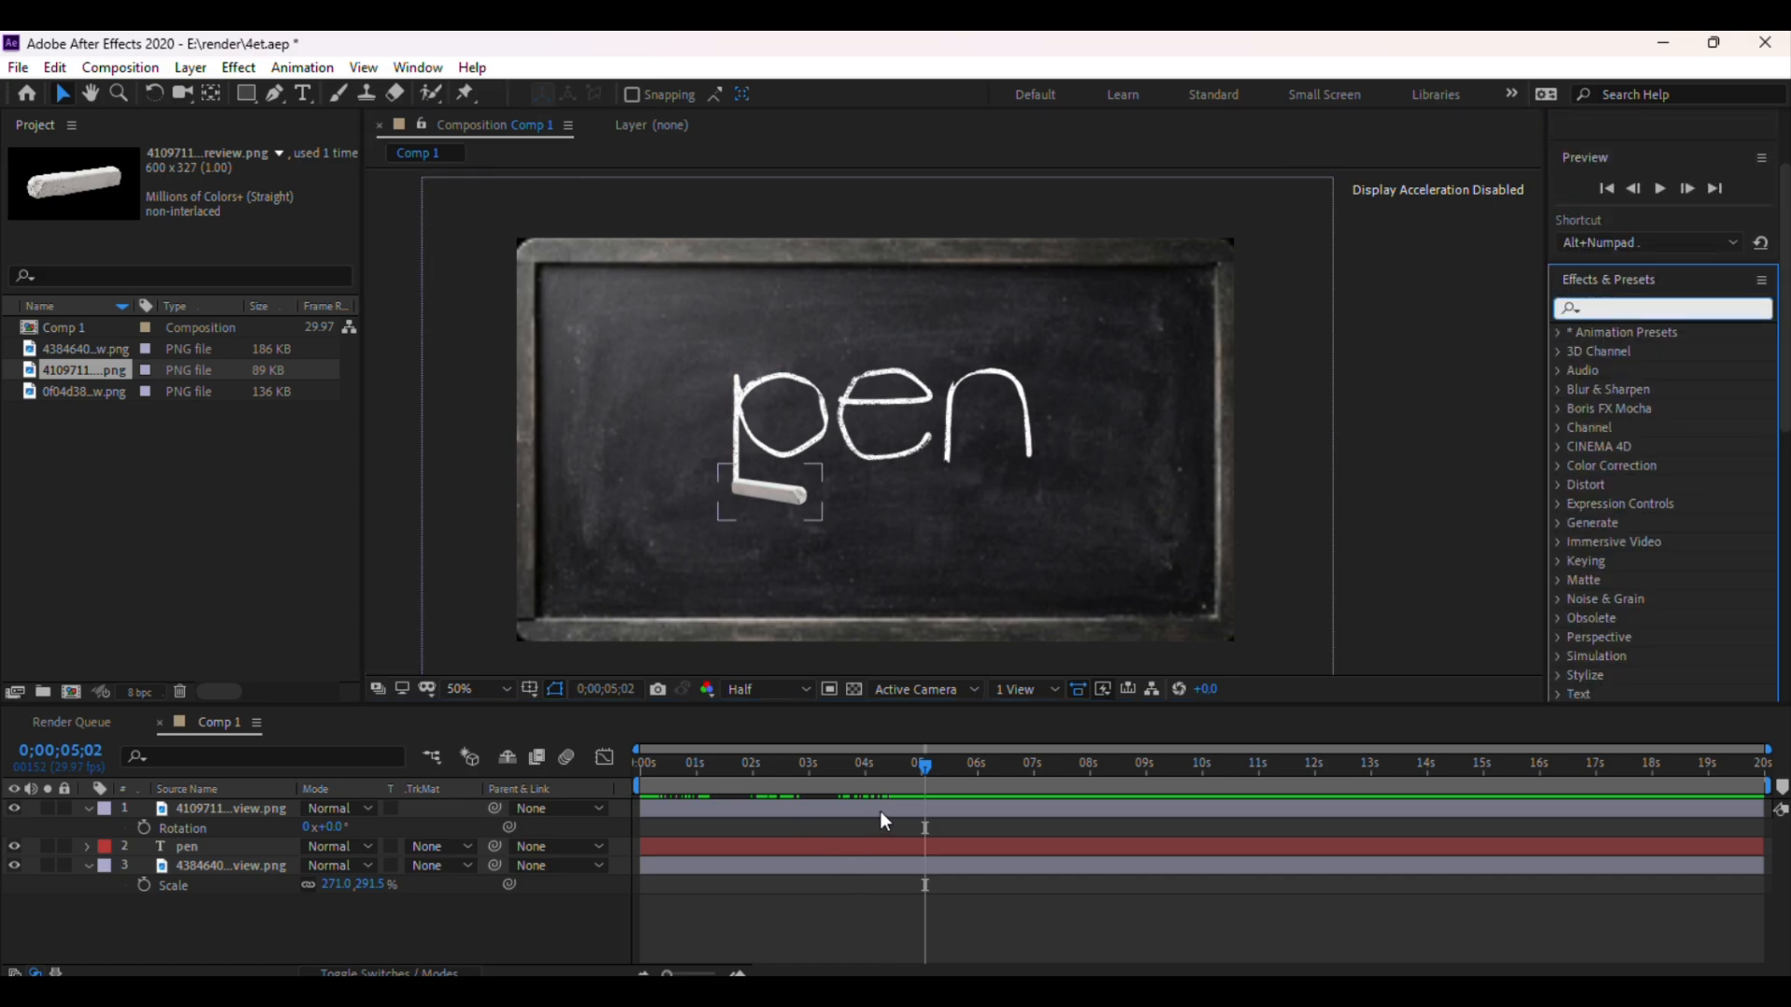
left_click(667, 808)
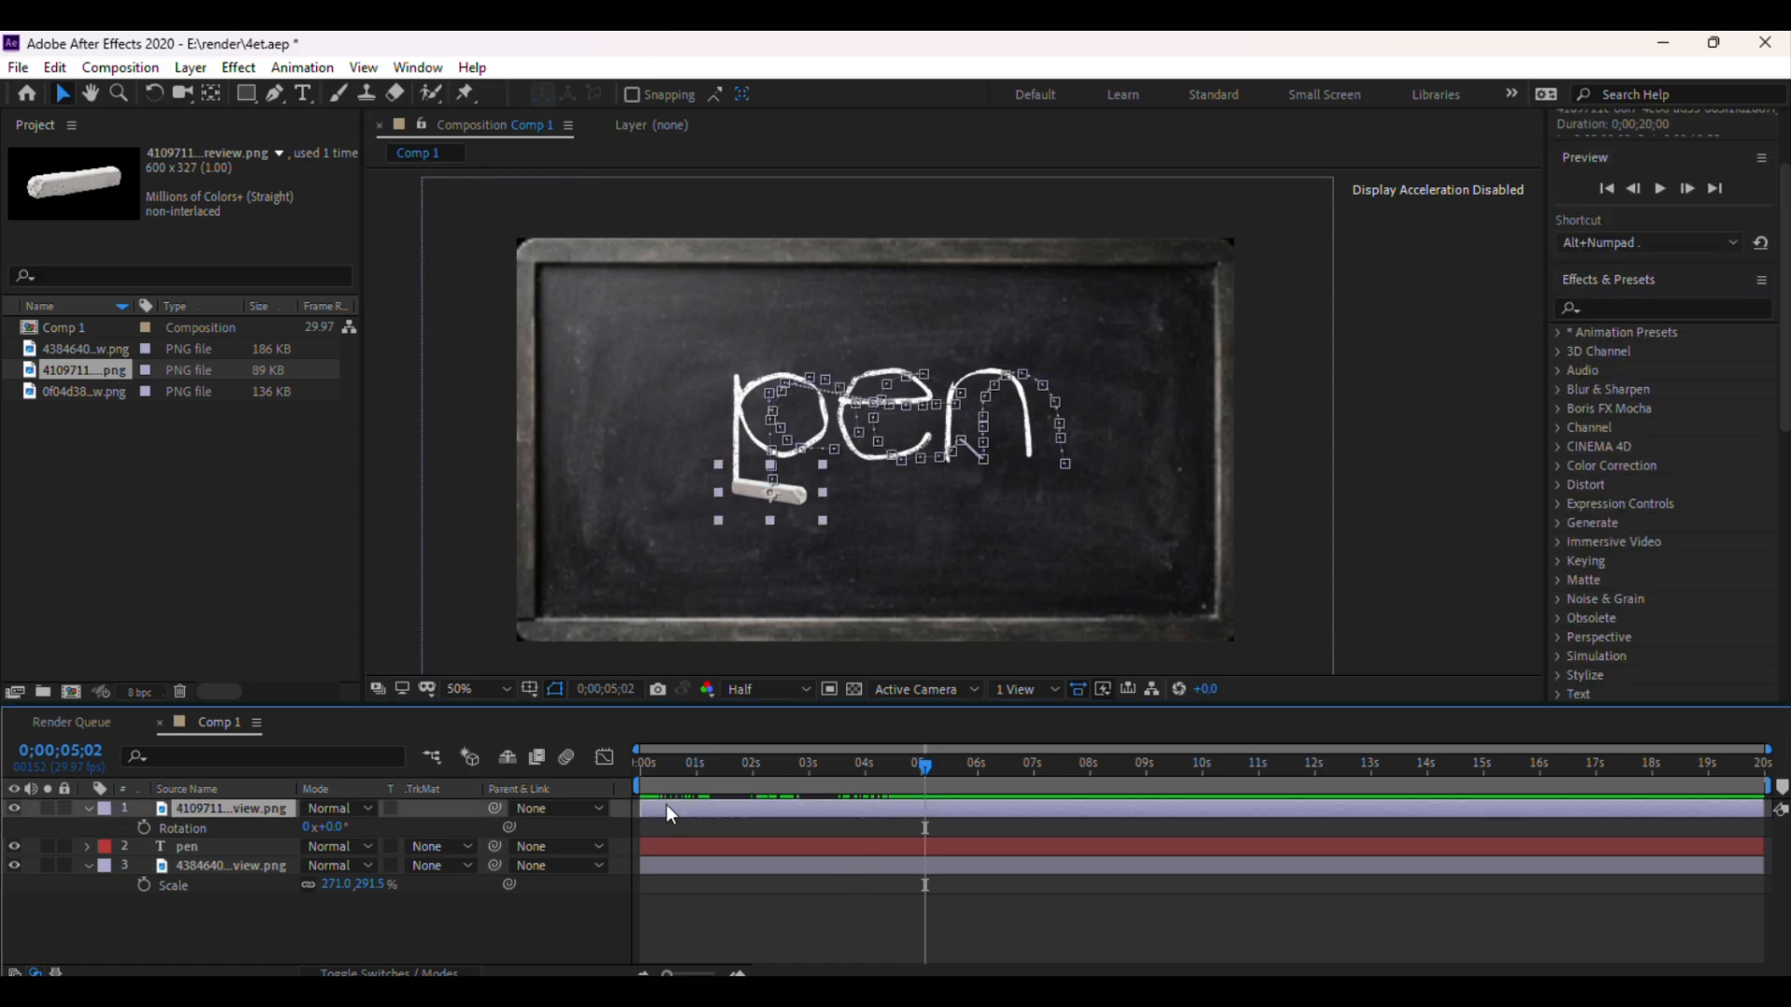
left_click(13, 808)
left_click(1615, 302)
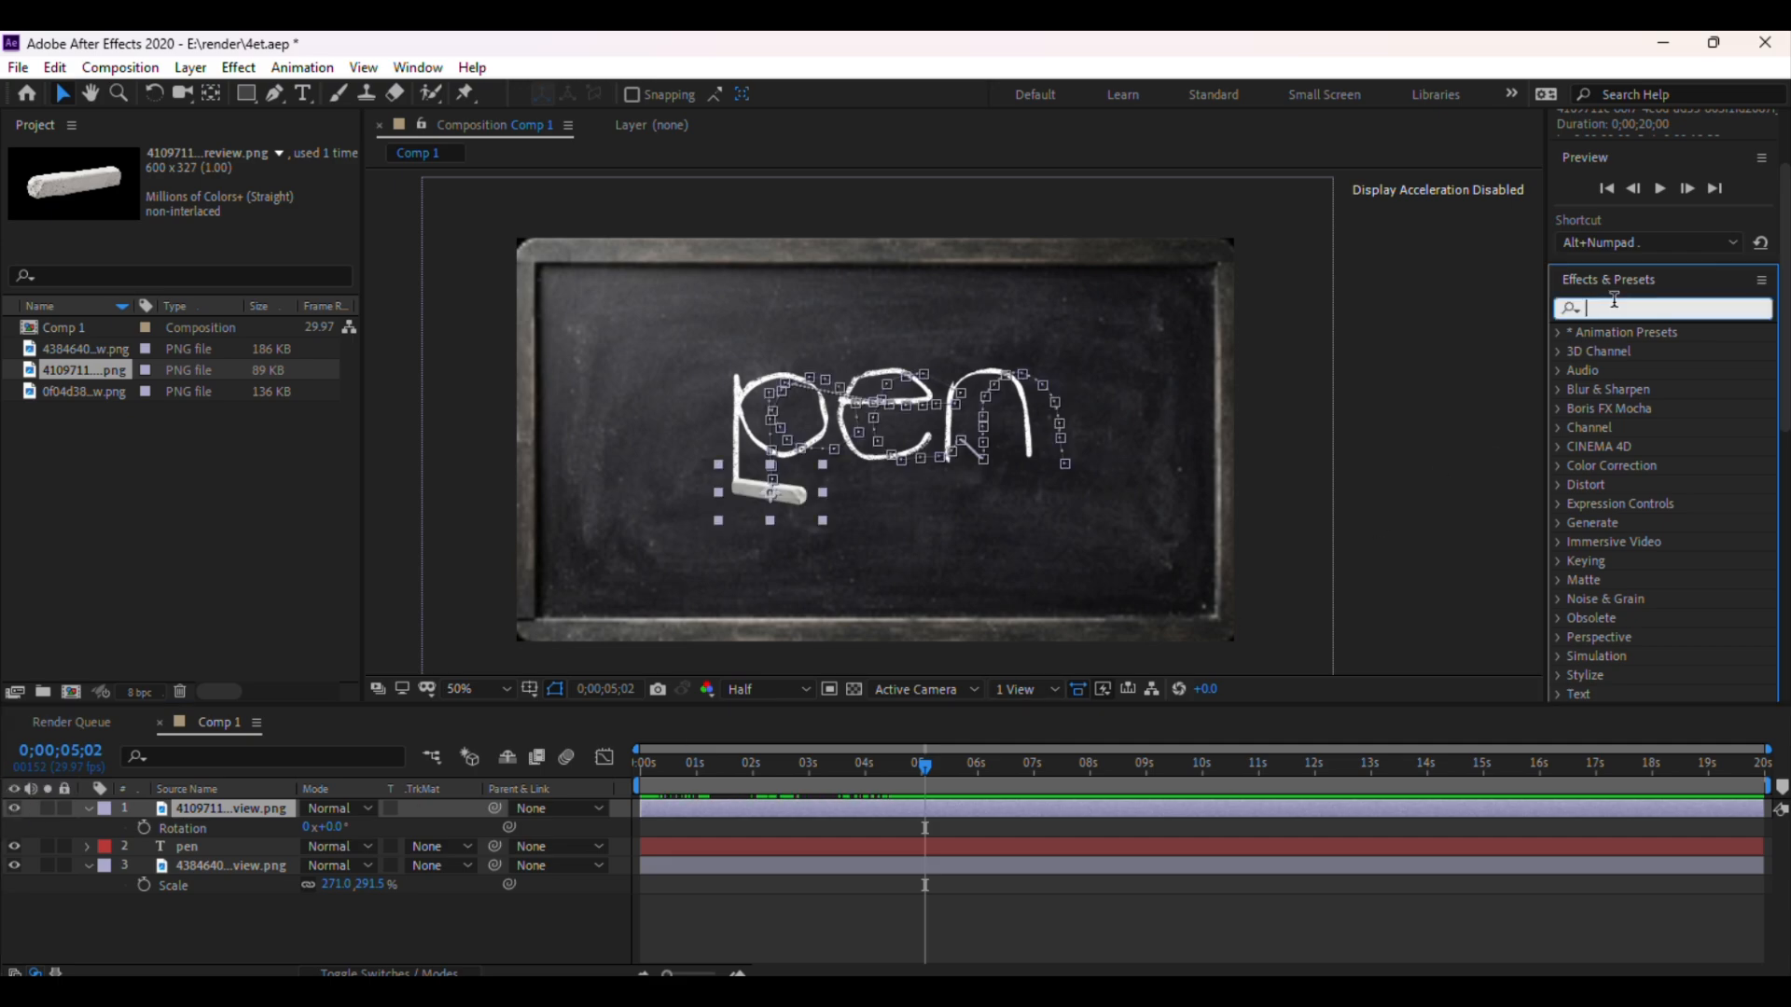
type("d")
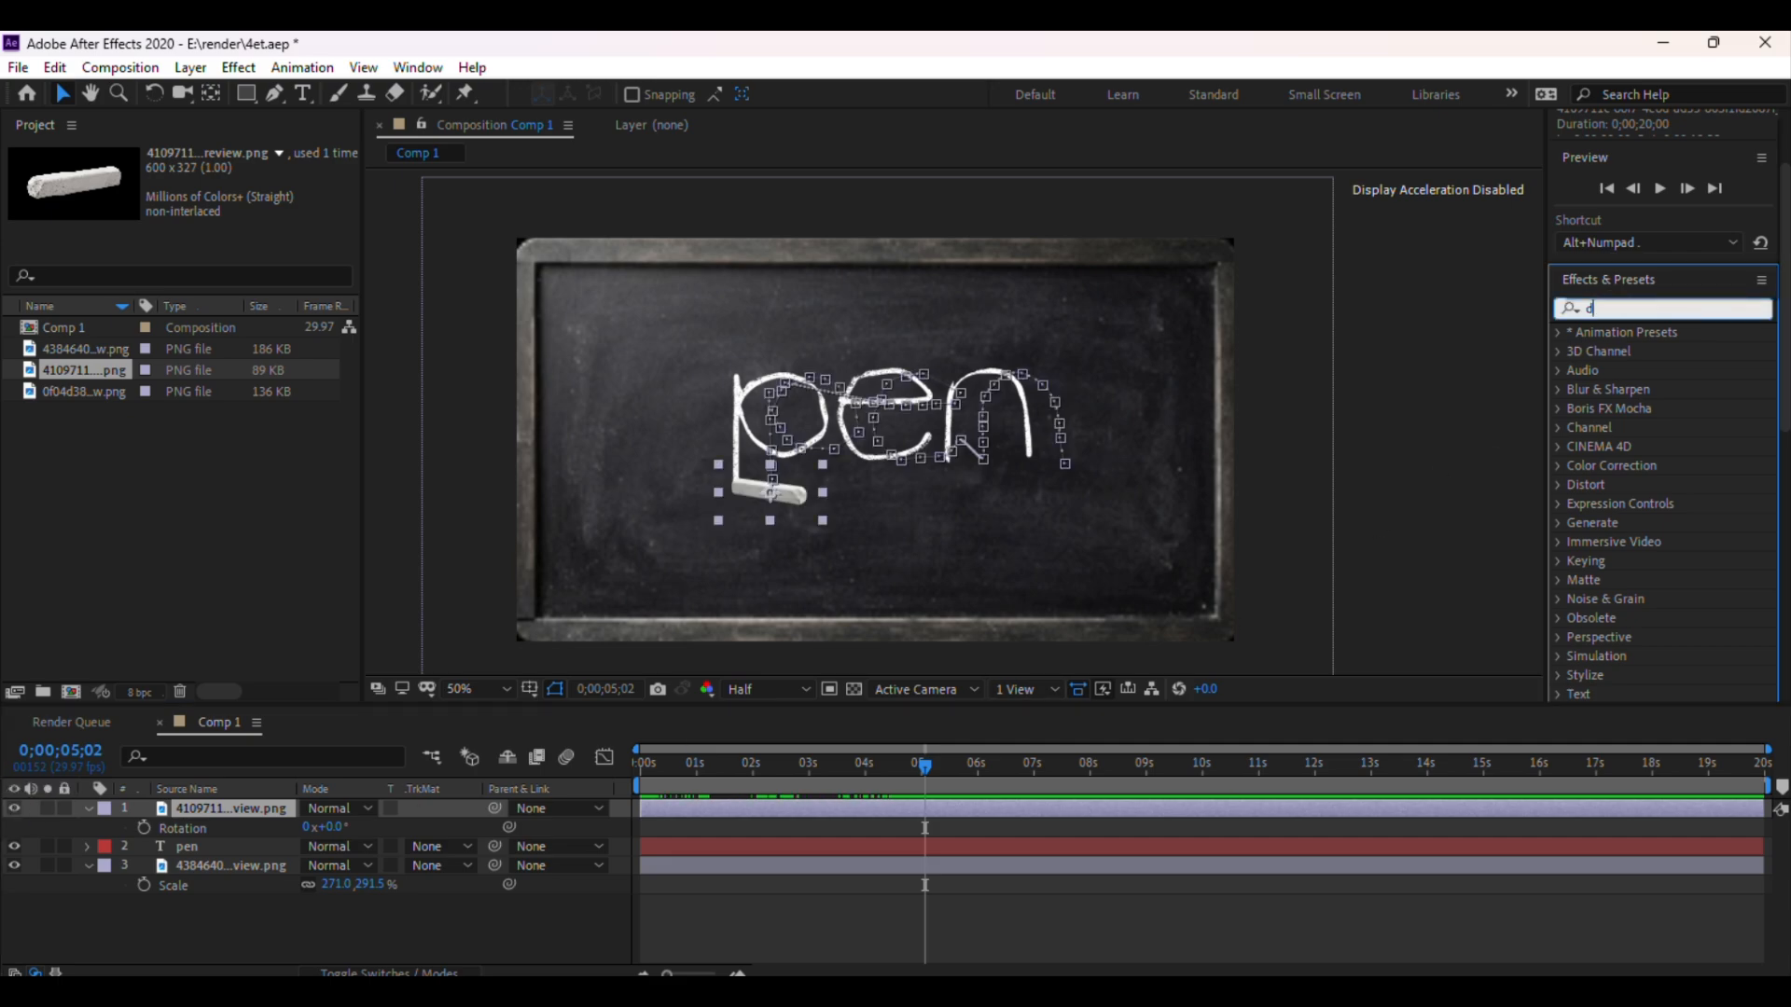
type("rop s")
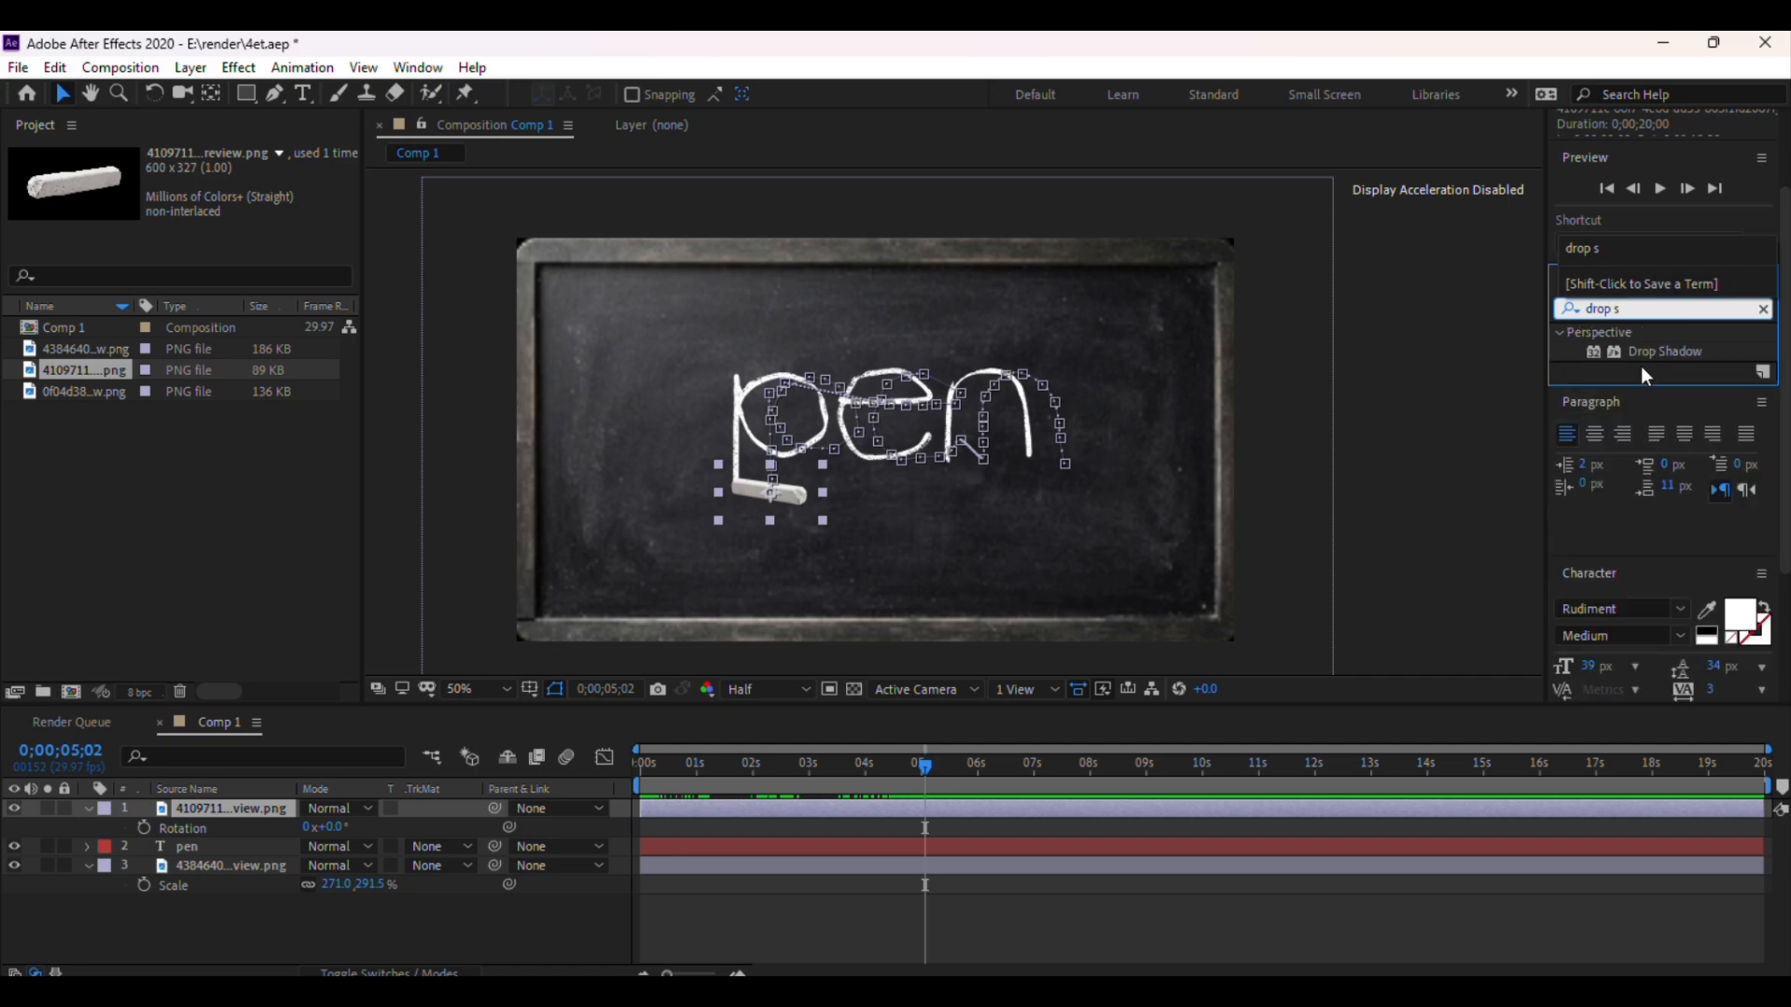
left_click(1645, 356)
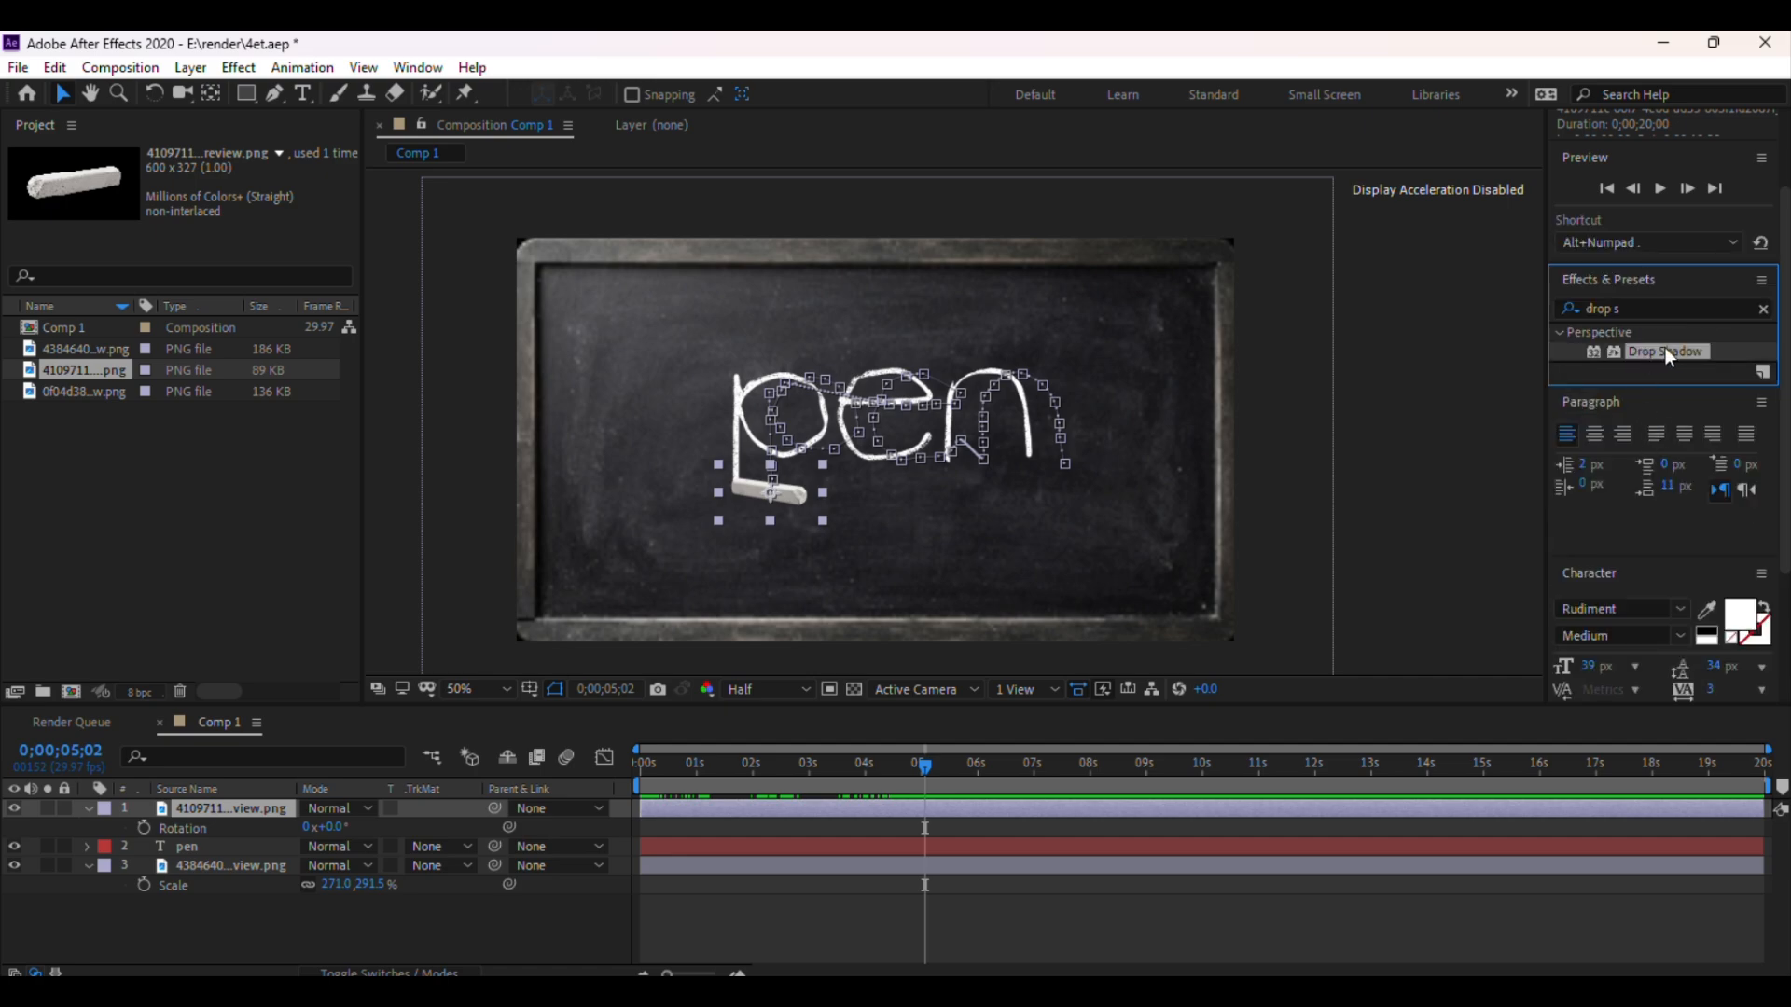
left_click_drag(1665, 347, 914, 808)
Set the Drop Shadow distance on the chalk to 23
key("XF86AudioLowerVolume")
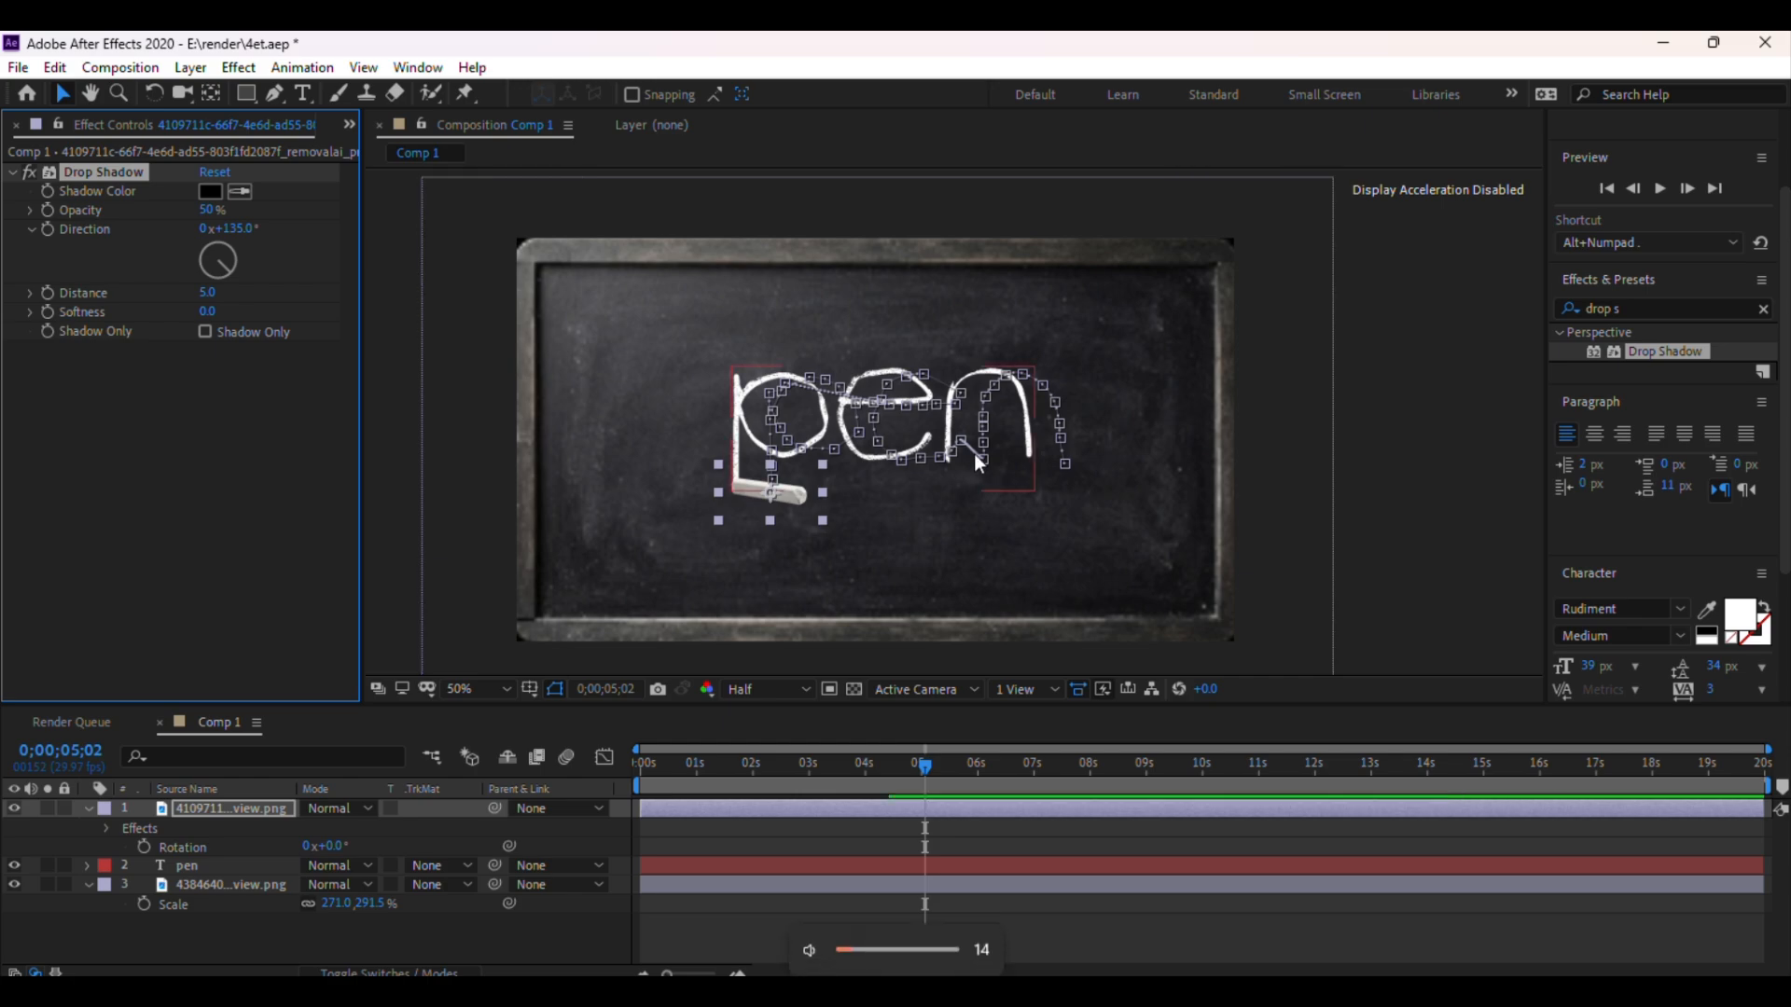
scroll(976, 453, "up", 2)
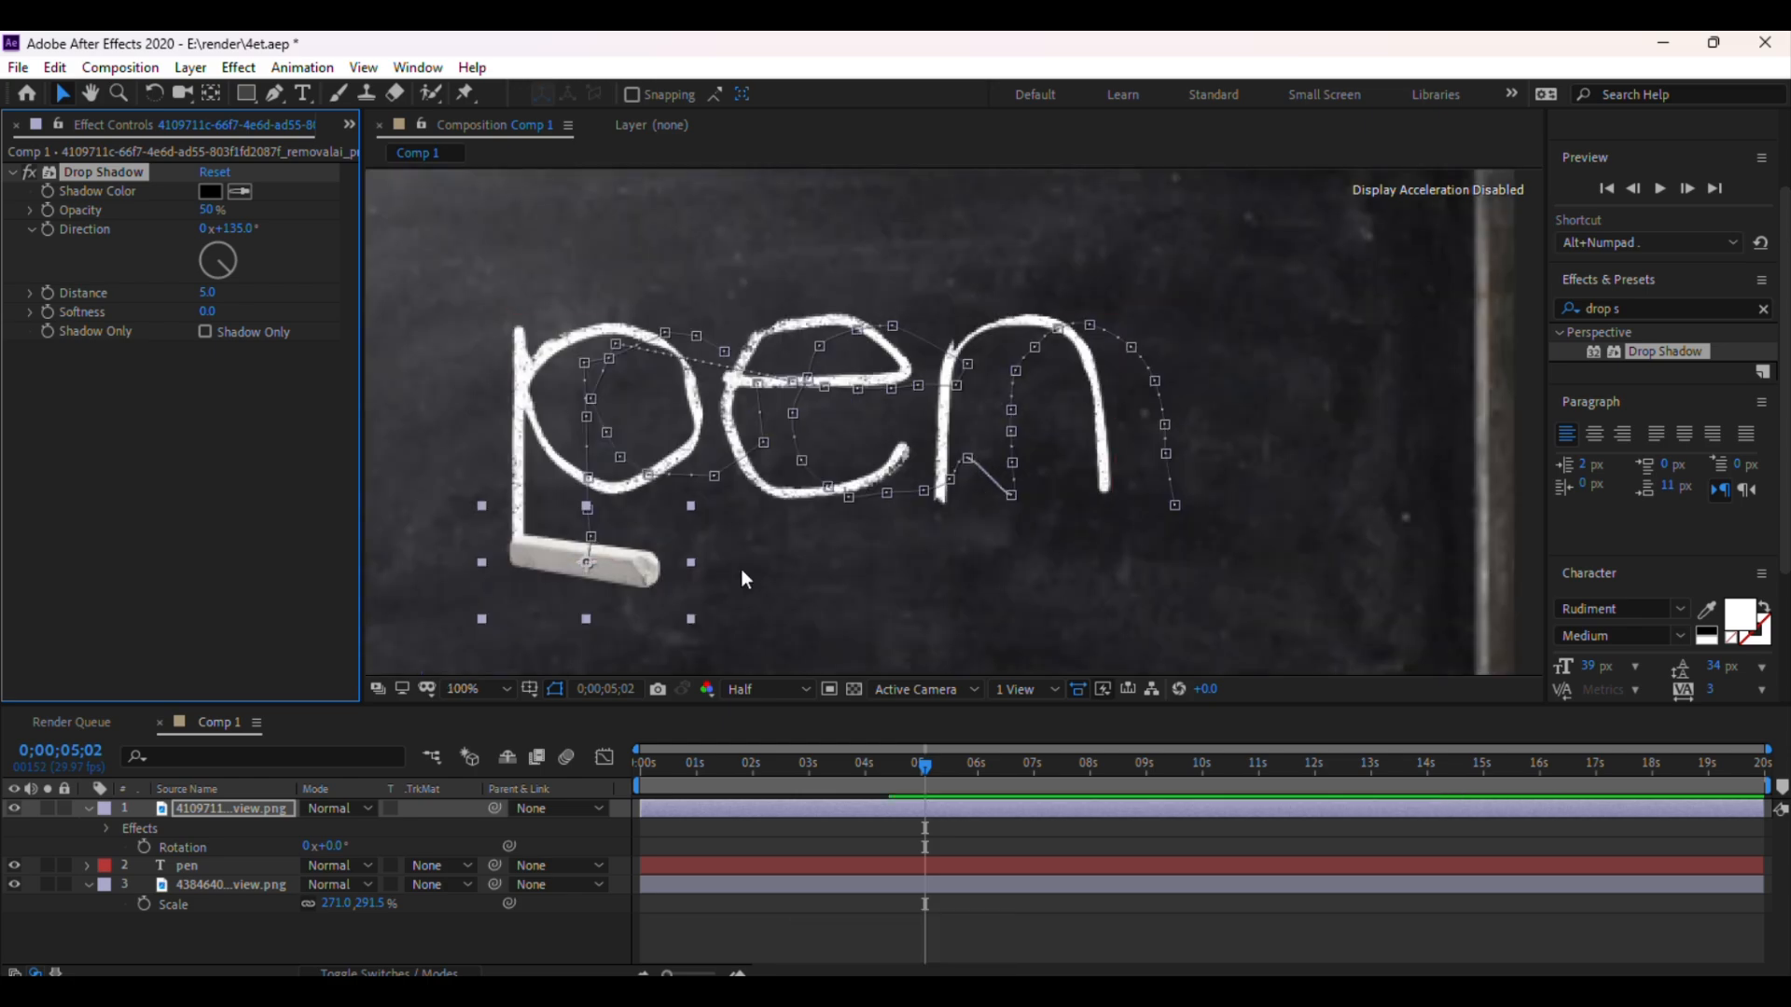
left_click_drag(775, 572, 944, 504)
key("v")
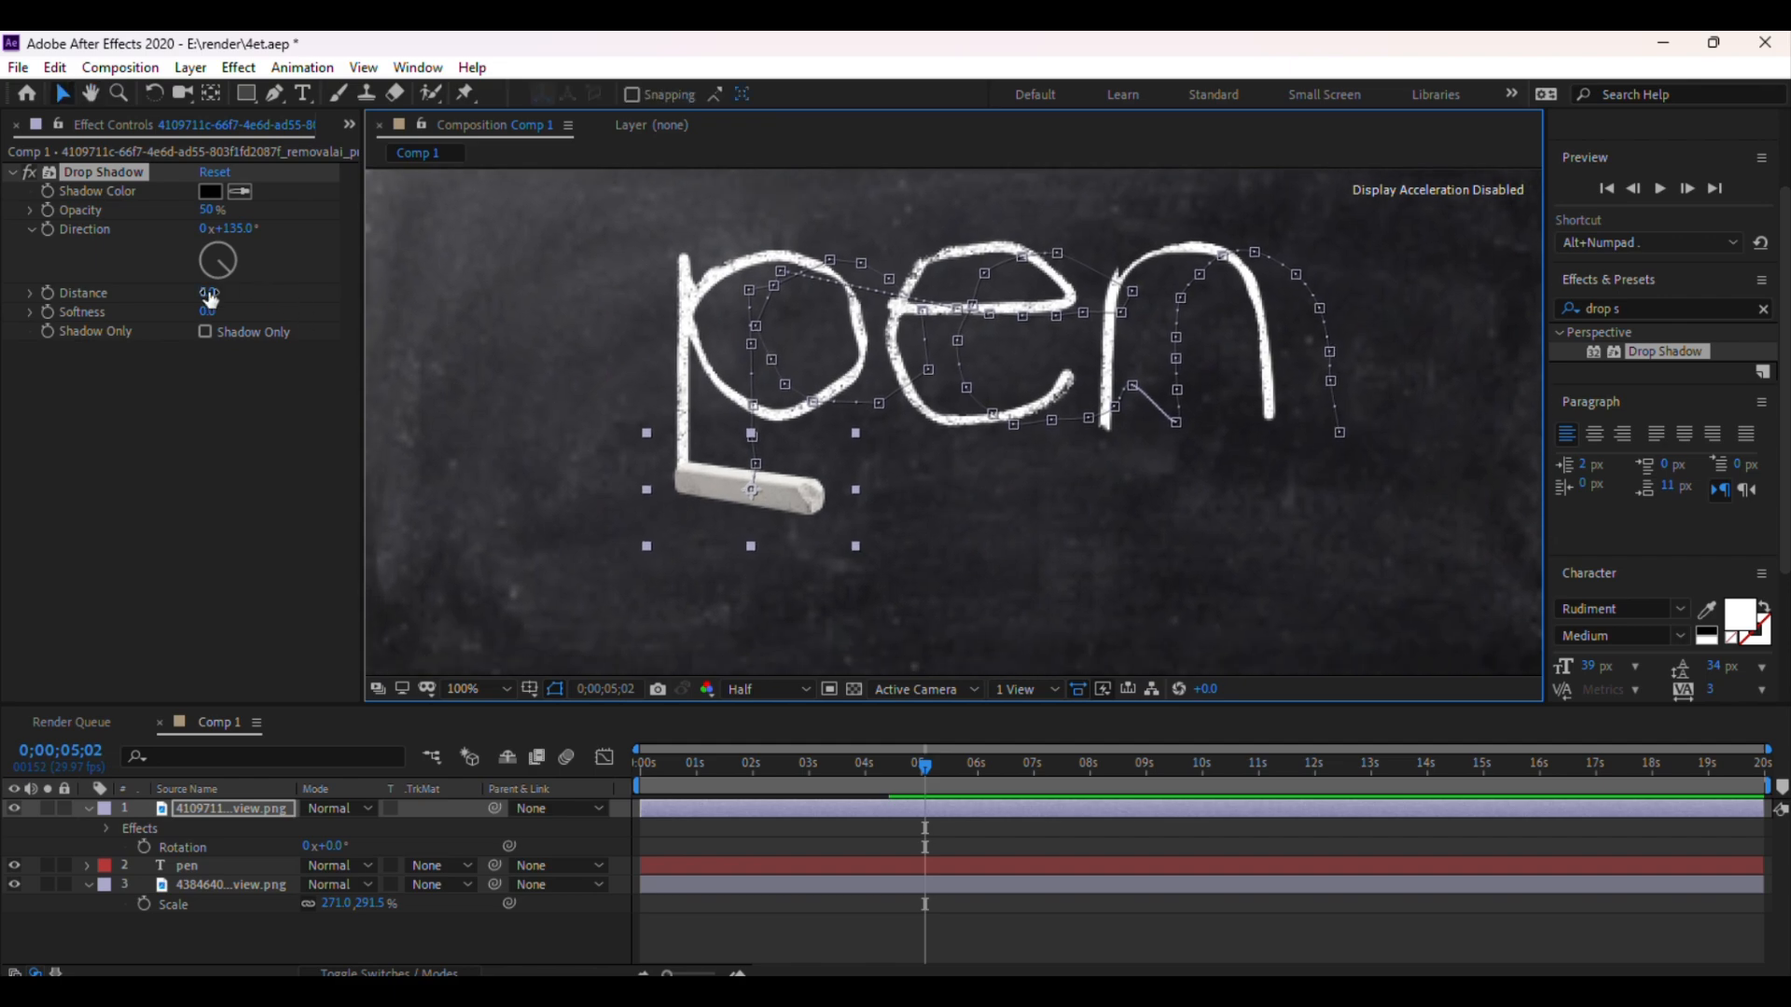
left_click_drag(211, 297, 223, 288)
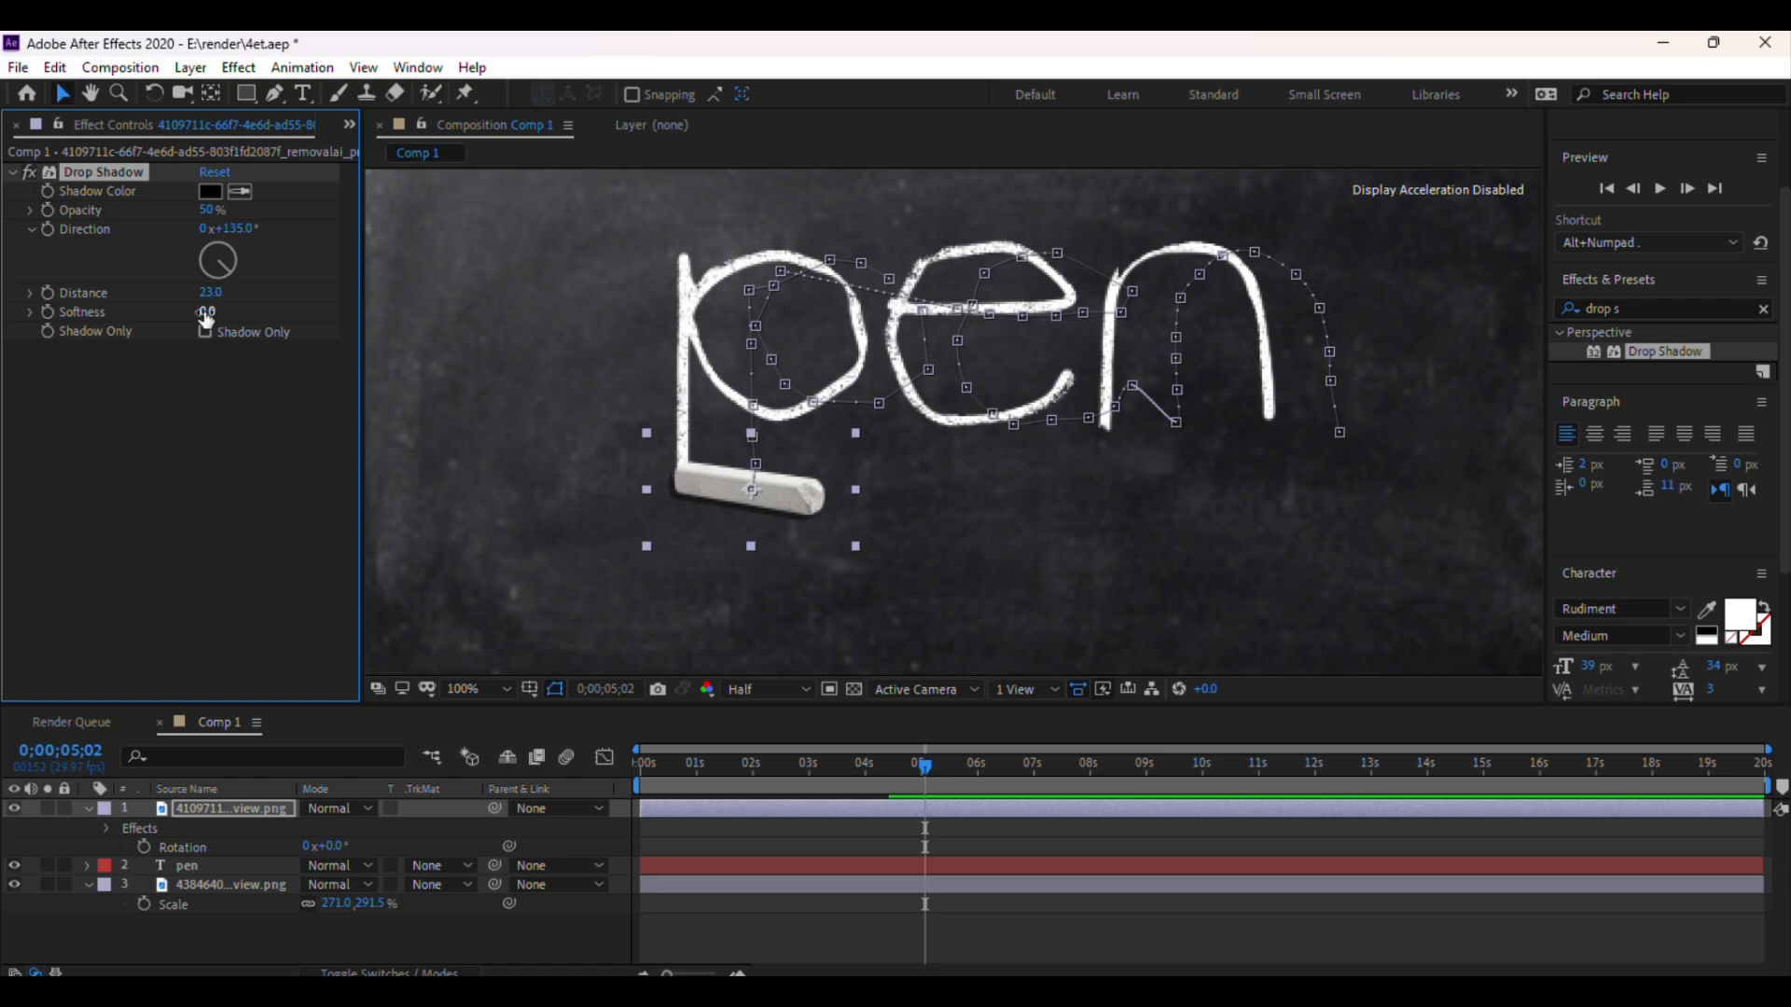
Set the preview resolution to Full and move the time indicator to 0;00;03;19
left_click(757, 692)
left_click(768, 743)
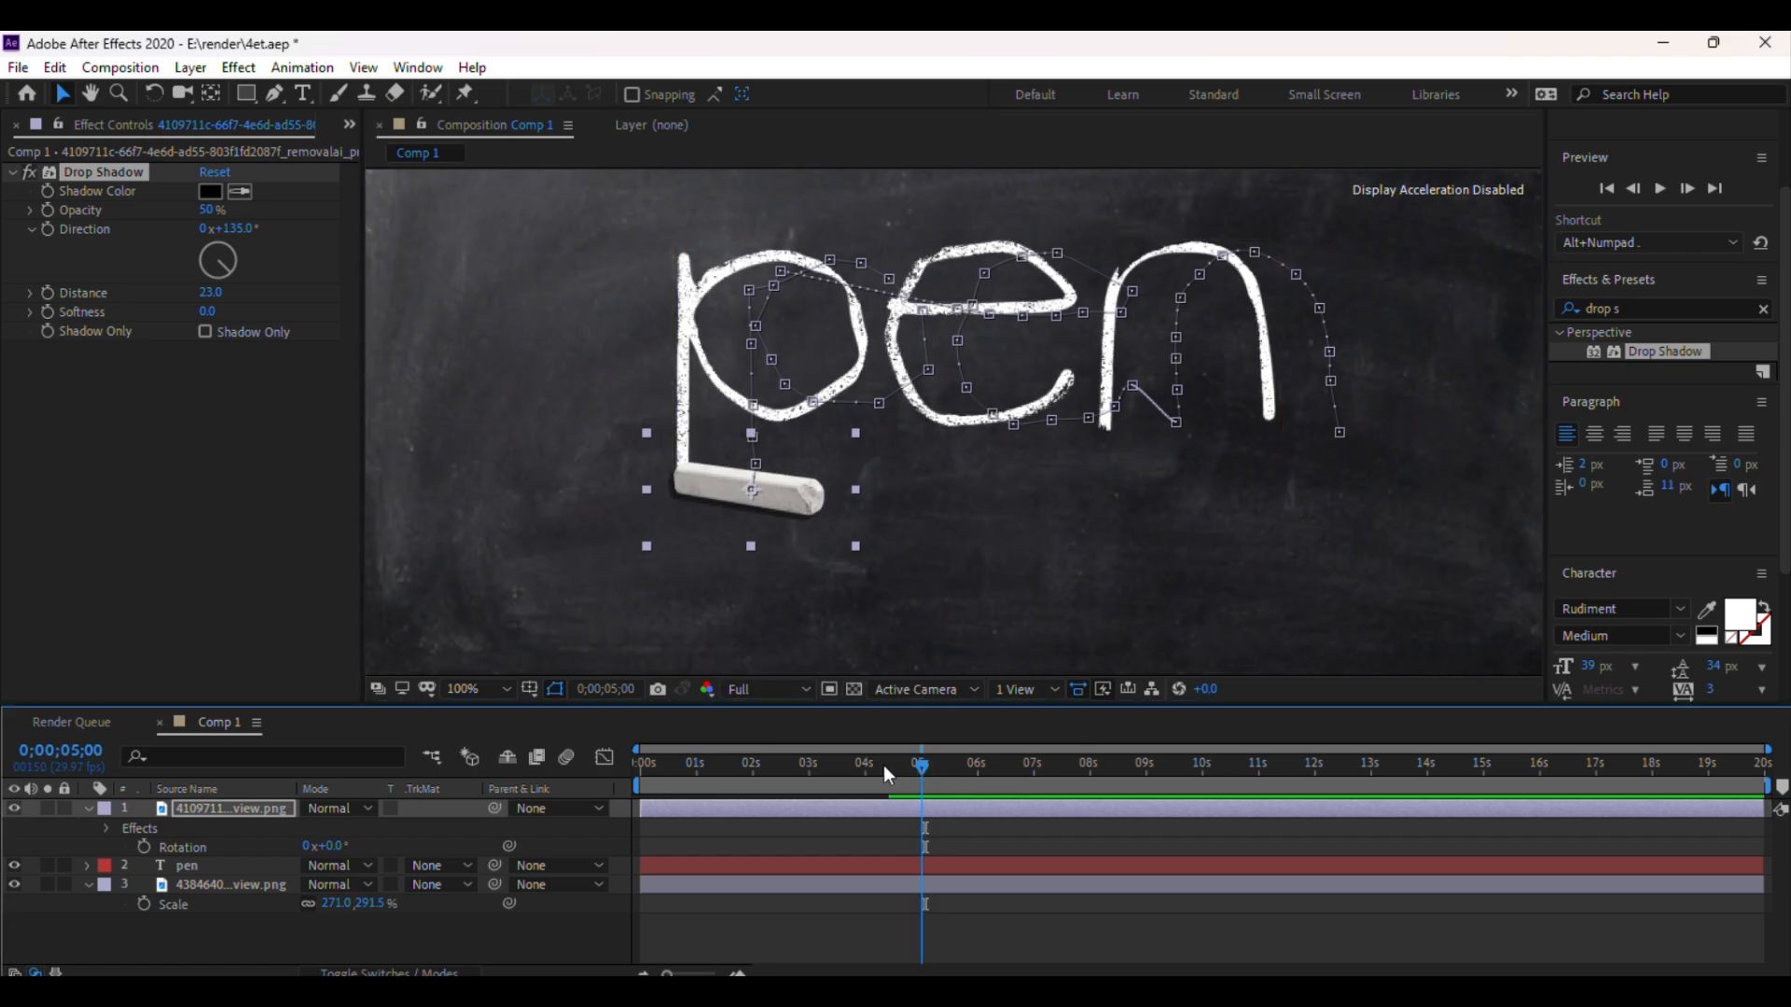
left_click_drag(882, 765, 843, 769)
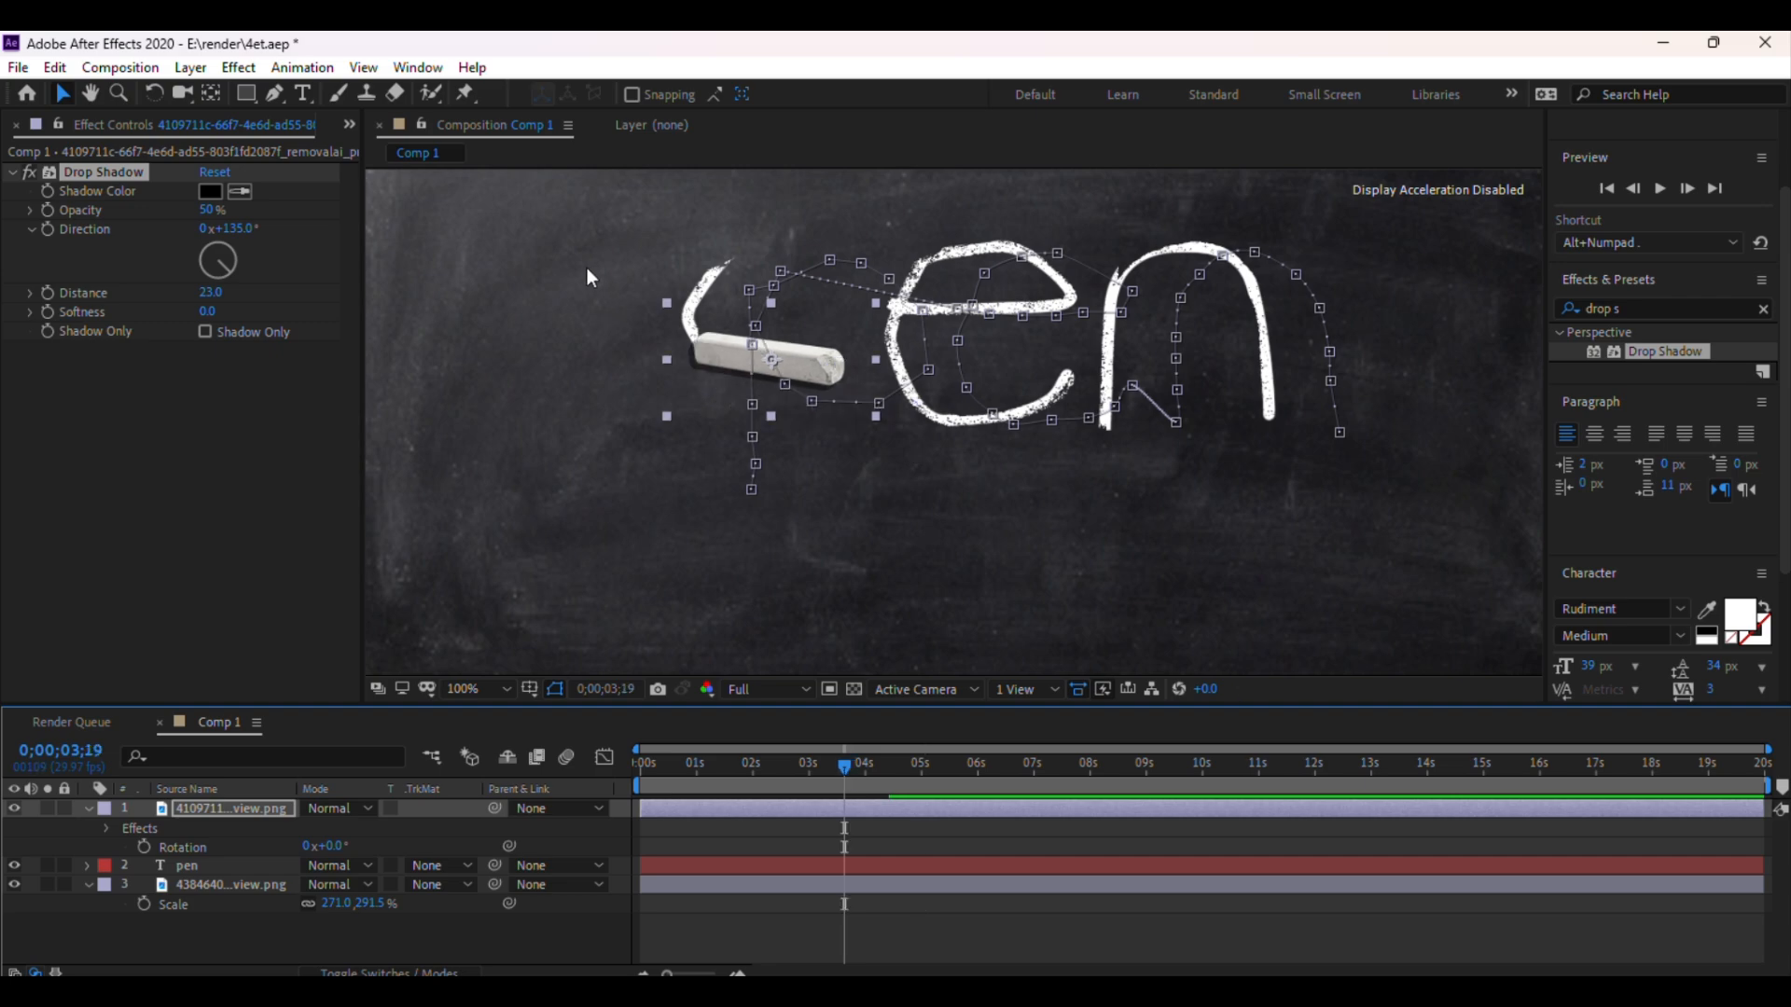
Set the chalk's Drop Shadow direction to -145° and its distance to 25
left_click_drag(222, 260, 160, 215)
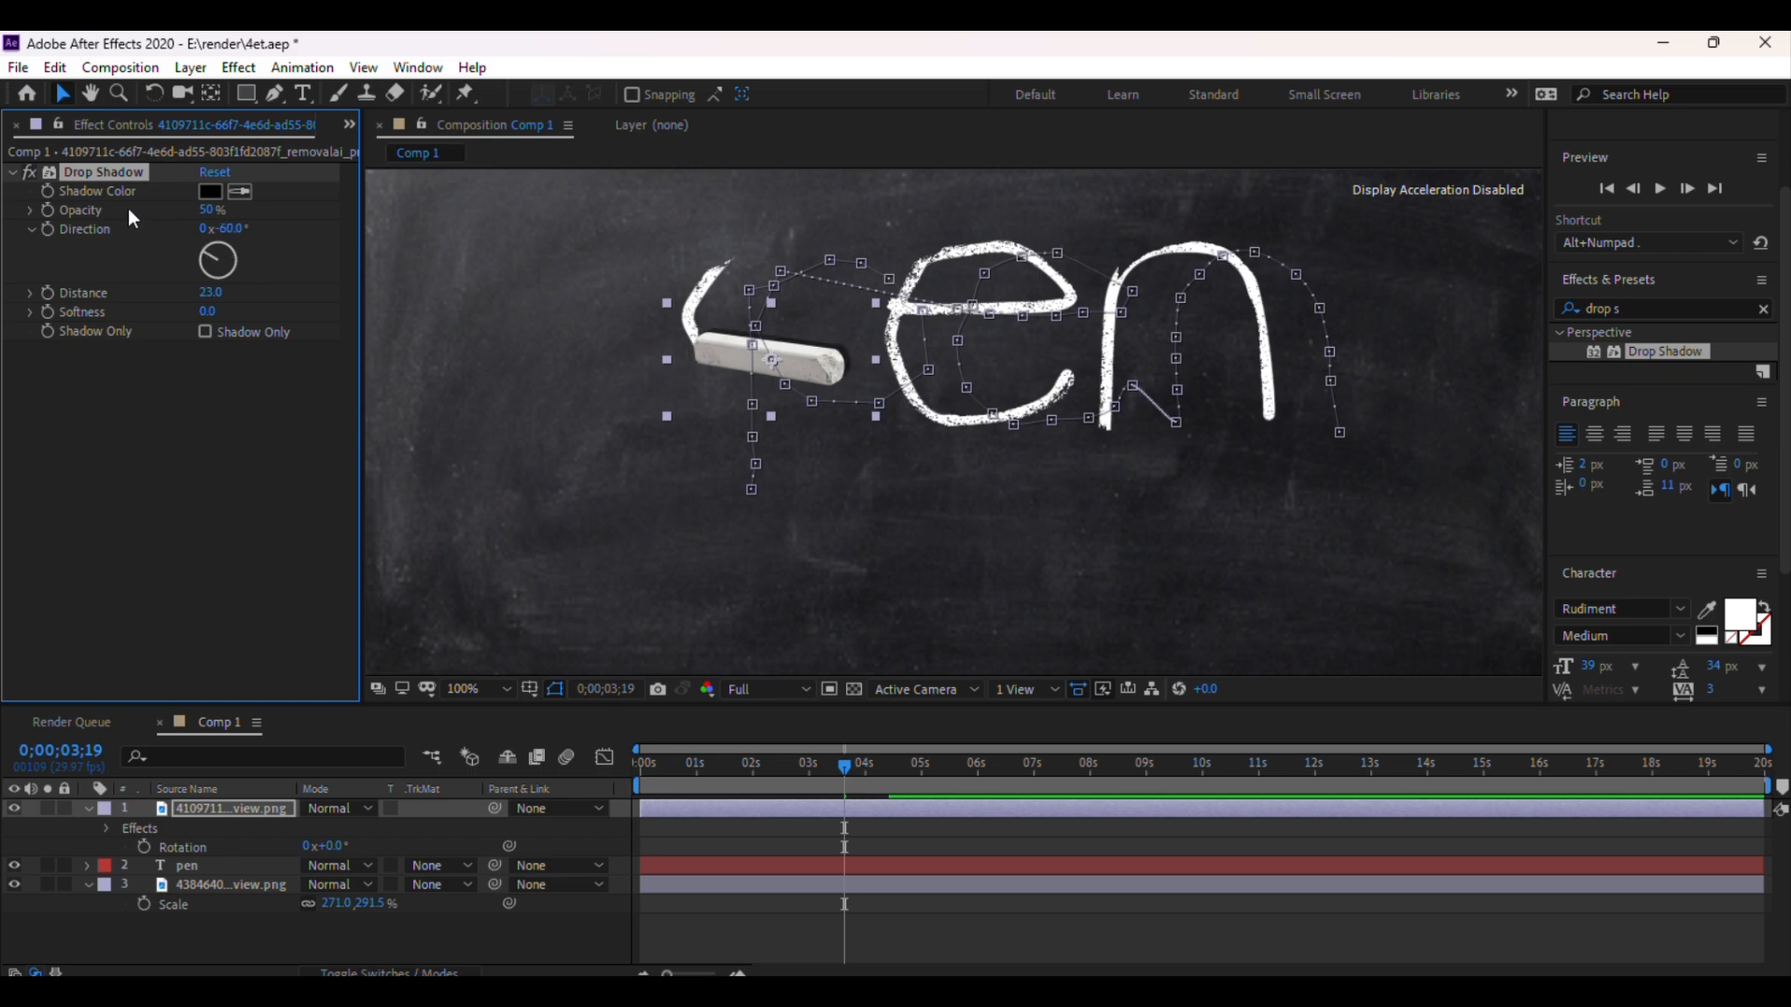
left_click_drag(126, 208, 121, 209)
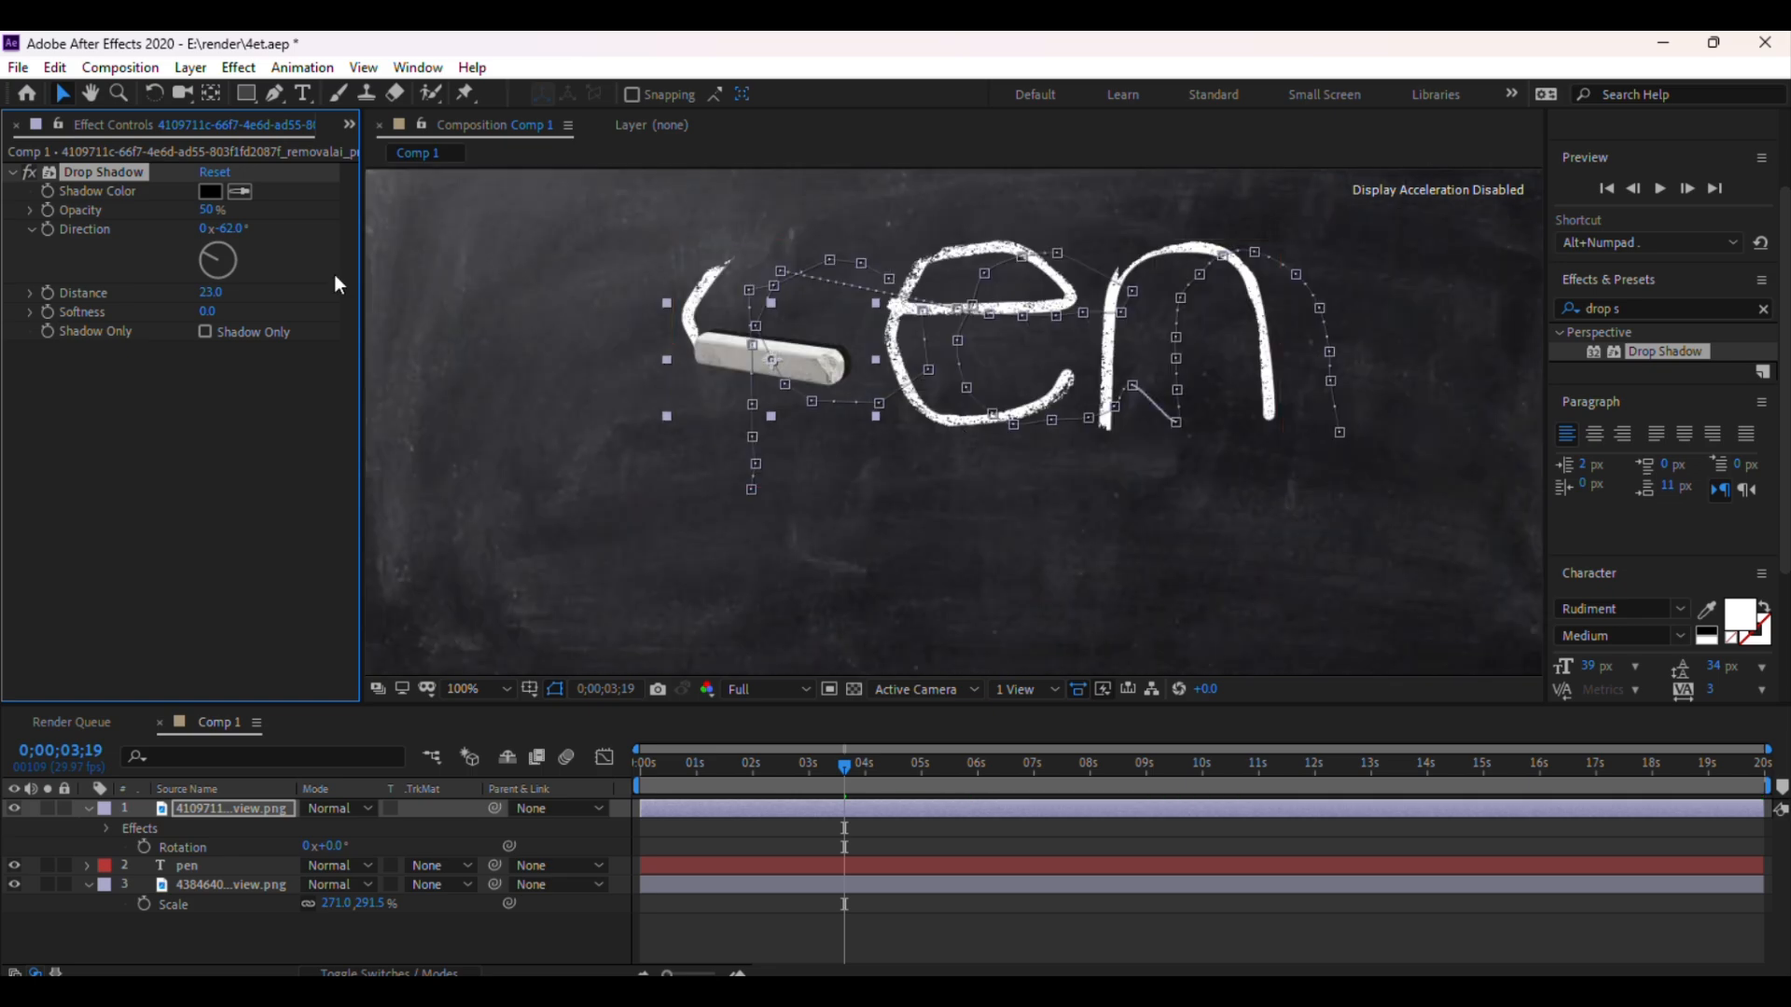
left_click_drag(194, 288, 206, 331)
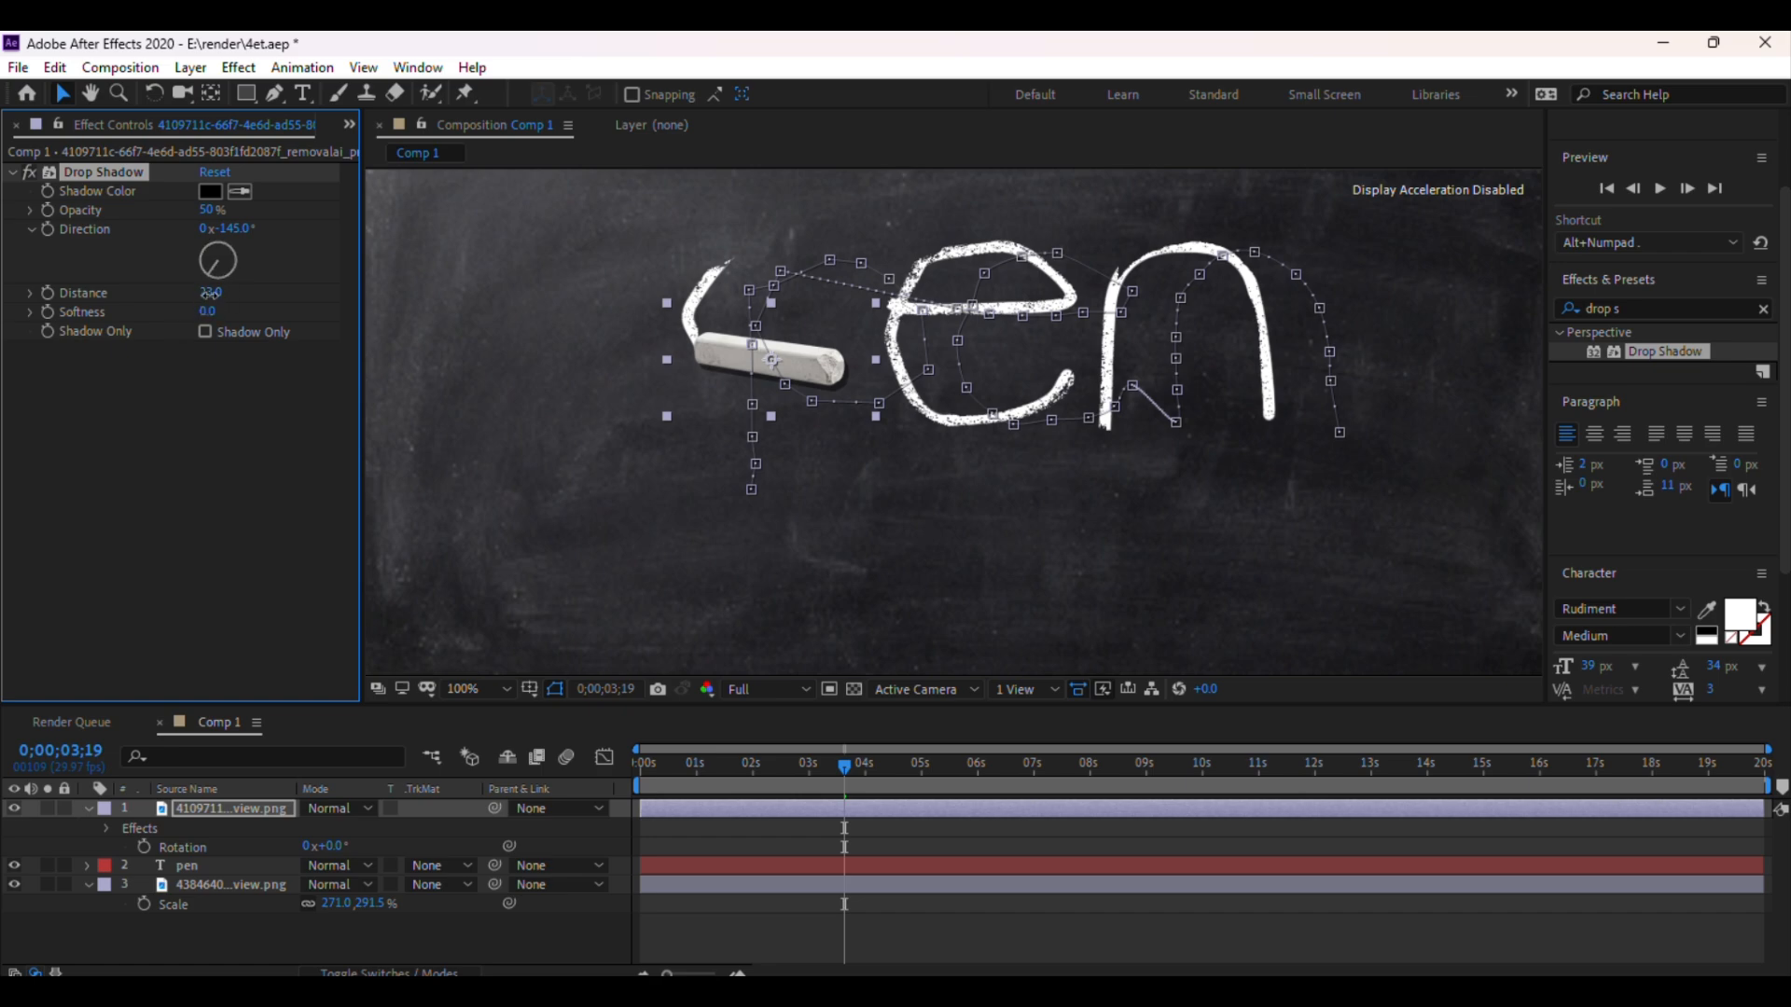
left_click_drag(214, 293, 215, 302)
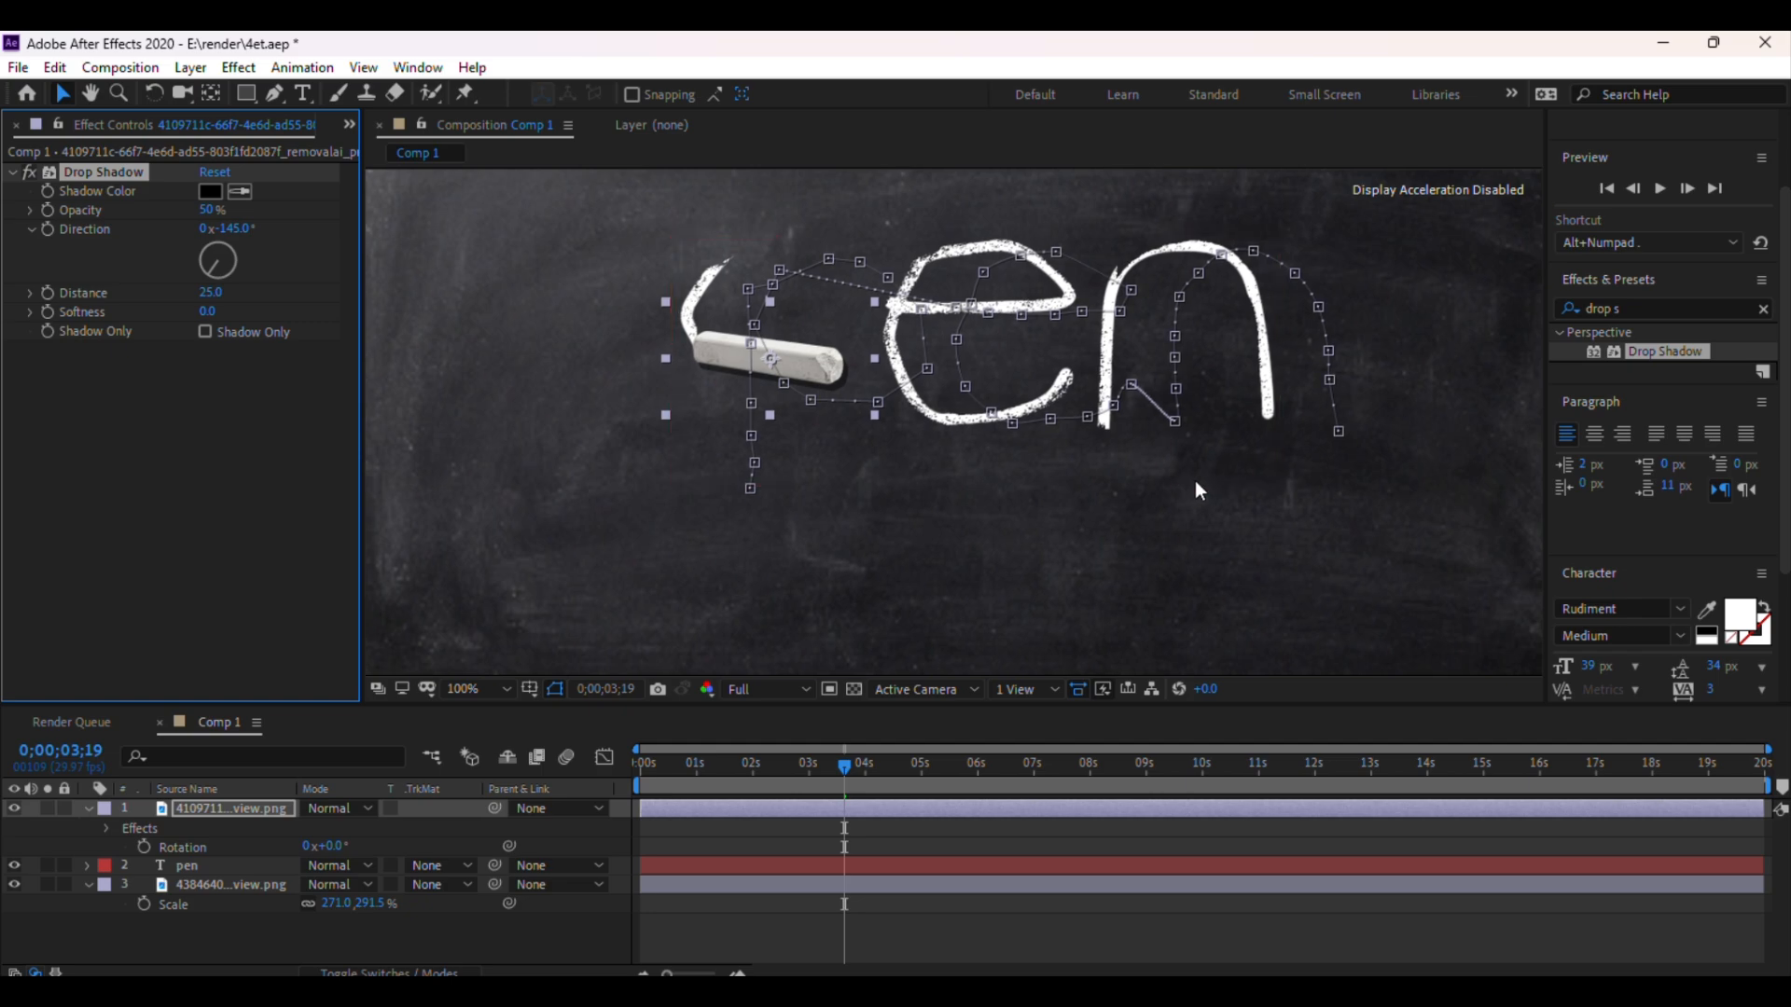
Zoom the composition back to 50%, deselect the layer, and save the project
key("comma")
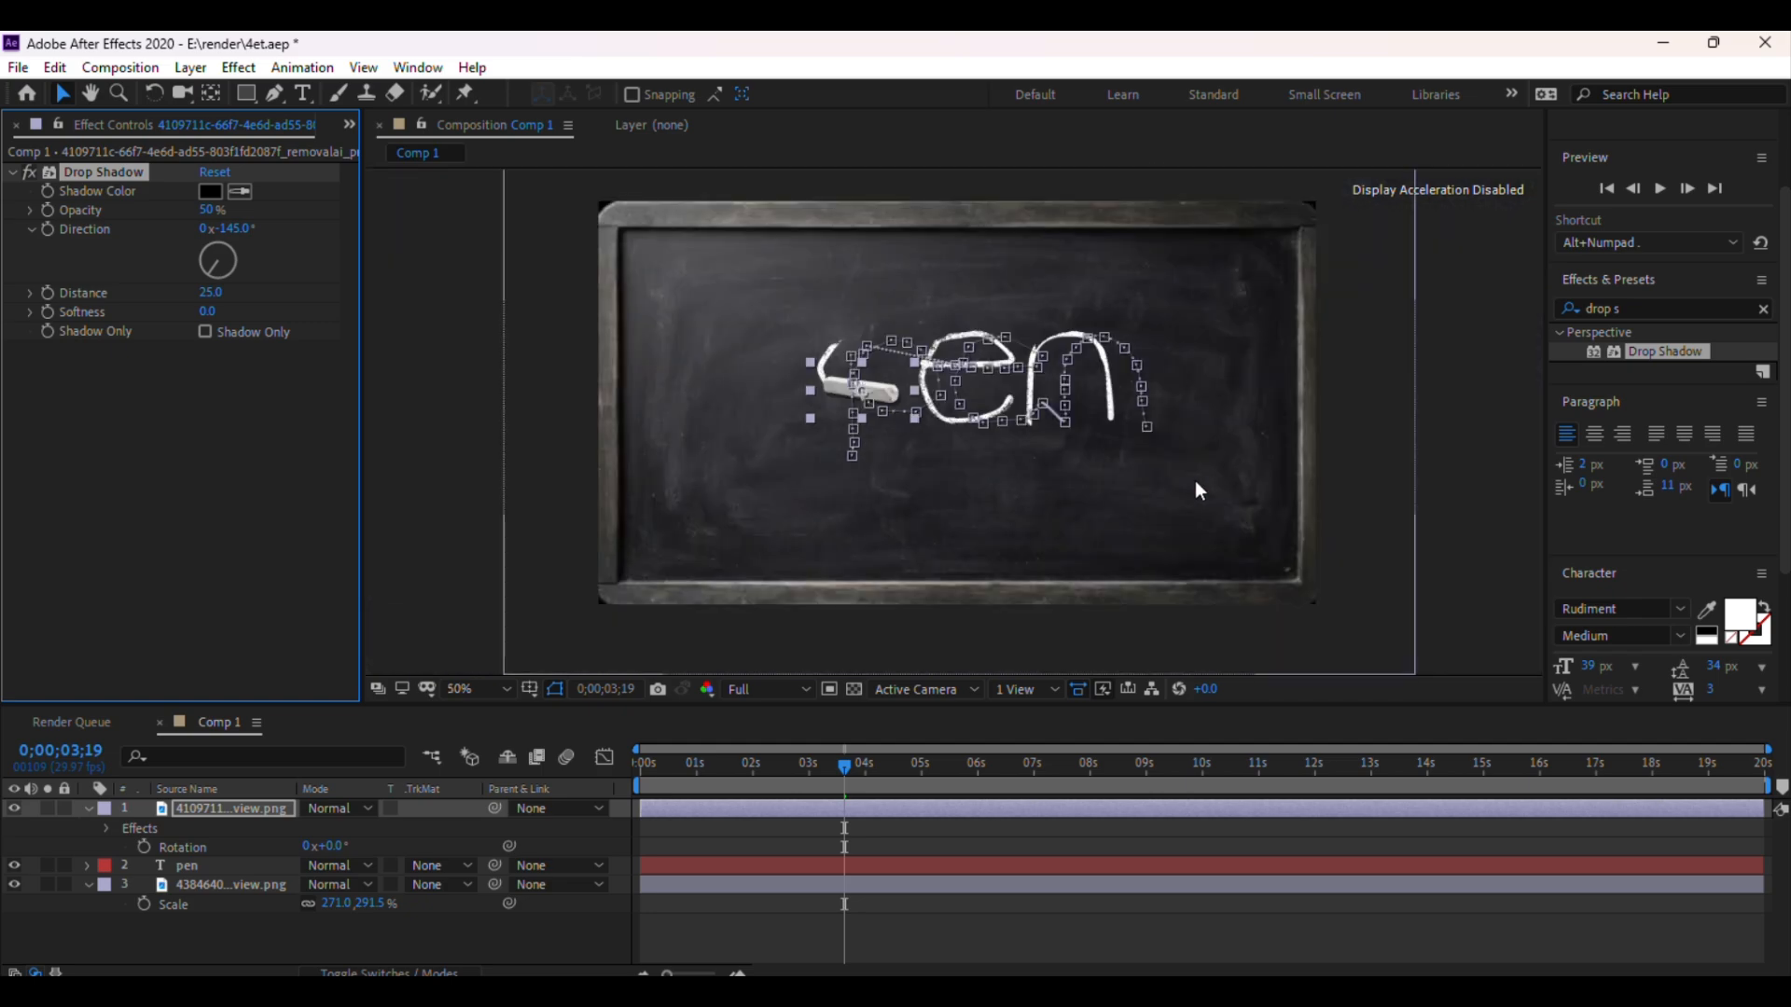
left_click(1374, 399)
key("ctrl+s")
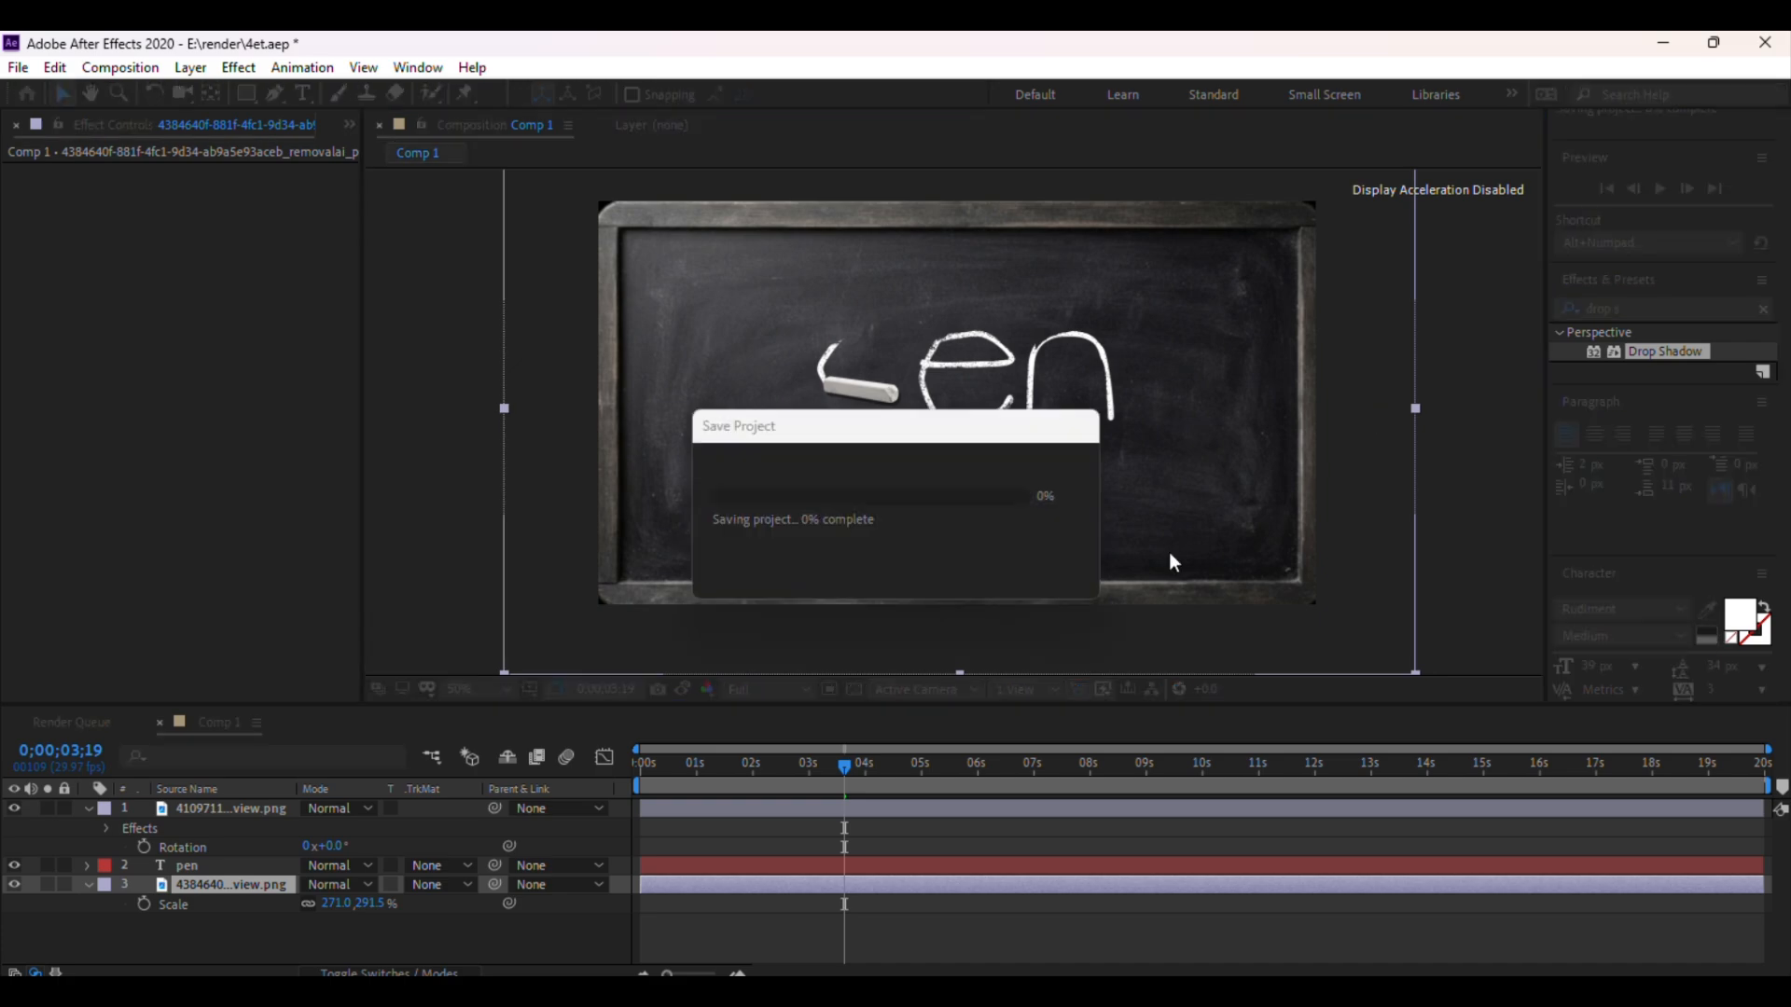
Inspect the chalk shadow at 0;00;01;19 at full and reduced zoom
key("period")
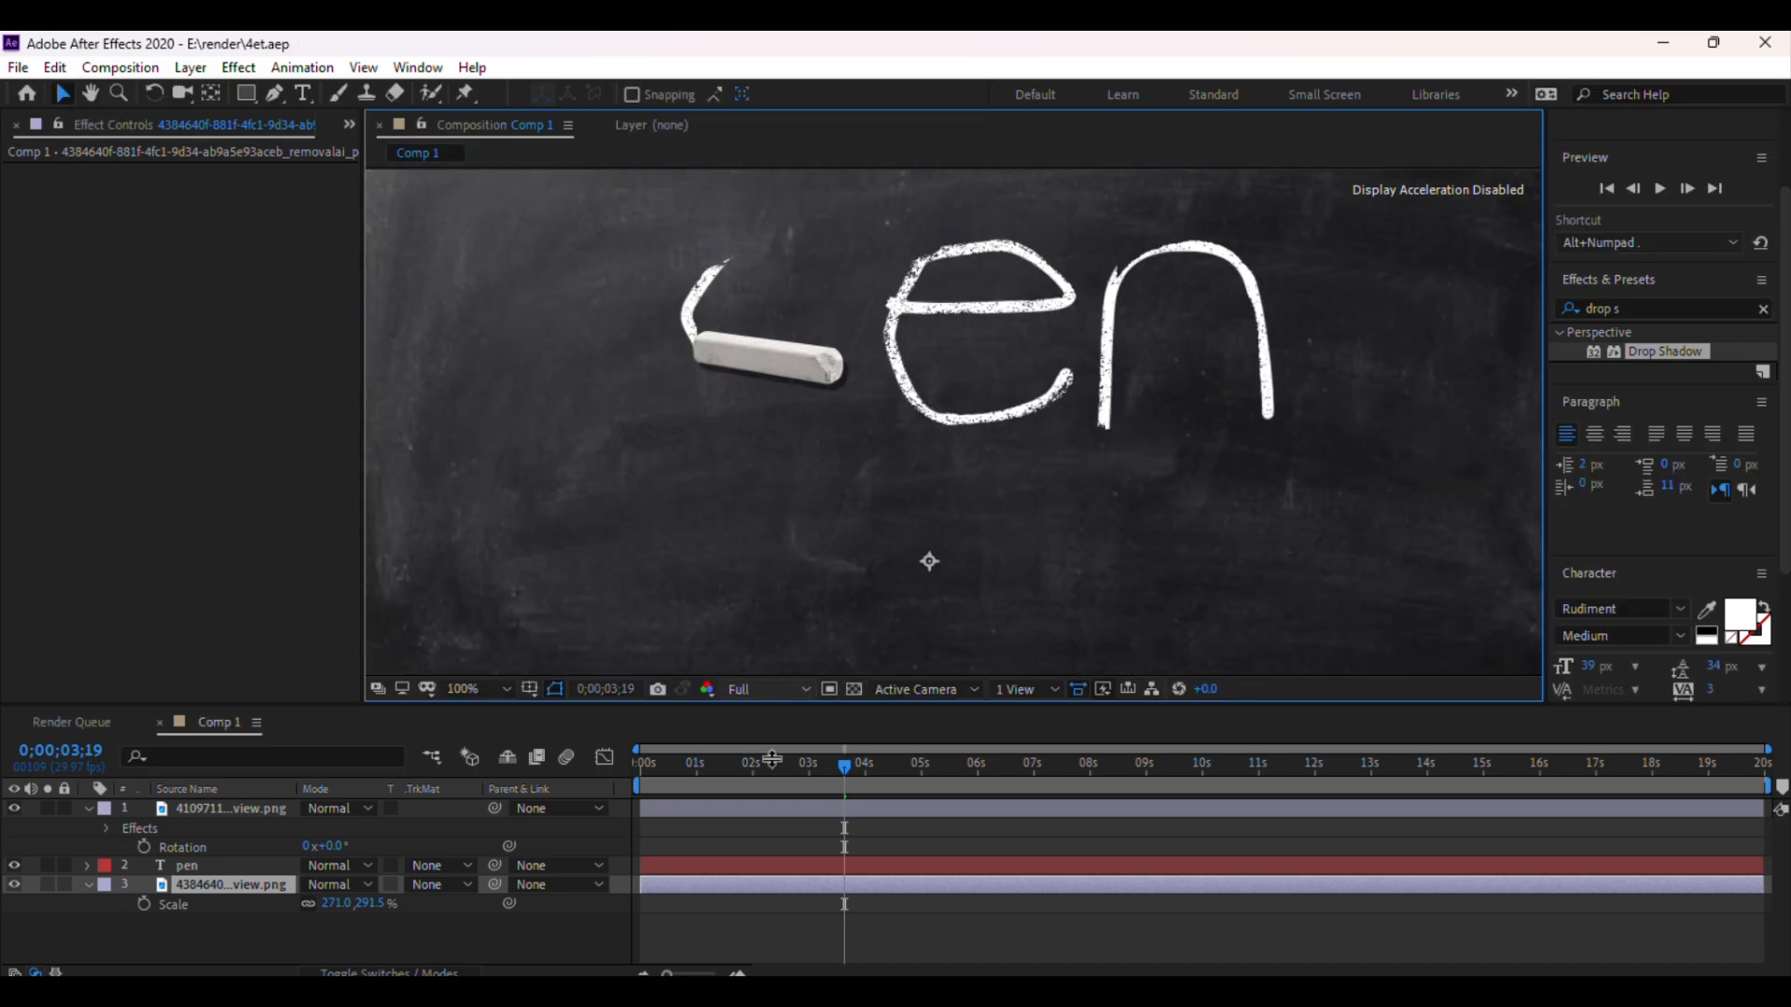
mouse_move(844, 767)
left_mouse_down()
mouse_move(770, 780)
mouse_move(601, 756)
mouse_move(895, 785)
mouse_move(686, 785)
mouse_move(732, 786)
left_mouse_up()
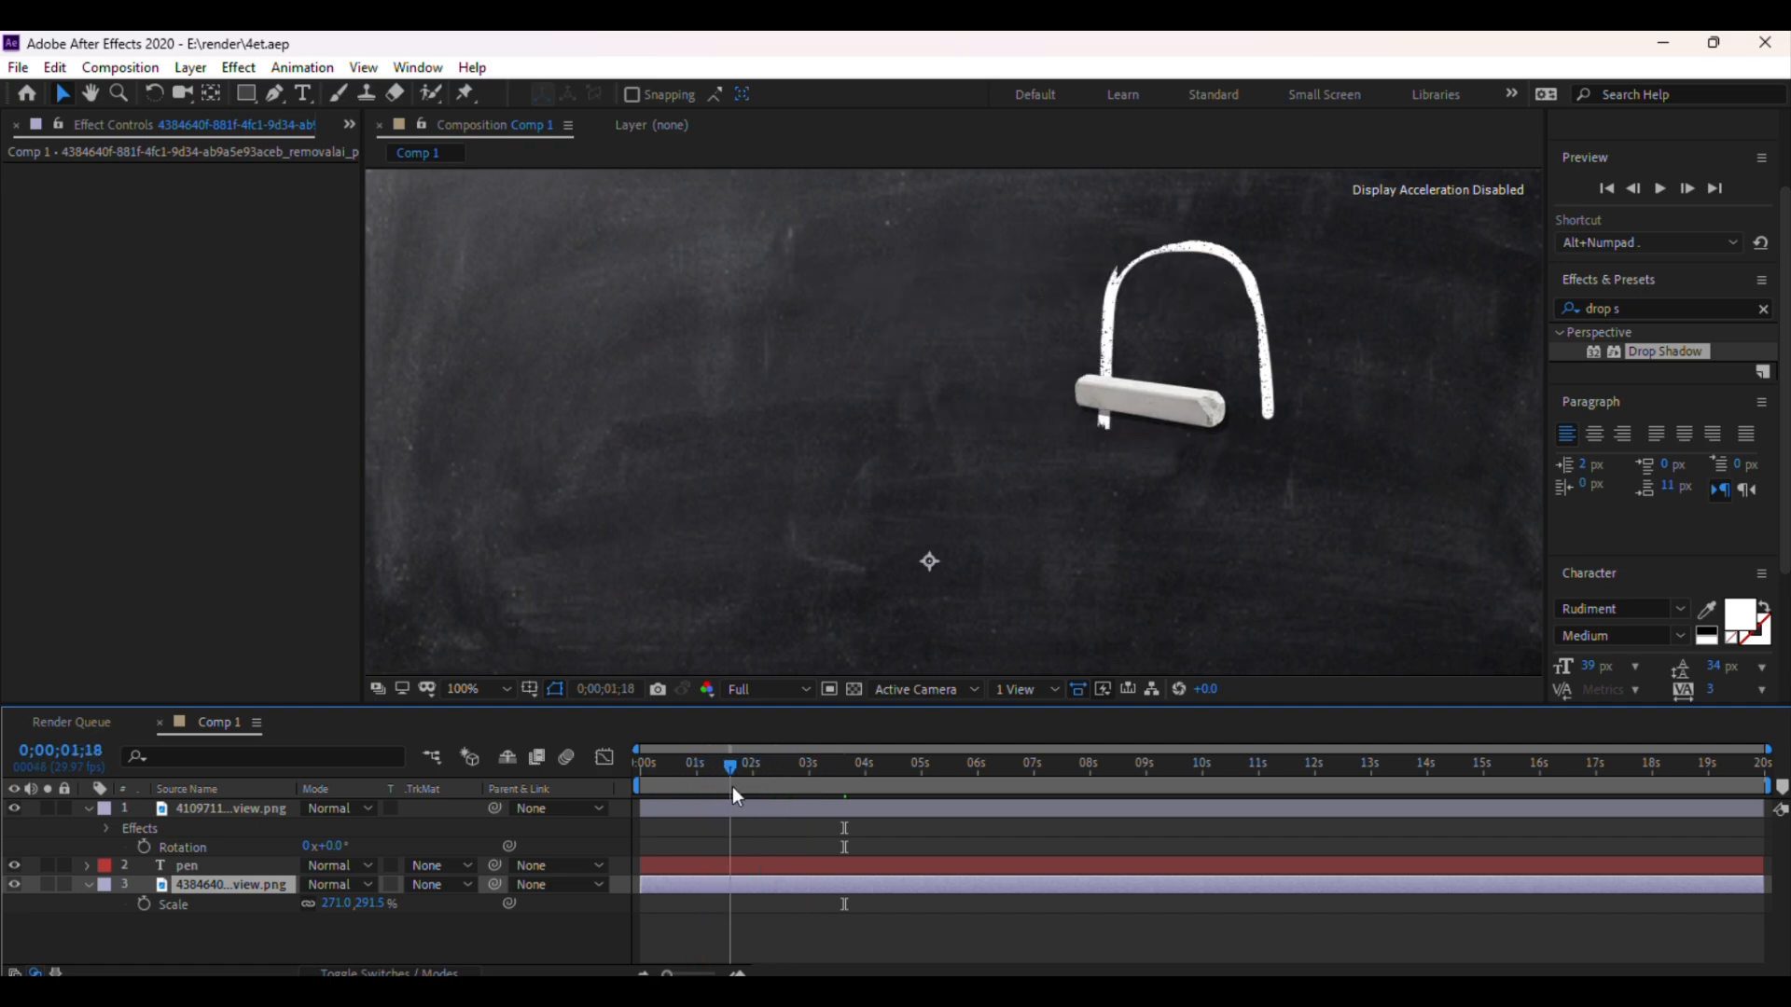
key("comma")
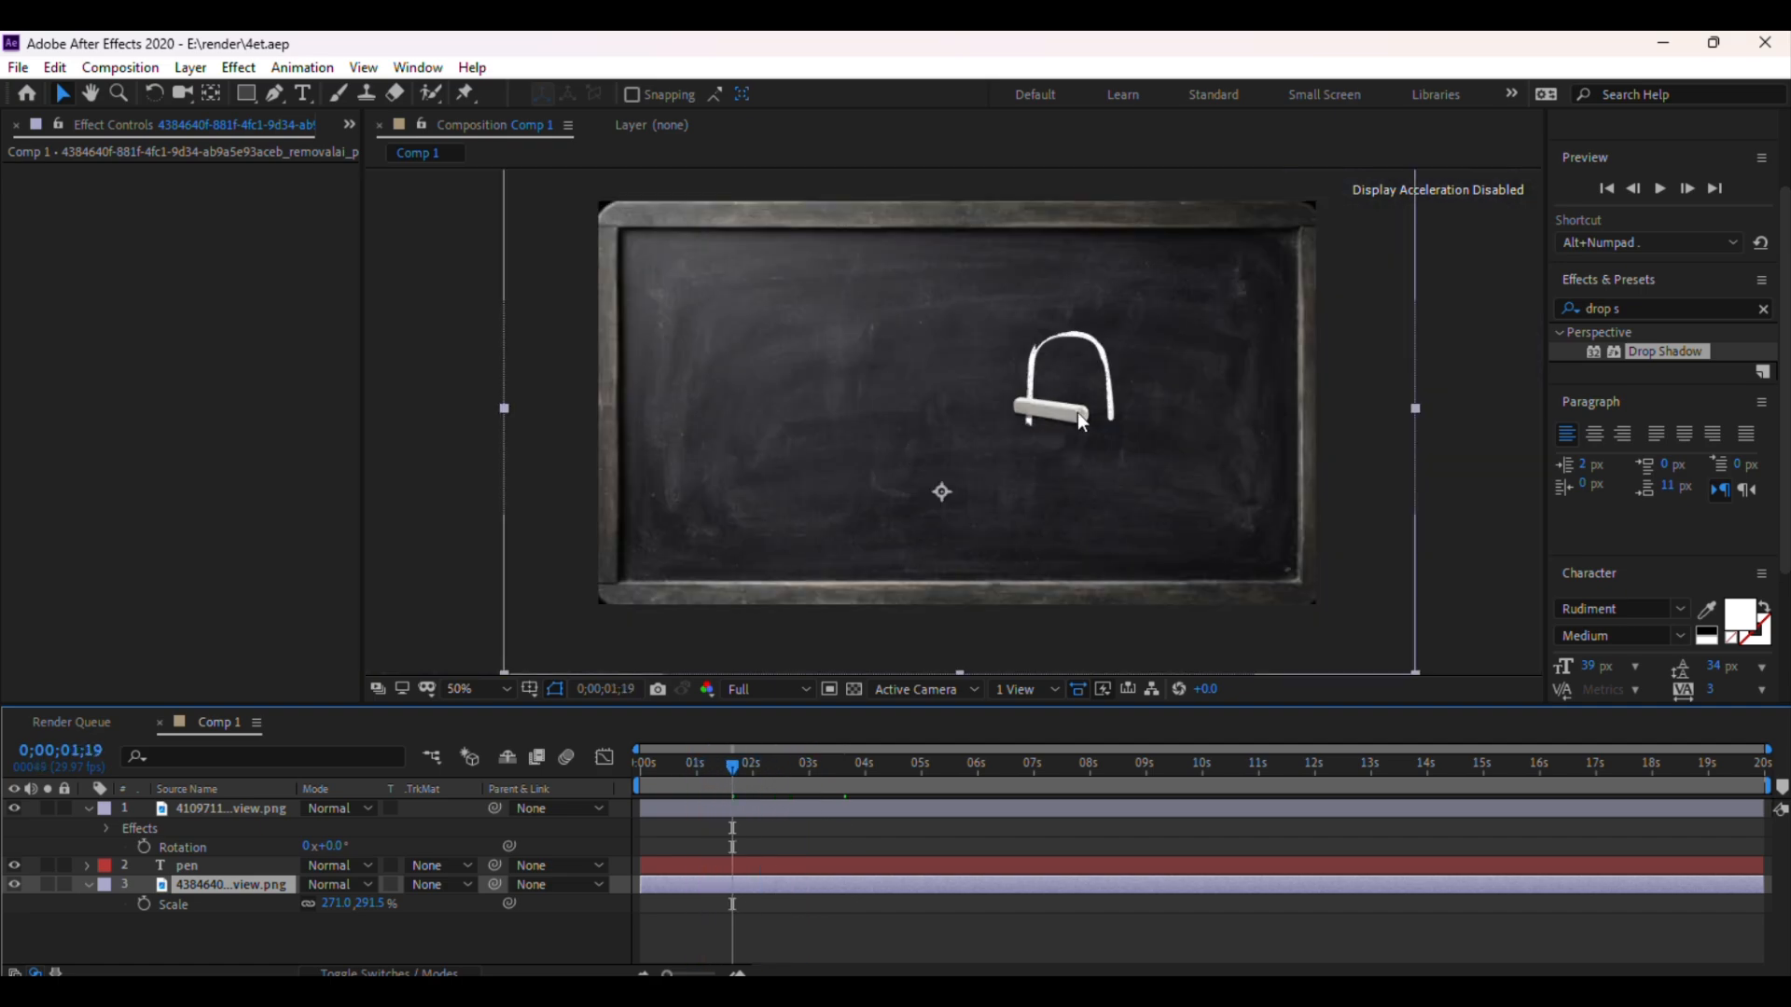
left_click(1481, 384)
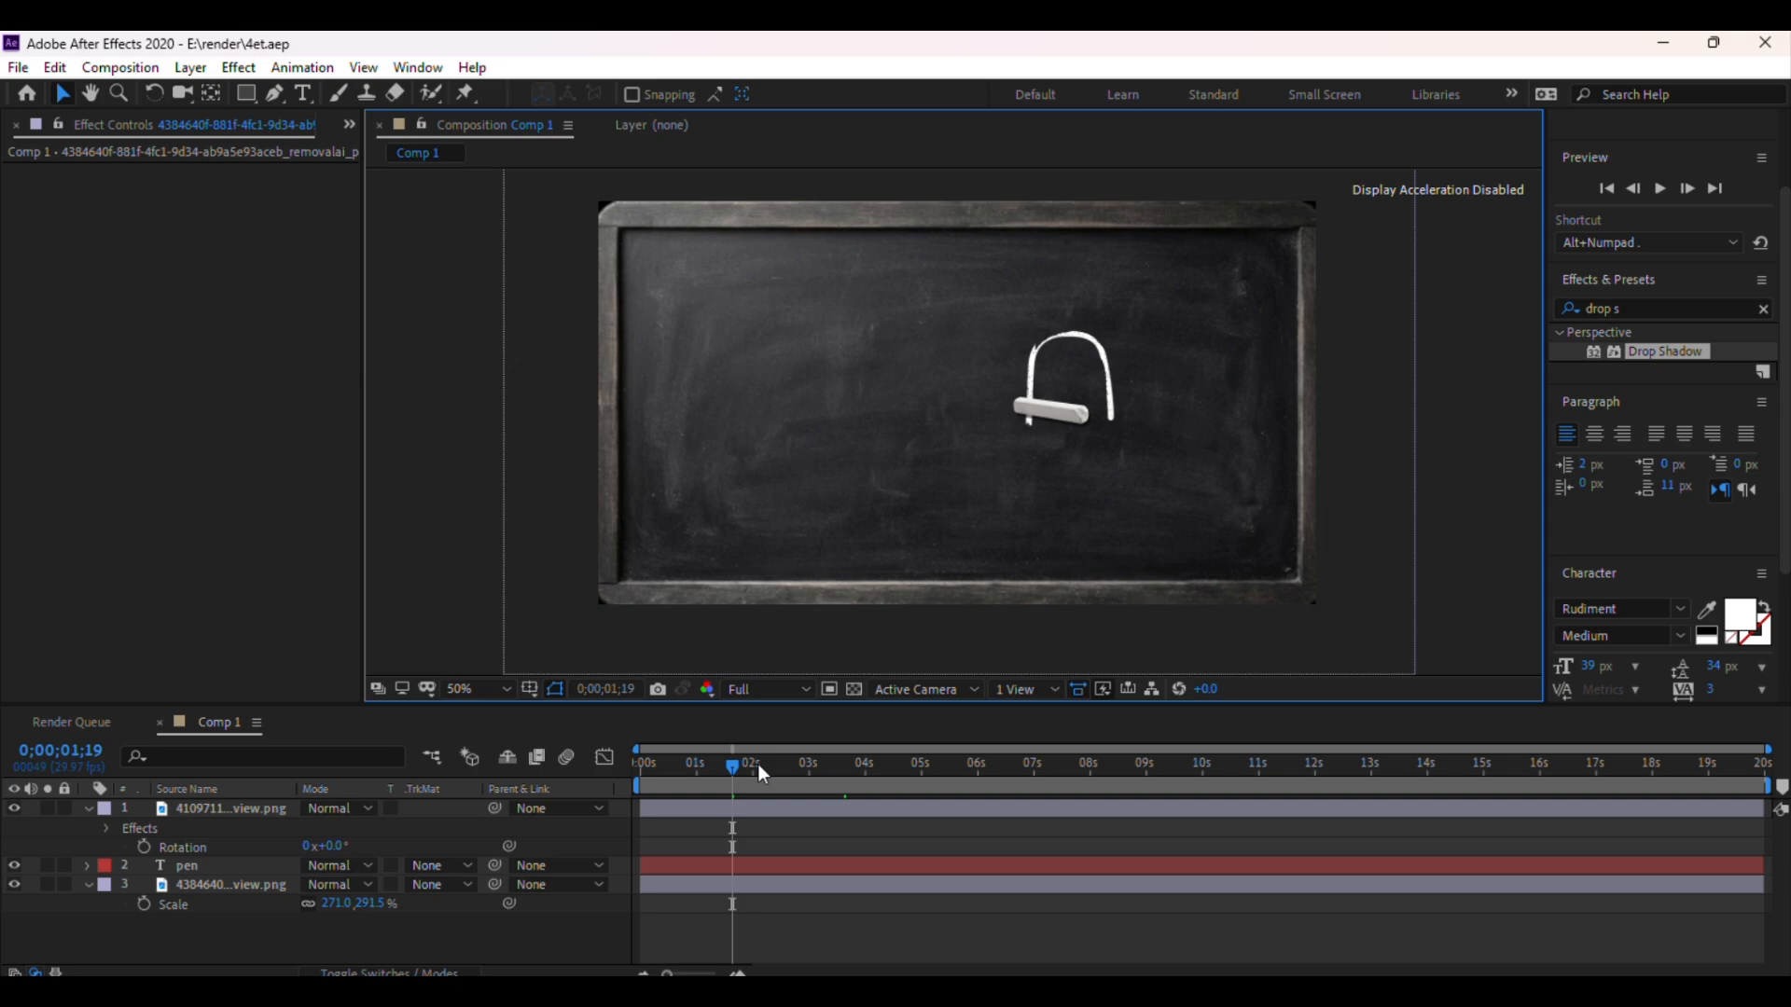
Move the time indicator to 0;00;04;18, select the chalk image layer and reveal its Position property
left_click_drag(731, 786, 897, 800)
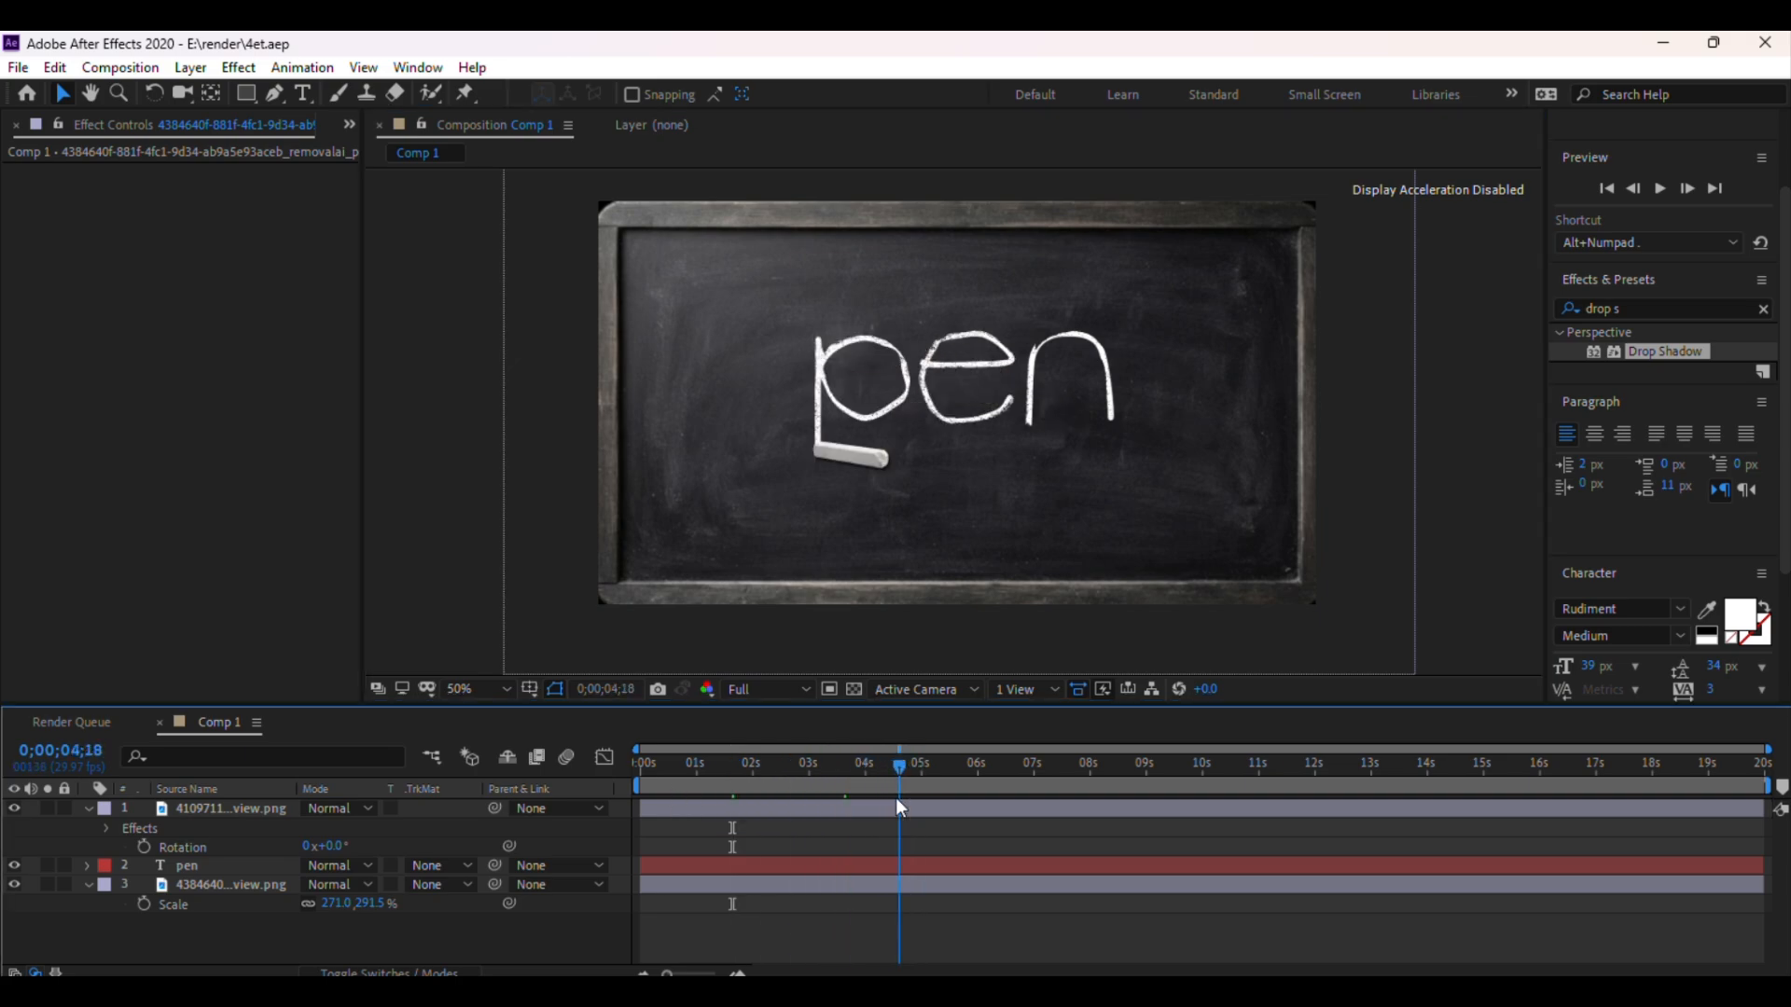
left_click(216, 808)
left_click(14, 807)
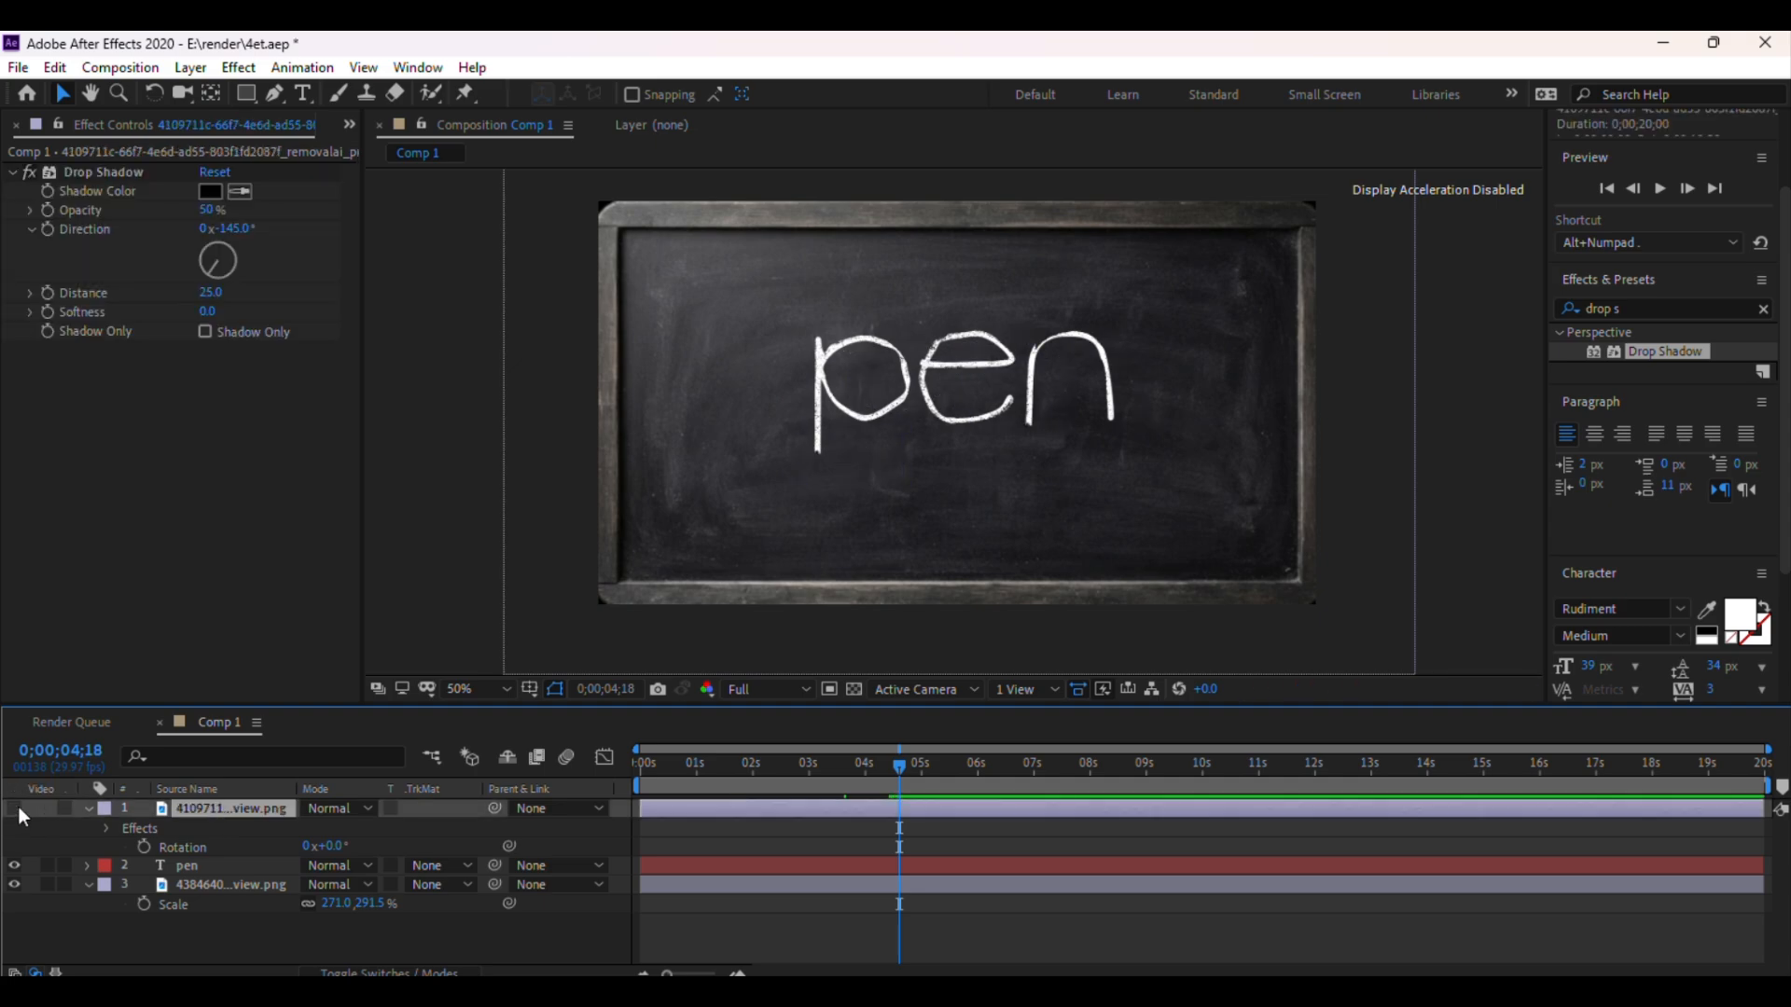
left_click(16, 808)
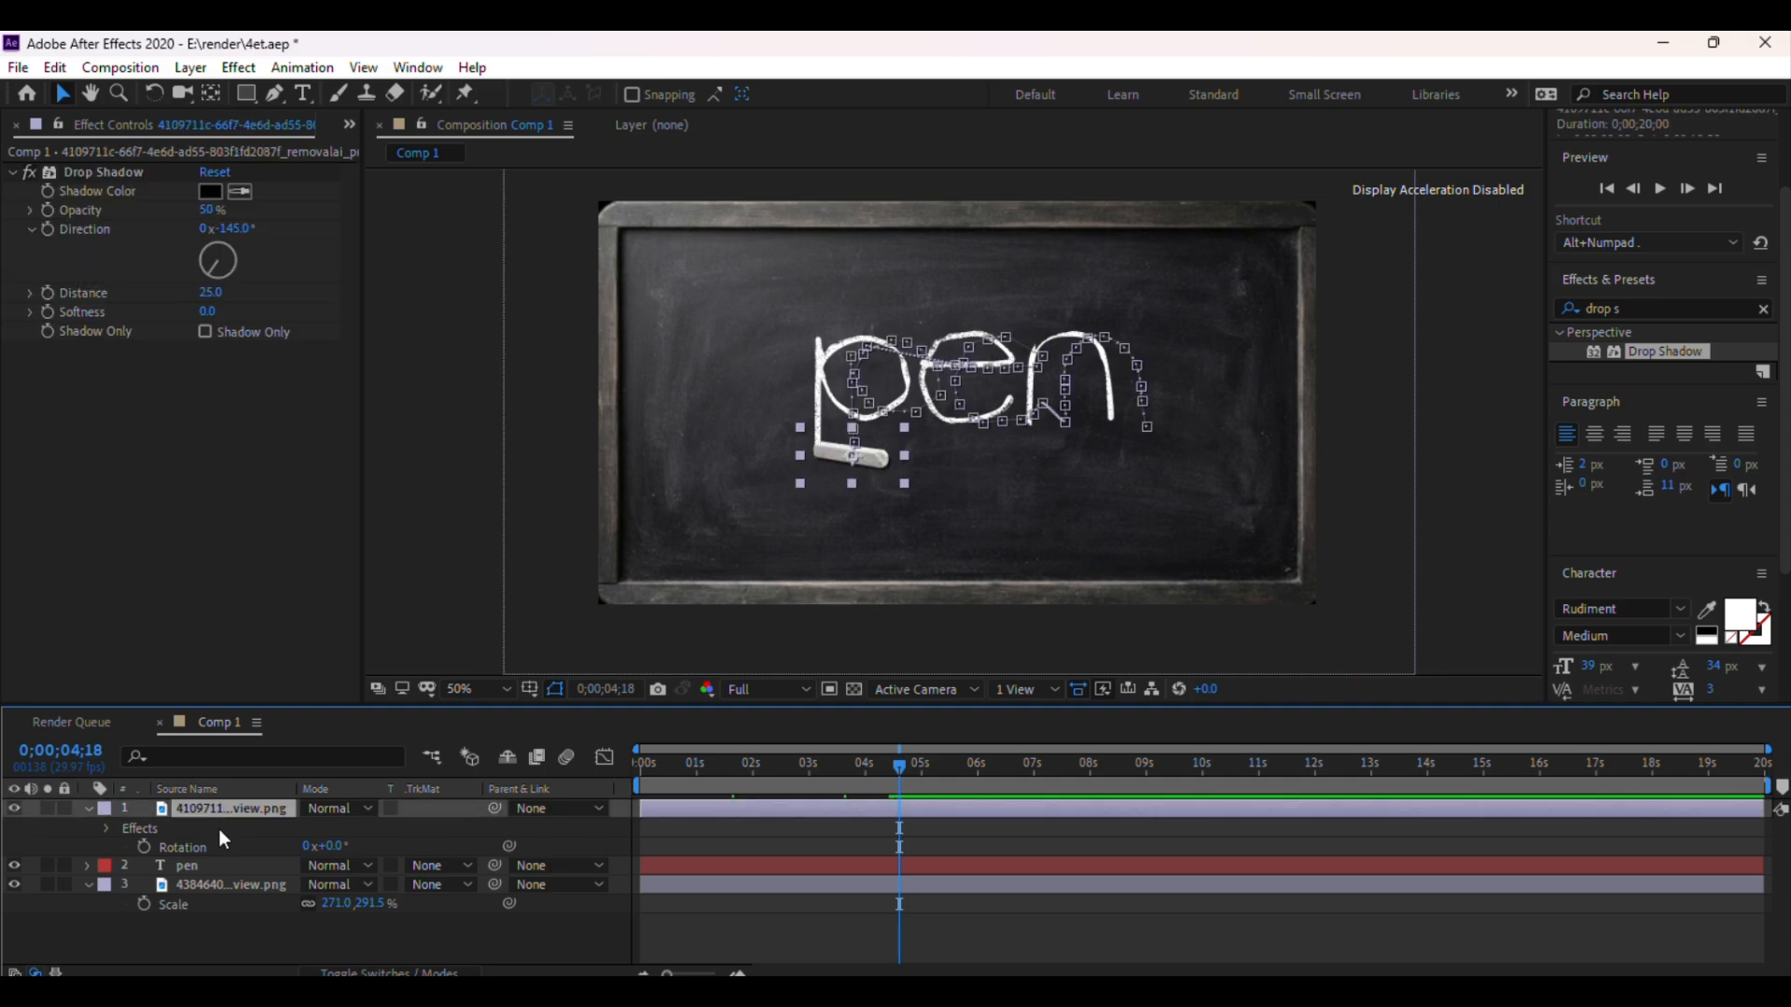
key("p")
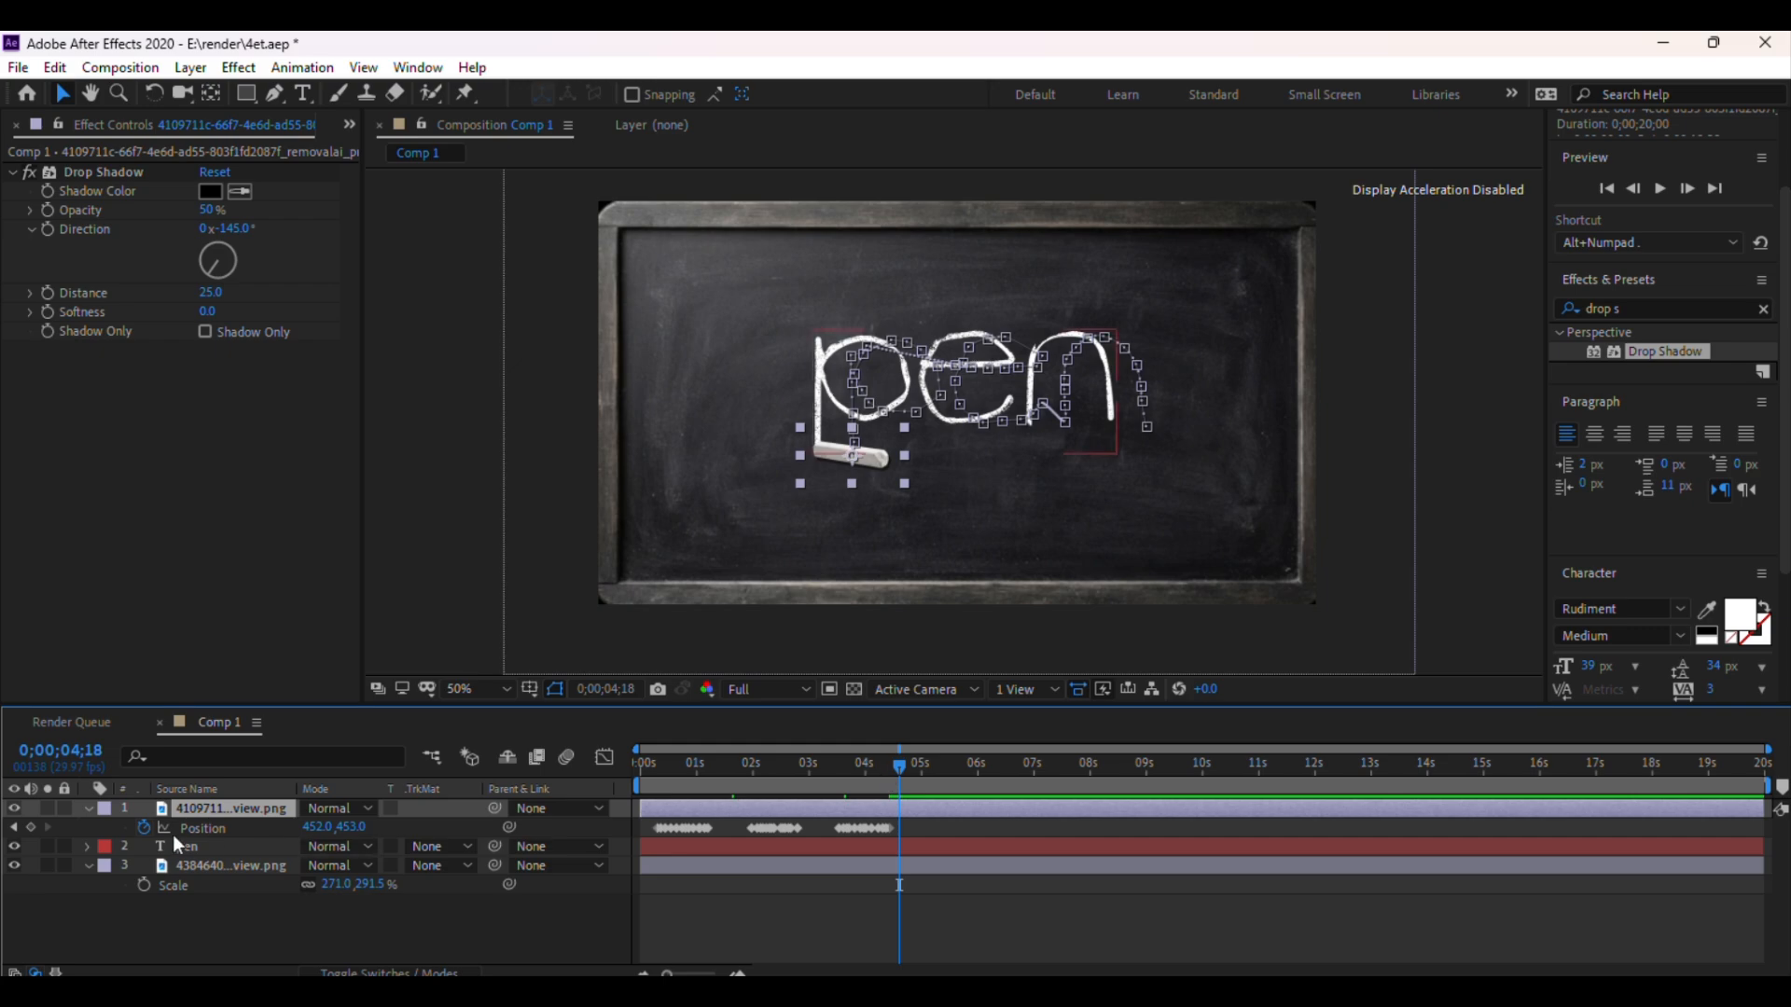
Add a Position keyframe for the chalk at 0;00;04;20
mouse_move(898, 761)
left_mouse_down()
mouse_move(892, 775)
mouse_move(918, 776)
mouse_move(904, 787)
left_mouse_up()
left_click(31, 827)
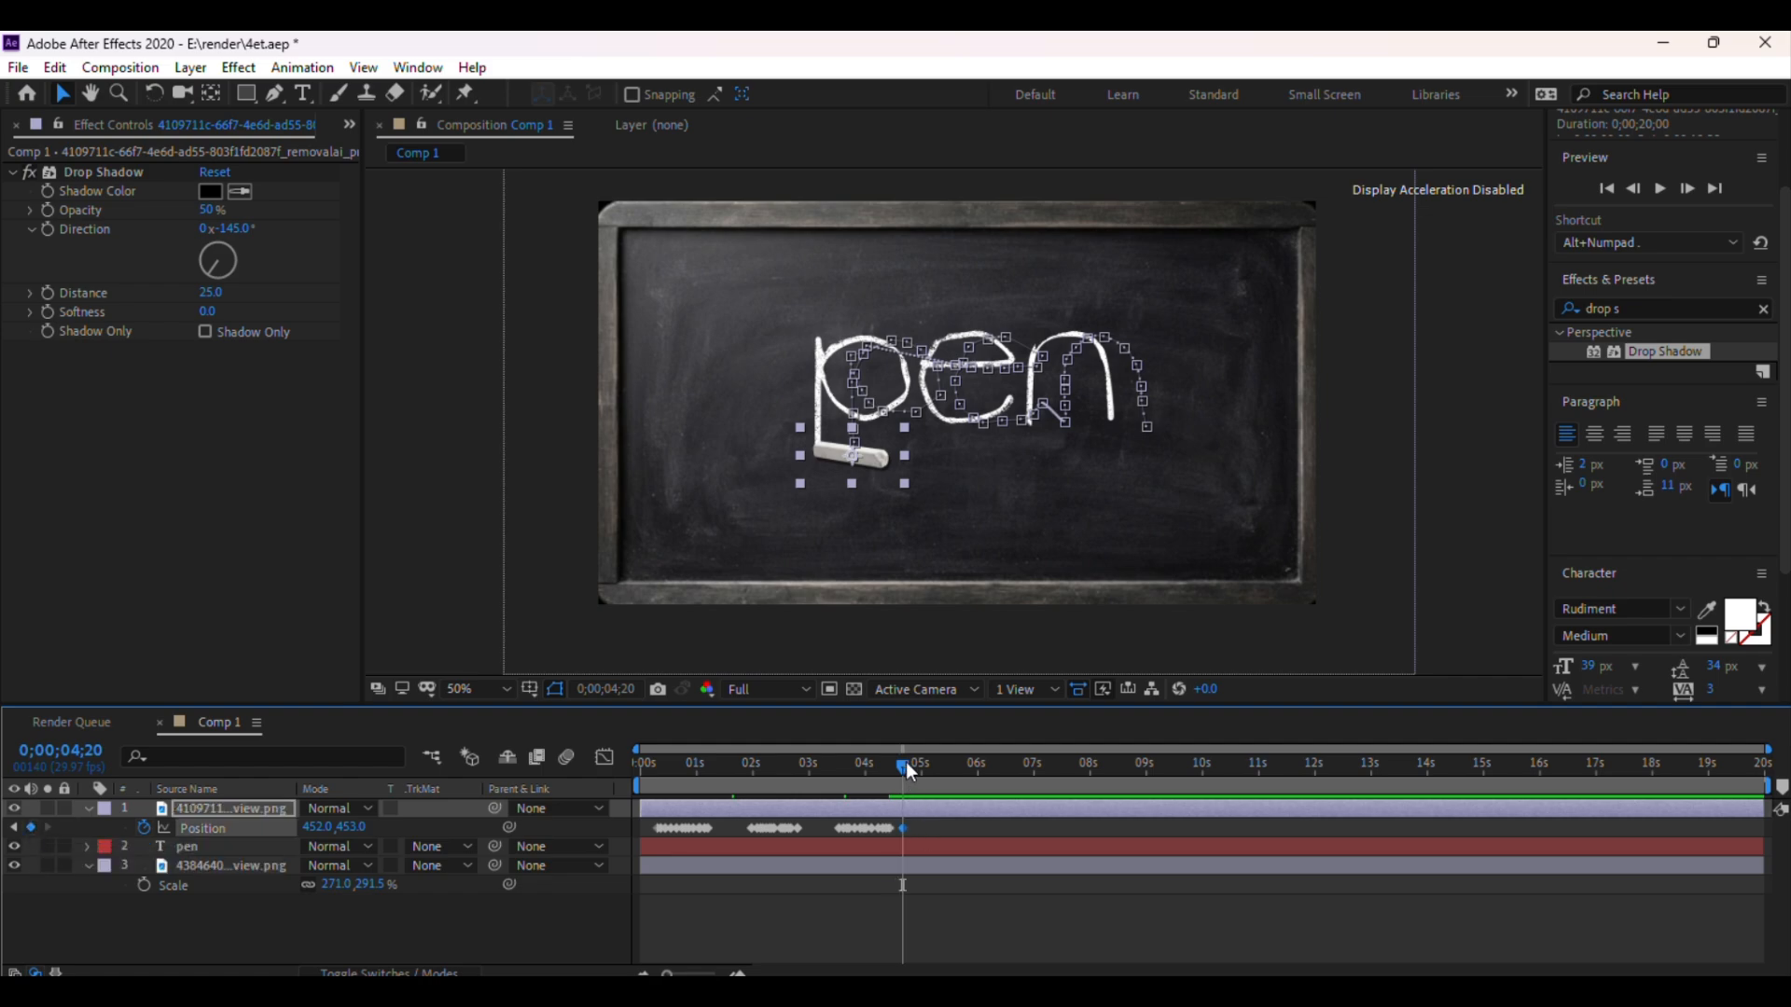
At 0;00;05;22, move the chalk off the board past its lower-left corner
left_click_drag(905, 763, 966, 774)
left_click_drag(856, 455, 518, 608)
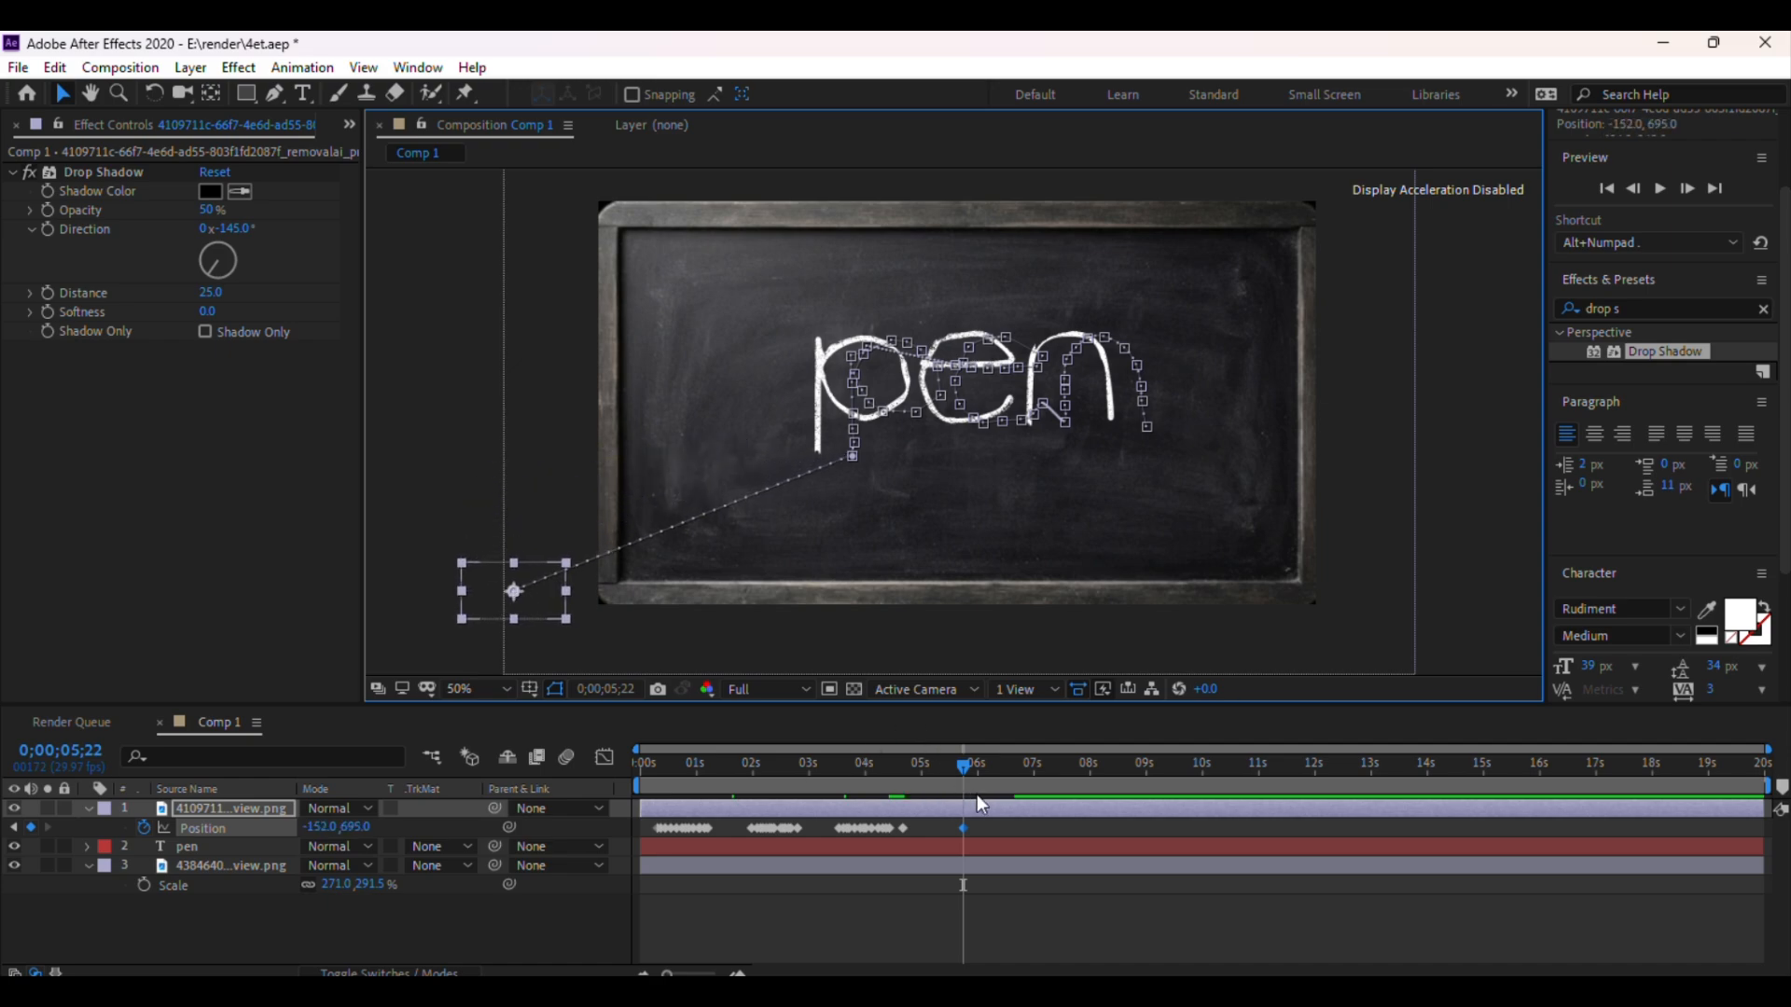
Set the preview resolution to Quarter and play the animation from the start
left_click(760, 688)
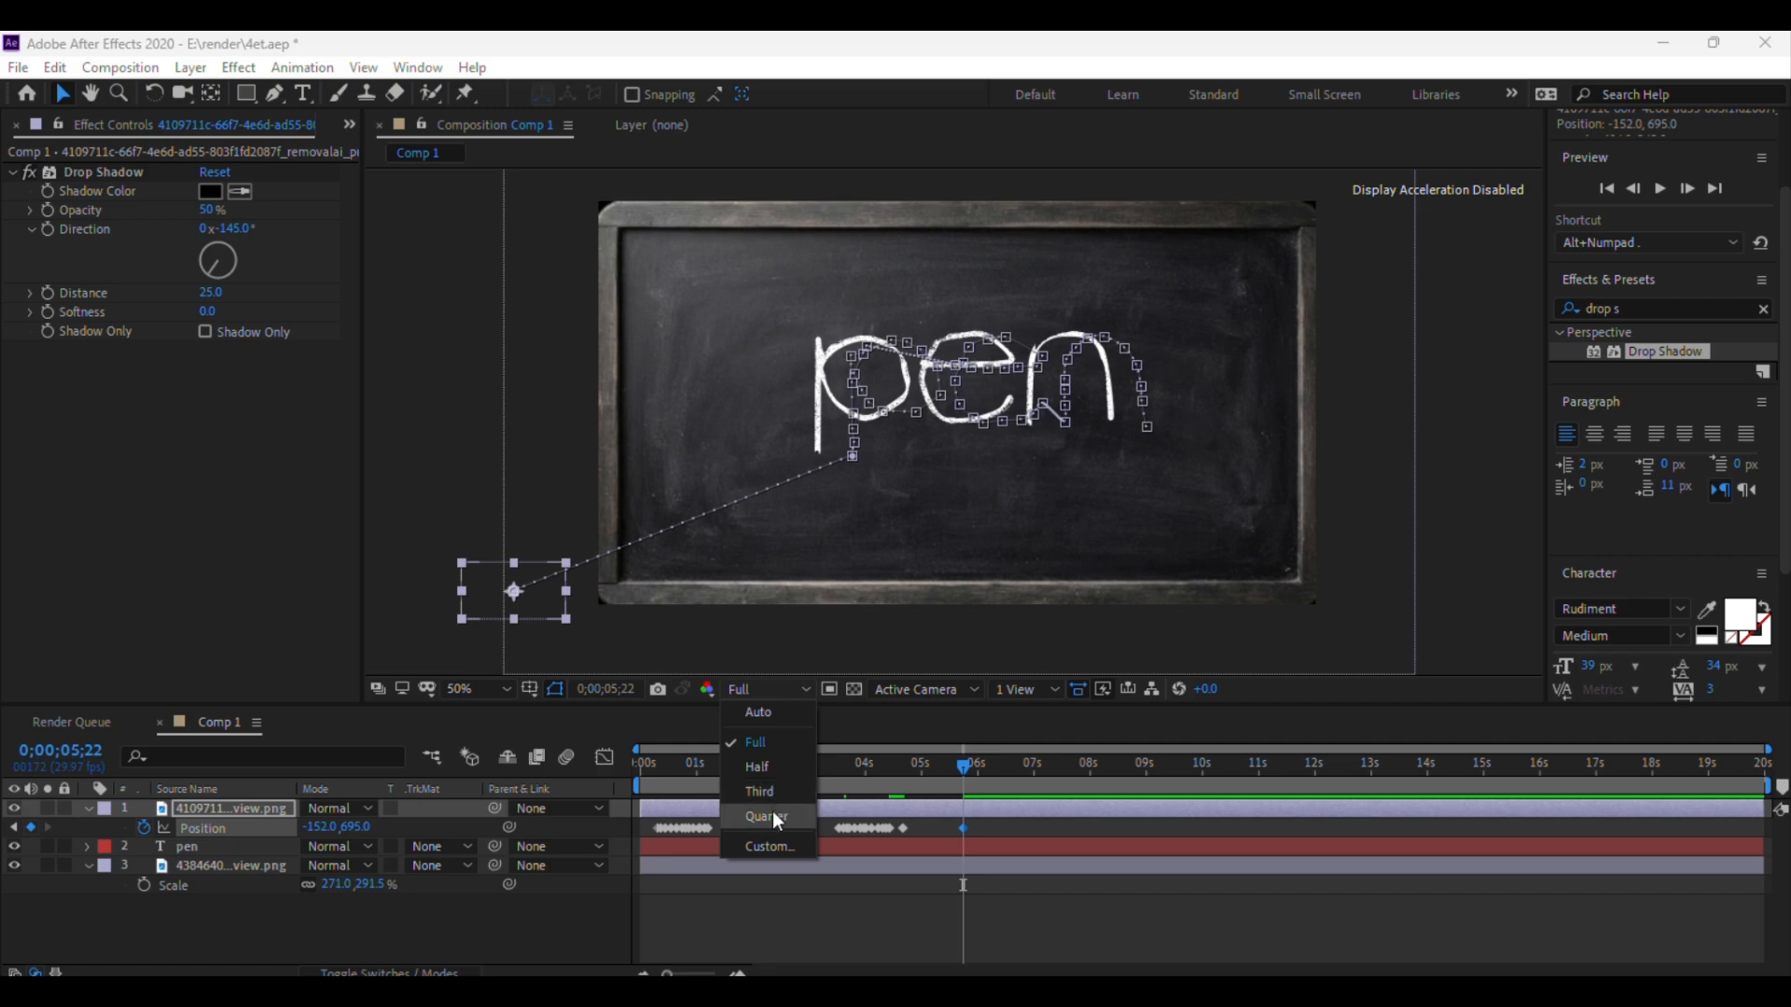
left_click(772, 810)
left_click_drag(972, 768, 634, 787)
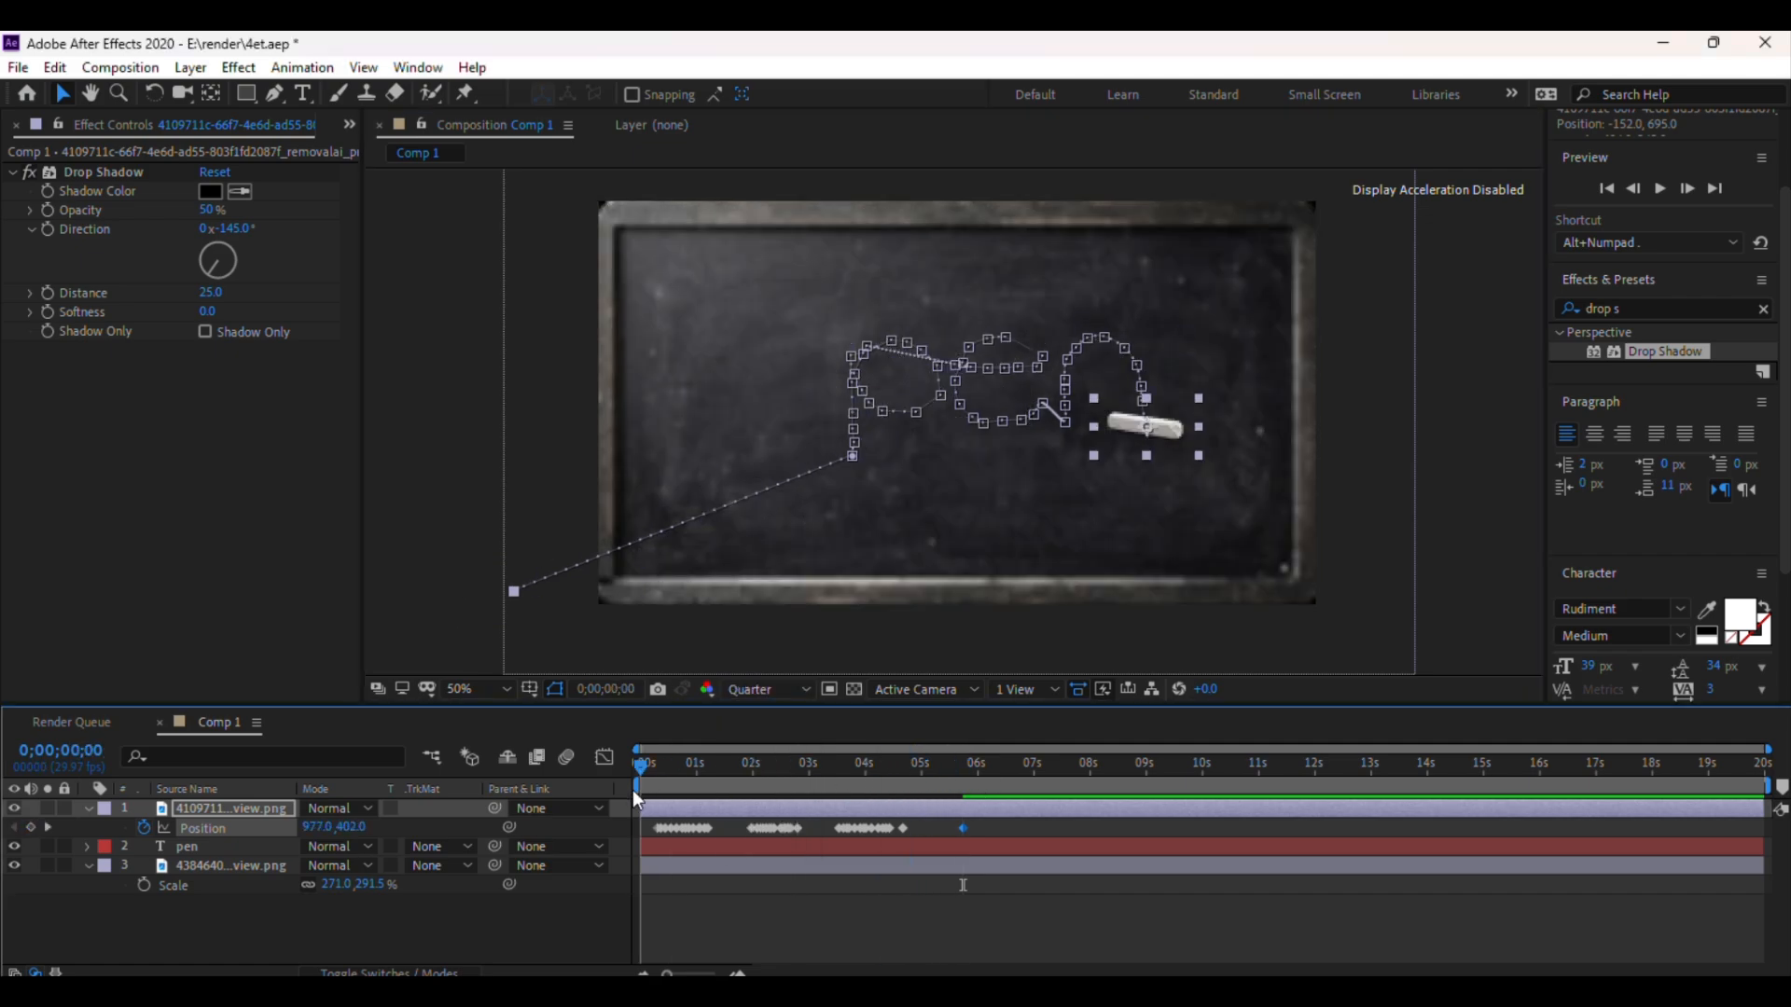
key("XF86AudioLowerVolume")
key("XF86AudioLowerVolume")
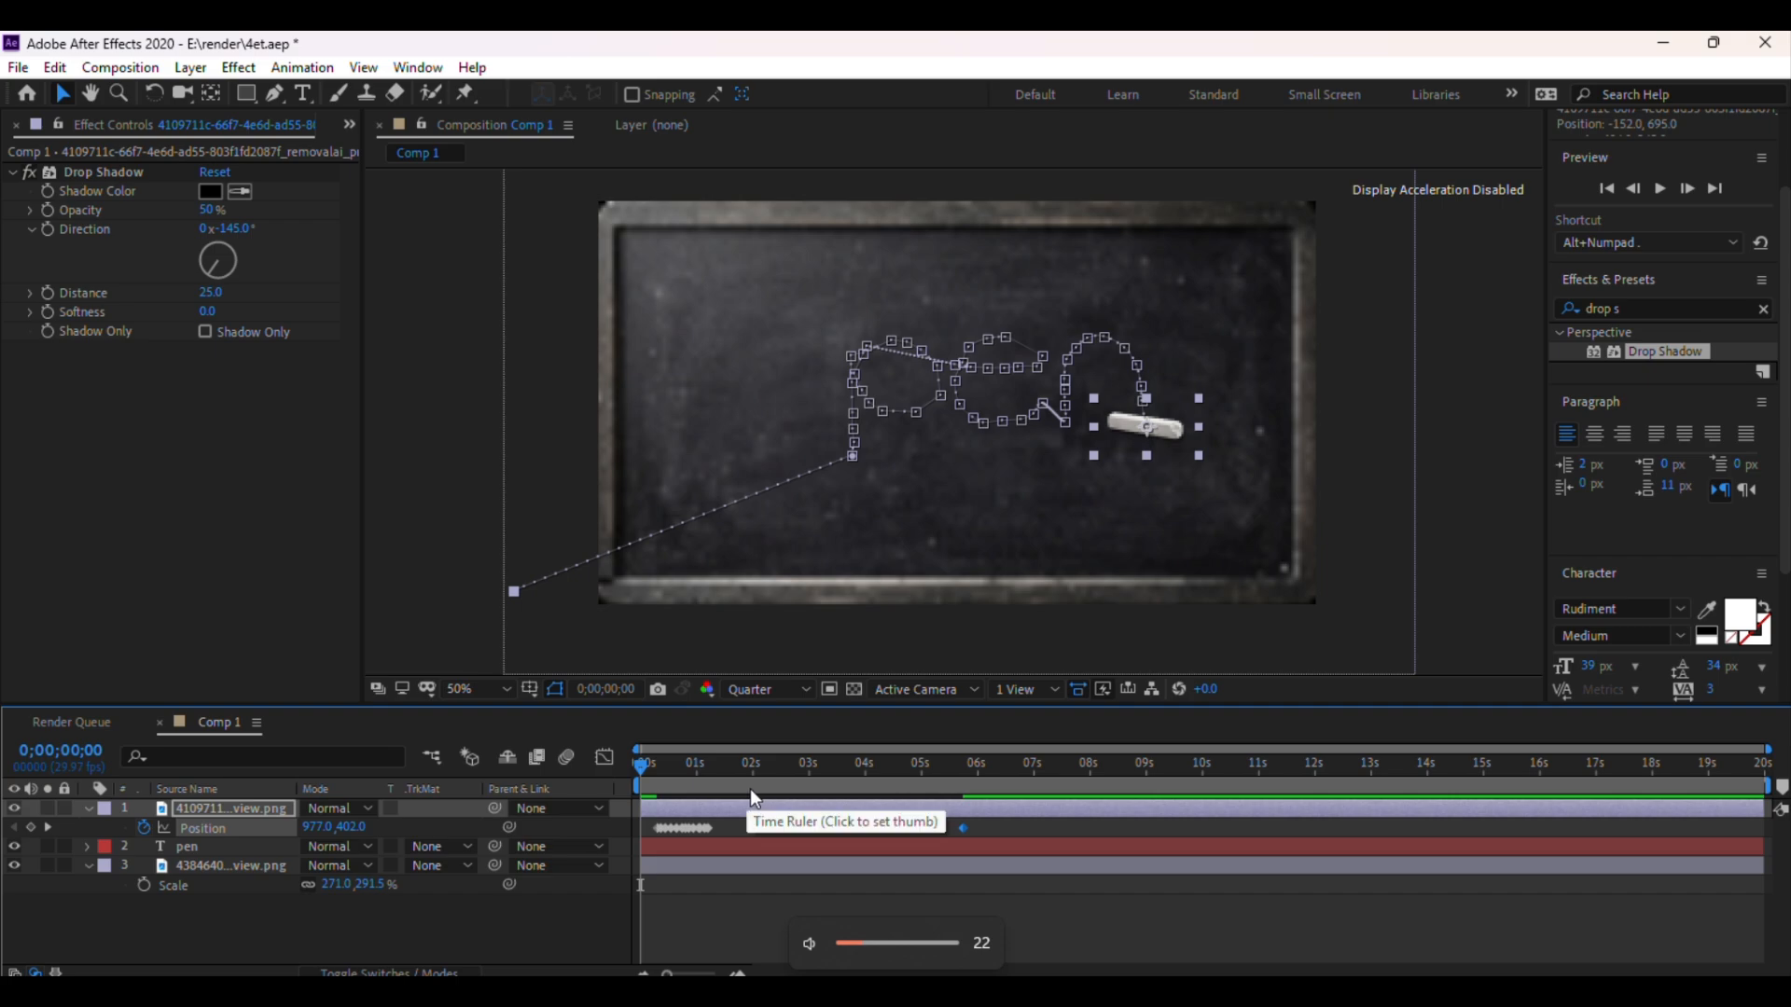
key("space")
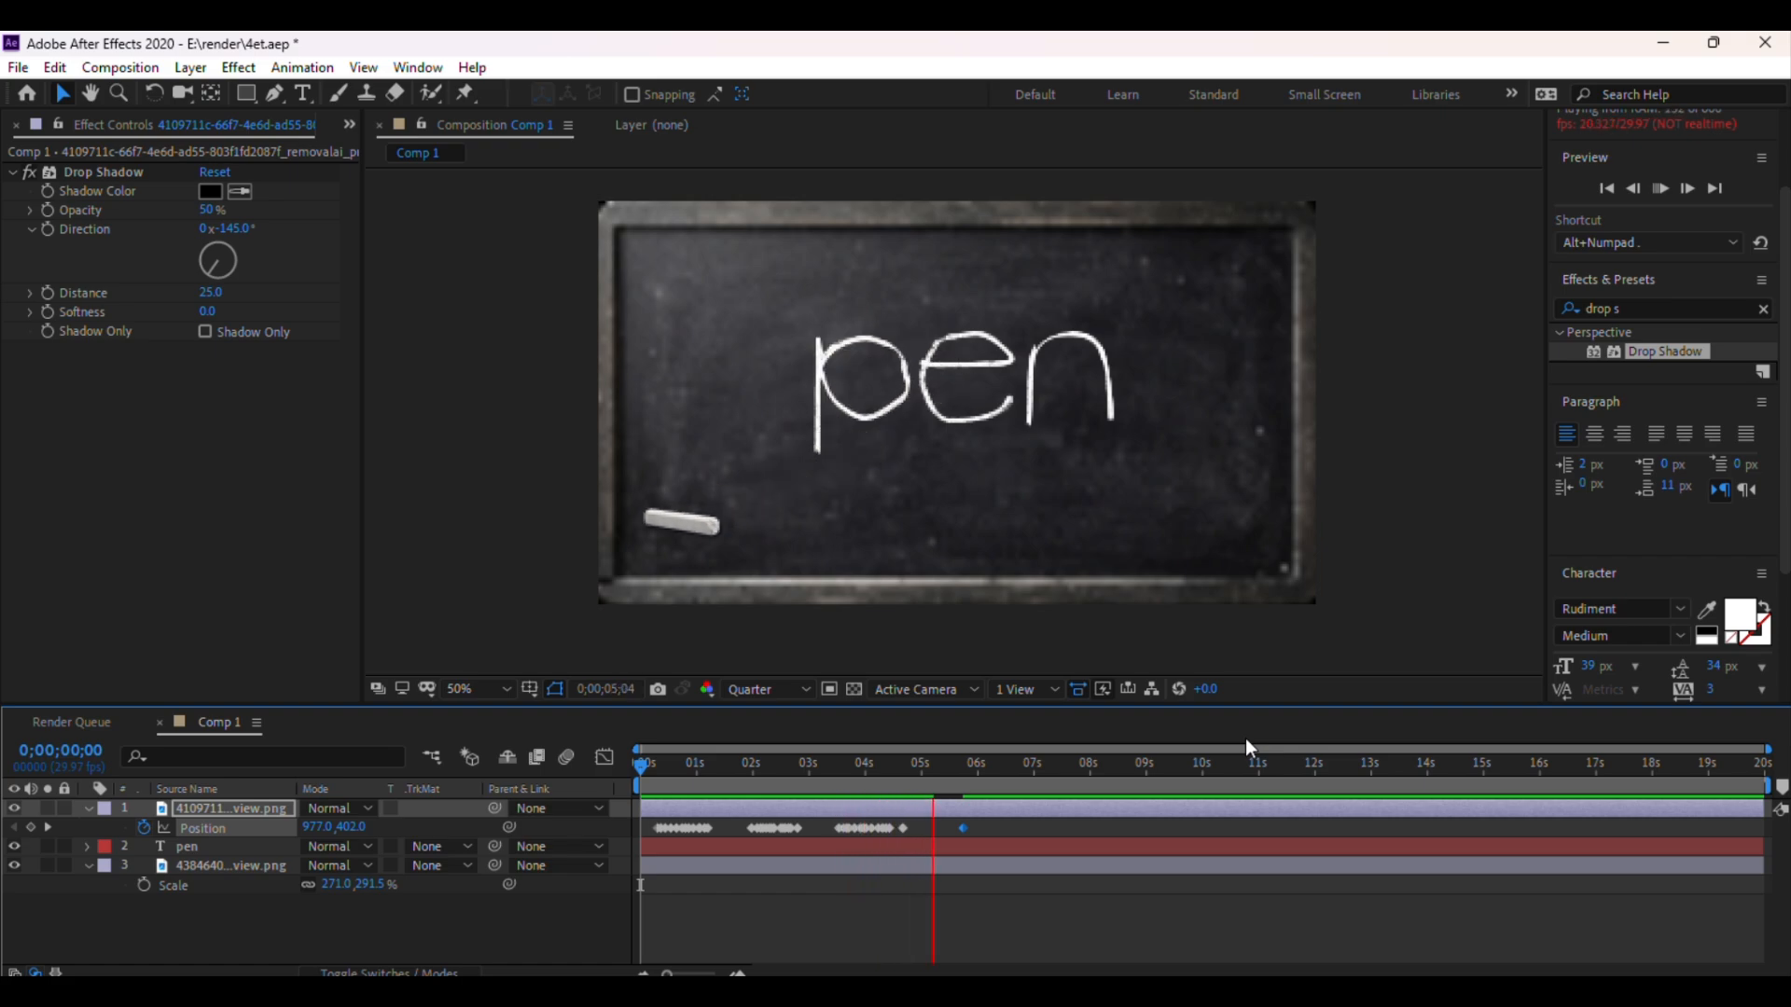
key("space")
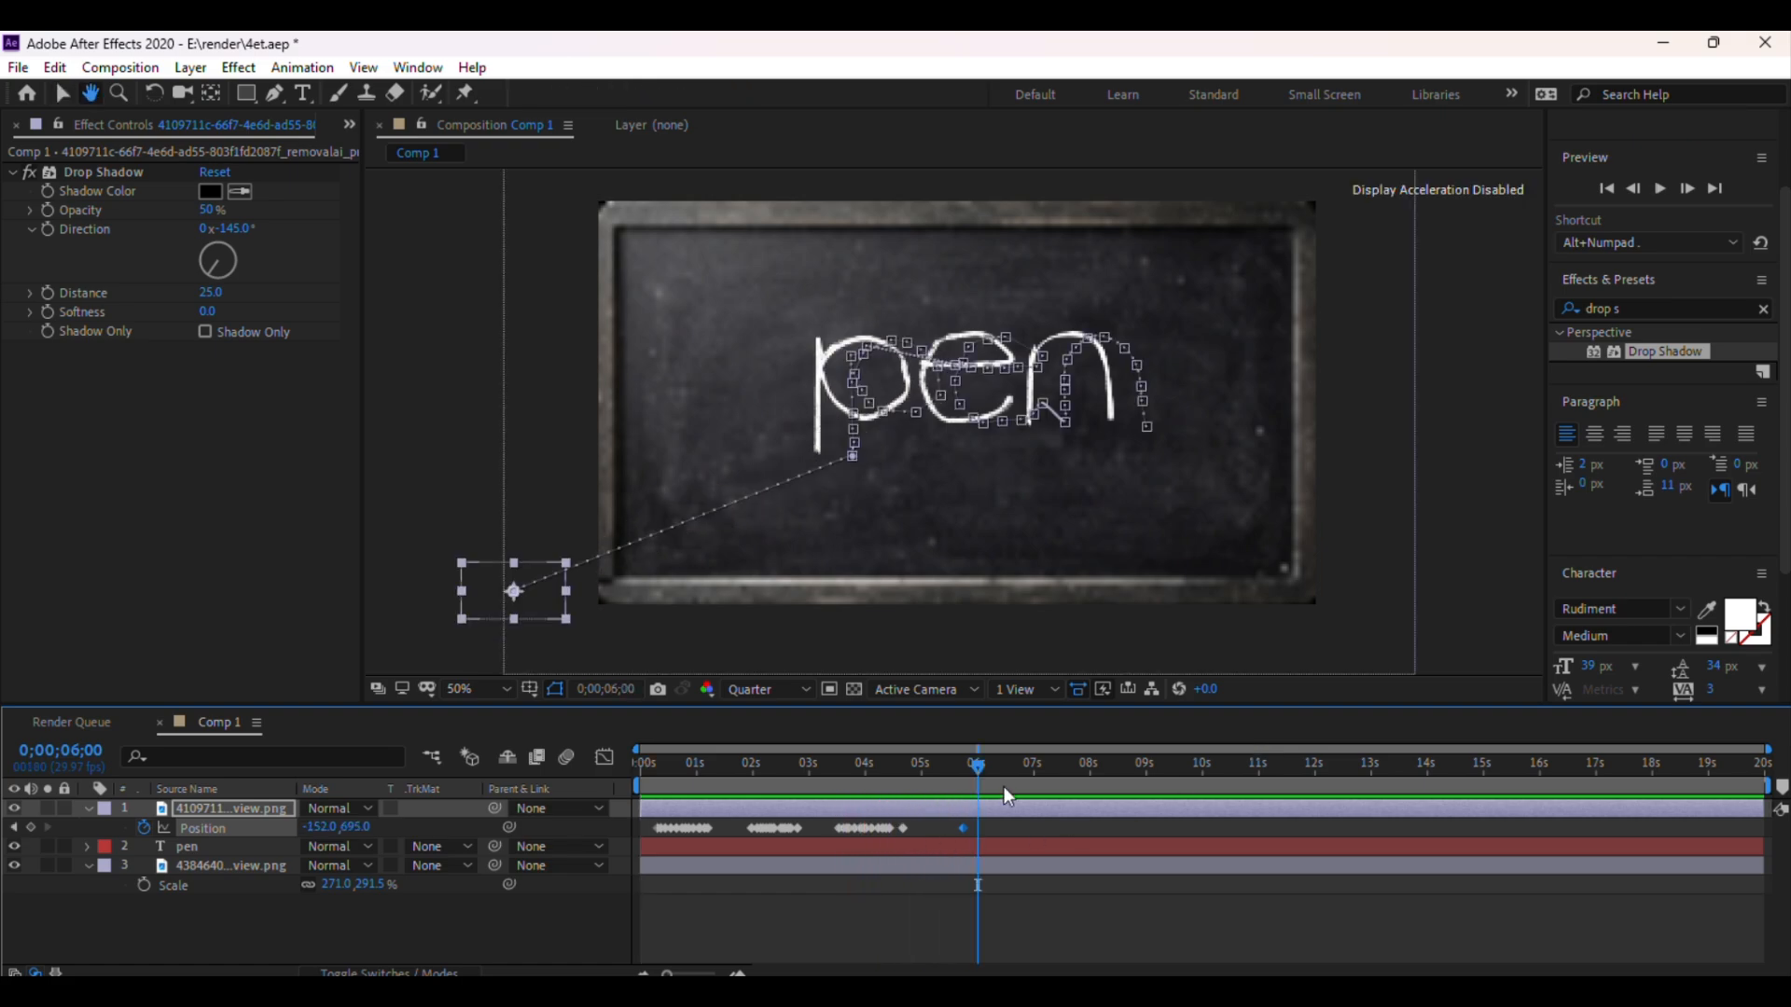
Set the preview resolution to Half and apply Easy Ease to the chalk's last Position keyframe
left_click(762, 689)
left_click(786, 765)
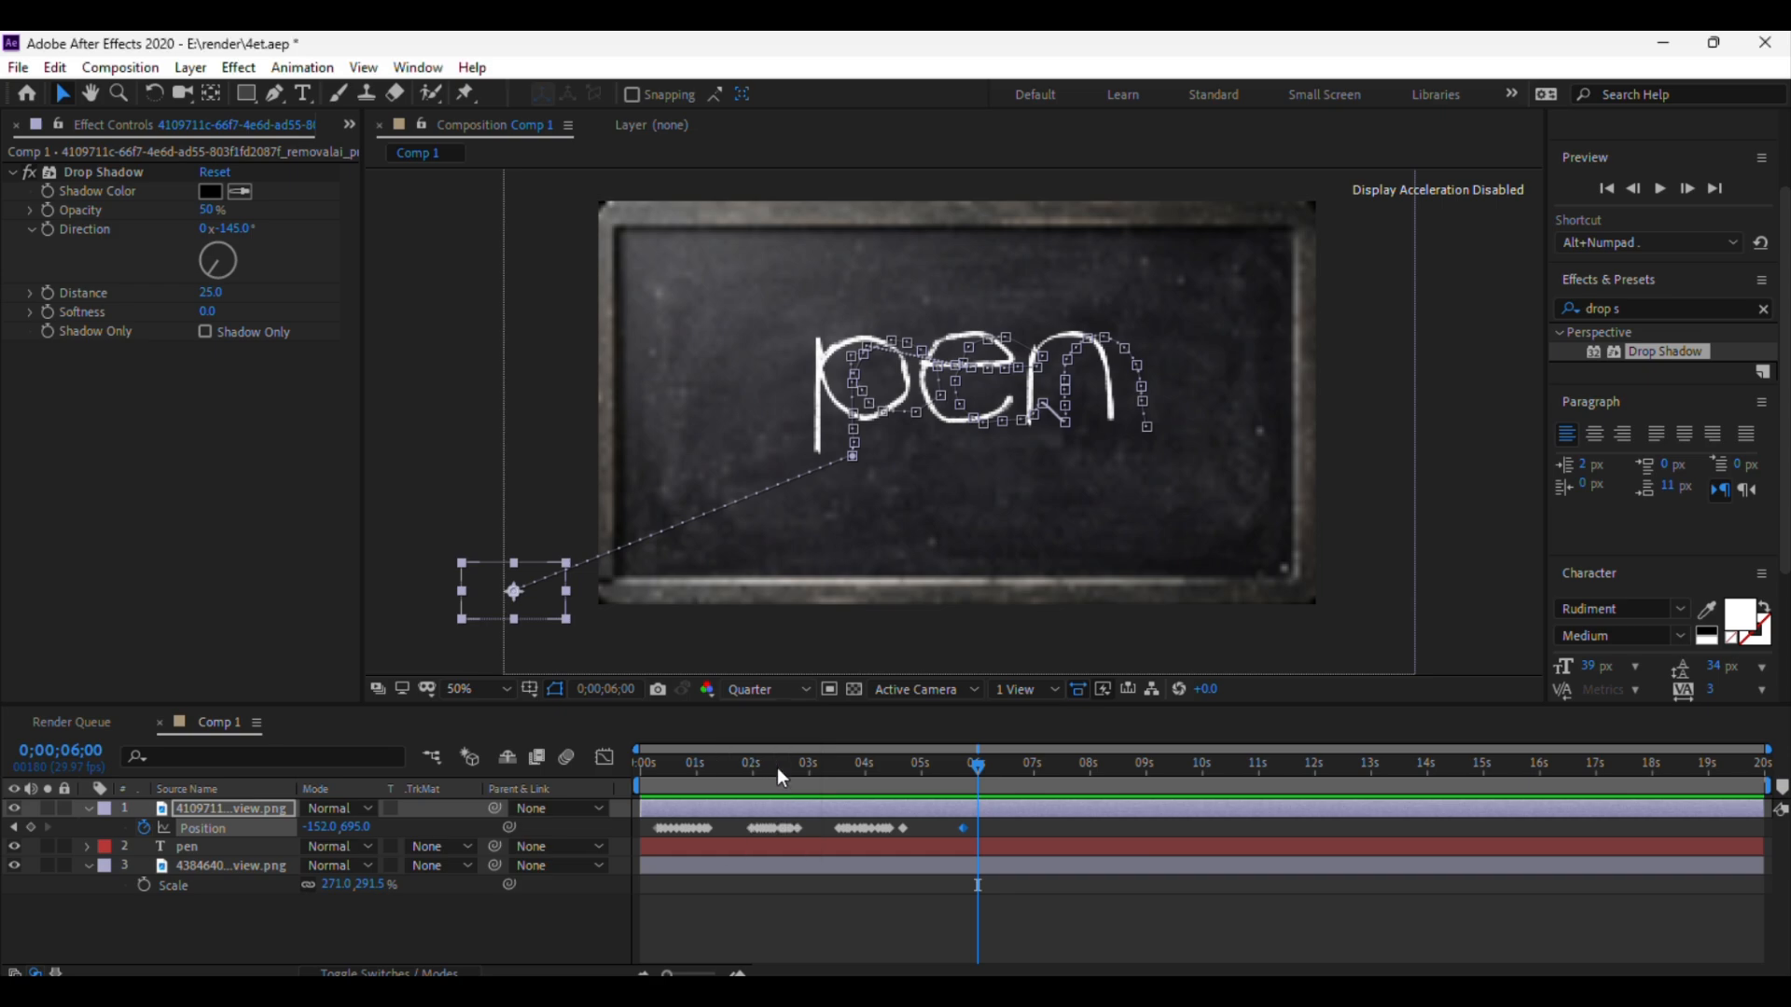
left_click_drag(999, 825, 900, 839)
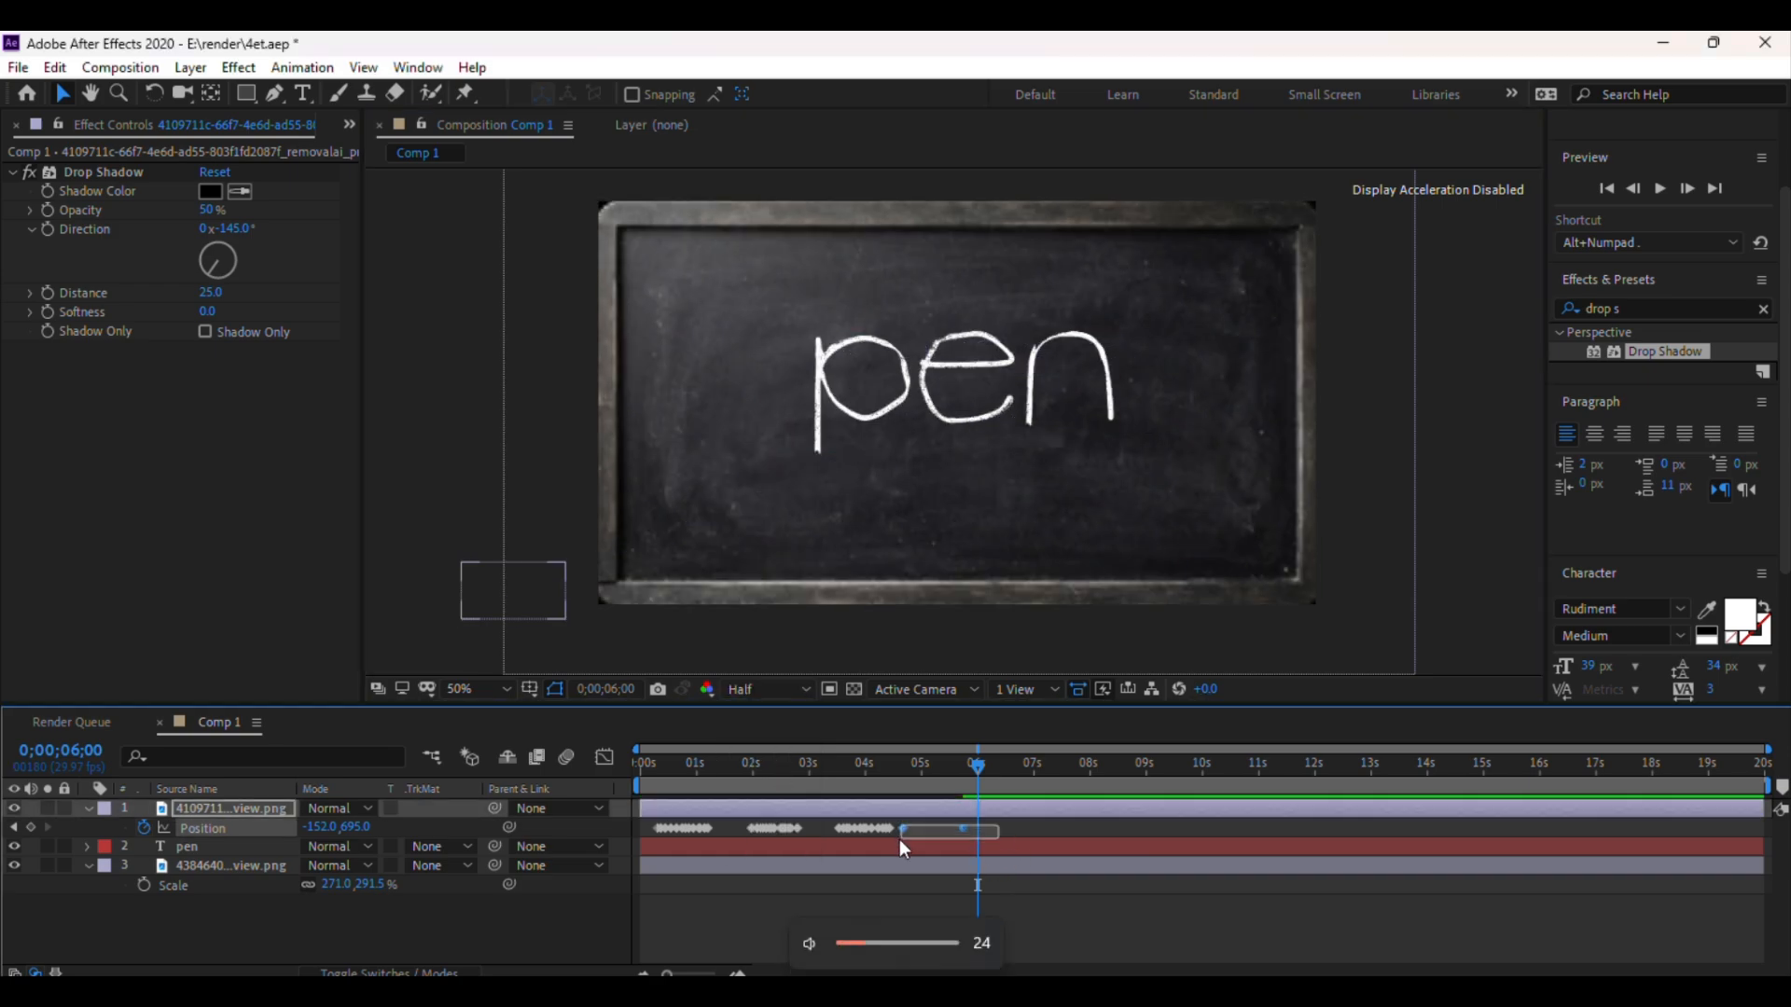
right_click(962, 830)
mouse_move(1049, 814)
left_click(1355, 666)
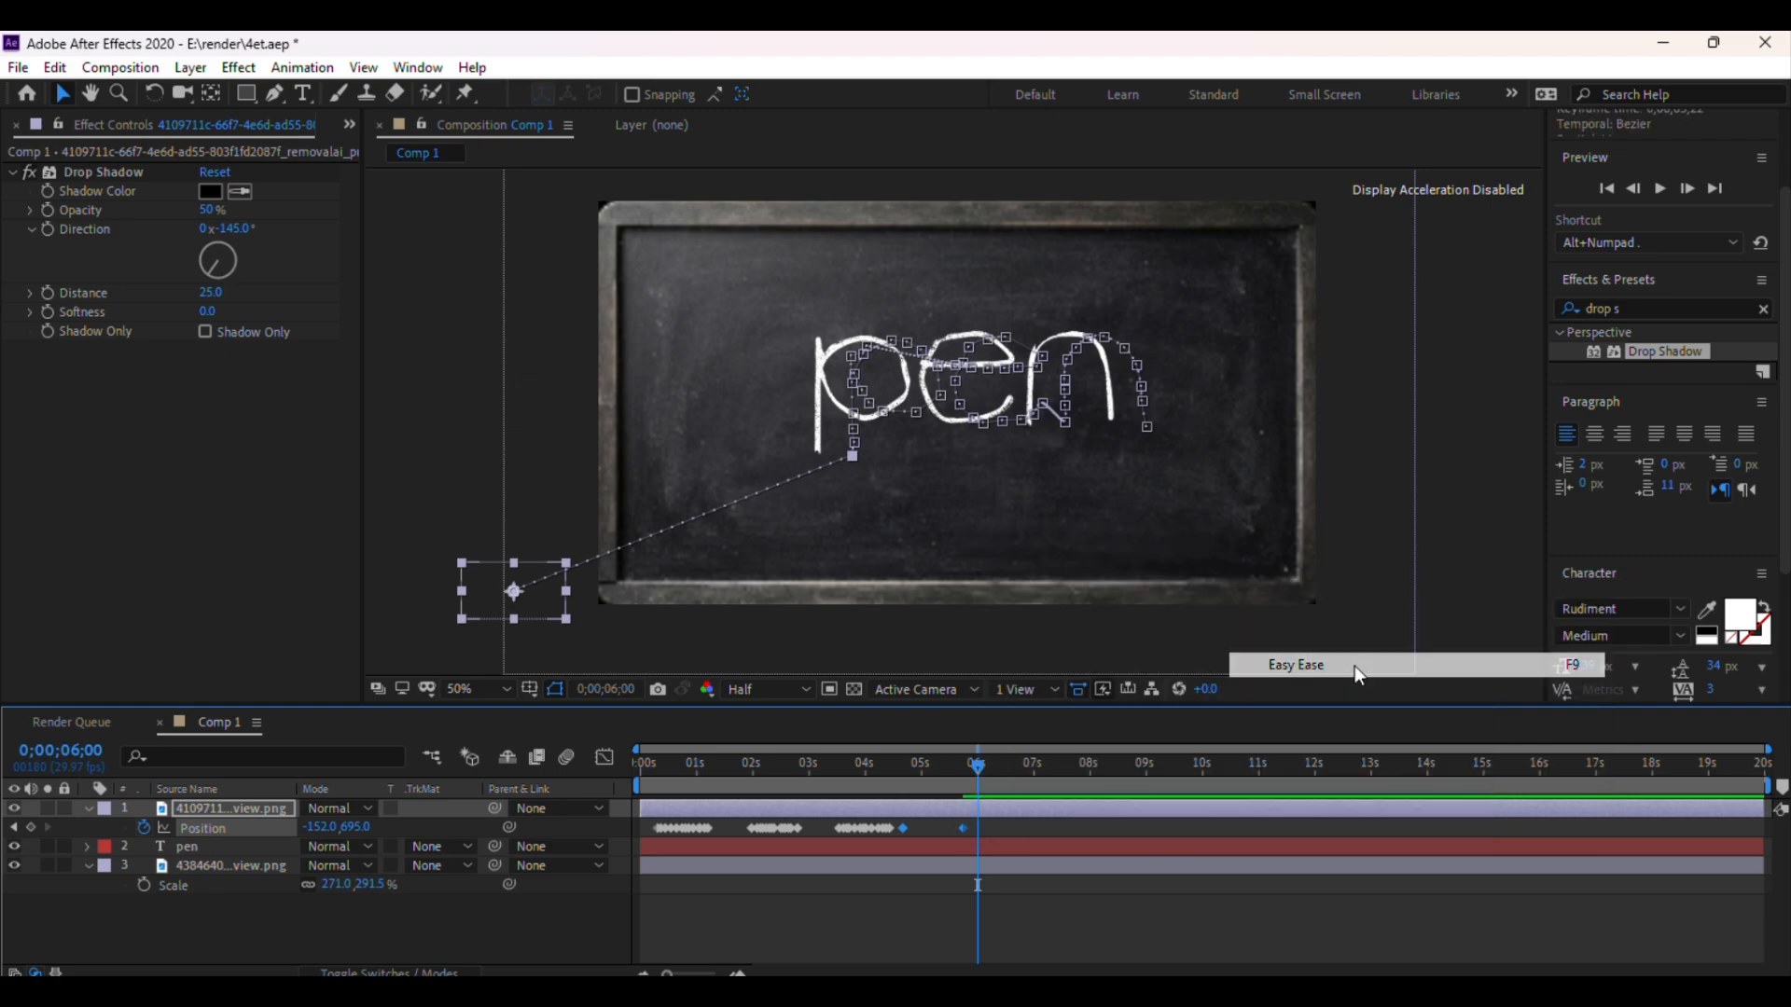
Inspect the chalk's Position speed curve in the Graph Editor
left_click(604, 758)
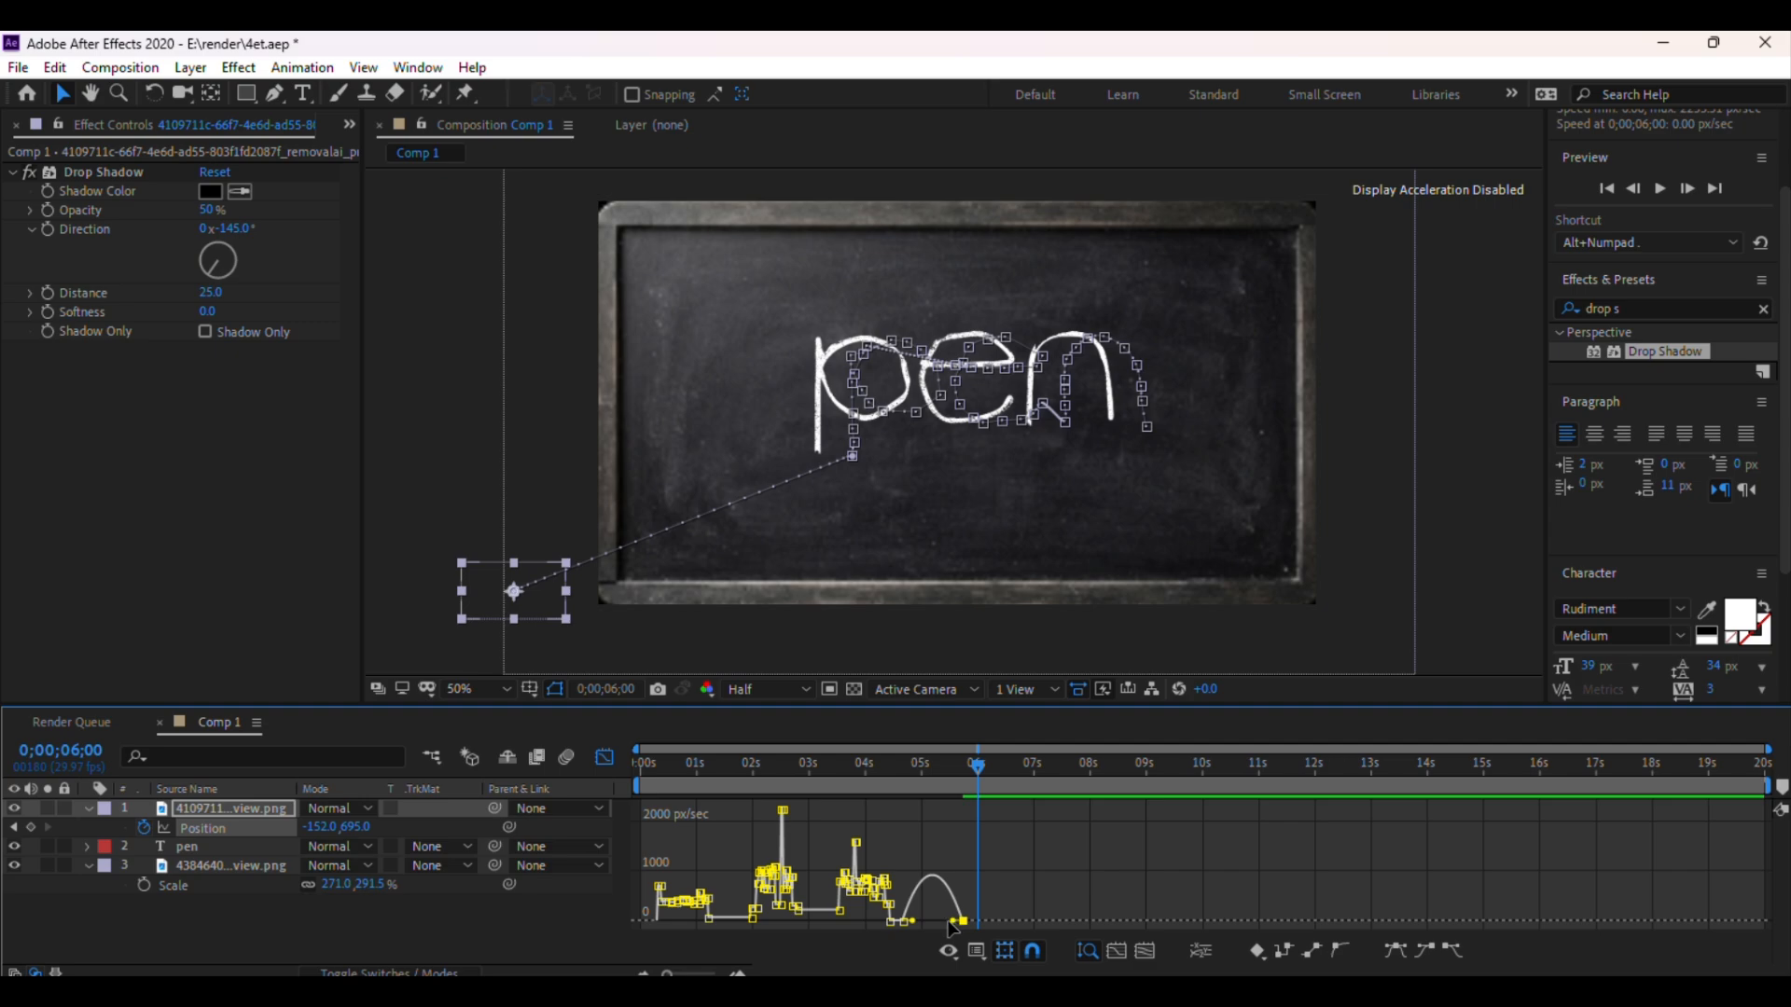
left_click_drag(948, 921, 948, 925)
left_click(607, 757)
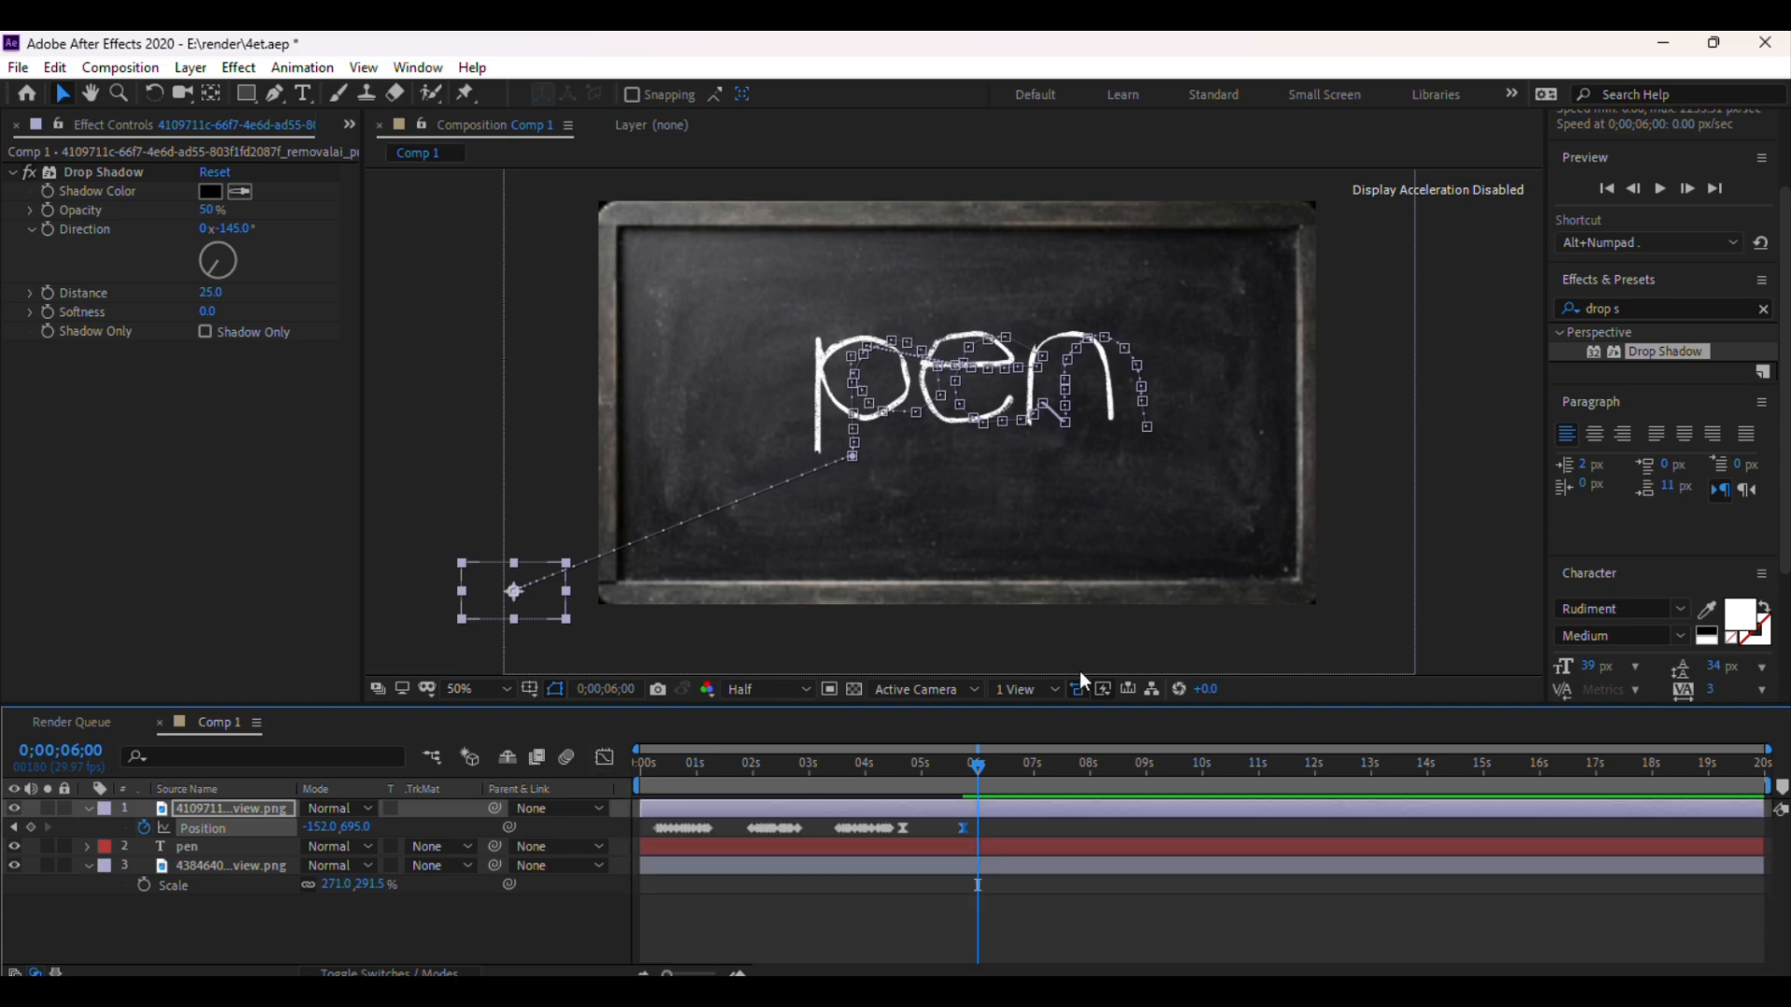
Preview the chalk exit from 0;00;03;04 and save the project
left_click(1367, 498)
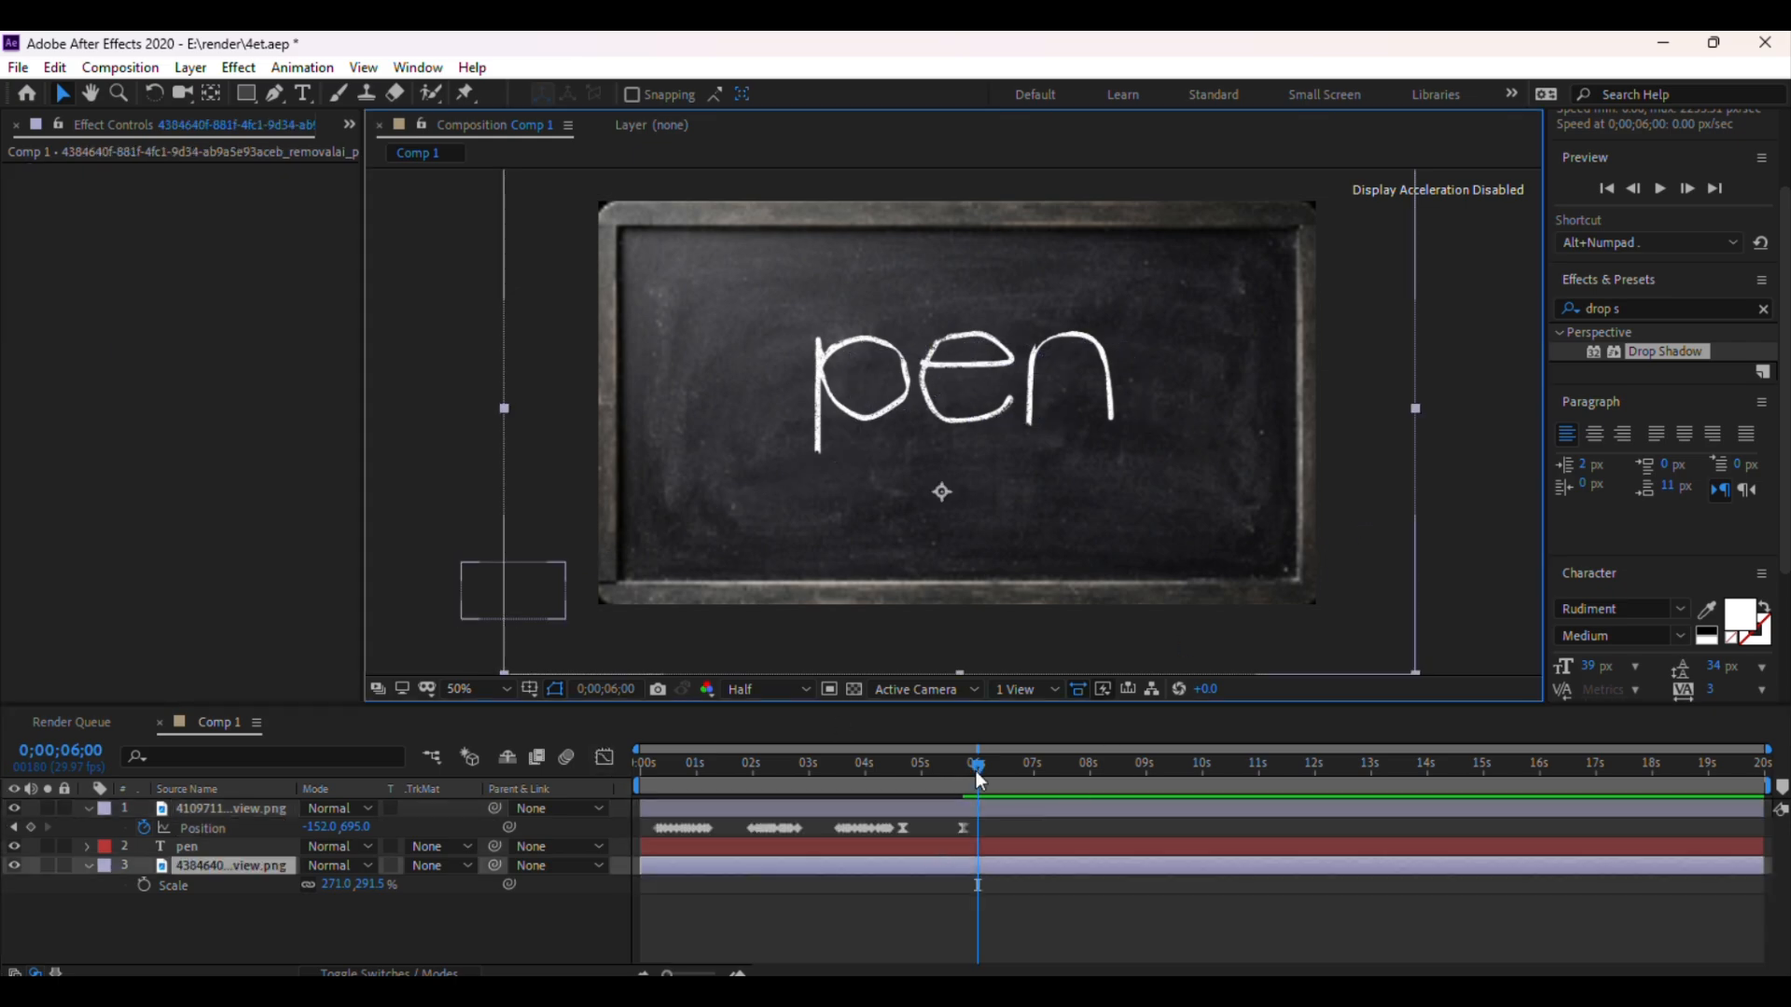
left_click_drag(976, 770, 818, 788)
left_click(1441, 418)
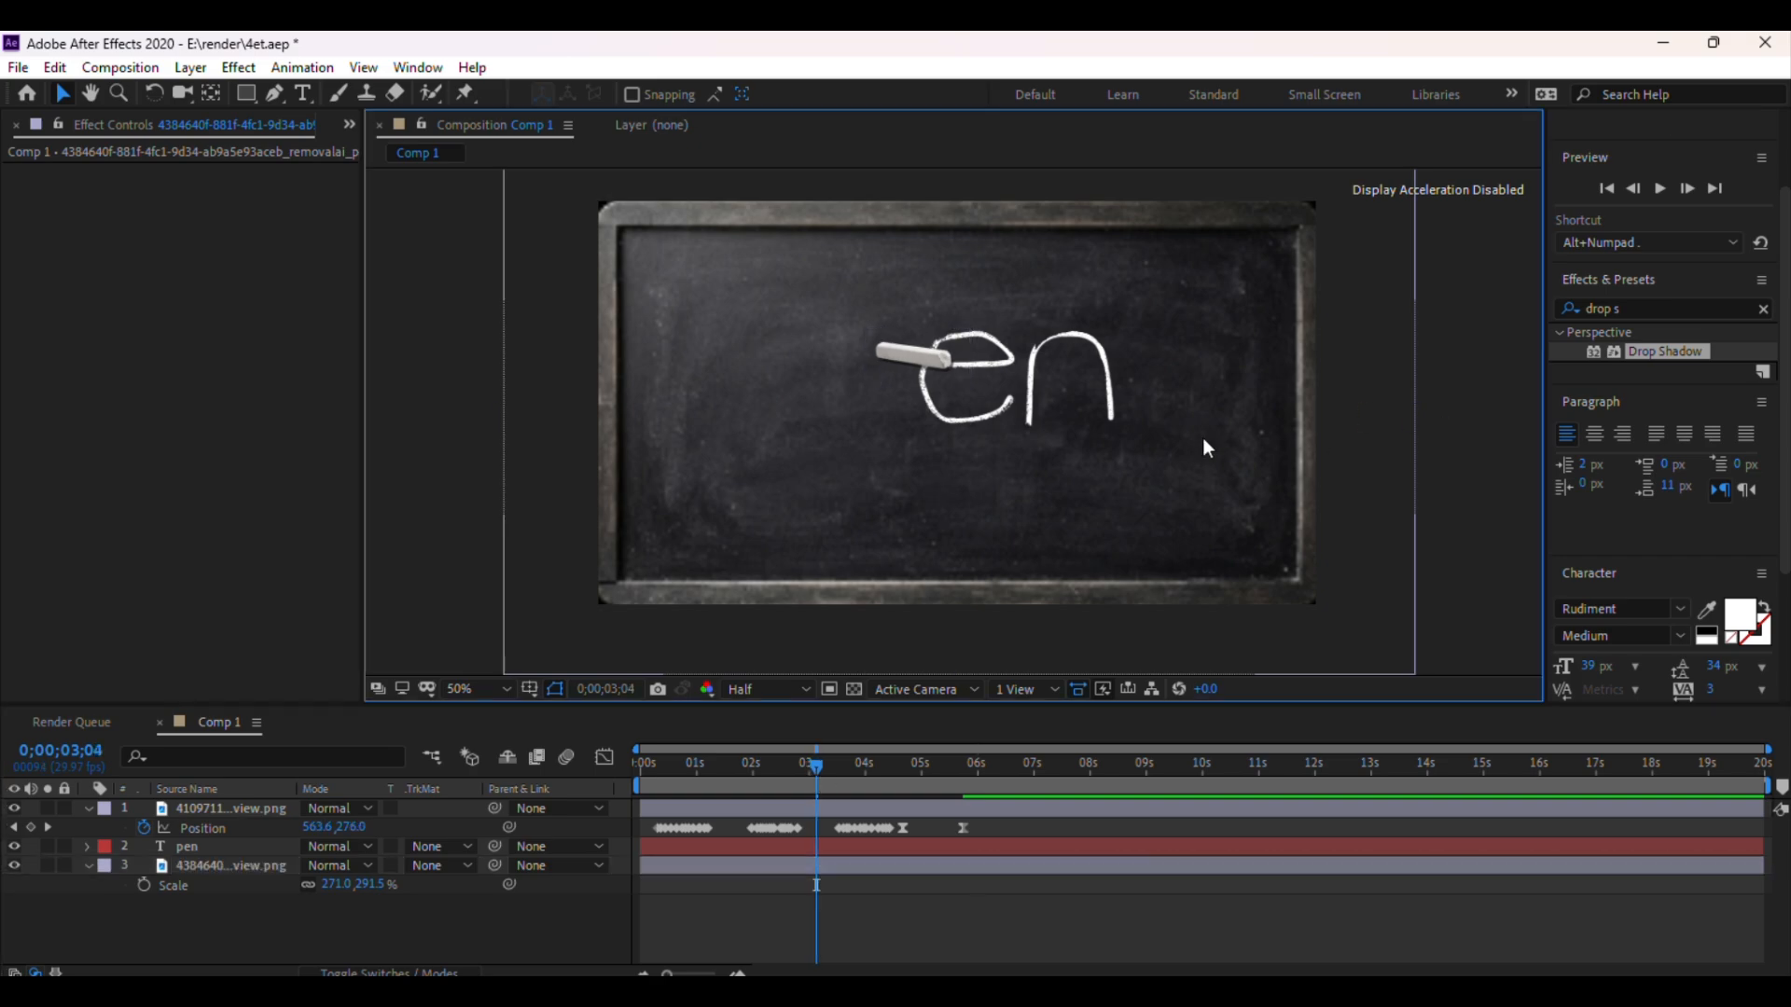
key("period")
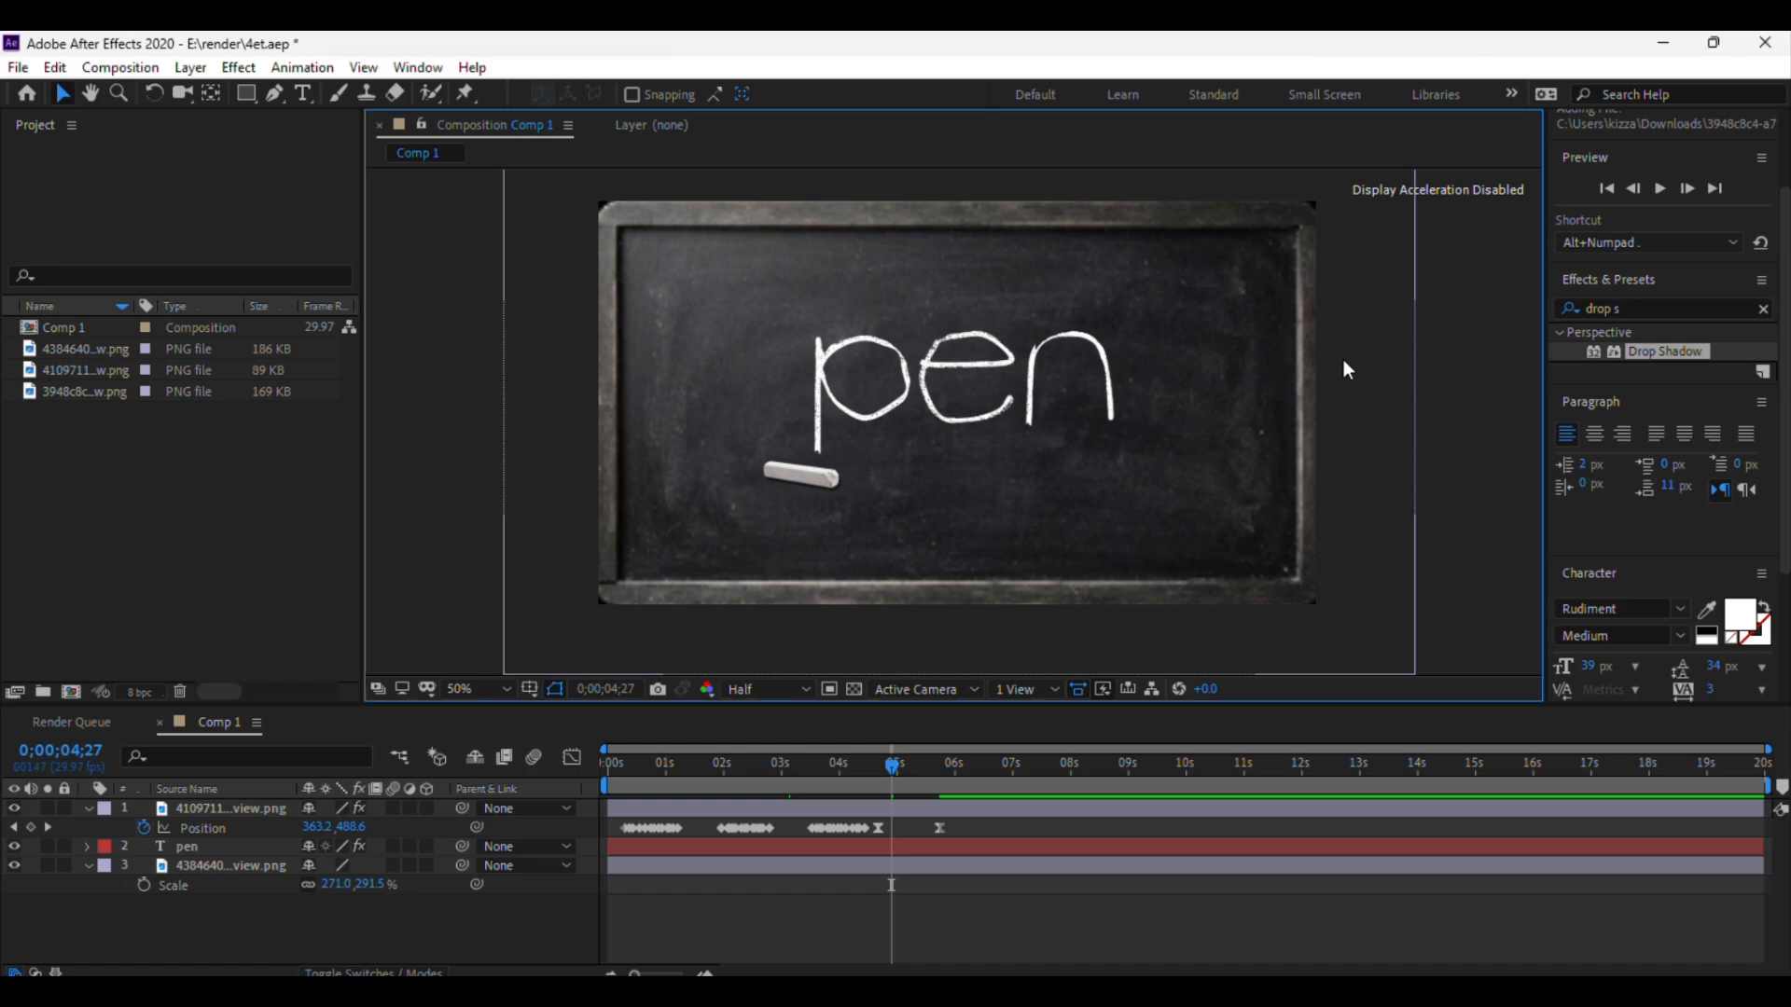
left_click(1343, 360)
key("ctrl+s")
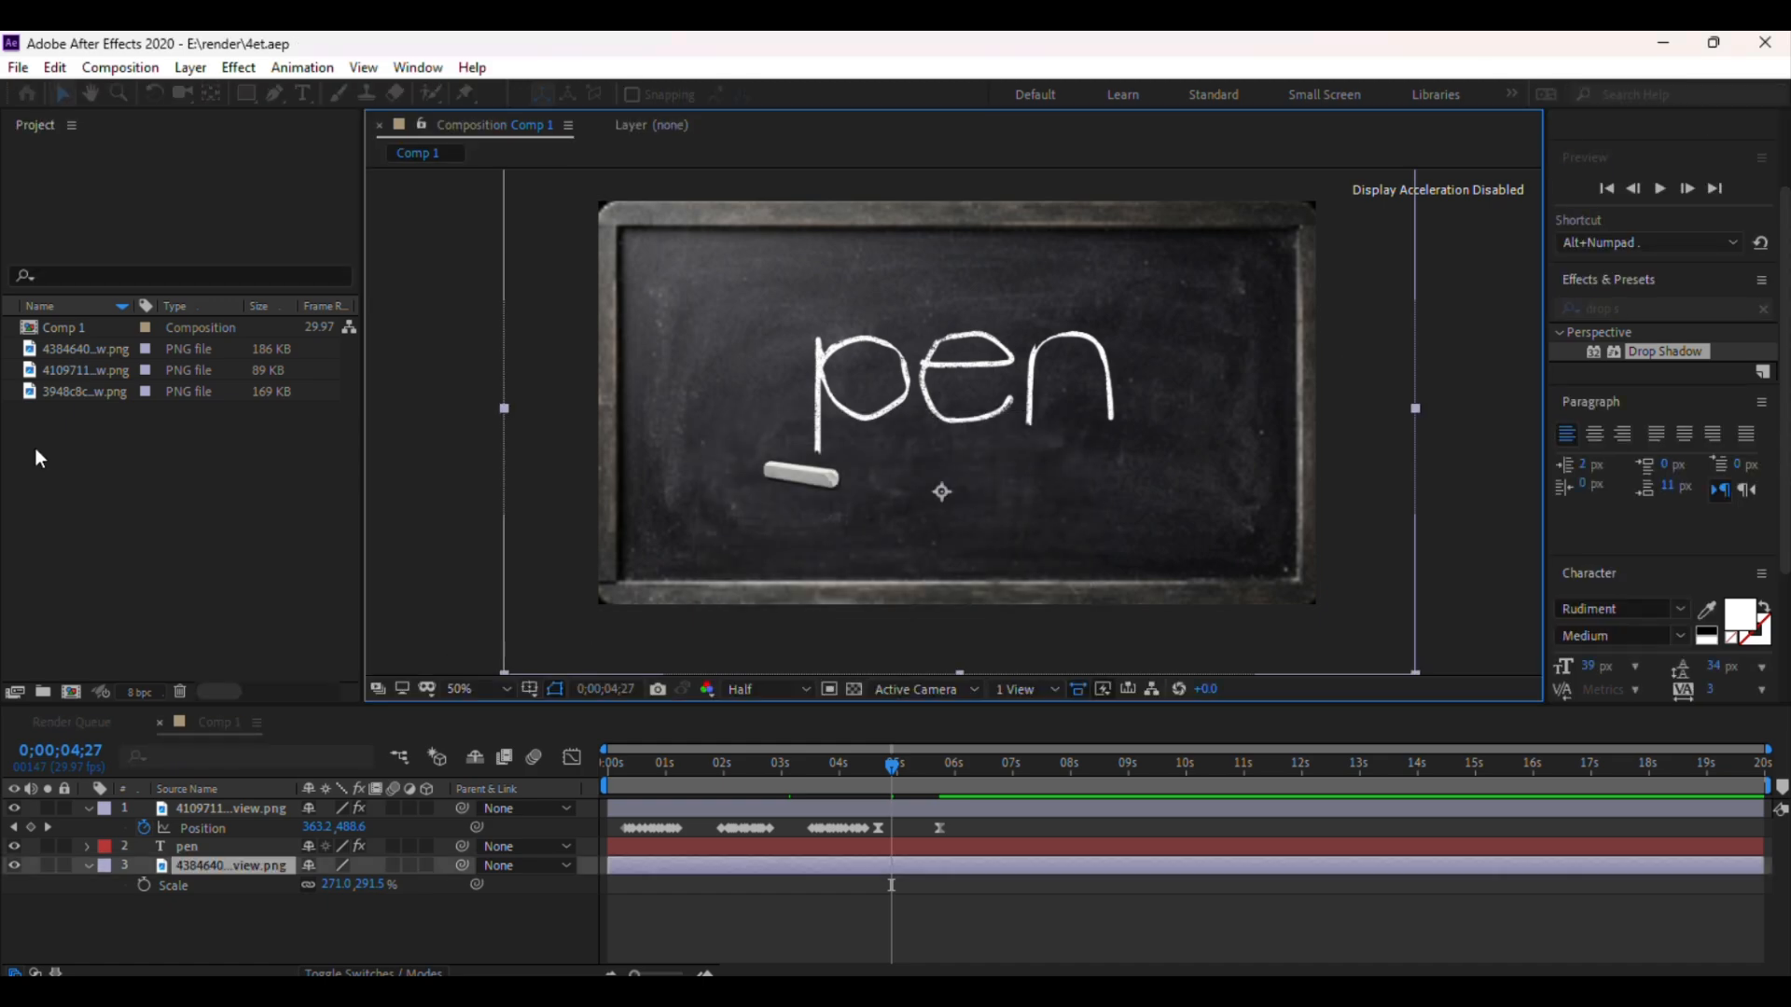
Add the wooden eraser image 3948c8c...png from the project into the composition
left_click(63, 369)
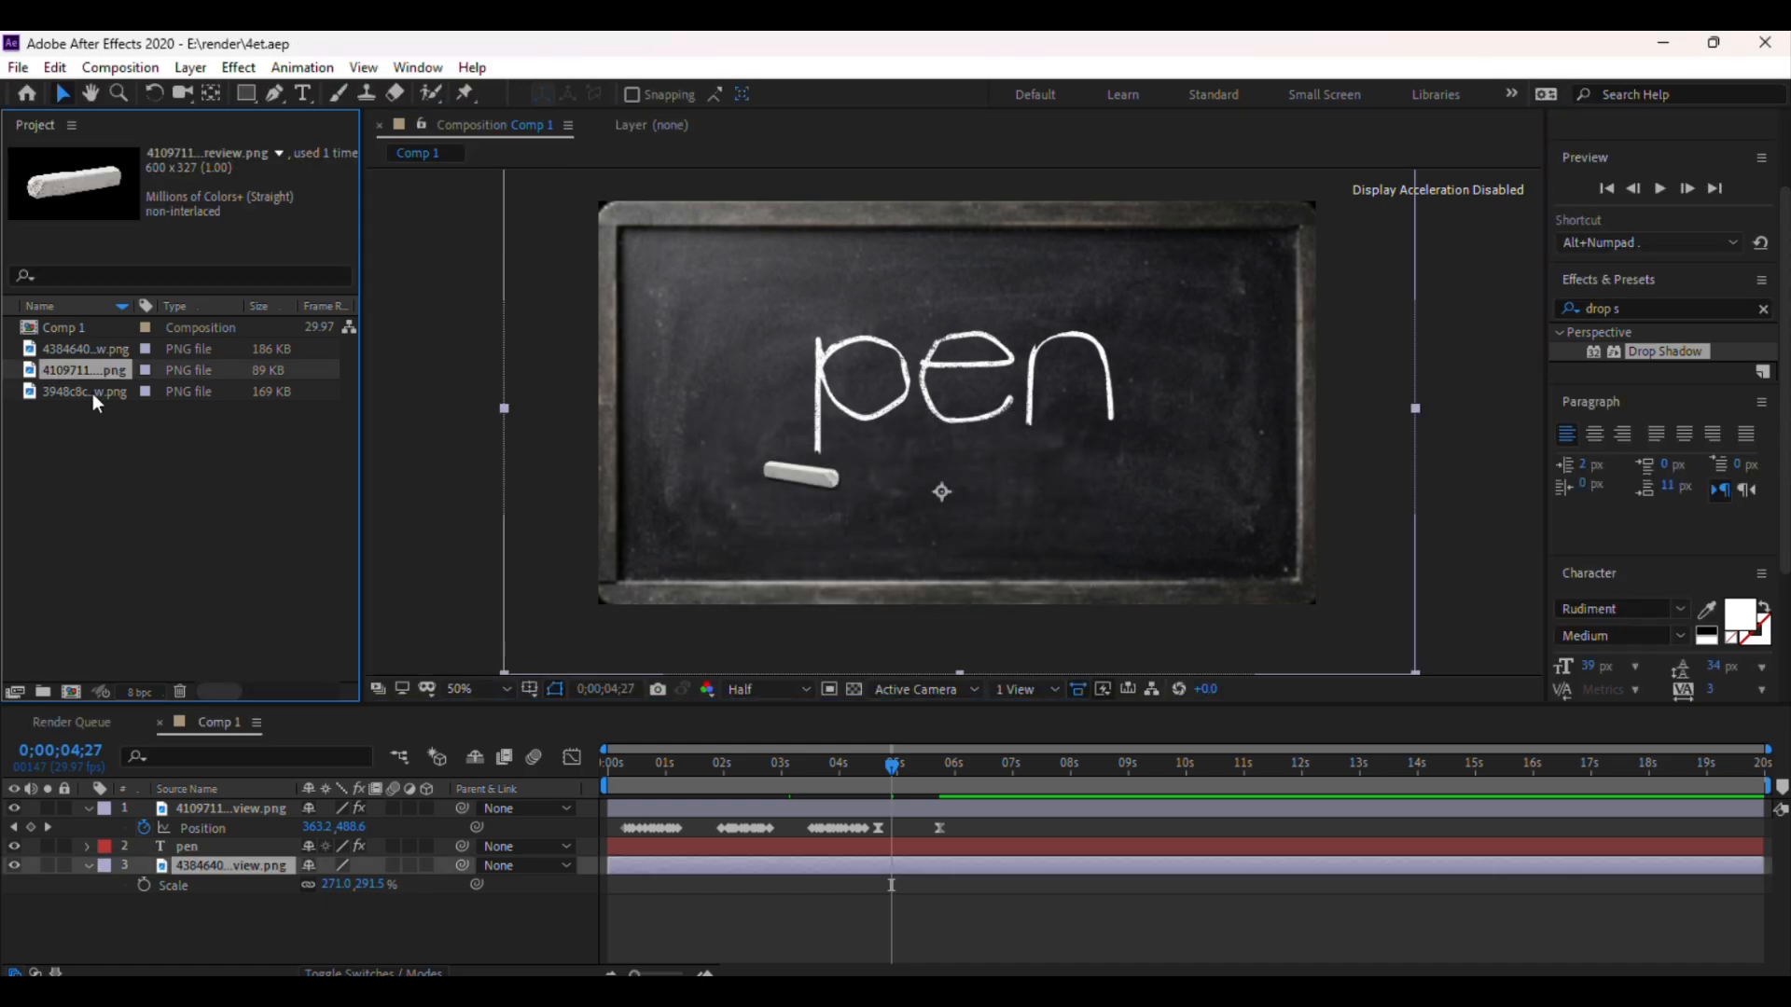
left_click(92, 392)
left_click_drag(93, 390, 1082, 411)
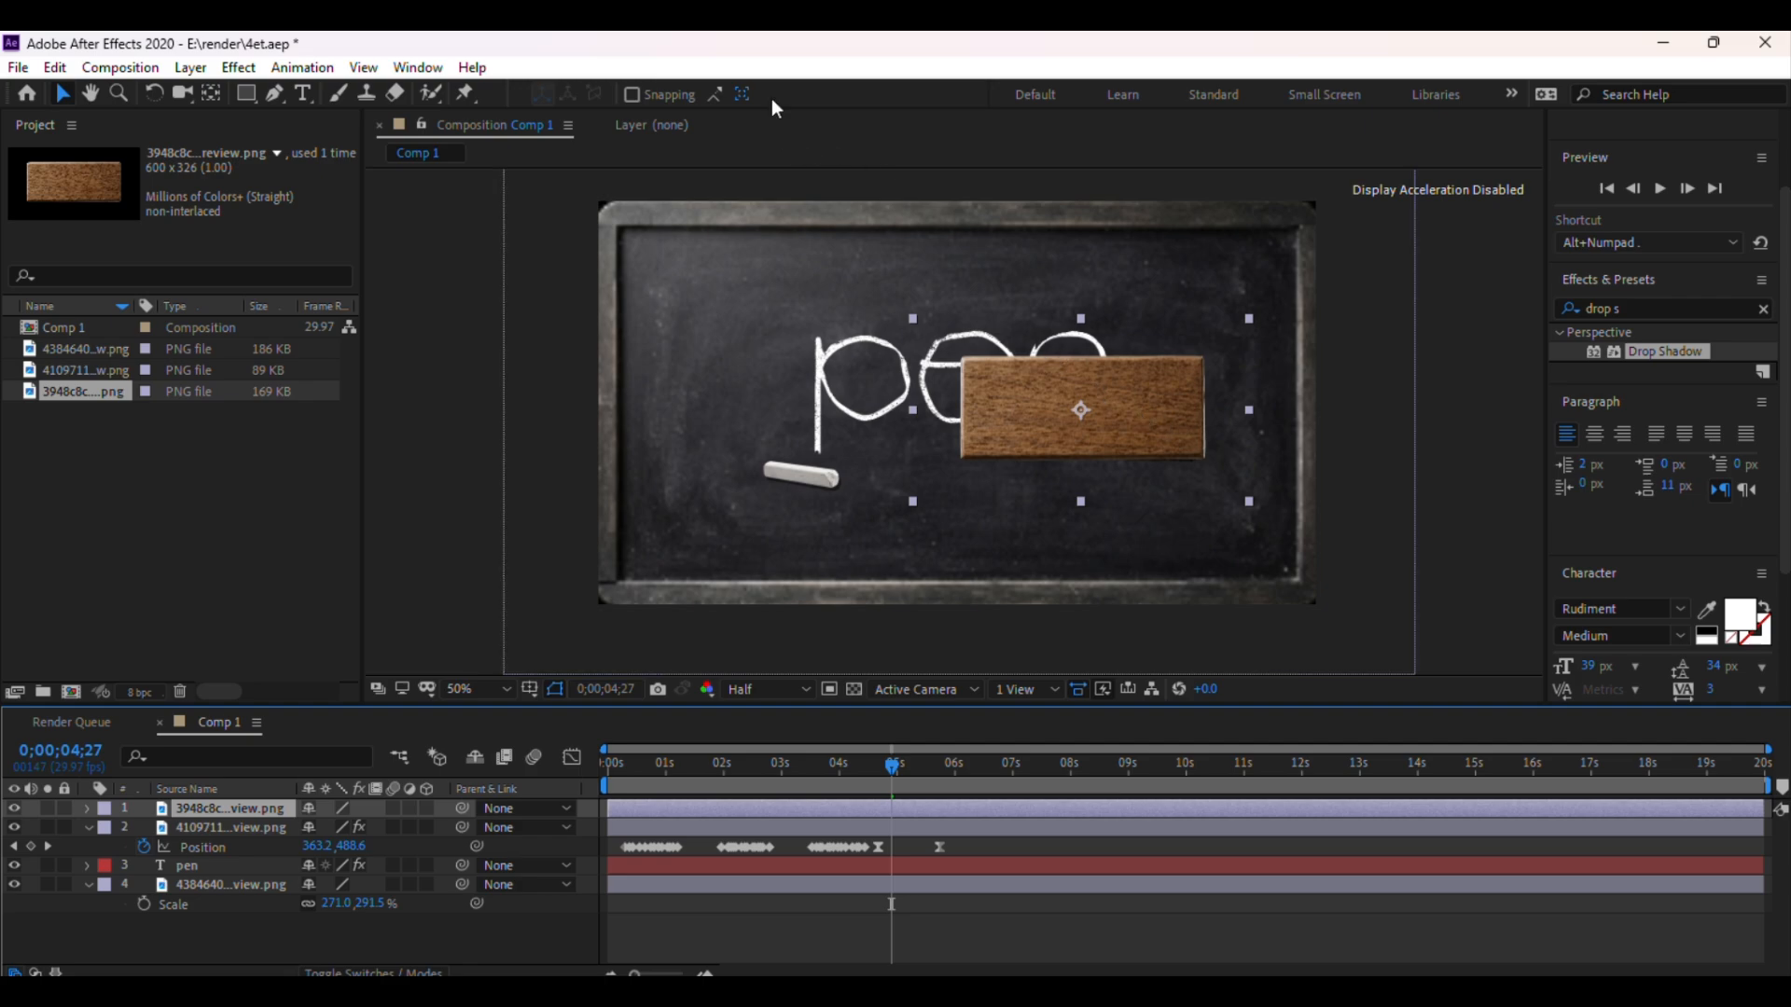
Set the eraser layer's label colour to Fuchsia
left_click(237, 826)
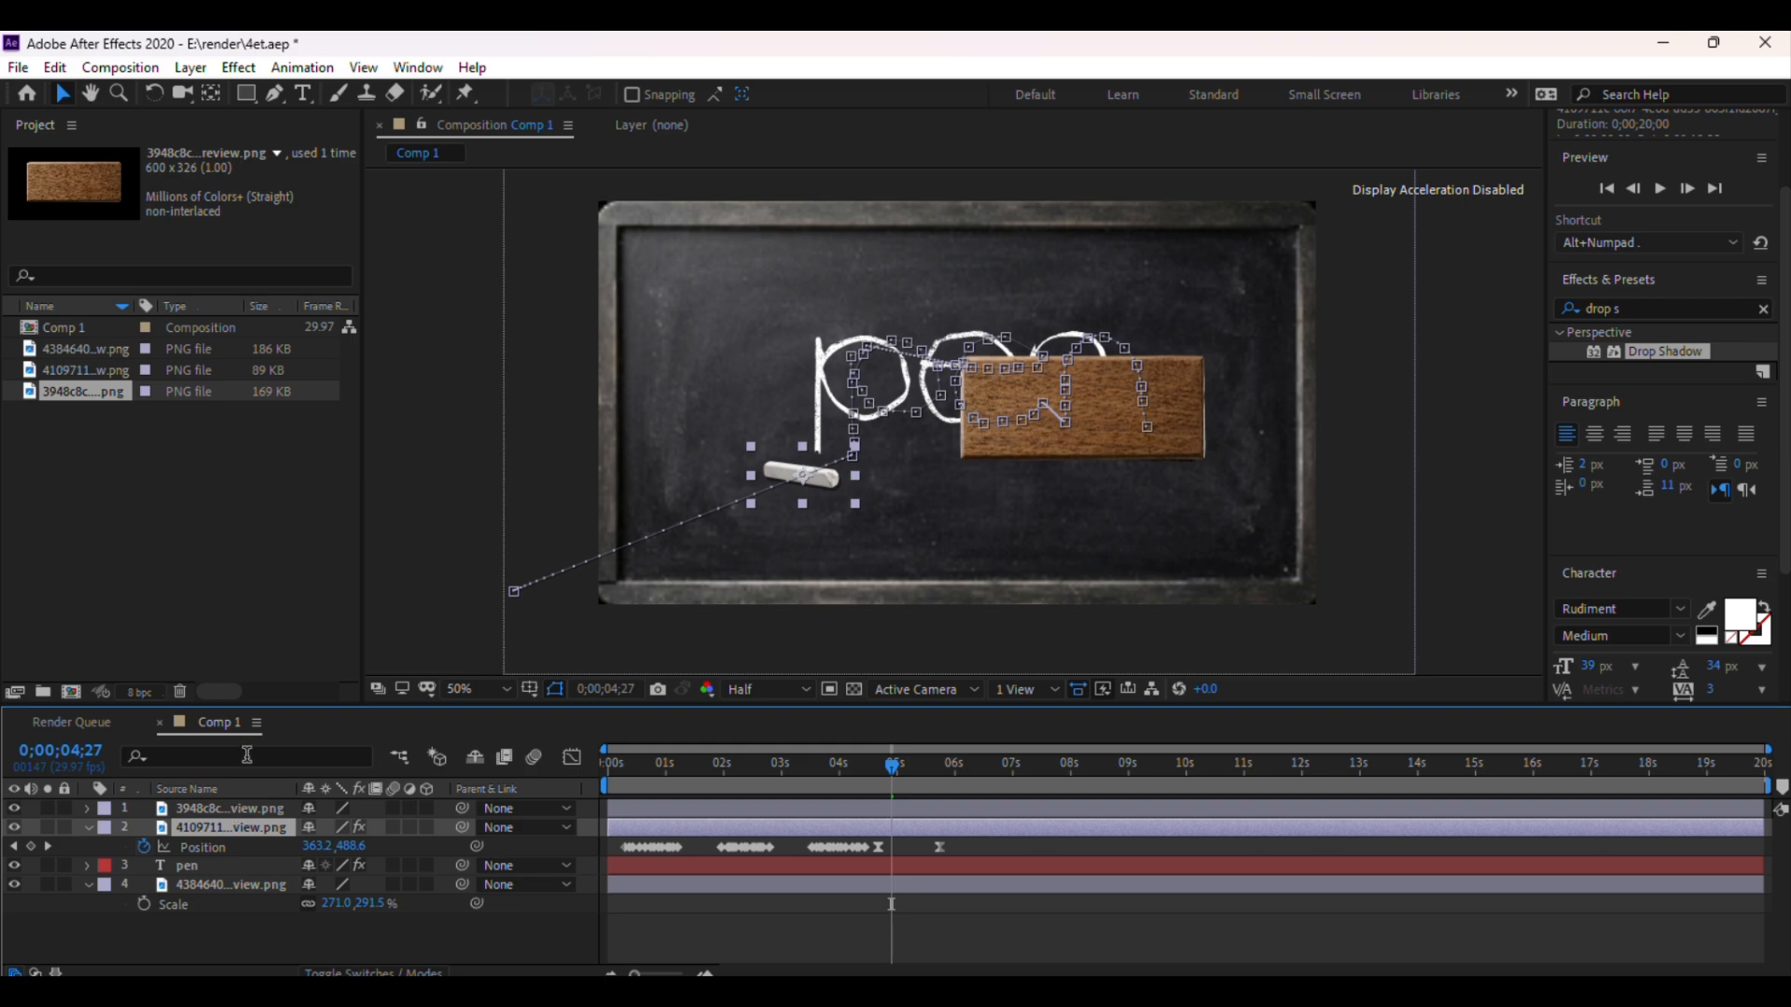
left_click(236, 807)
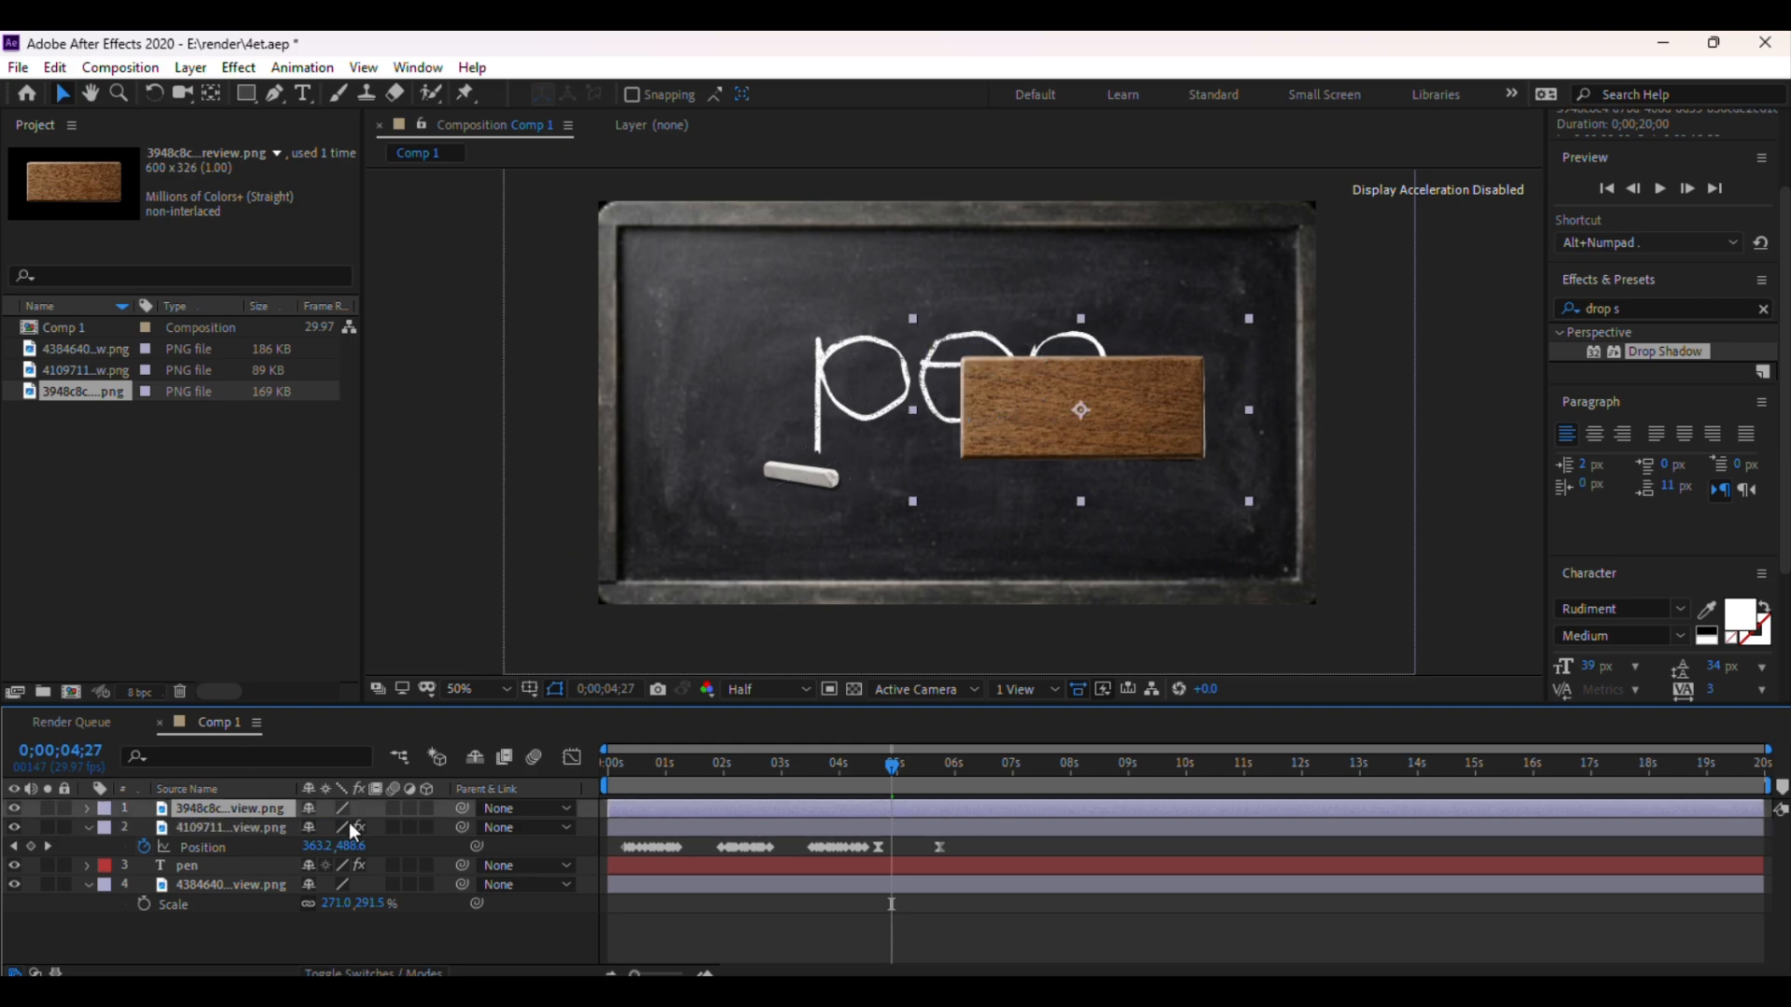
left_click(104, 809)
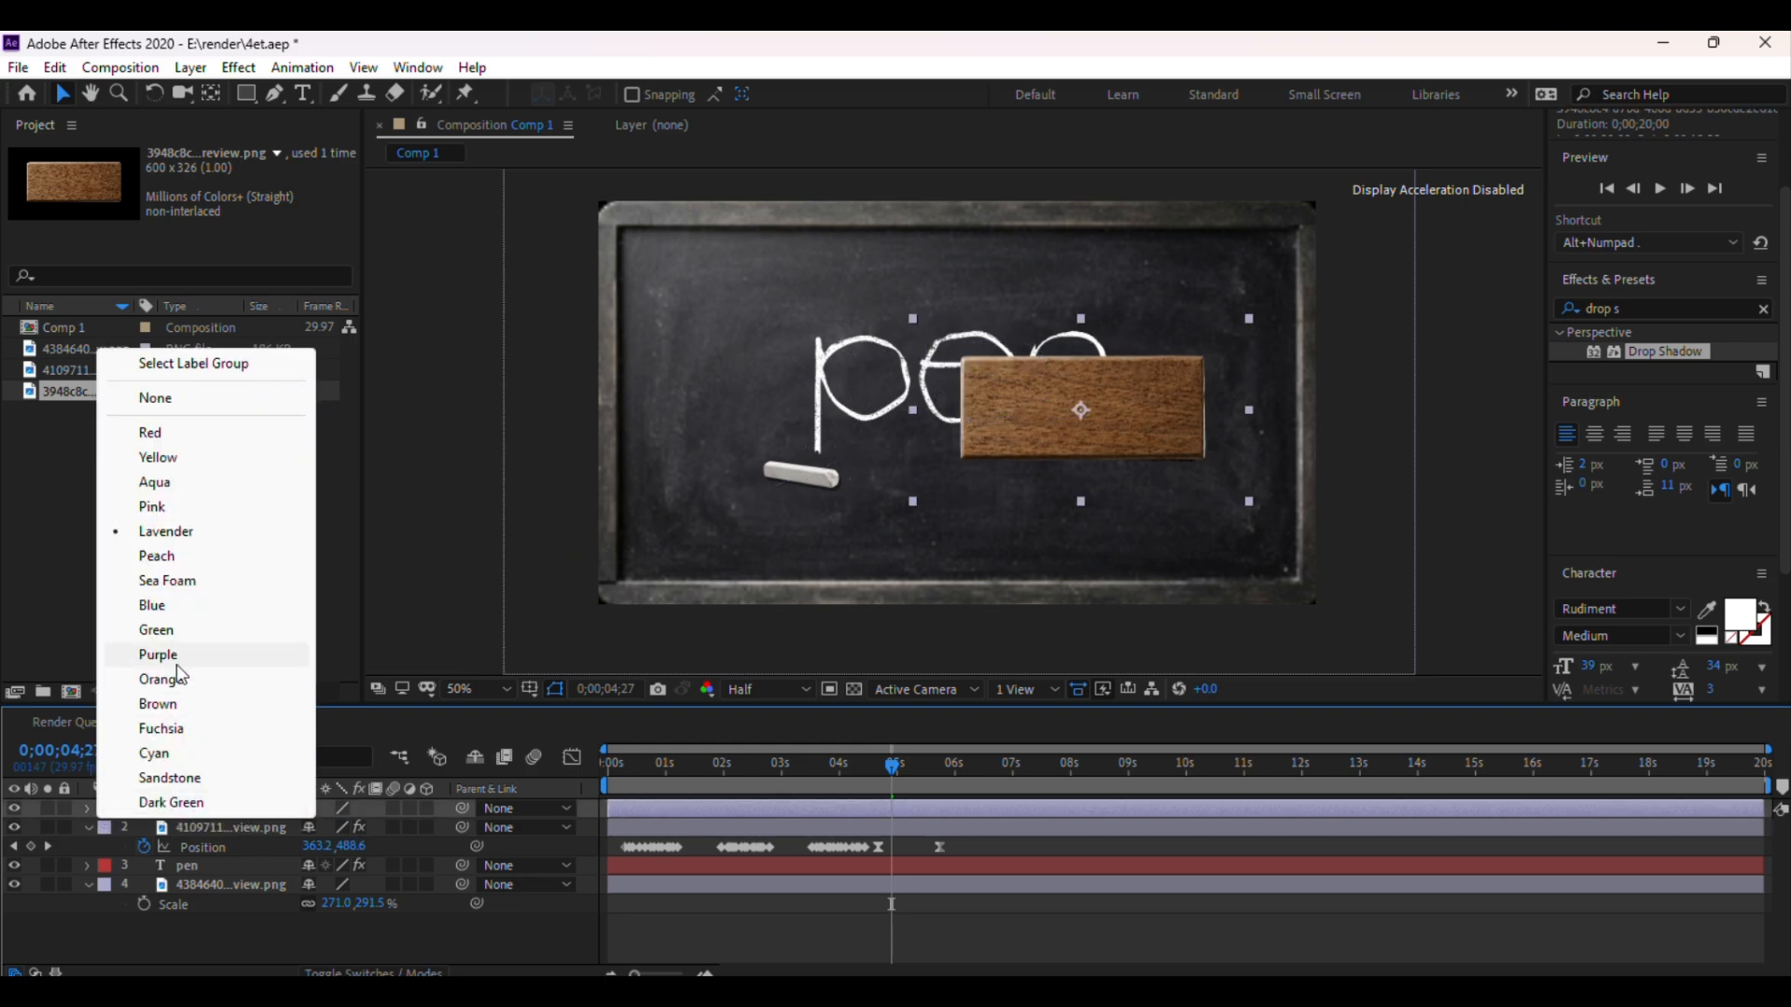
left_click(176, 630)
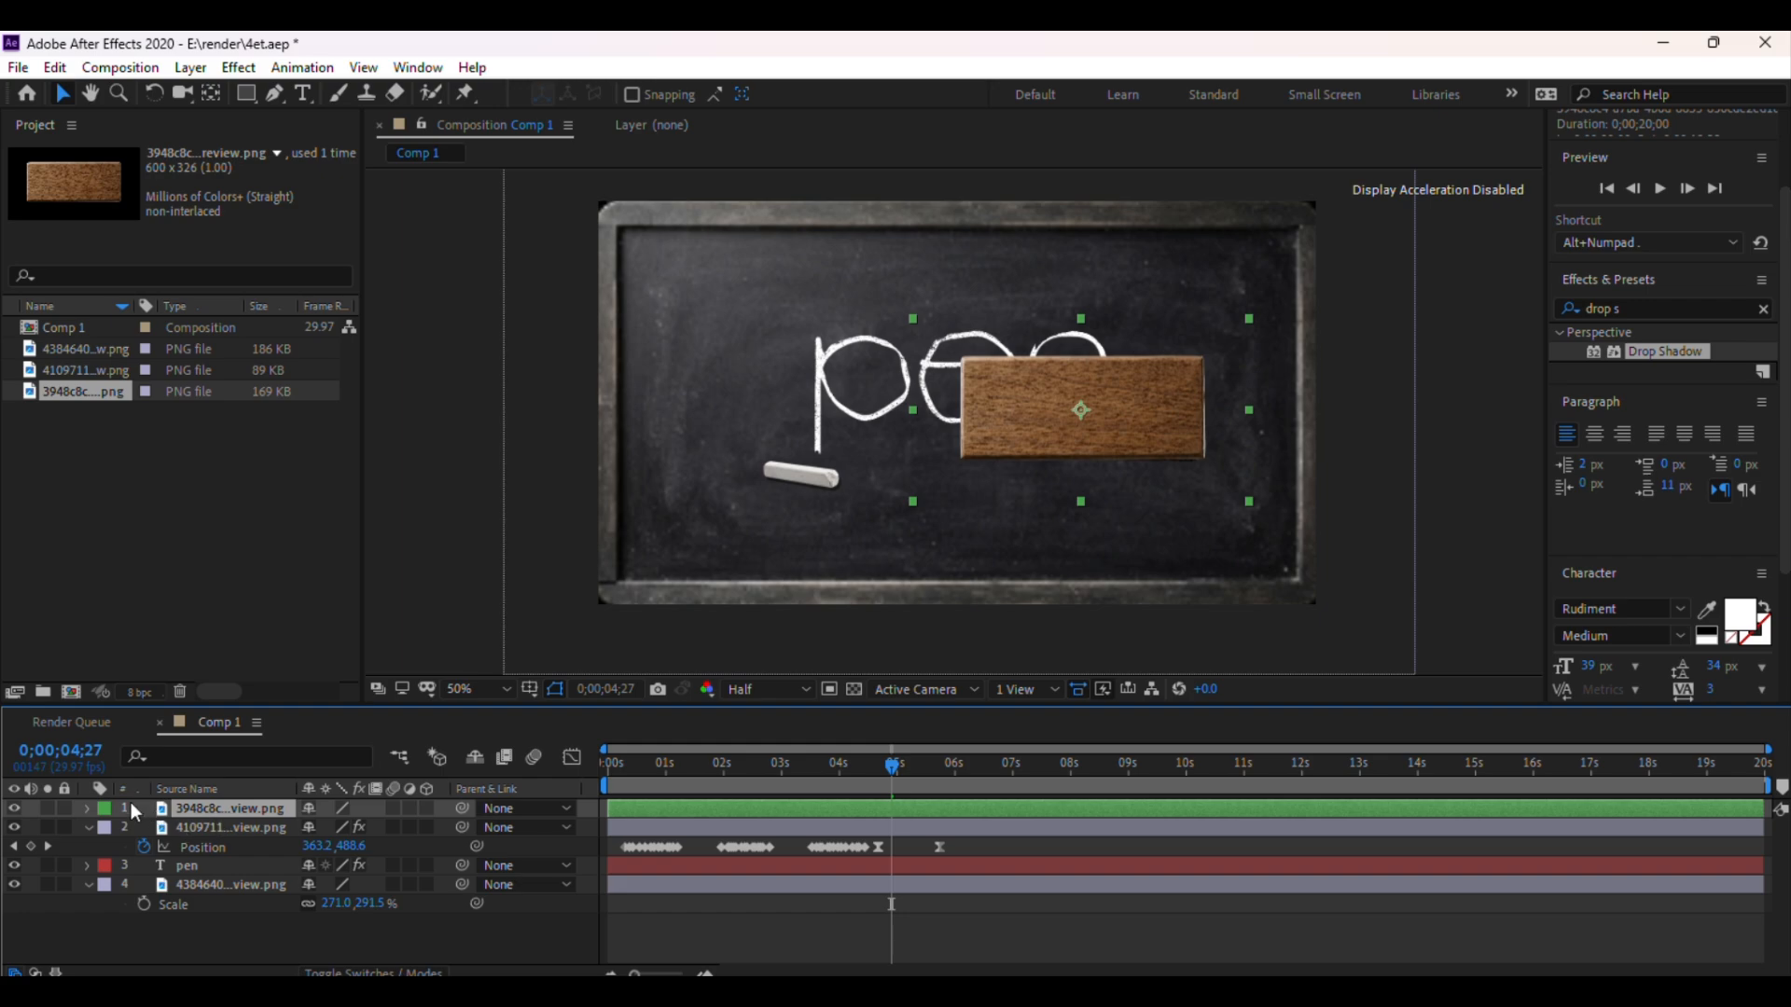
left_click(106, 809)
left_click(163, 727)
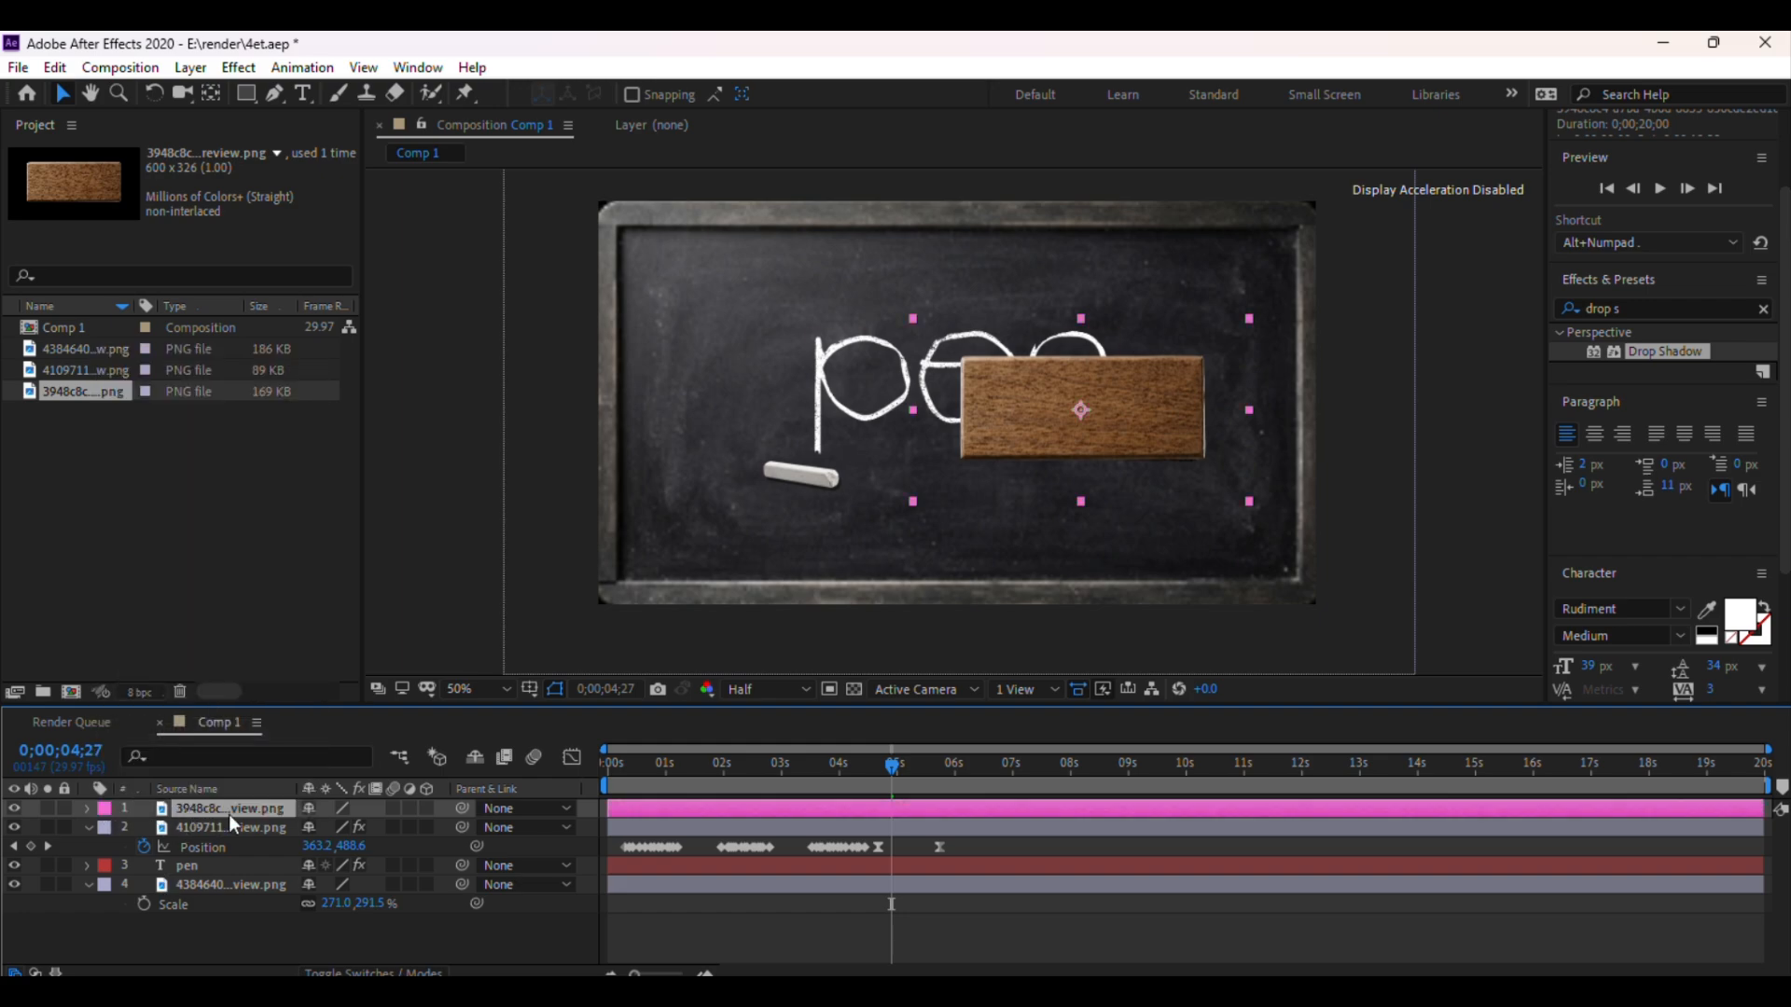
Scale the eraser layer down and rotate it to 19°
key("s")
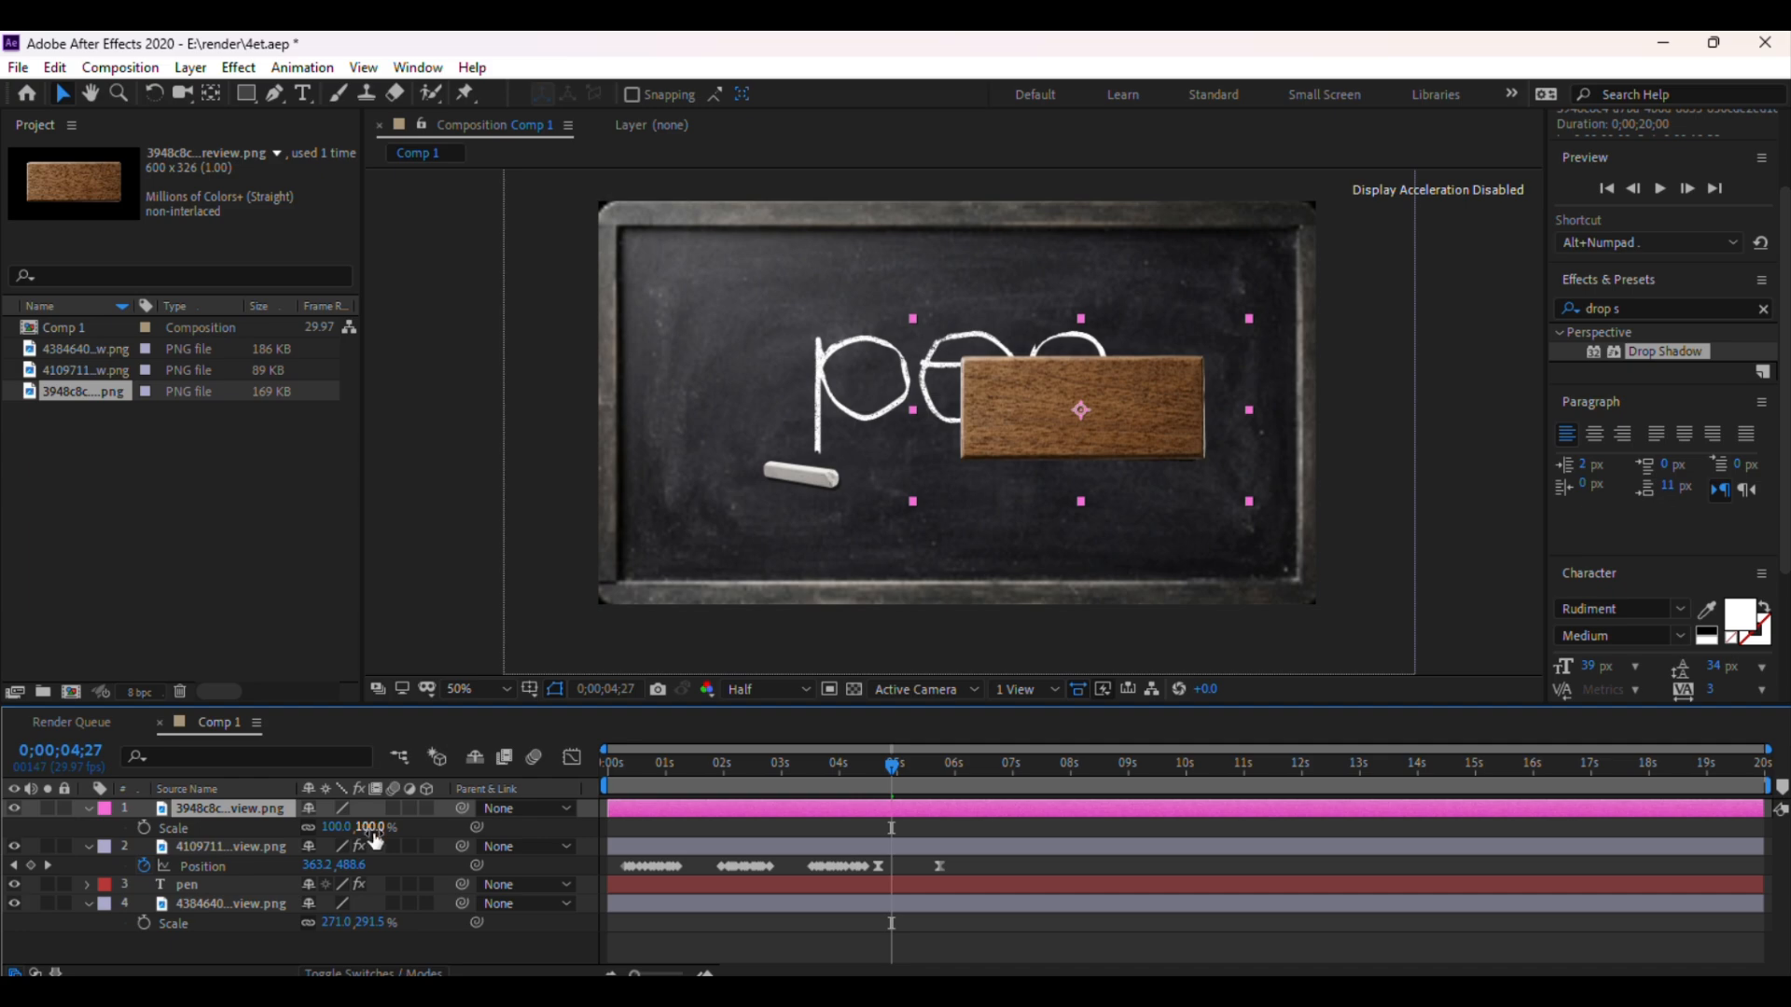
left_click_drag(365, 828, 323, 842)
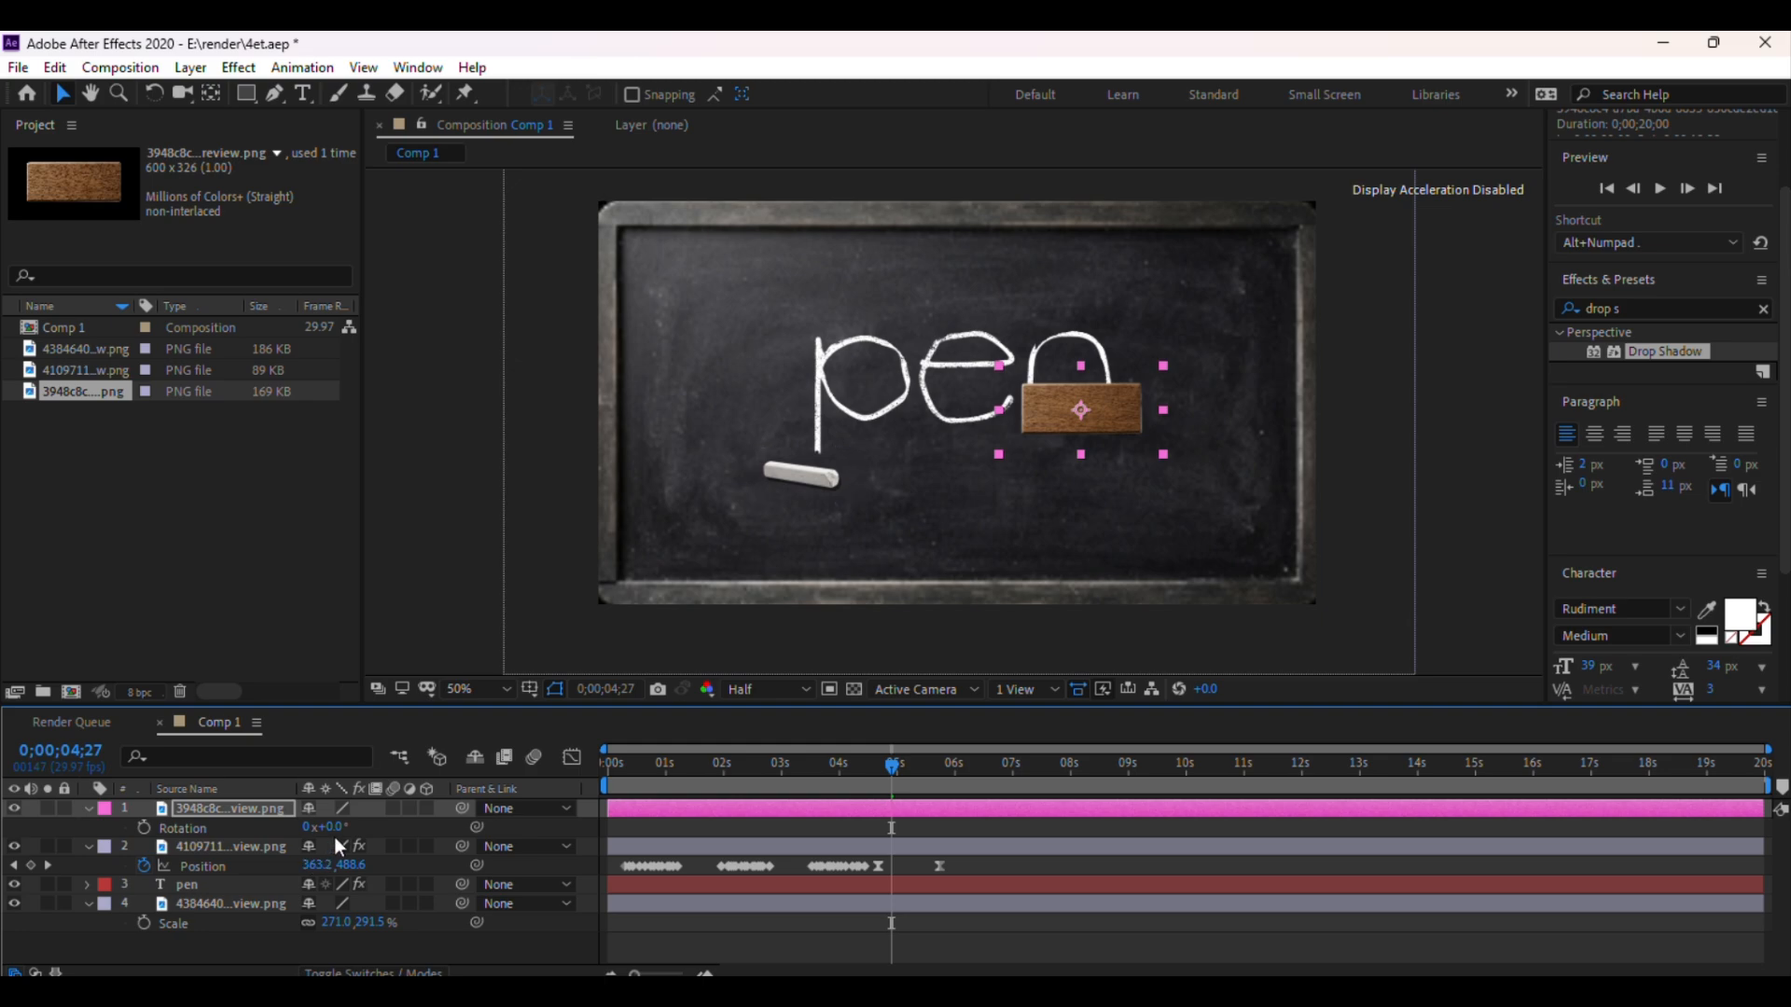
key("r")
left_click_drag(340, 828, 360, 834)
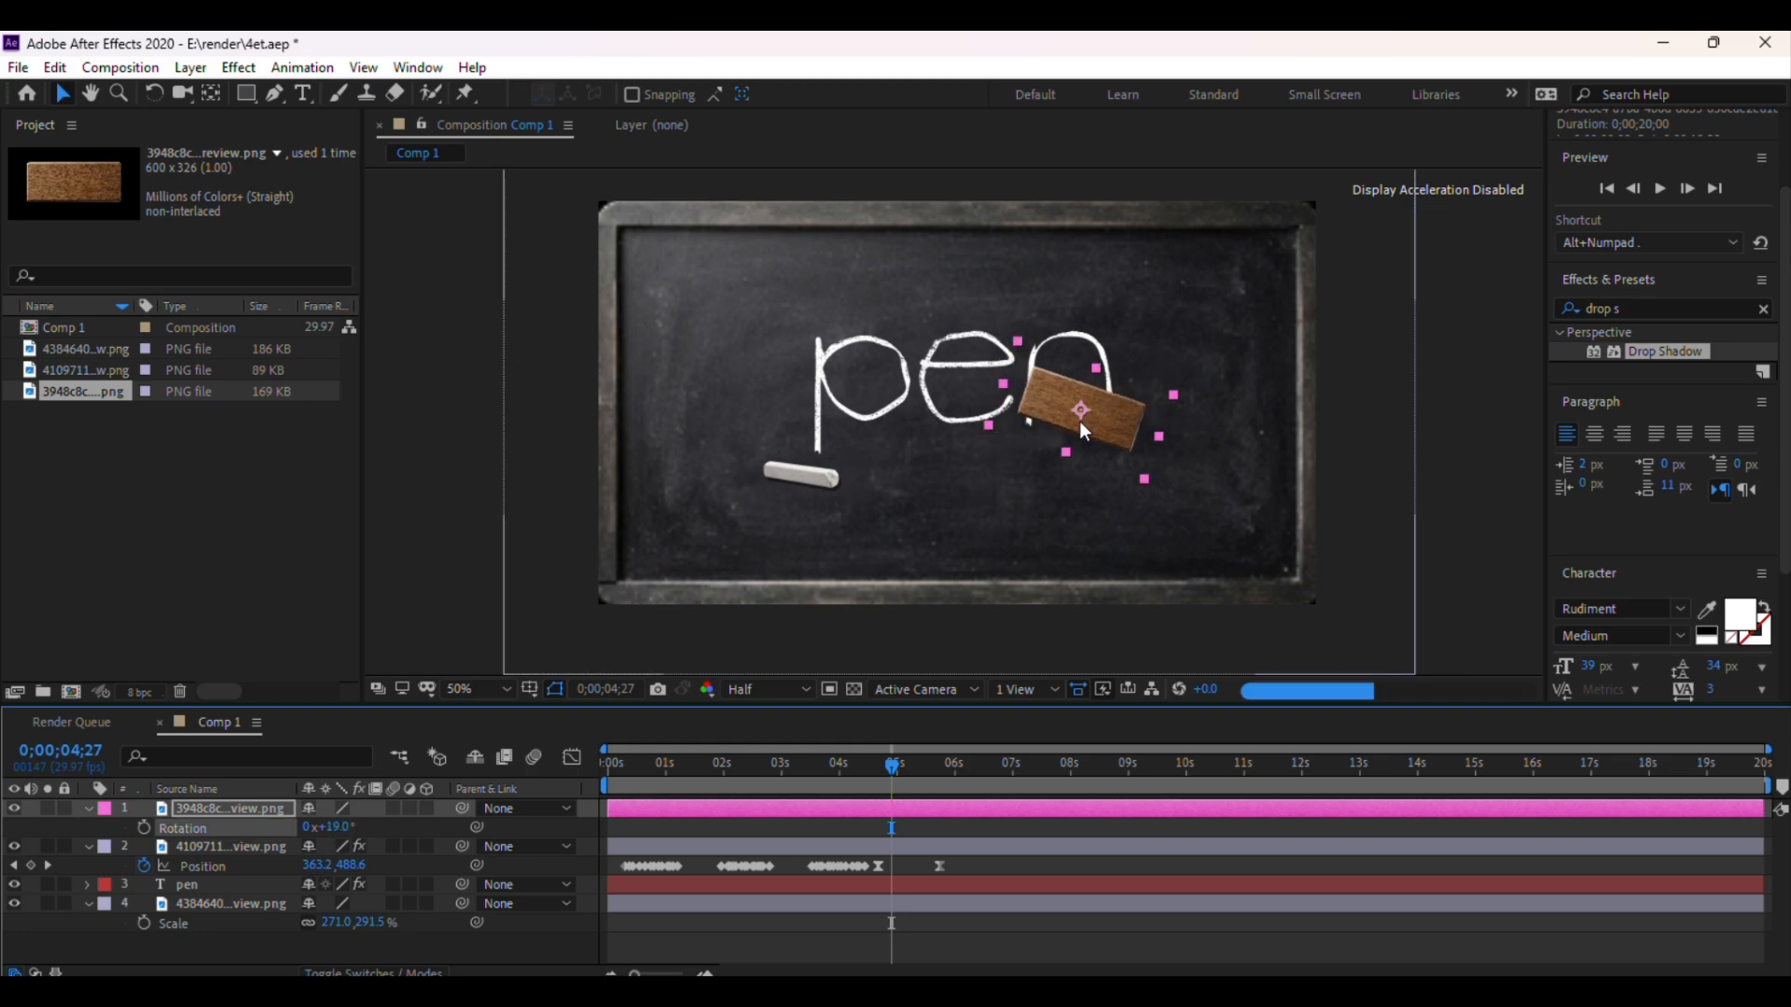
Move the eraser to the chalkboard's upper-right area above the word
left_click_drag(1089, 397, 1127, 312)
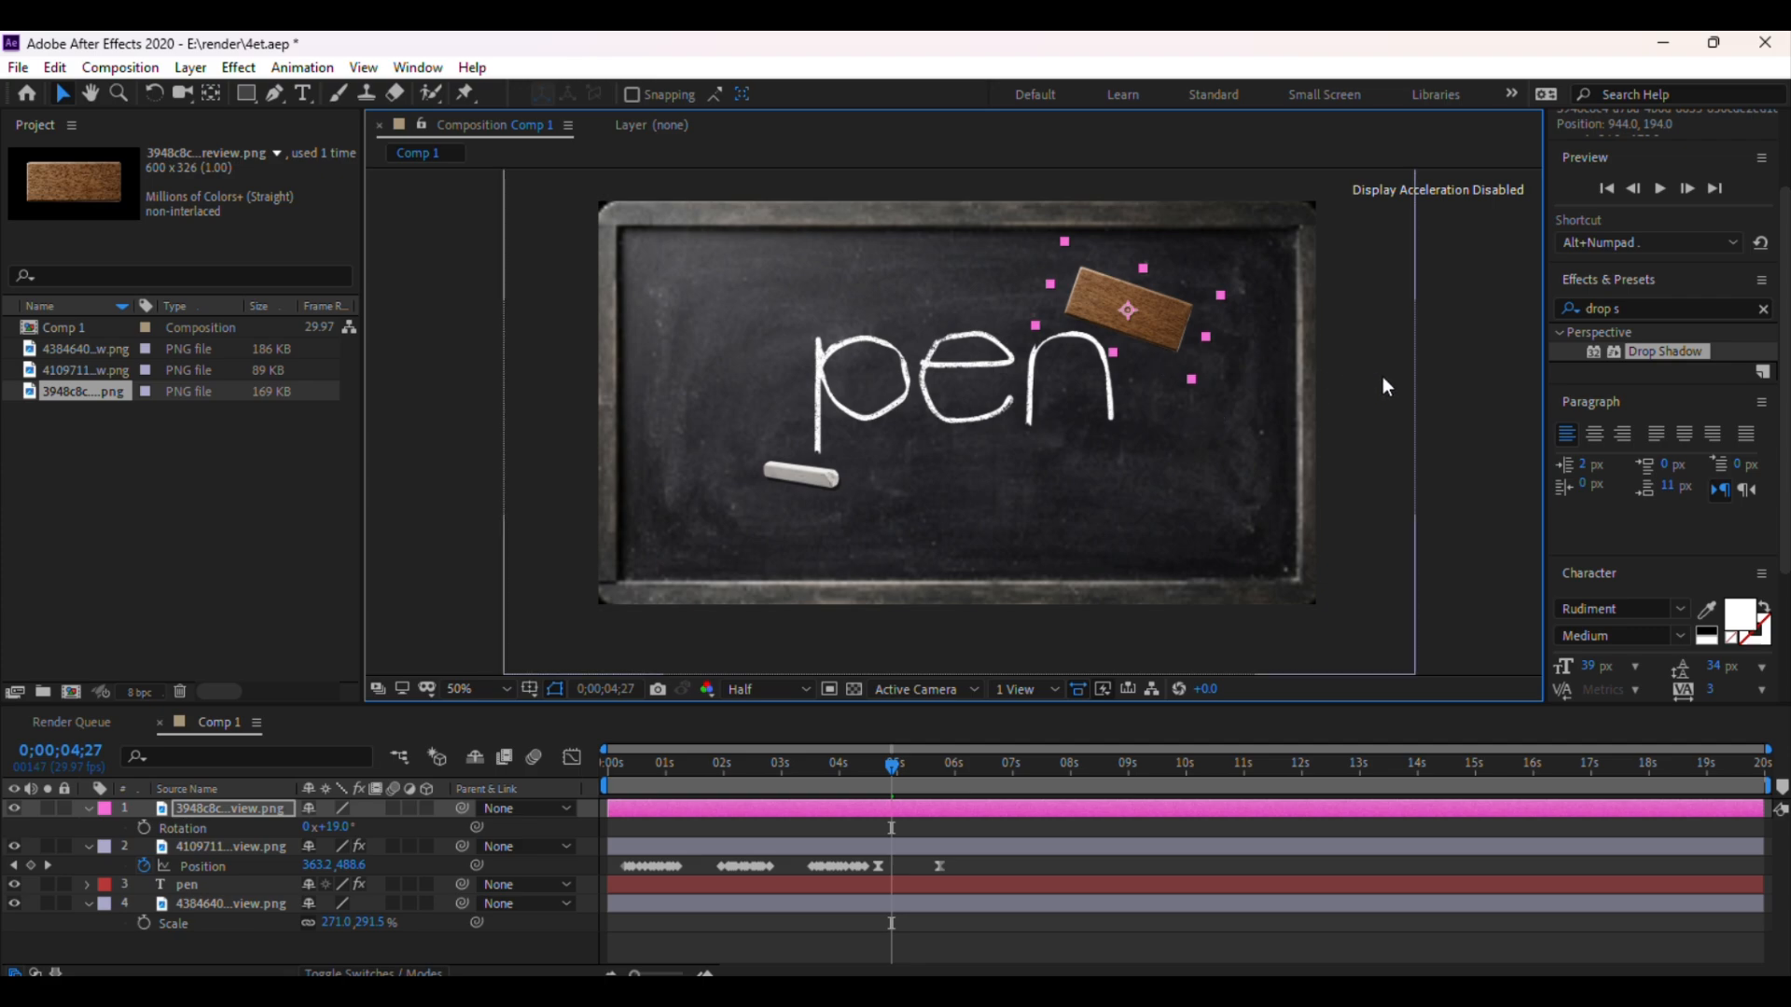
left_click(1450, 333)
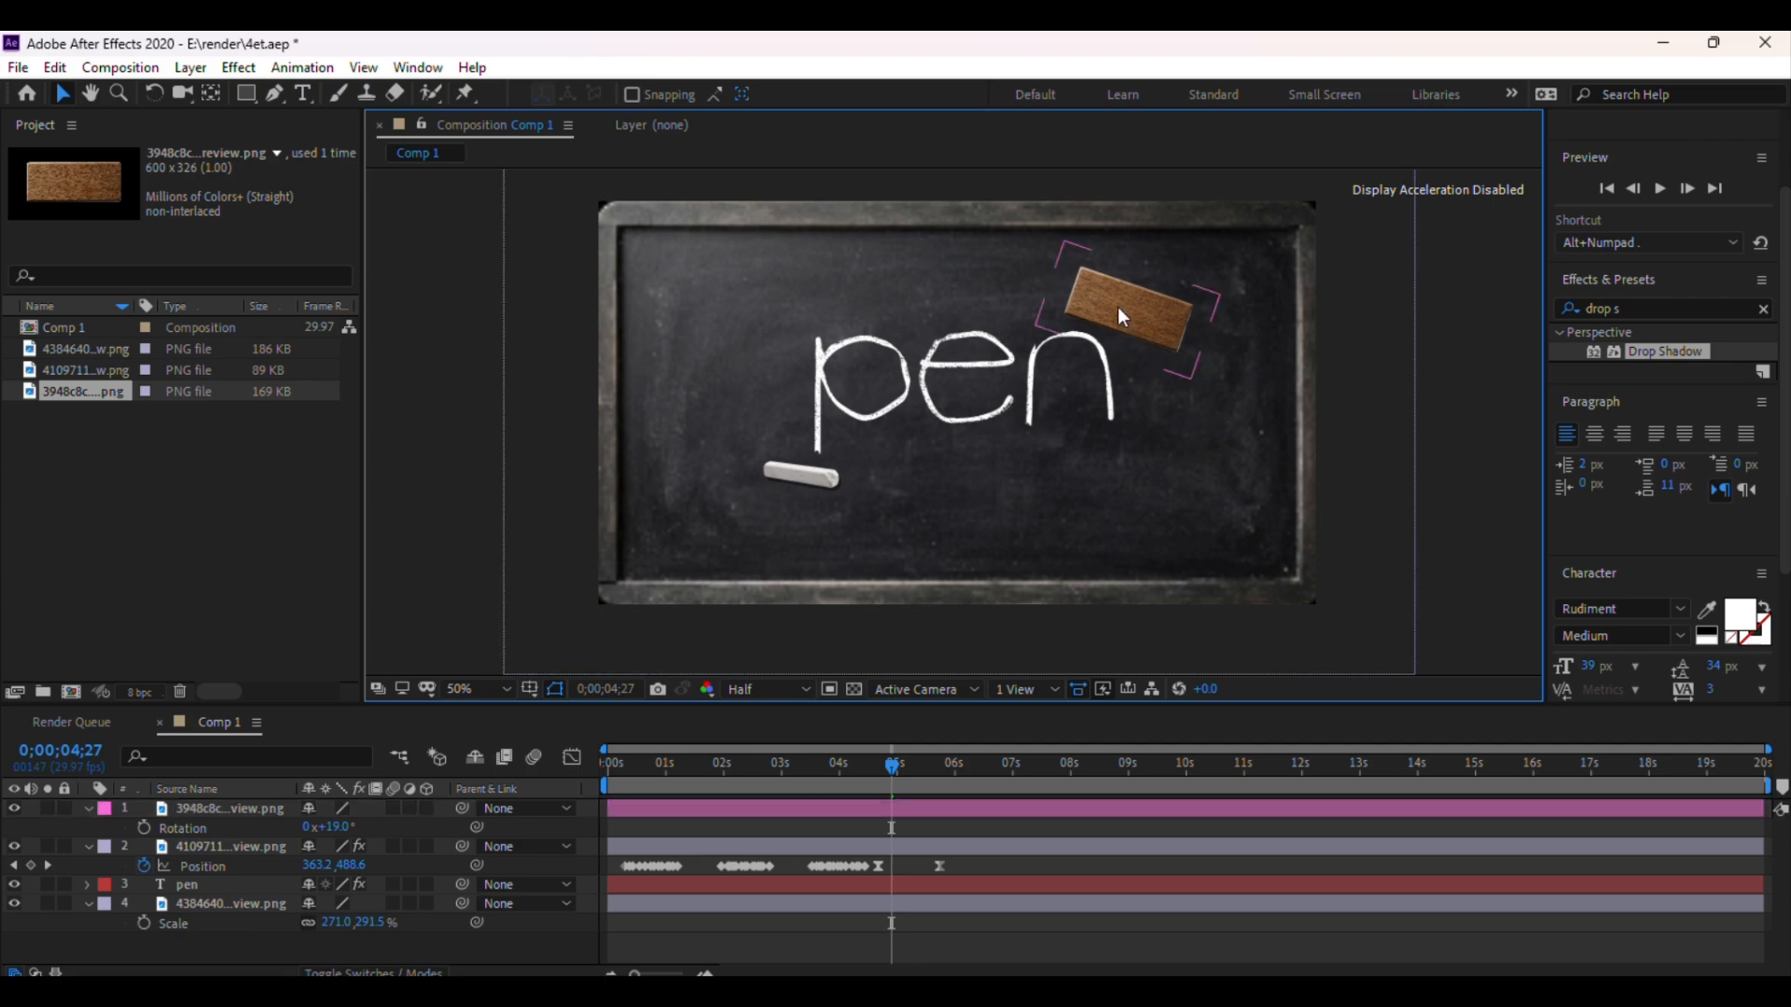
left_click(1117, 306)
left_click(1467, 340)
left_click(1123, 317)
scroll(1283, 368, "up", 1)
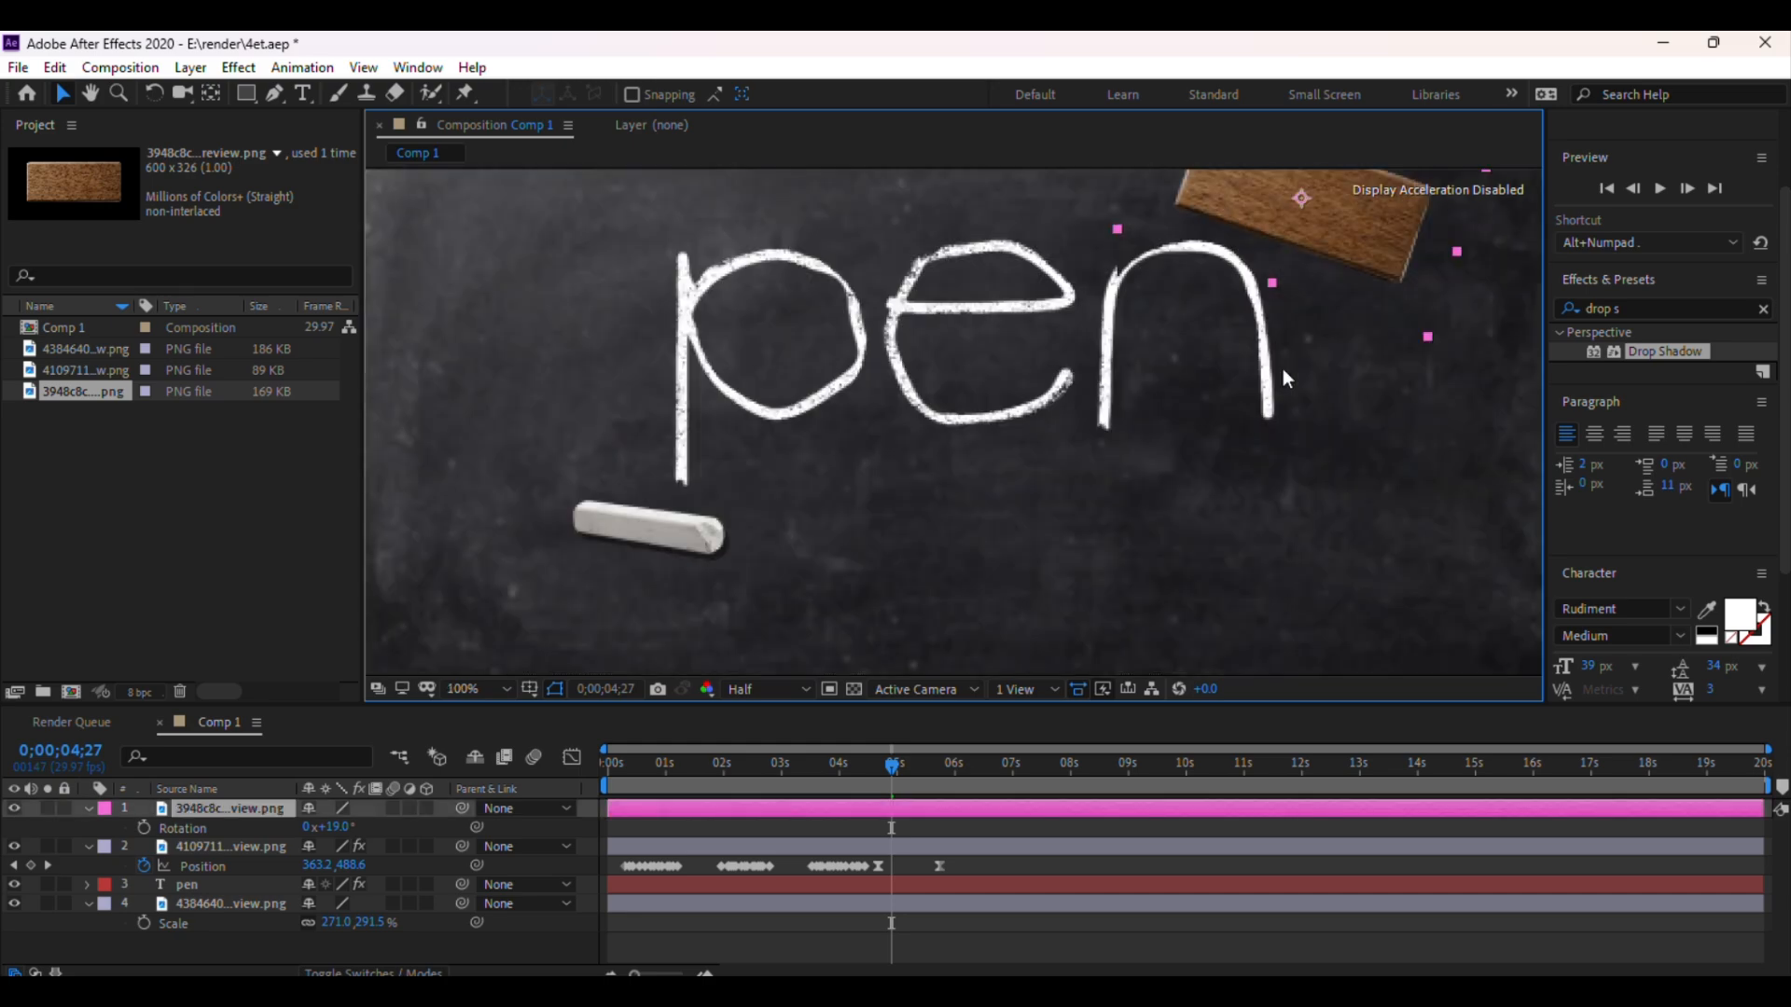
scroll(1284, 368, "down", 1)
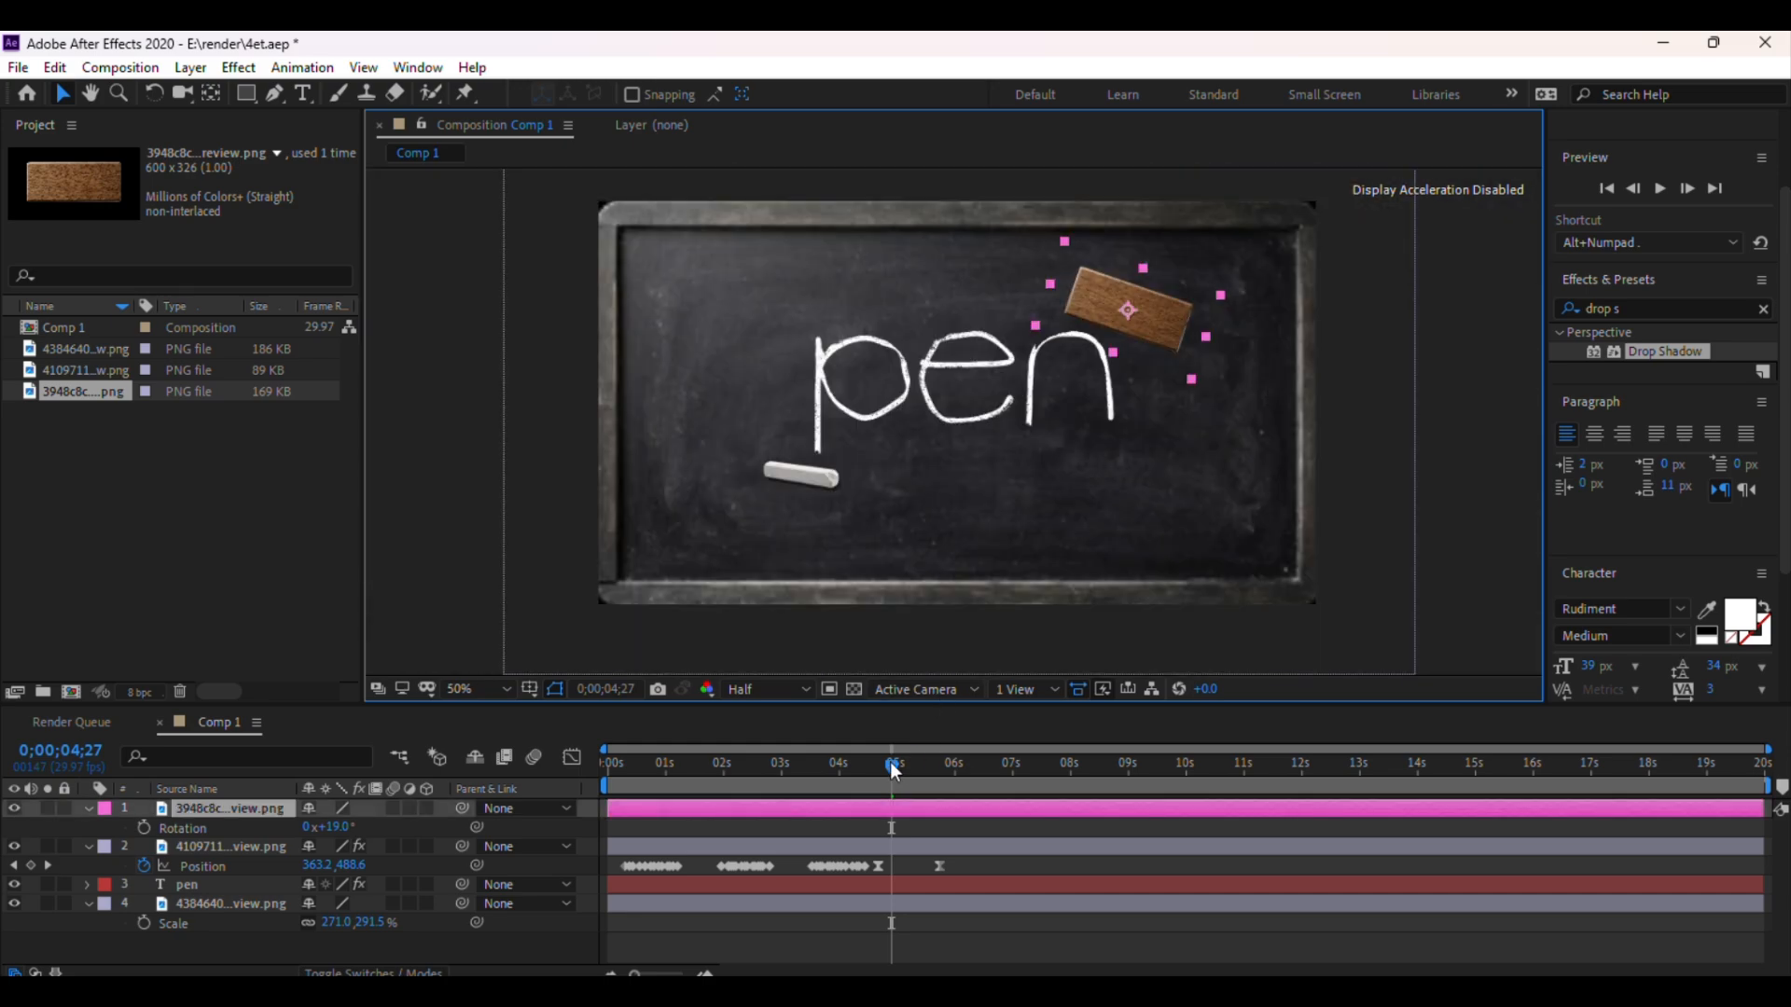
At about 5;01, move the eraser off the board beyond its upper-right corner and set a Position keyframe
mouse_move(893, 767)
left_mouse_down()
mouse_move(920, 769)
mouse_move(897, 777)
left_mouse_up()
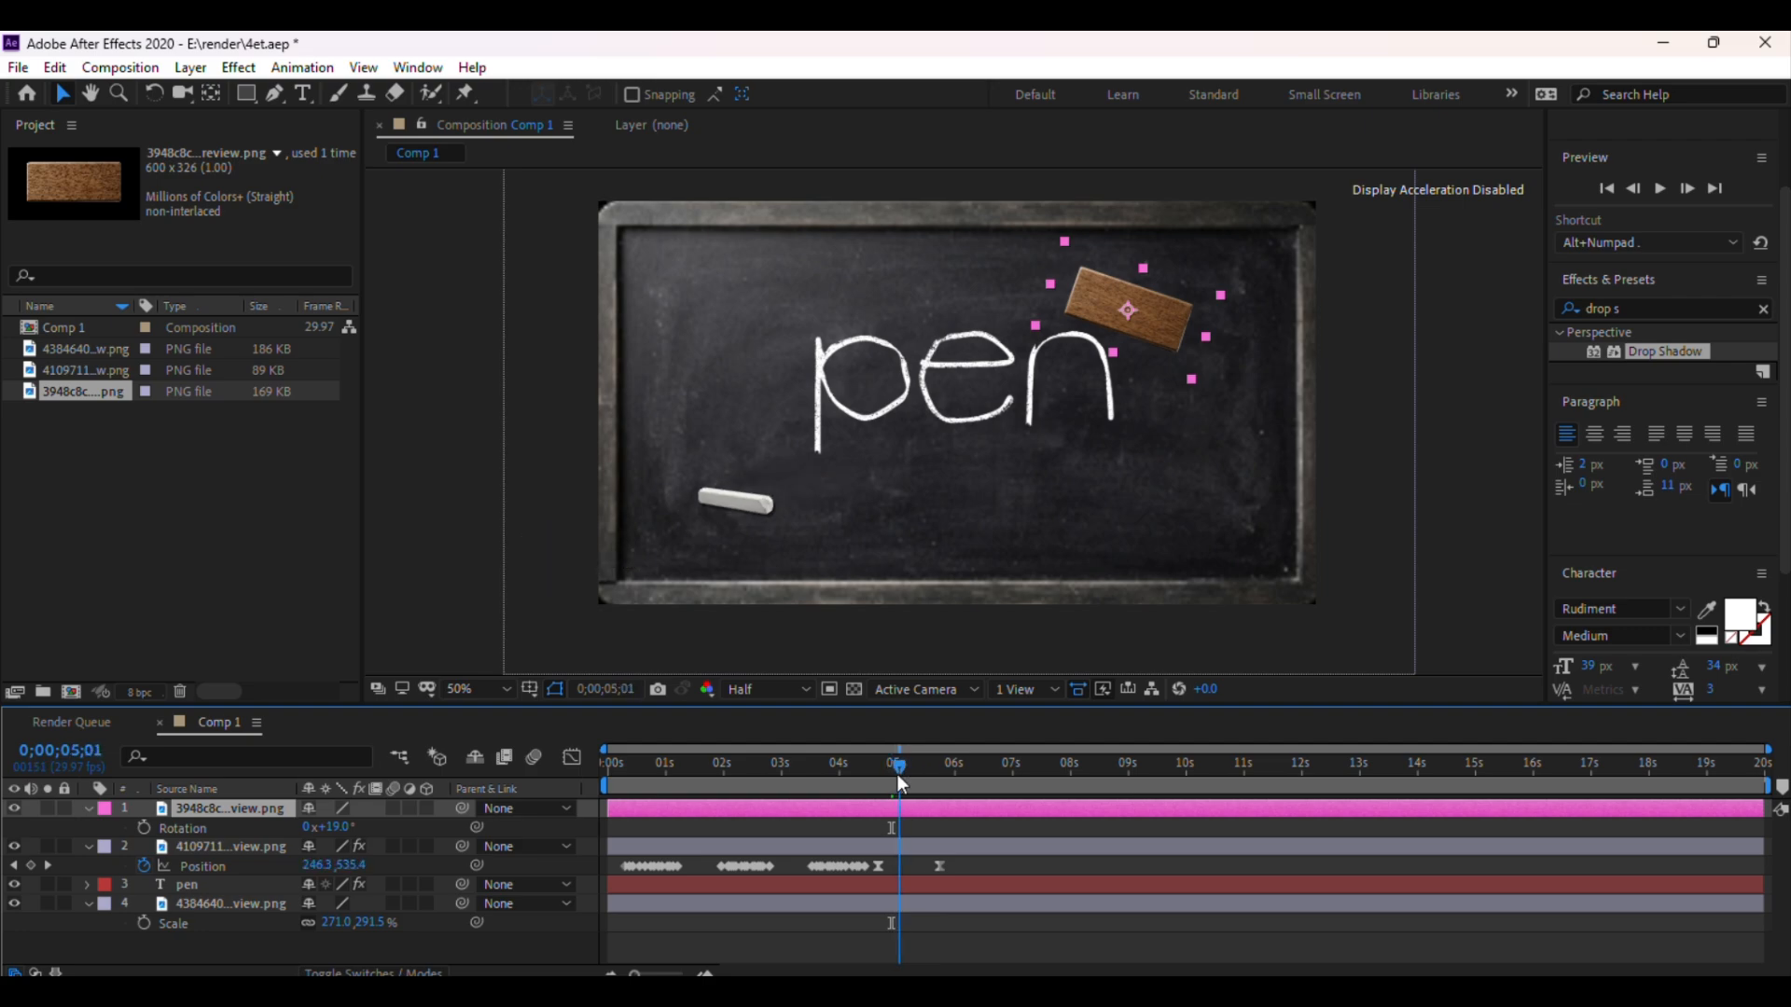
mouse_move(1151, 308)
left_mouse_down()
mouse_move(1117, 352)
mouse_move(1126, 316)
left_mouse_up()
scroll(1132, 323, "down", 2)
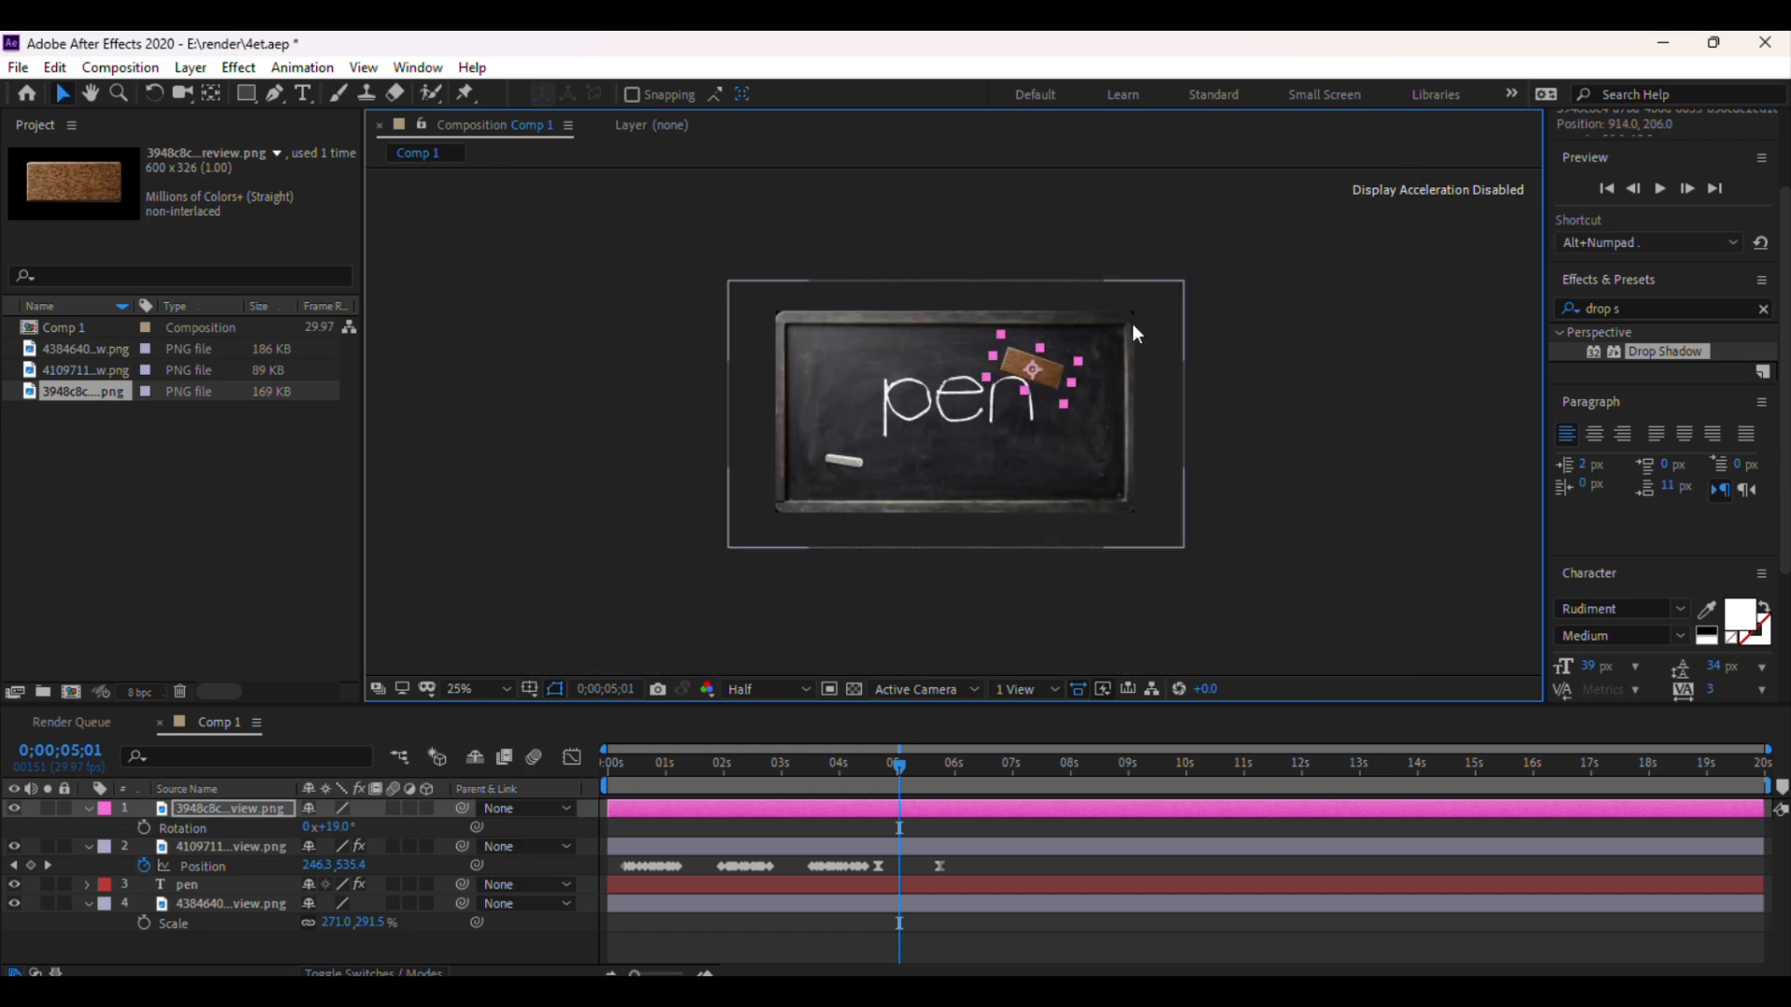
scroll(1132, 323, "up", 2)
scroll(1132, 323, "down", 2)
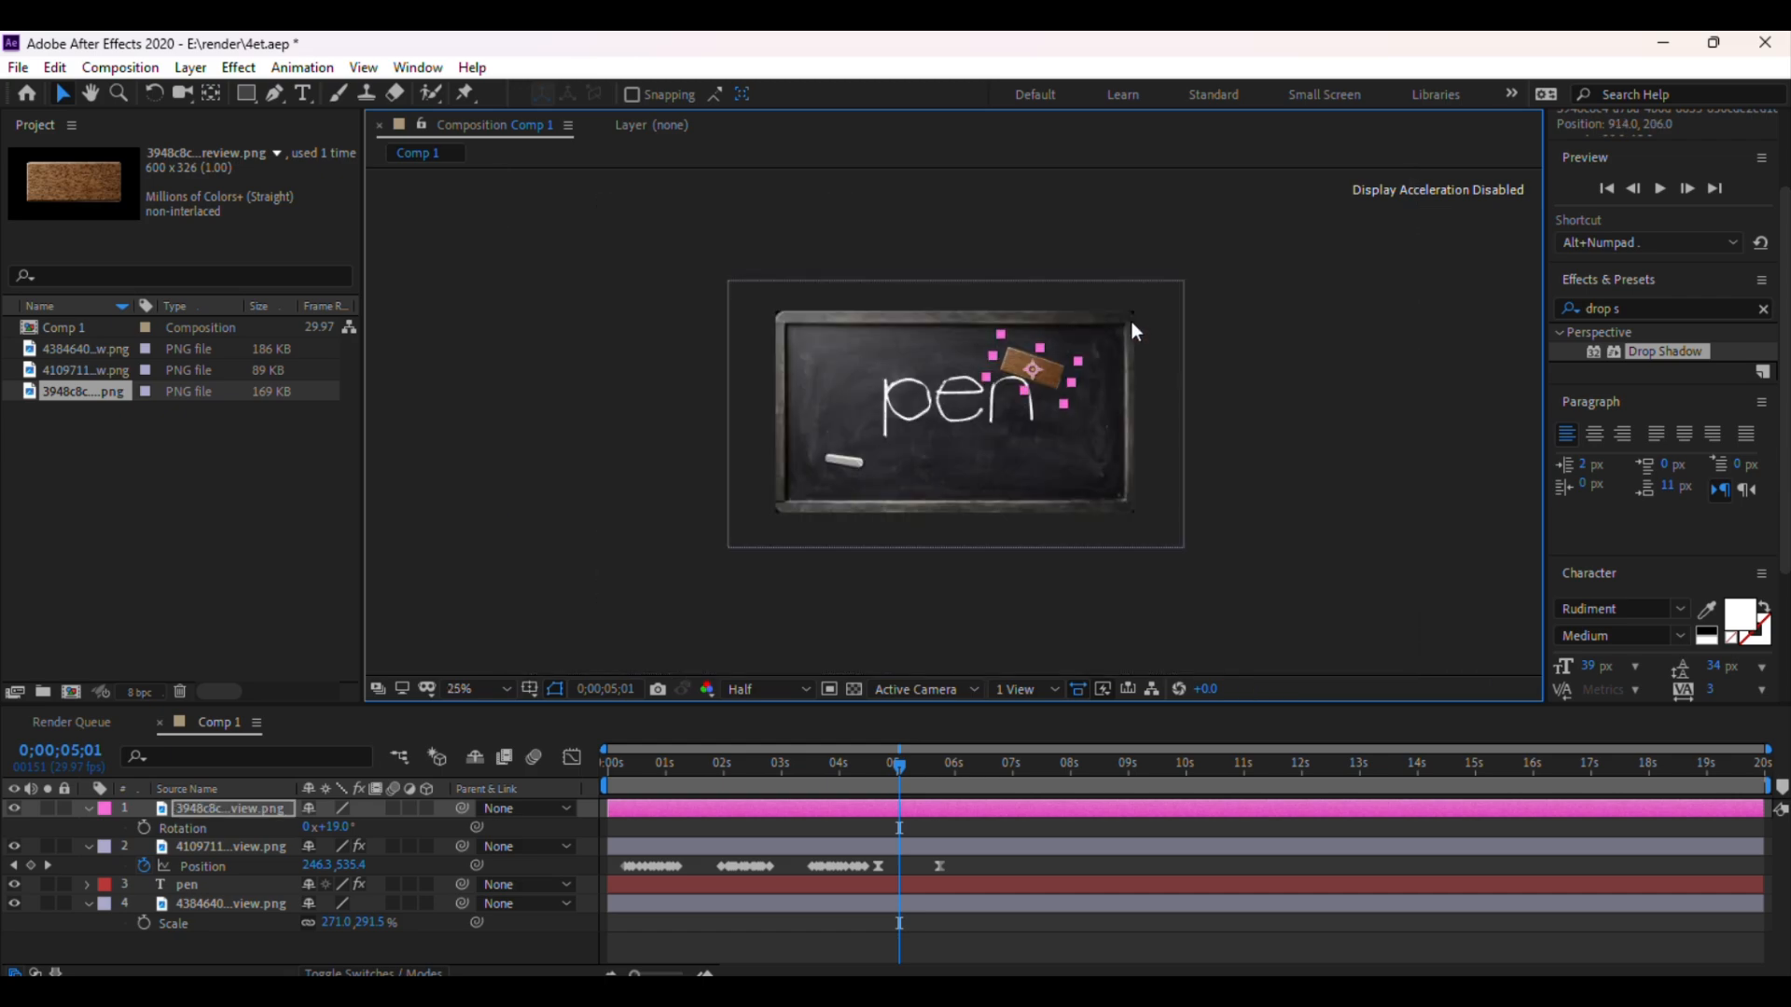
left_click_drag(1038, 367, 1078, 248)
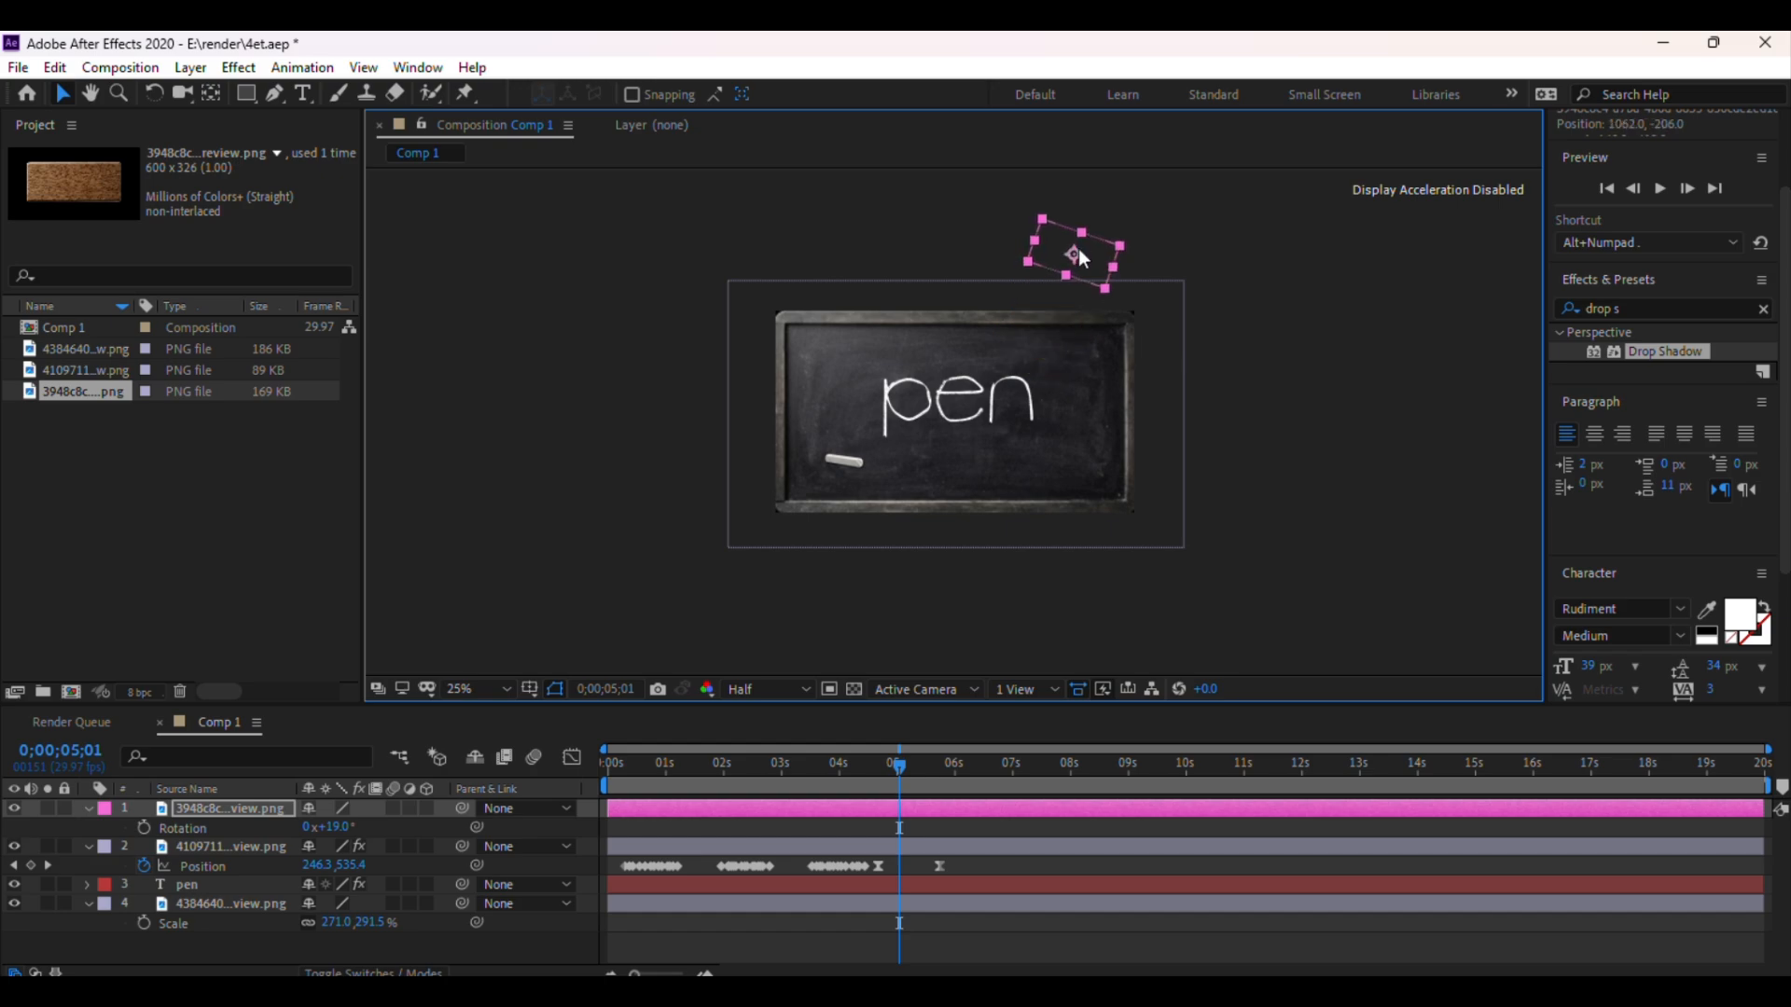
key("p")
left_click(146, 827)
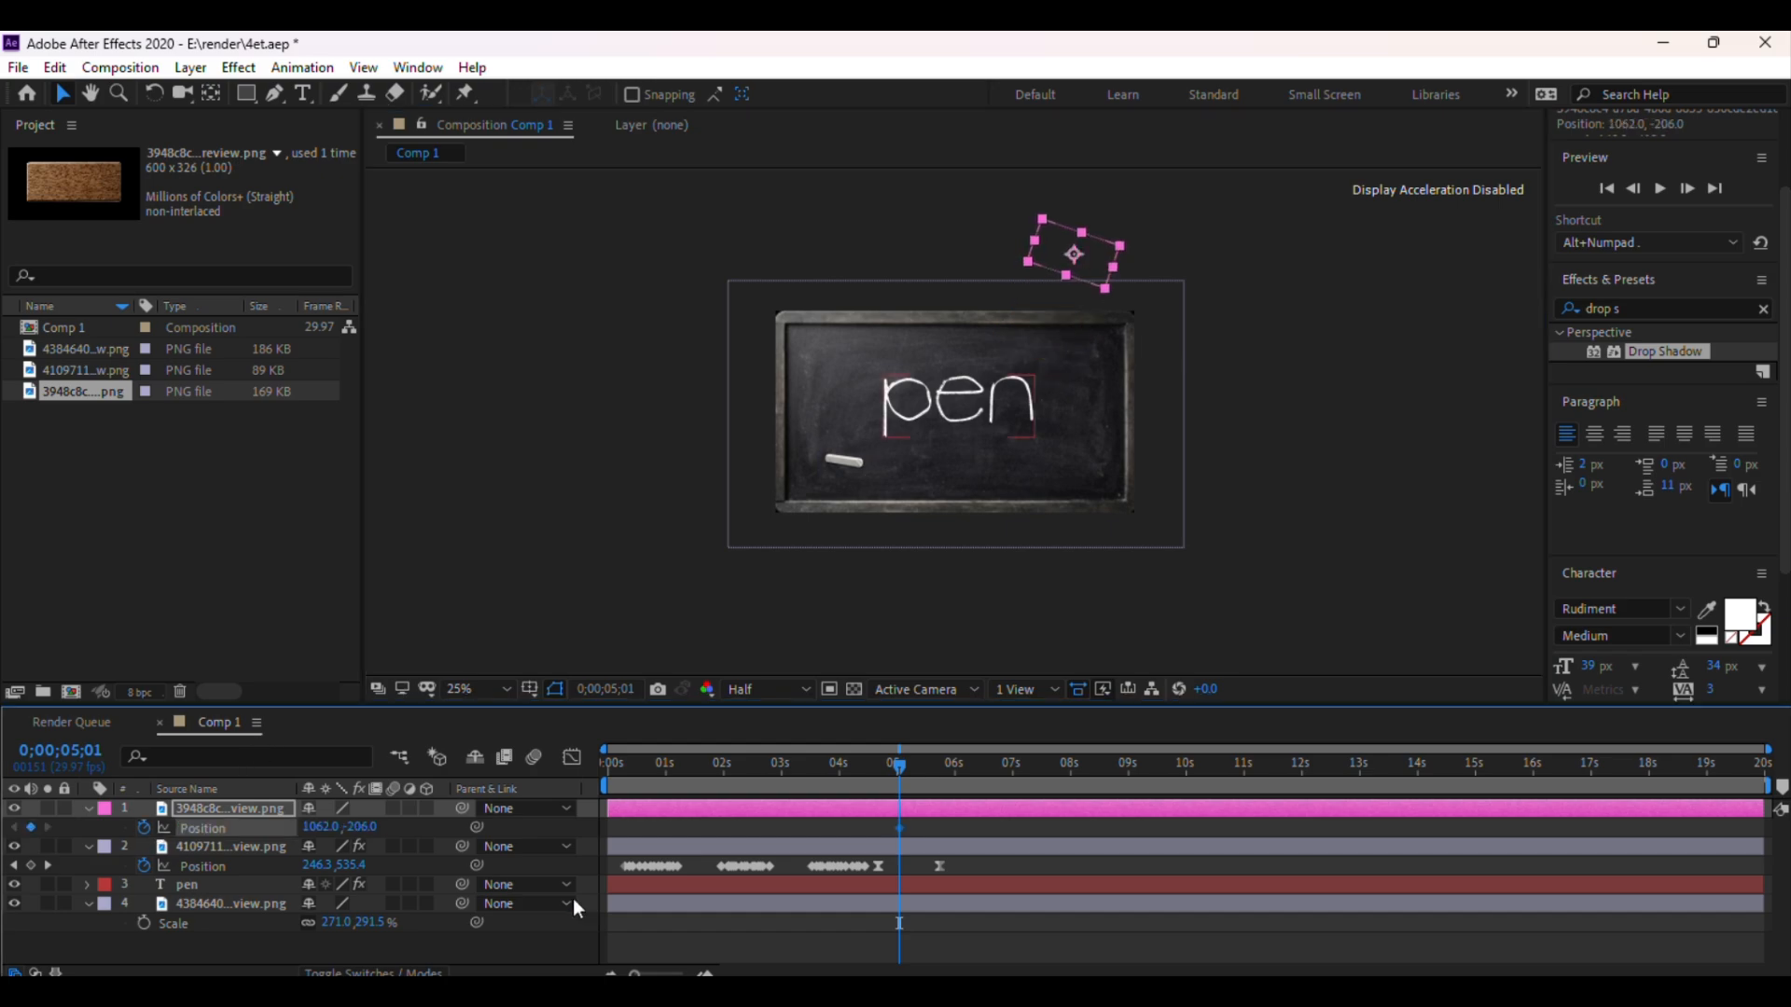
At 6;01, move the eraser down onto the board just below the word to add a second position keyframe
left_click_drag(903, 767, 957, 775)
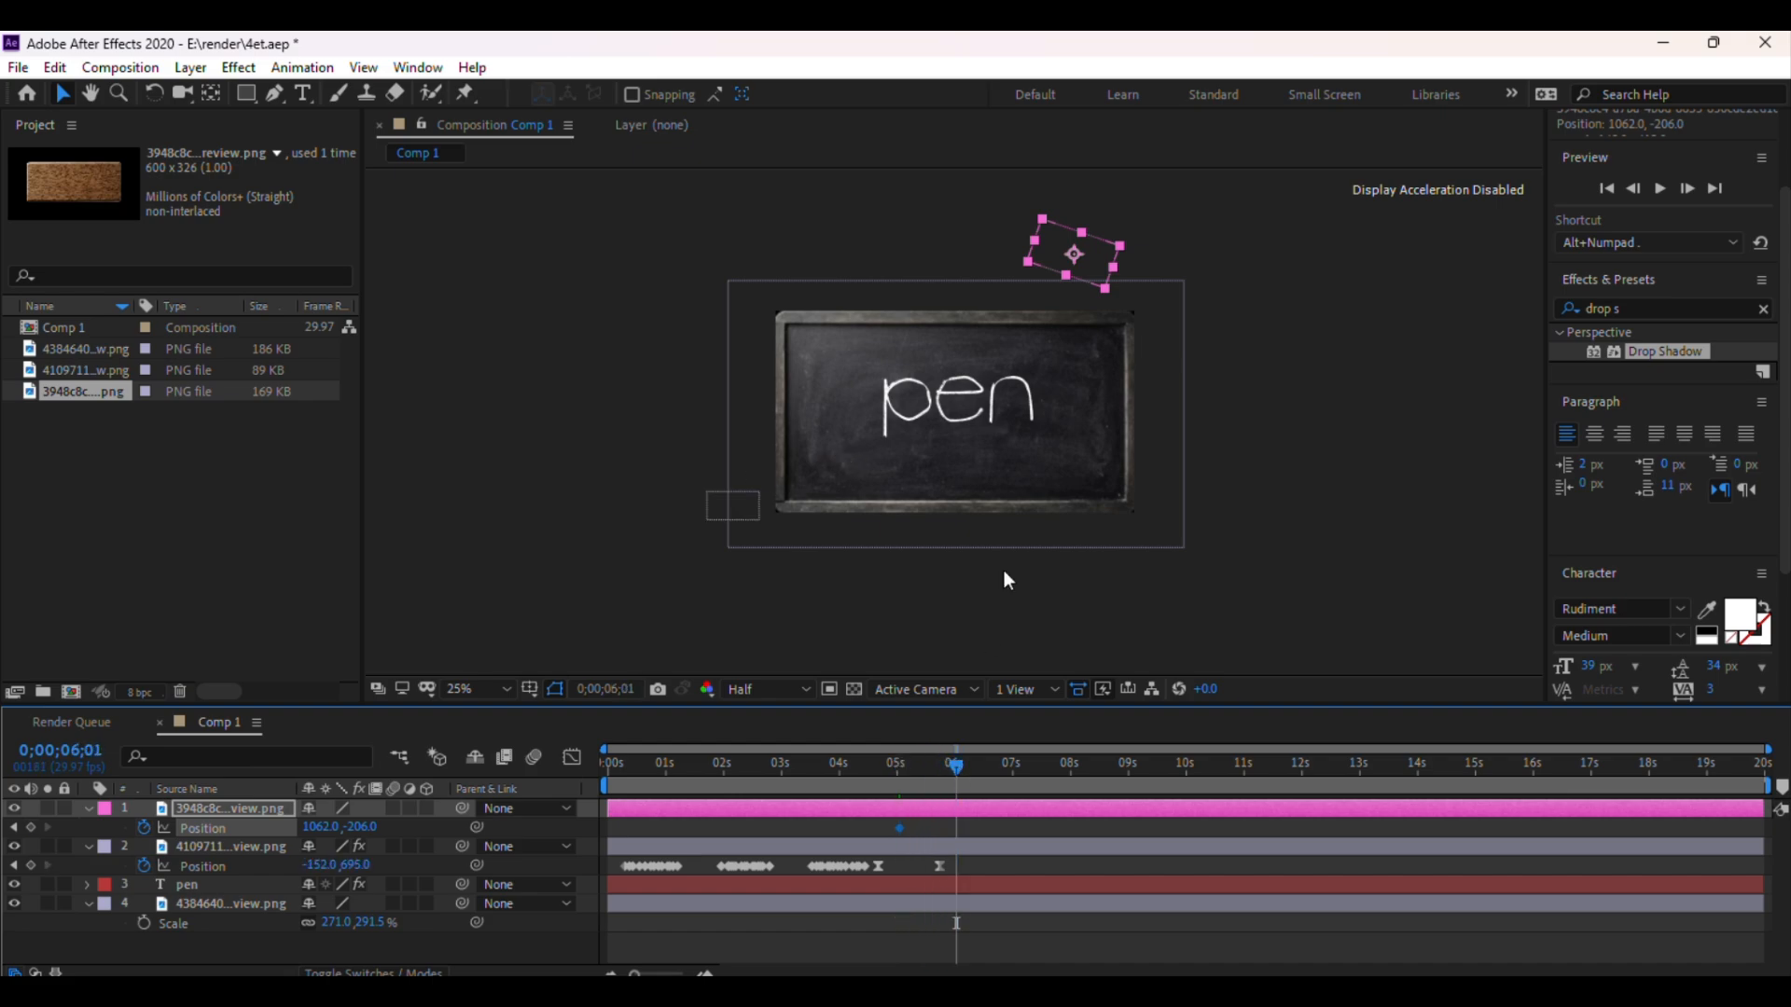
scroll(1018, 508, "up", 2)
key("space")
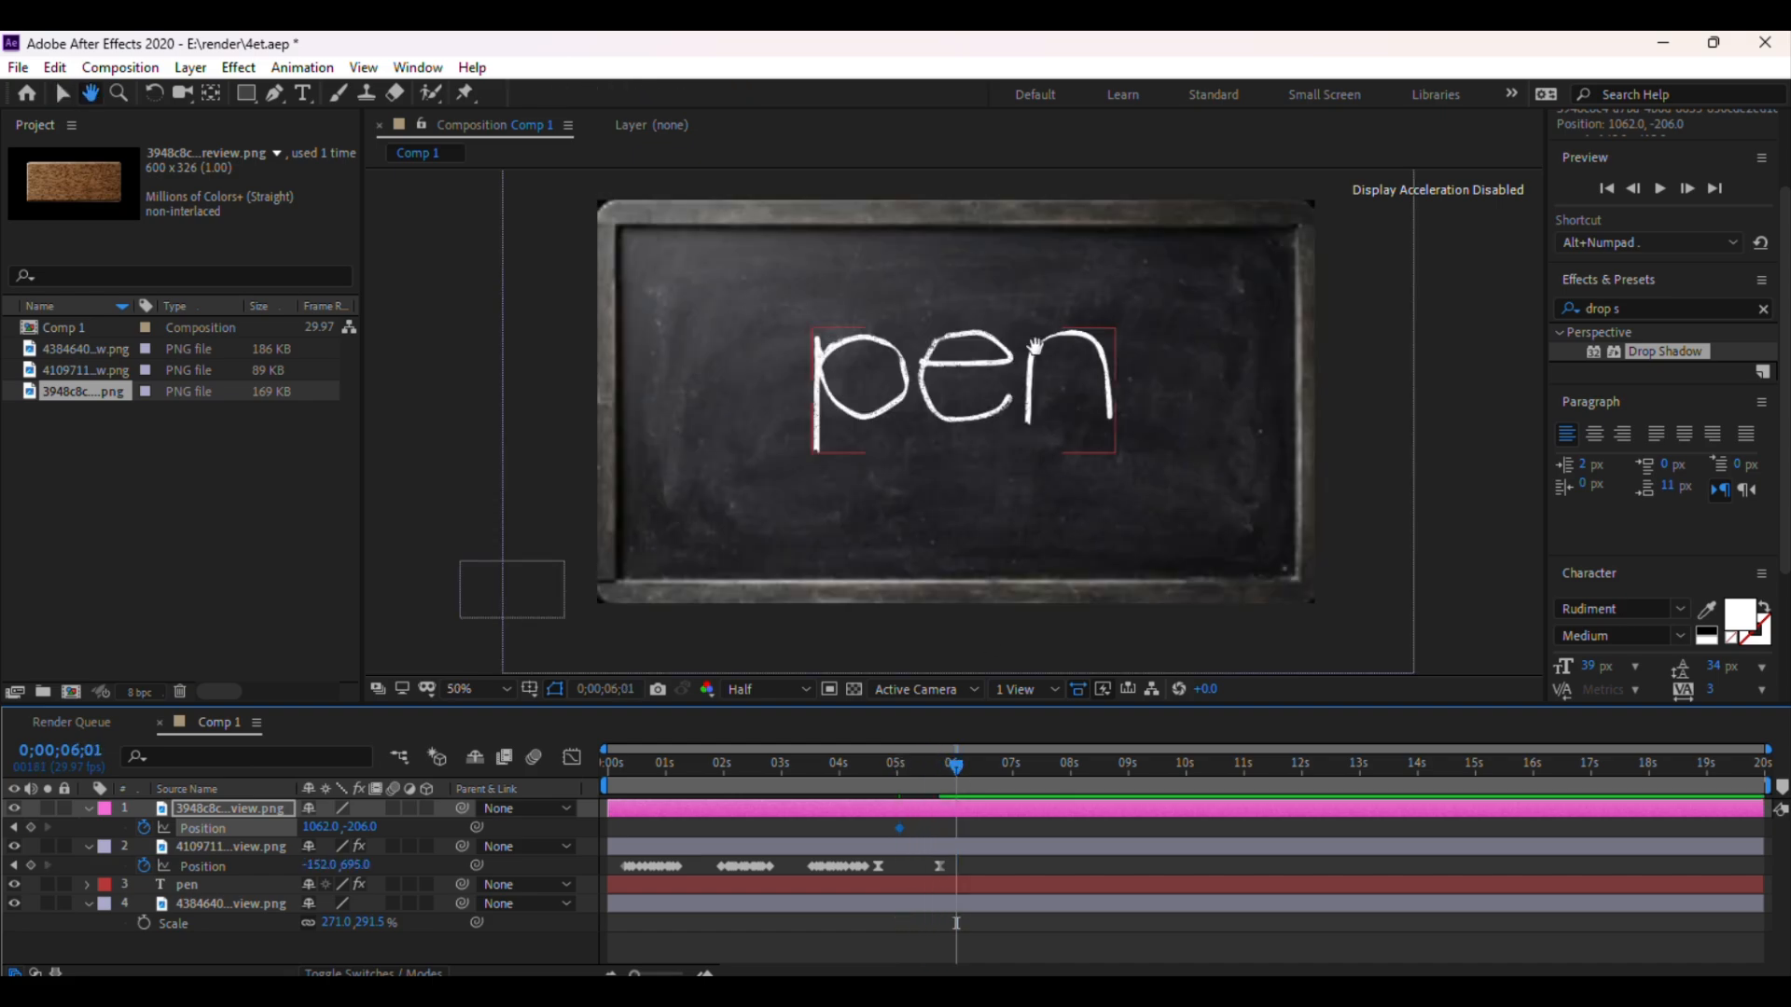
left_click_drag(1035, 371, 1056, 422)
scroll(1060, 427, "down", 2)
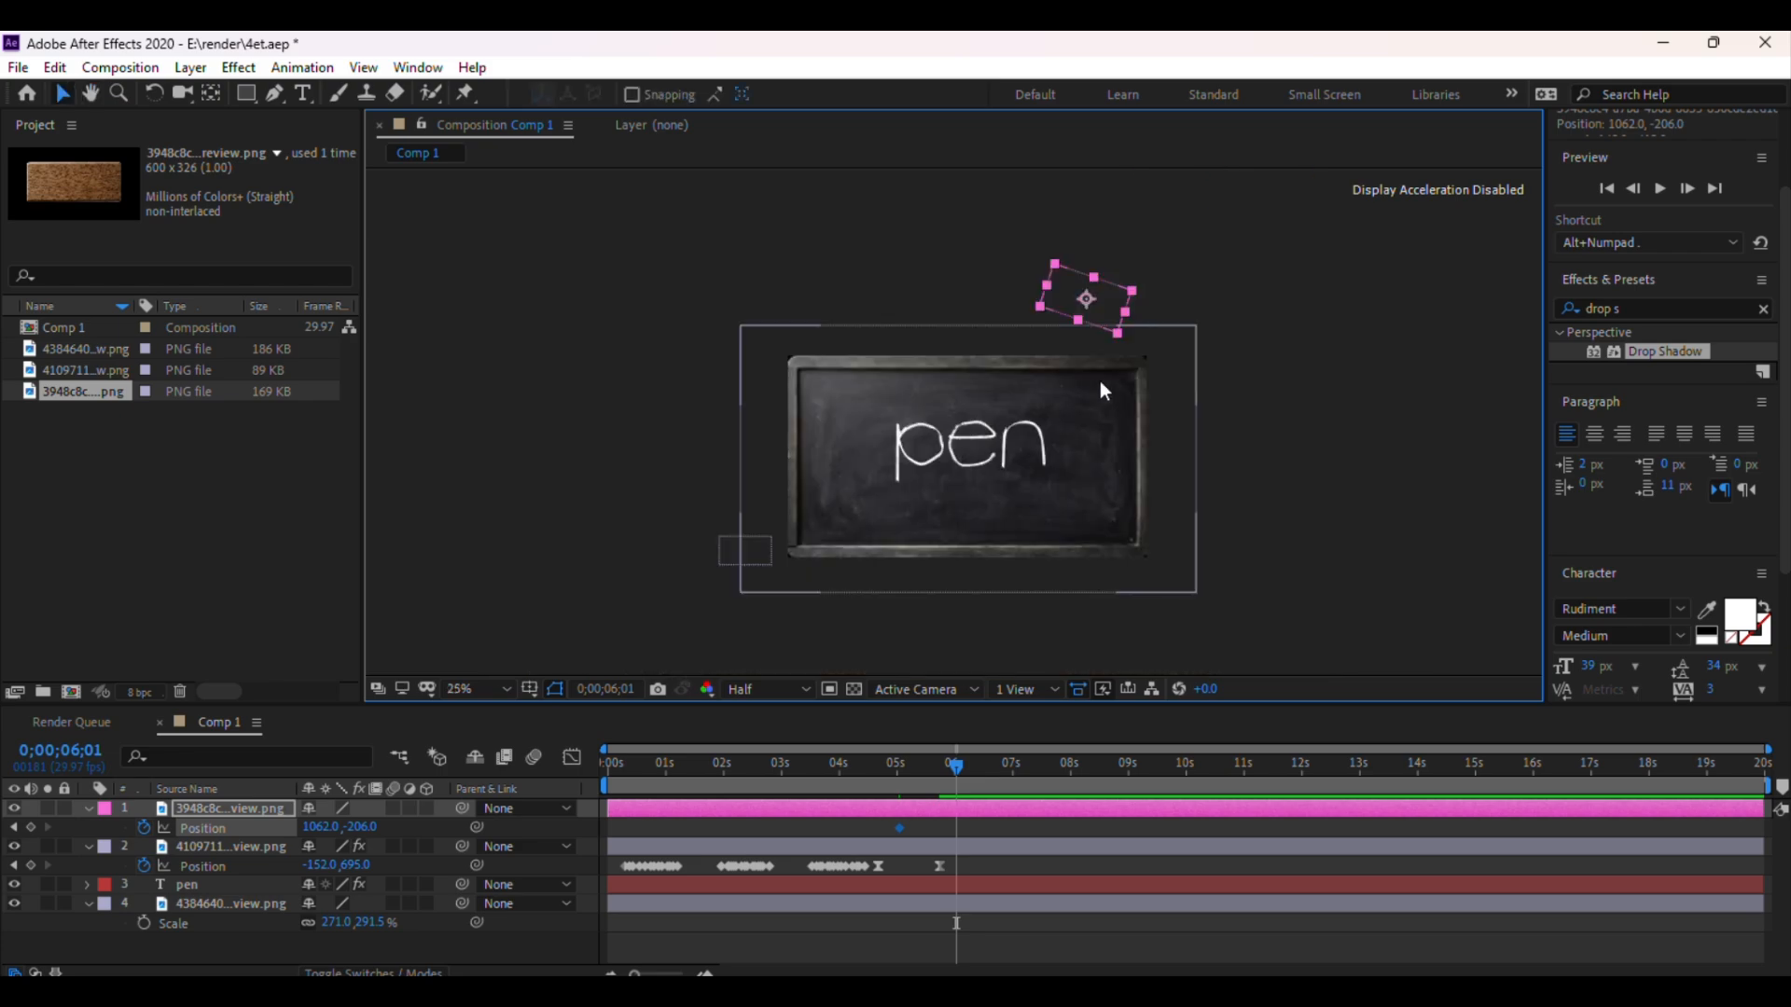
left_click_drag(1085, 296, 1016, 511)
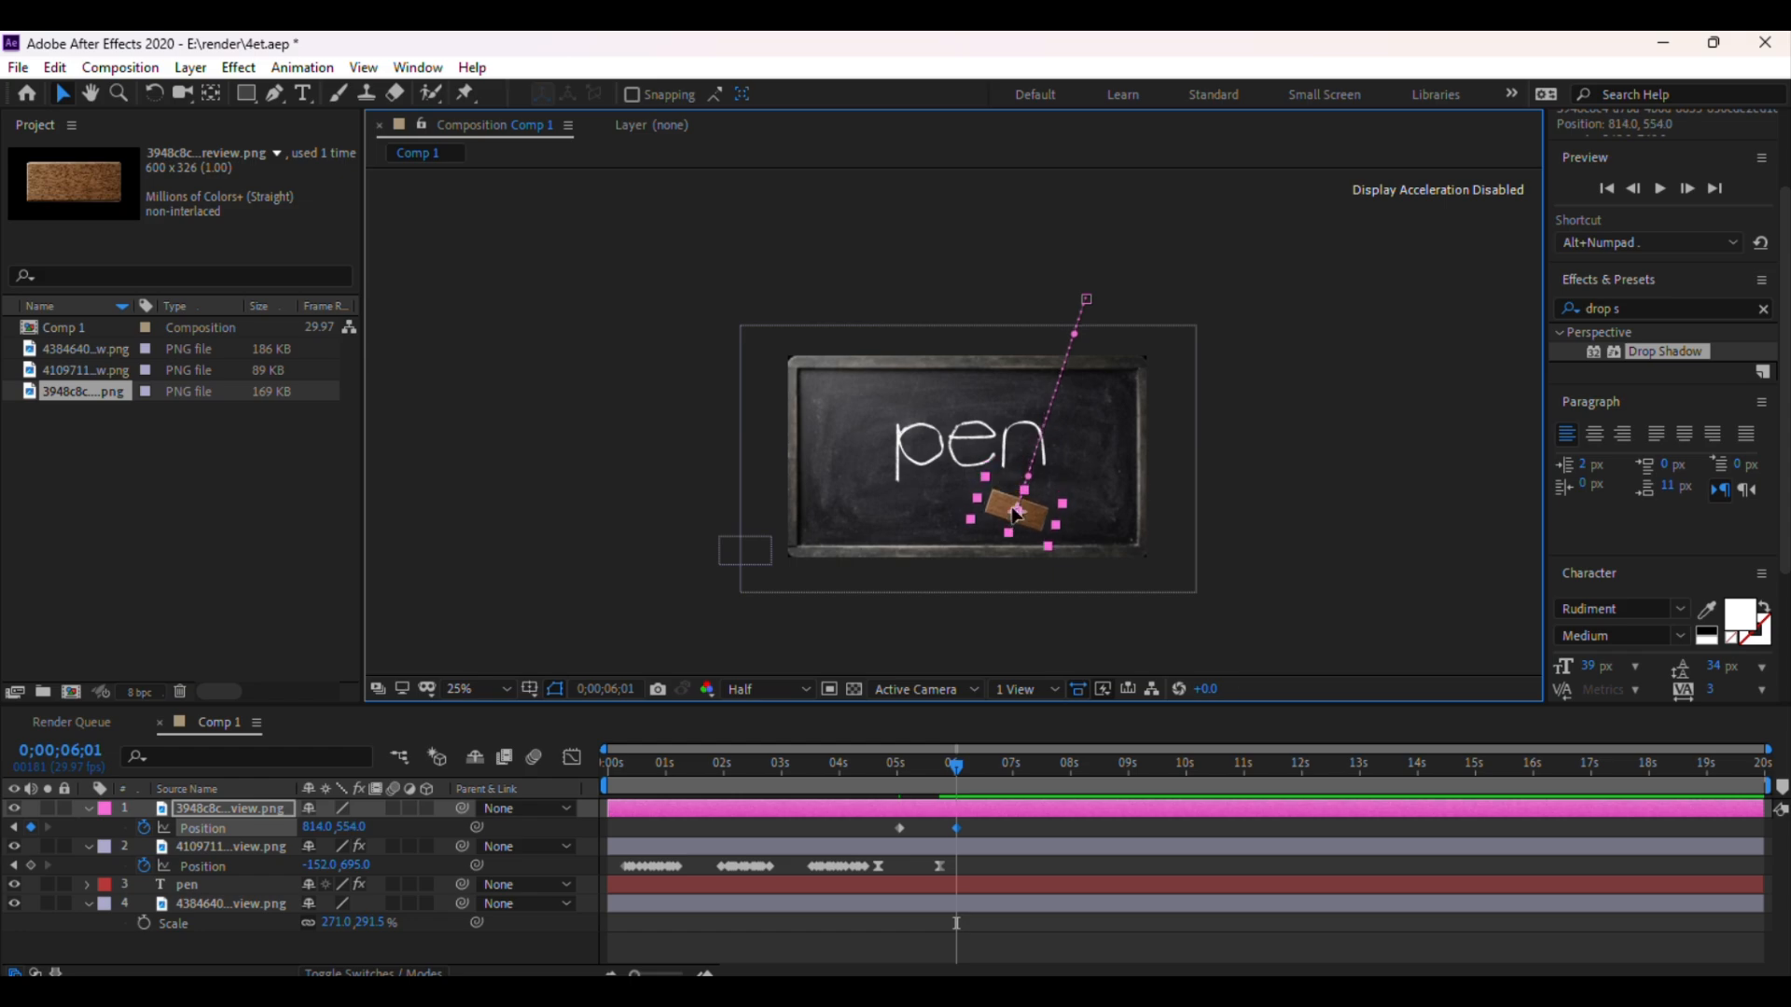
left_click(1261, 282)
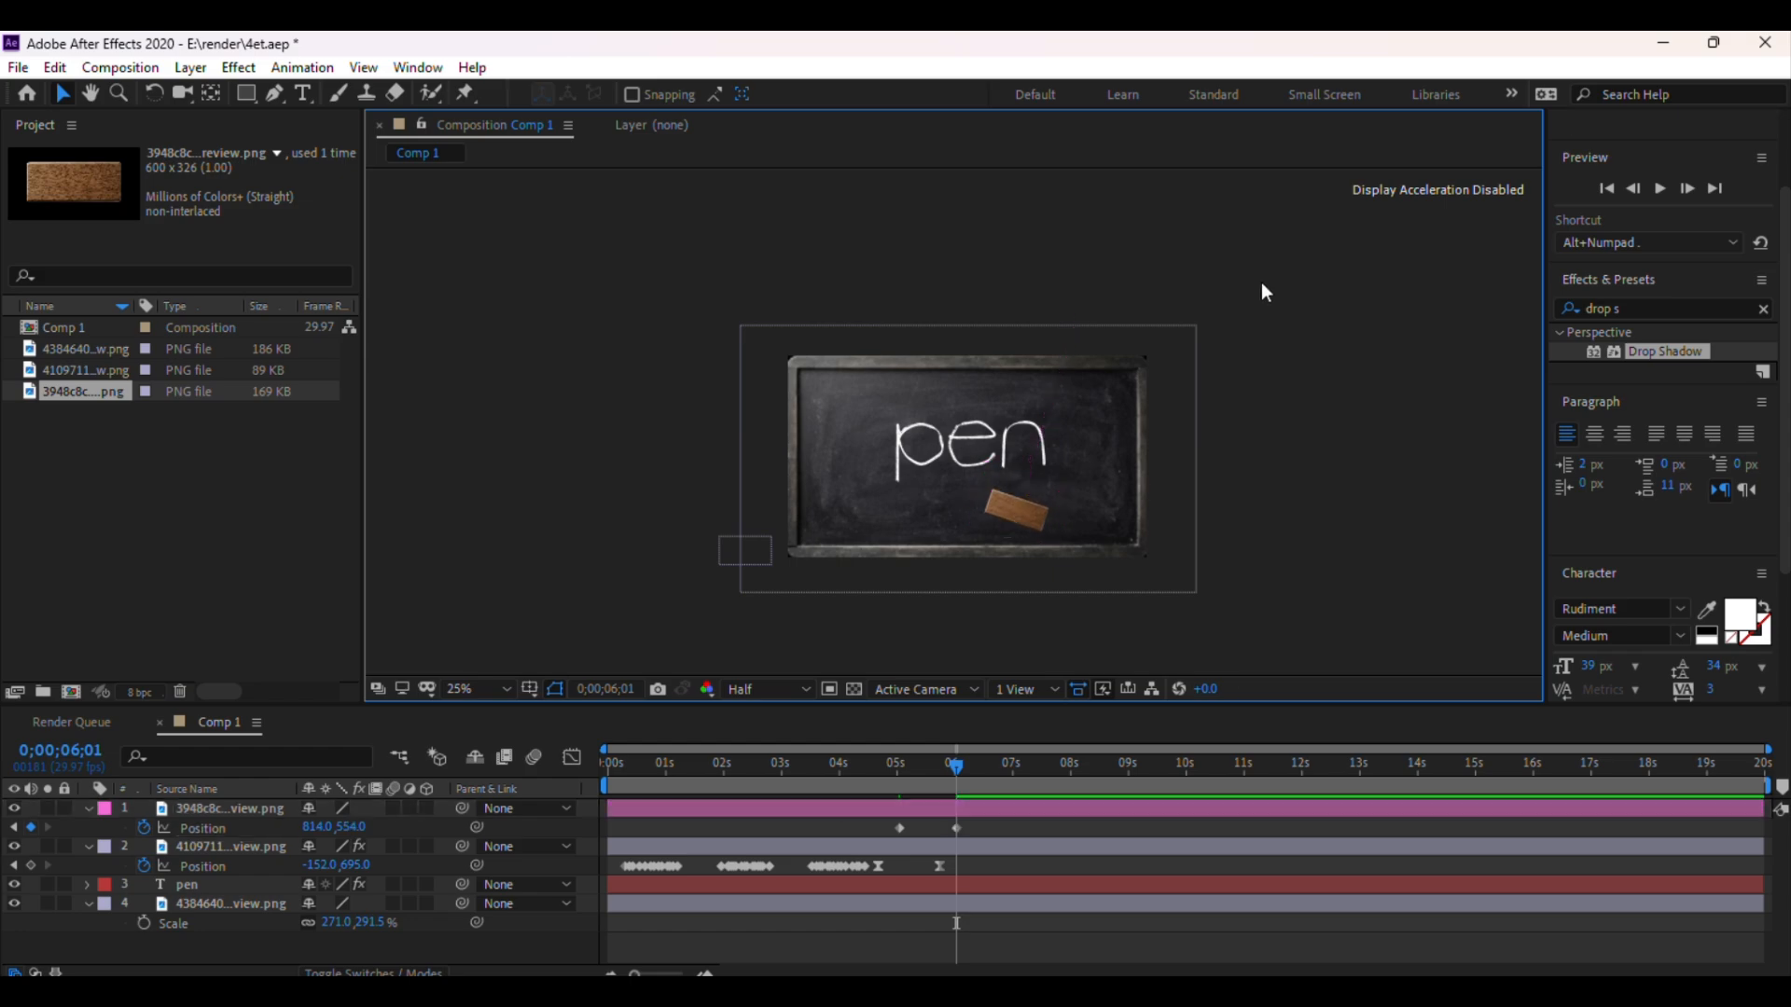
Save the project
key("period")
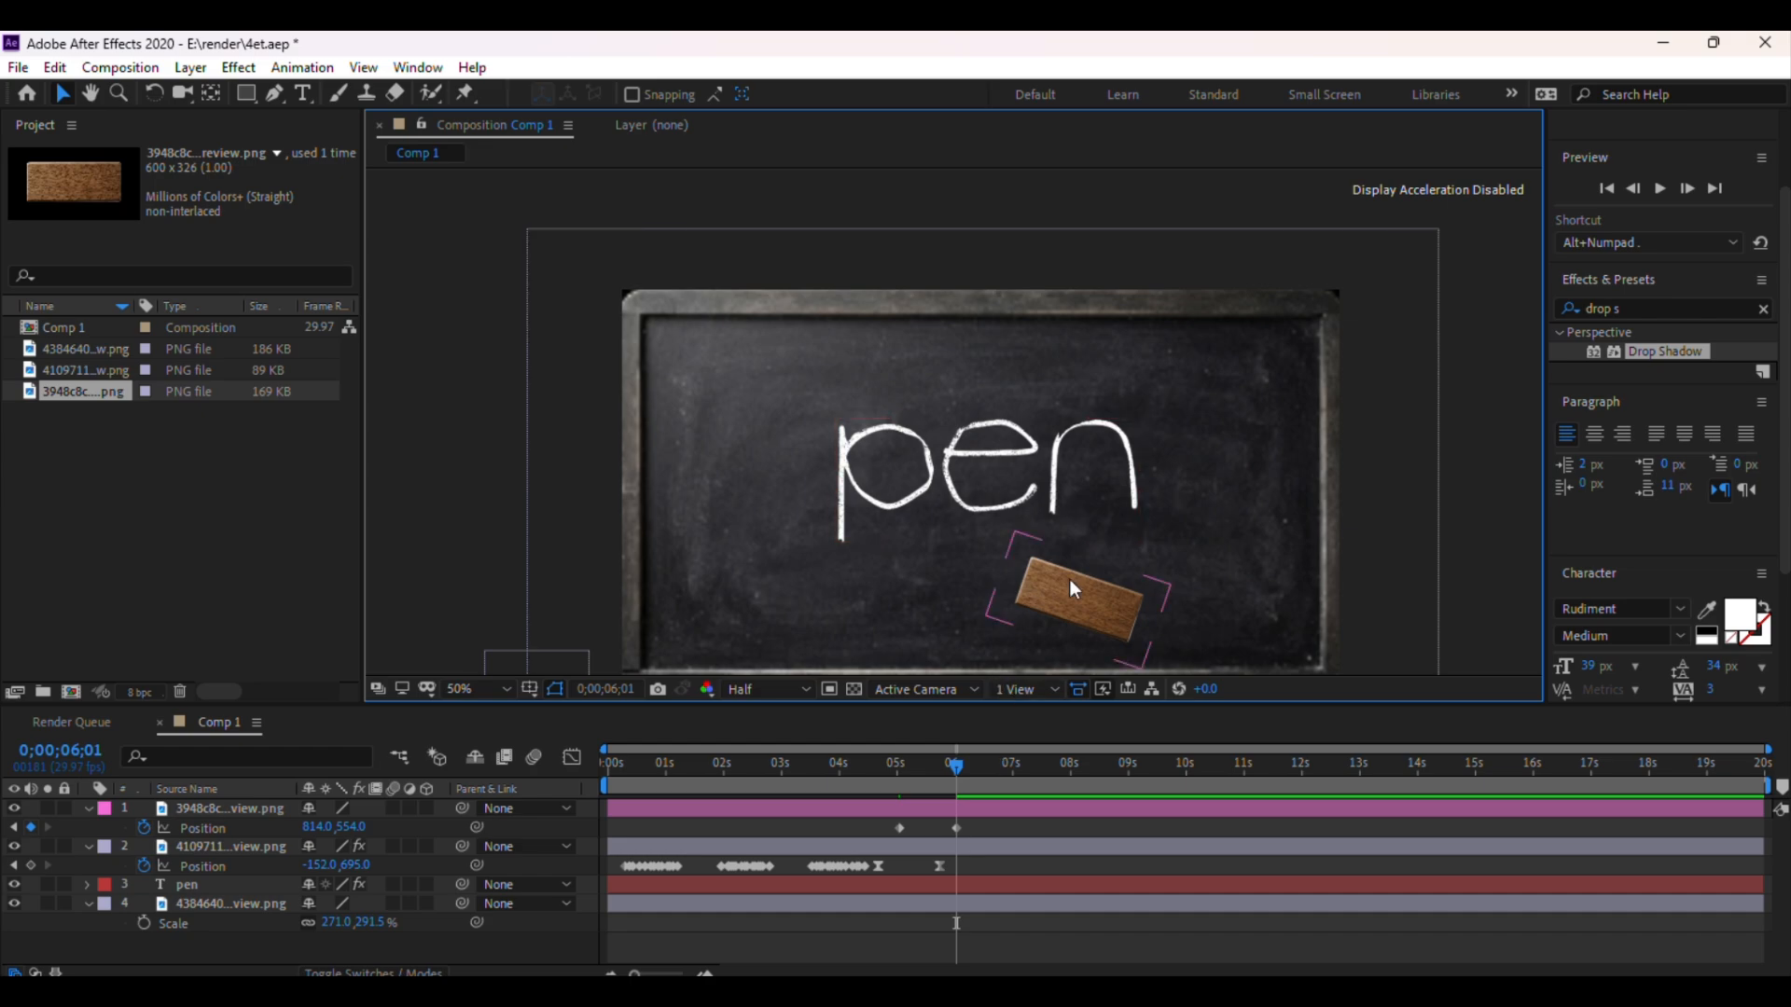
left_click_drag(1071, 579, 1077, 513)
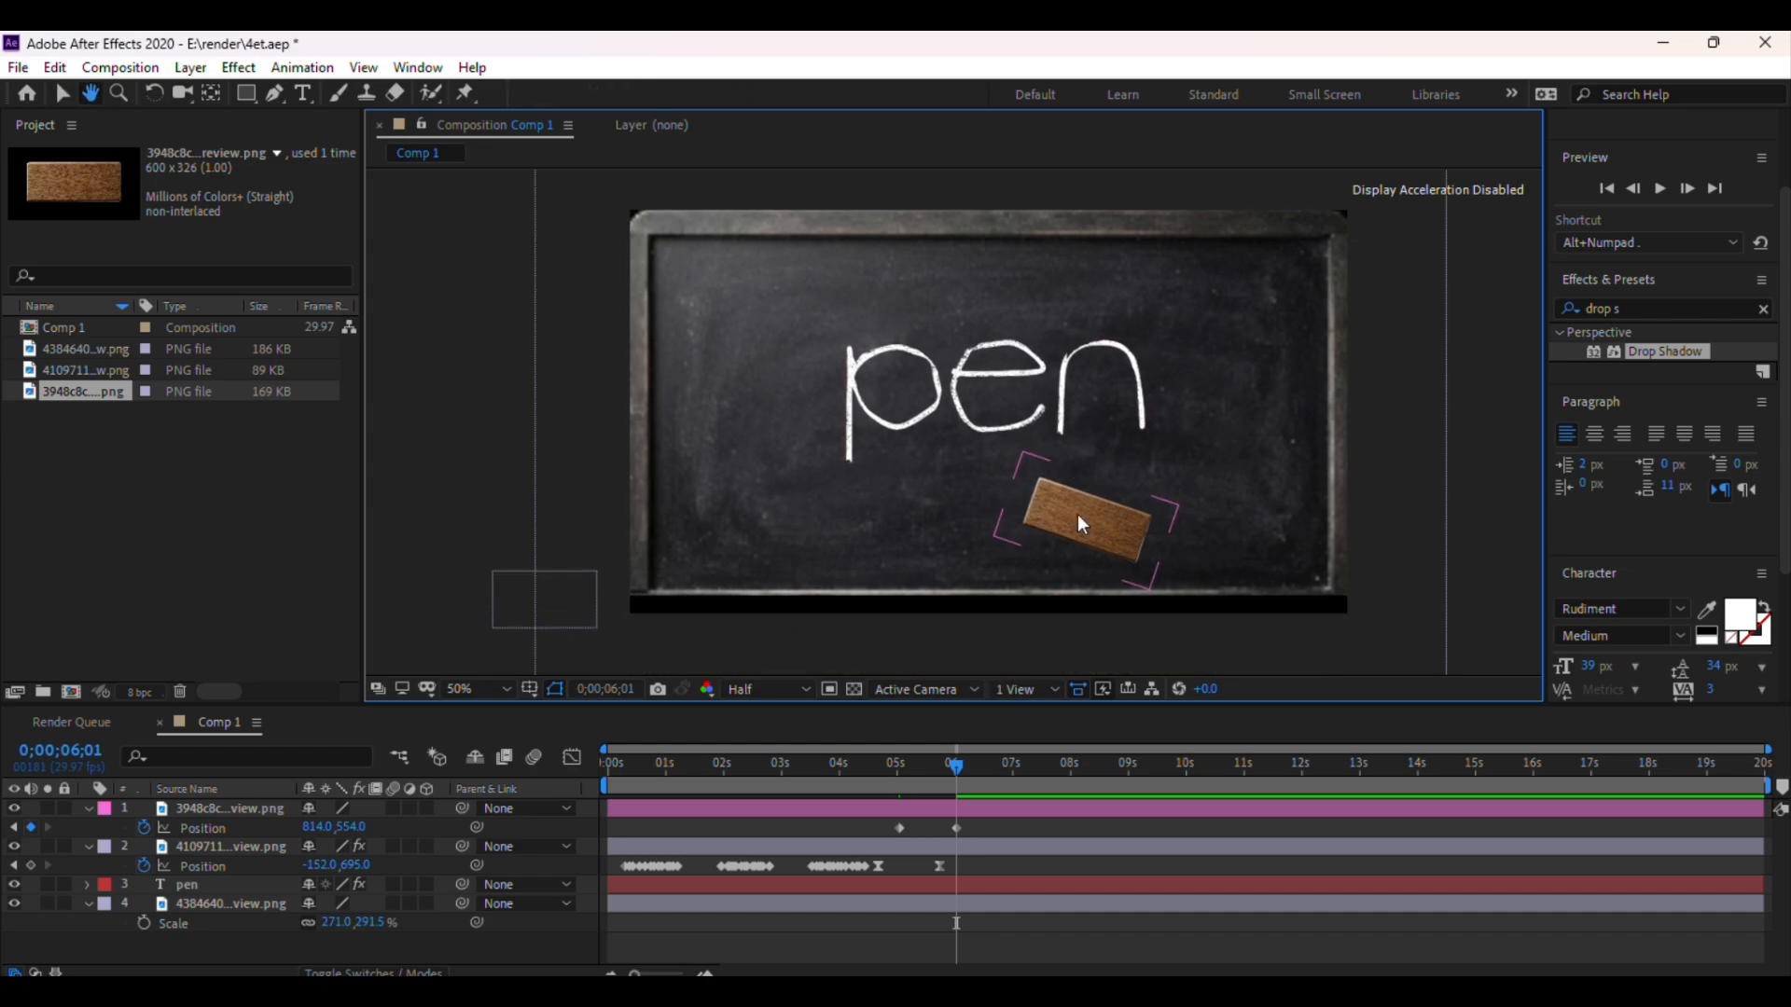
left_click(957, 772)
left_click(1380, 474)
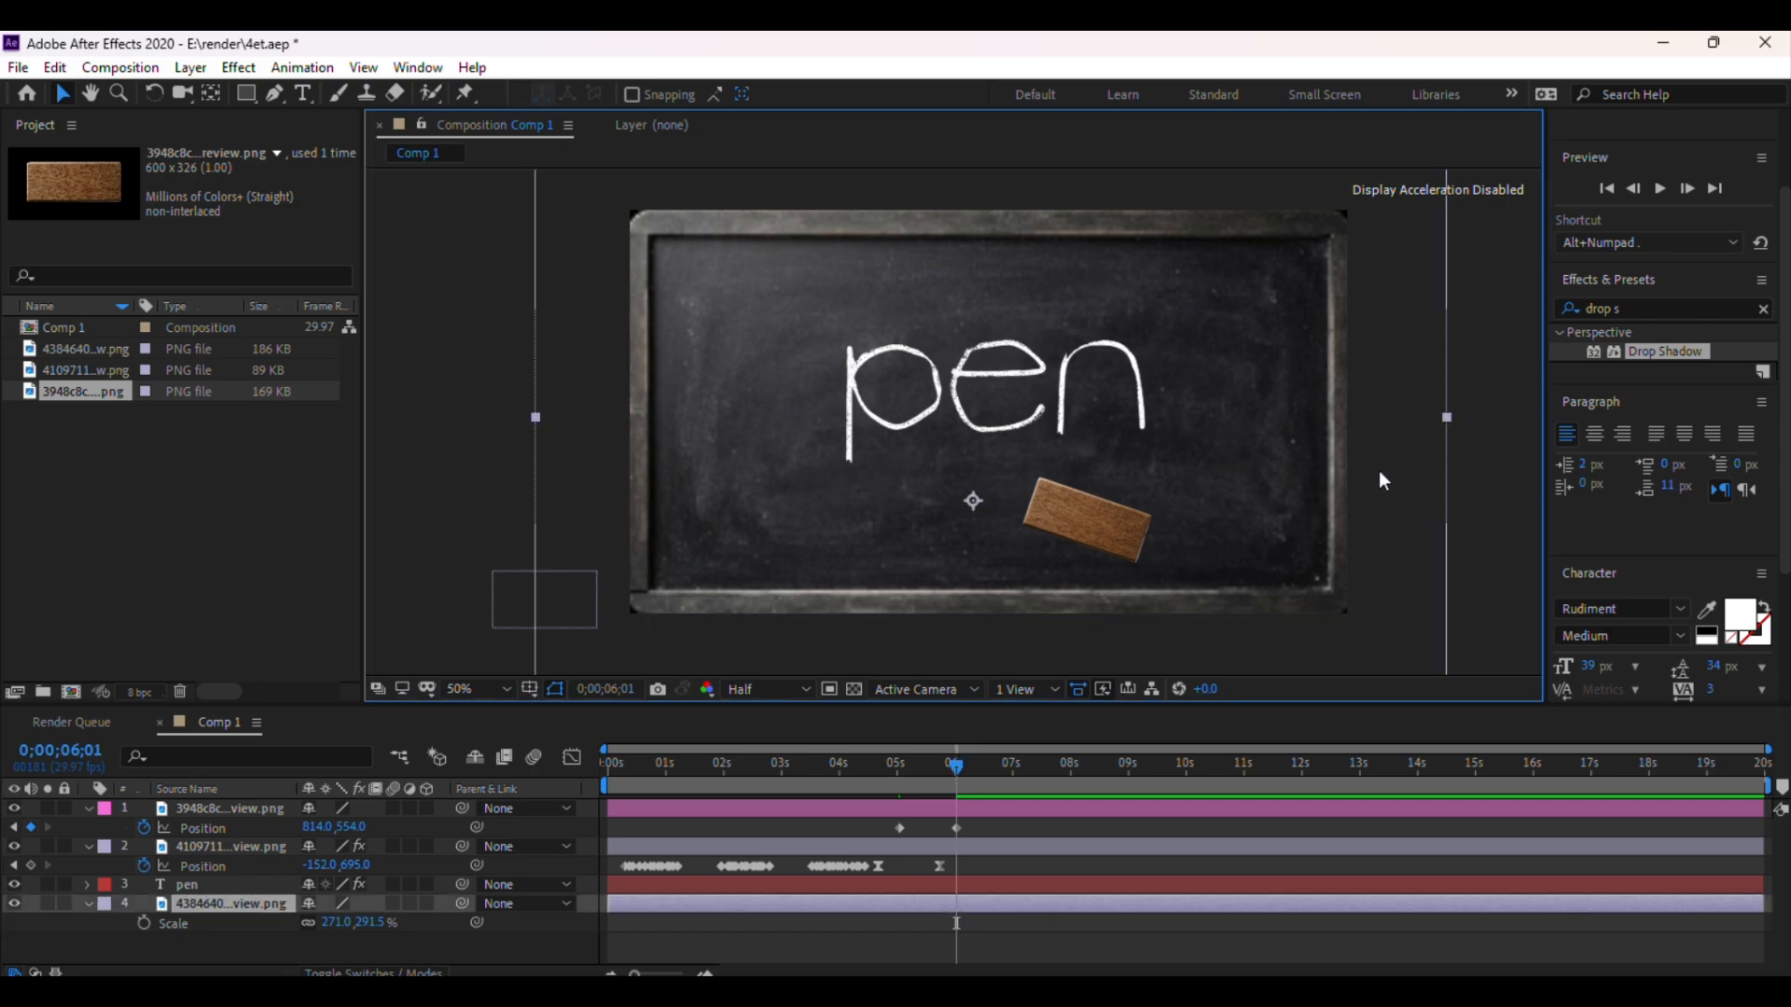
key("ctrl+s")
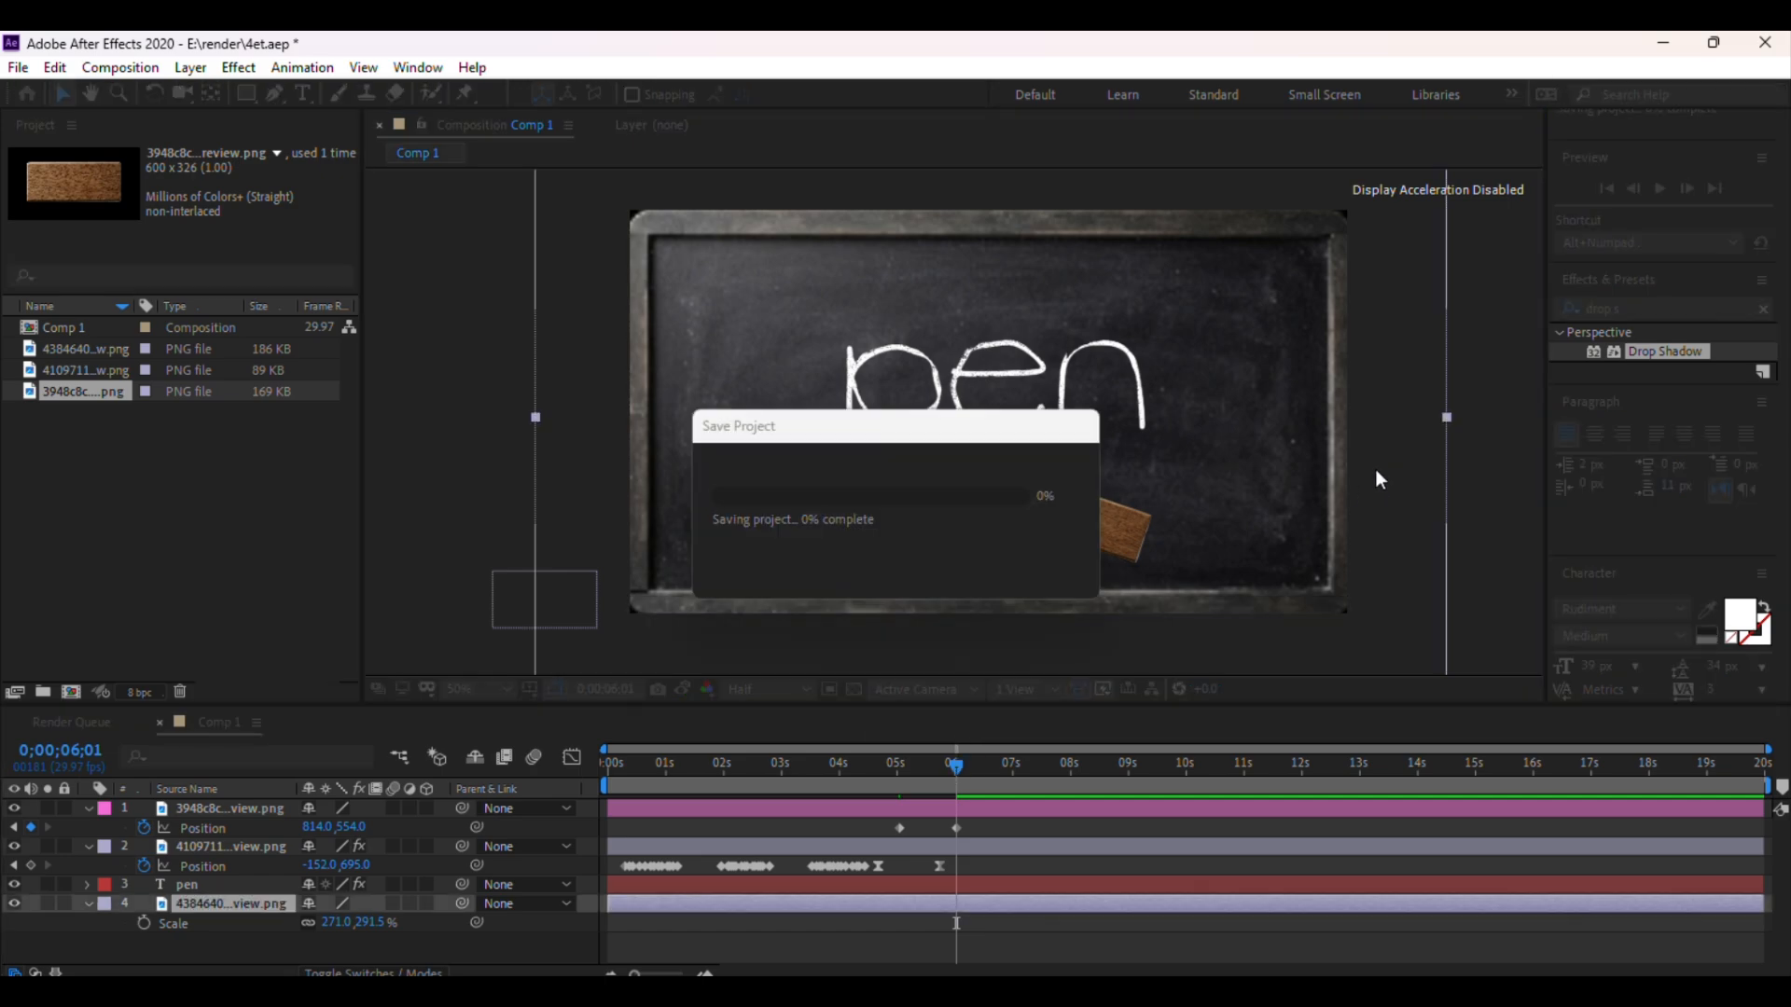
Scrub the timeline around 5–6 seconds to check the eraser's movement
mouse_move(956, 767)
left_mouse_down()
mouse_move(895, 765)
mouse_move(969, 763)
left_mouse_up()
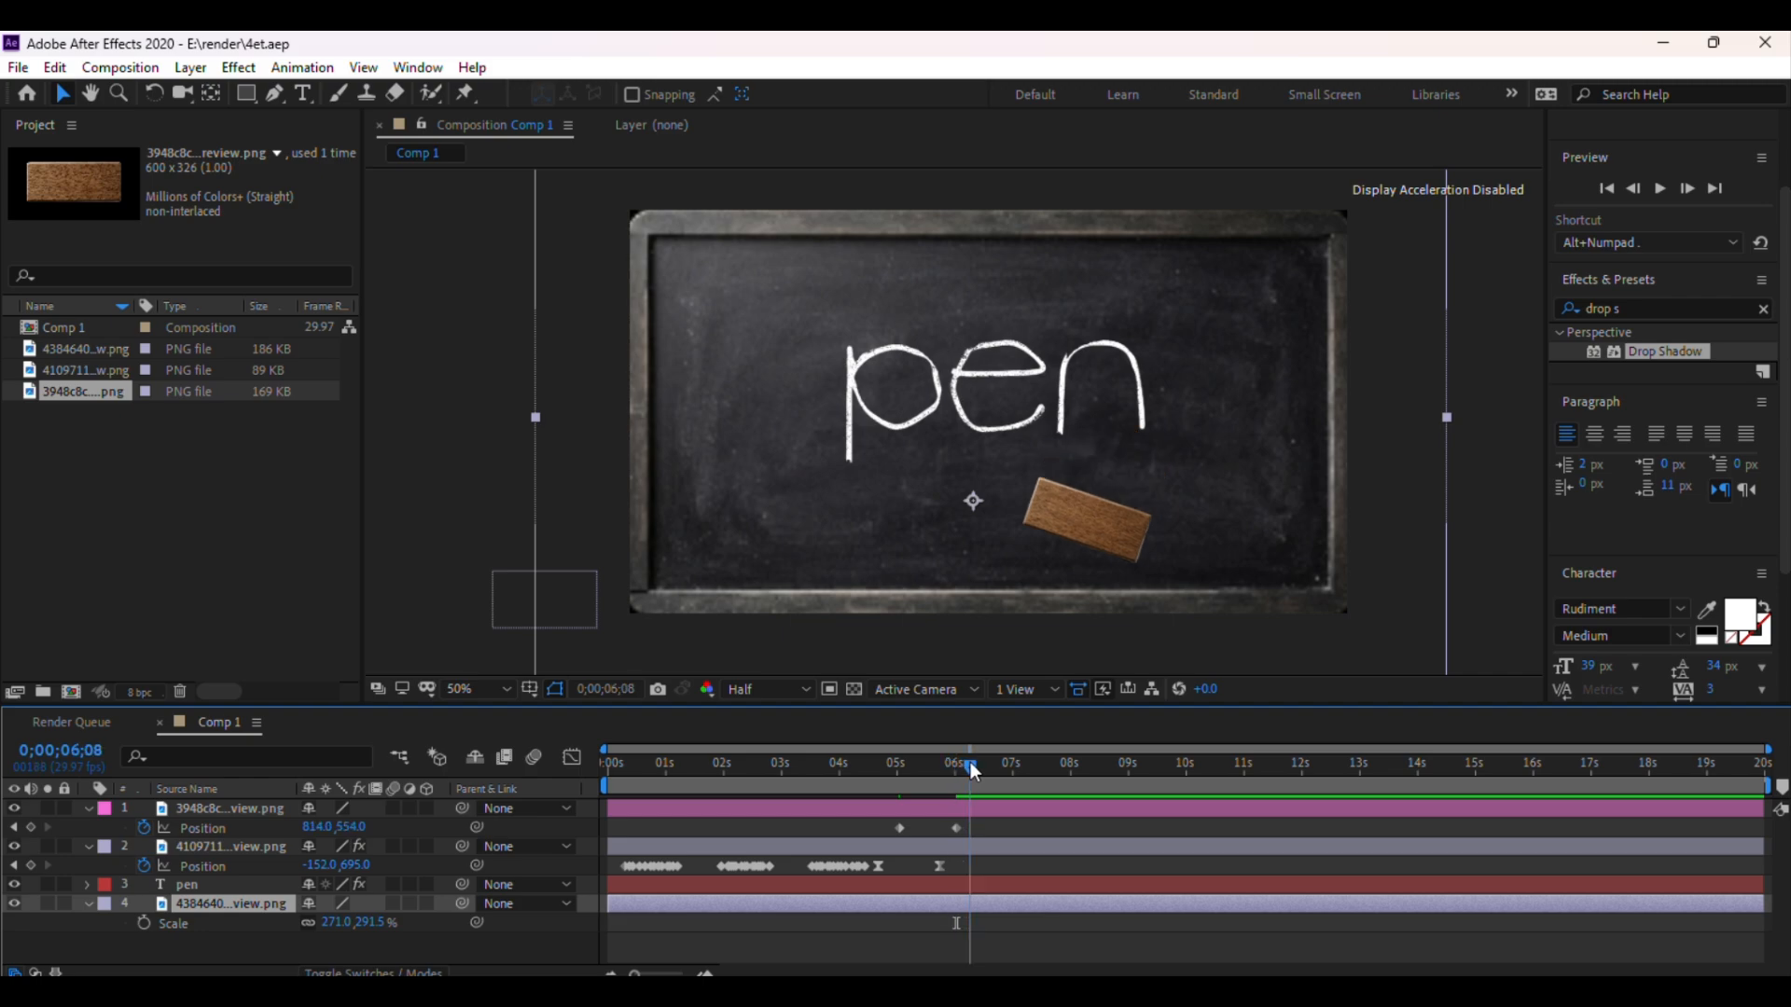
mouse_move(972, 767)
left_mouse_down()
mouse_move(912, 764)
mouse_move(957, 763)
mouse_move(938, 763)
left_mouse_up()
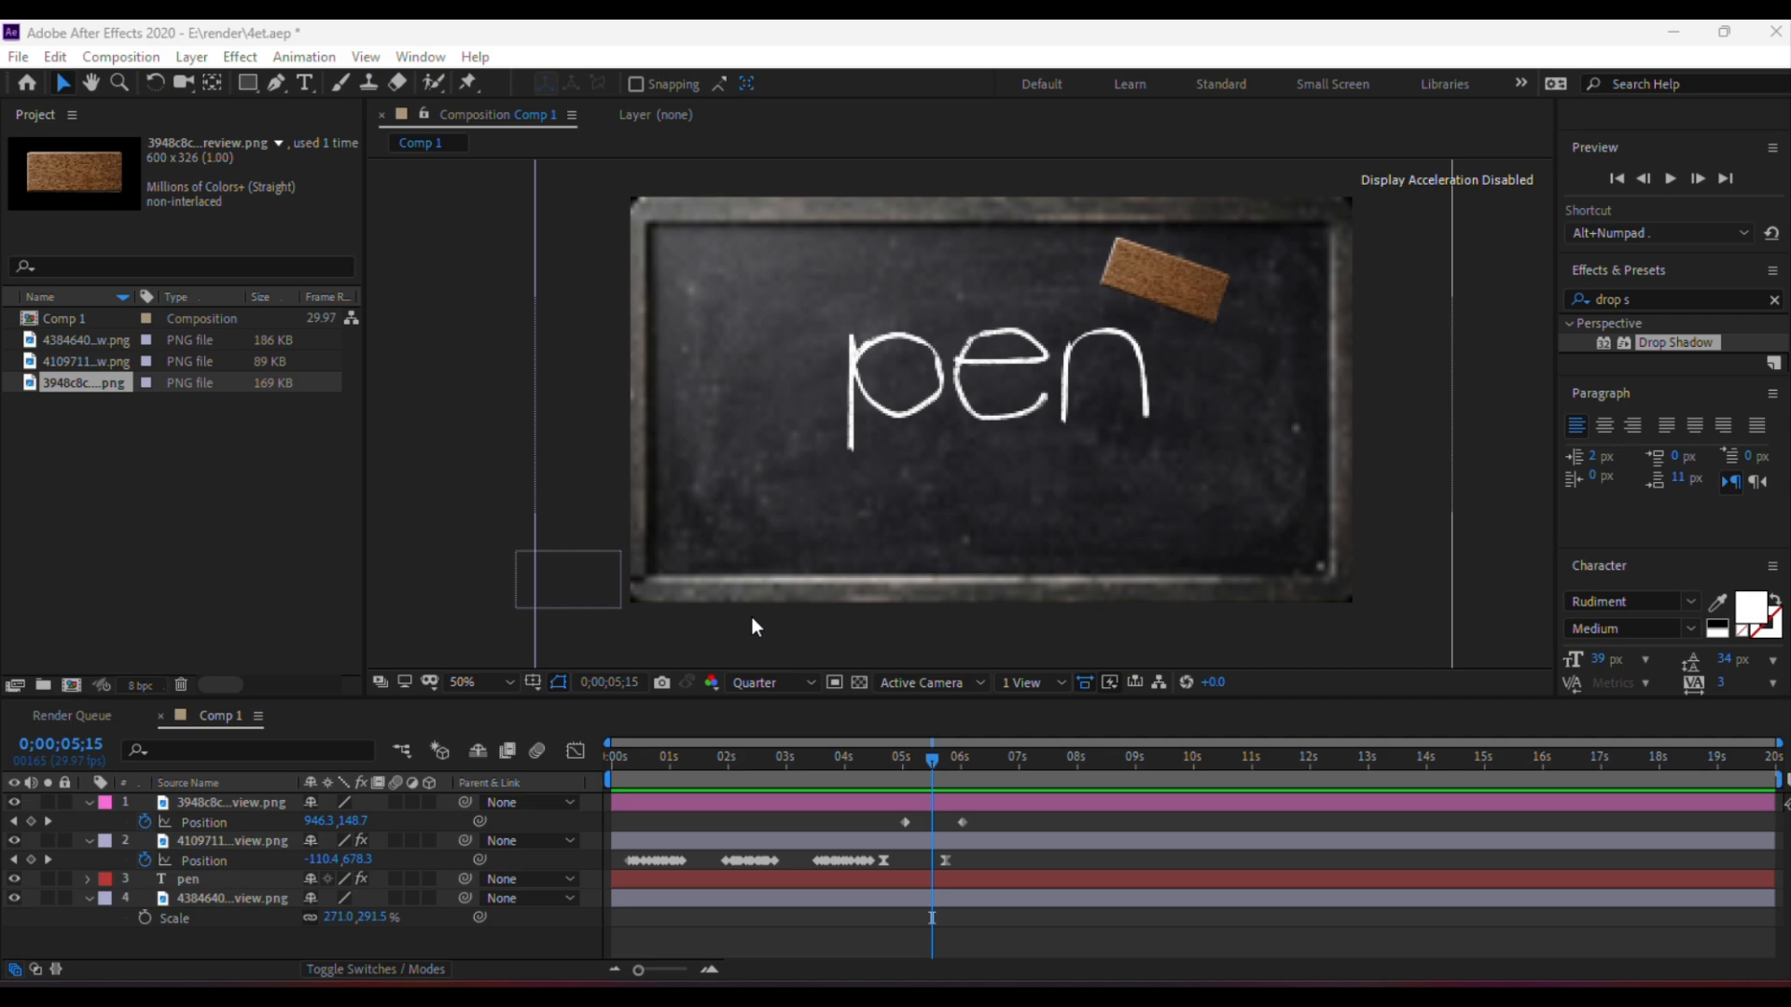
left_click(768, 682)
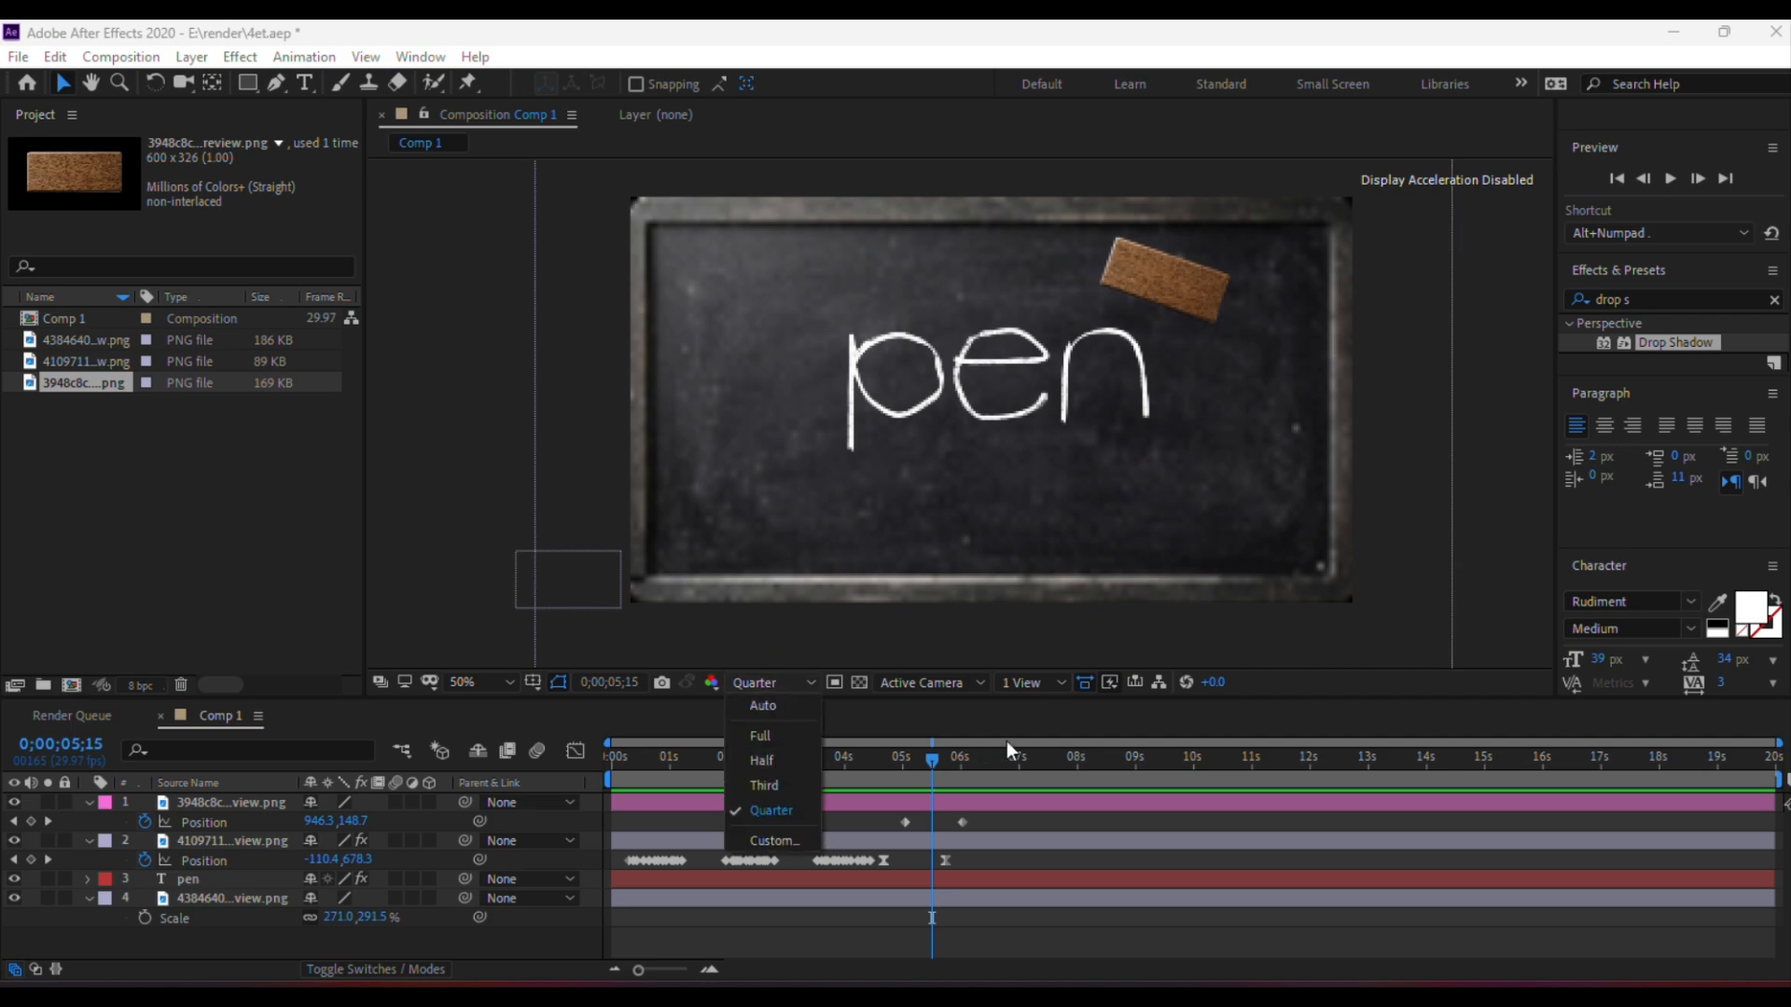
left_click(1059, 723)
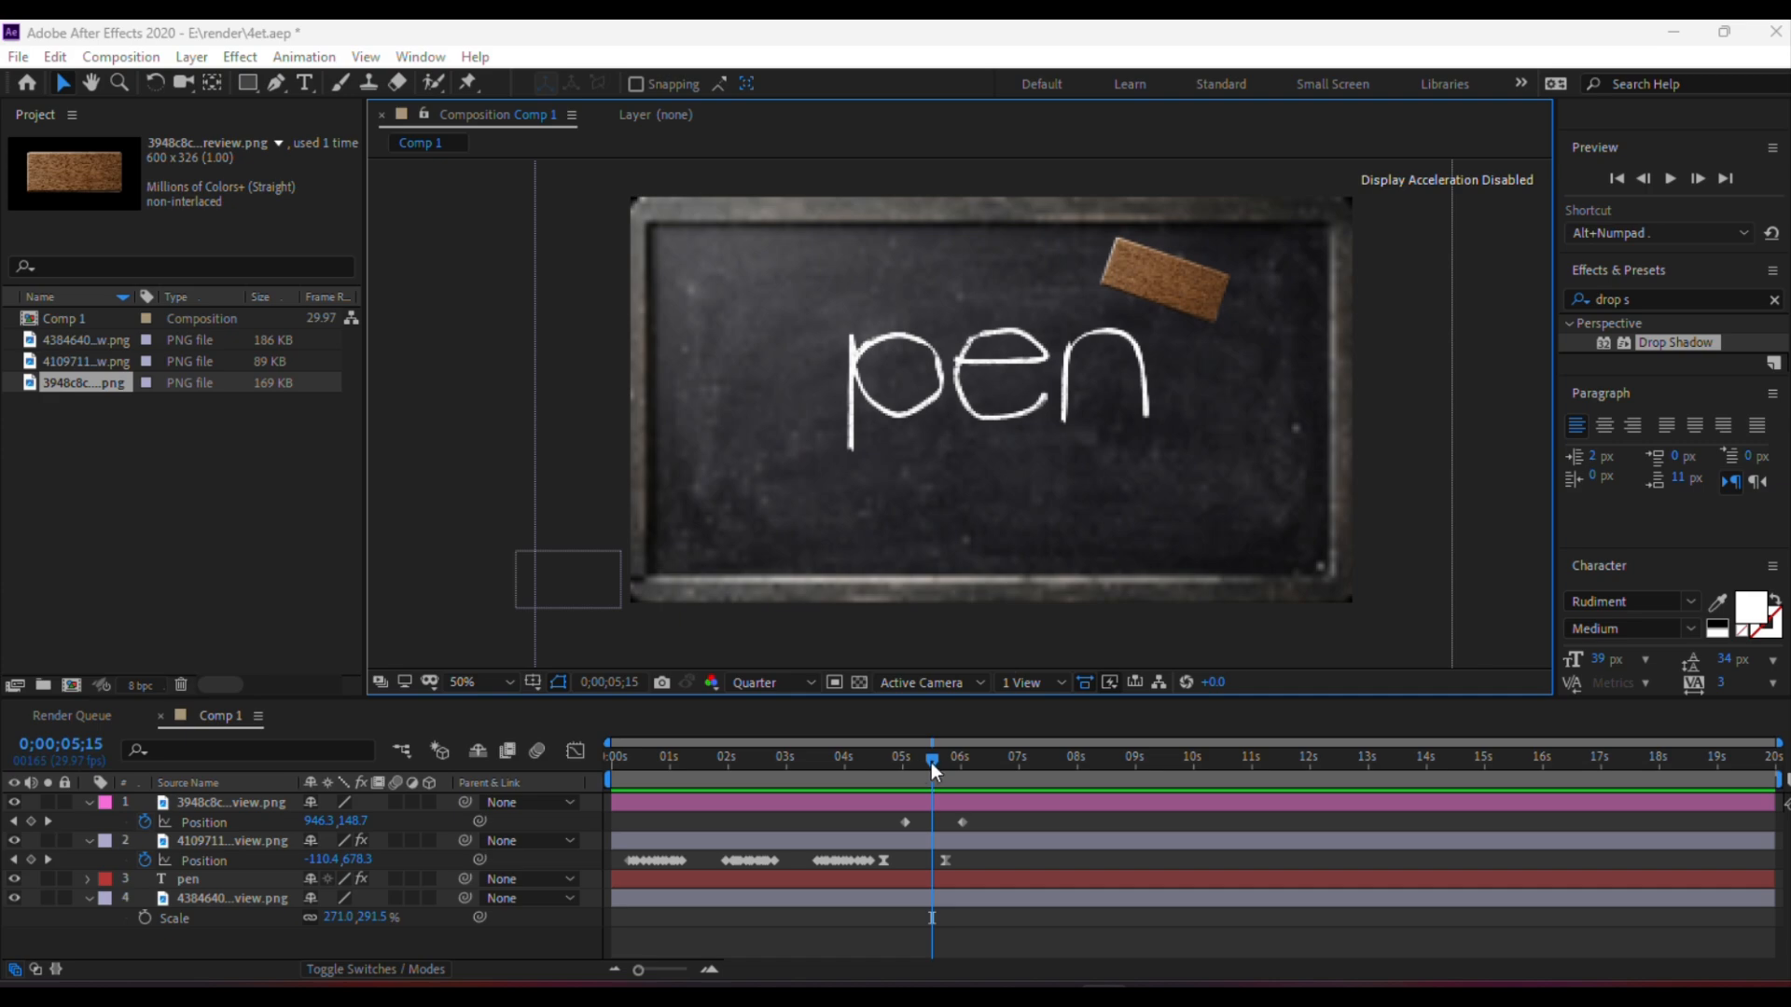
Select the pen text layer and duplicate it
left_click(215, 841)
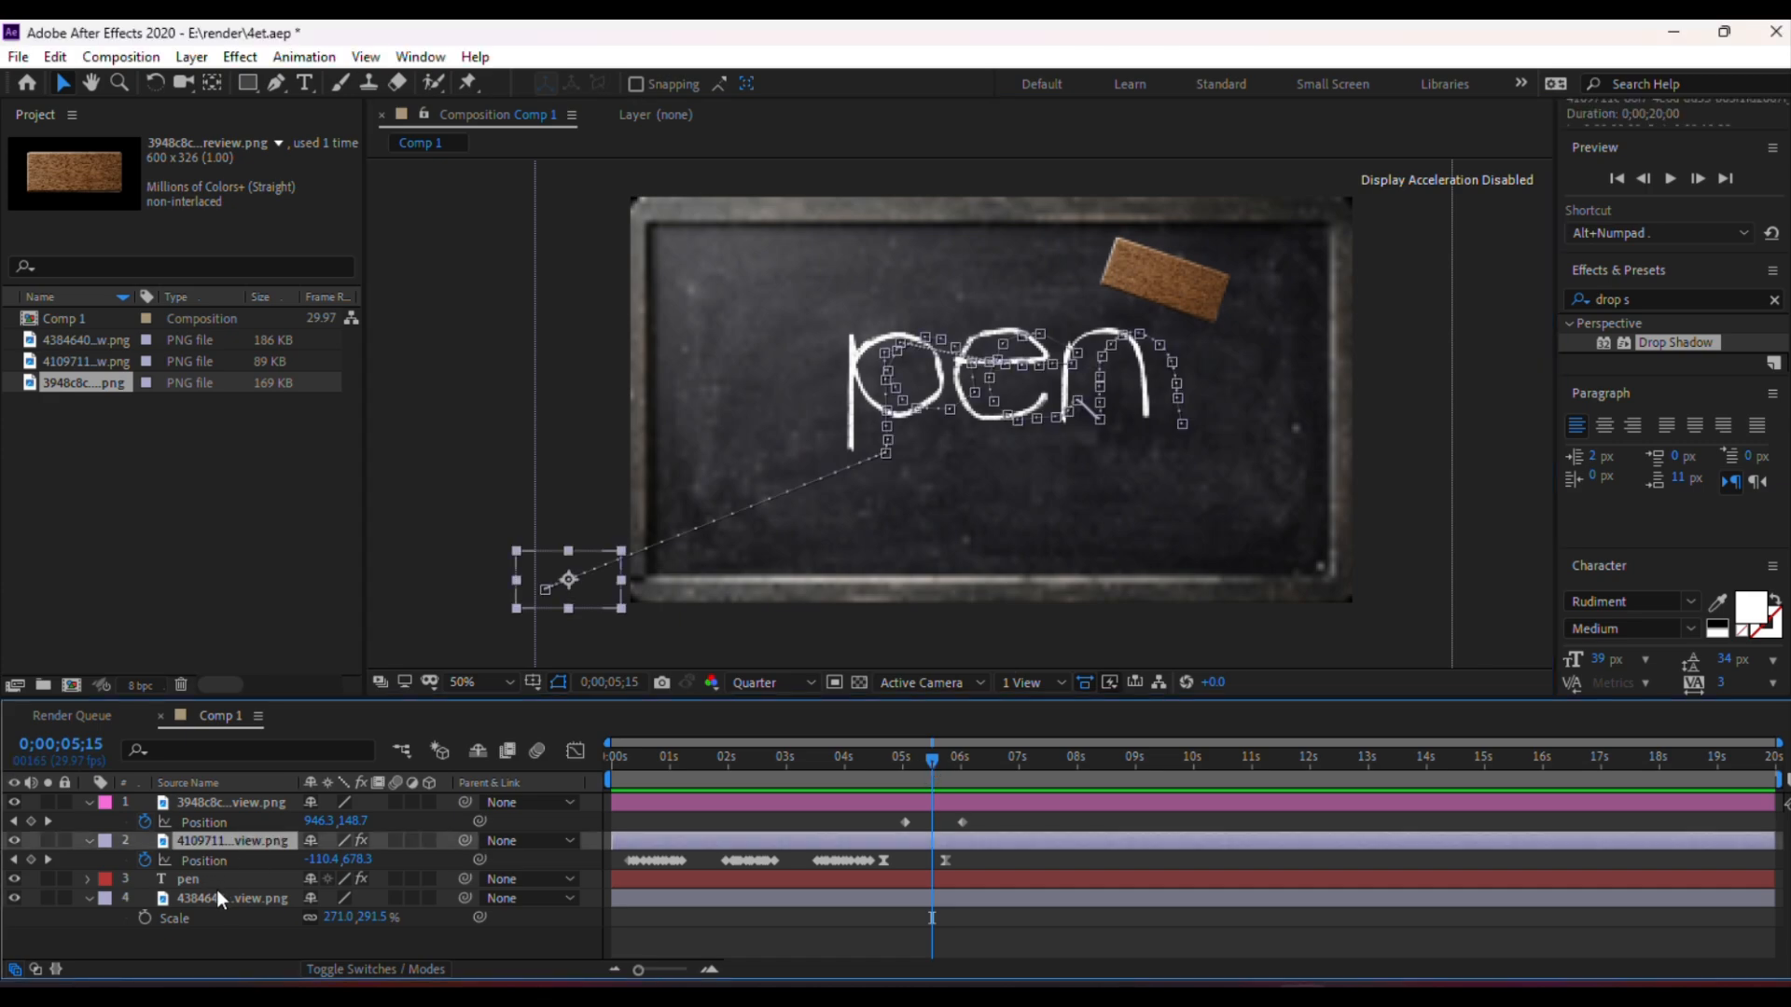
left_click(215, 895)
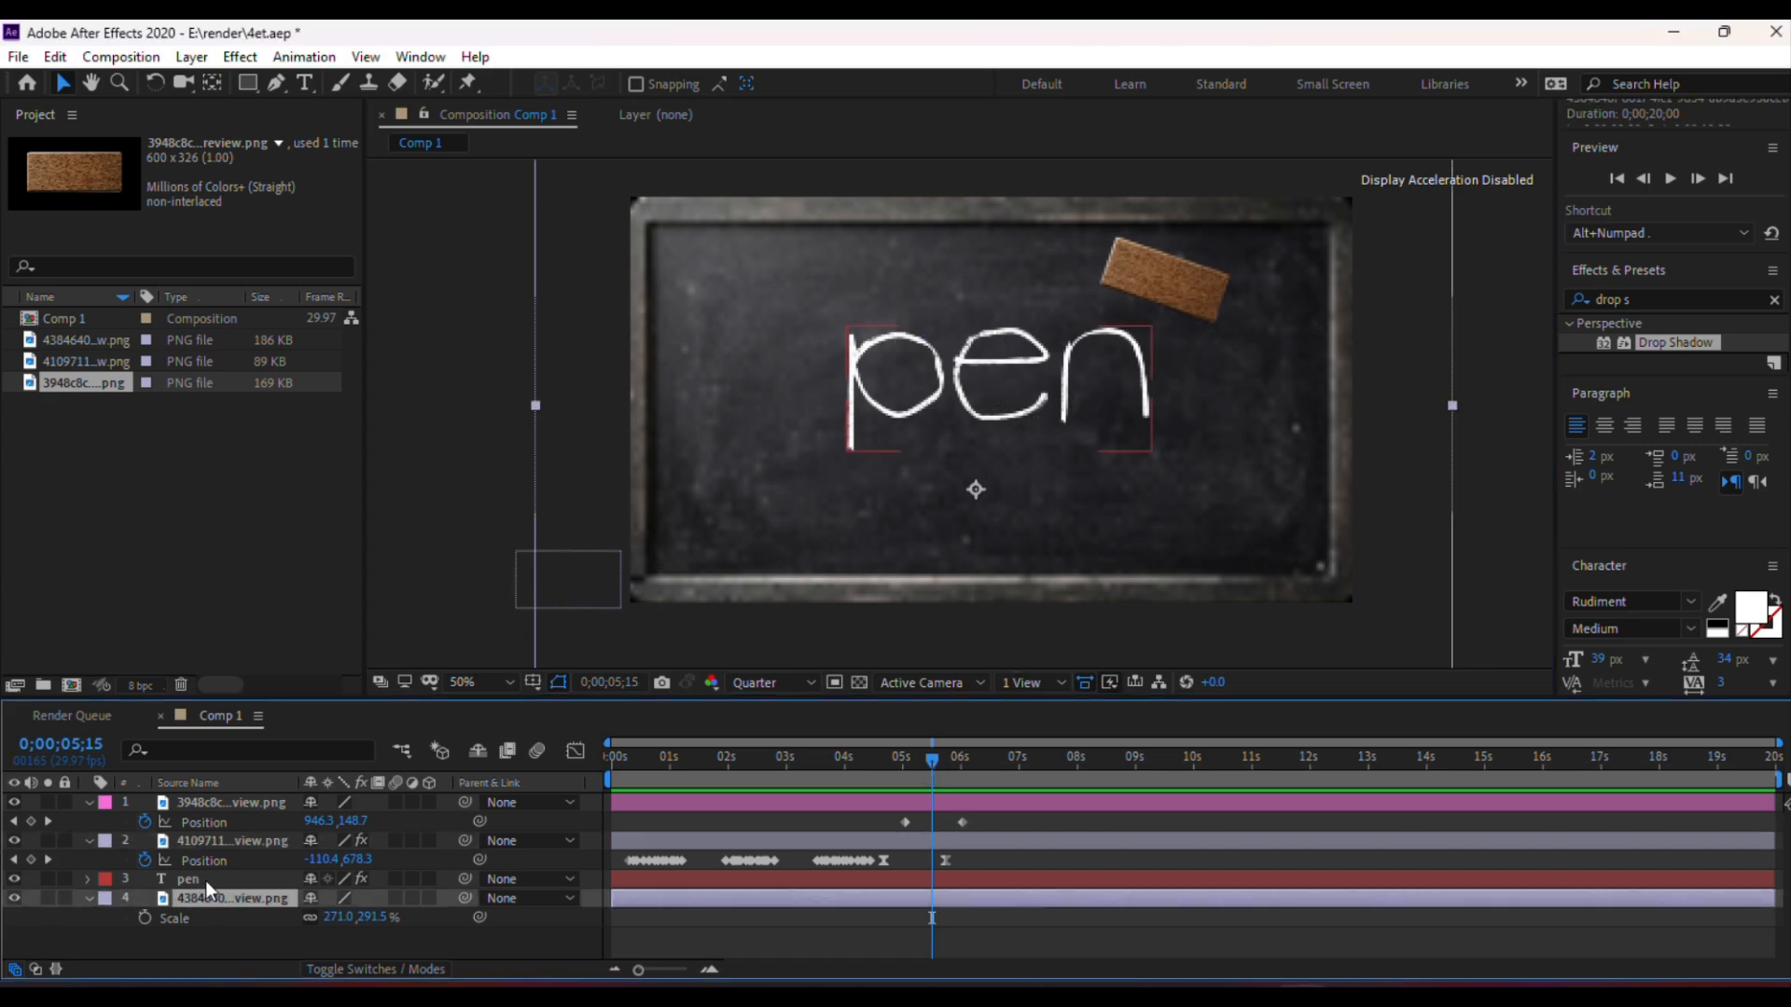
left_click(209, 876)
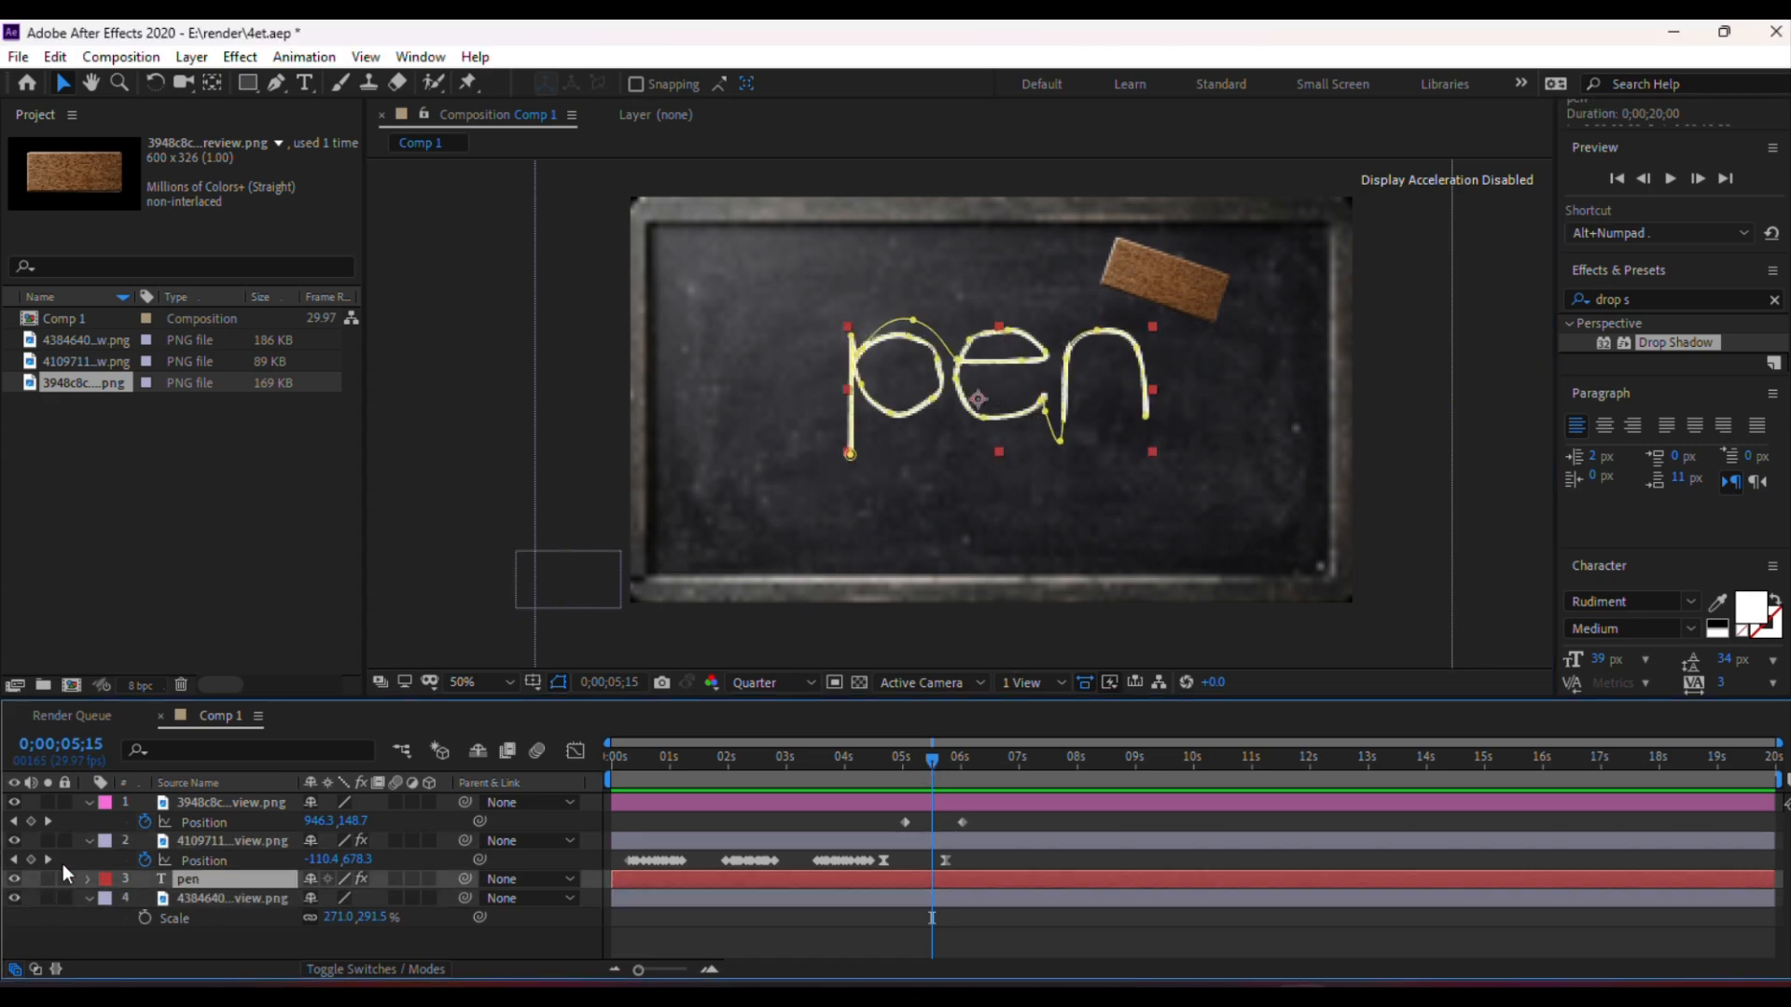
left_click(14, 880)
left_click(14, 880)
key("ctrl+d")
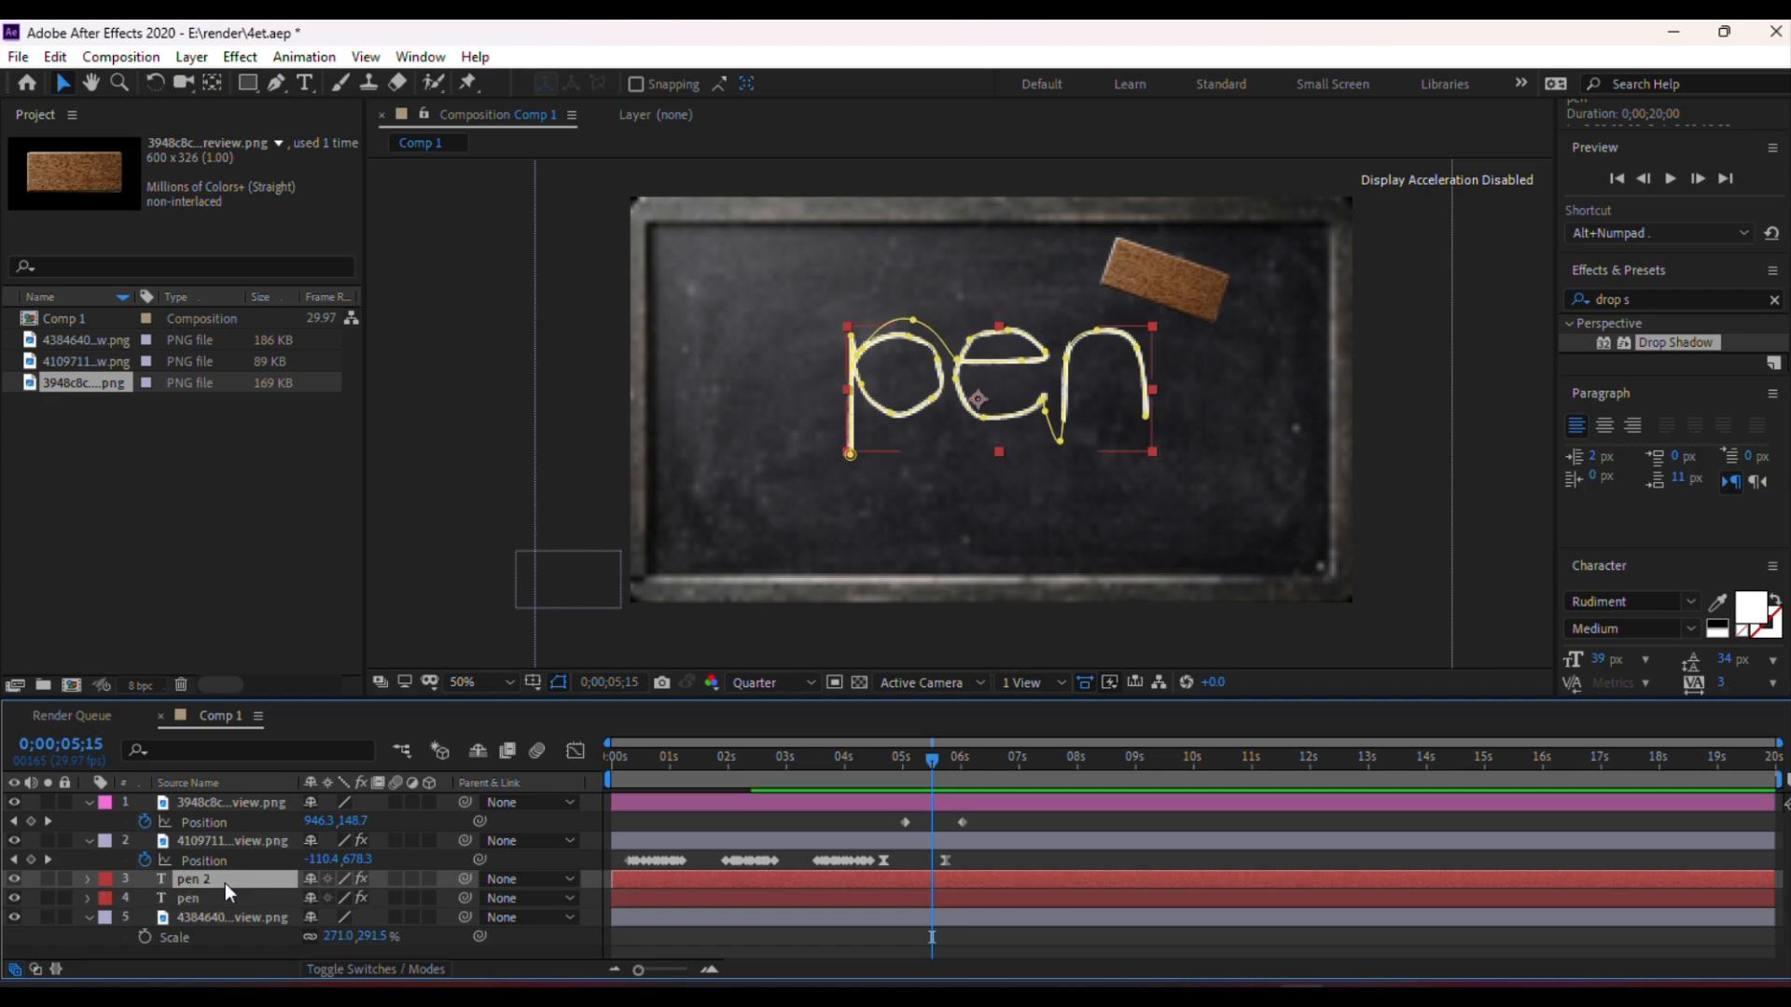
Set the preview resolution to Half and toggle the pen and pen 2 layers' visibility to show pen 2
left_click(754, 687)
left_click(770, 759)
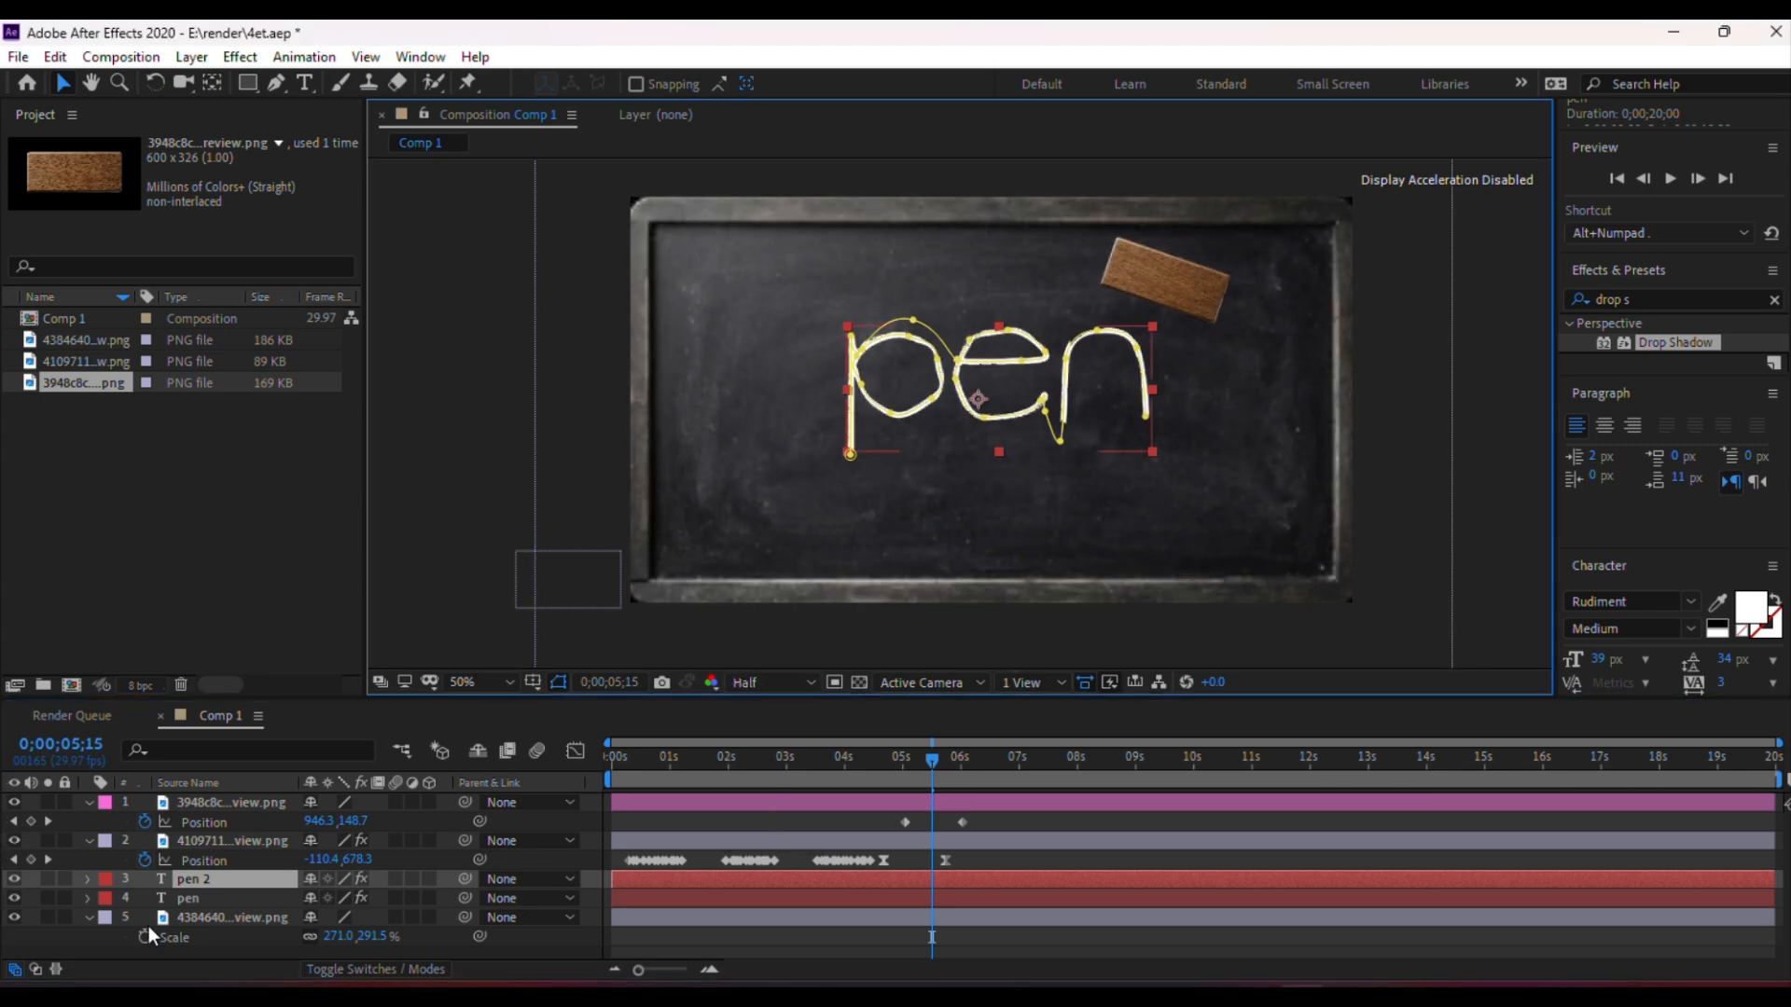
left_click(15, 880)
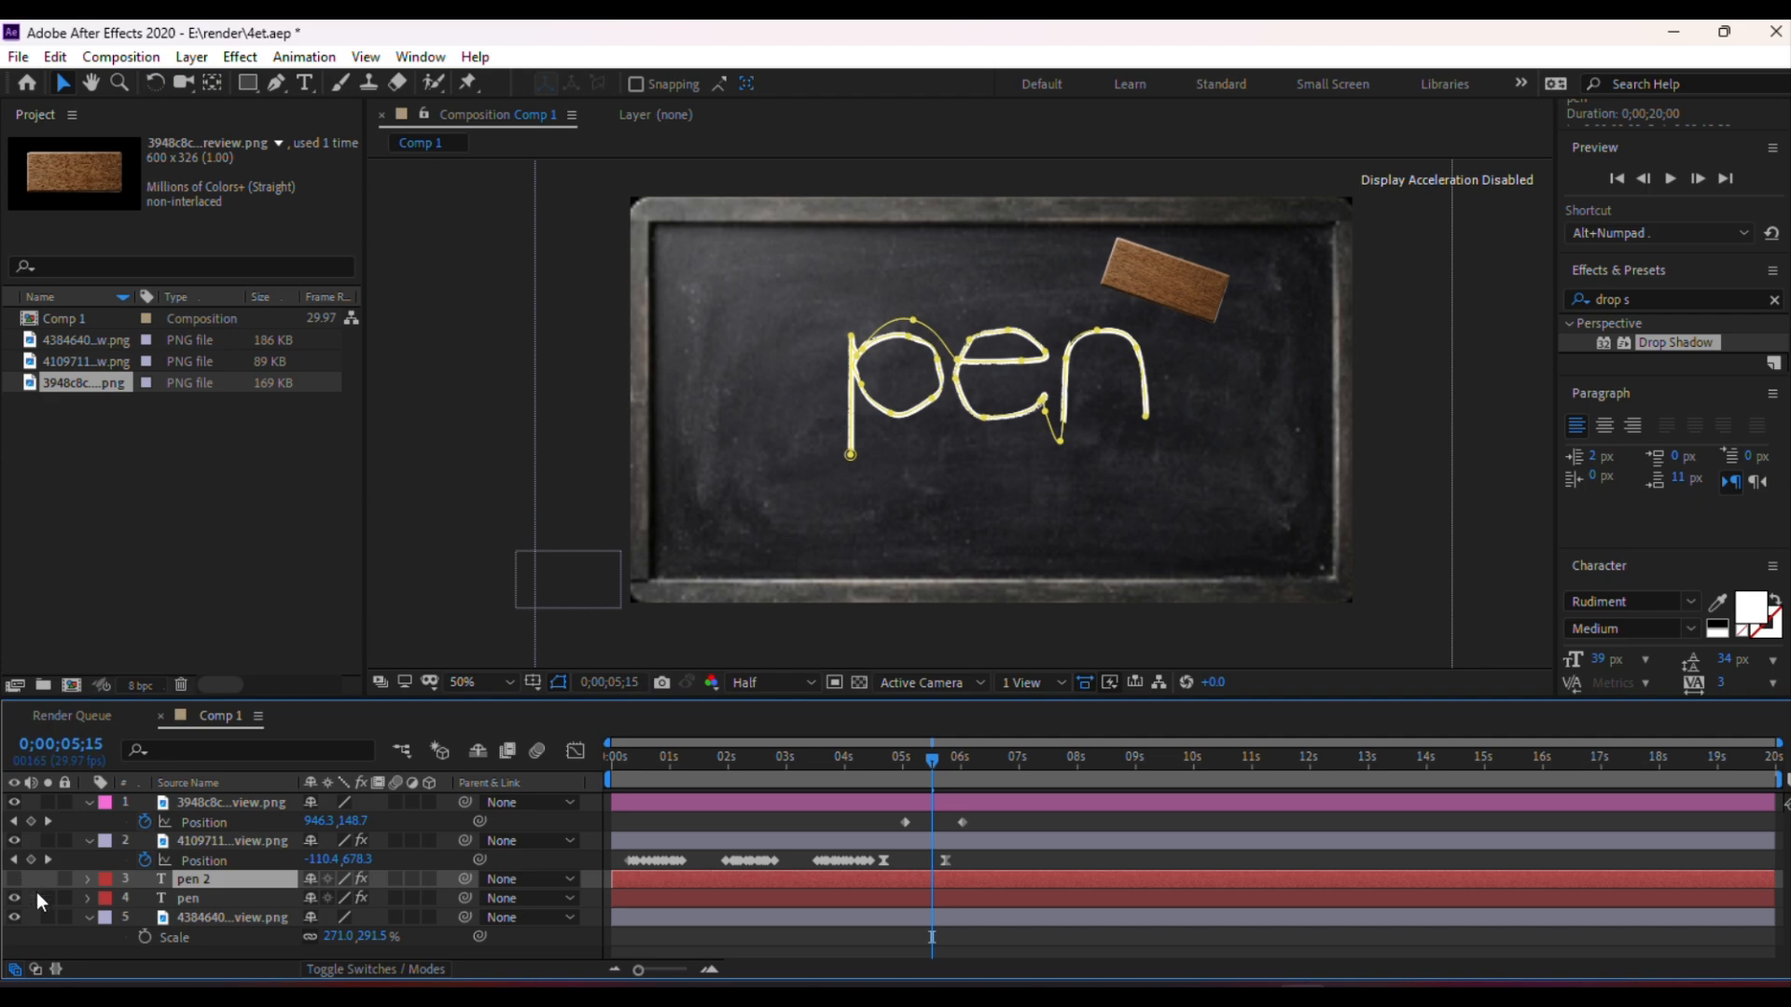
left_click(19, 883)
left_click(19, 882)
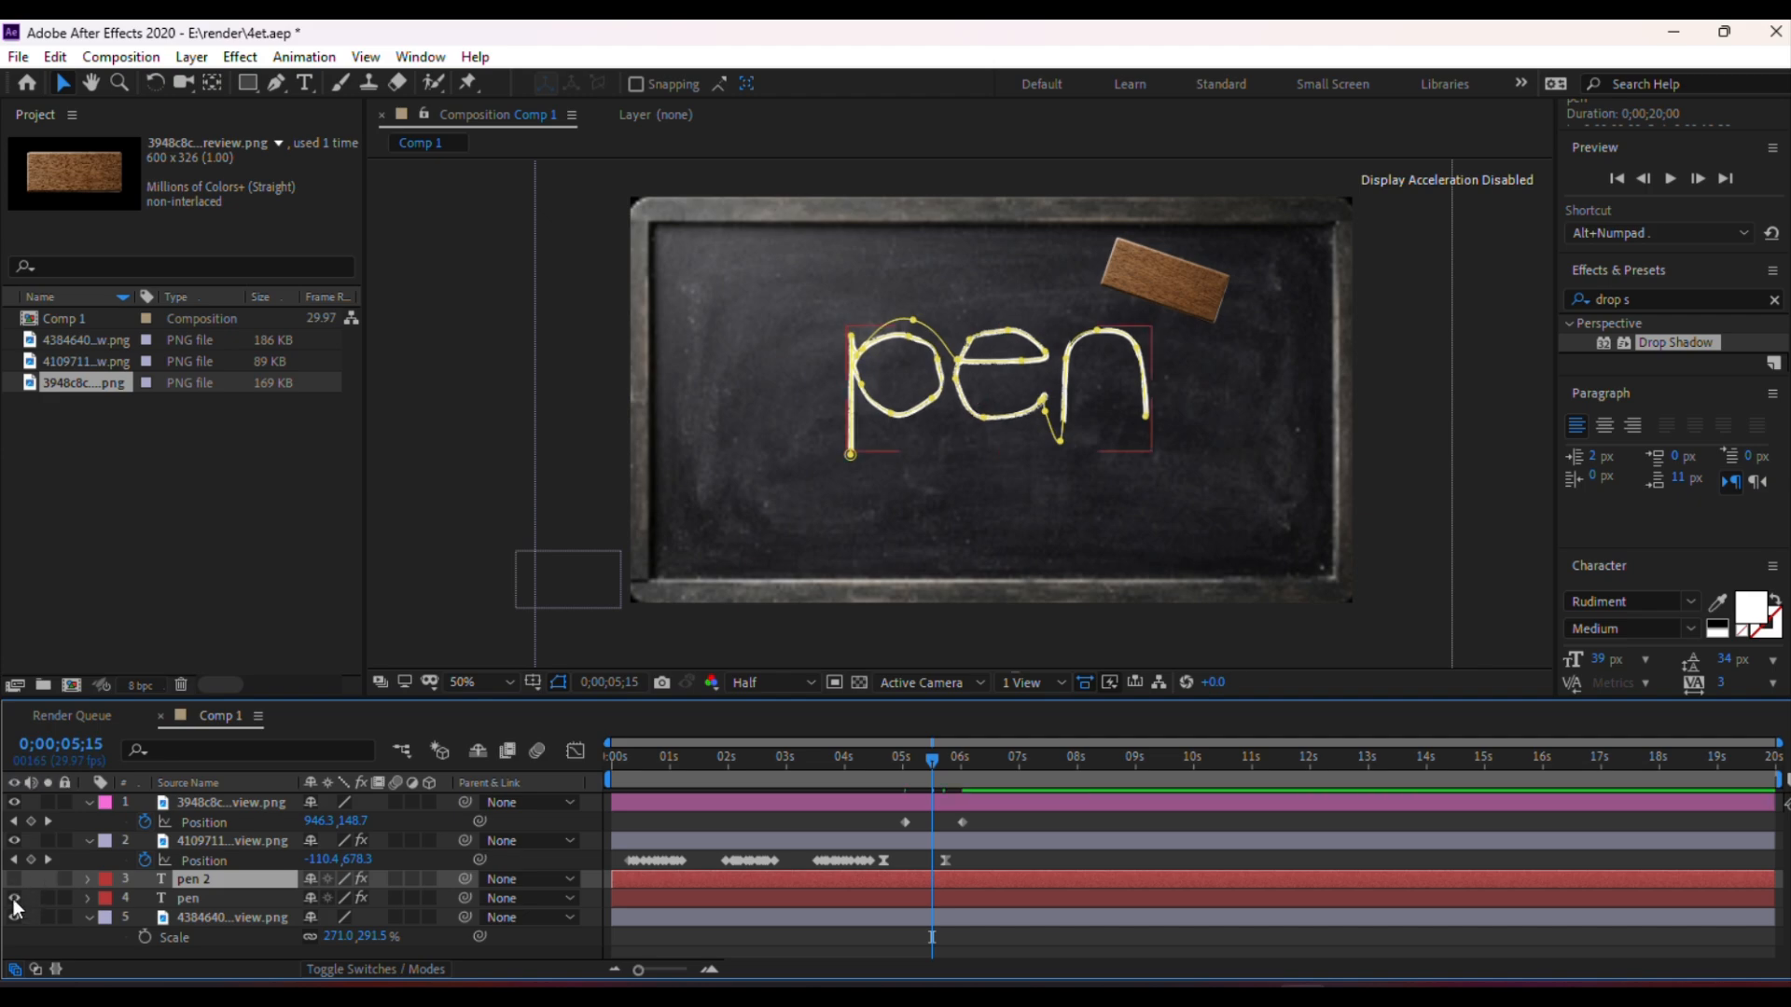
left_click(14, 899)
left_click(14, 878)
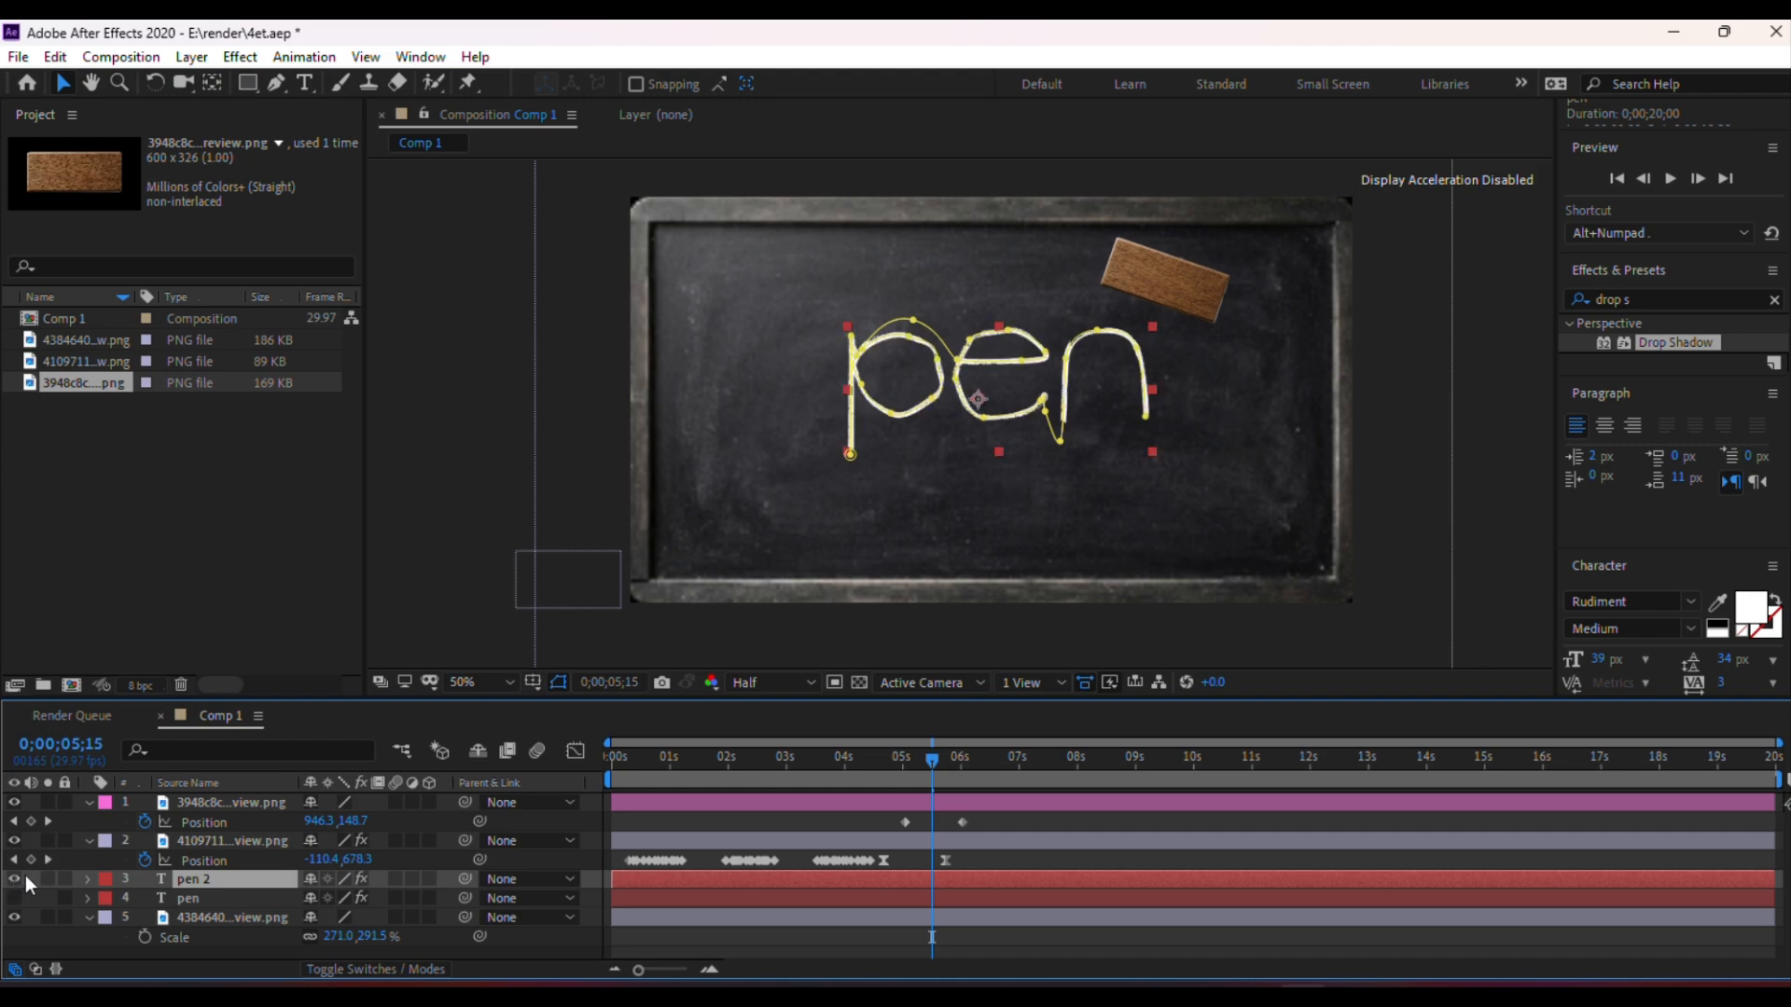
Draw a rectangular mask around the letter n on the pen 2 layer
left_click(245, 82)
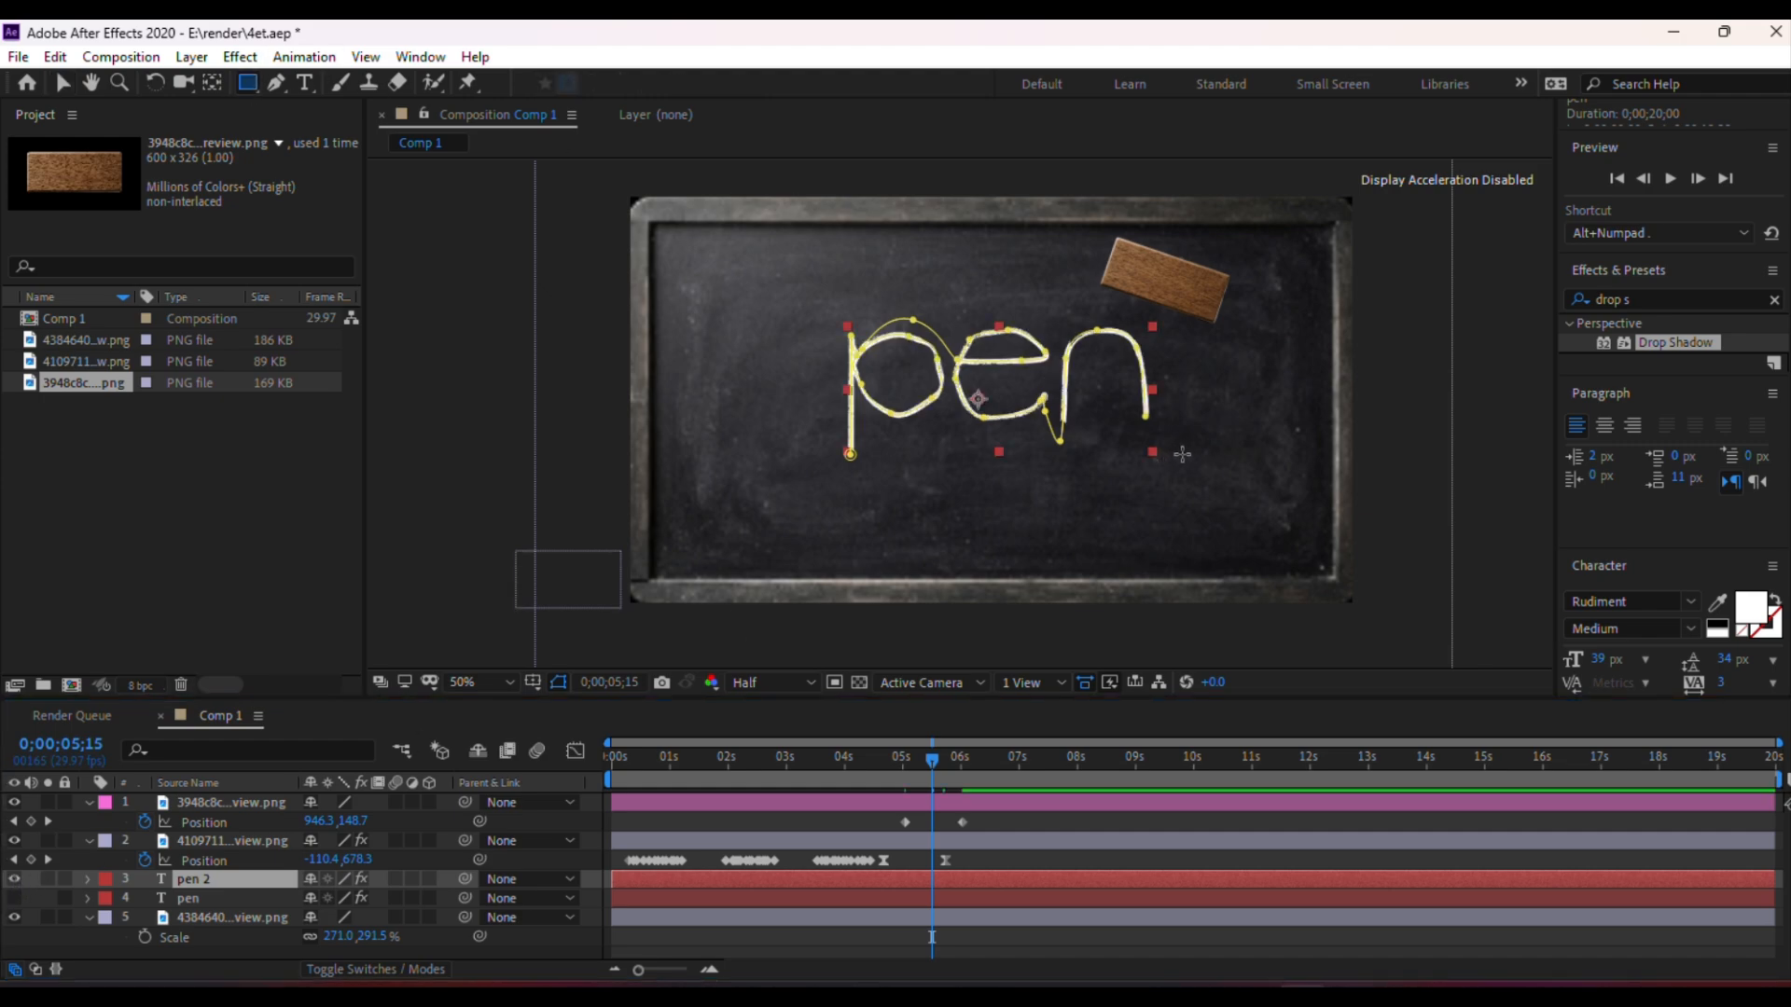
left_click_drag(1184, 444, 1050, 318)
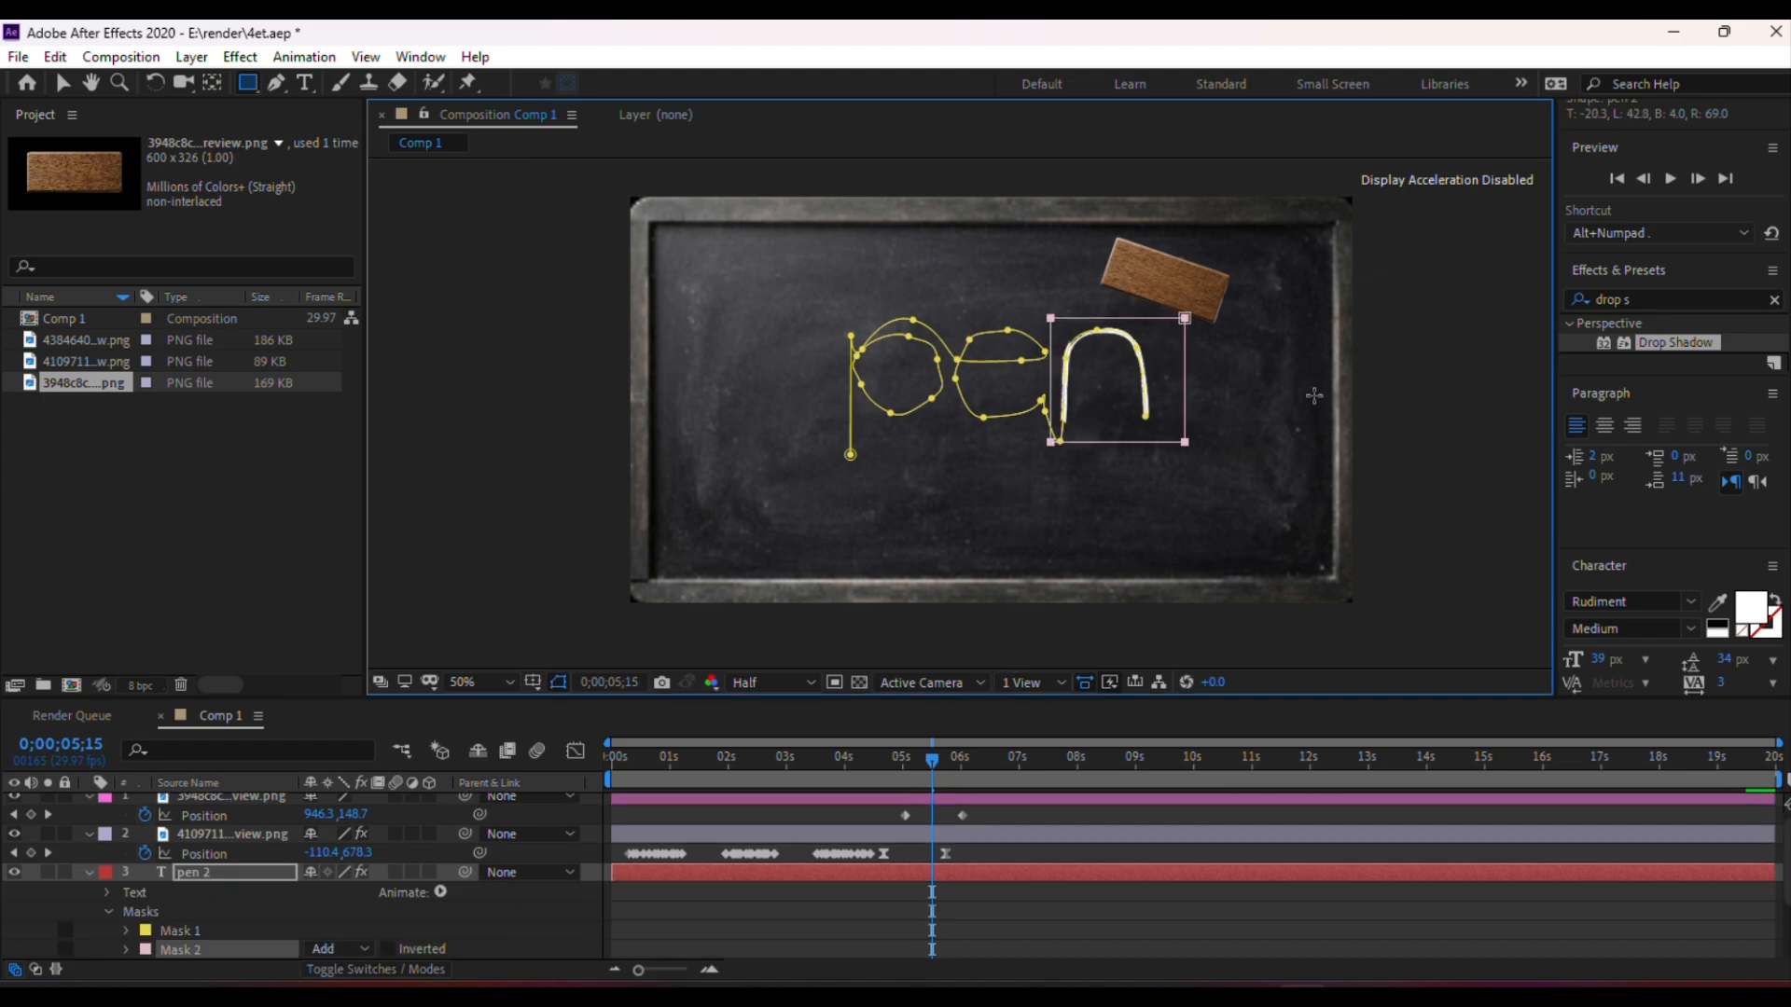
left_click(64, 82)
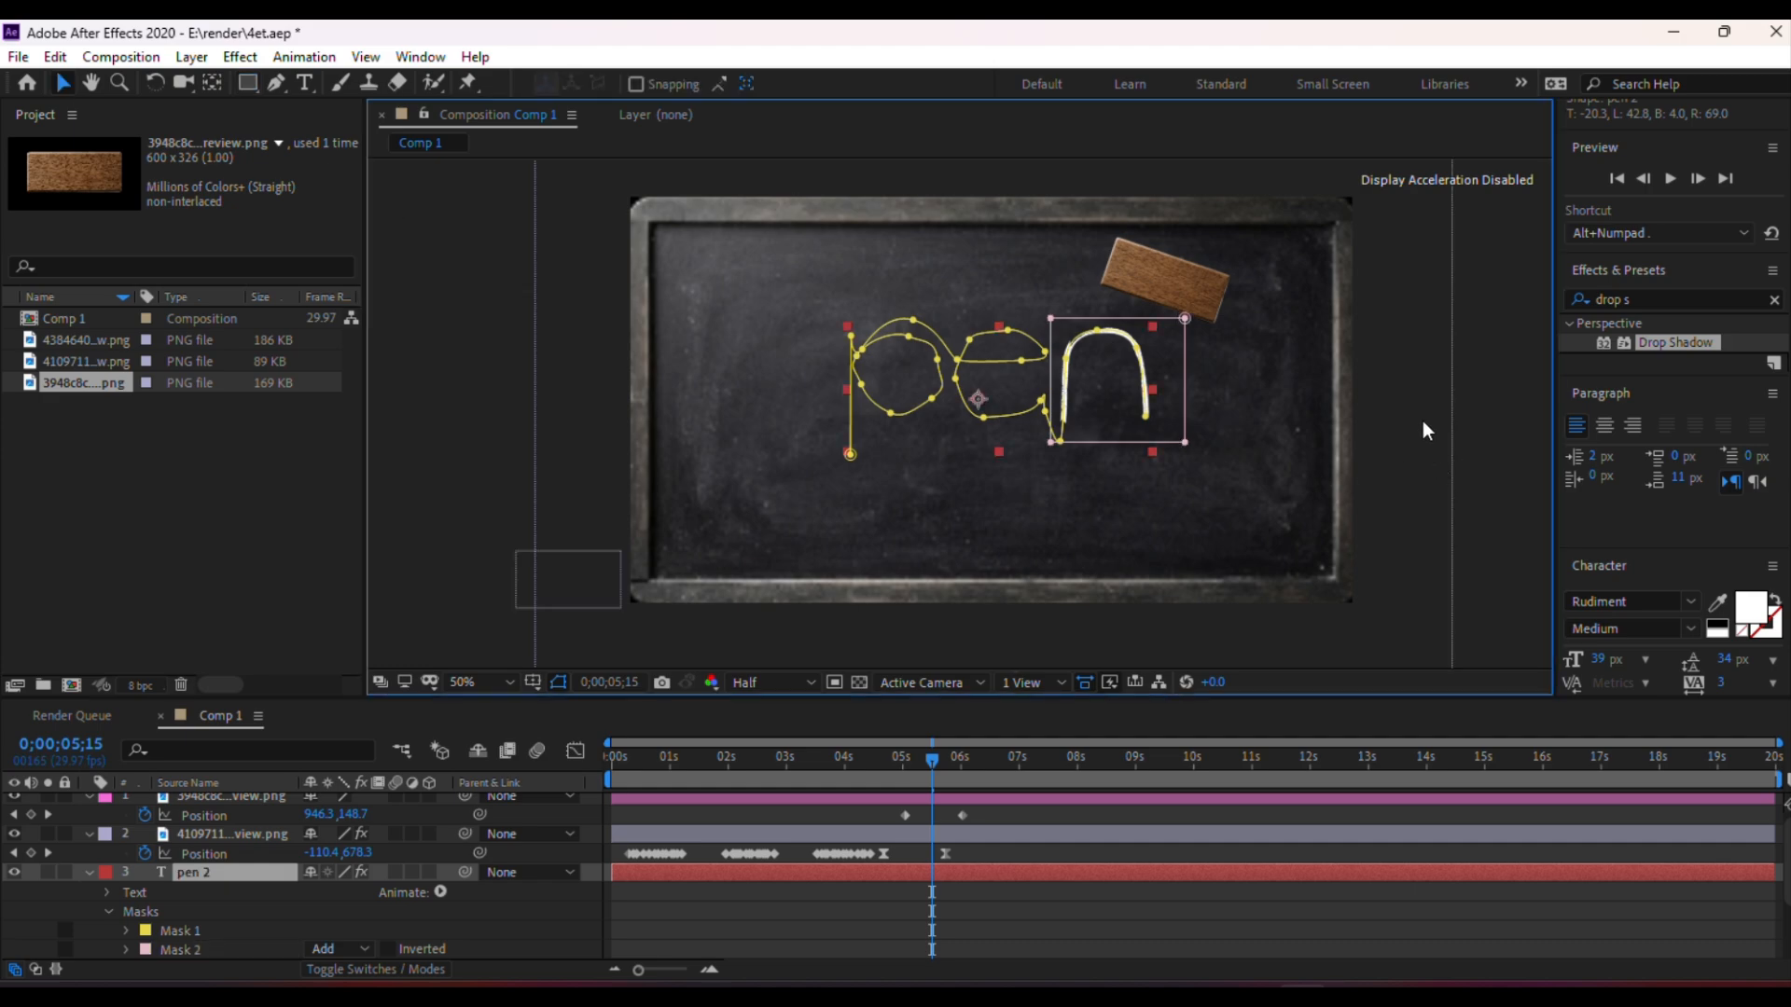
left_click(1406, 389)
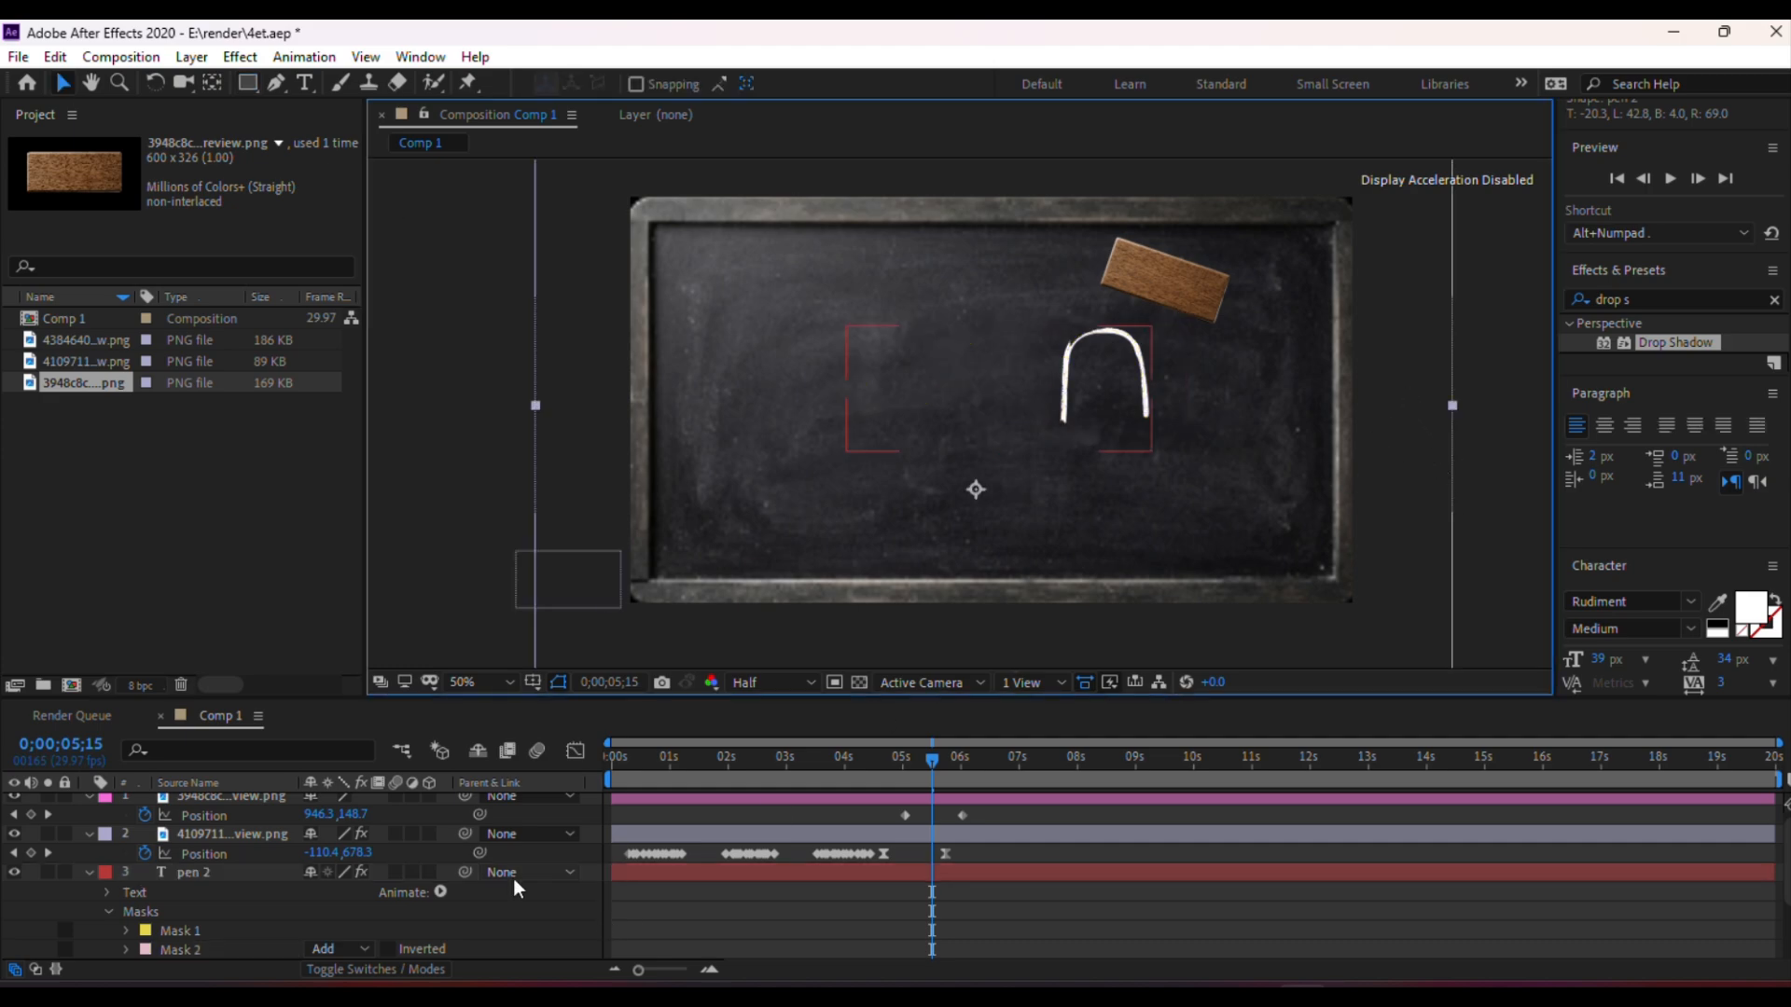
Collapse the pen 2 layer, hide it, and show the original pen layer
left_click(221, 877)
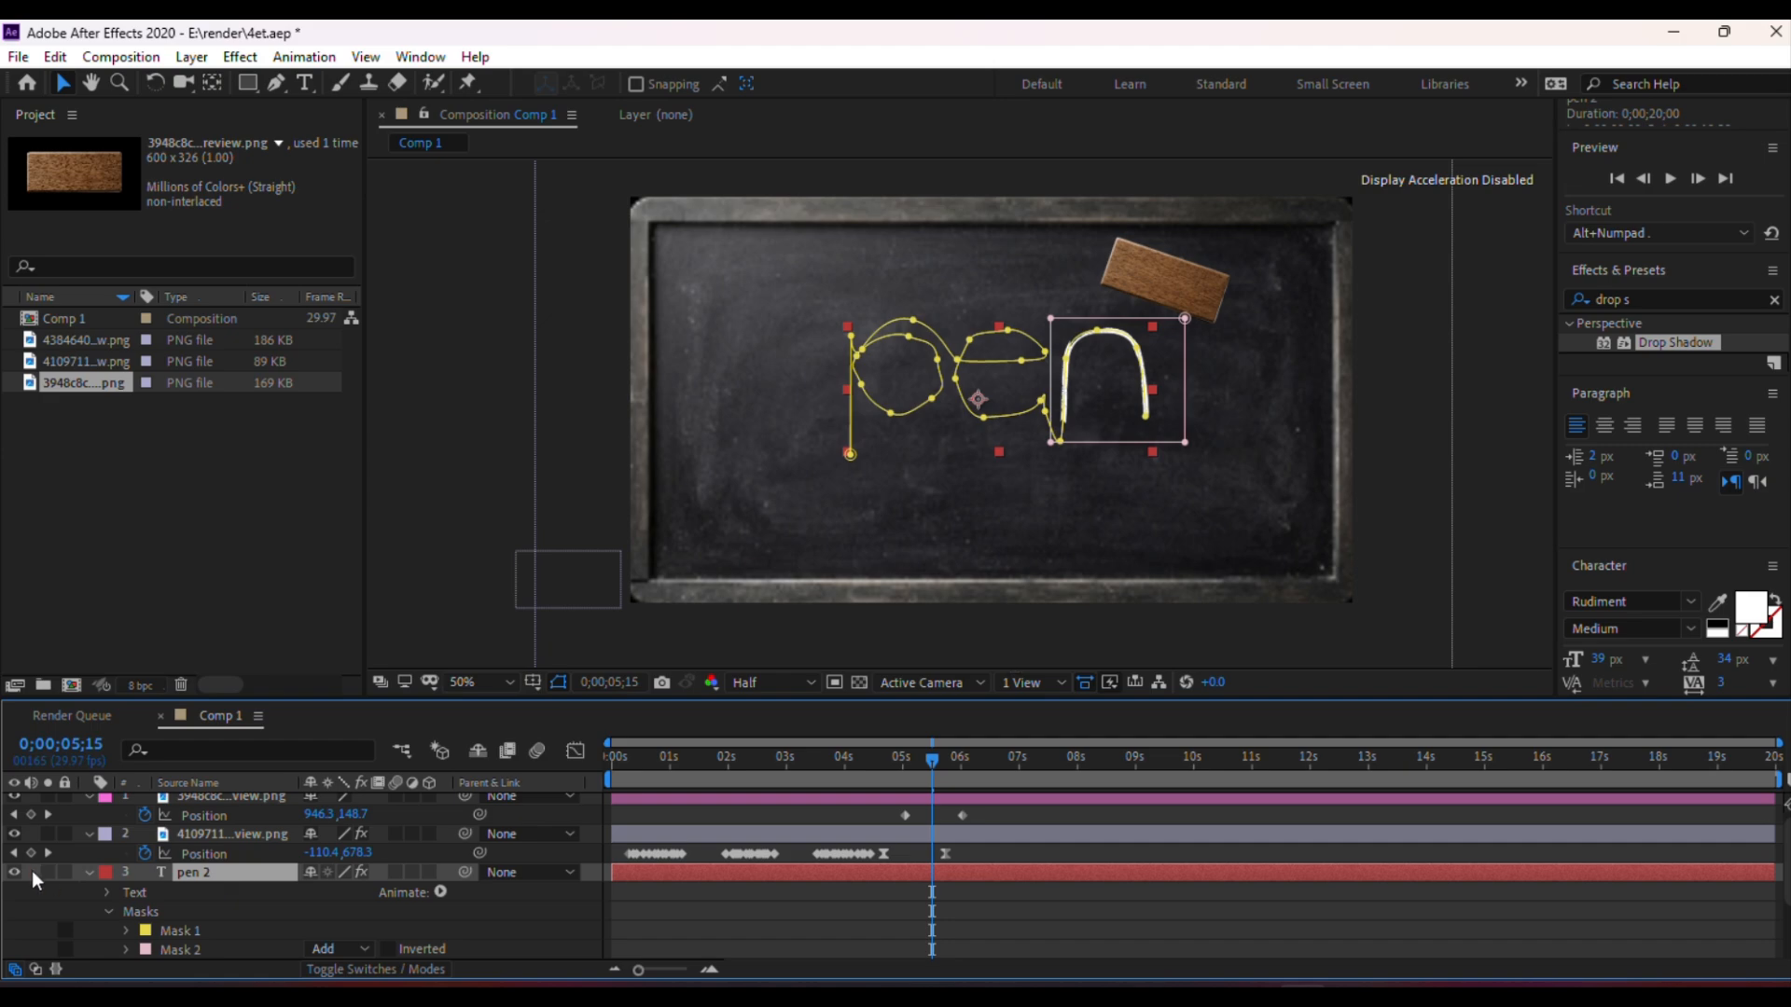
left_click(89, 874)
left_click(191, 894)
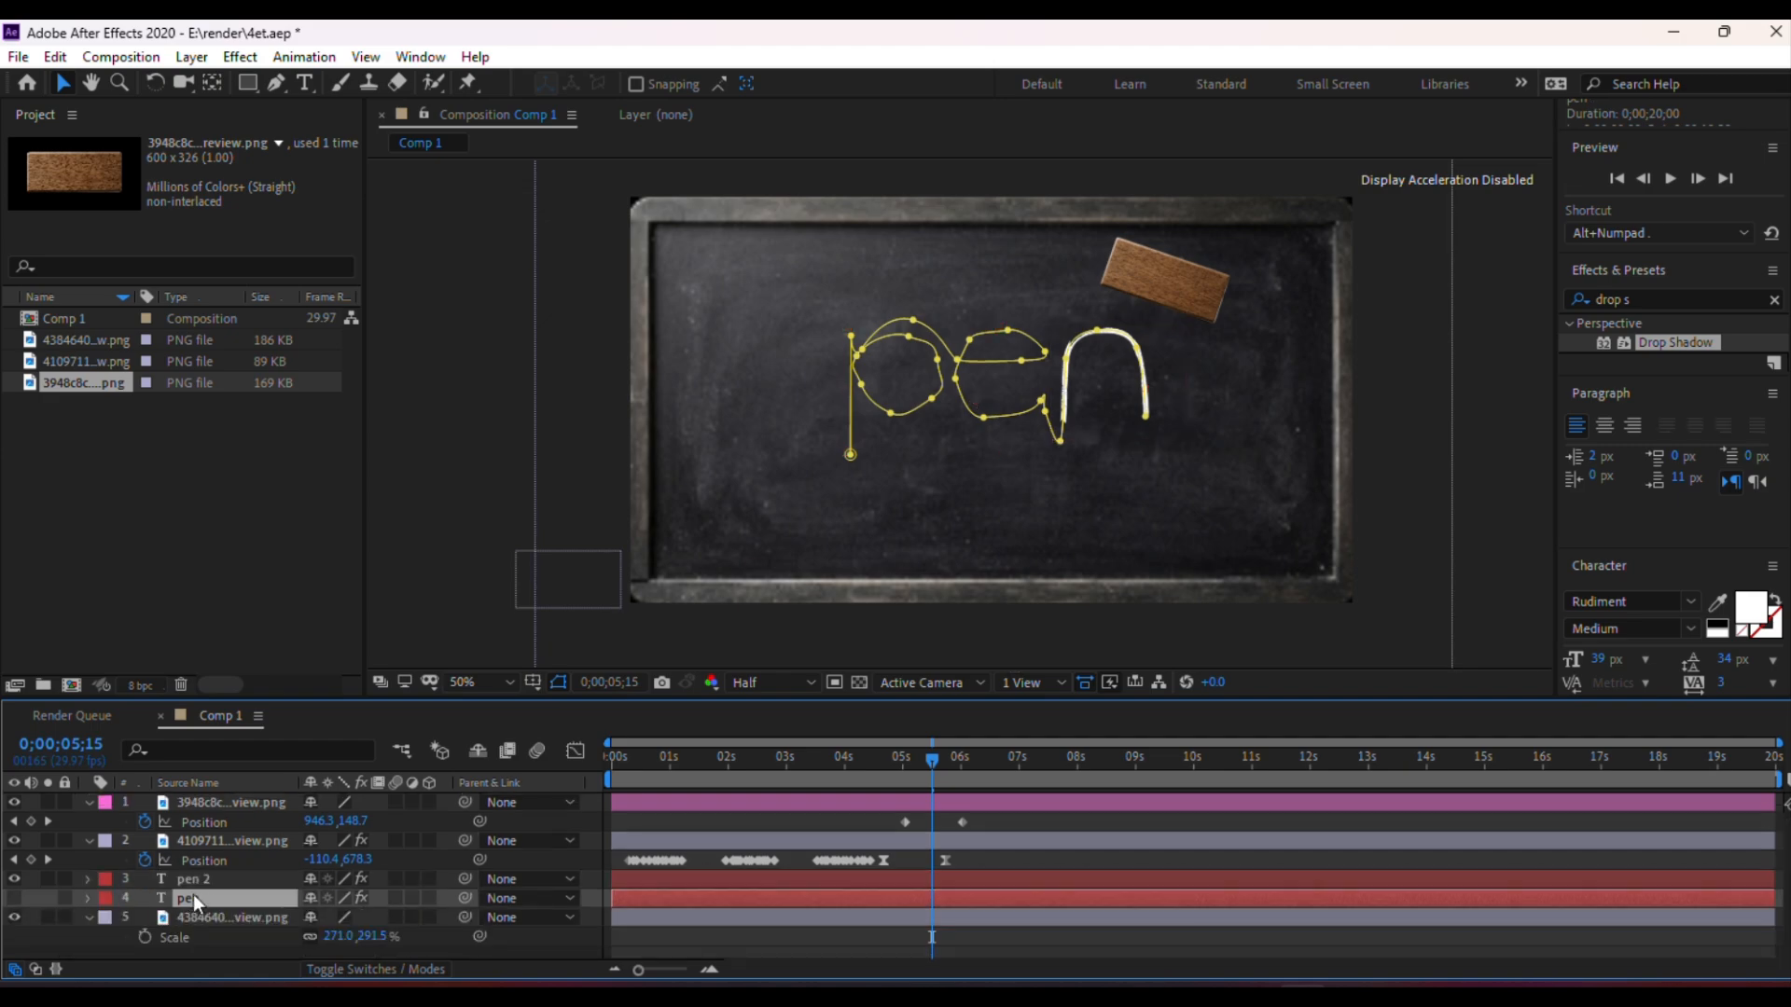
left_click(159, 872)
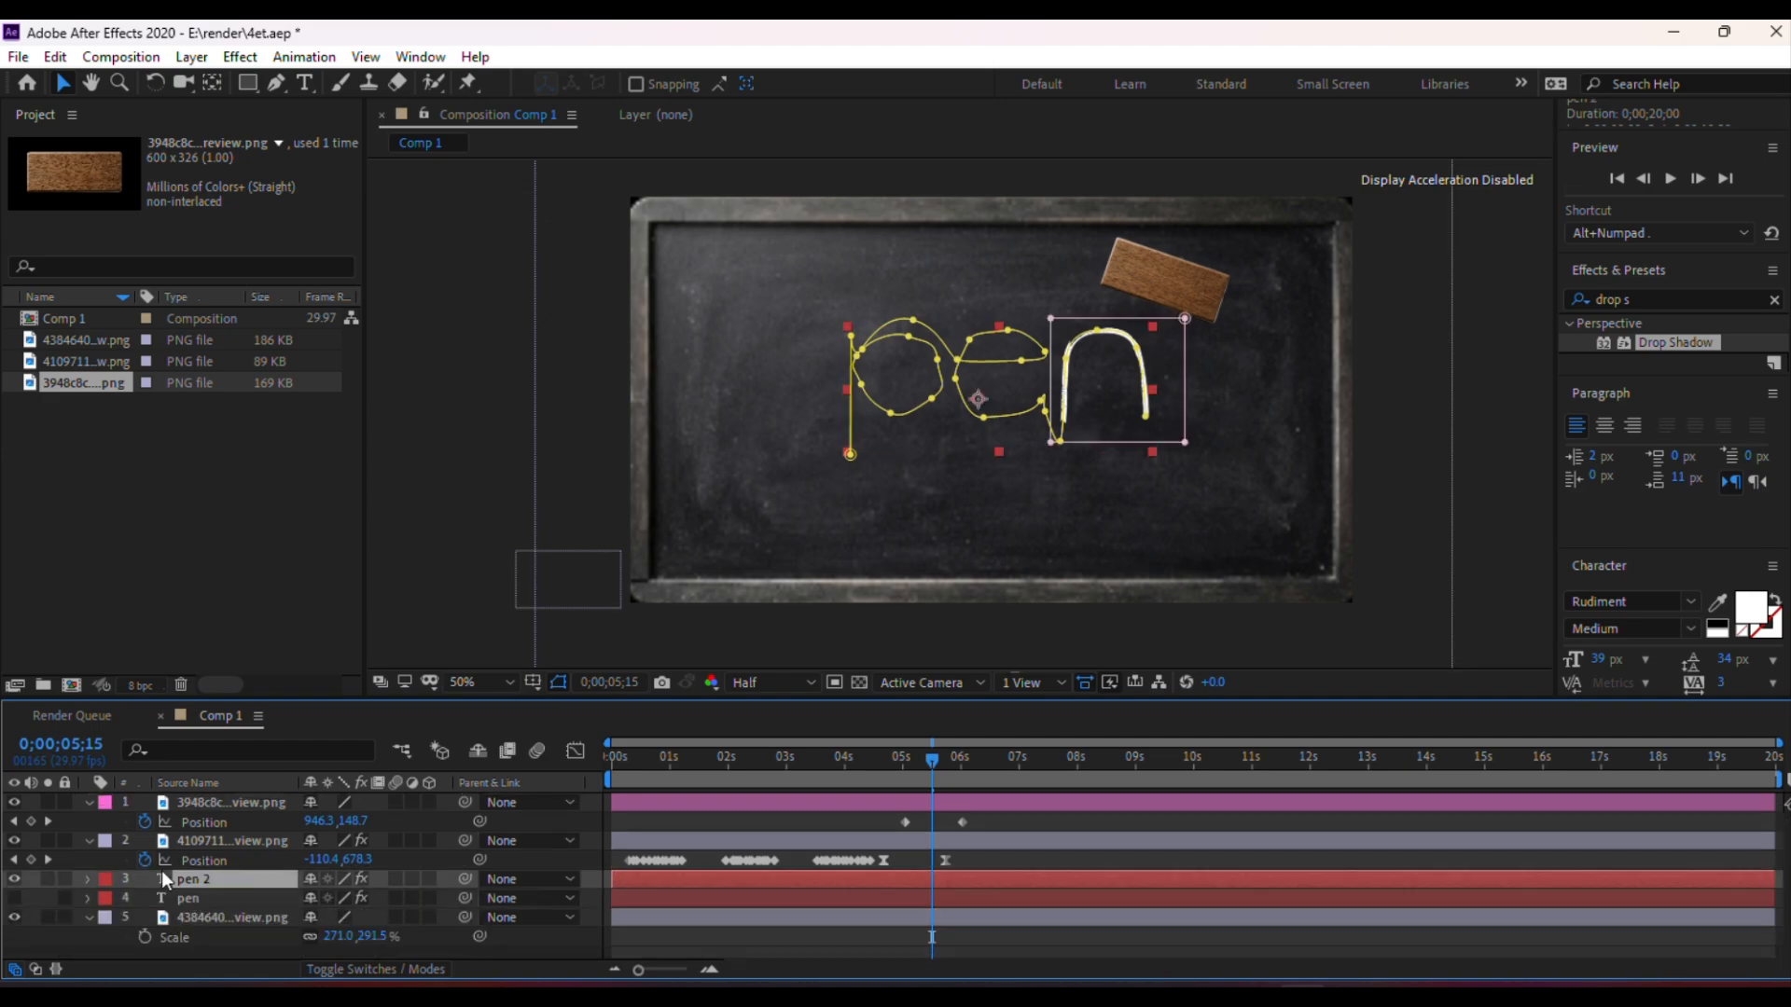
left_click(13, 880)
left_click(189, 895)
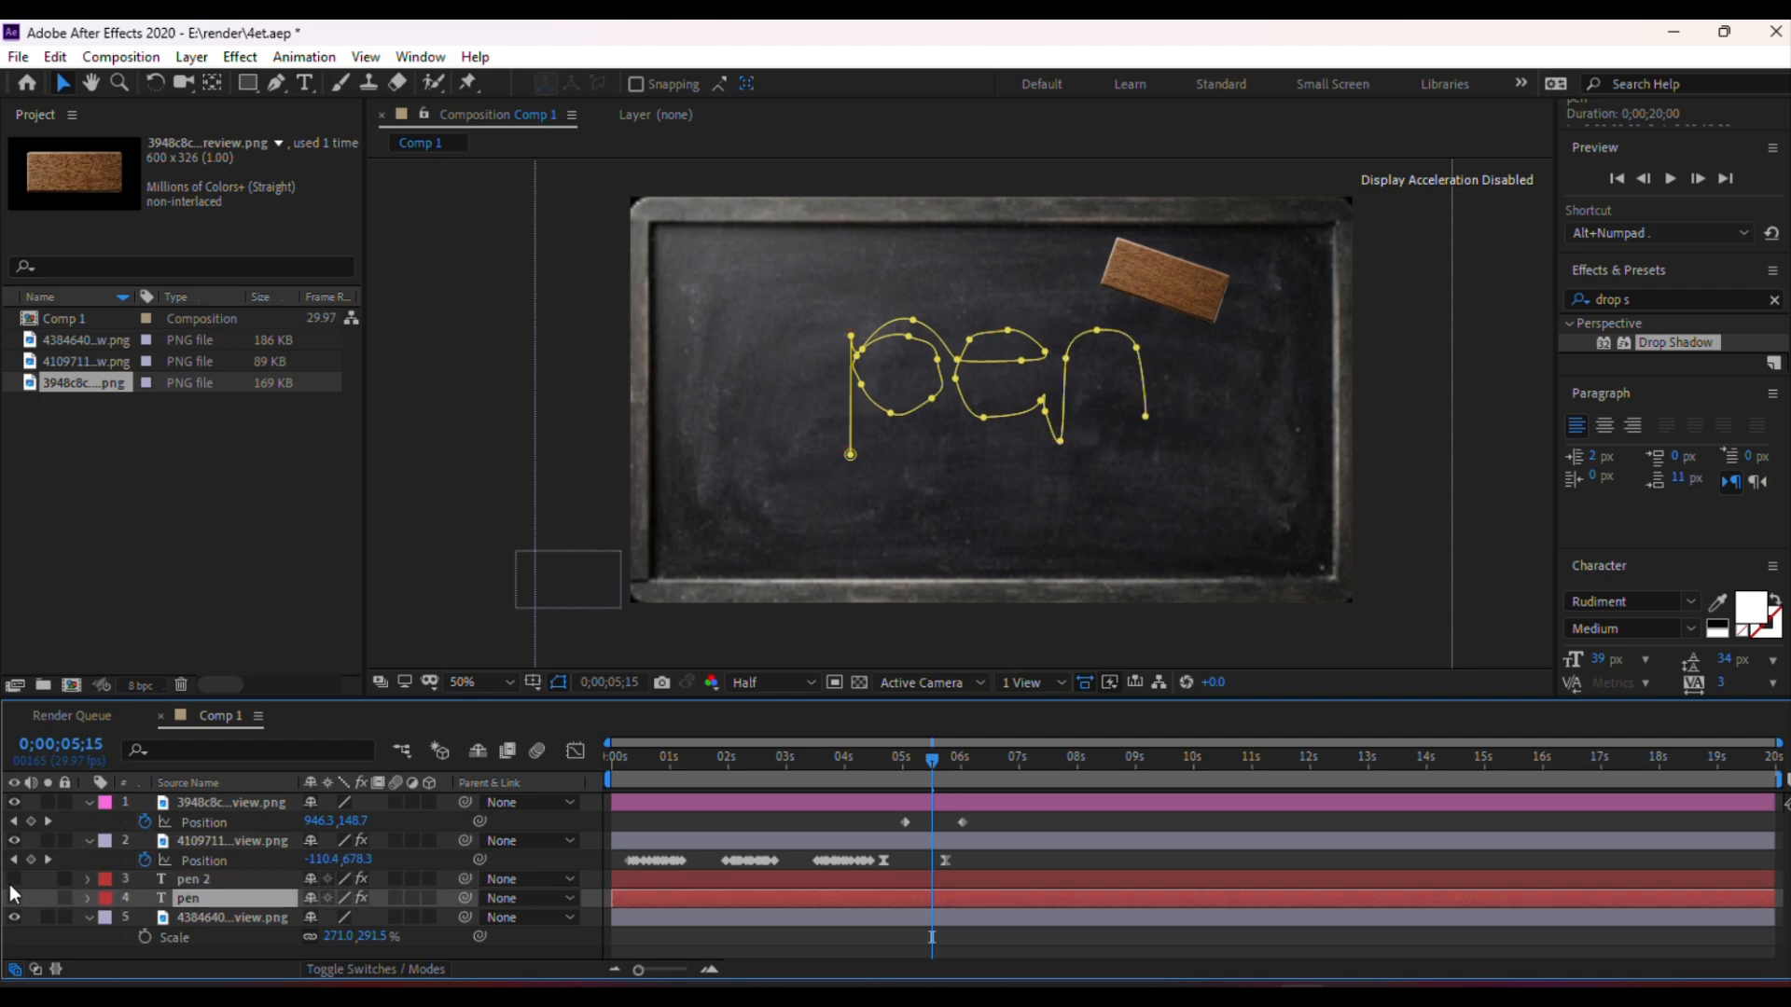
left_click(14, 897)
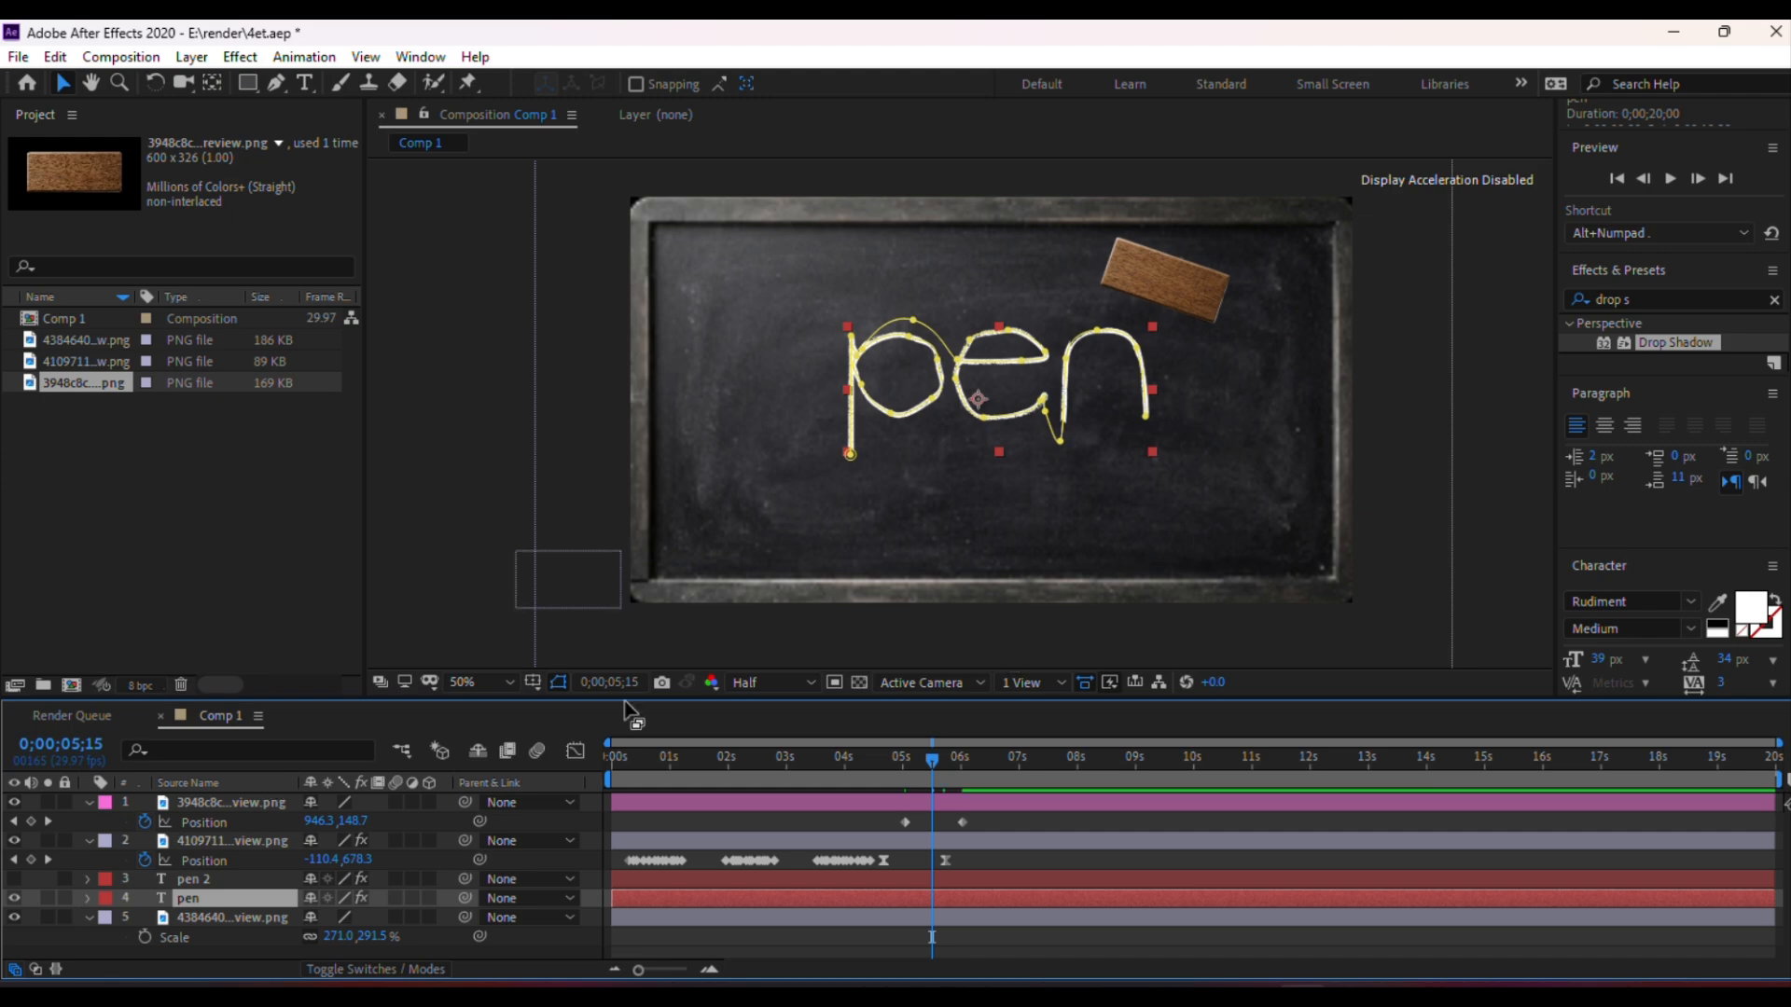
Draw a rectangular mask around the letters p and e on the original pen layer
left_click(252, 82)
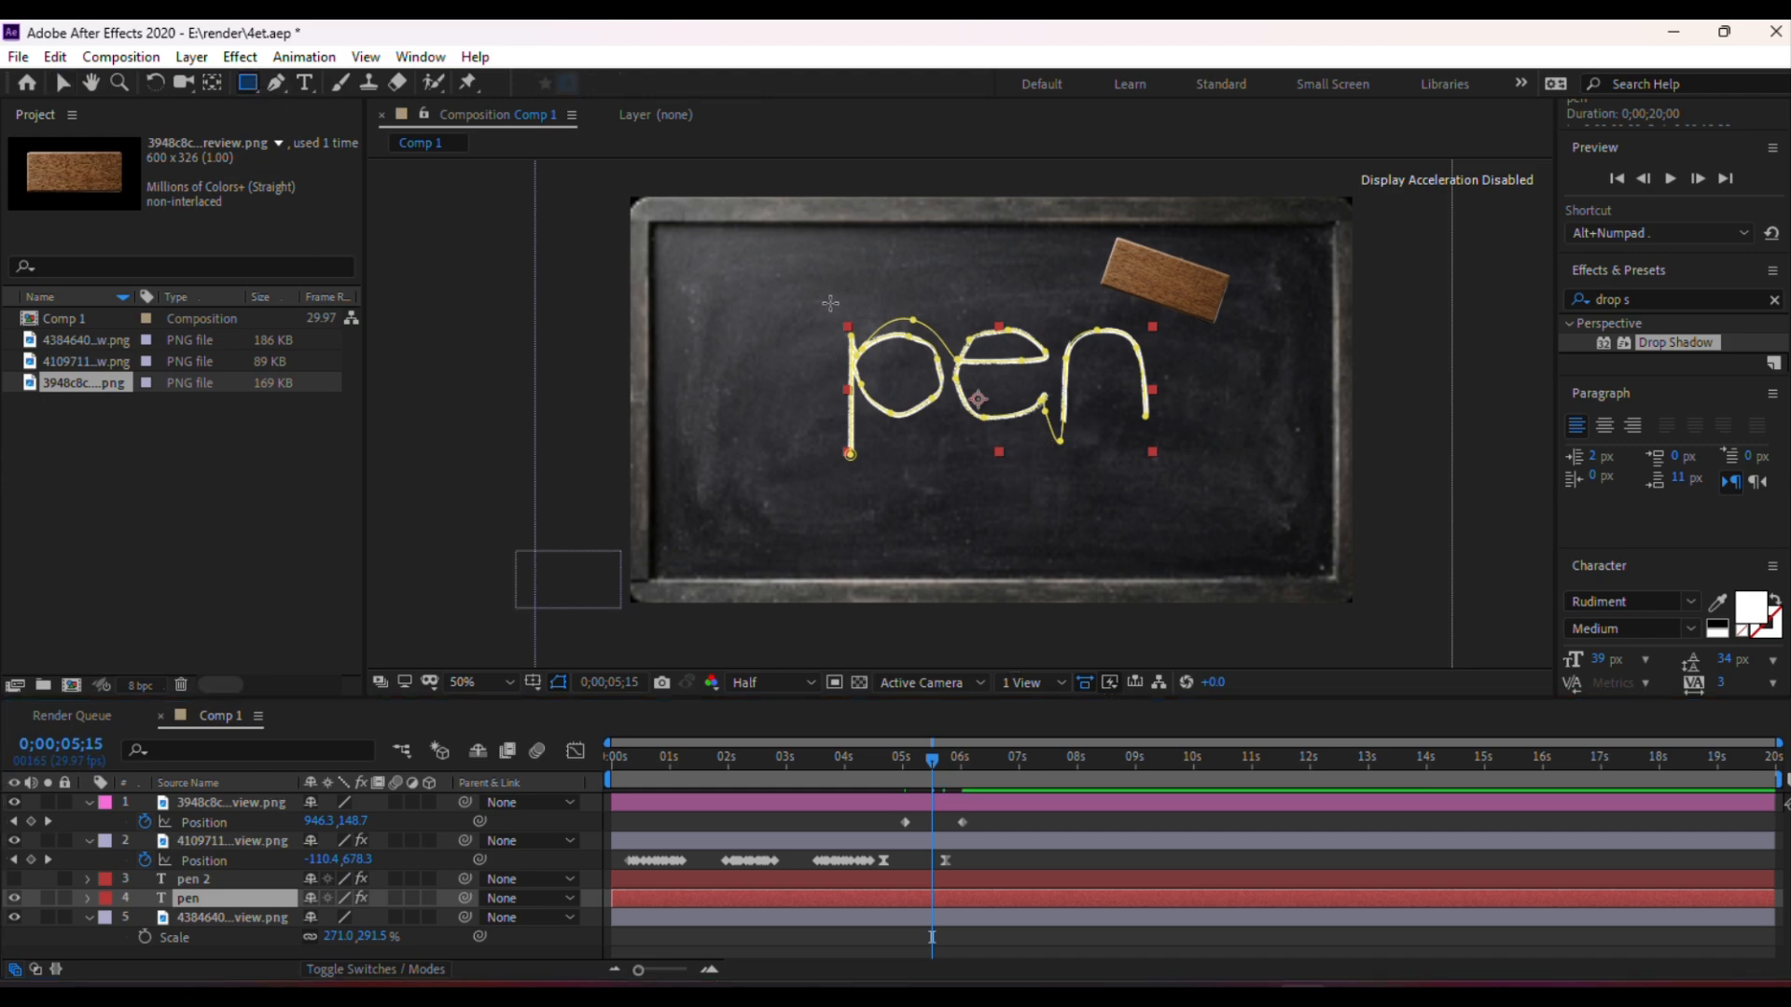
left_click_drag(829, 302, 1053, 508)
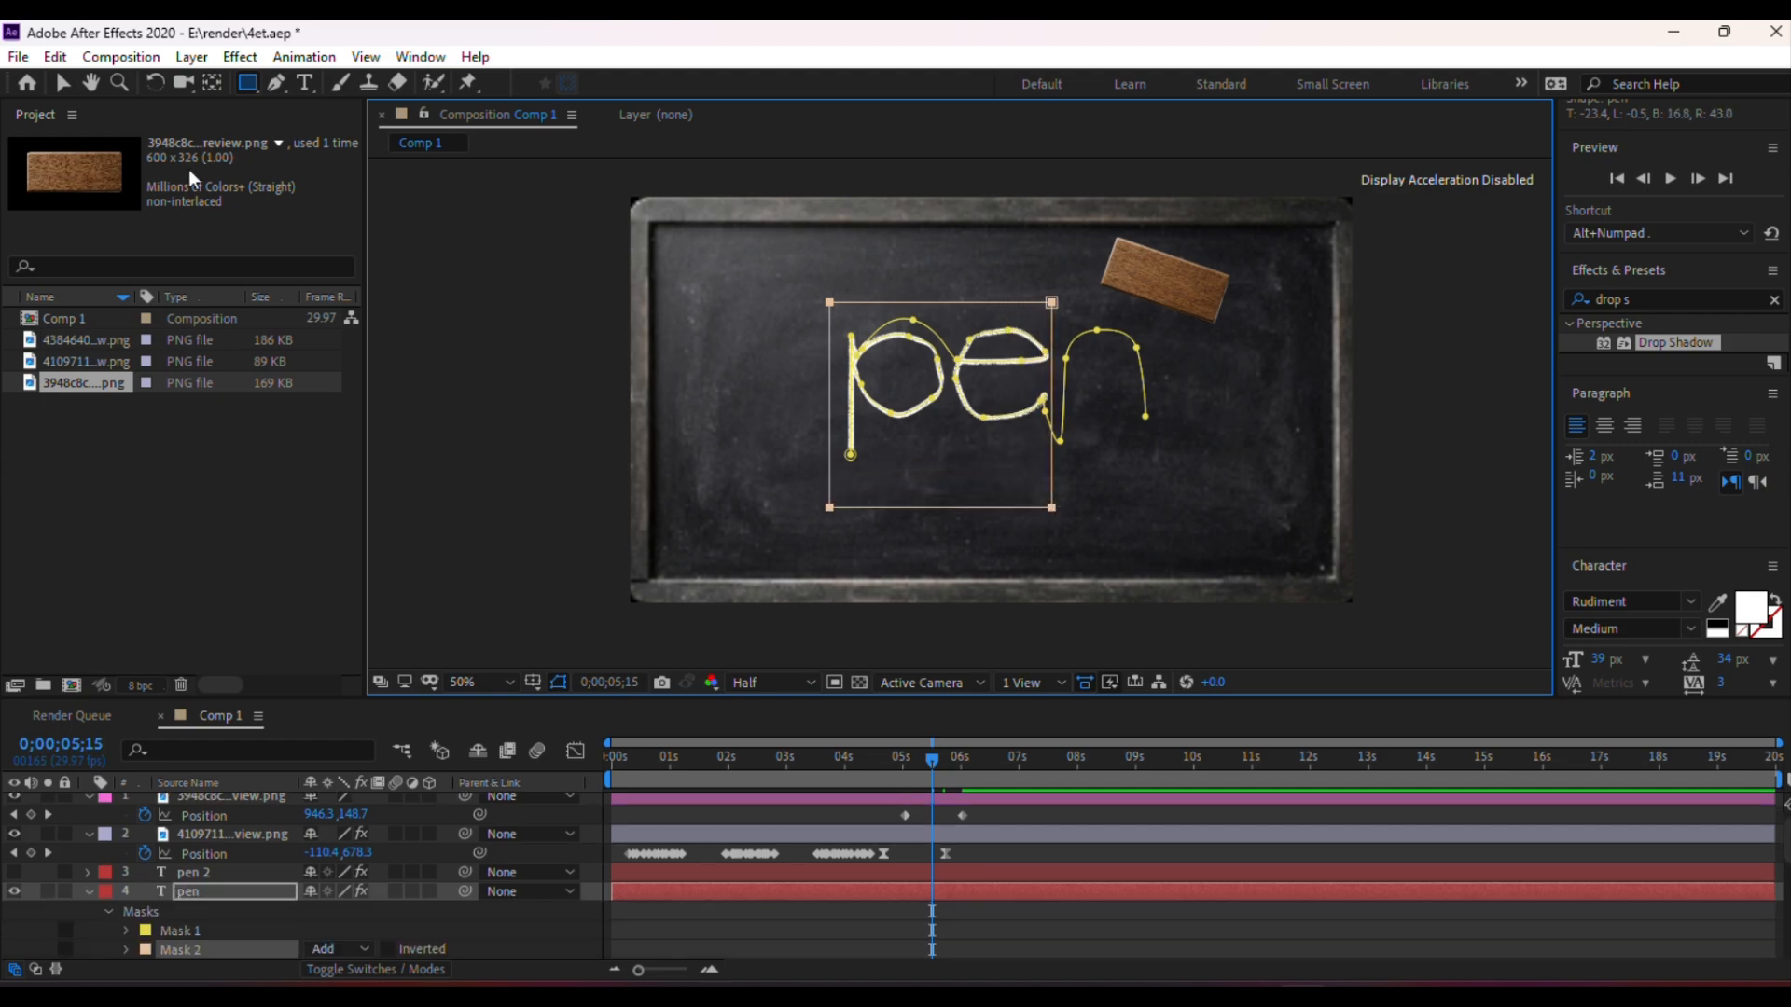
left_click(64, 80)
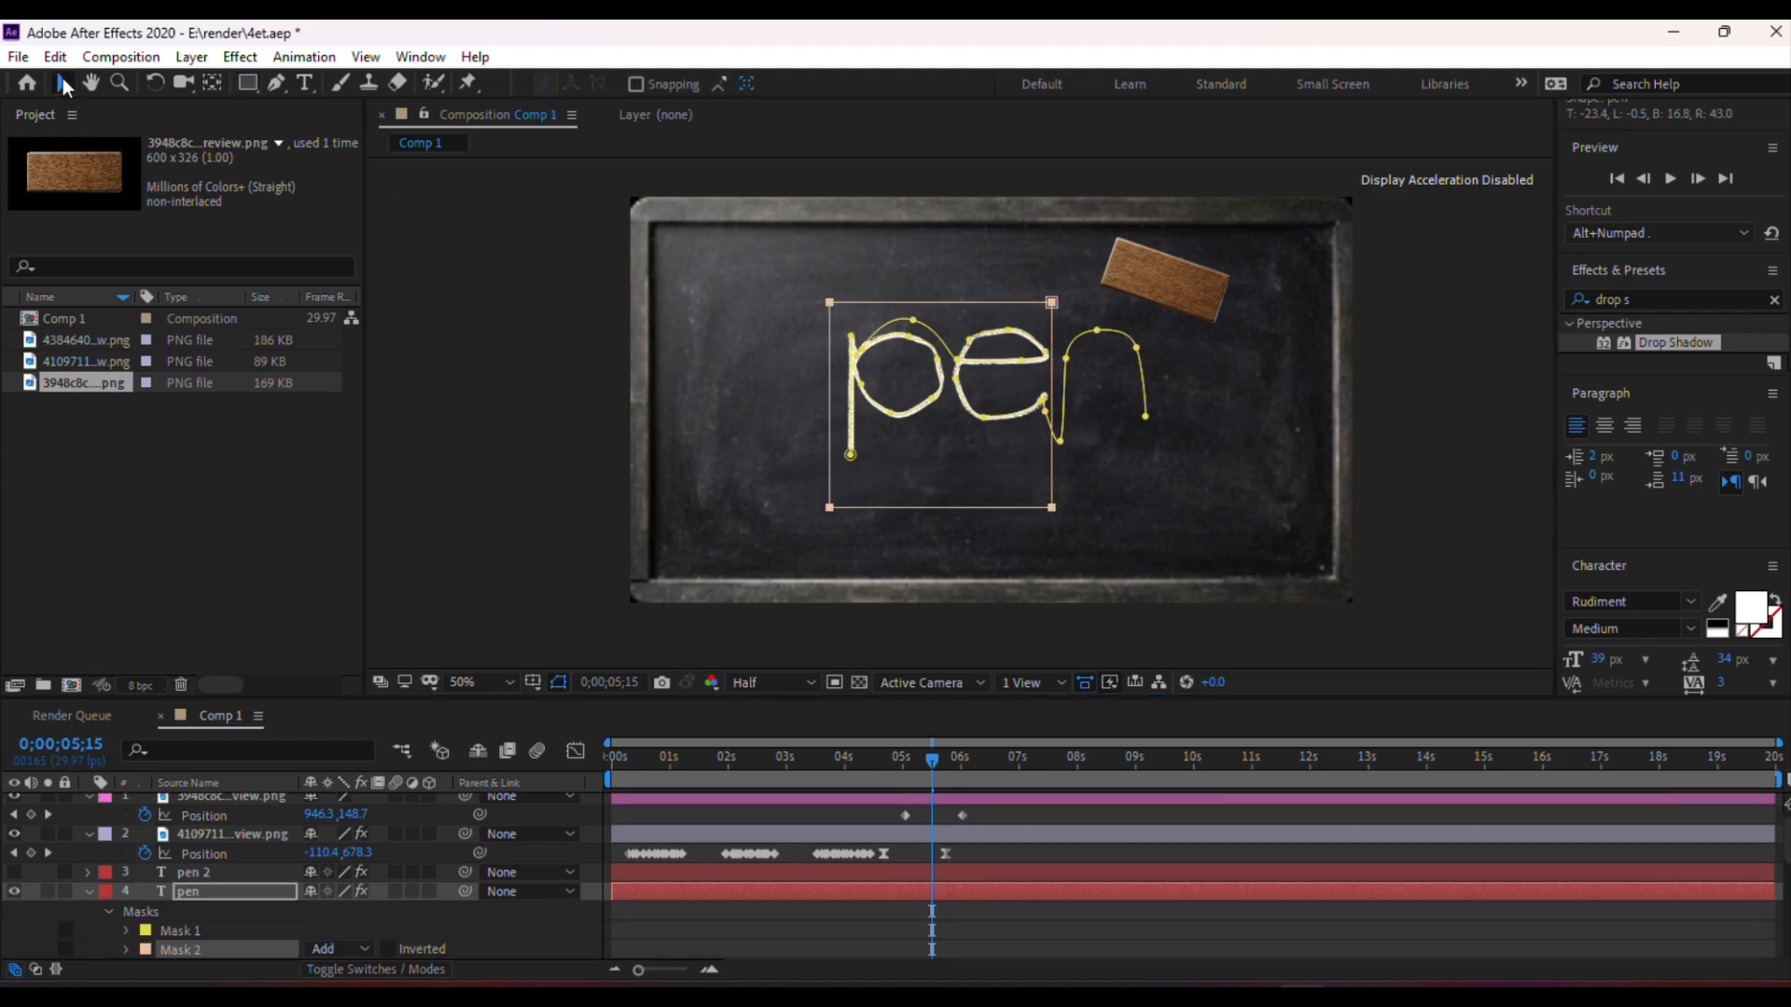
left_click(1407, 421)
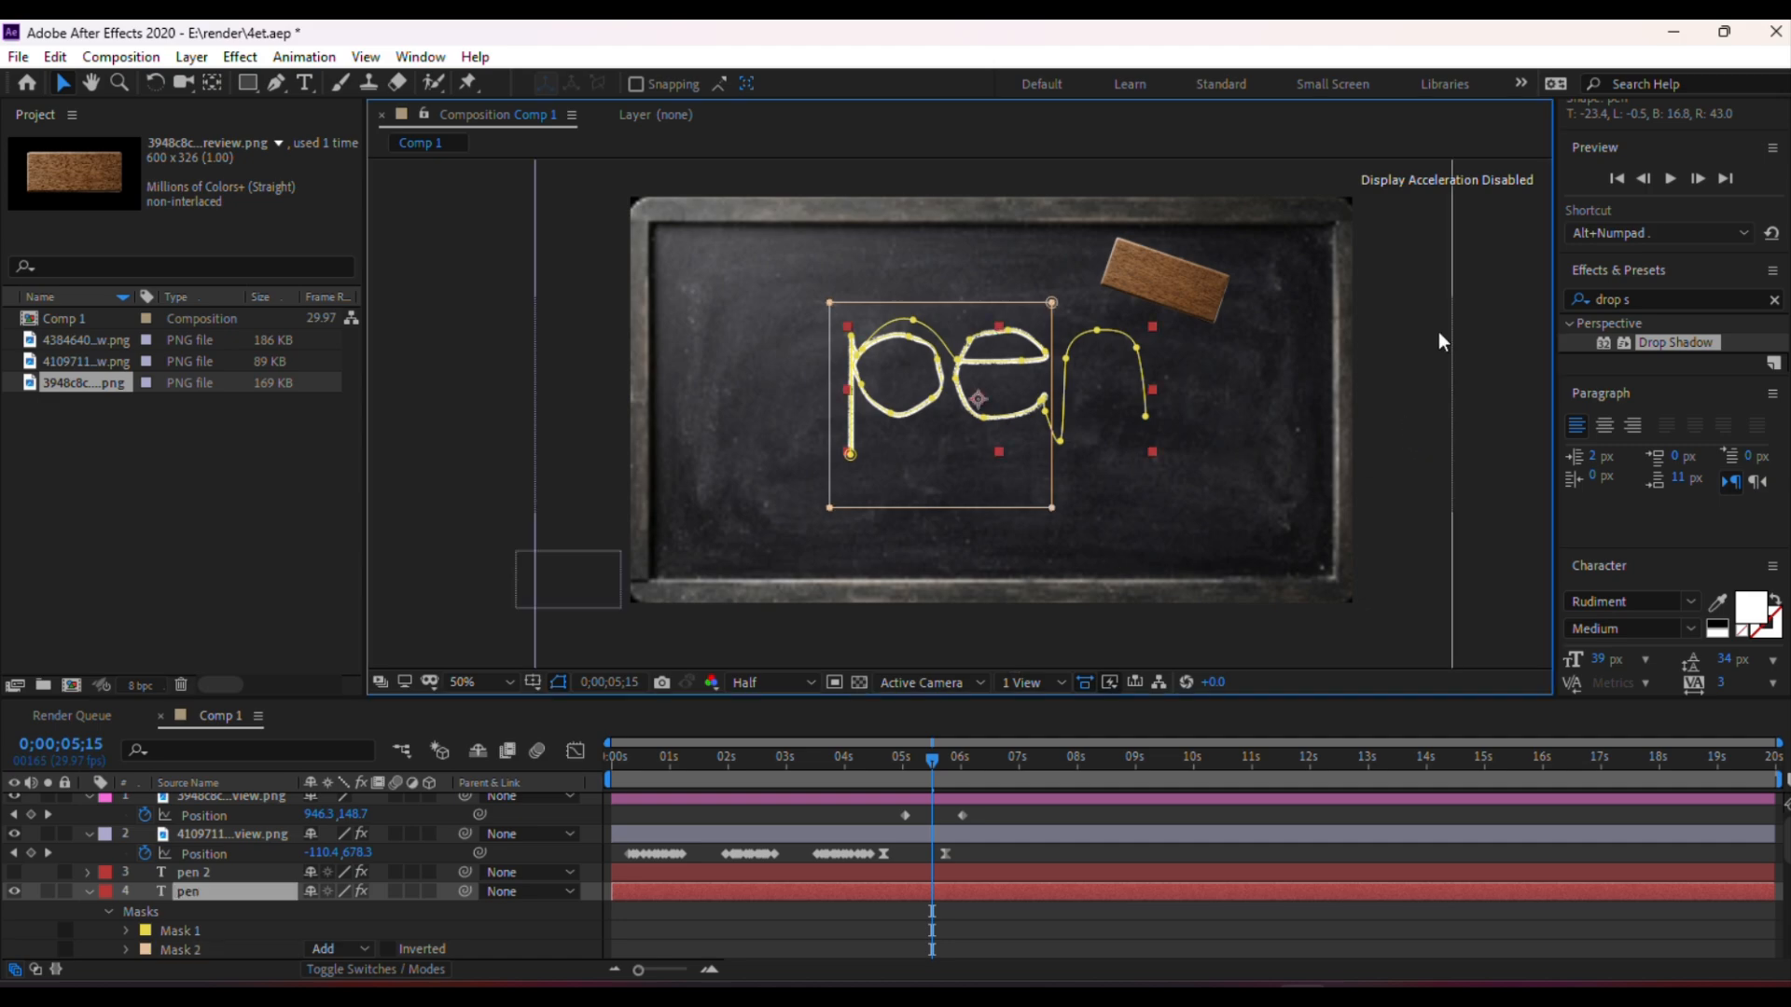
left_click(1368, 385)
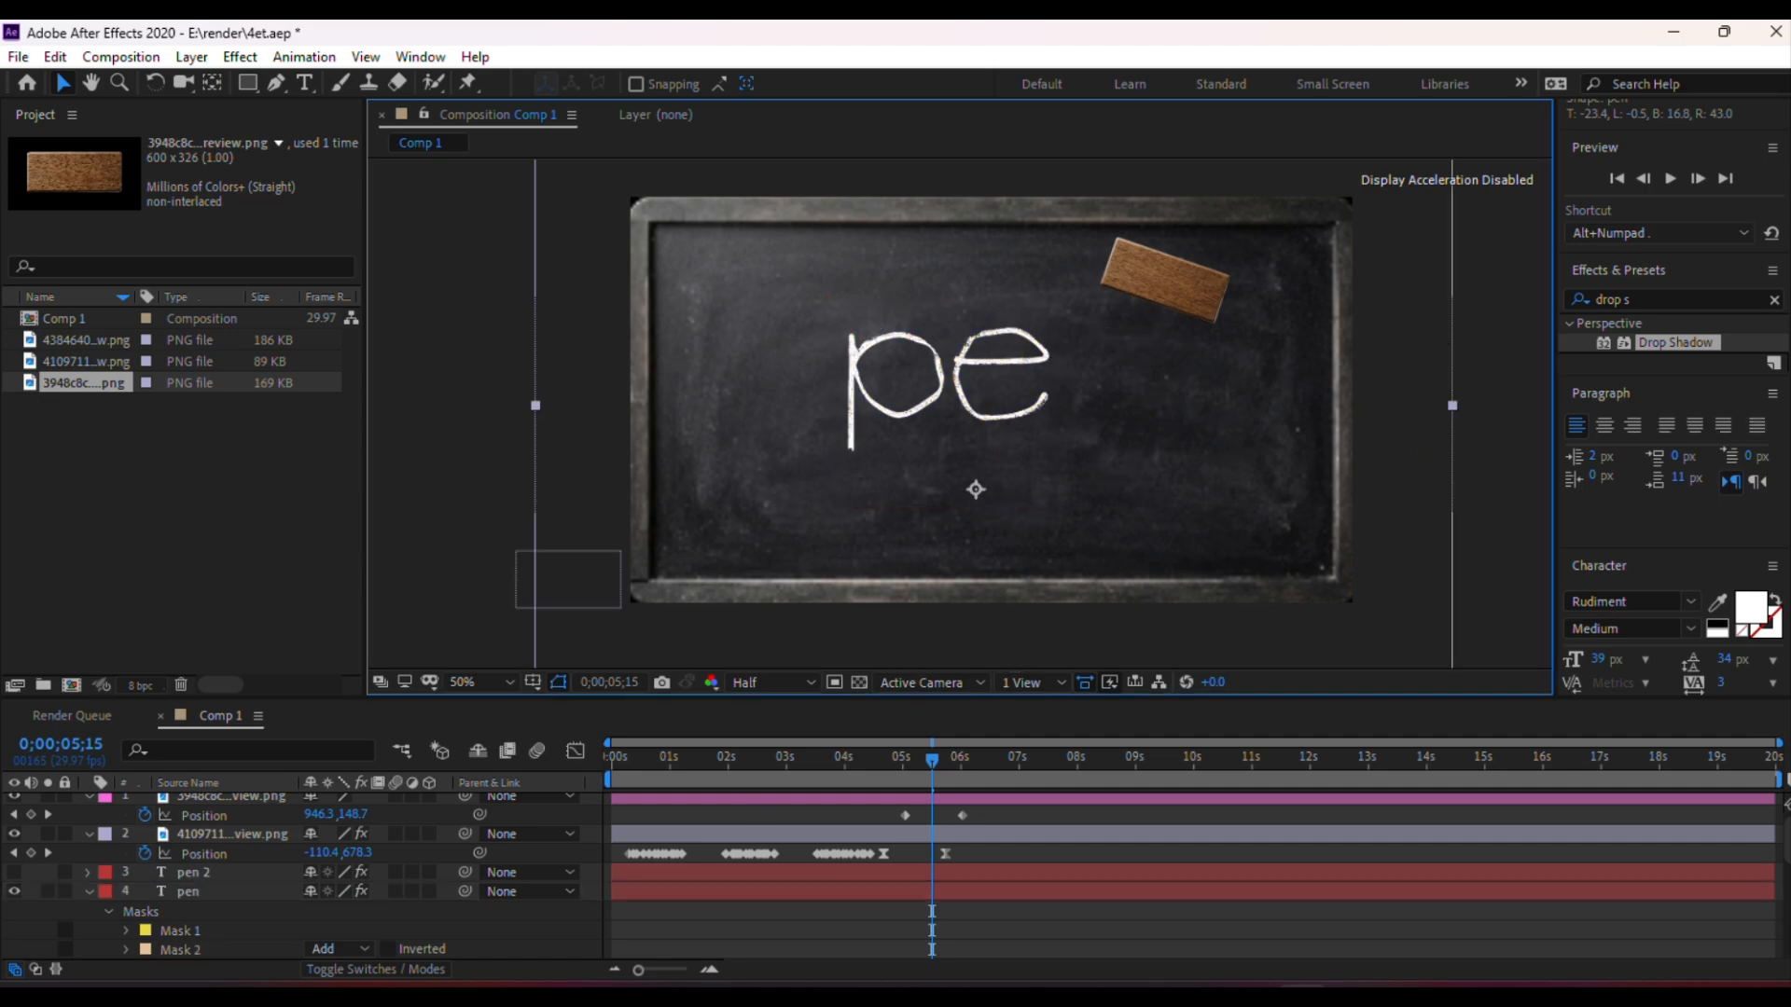
Show pen 2 instead of pen and set a 100% Opacity keyframe on pen 2 at 0;00;05;18
left_click(14, 872)
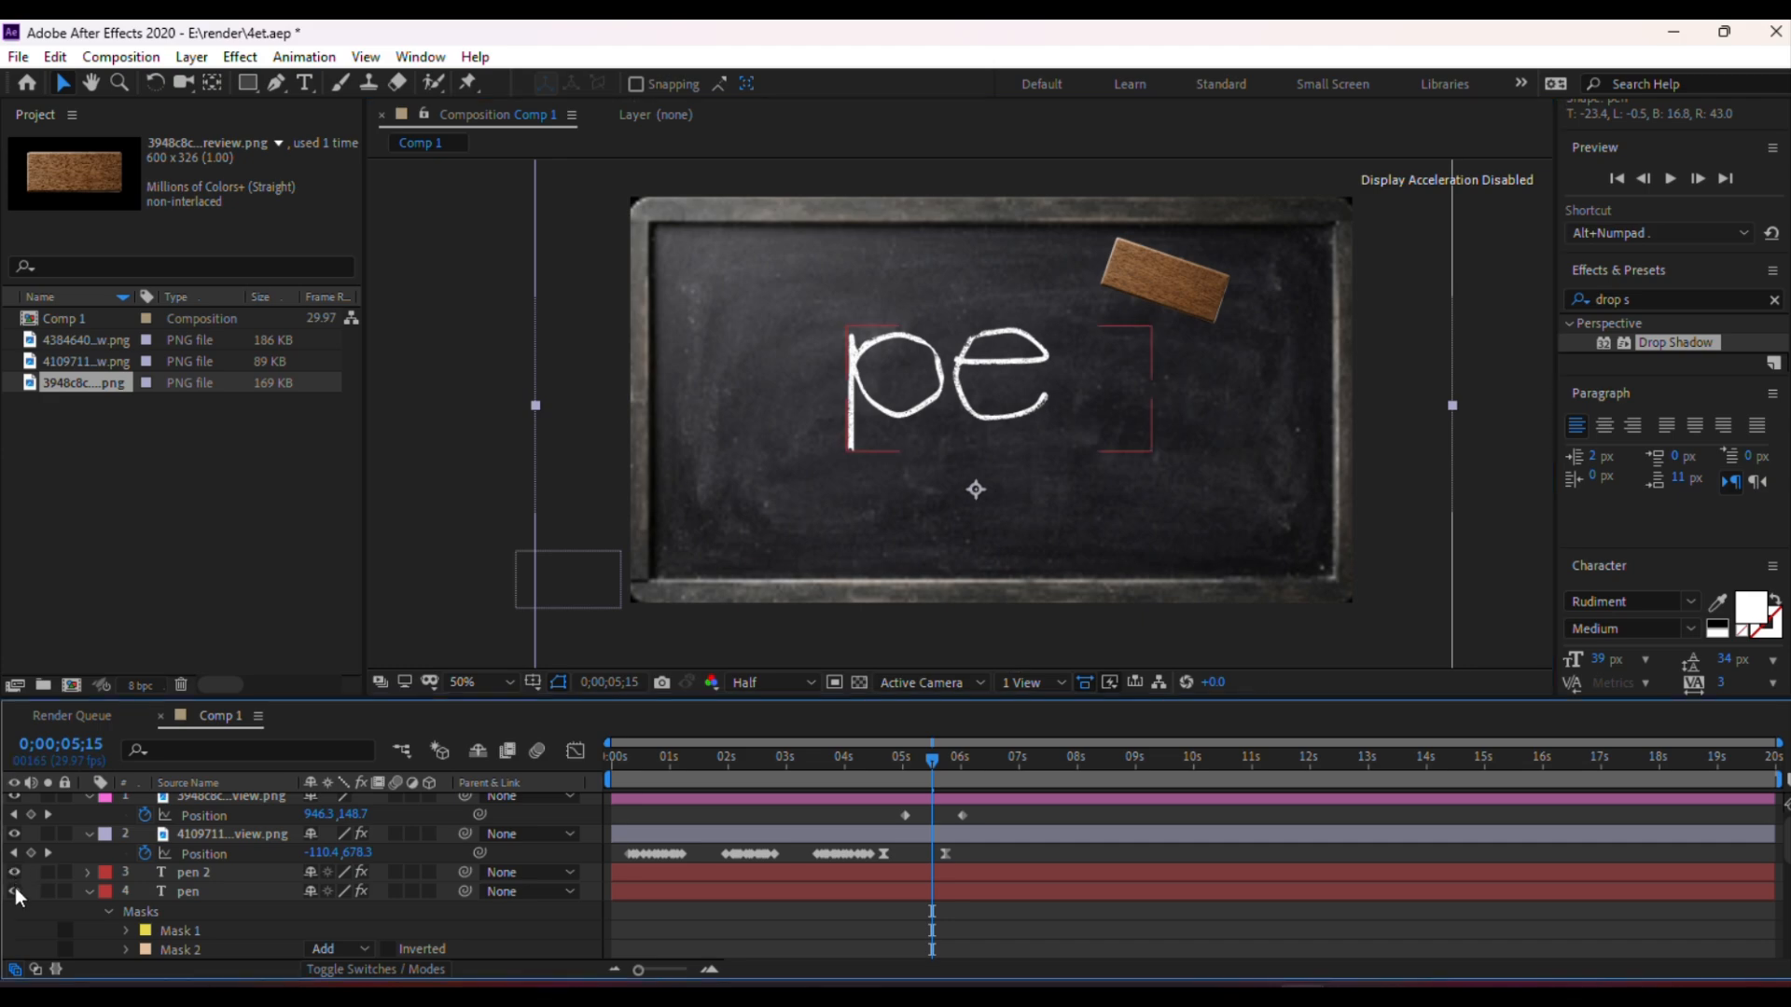
left_click(14, 892)
left_click(180, 870)
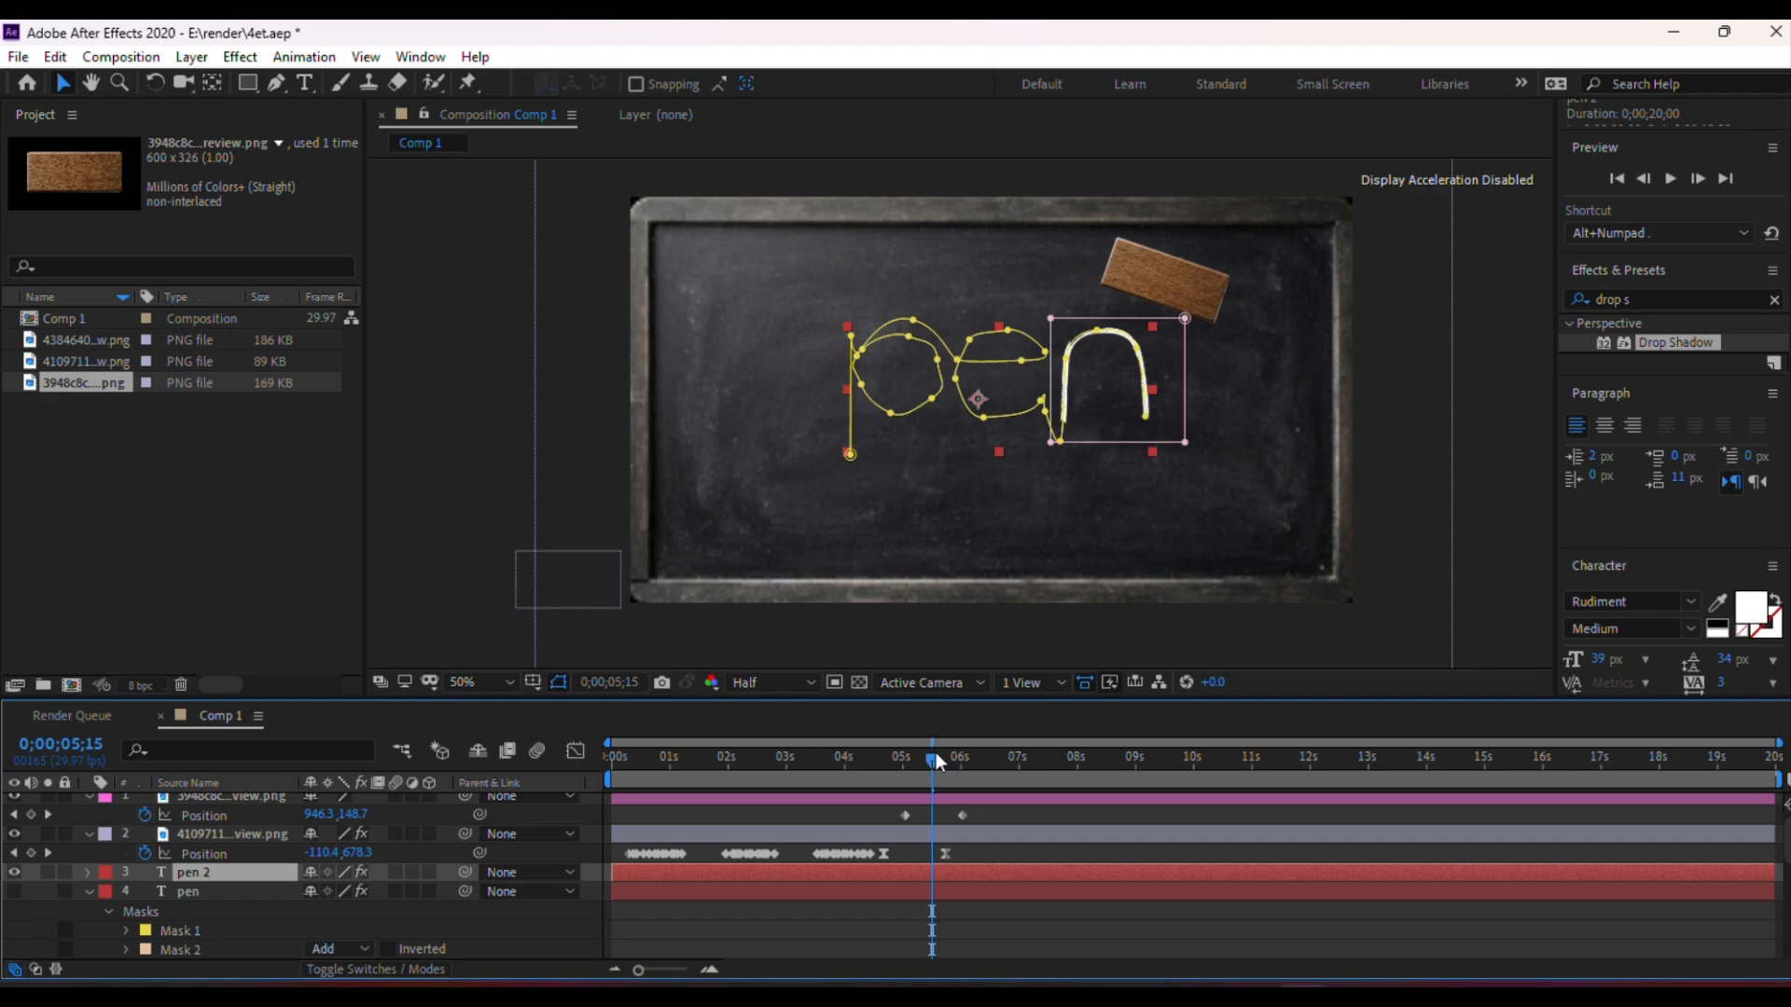
left_click_drag(937, 752, 937, 758)
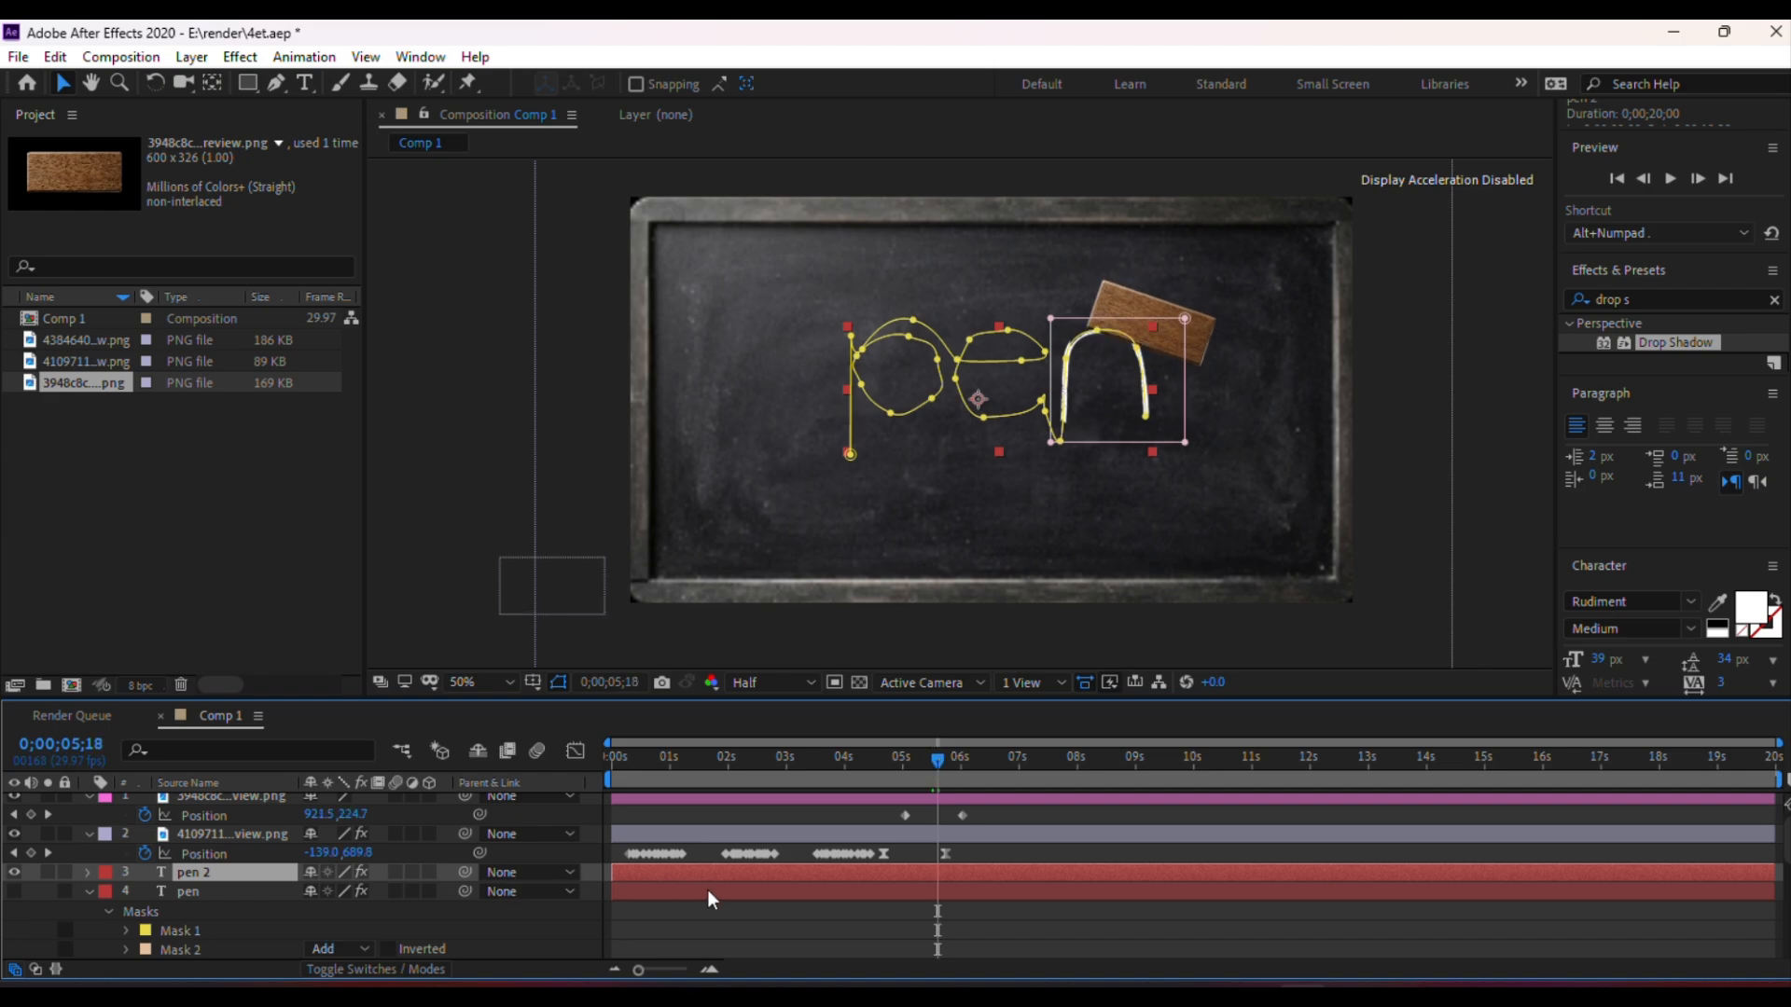
key("t")
left_click(144, 892)
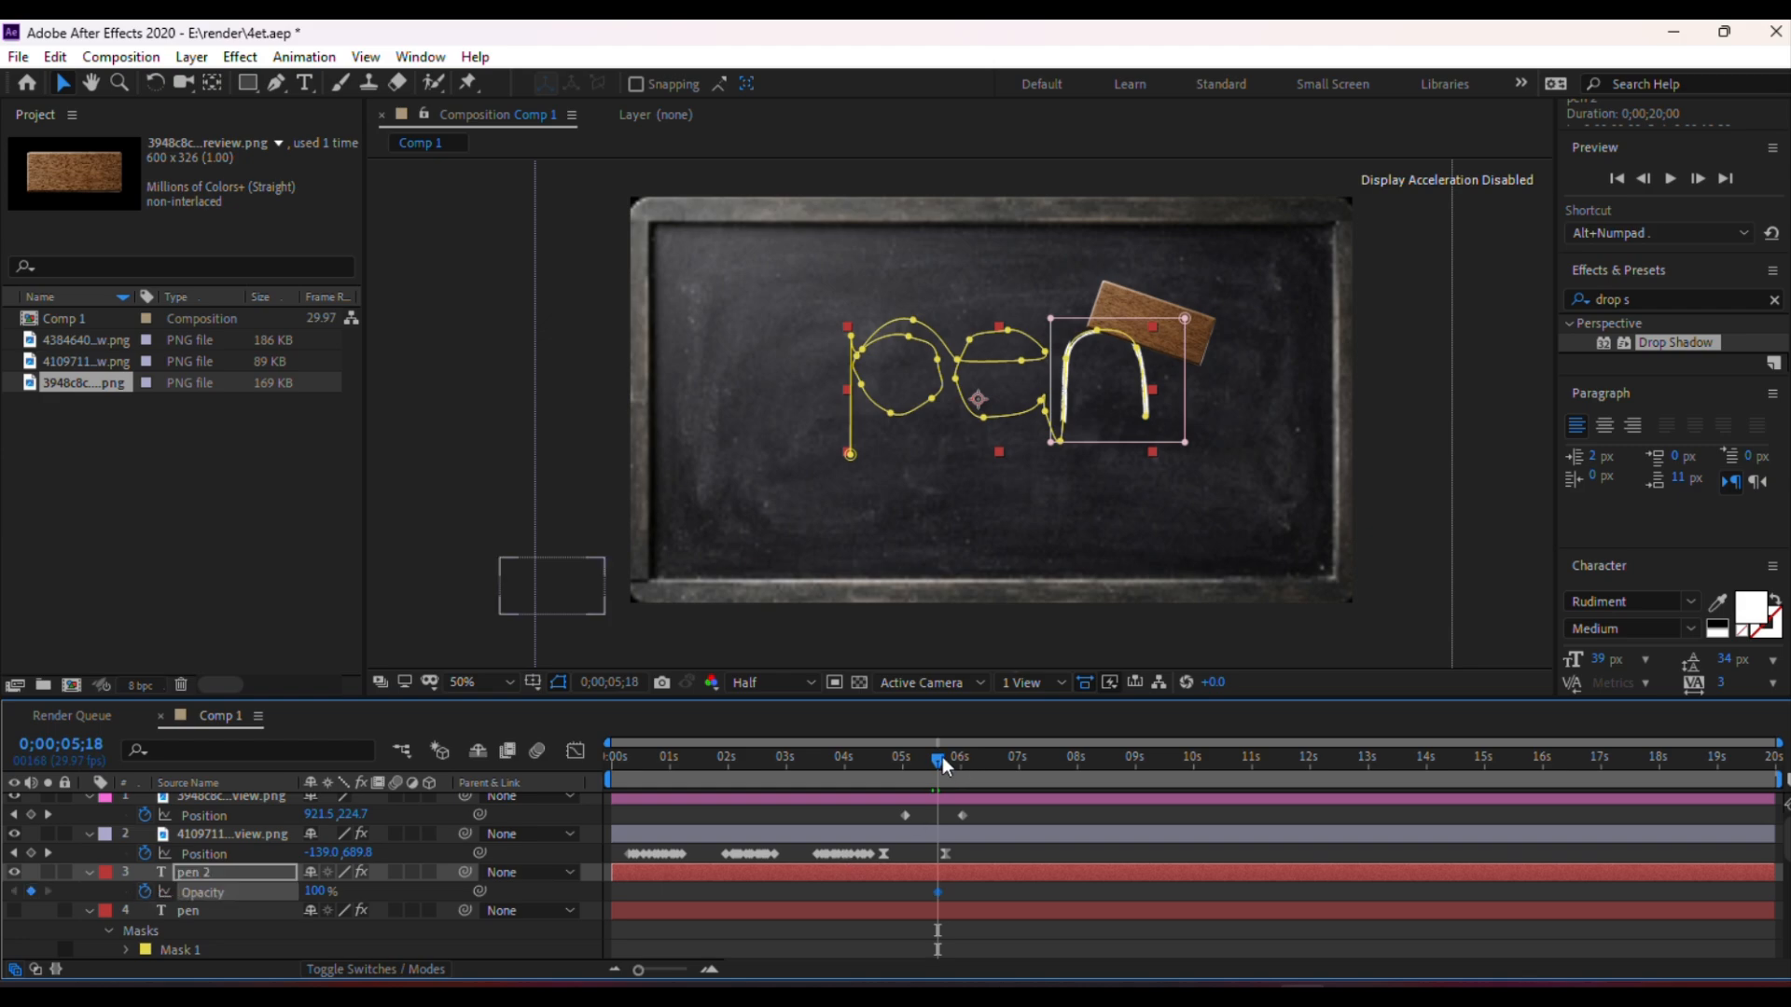
Fade pen 2's Opacity to 19% at 0;00;05;24
left_click_drag(942, 757, 953, 759)
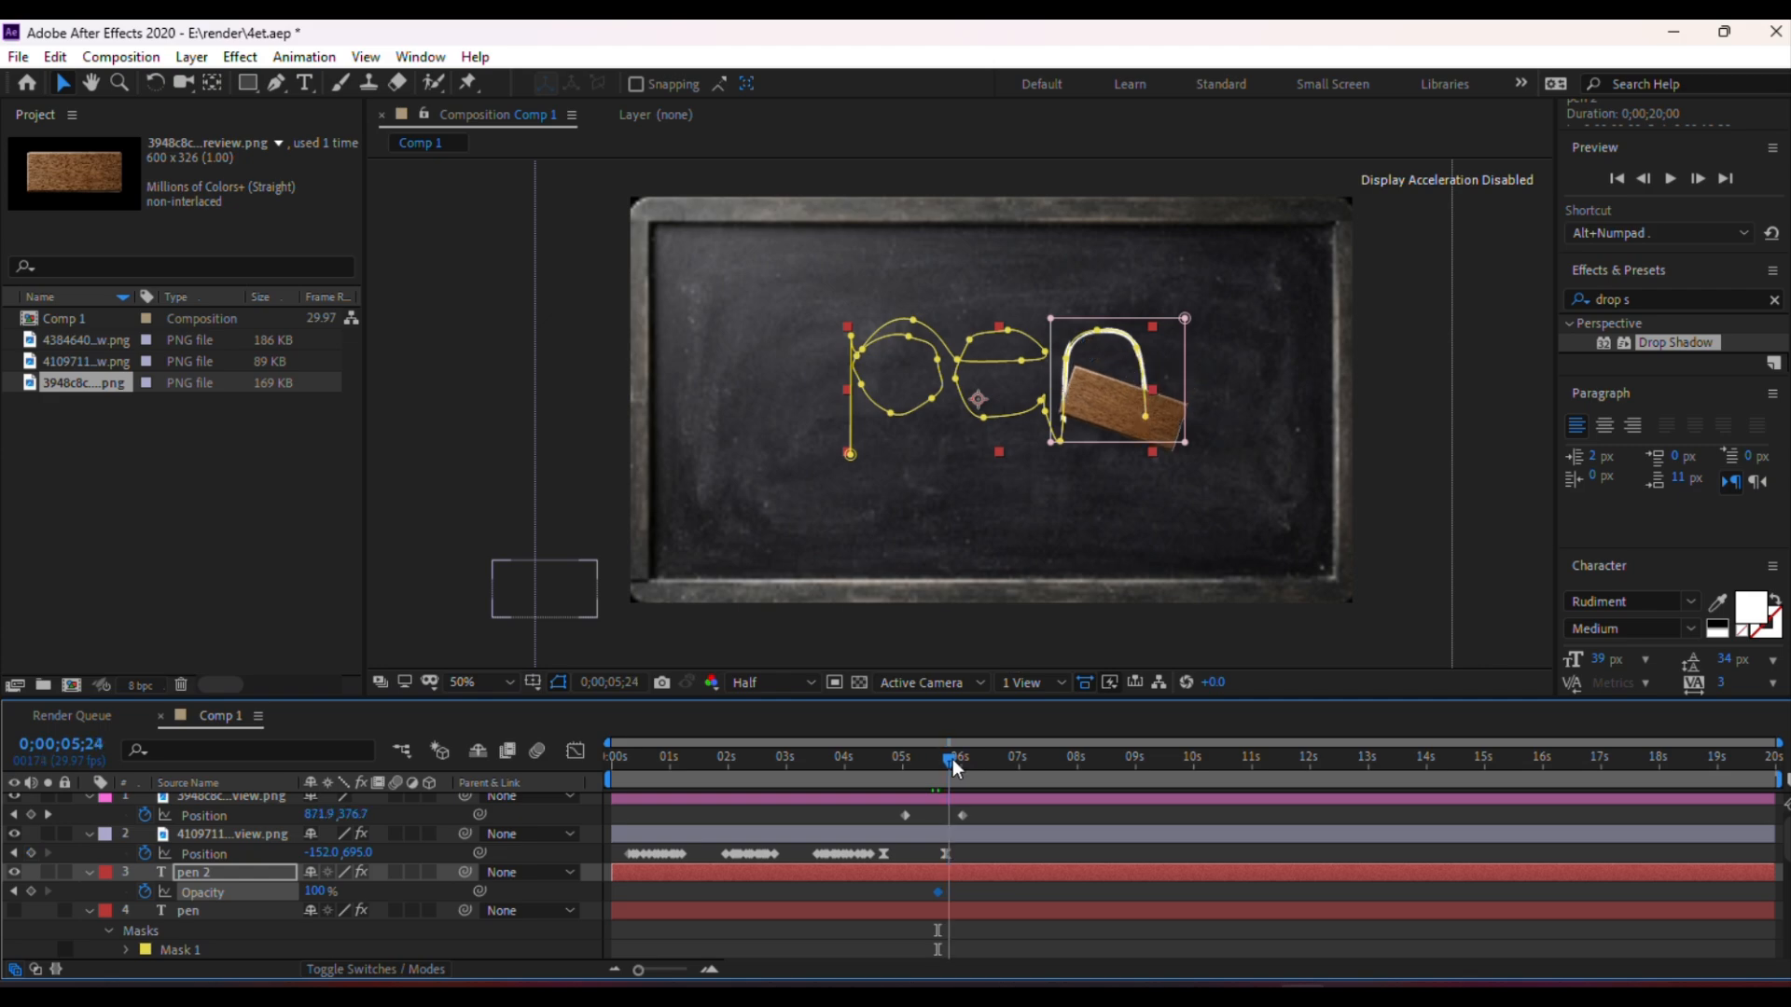
left_click_drag(317, 898, 243, 910)
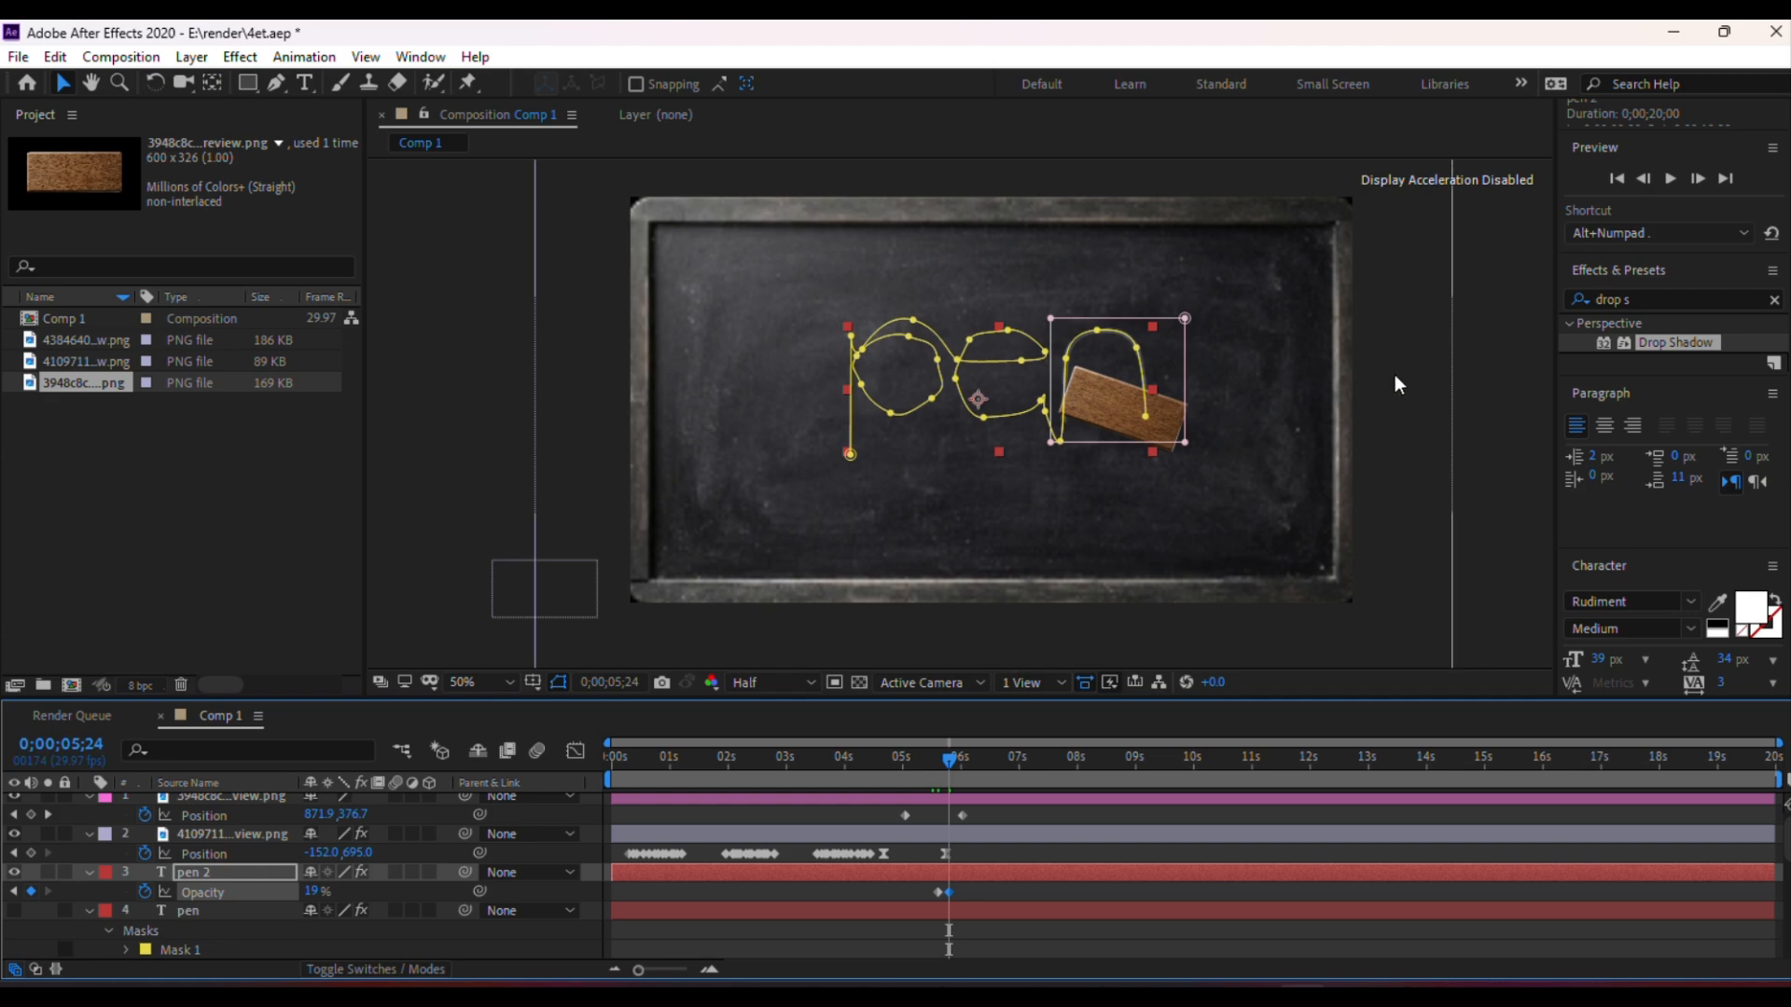
left_click(1218, 476)
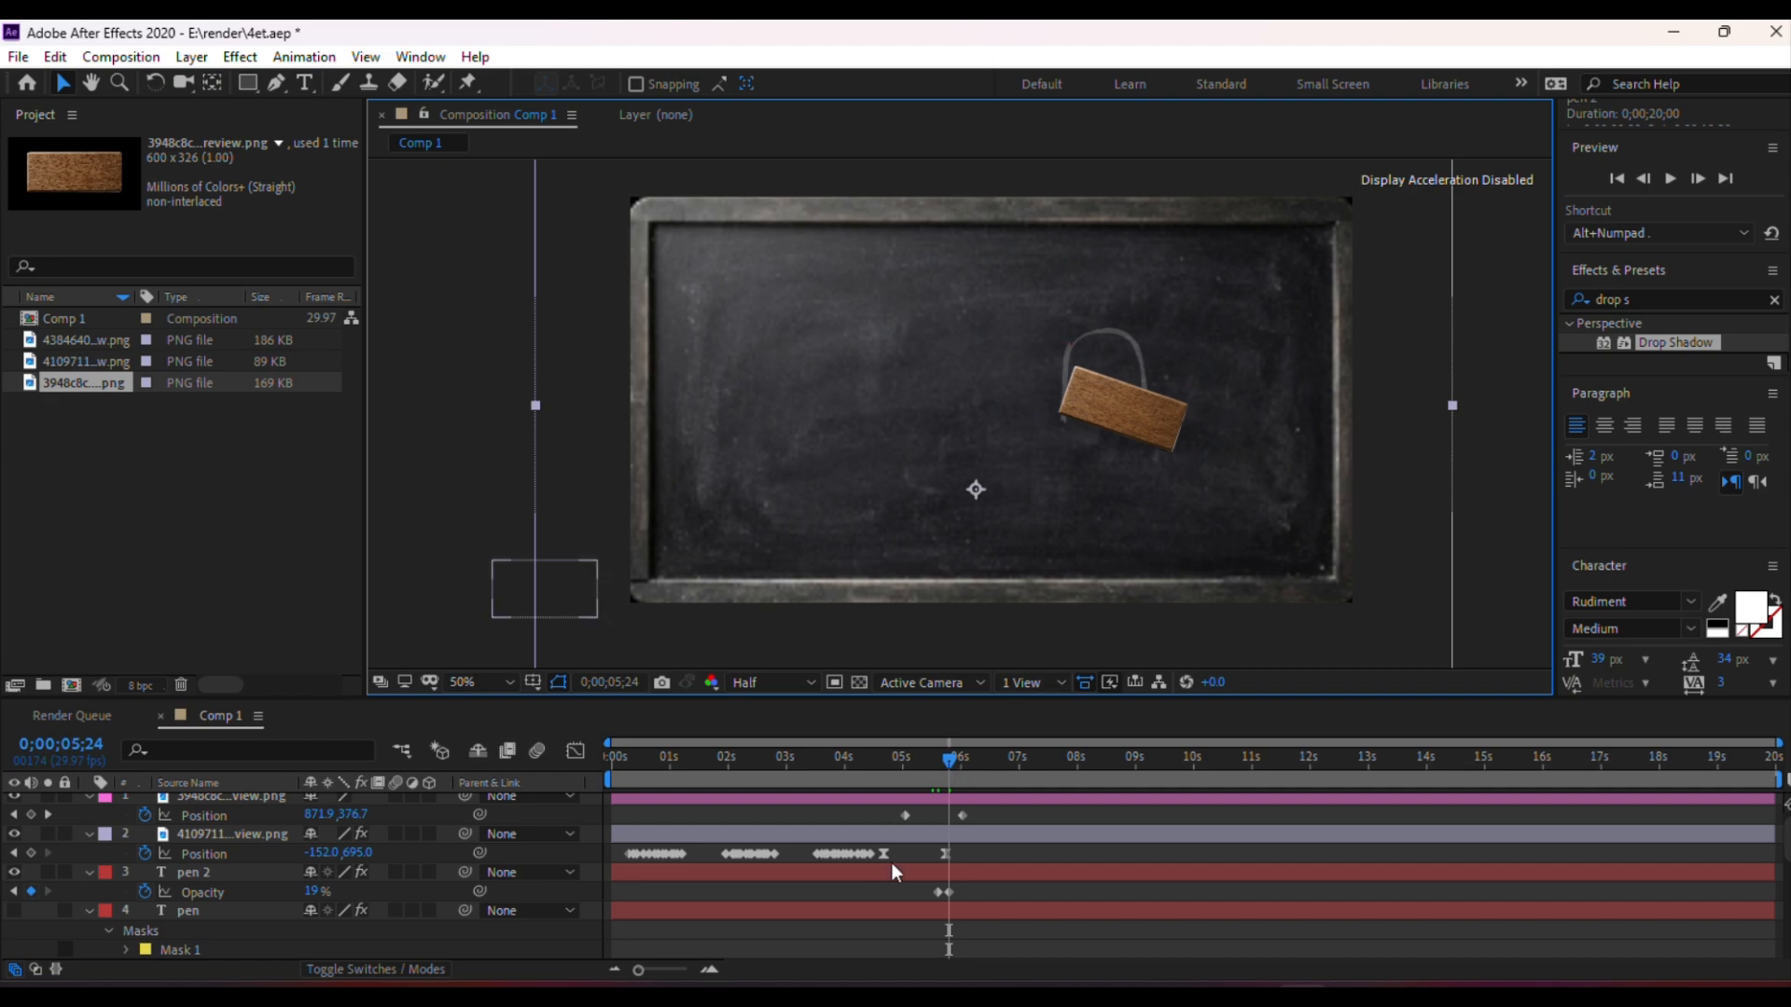
Select the pen layer and turn its visibility back on
left_click(207, 914)
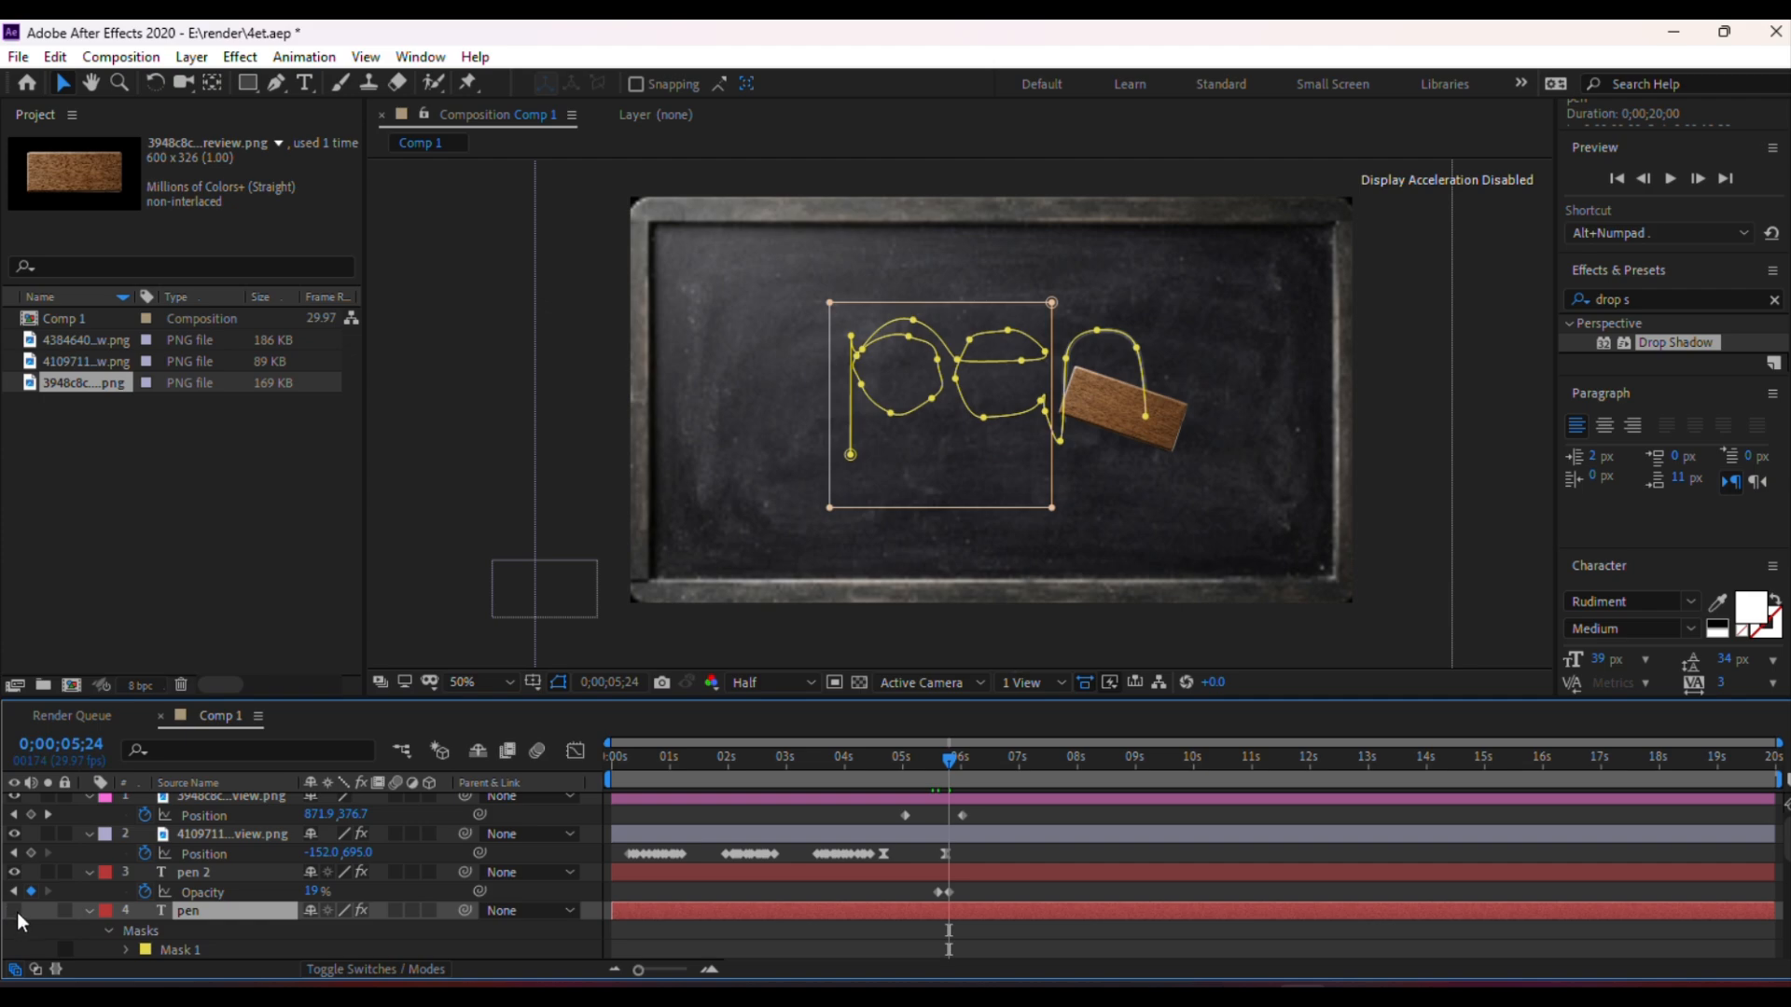
left_click(14, 911)
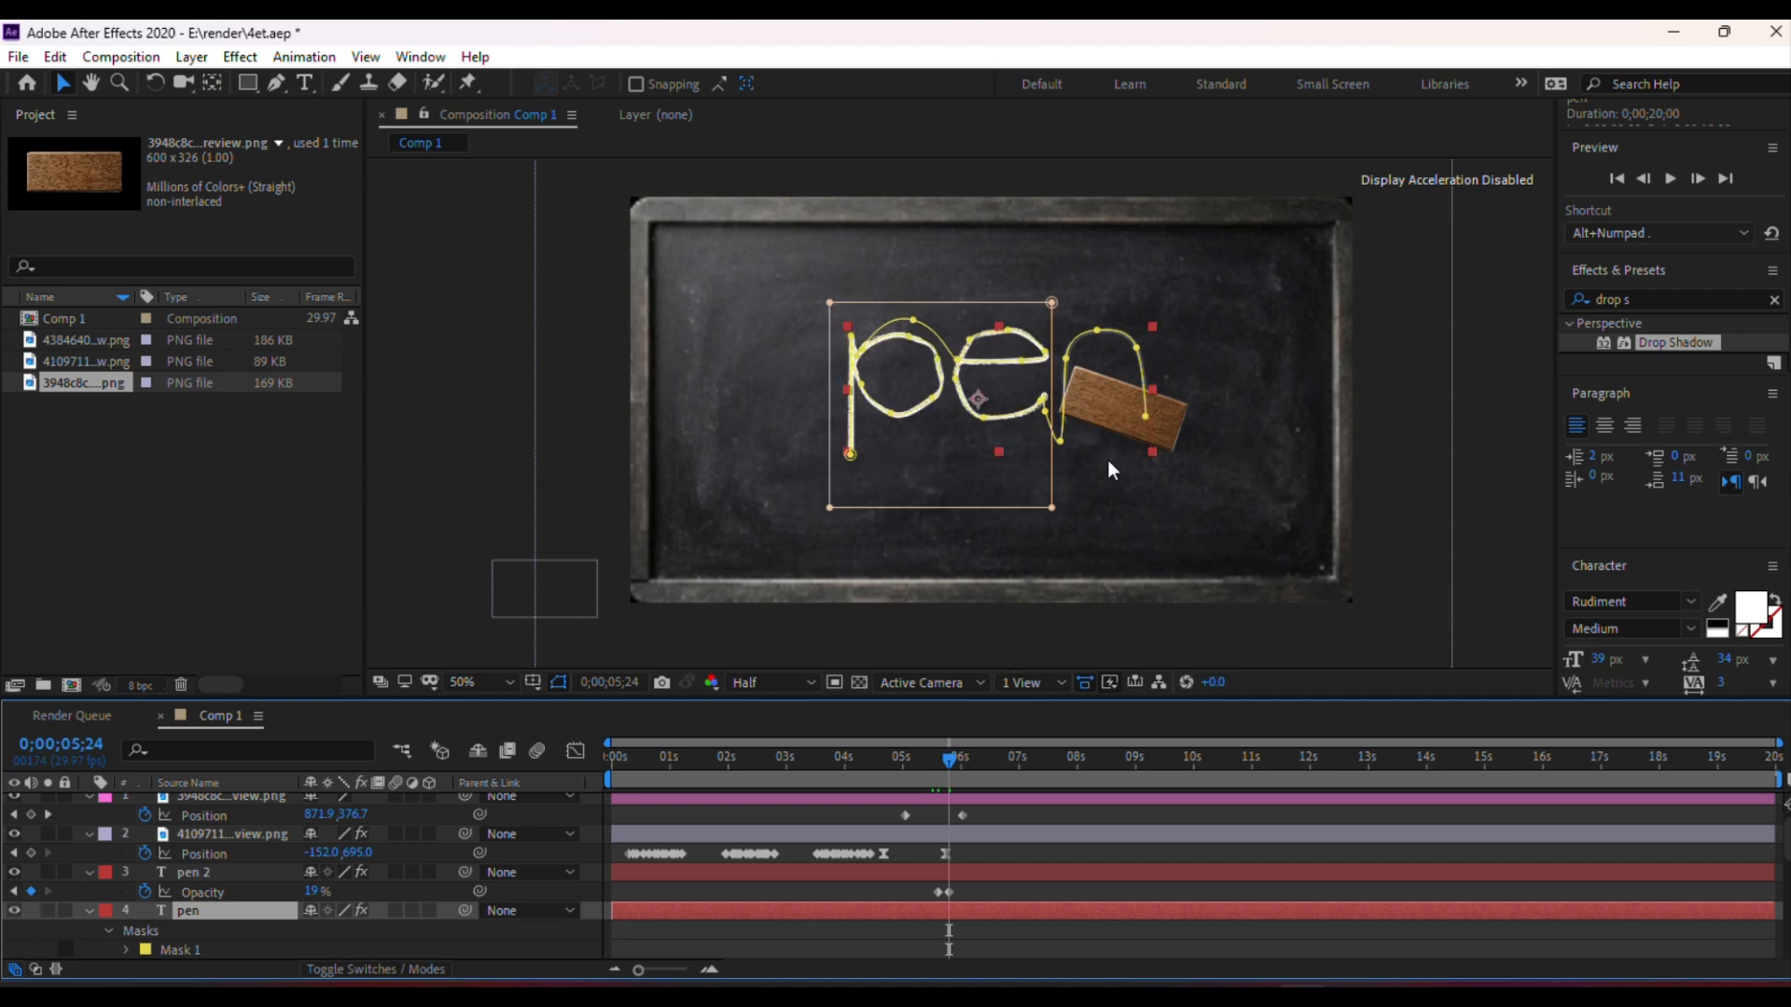
left_click(1396, 368)
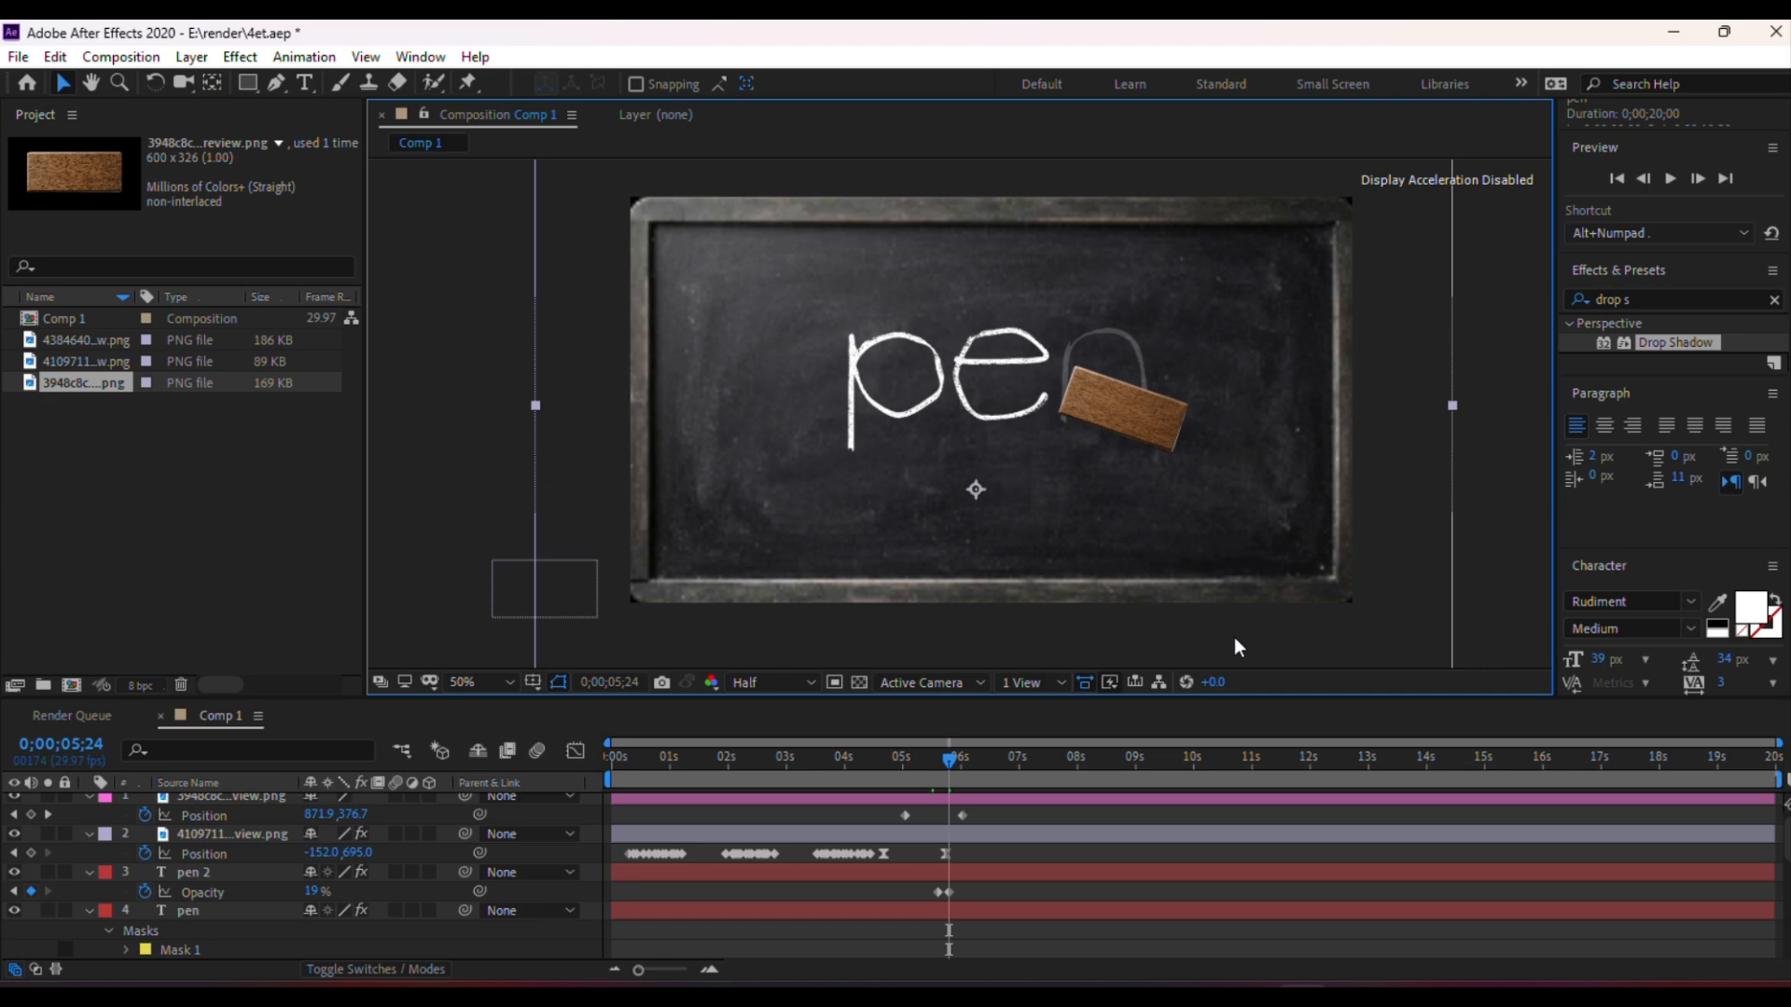
Save the project
scroll(1215, 474, "up", 2)
scroll(1214, 472, "down", 1)
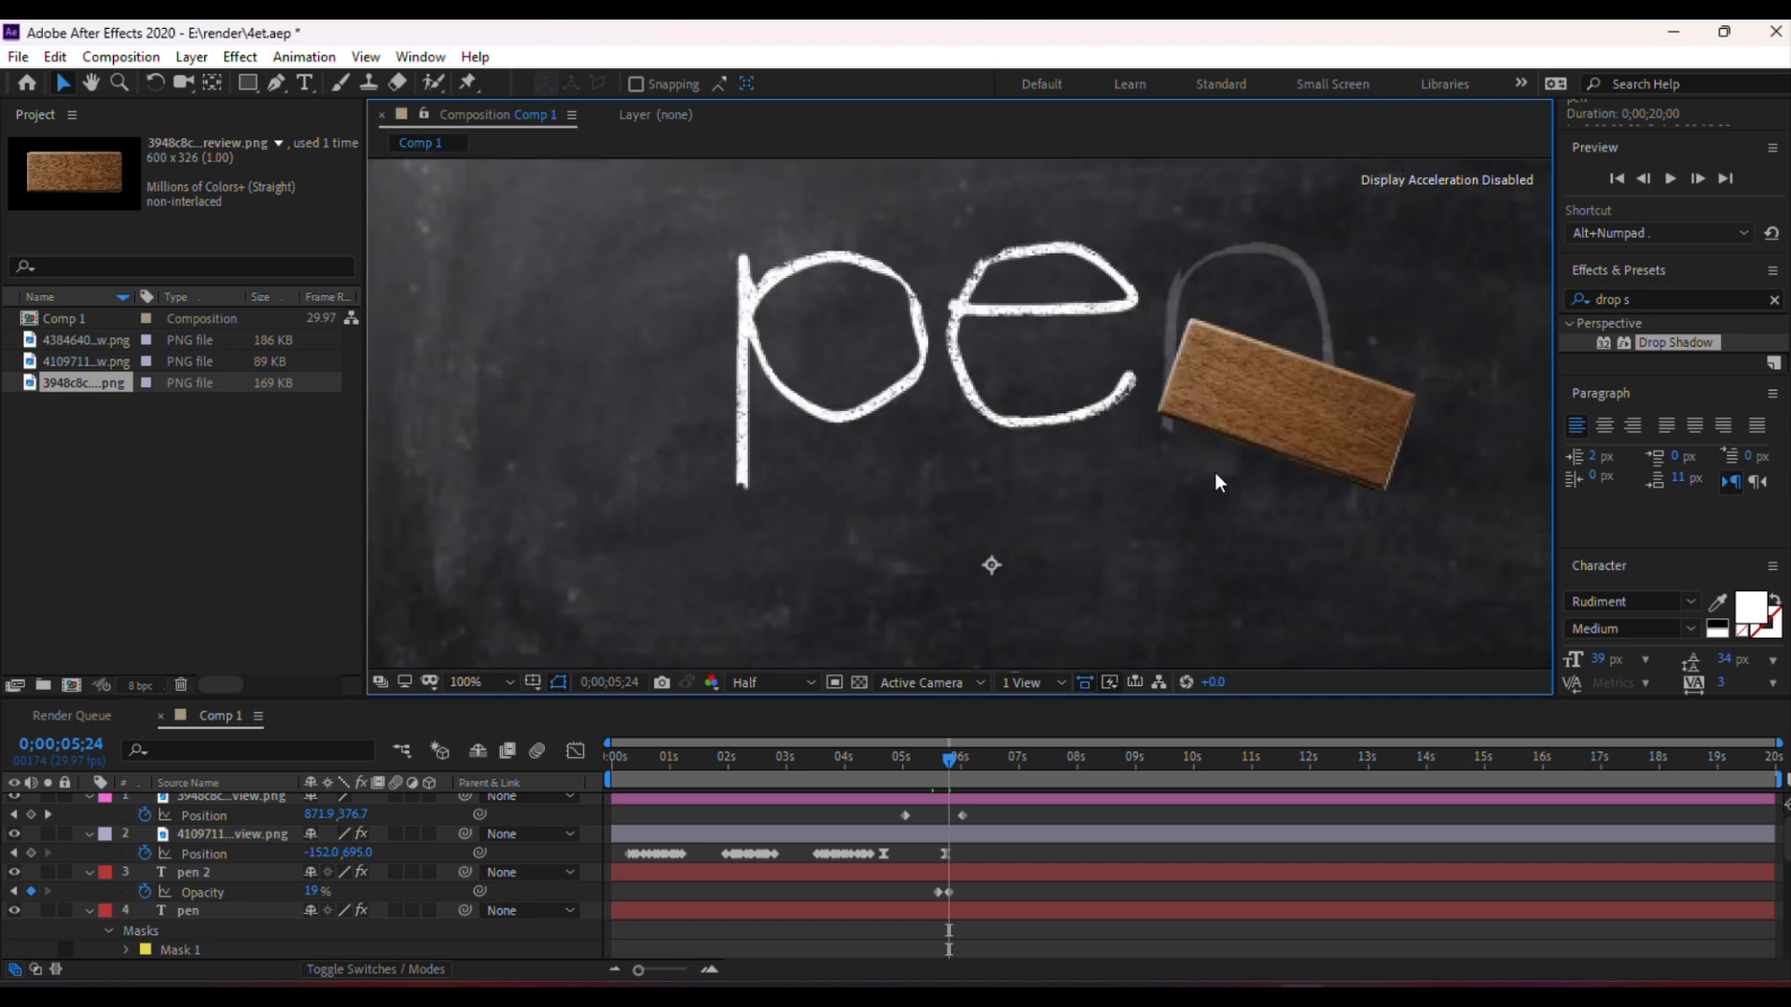
scroll(1214, 482, "down", 1)
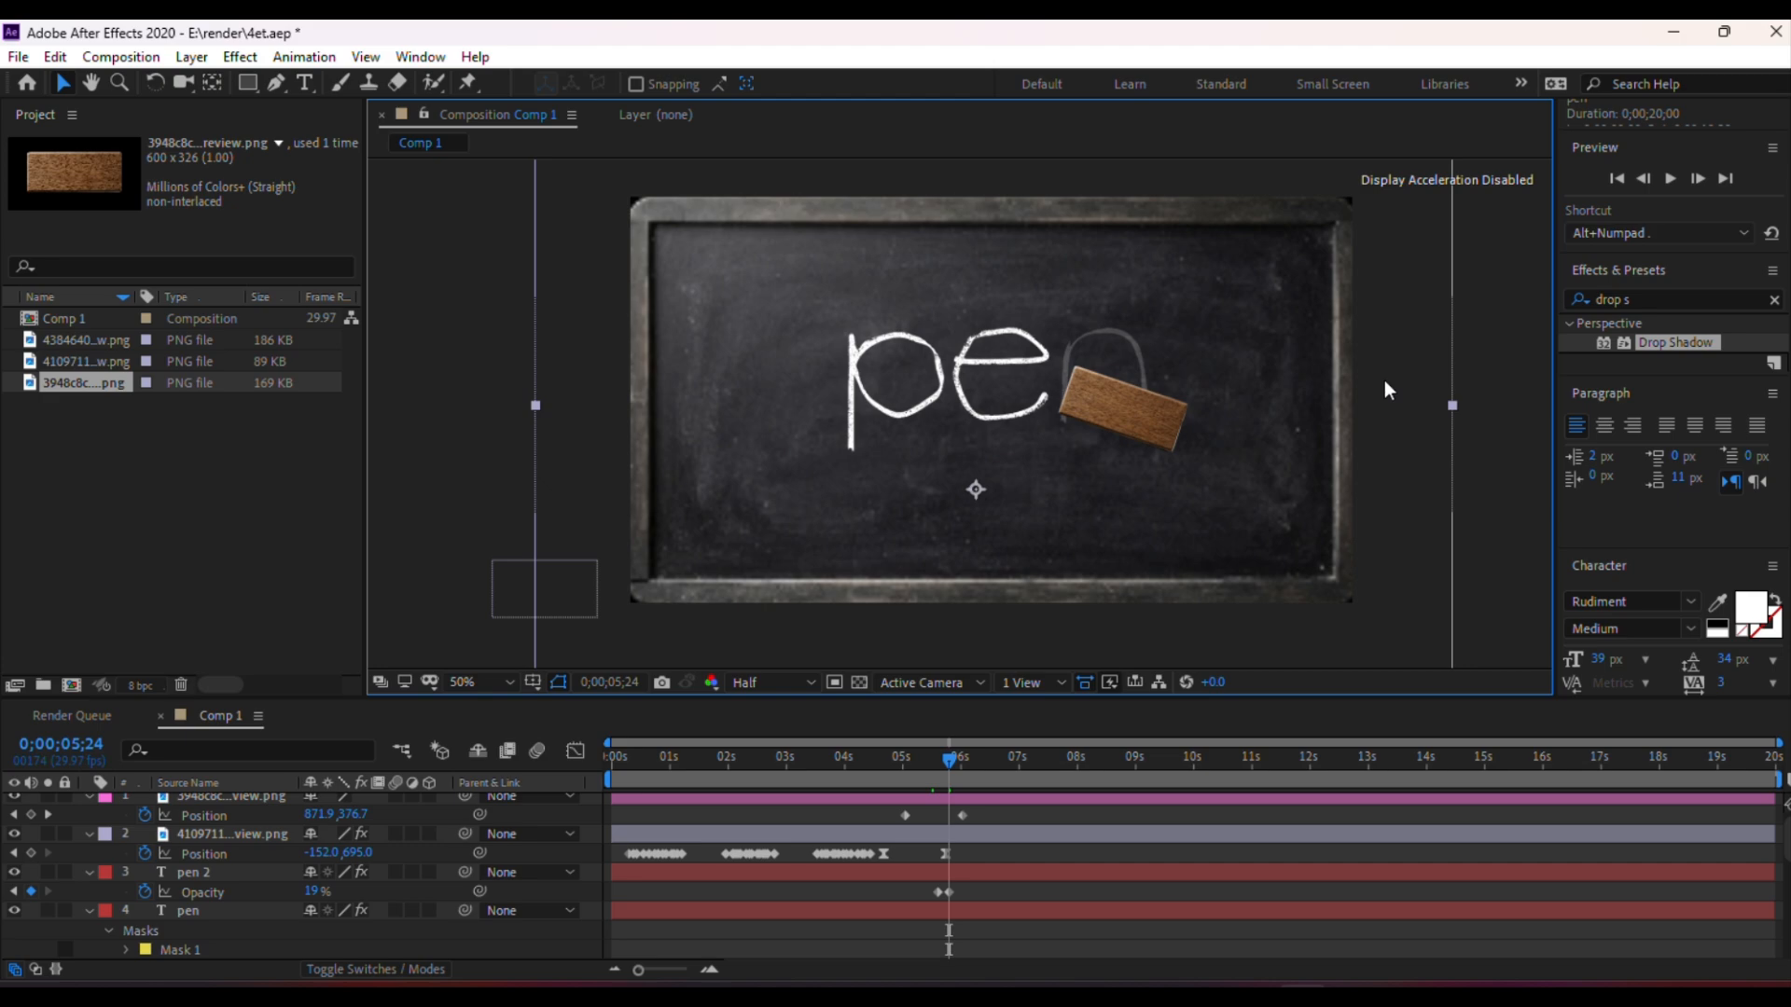
key("ctrl+s")
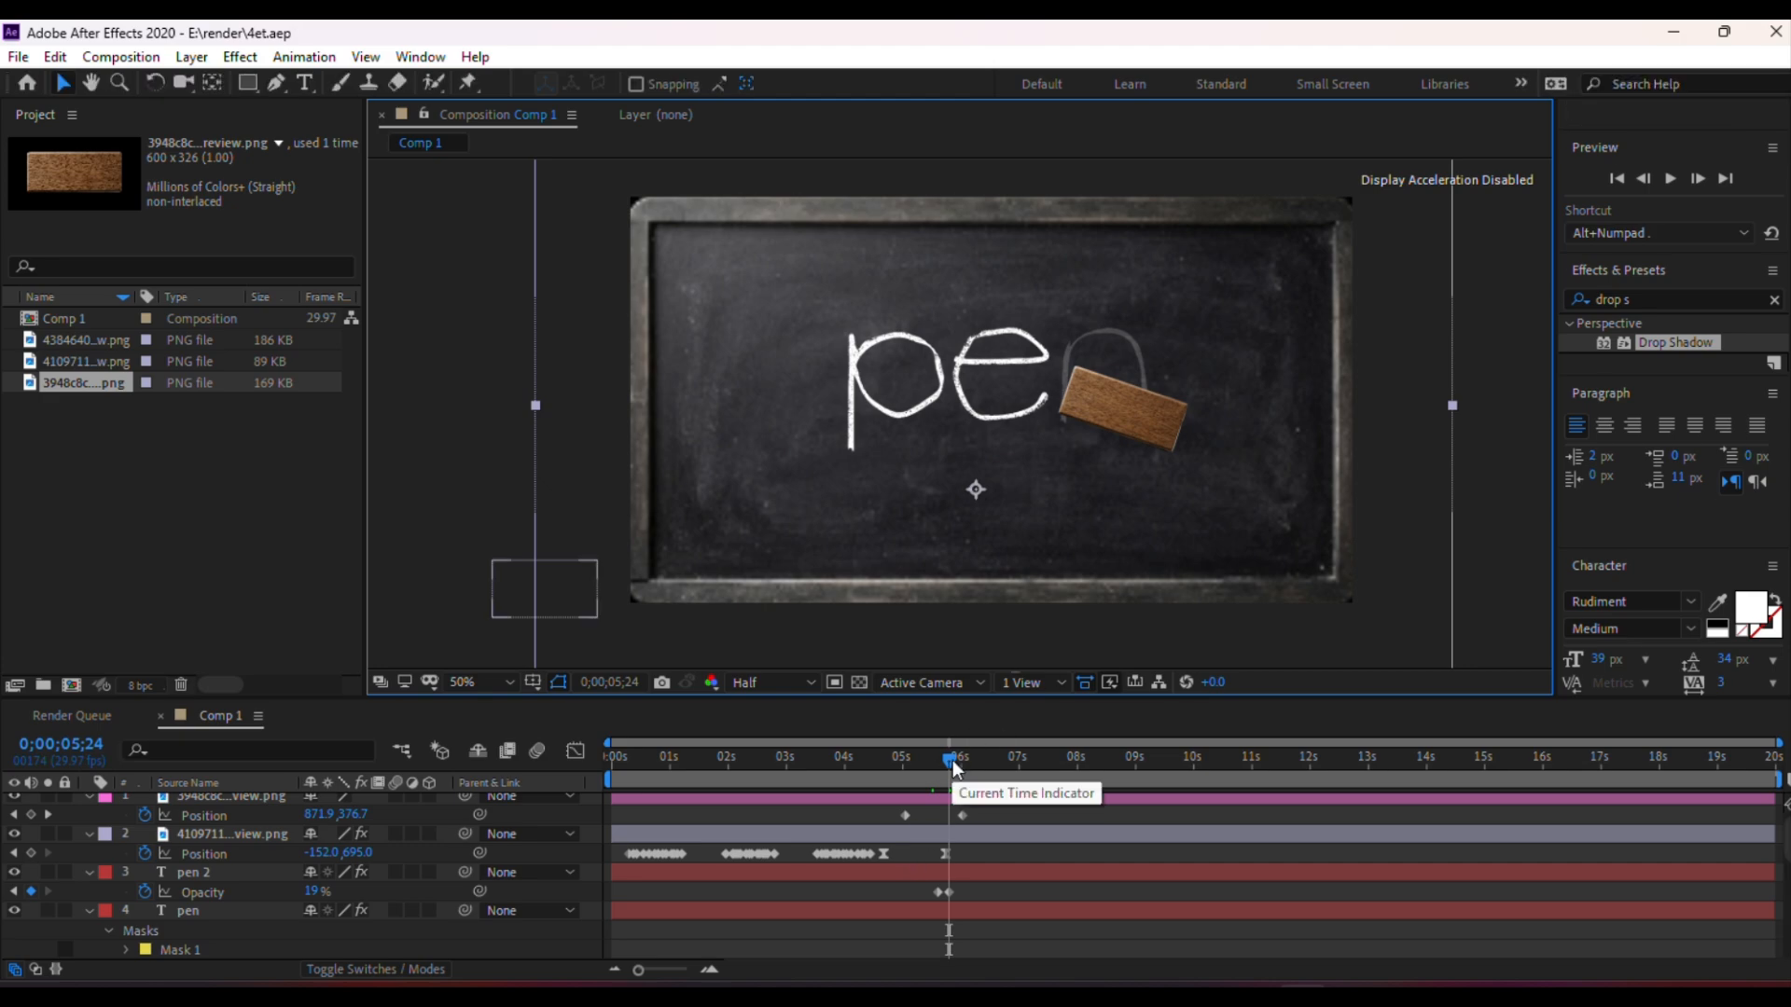
Apply the Drop Shadow effect to the eraser image layer
mouse_move(956, 767)
left_mouse_down()
mouse_move(915, 765)
mouse_move(950, 787)
left_mouse_up()
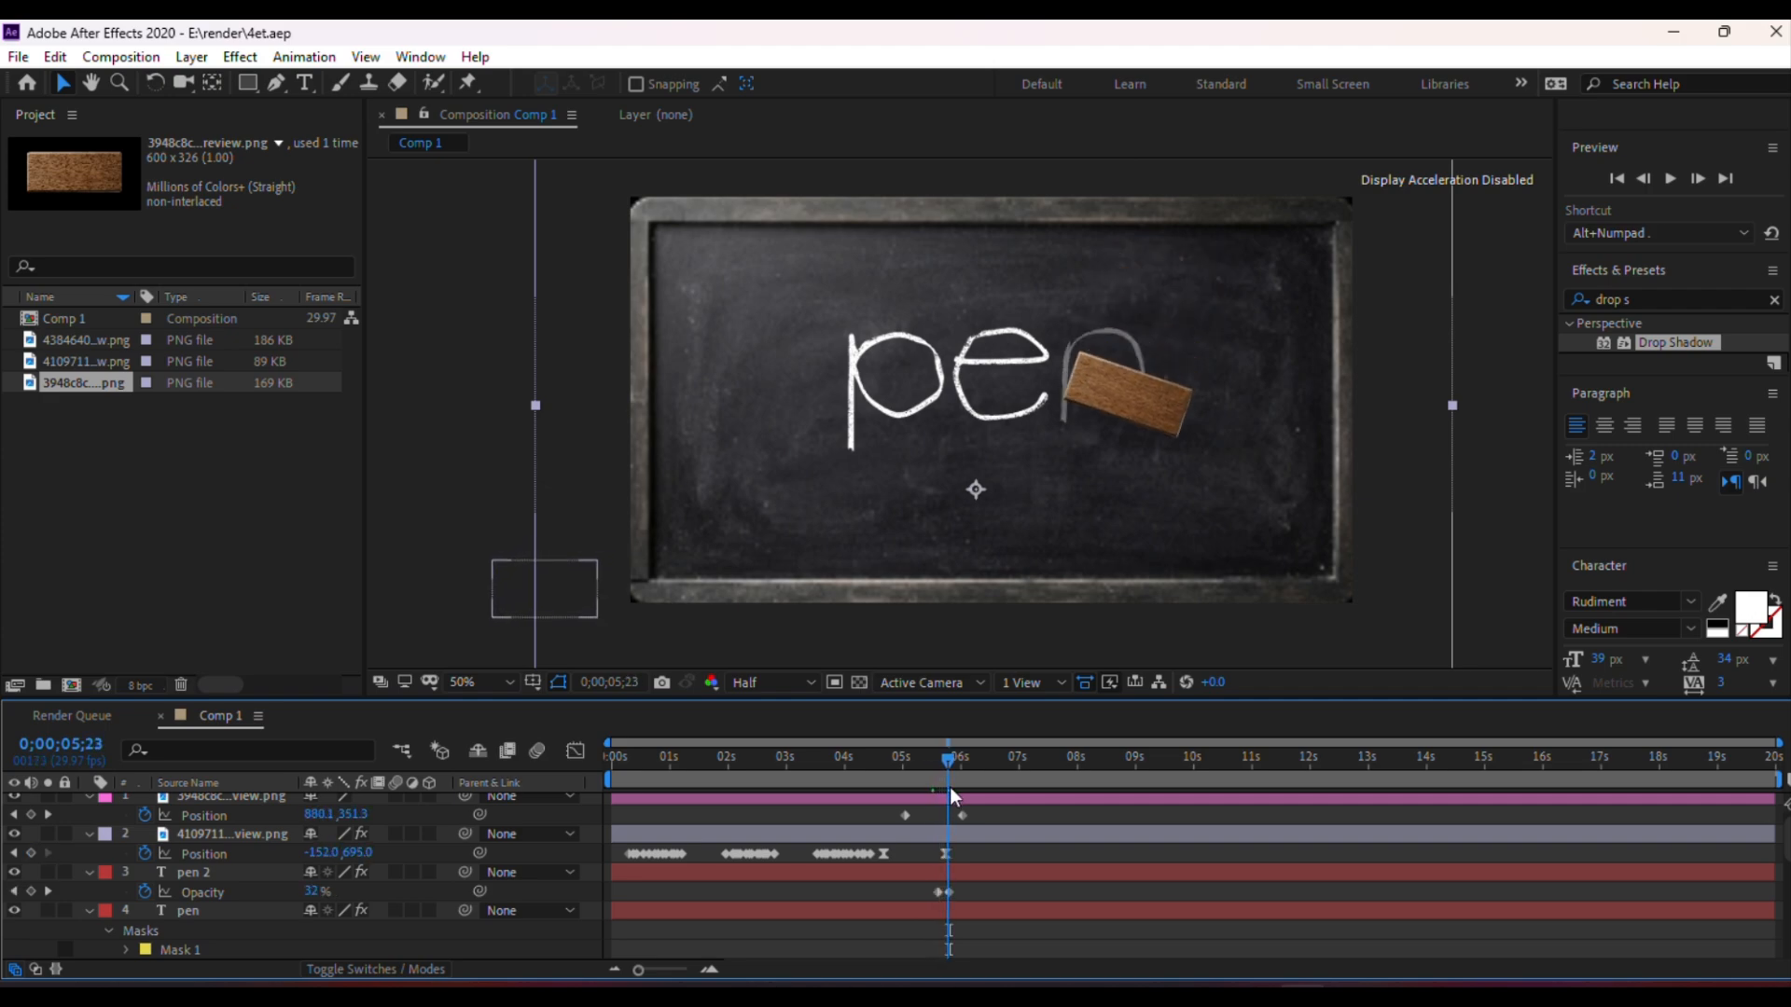
left_click(888, 853)
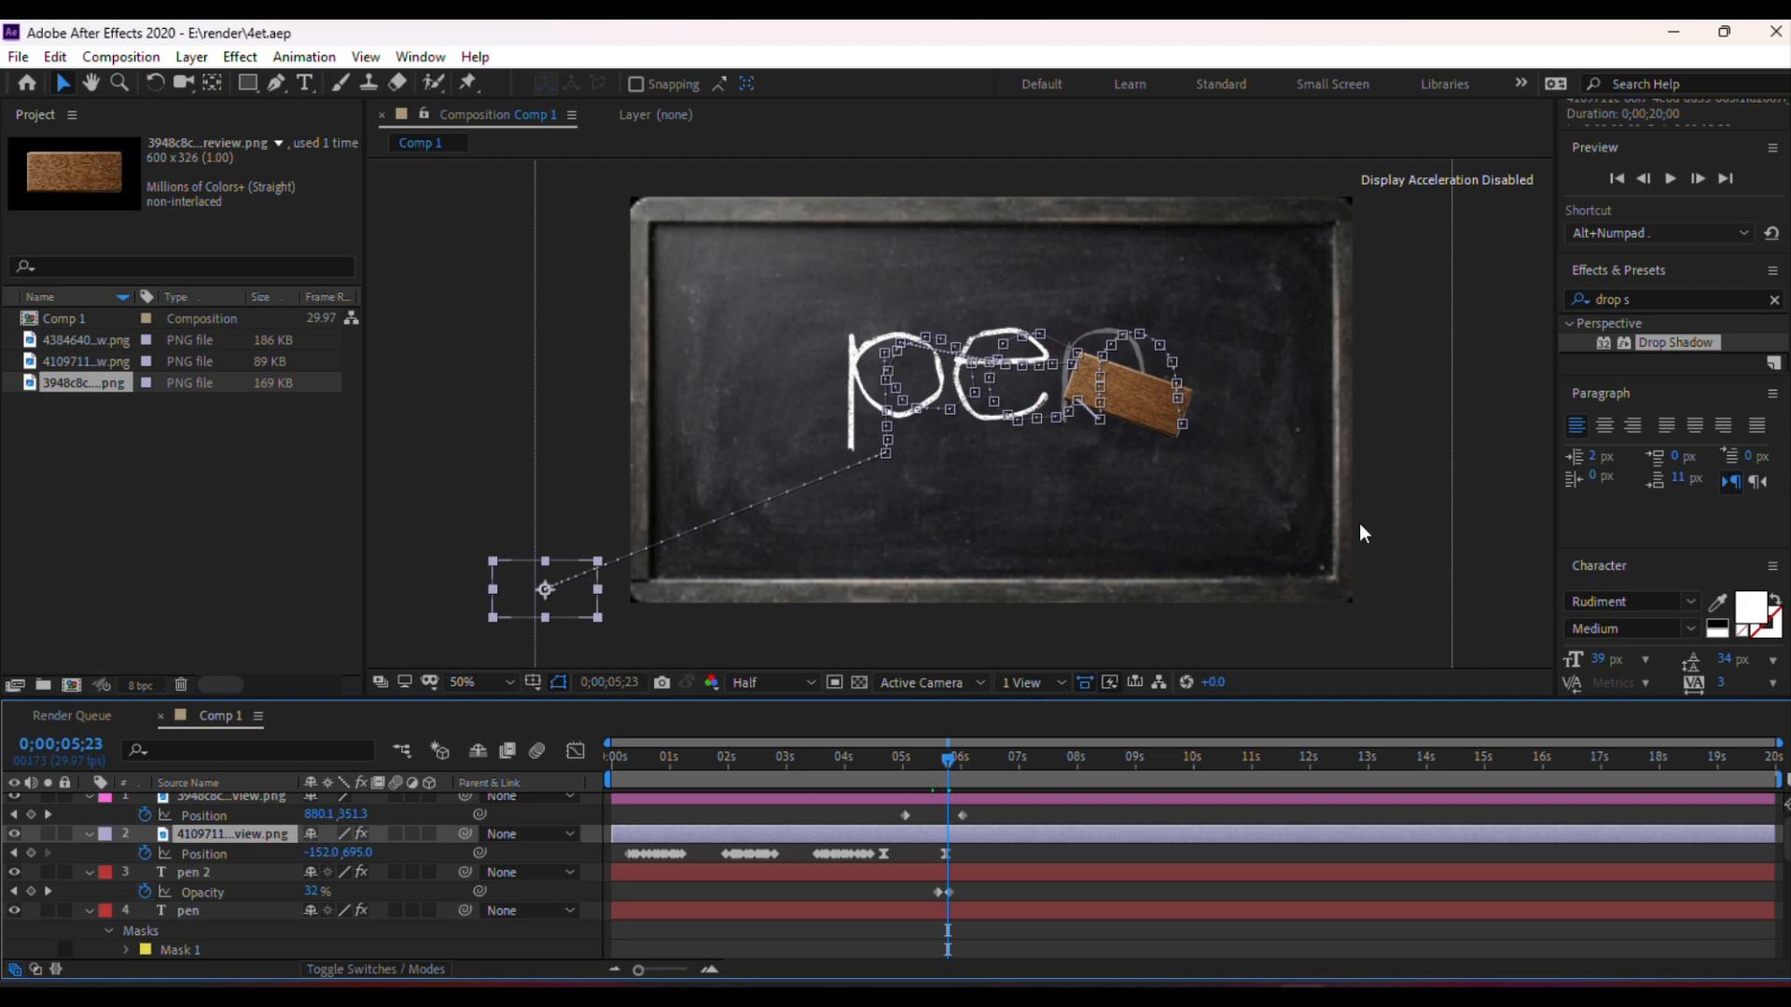
left_click(1389, 507)
scroll(858, 897, "up", 1)
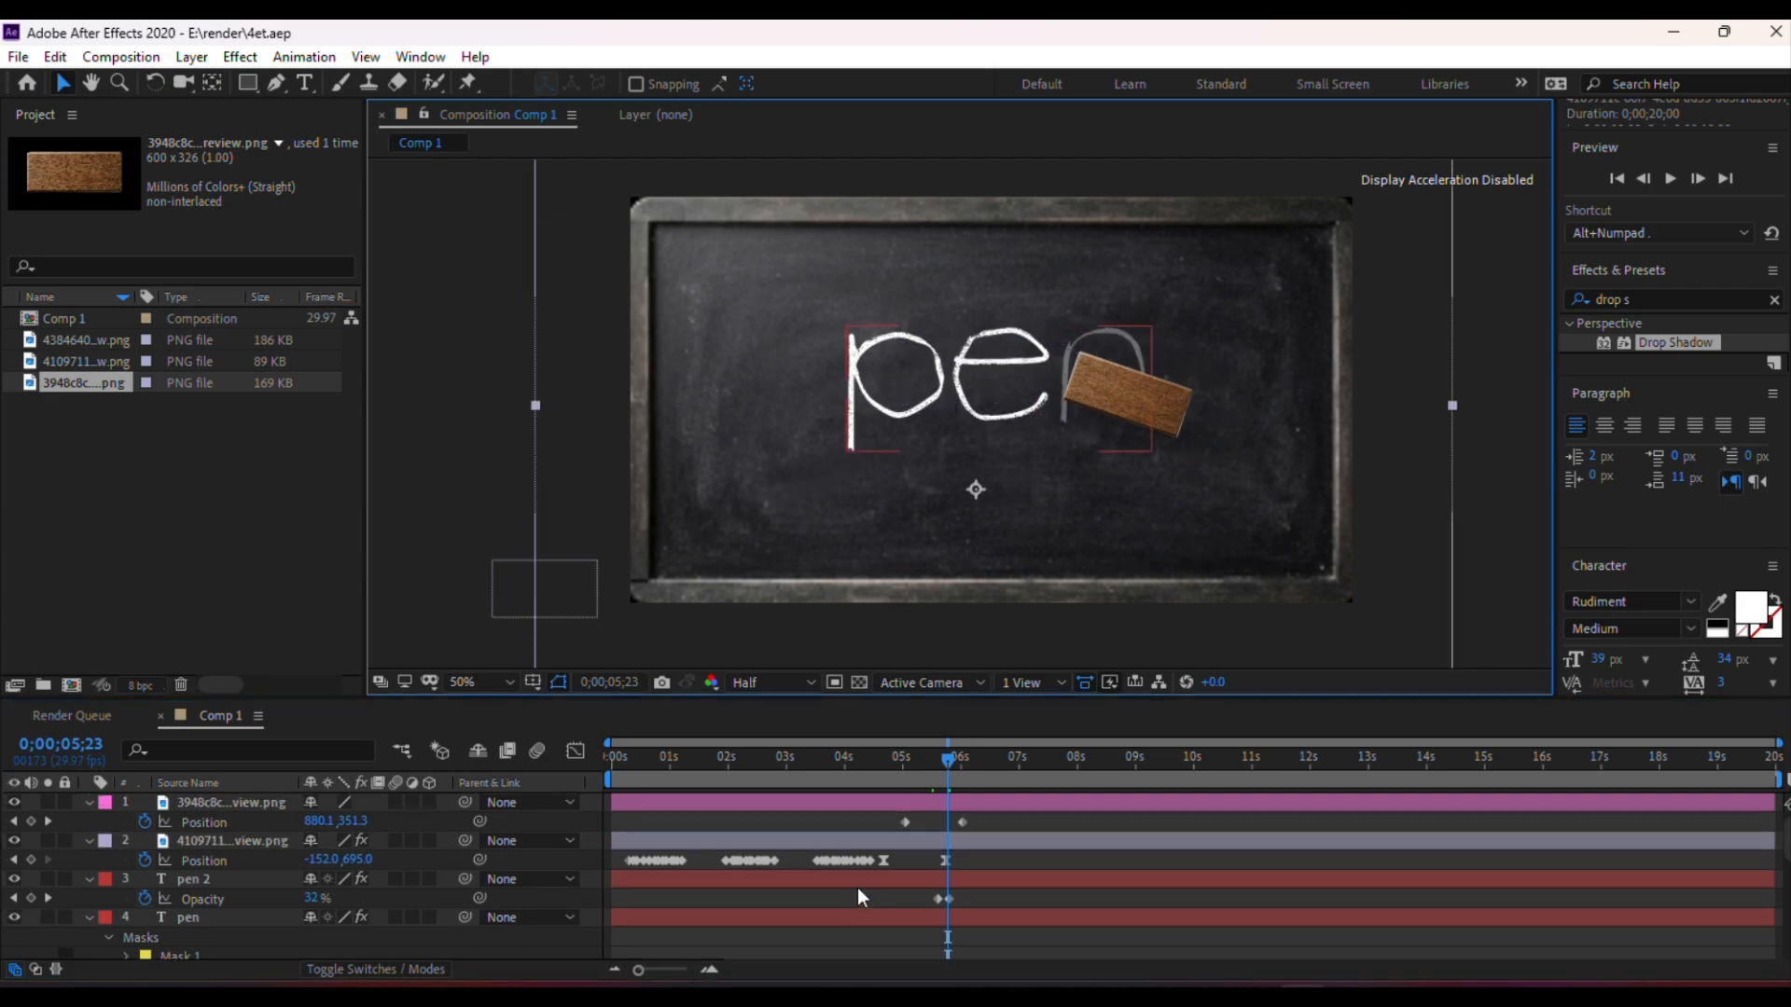
left_click(859, 803)
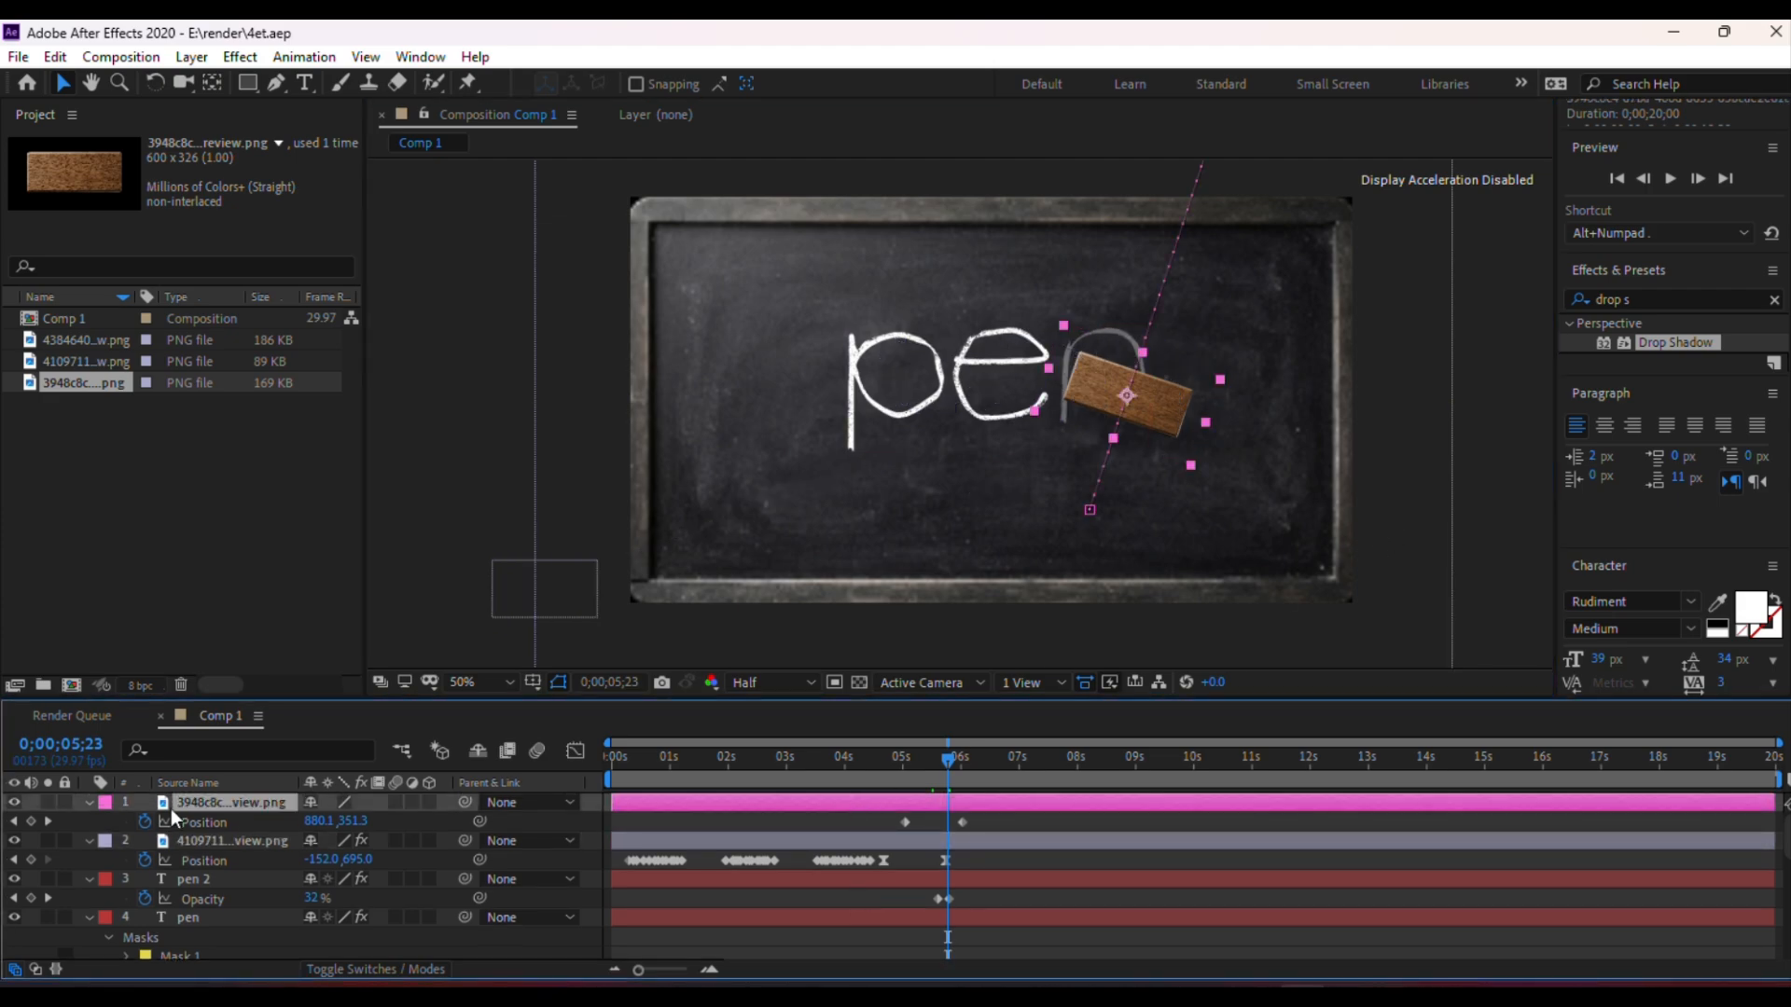
left_click(14, 804)
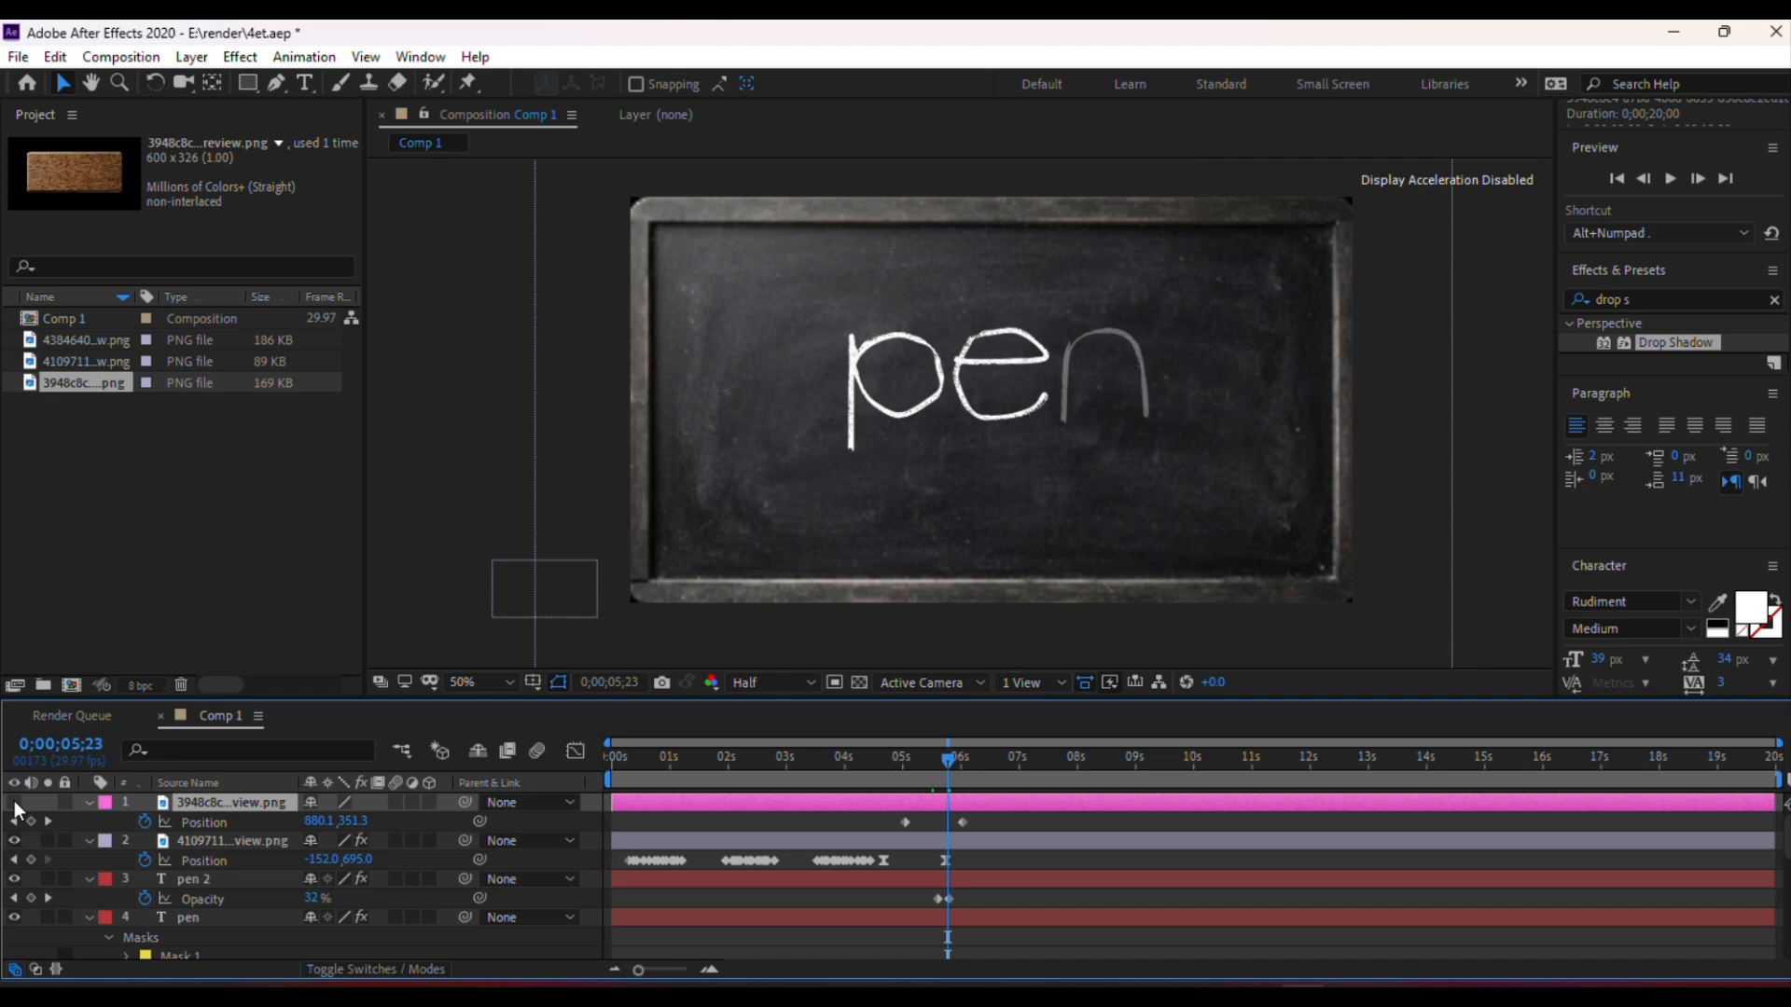
left_click(14, 803)
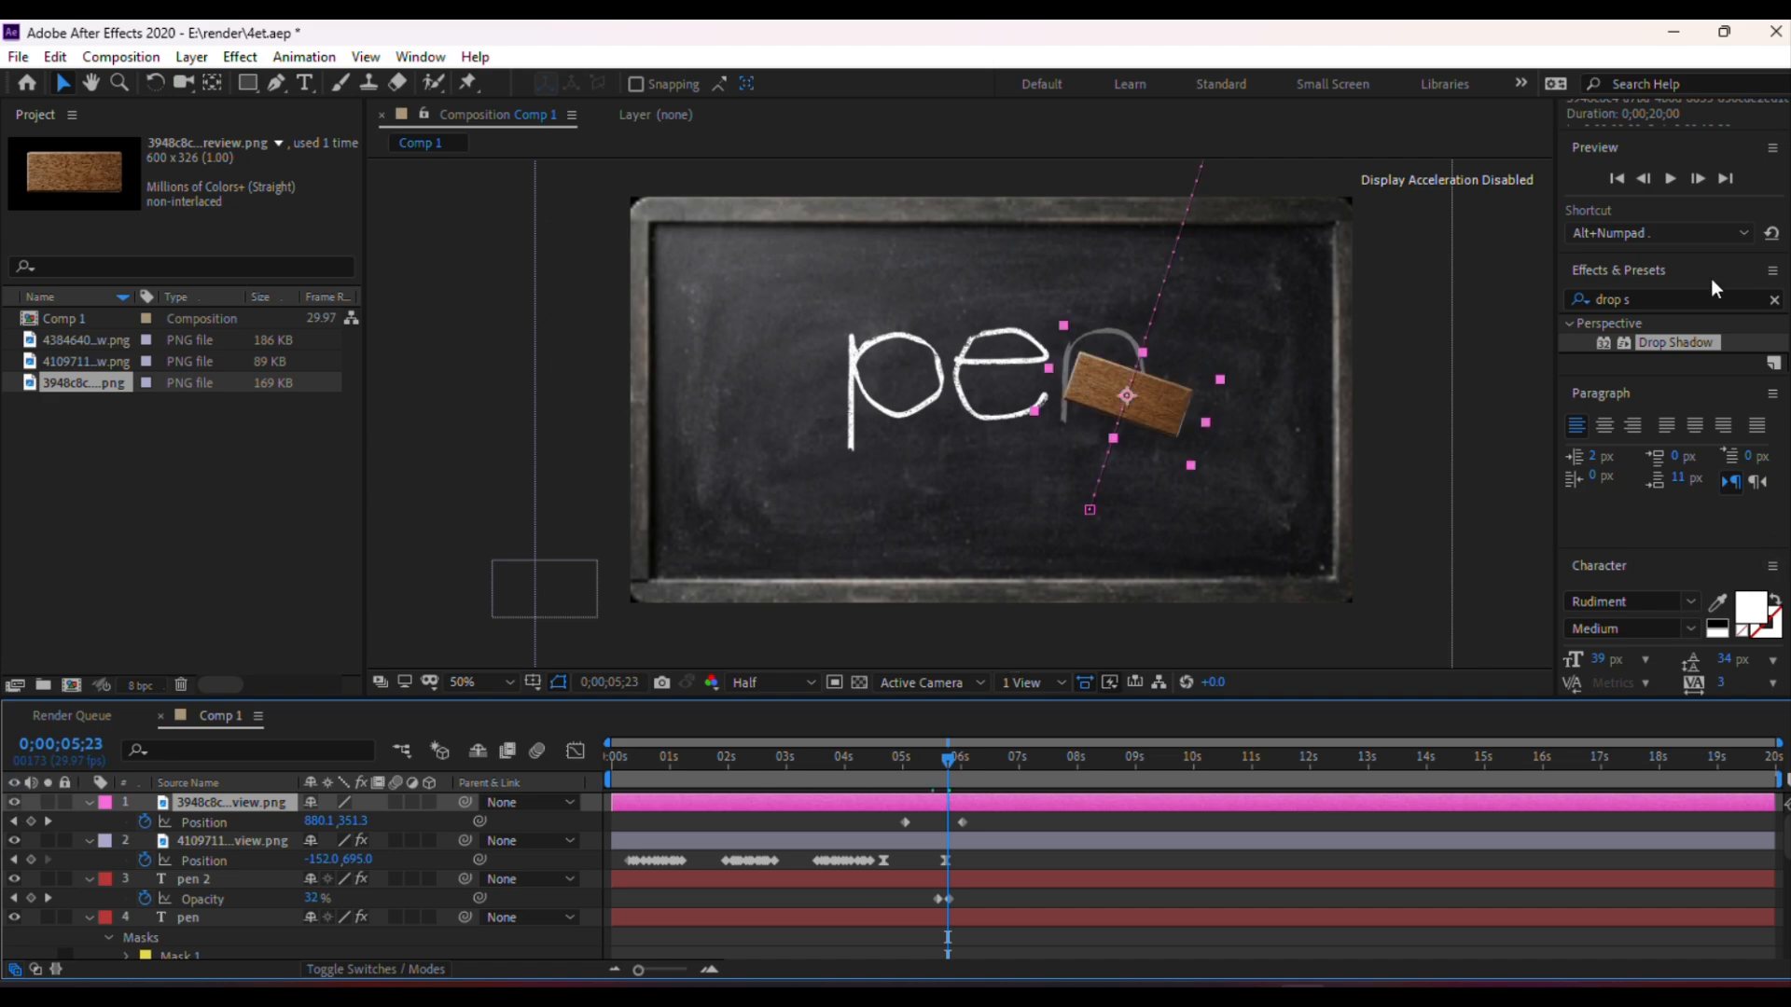
left_click_drag(1683, 342, 1011, 805)
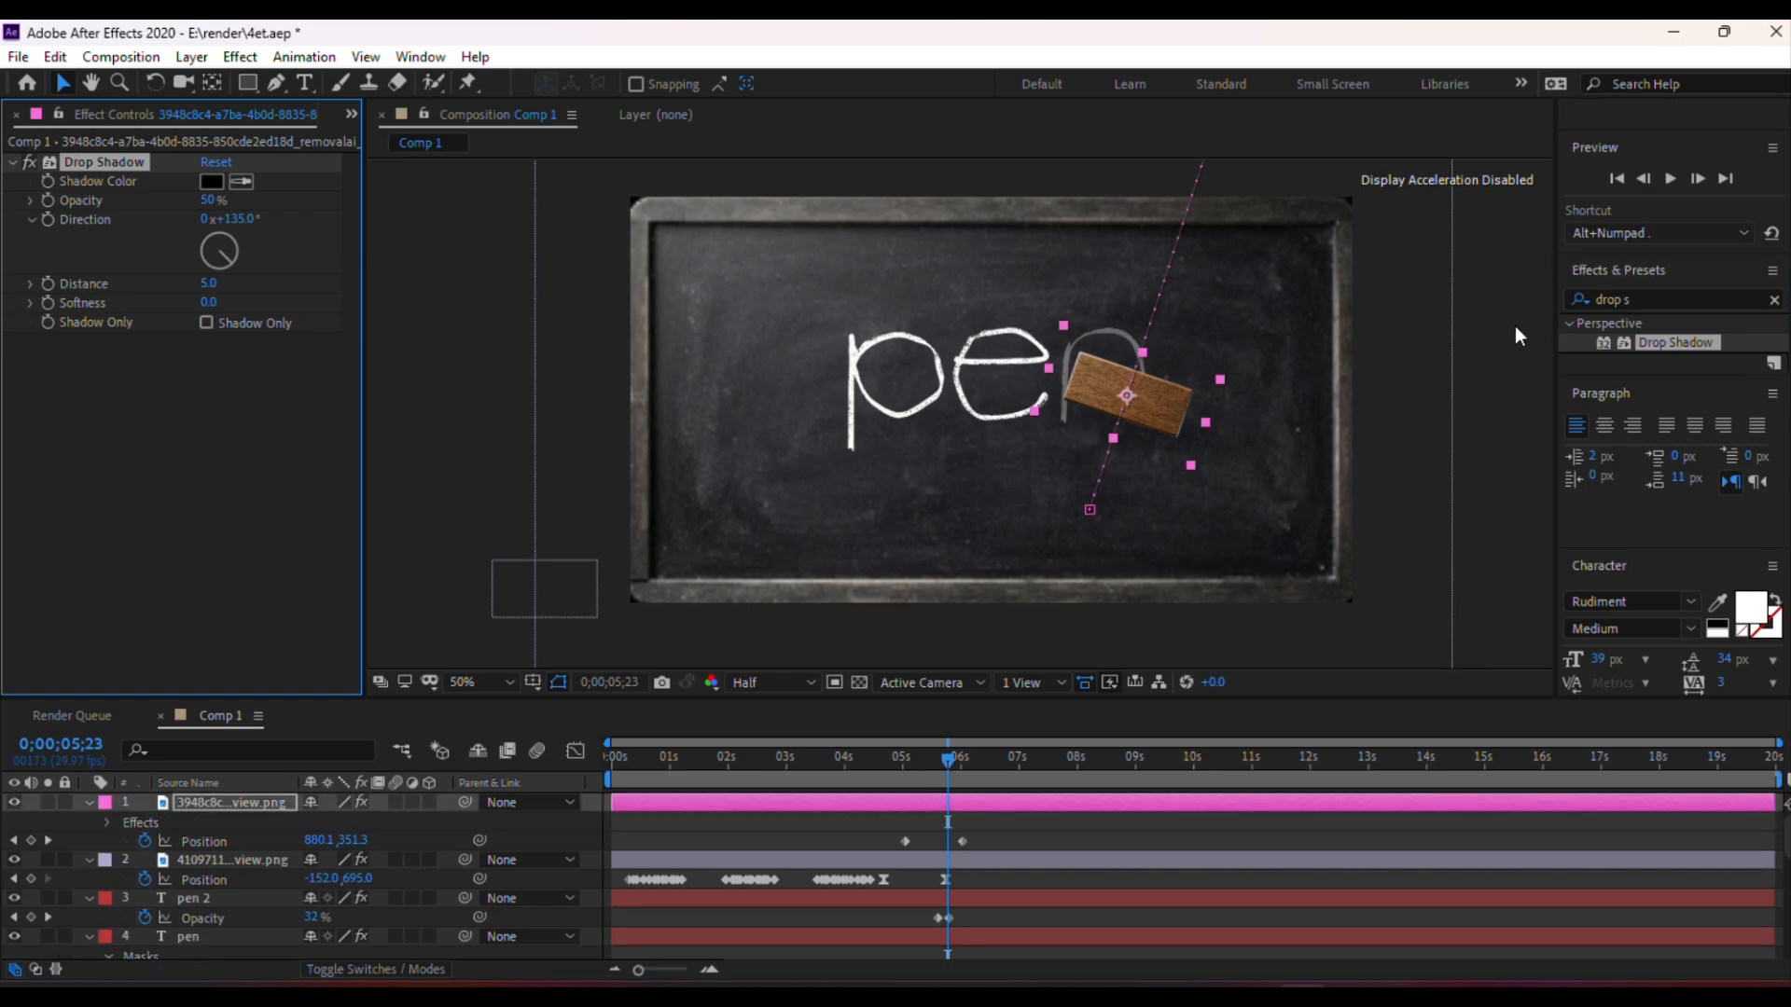
Set the drop shadow's Distance to 20
left_click(1336, 326)
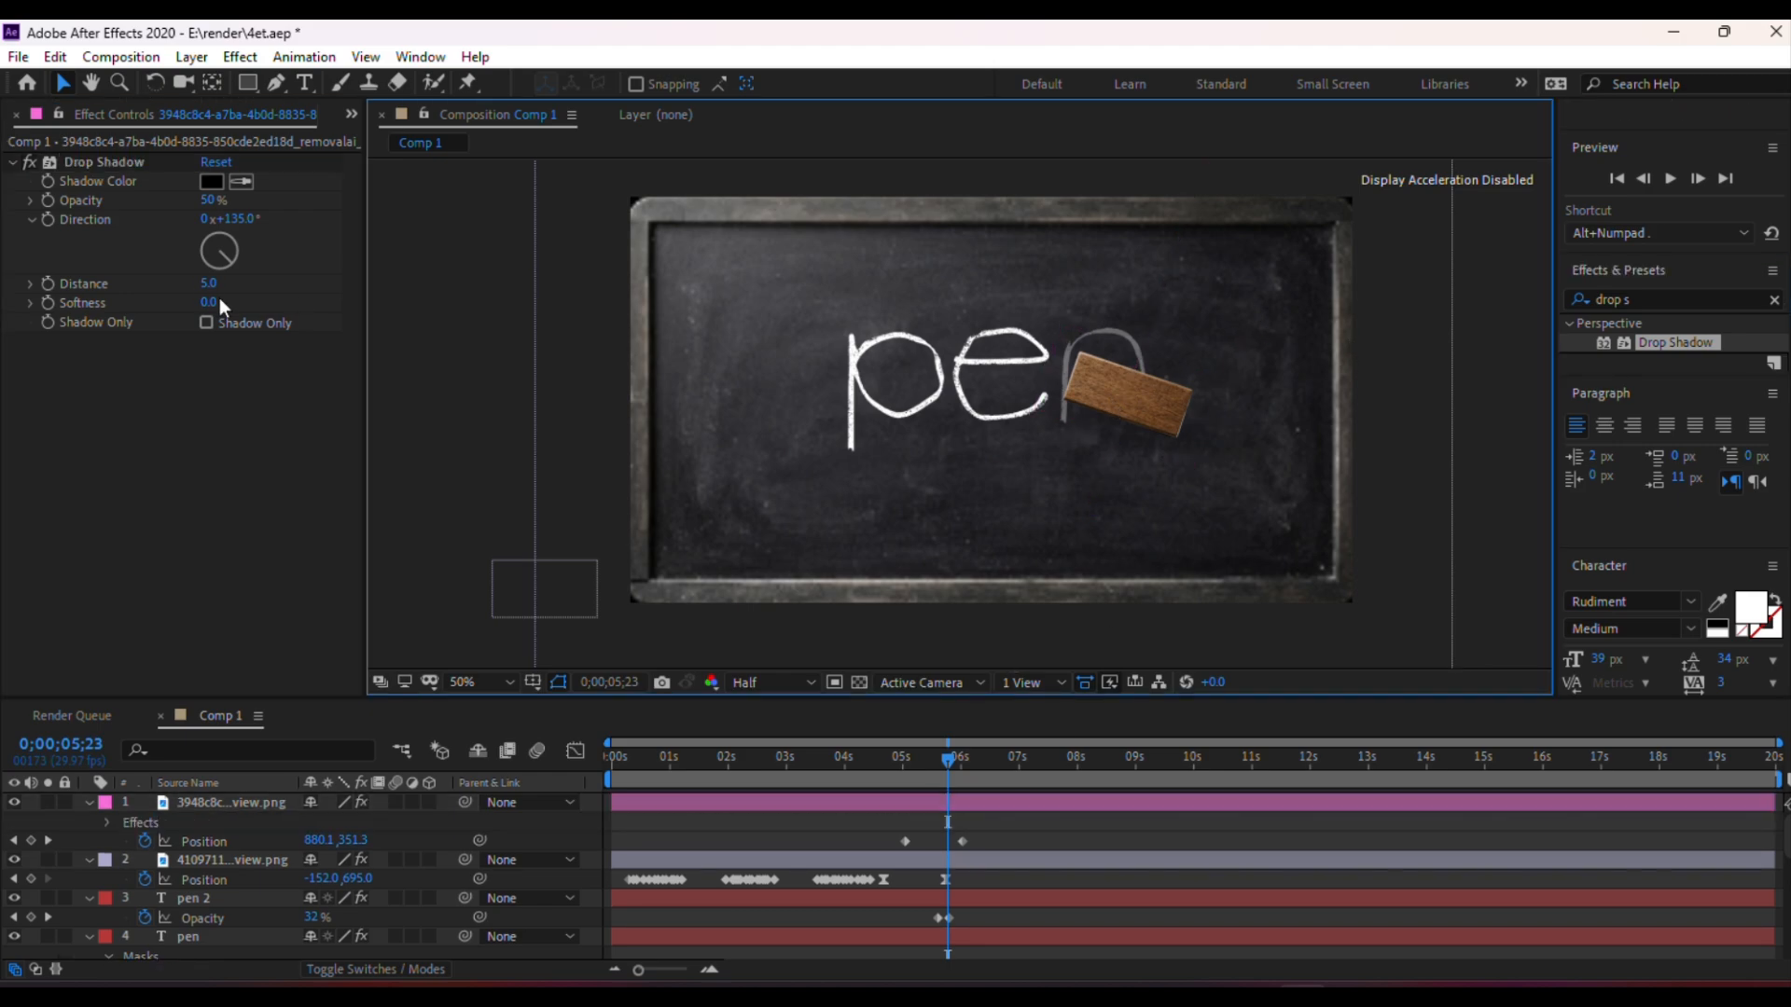
left_click_drag(207, 283, 222, 284)
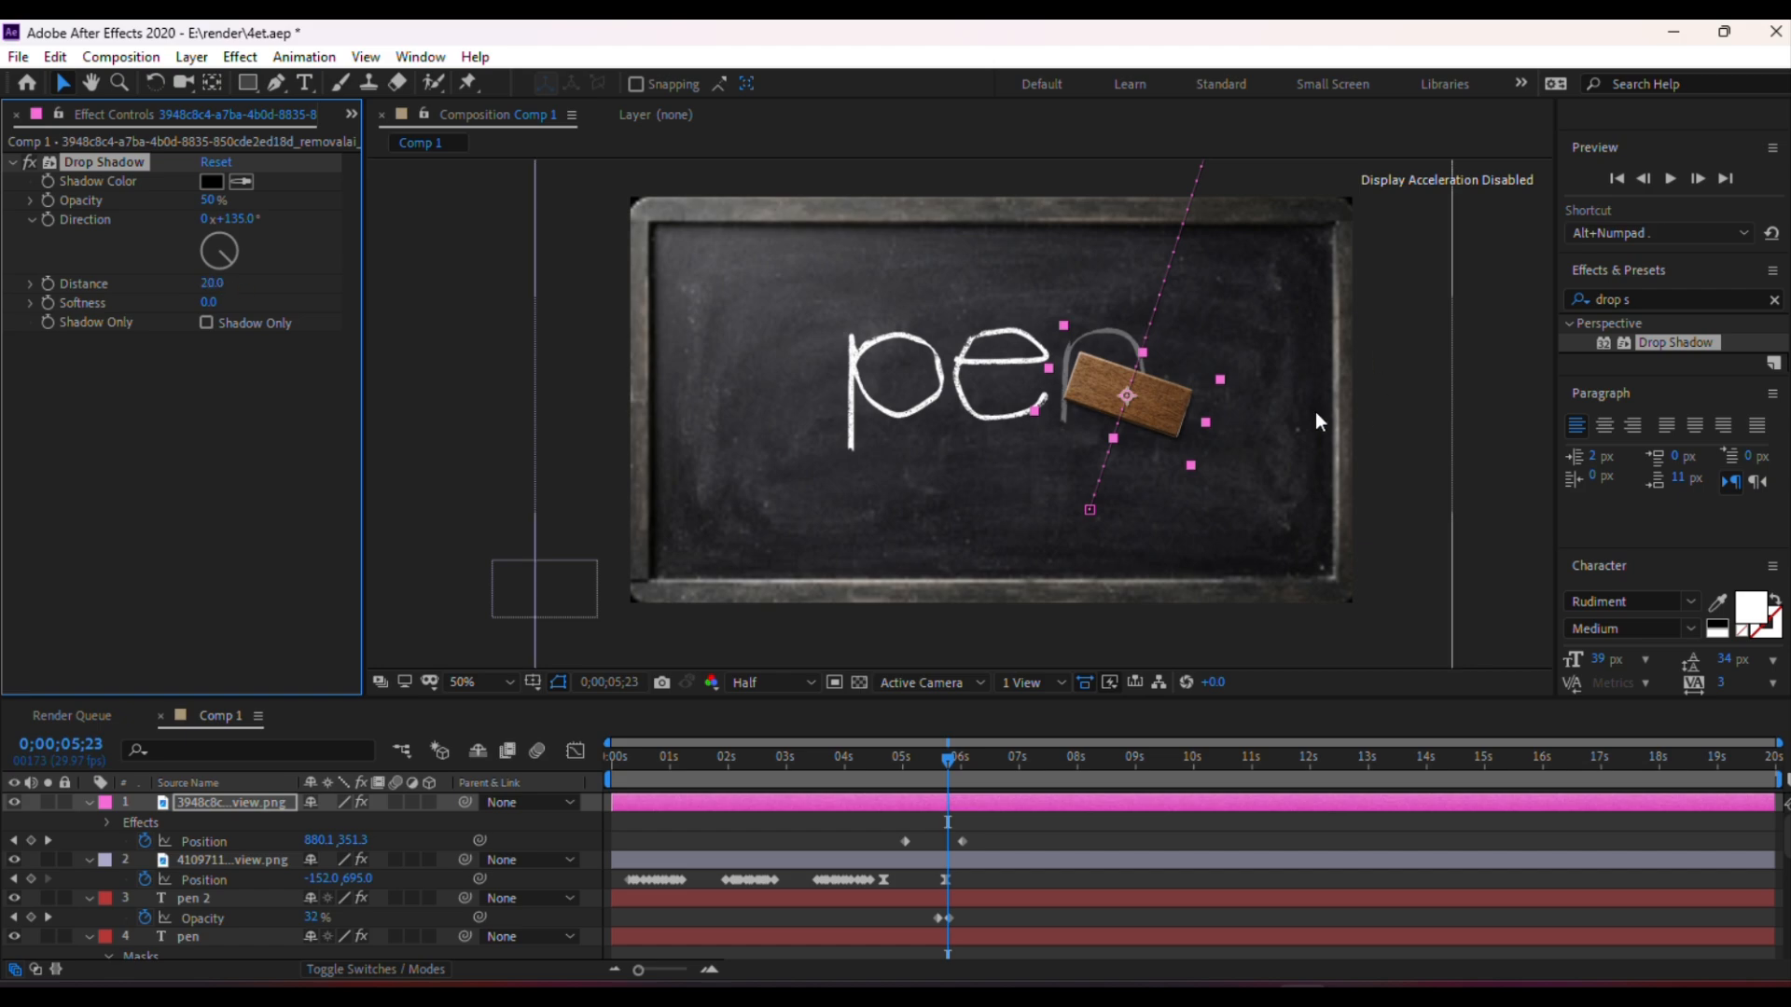
Set the preview resolution to Full and save the project
key("slash")
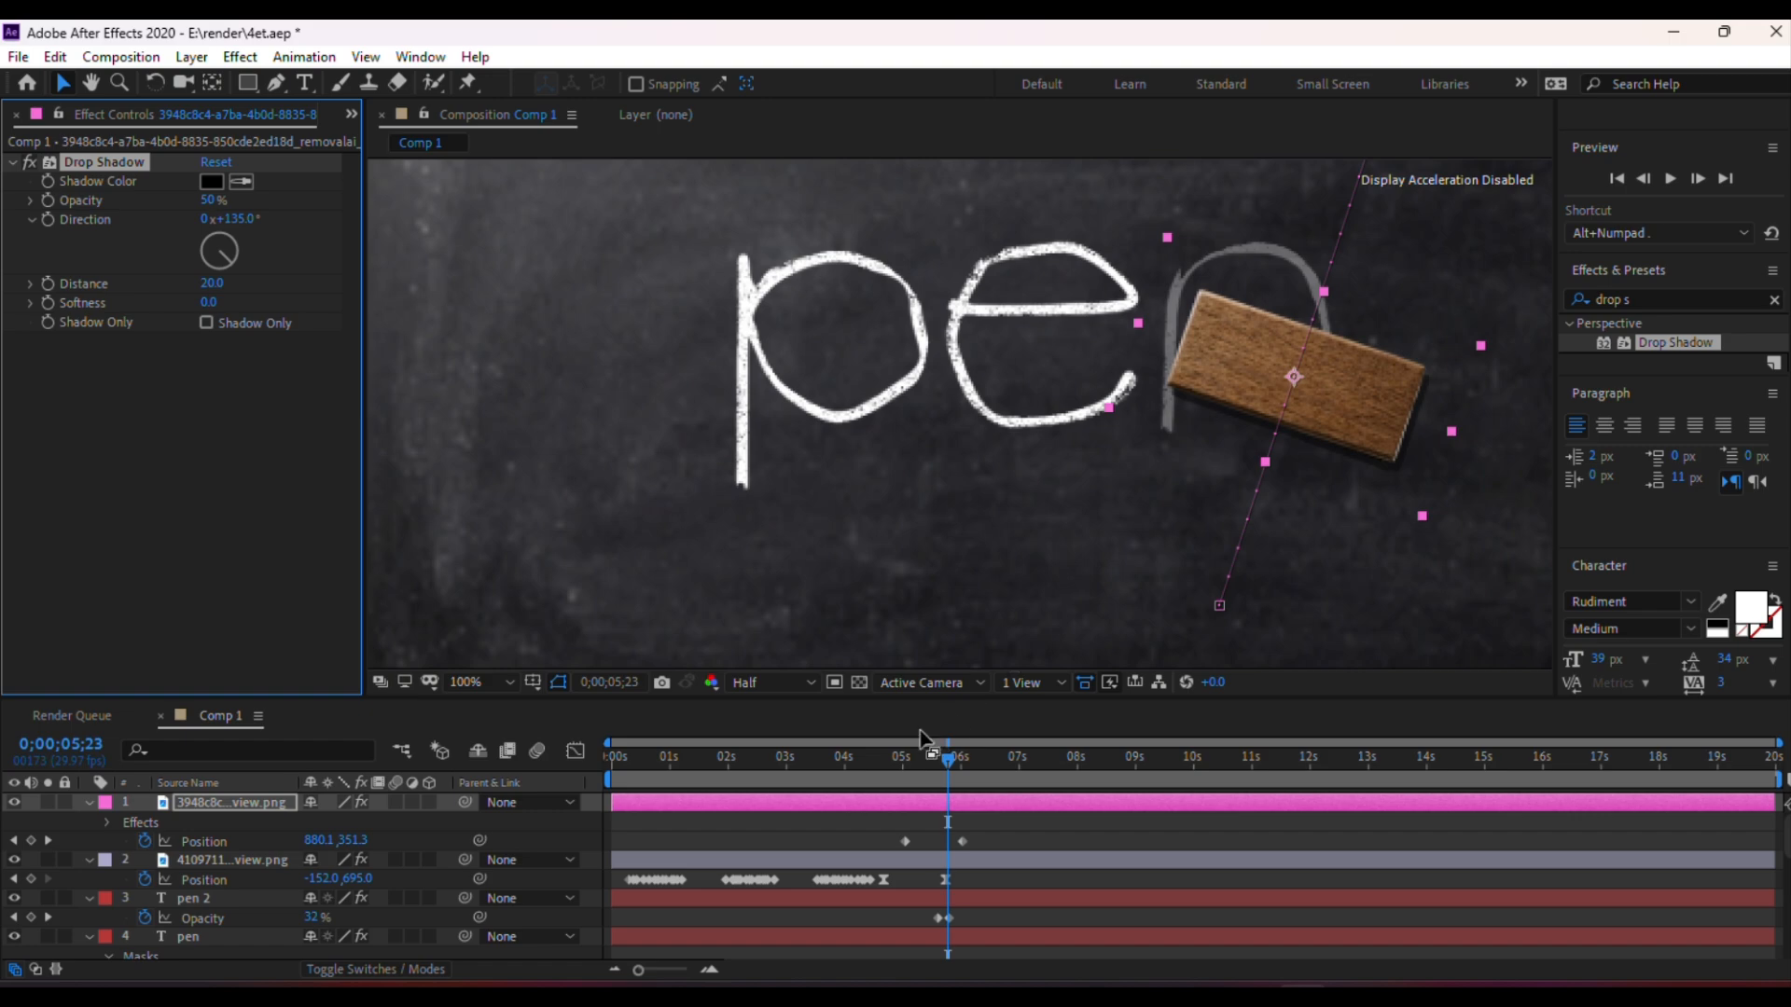
left_click(791, 690)
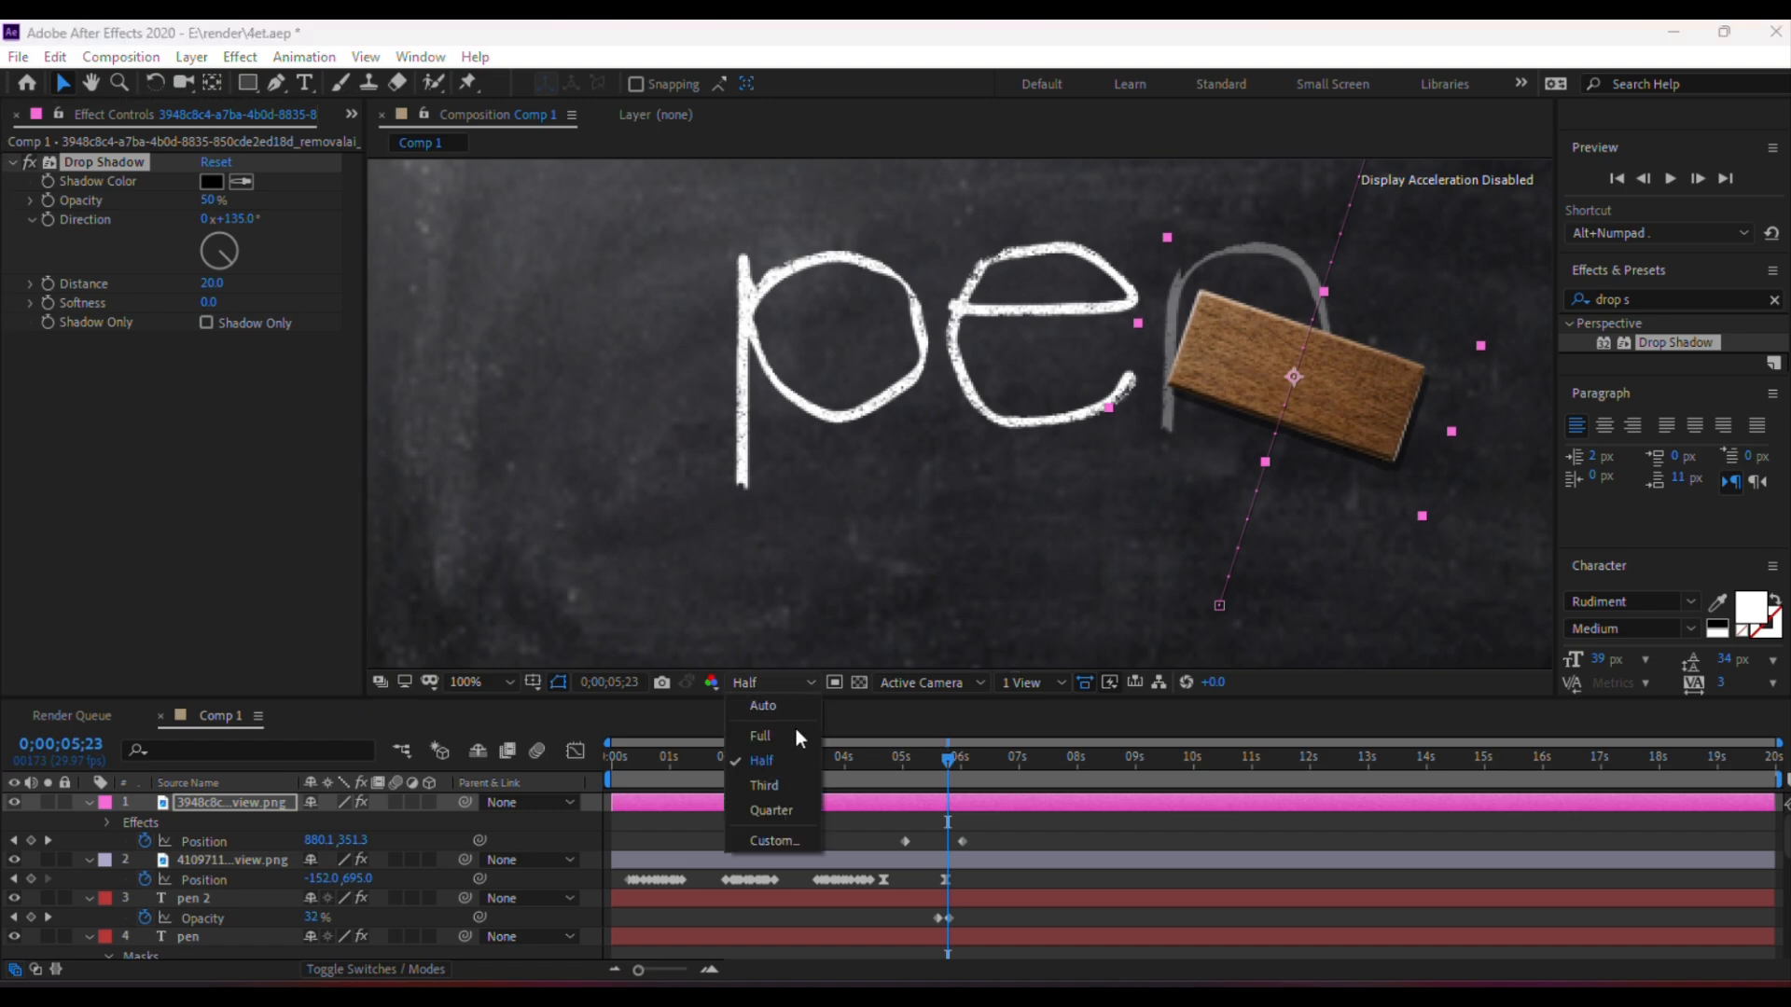
left_click(796, 729)
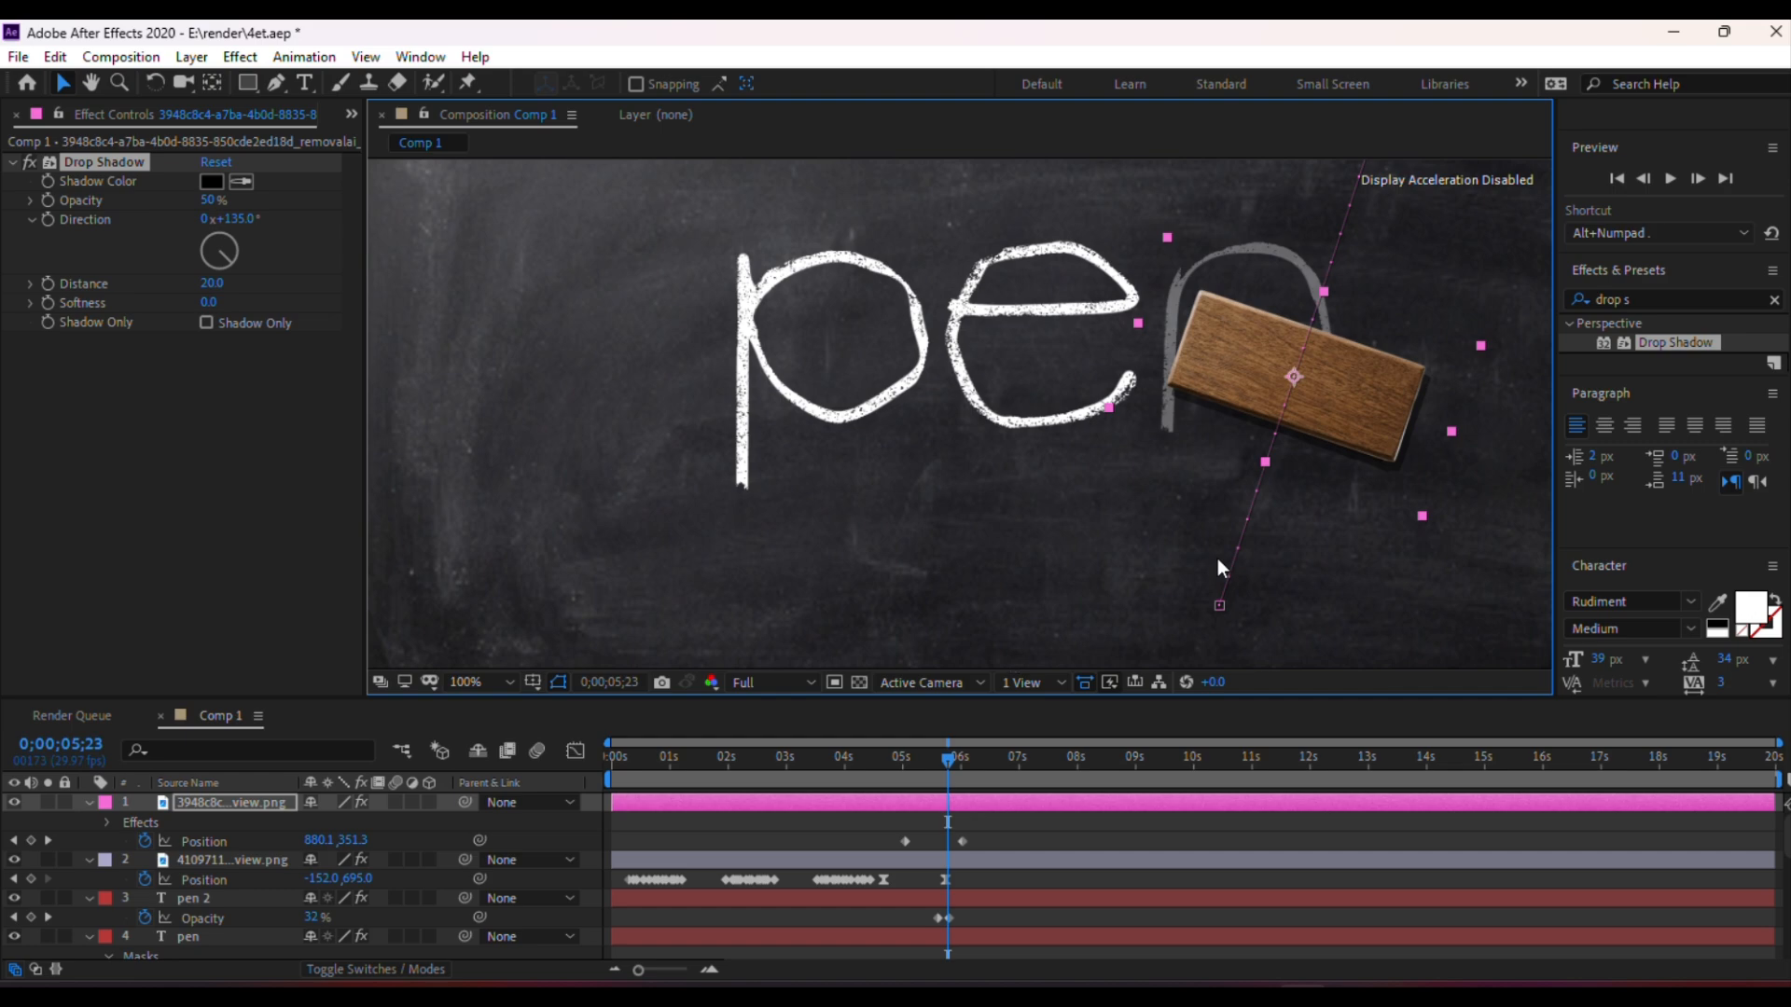
key("comma")
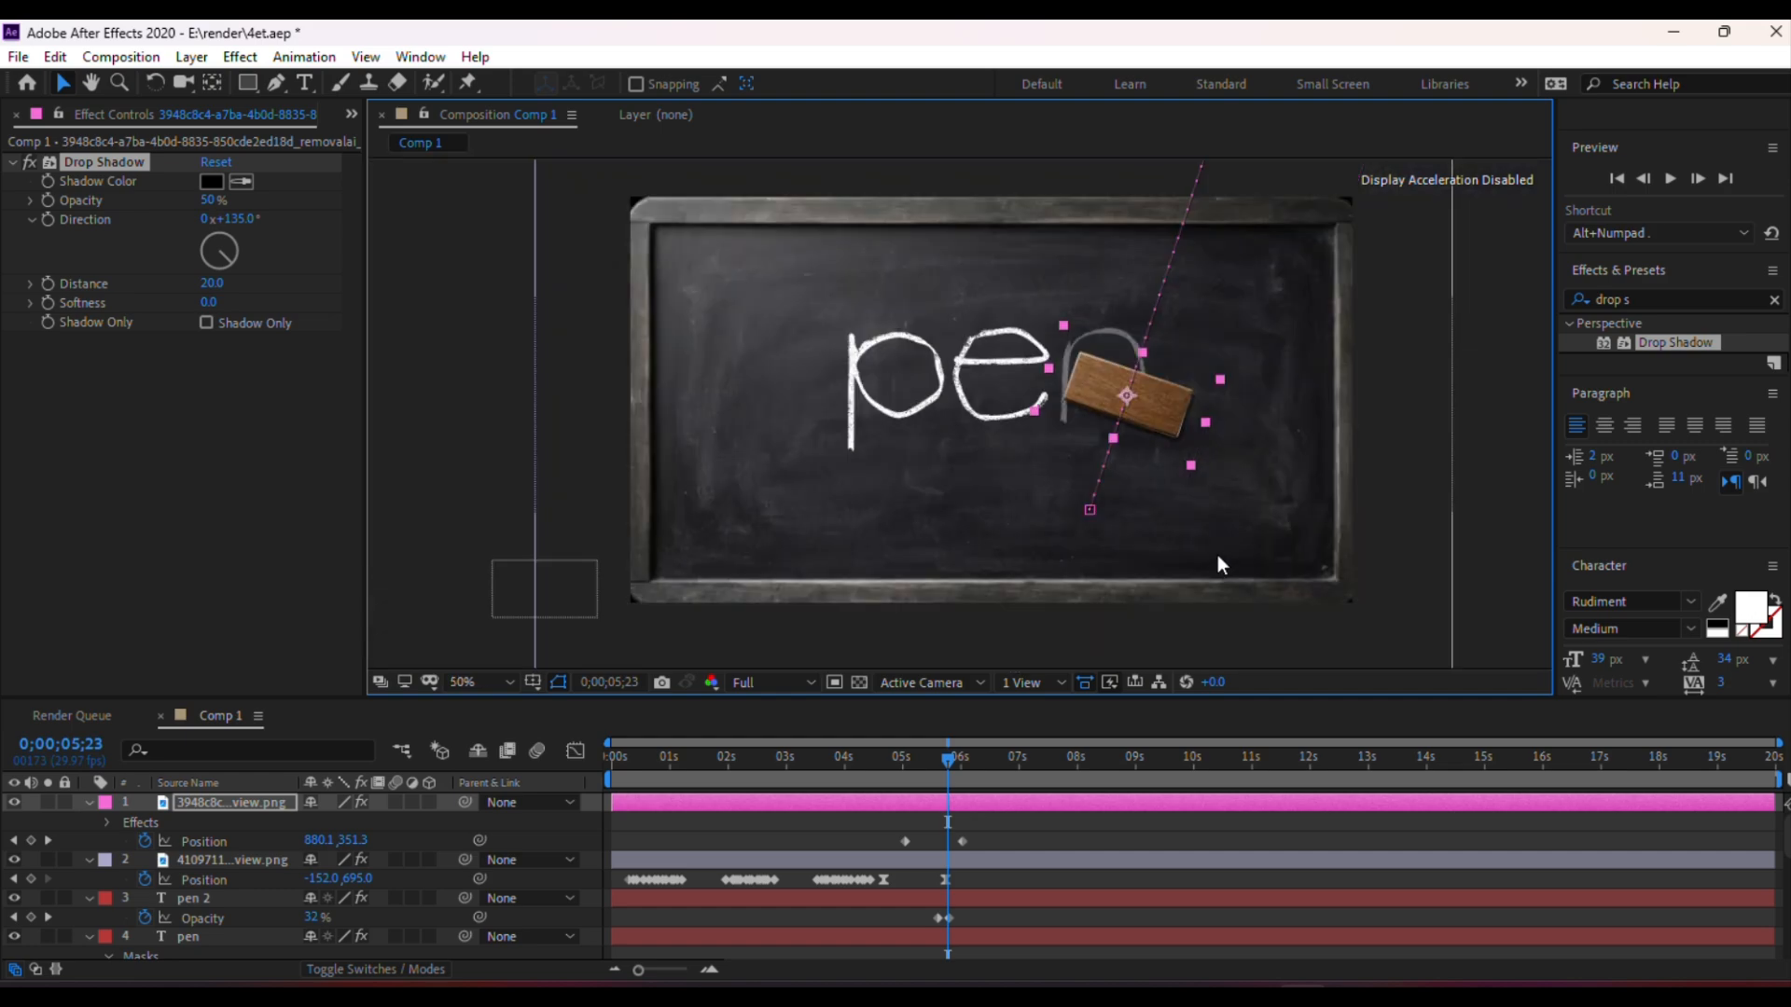
left_click(1477, 361)
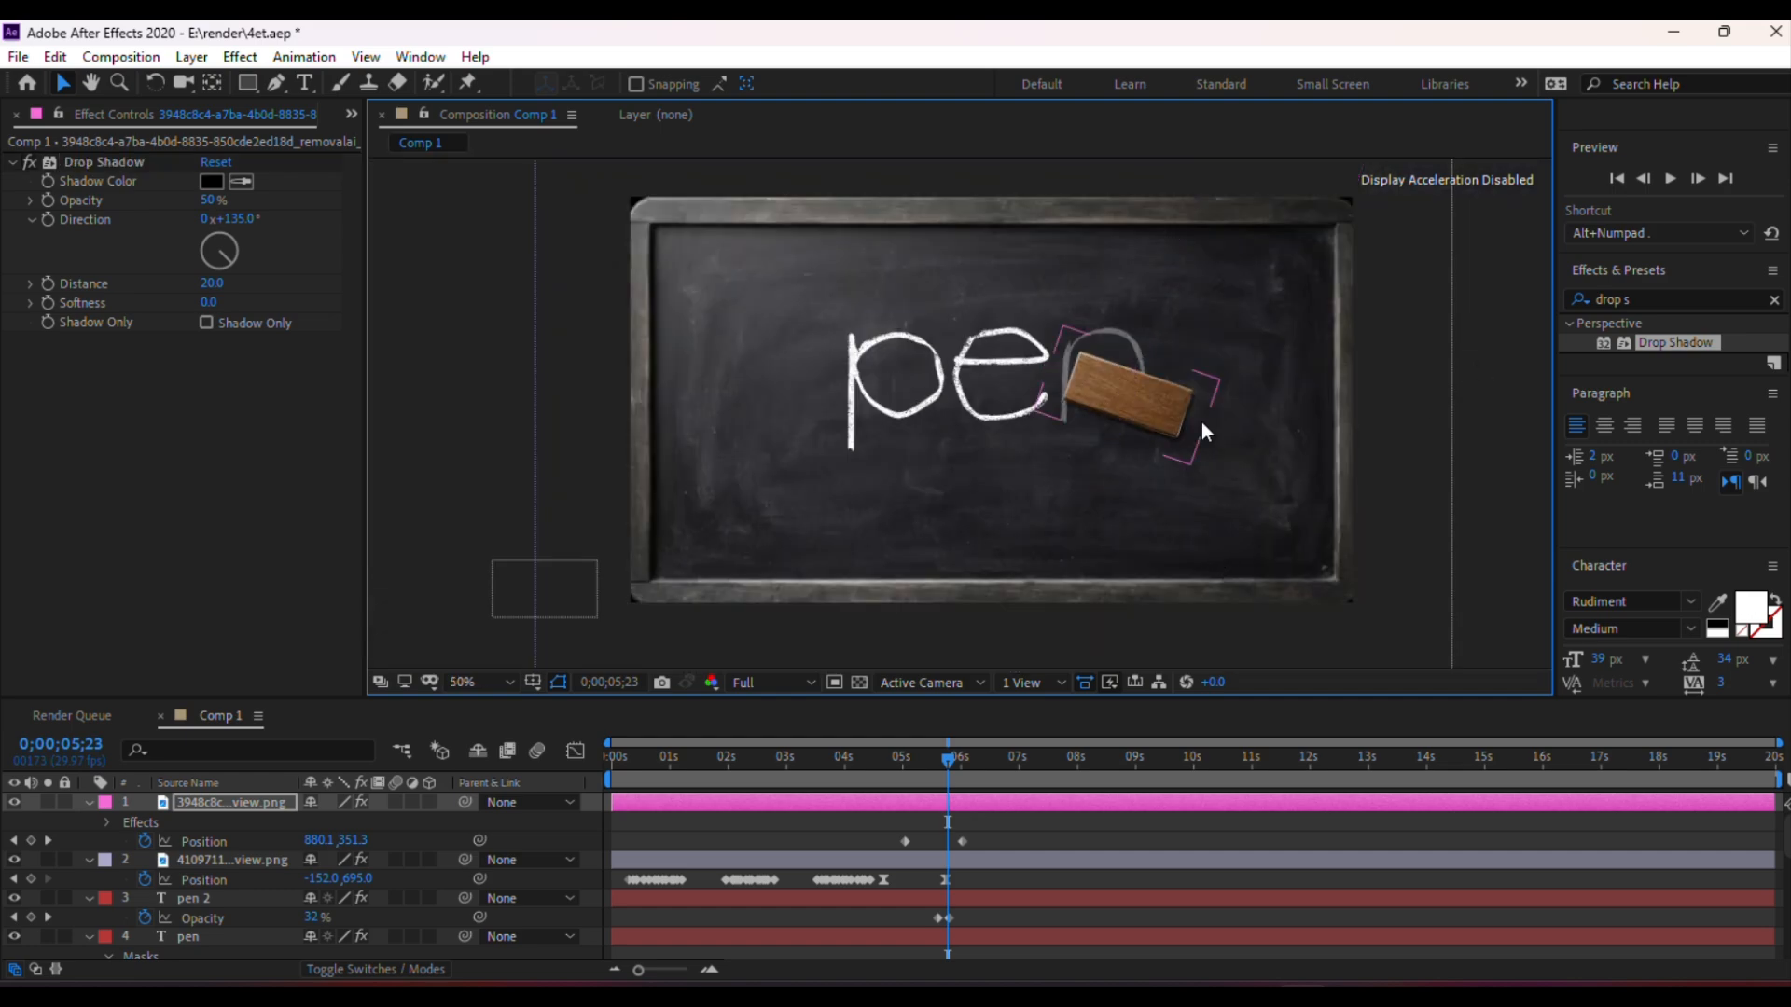
scroll(1201, 421, "up", 2)
scroll(1200, 421, "down", 2)
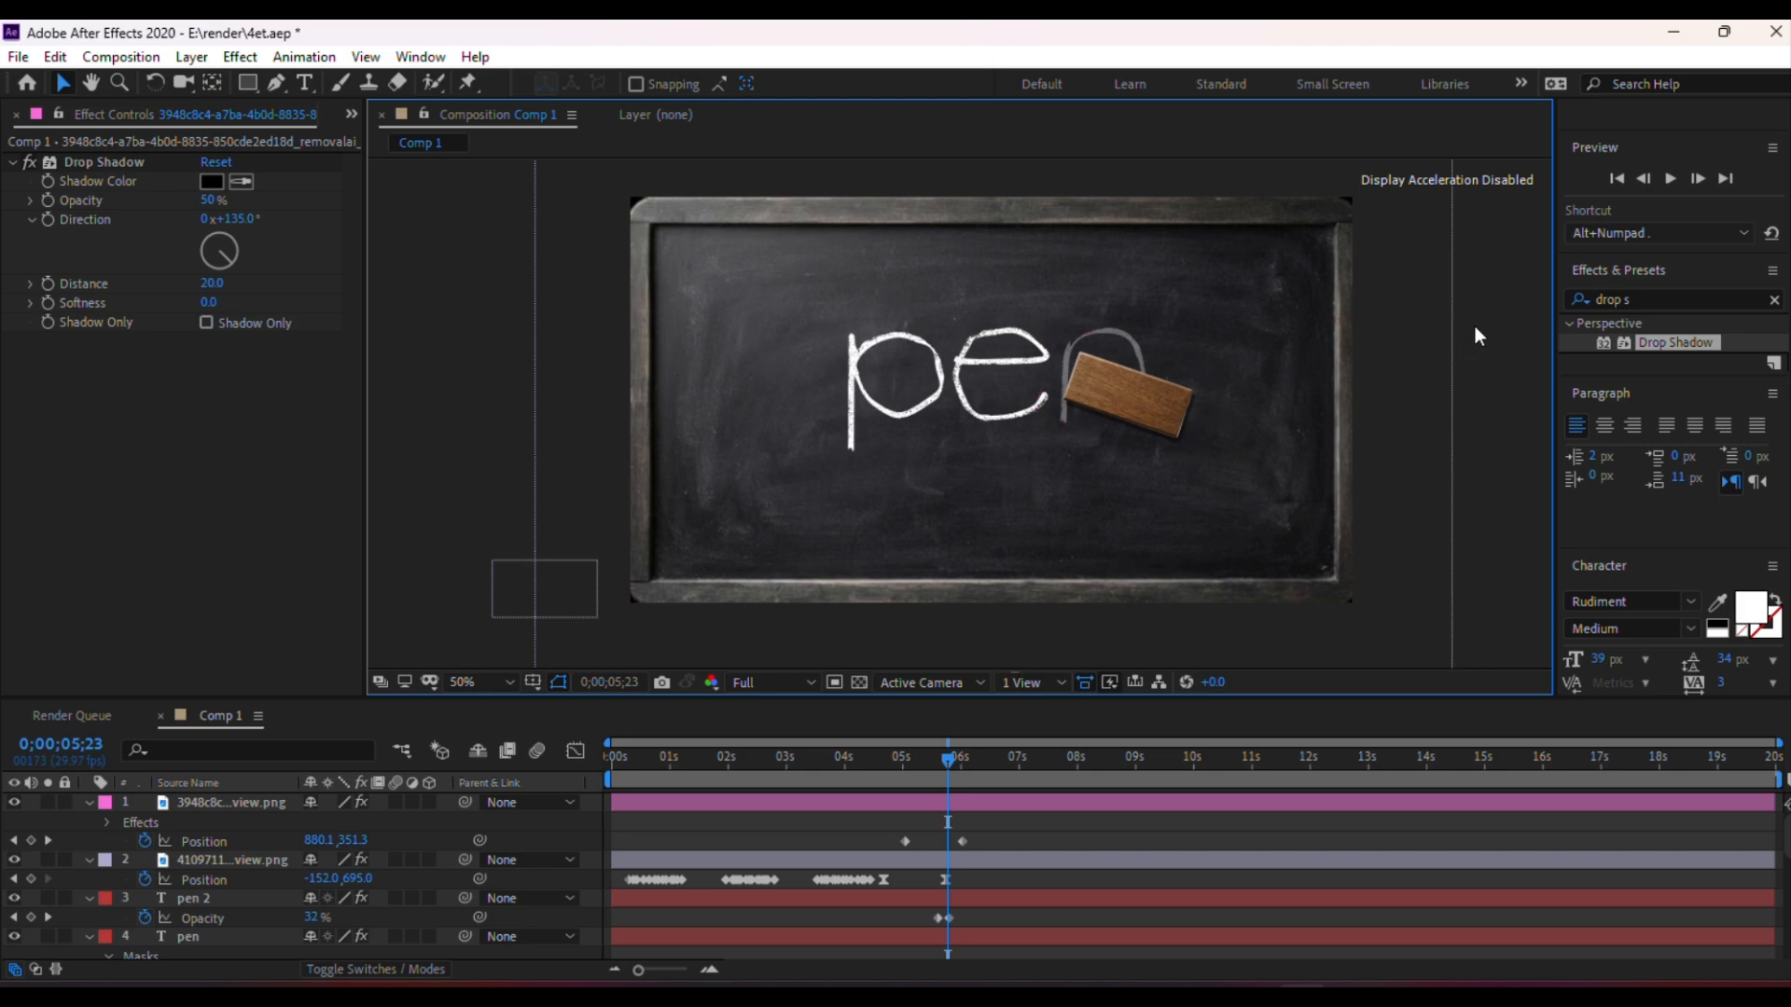
key("ctrl+s")
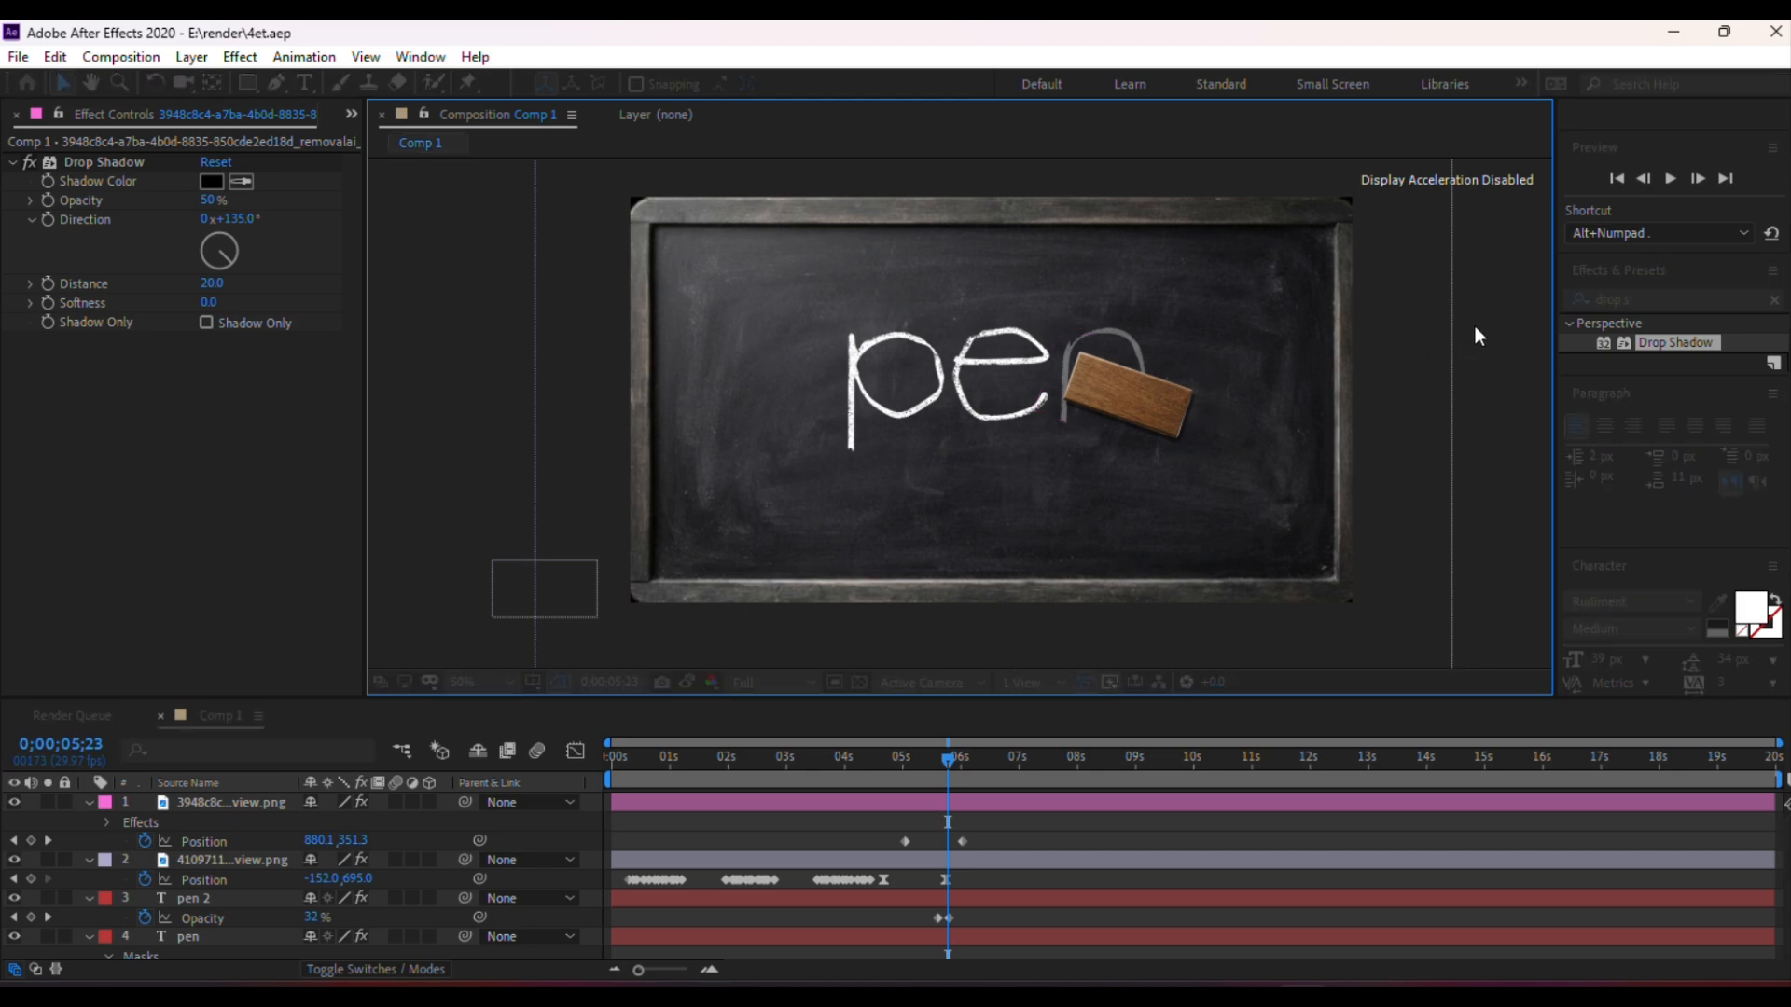